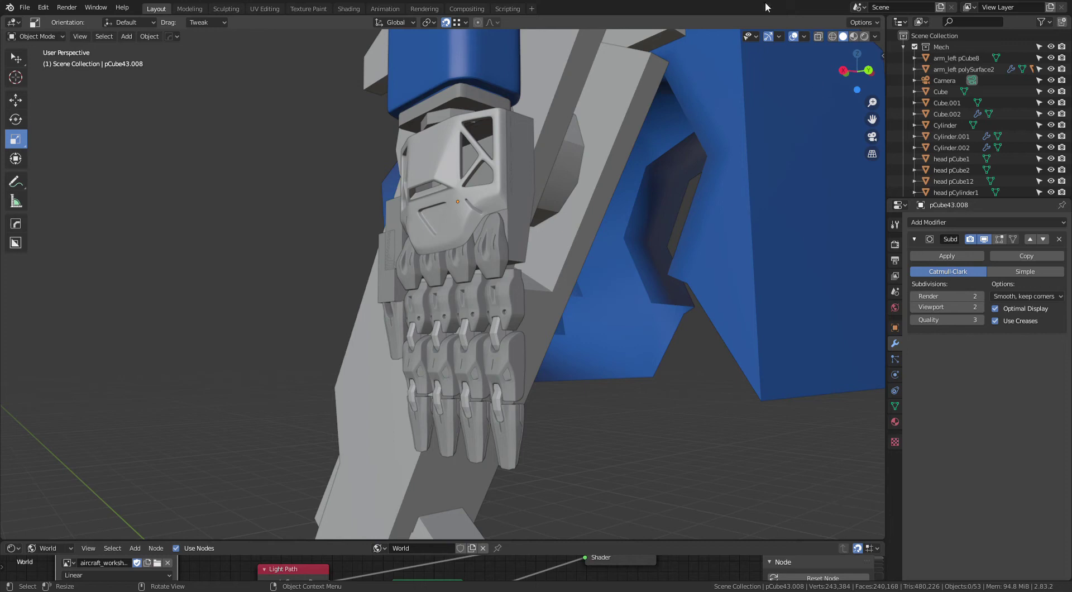
Step: Select the pCube43 hand piece and orbit to look down the side of its plates
left_click(526, 202)
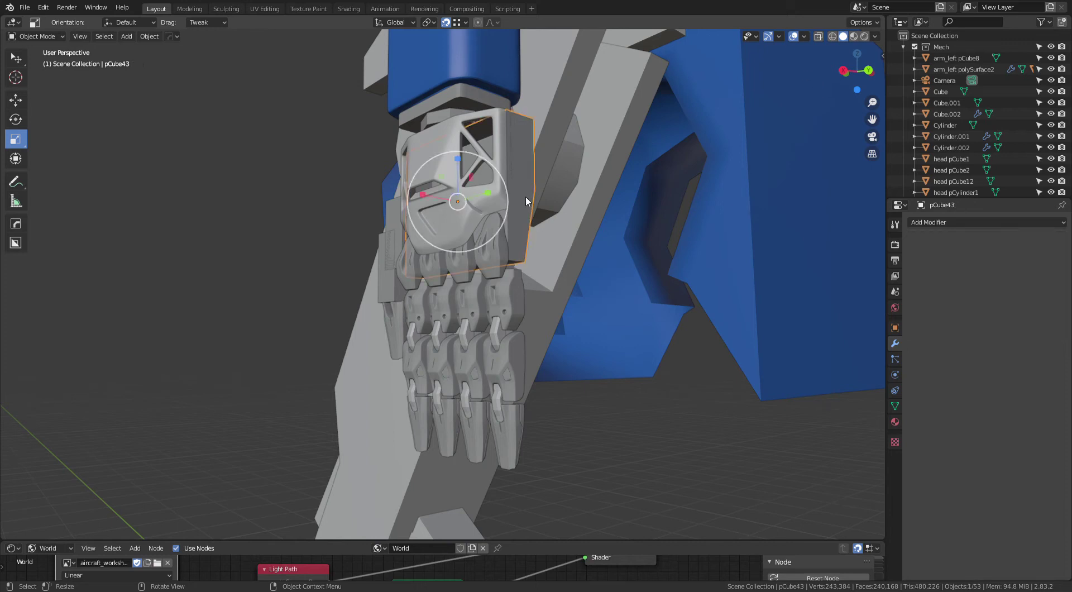
mouse_move(530, 289)
middle_mouse_down()
mouse_move(564, 230)
mouse_move(532, 249)
mouse_move(559, 221)
mouse_move(560, 234)
mouse_move(485, 268)
middle_mouse_up()
Step: Put the arm plate pCube43.003 in Edit Mode and isolate it in Local View
left_click(489, 267)
key("Tab")
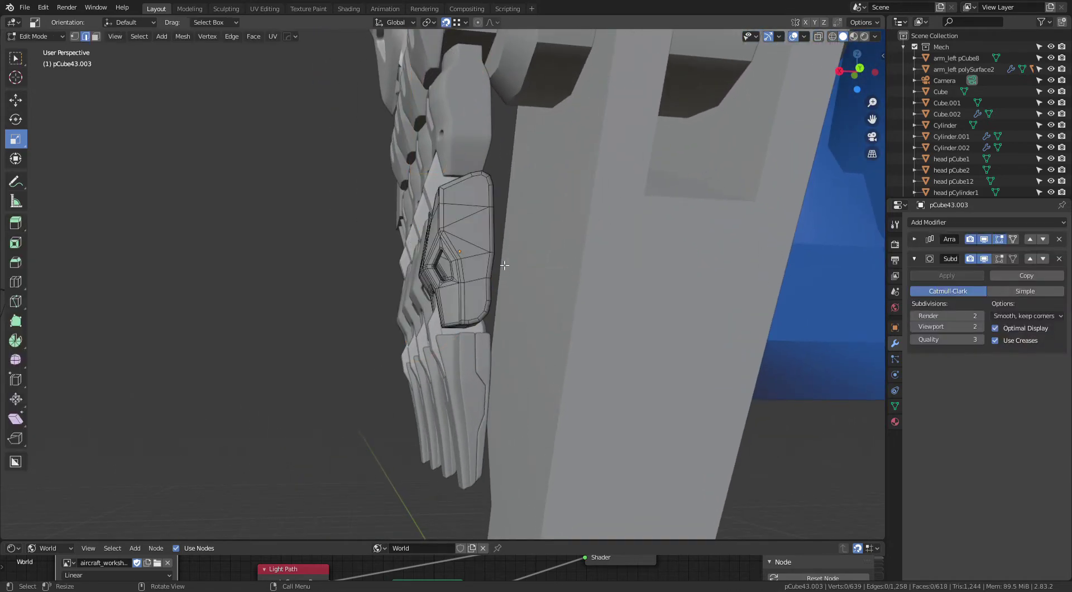
key("KP_Divide")
mouse_move(571, 190)
middle_mouse_down()
mouse_move(557, 334)
mouse_move(529, 311)
mouse_move(544, 273)
mouse_move(491, 205)
middle_mouse_up()
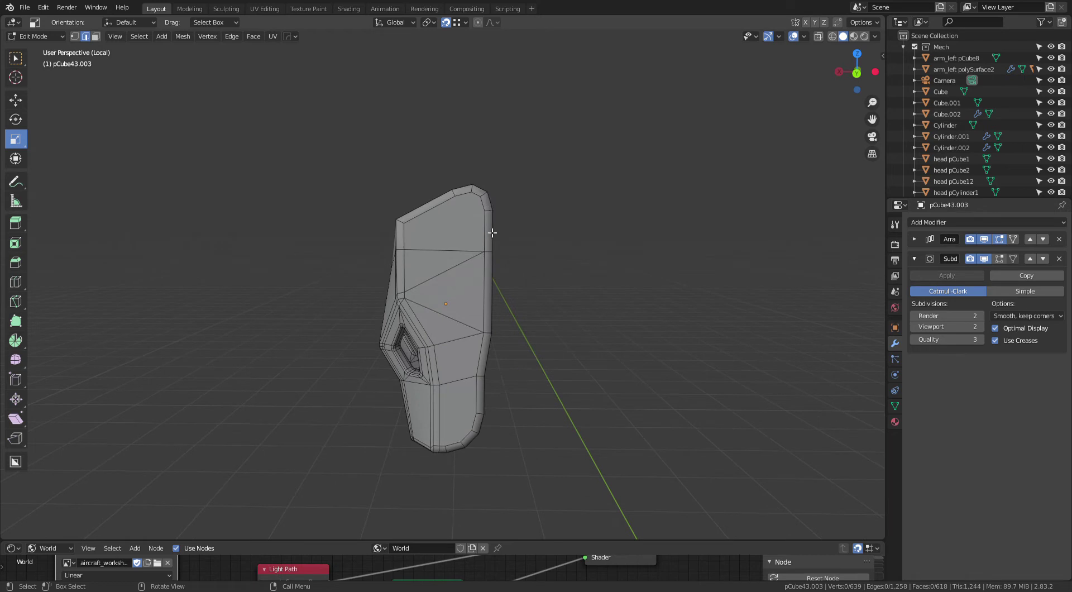
Step: Knife a vertical edge from the plate's top vertex down to its bottom vertex
key("k")
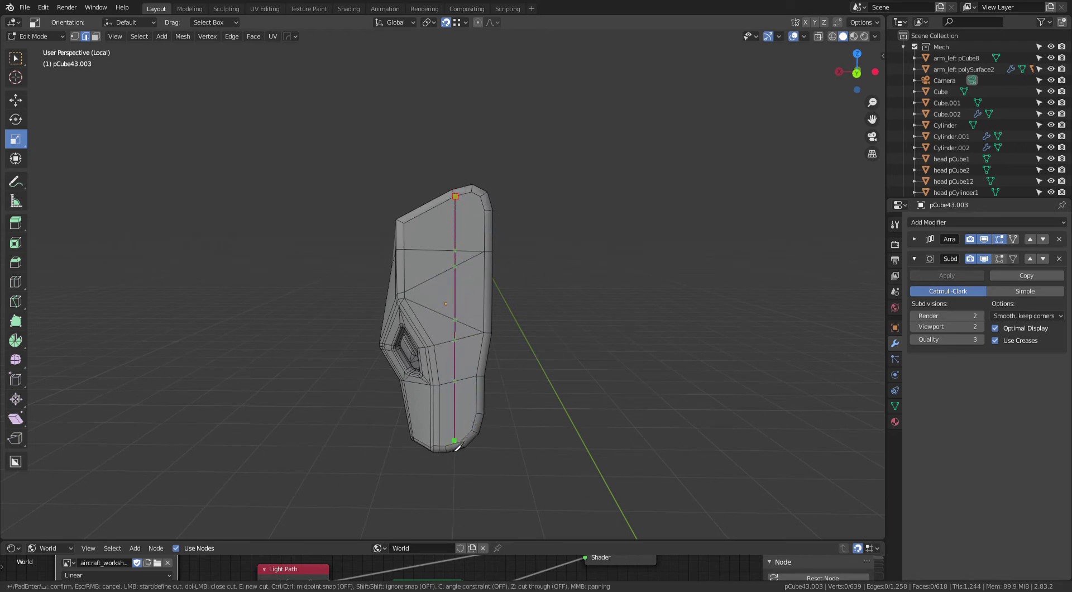
left_click(449, 448)
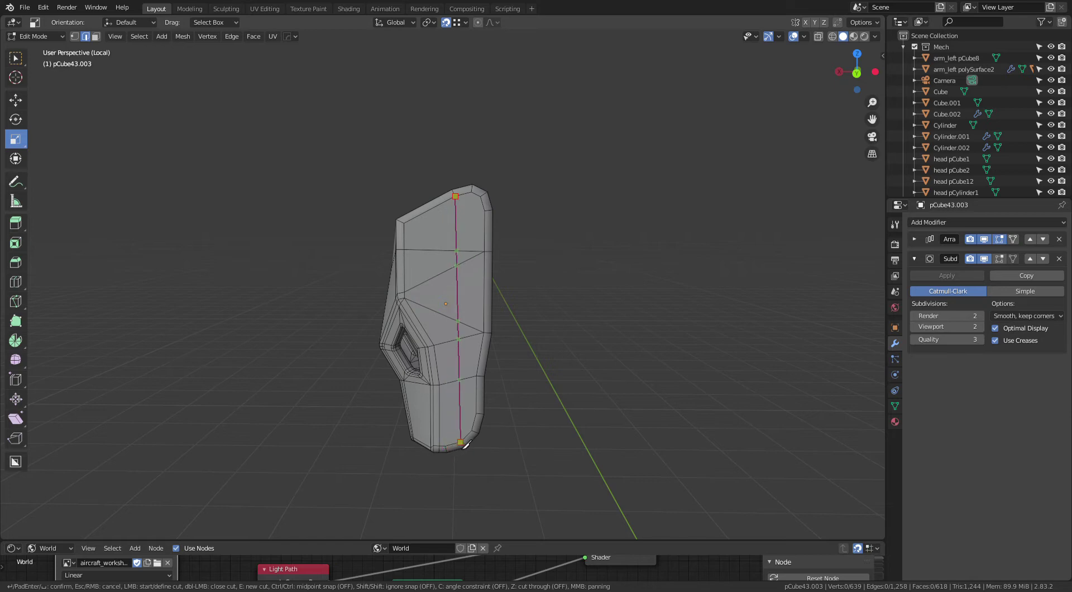
key("Return")
mouse_move(514, 376)
middle_mouse_down()
mouse_move(522, 316)
mouse_move(579, 273)
middle_mouse_up()
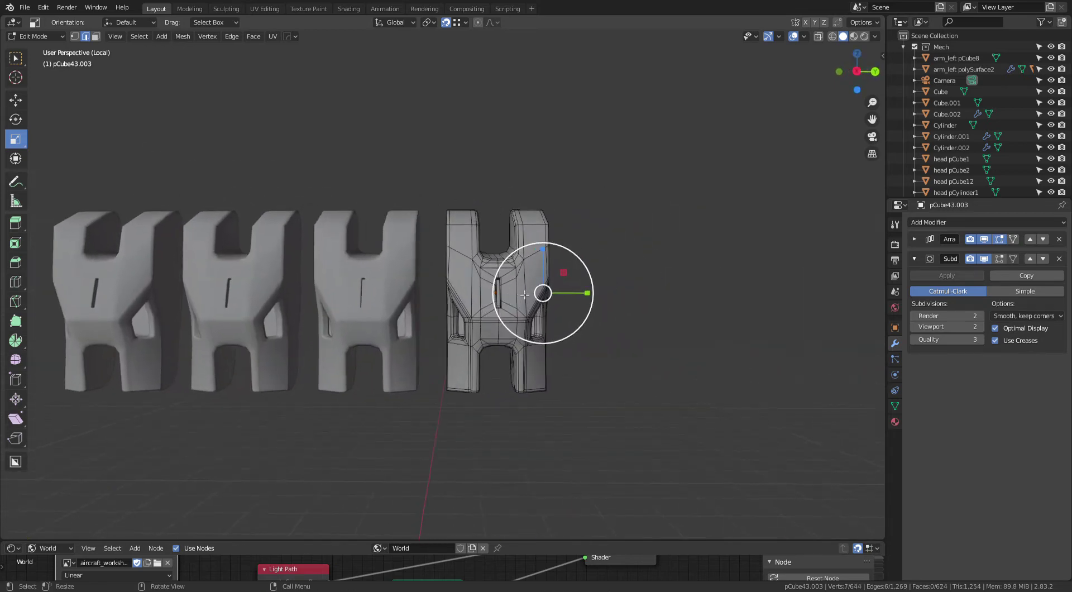
Step: In Right view with X-ray on, delete the left half of the plate's faces
key("grave")
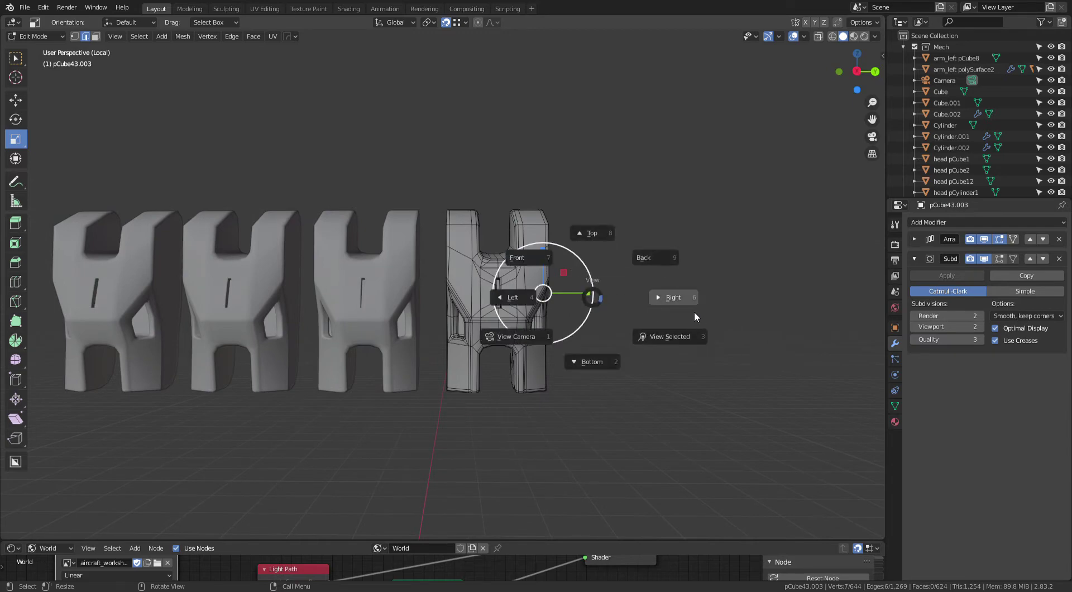
left_click(680, 297)
key("alt+z")
scroll(609, 327, "up", 2)
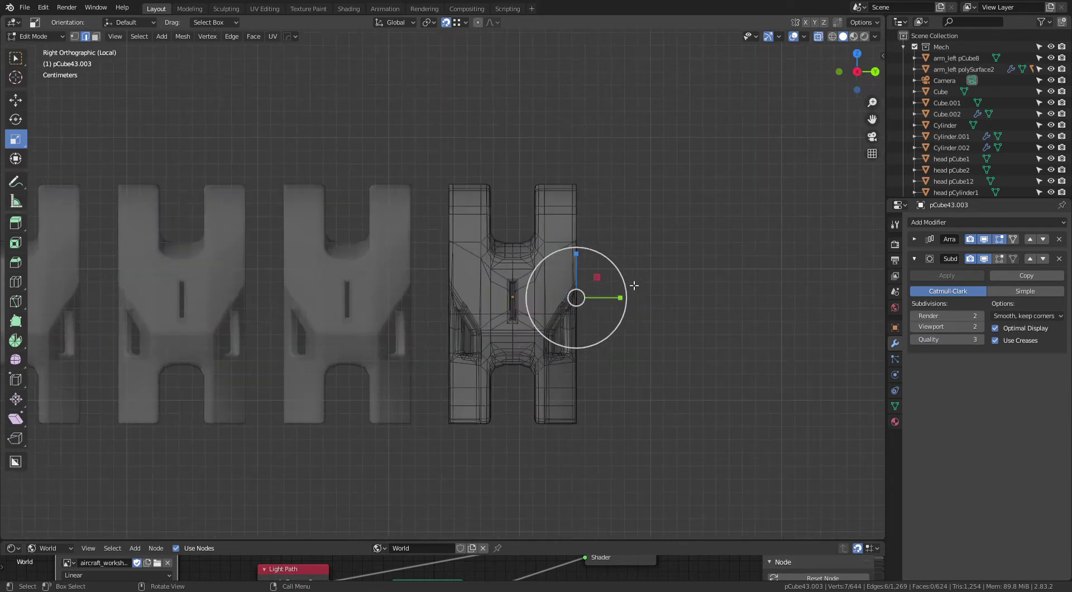
key("3")
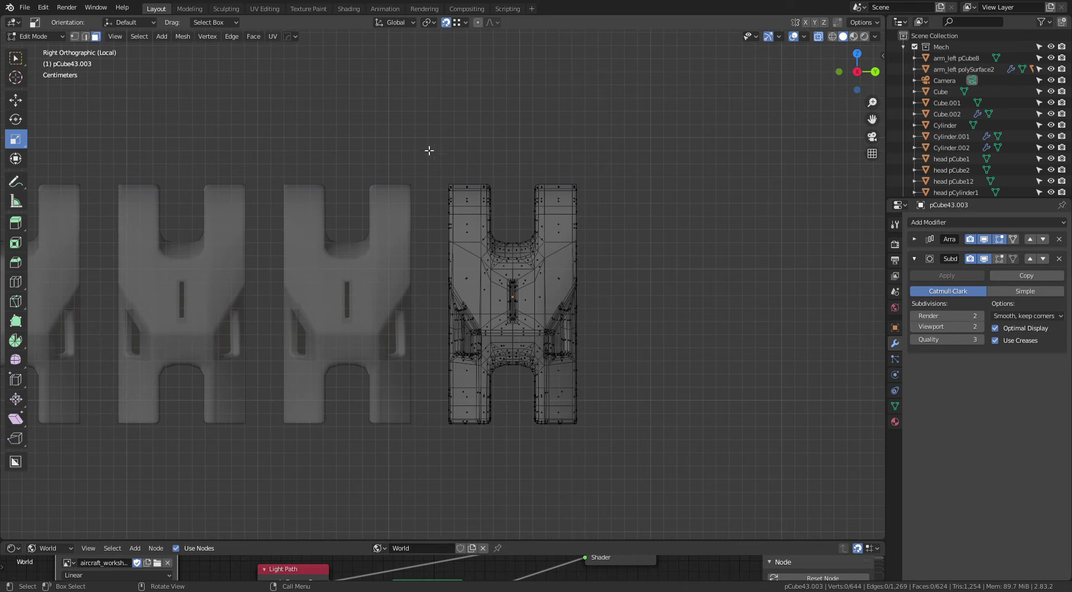
mouse_move(429, 151)
left_mouse_down()
mouse_move(510, 467)
mouse_move(526, 456)
left_mouse_up()
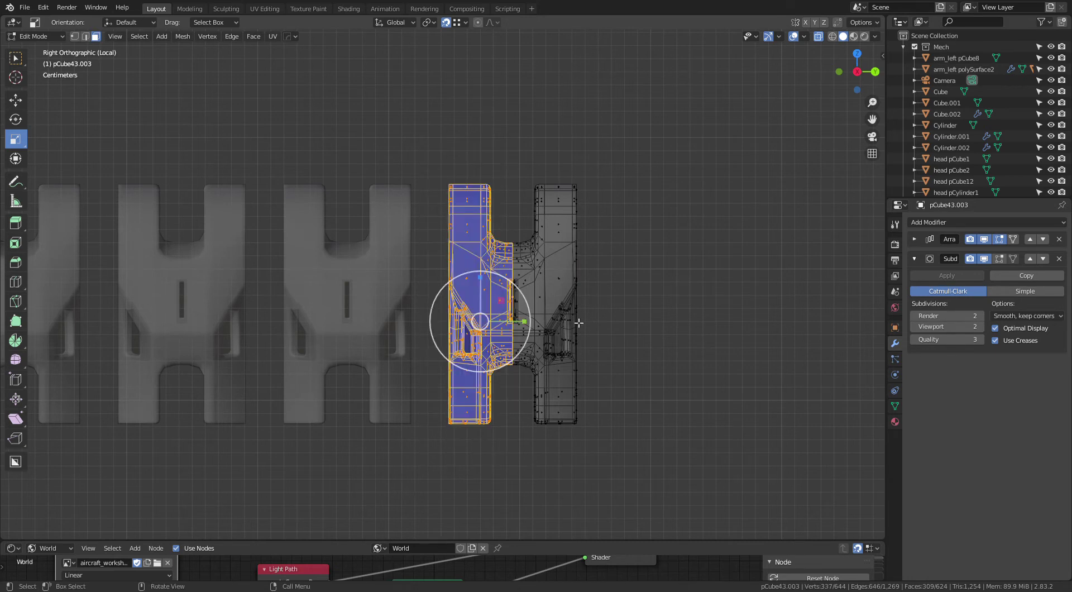
key("x")
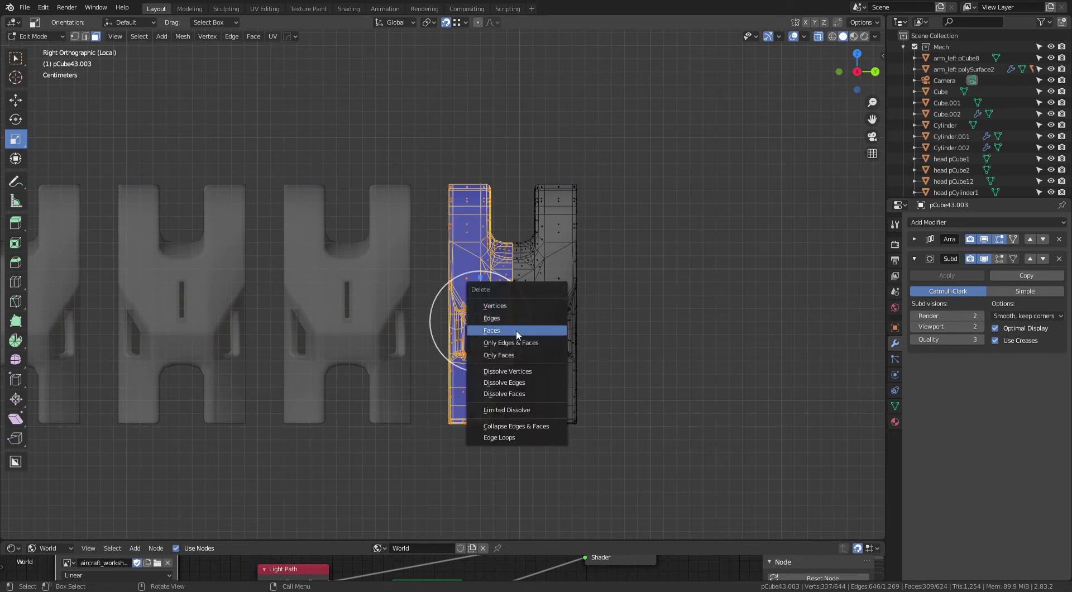
left_click(505, 334)
middle_click_drag(562, 318, 749, 230)
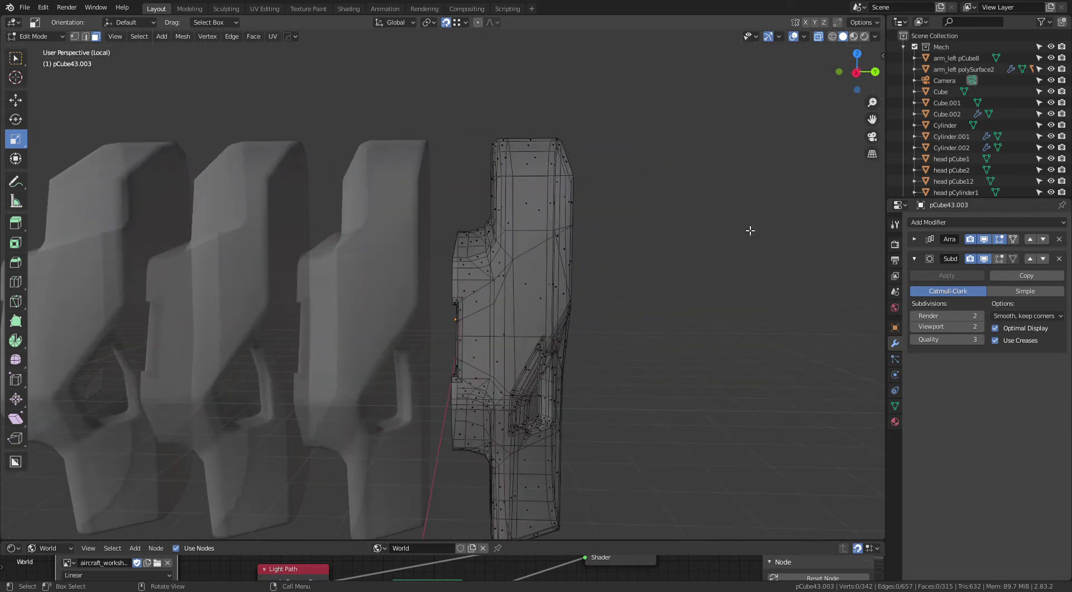
Step: Hide the Array copies in Edit Mode, turn X-ray off, and inspect the plate's front opening
left_click(999, 239)
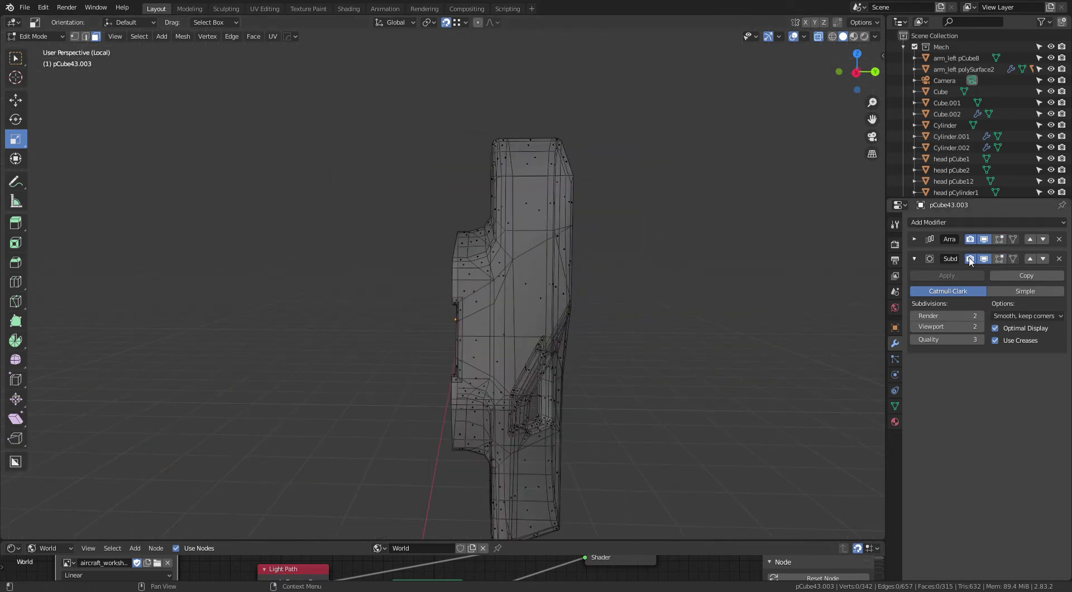
mouse_move(1000, 239)
middle_mouse_down()
mouse_move(579, 311)
mouse_move(677, 297)
mouse_move(599, 371)
middle_mouse_up()
key("alt+z")
scroll(714, 252, "up", 2)
scroll(725, 225, "up", 3)
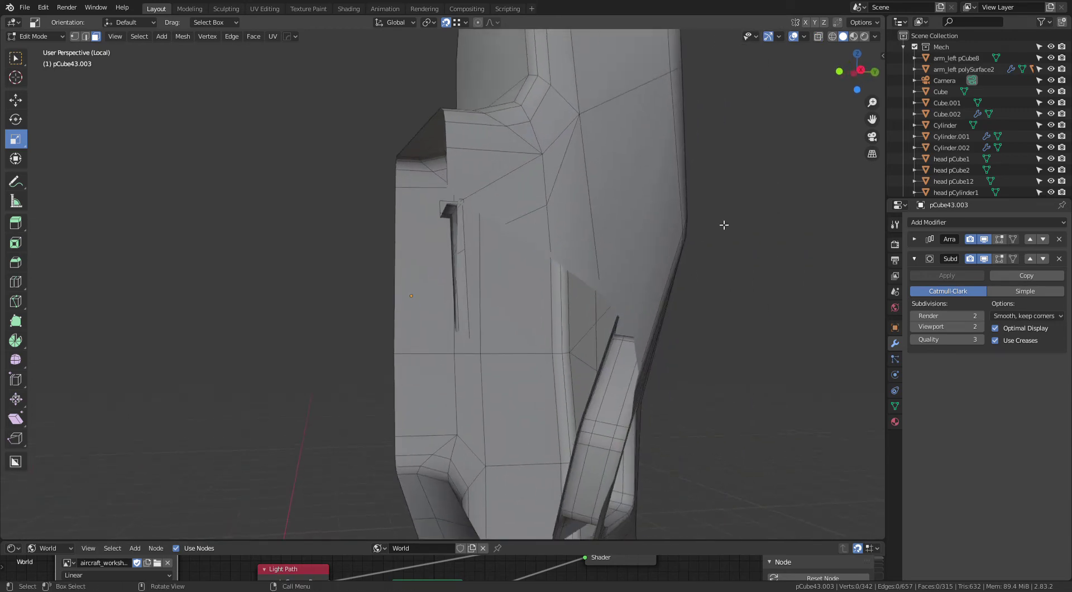
mouse_move(724, 224)
middle_mouse_down()
mouse_move(771, 200)
mouse_move(702, 252)
mouse_move(718, 239)
mouse_move(659, 254)
mouse_move(676, 234)
mouse_move(591, 292)
mouse_move(562, 287)
mouse_move(562, 300)
mouse_move(587, 299)
mouse_move(565, 299)
mouse_move(570, 289)
mouse_move(651, 294)
mouse_move(763, 273)
mouse_move(769, 285)
mouse_move(485, 275)
mouse_move(531, 259)
mouse_move(510, 267)
middle_mouse_up()
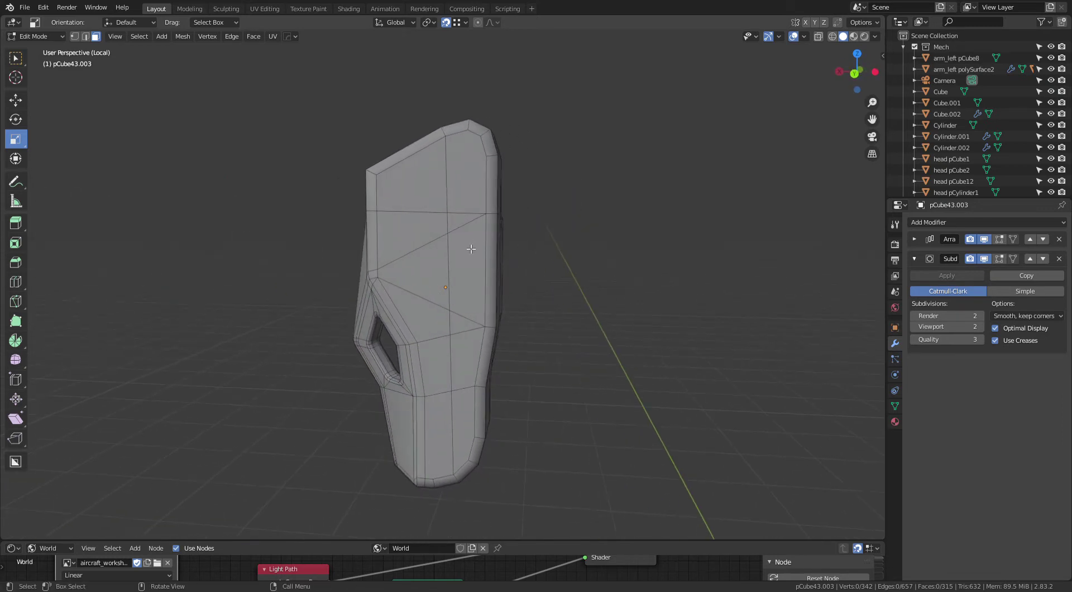
Step: Straighten a diagonal edge by scaling it to 0 in X, then move it along X
key("2")
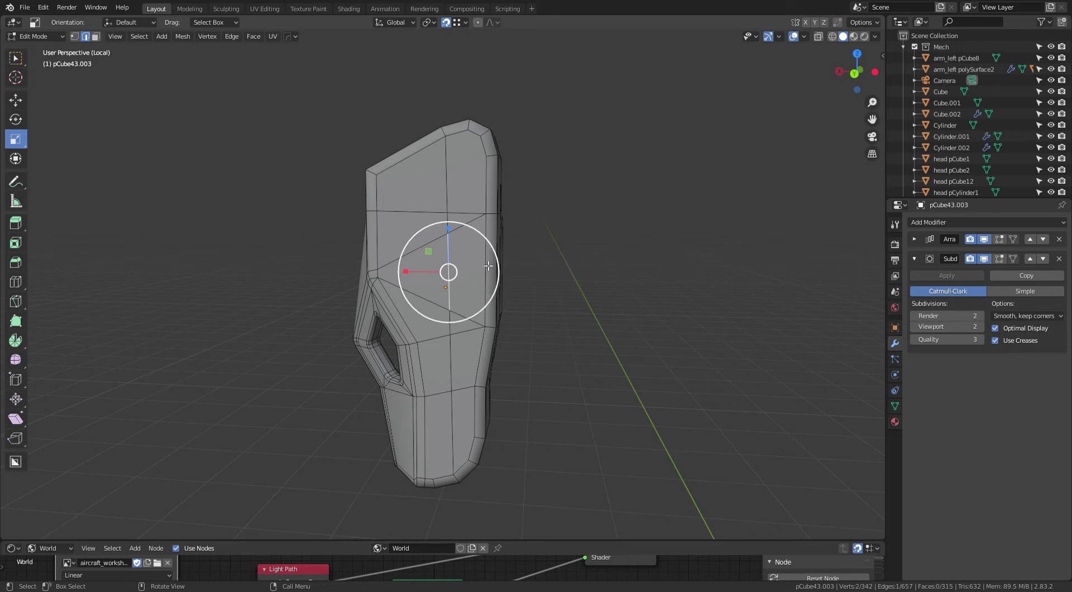
middle_click_drag(465, 279, 461, 269)
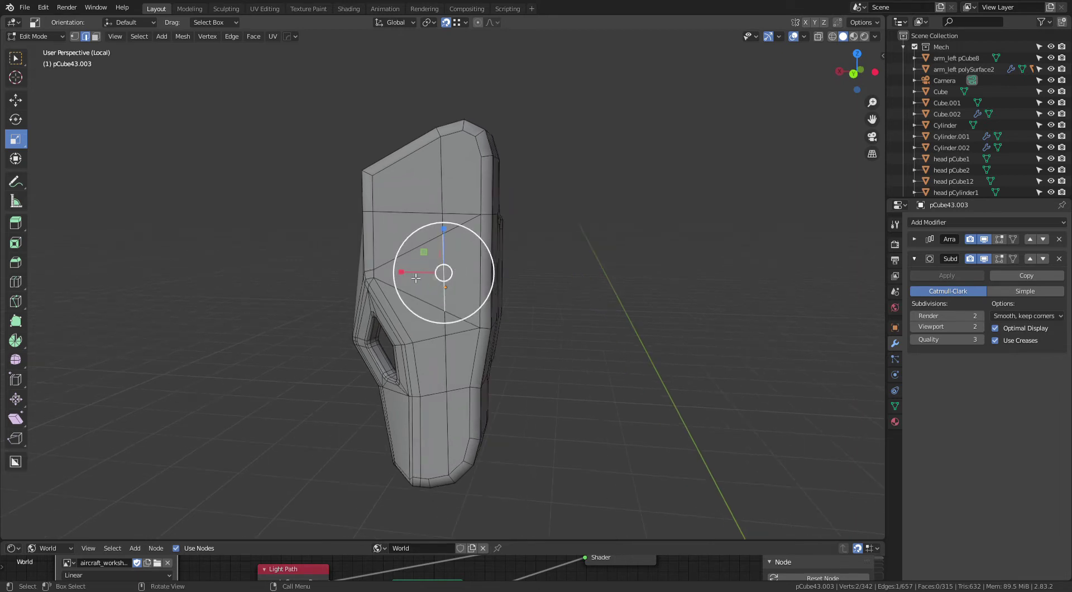
left_click_drag(408, 276, 416, 273)
type("0")
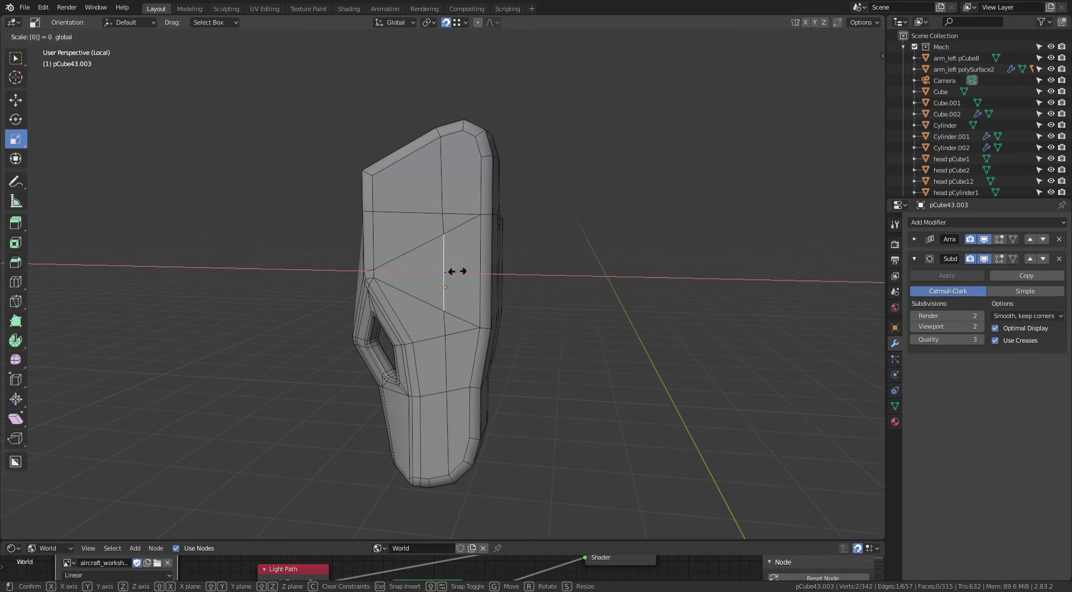
key("Return")
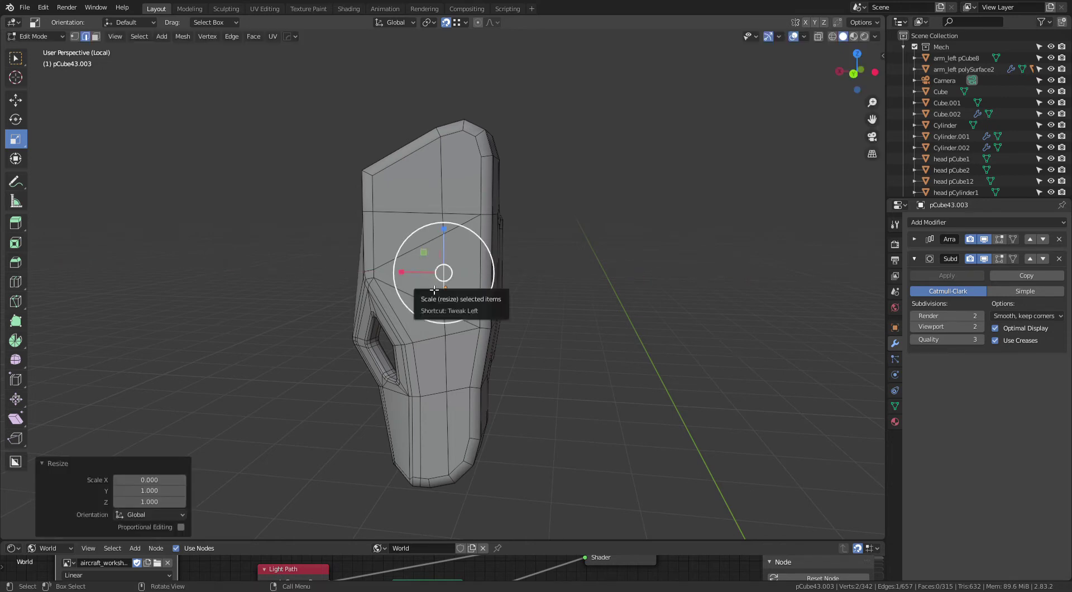
key("g")
key("x")
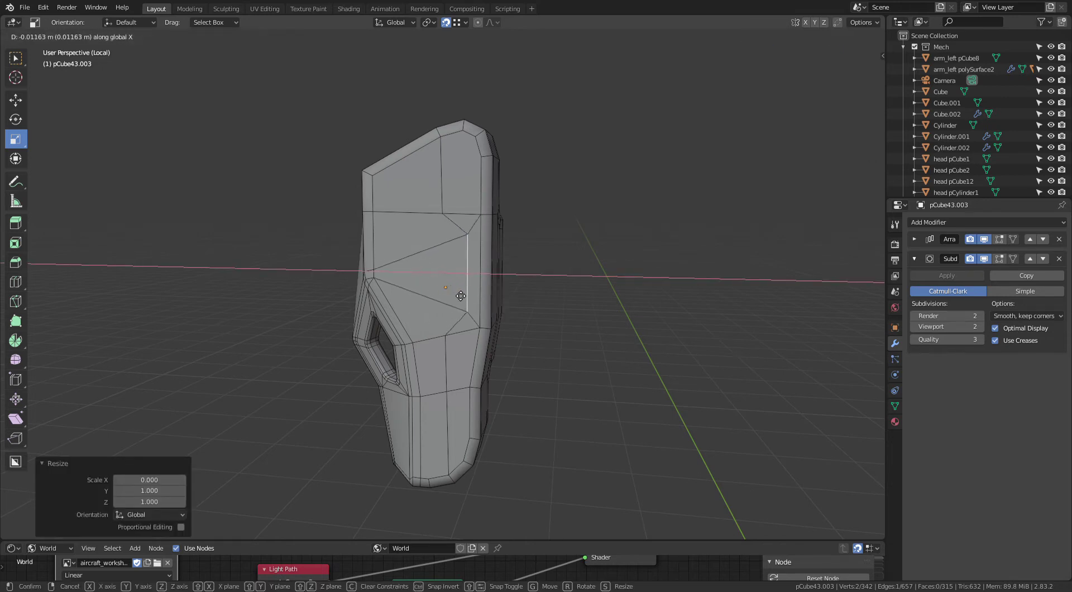
left_click(507, 312)
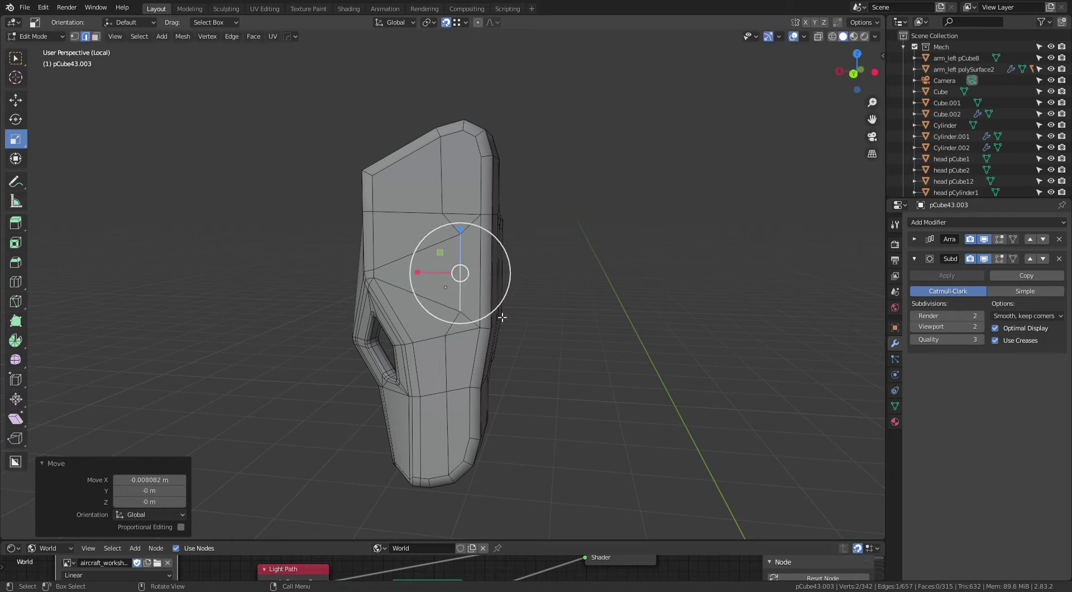
Step: Vertex-slide a lower and an upper face vertex into more even positions
left_click(447, 337)
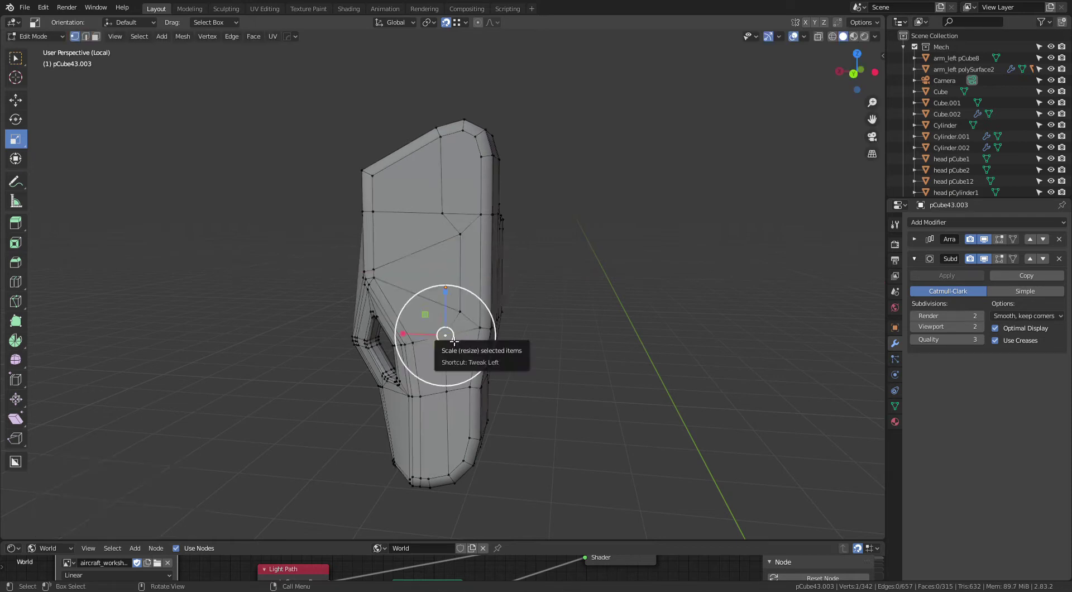
key("shift+v")
left_click(451, 358)
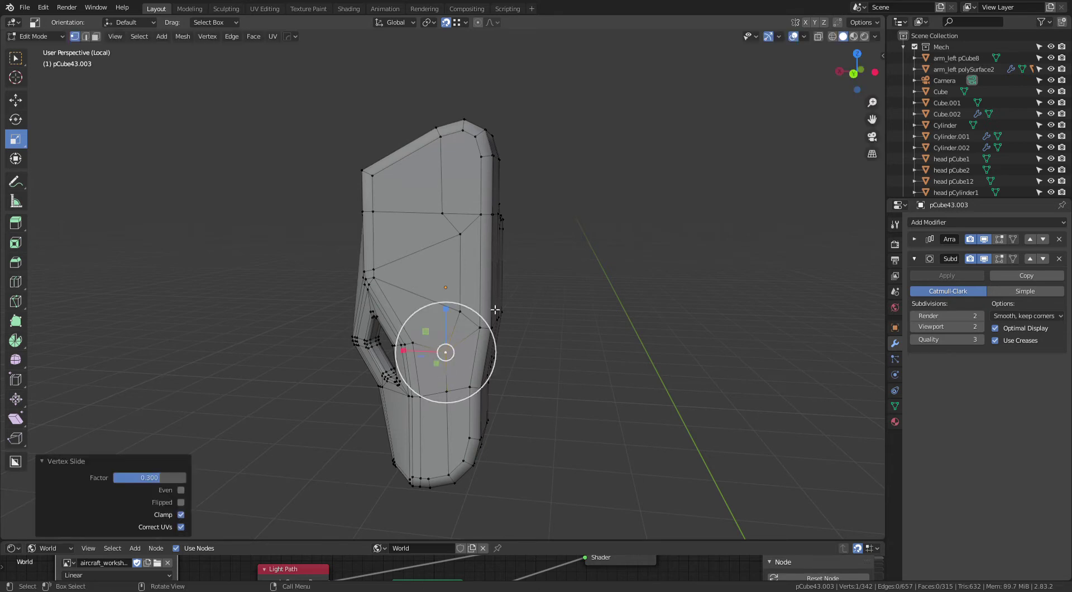
left_click(450, 216)
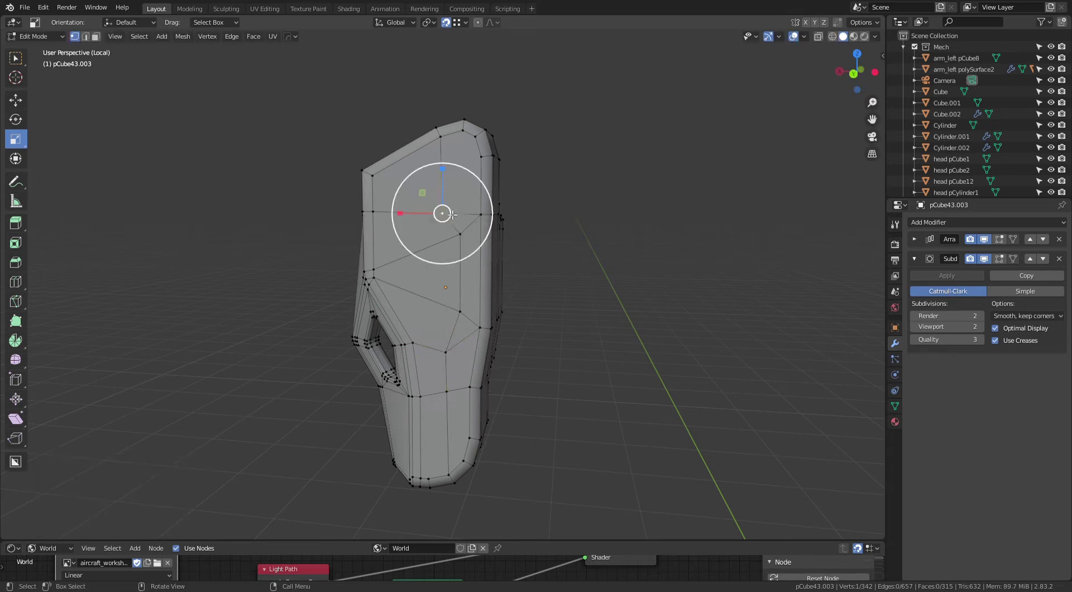
key("shift+v")
left_click(525, 214)
mouse_move(525, 214)
middle_mouse_down()
mouse_move(578, 249)
mouse_move(486, 248)
middle_mouse_up()
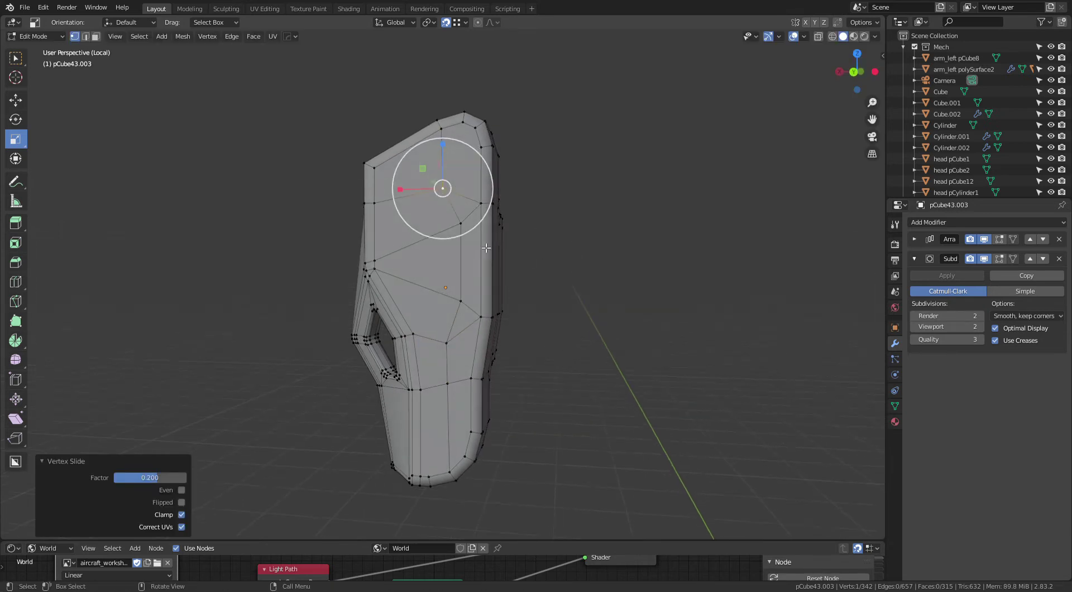
Step: Shift another edge sideways along X, then select the next edge and vertices to fix
left_click(462, 225)
left_click(461, 300, "shift")
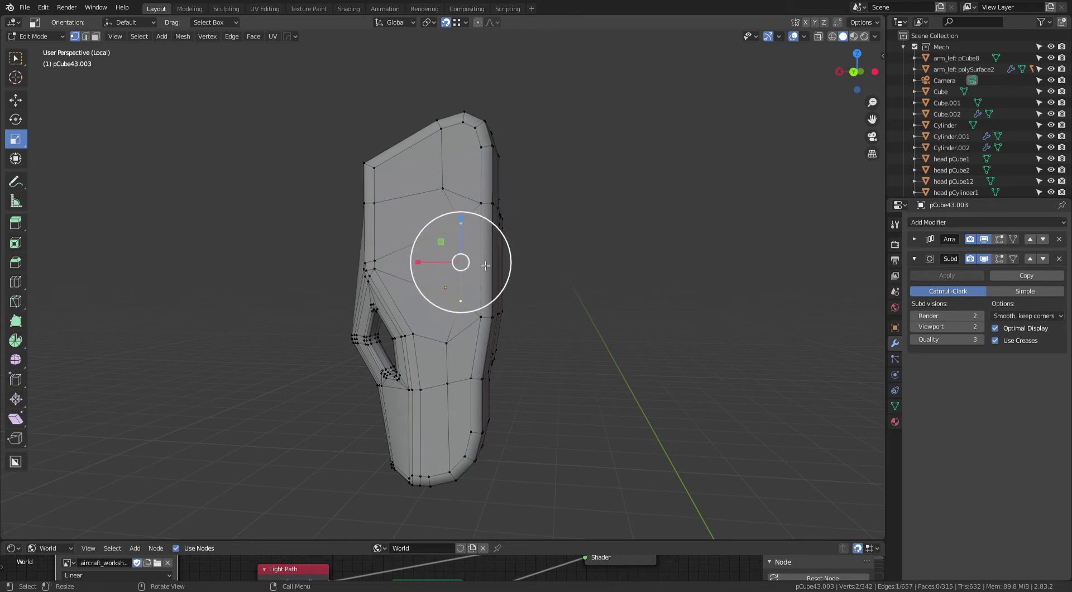
key("g")
key("x")
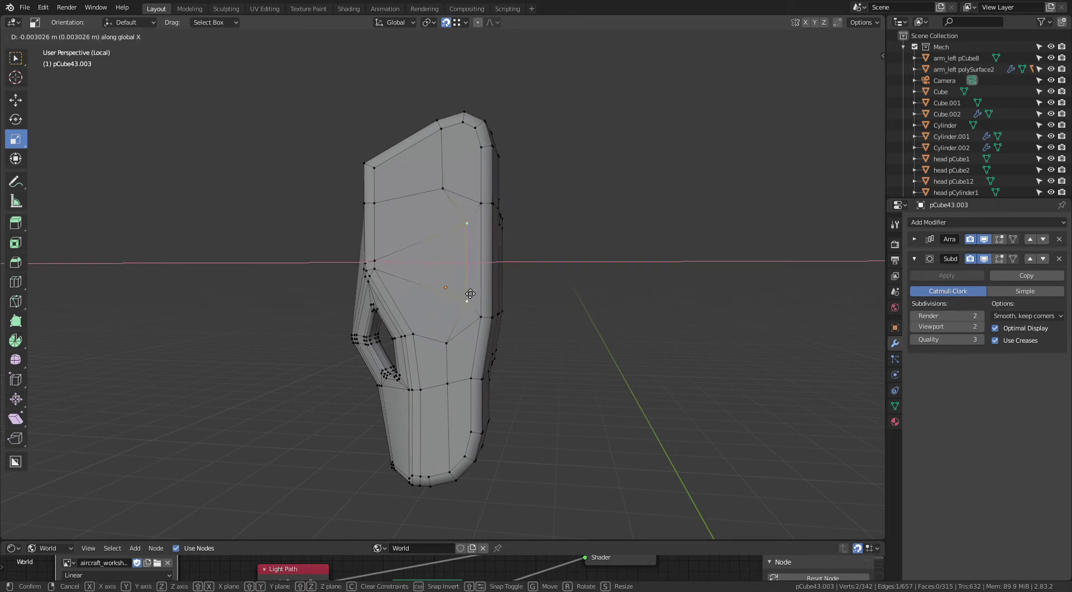
left_click(470, 294)
key("c")
middle_click(467, 258)
key("Escape")
mouse_move(528, 303)
middle_mouse_down()
mouse_move(496, 309)
mouse_move(521, 255)
mouse_move(485, 326)
mouse_move(461, 314)
mouse_move(396, 371)
mouse_move(409, 364)
middle_mouse_up()
left_click(474, 327)
left_click(410, 346, "shift")
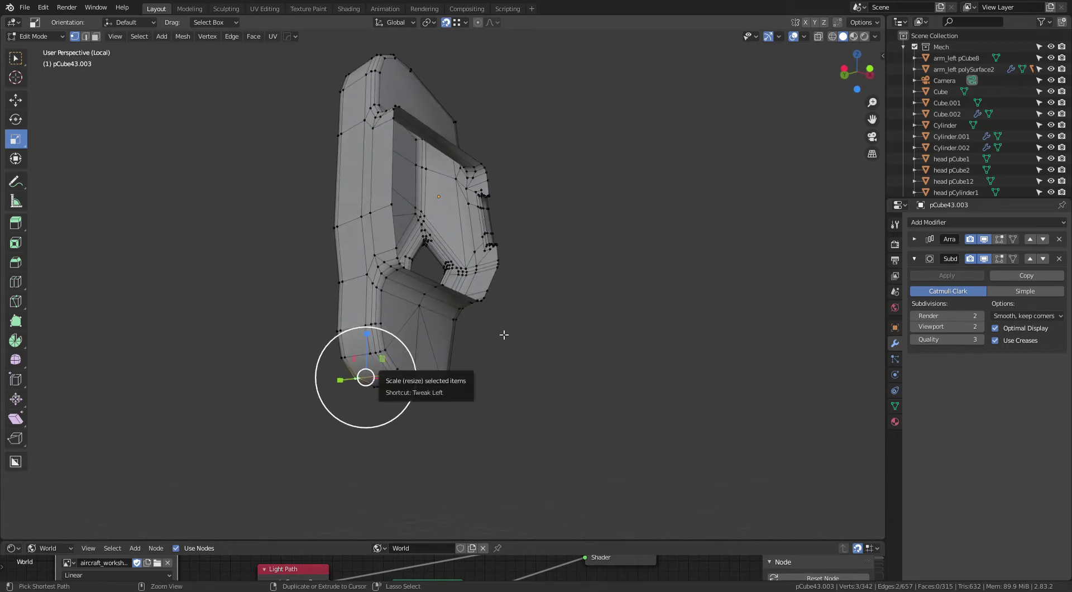
Step: Switch back to box selection and frame the plate's lower rounded corner
mouse_move(503, 333)
middle_mouse_down()
mouse_move(586, 309)
mouse_move(566, 338)
mouse_move(584, 263)
mouse_move(536, 275)
mouse_move(495, 312)
middle_mouse_up()
scroll(584, 263, "up", 3)
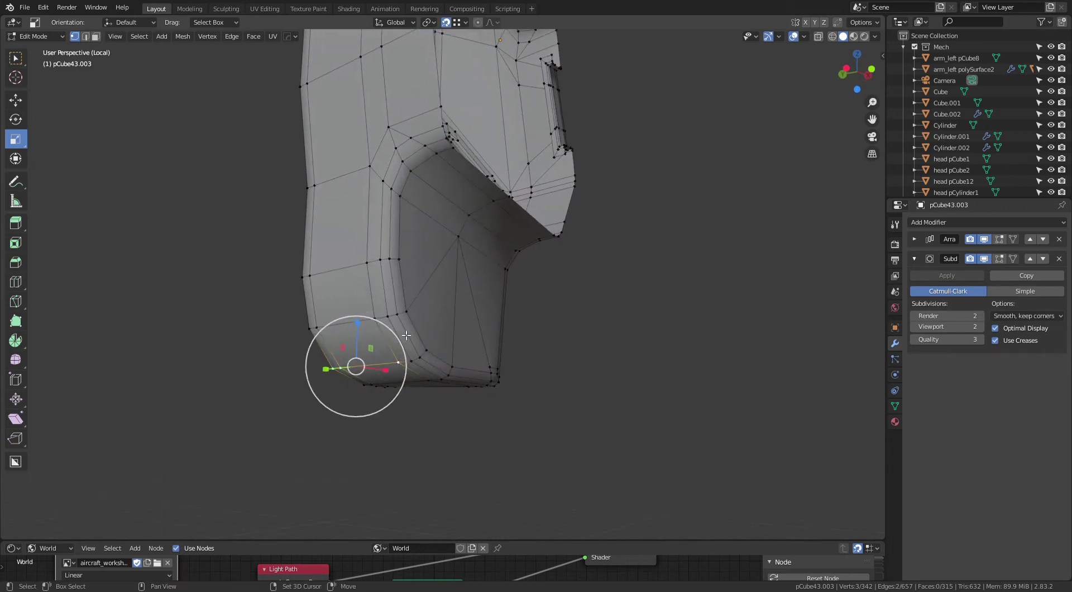
key("s")
key("Escape")
key("w")
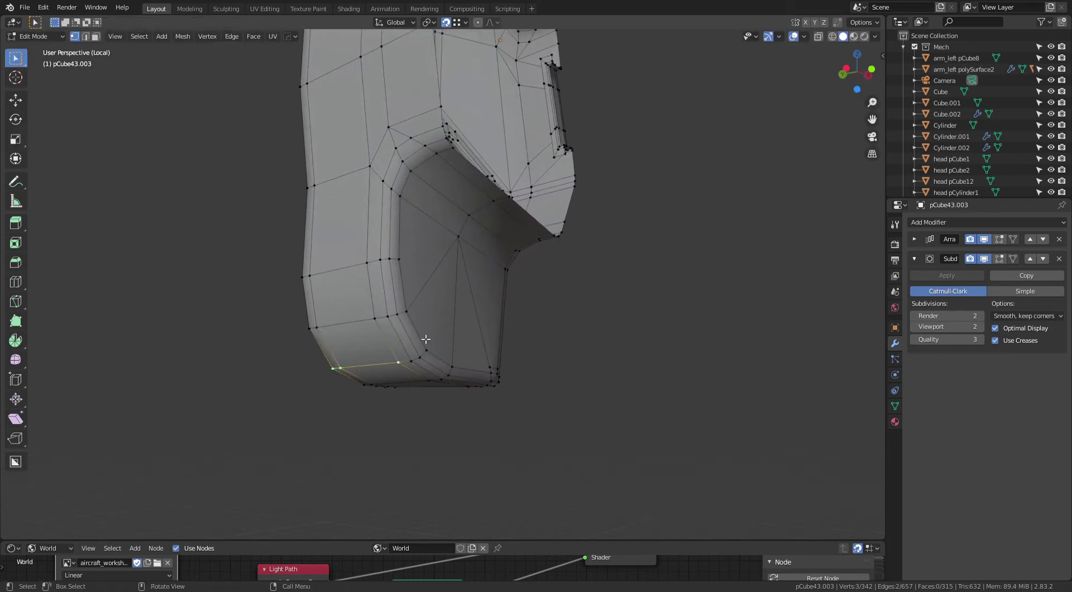
mouse_move(463, 361)
middle_mouse_down()
mouse_move(547, 300)
mouse_move(490, 257)
mouse_move(530, 316)
mouse_move(584, 311)
mouse_move(562, 319)
middle_mouse_up()
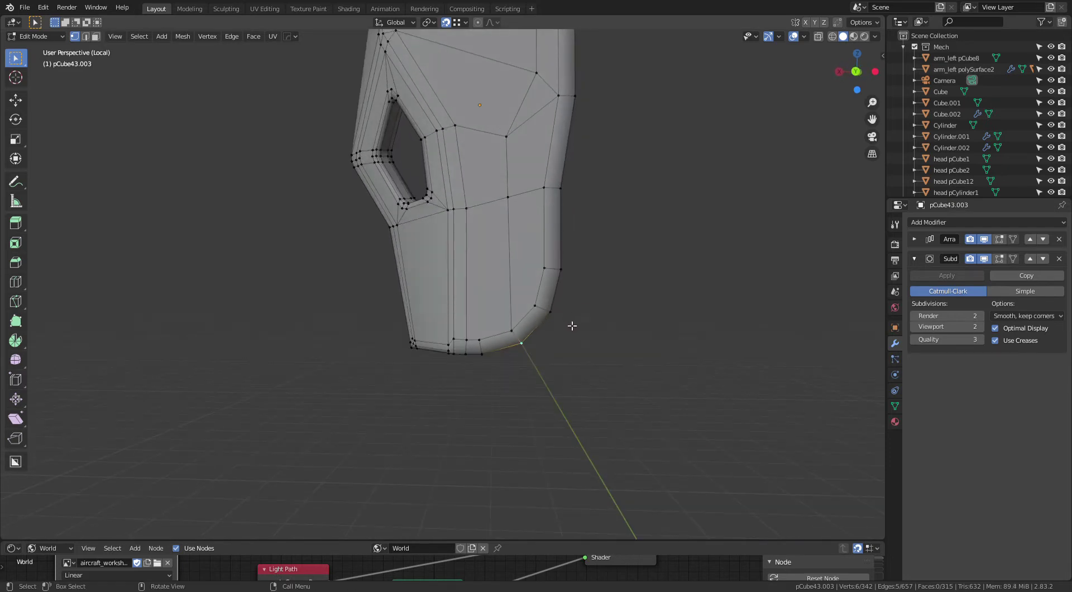
Step: Flatten the corner vertices to zero width in X and nudge them along X
key("s")
key("x")
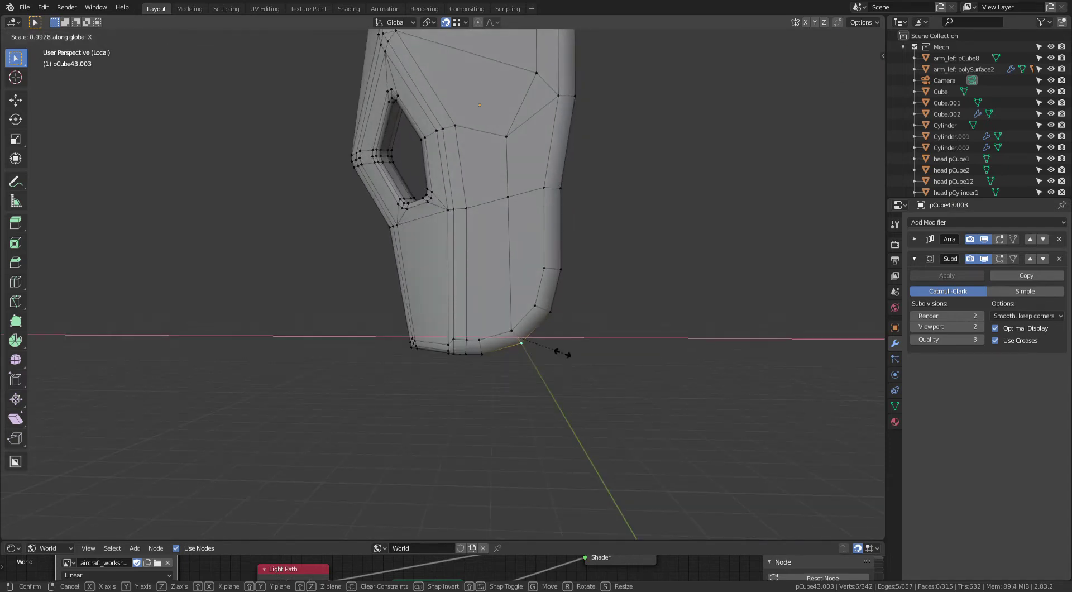
key("Return")
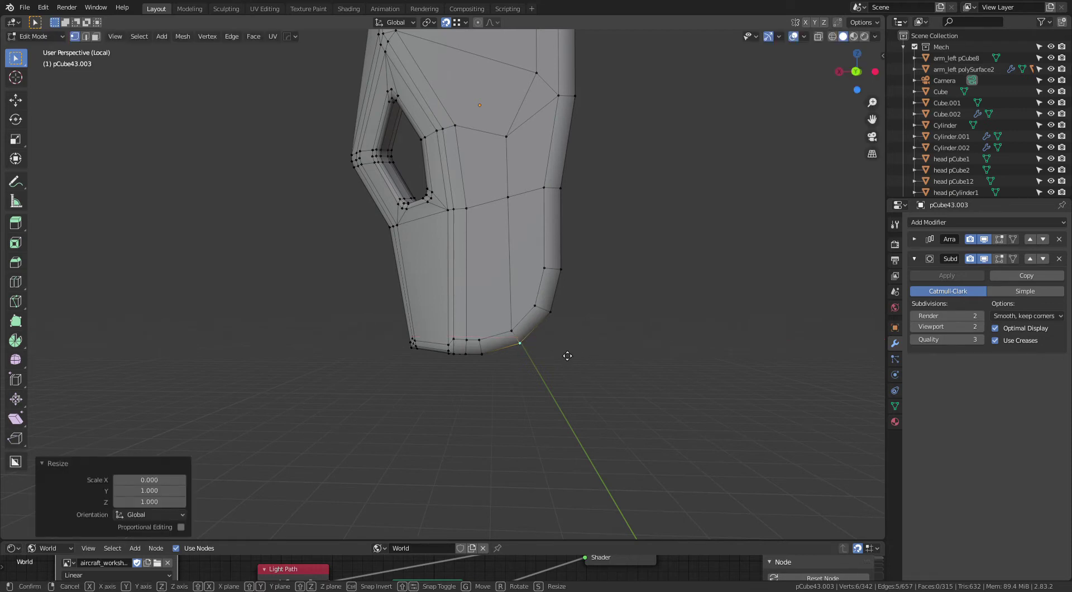
key("g")
key("x")
key("Return")
mouse_move(623, 299)
middle_mouse_down()
mouse_move(587, 296)
mouse_move(580, 314)
middle_mouse_up()
Step: With X-ray on and snapping off, move the corner vertices vertically to the corrected height
key("alt+z")
key("alt+z")
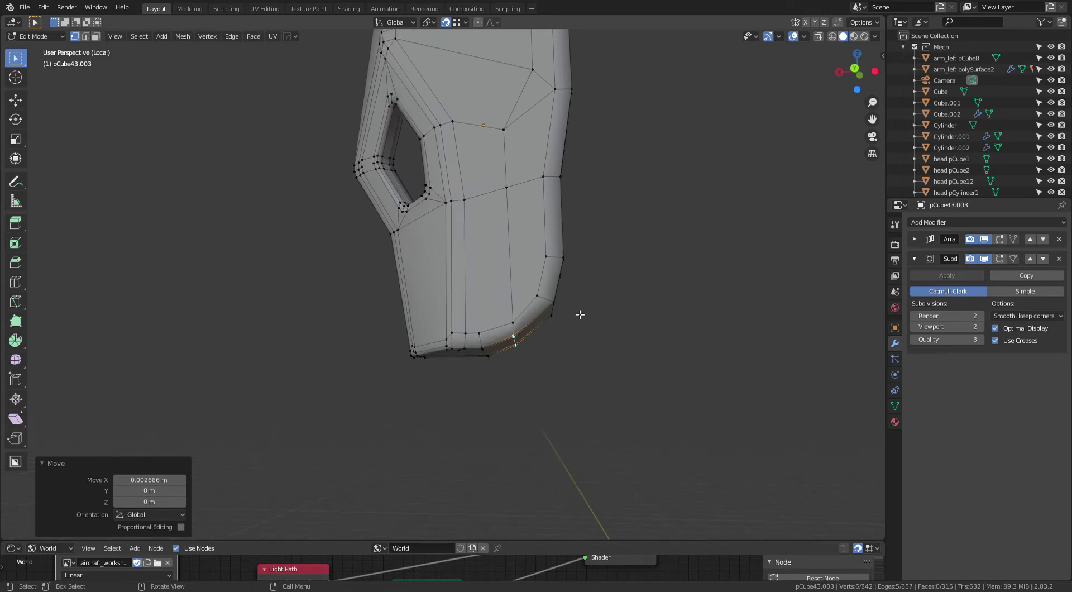
key("g")
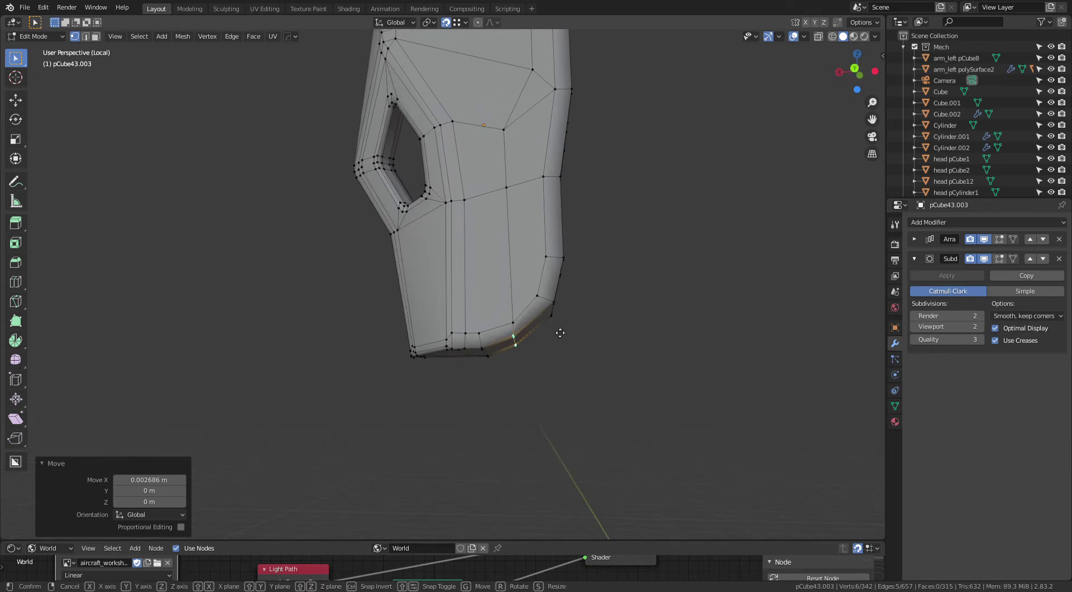
key("z")
key("Escape")
key("shift+Tab")
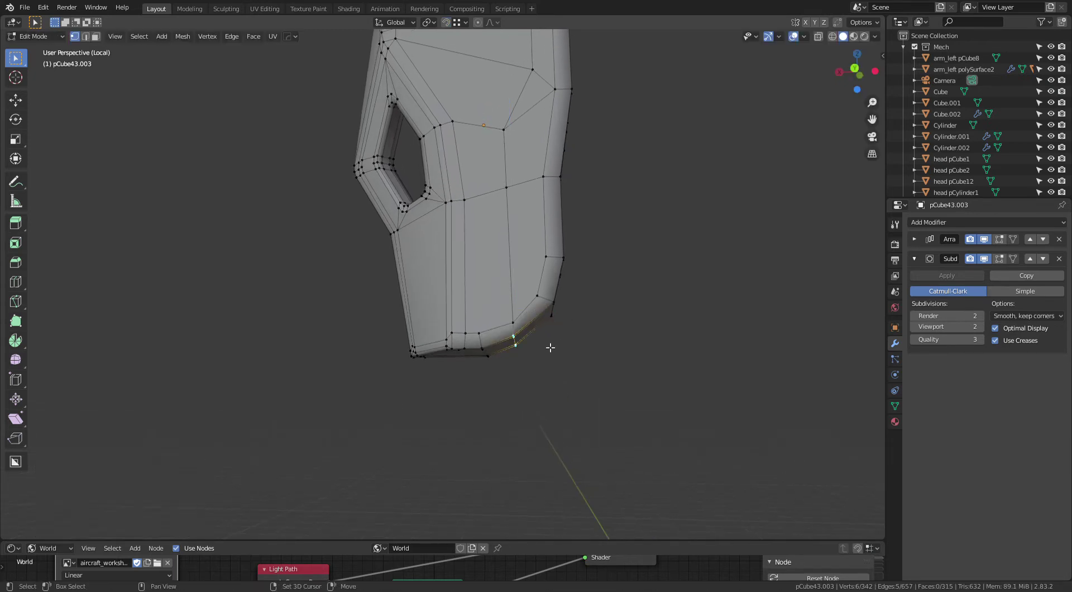
key("g")
key("z")
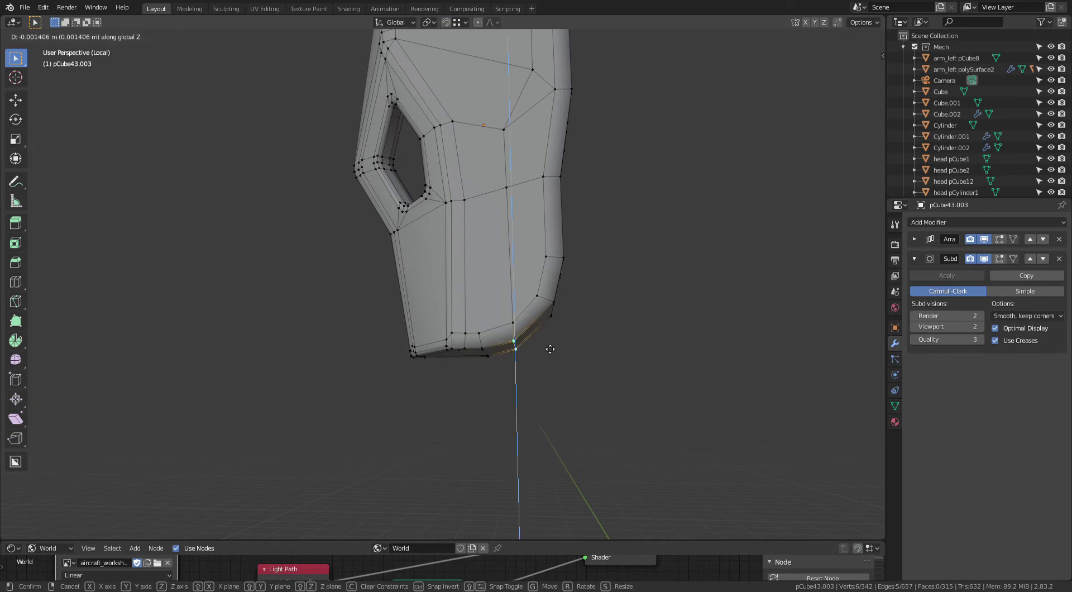
left_click(555, 341)
mouse_move(555, 340)
middle_mouse_down()
mouse_move(599, 337)
mouse_move(581, 385)
mouse_move(524, 433)
mouse_move(569, 267)
mouse_move(596, 298)
mouse_move(585, 244)
mouse_move(562, 292)
mouse_move(570, 300)
mouse_move(584, 237)
mouse_move(570, 263)
mouse_move(568, 317)
mouse_move(599, 280)
mouse_move(597, 300)
mouse_move(613, 304)
mouse_move(495, 321)
middle_mouse_up()
left_click(600, 337)
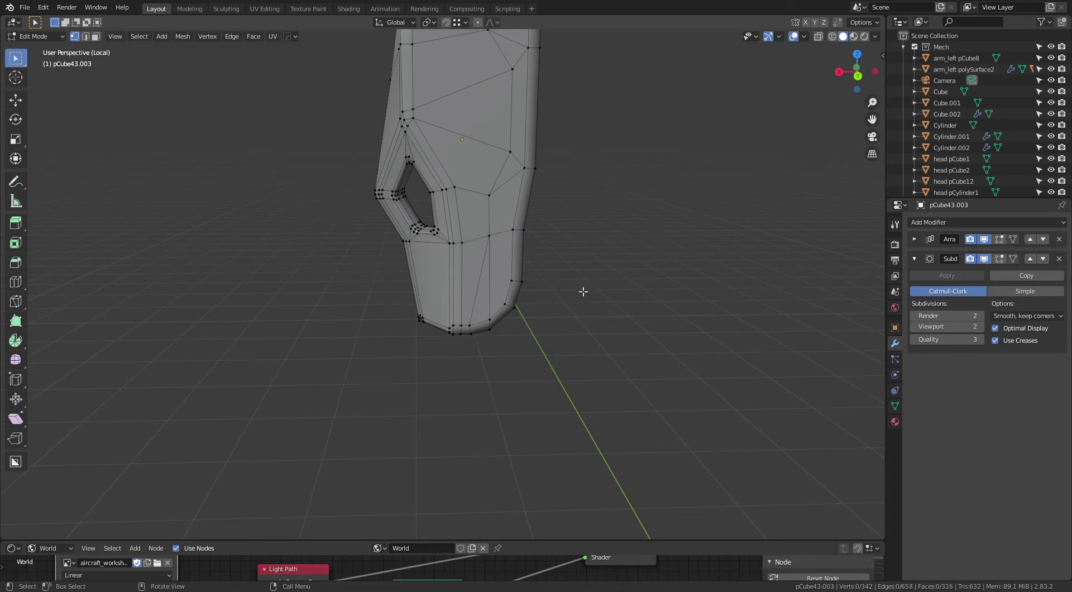
Step: Select the two top edges and scale them to zero width in X
mouse_move(579, 232)
middle_mouse_down("shift")
mouse_move(558, 204)
mouse_move(534, 349)
middle_mouse_up("shift")
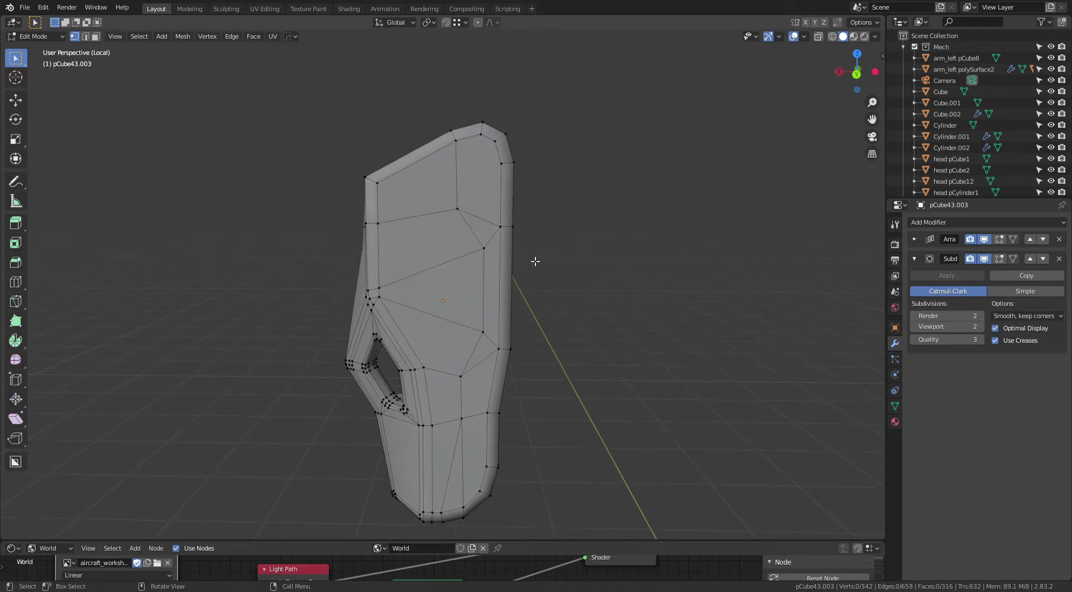
mouse_move(535, 261)
middle_mouse_down()
mouse_move(539, 304)
mouse_move(454, 180)
mouse_move(461, 201)
mouse_move(627, 340)
mouse_move(676, 157)
middle_mouse_up()
left_click(464, 178, "alt")
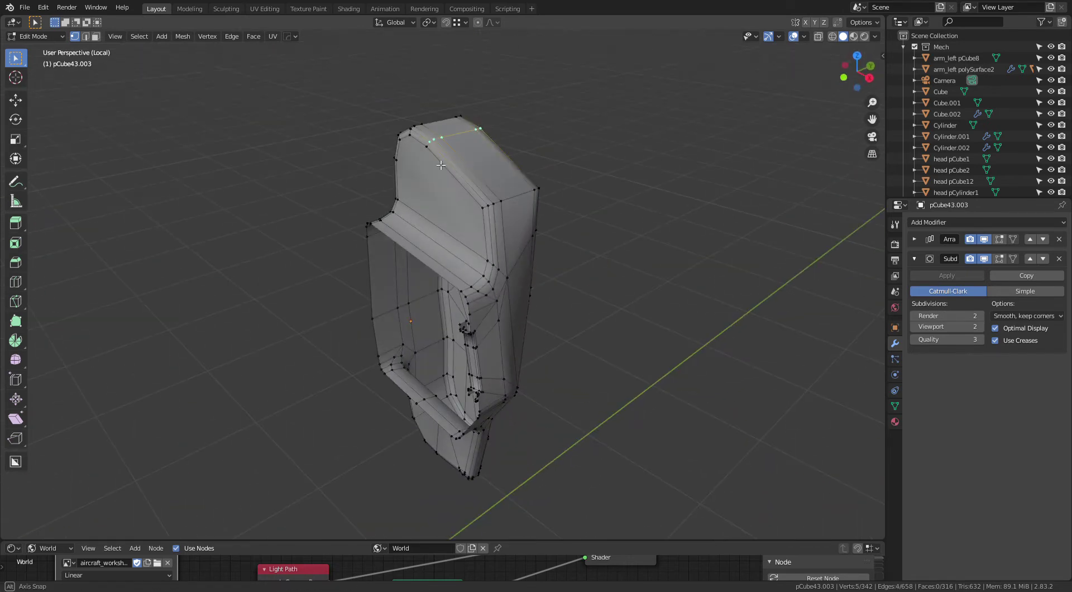
mouse_move(441, 165)
middle_mouse_down()
mouse_move(426, 159)
mouse_move(517, 261)
middle_mouse_up()
left_click(402, 177, "shift")
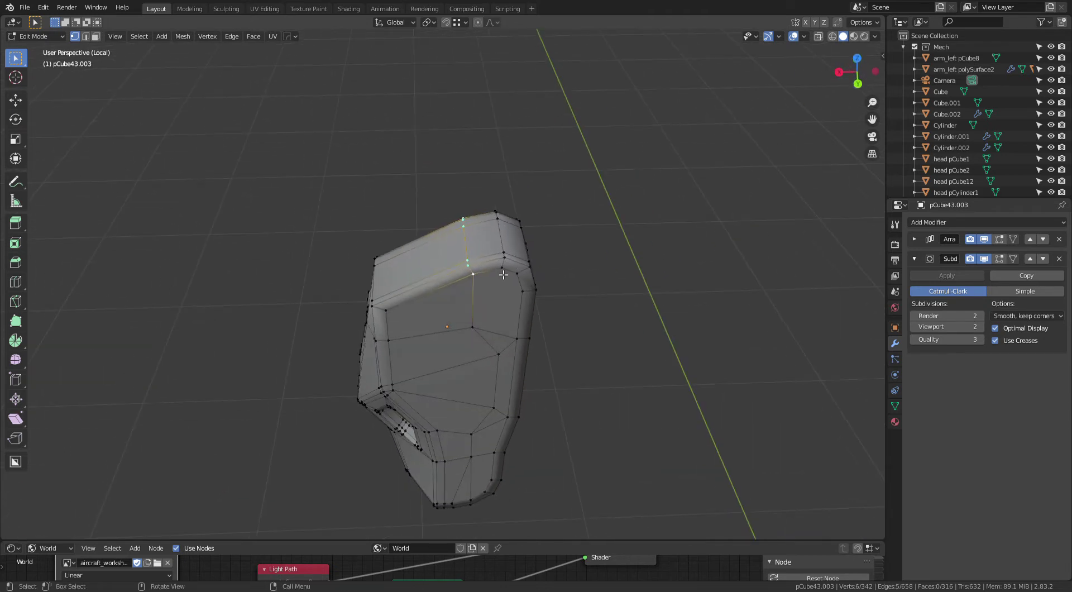
key("s")
key("x")
key("Return")
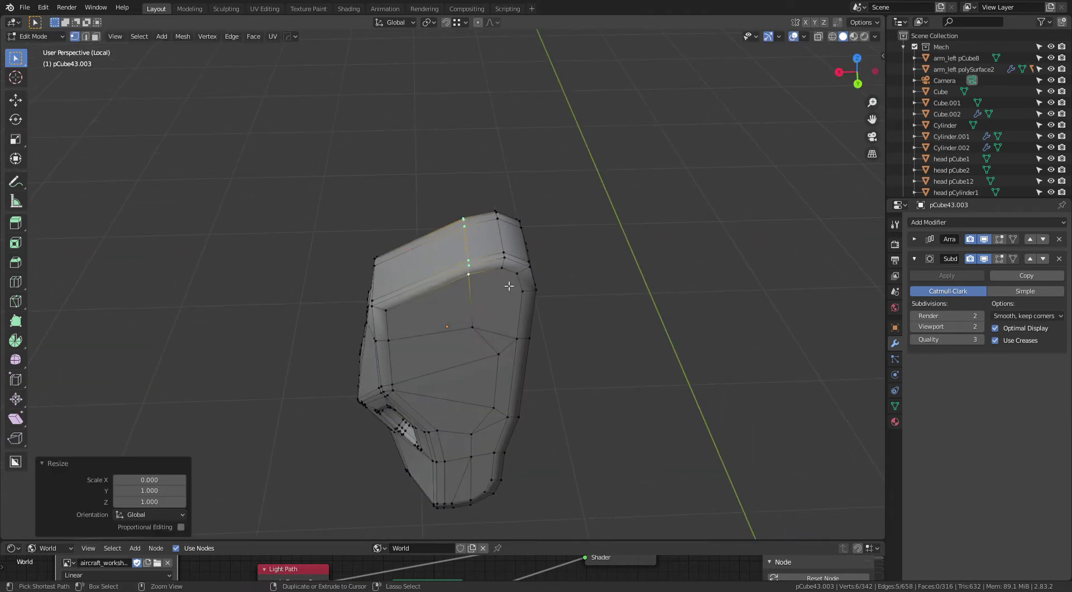
scroll(525, 218, "up", 2)
scroll(525, 218, "up", 2)
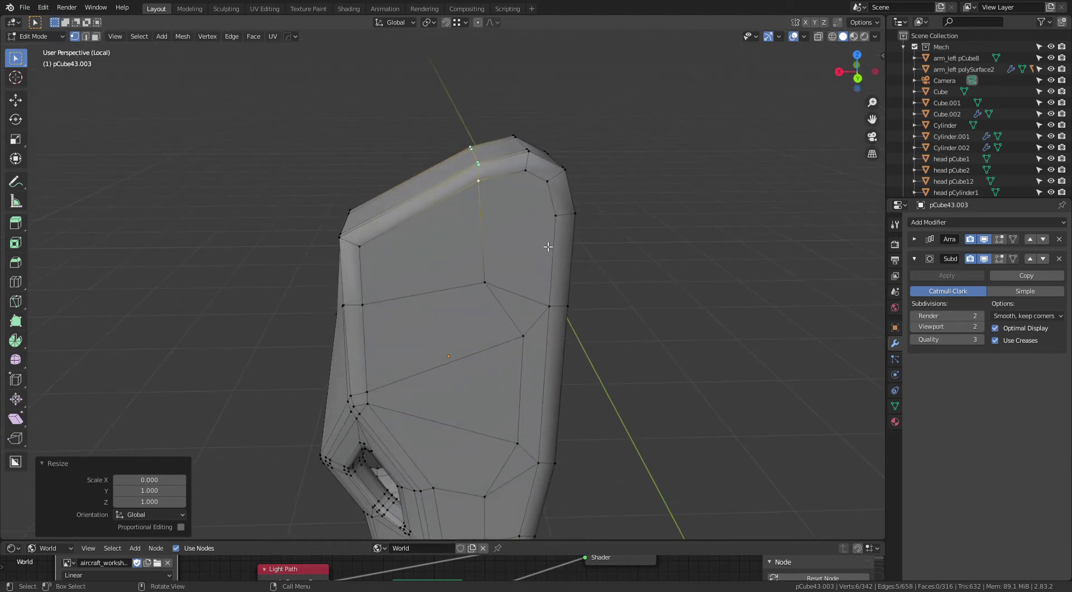
middle_click_drag(546, 248, 523, 218)
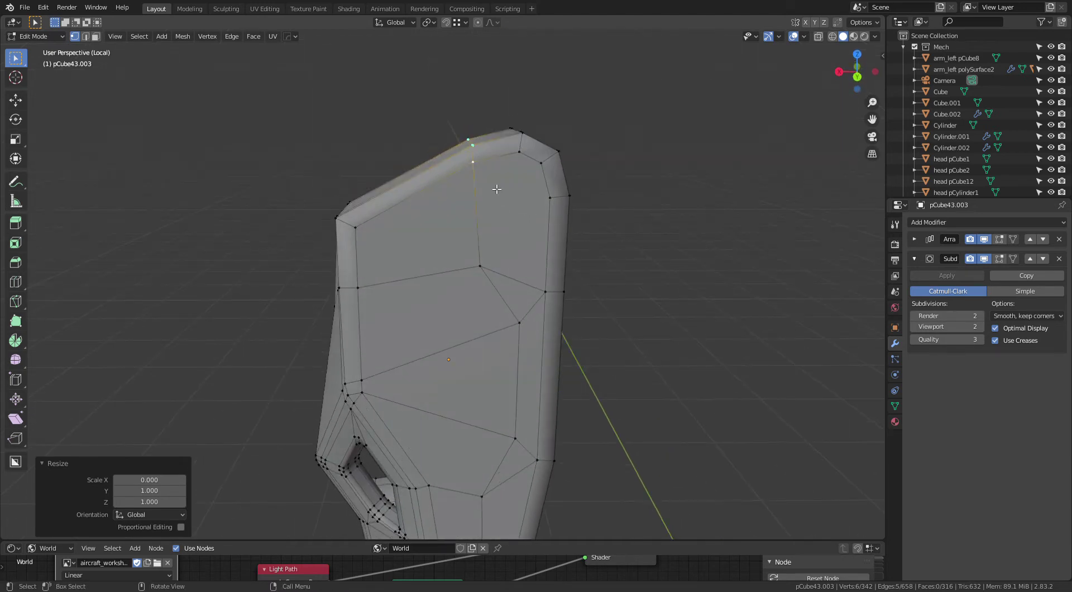
Step: Snap the top vertices along X into line with the vertex below
key("g")
key("x")
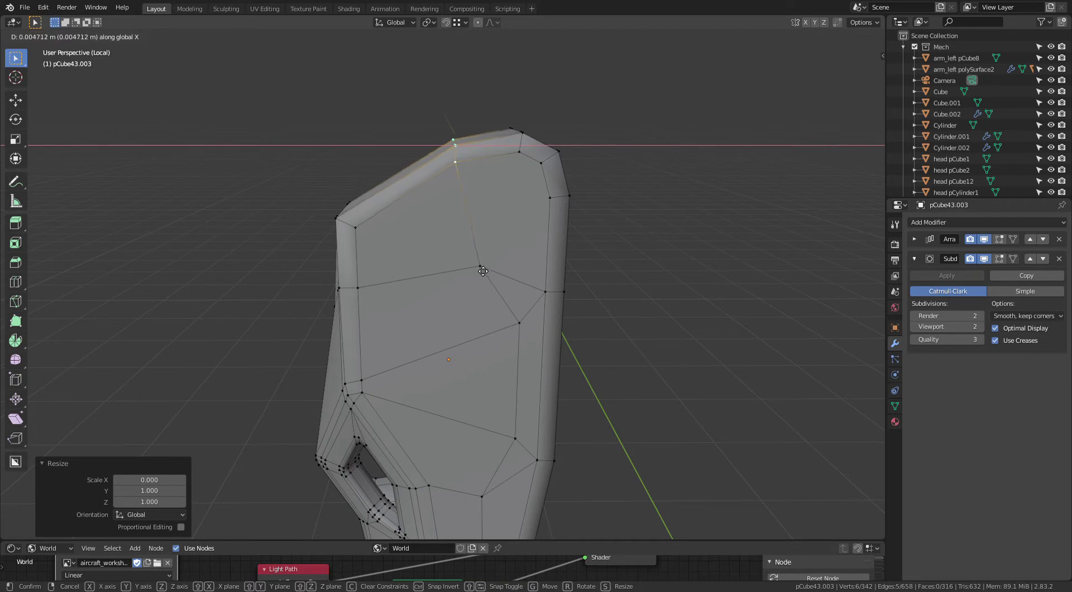
key("shift+Tab")
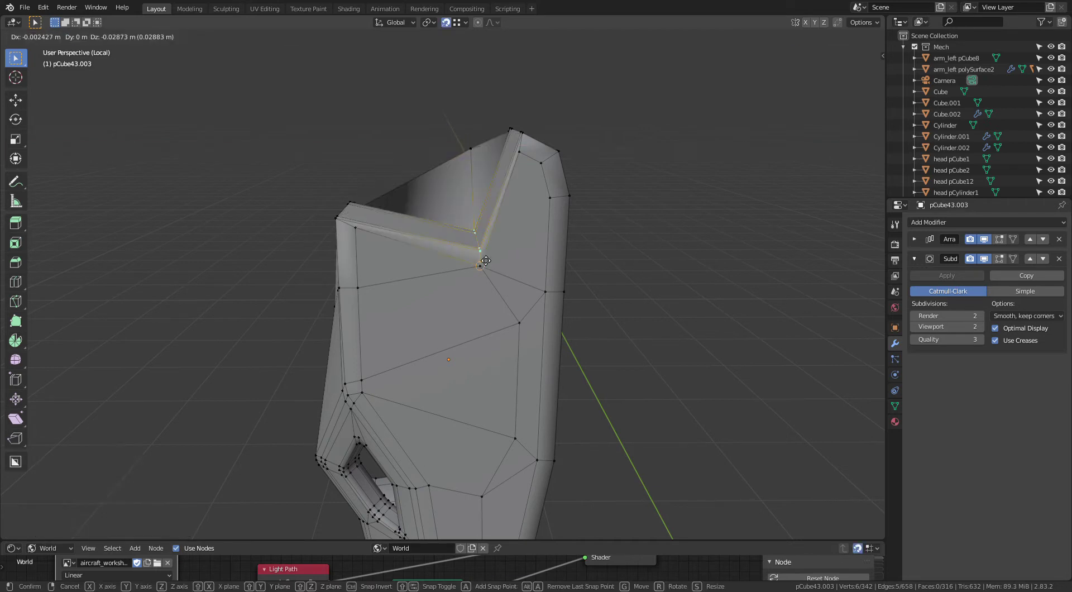
left_click(486, 272)
middle_click_drag(588, 216, 581, 209)
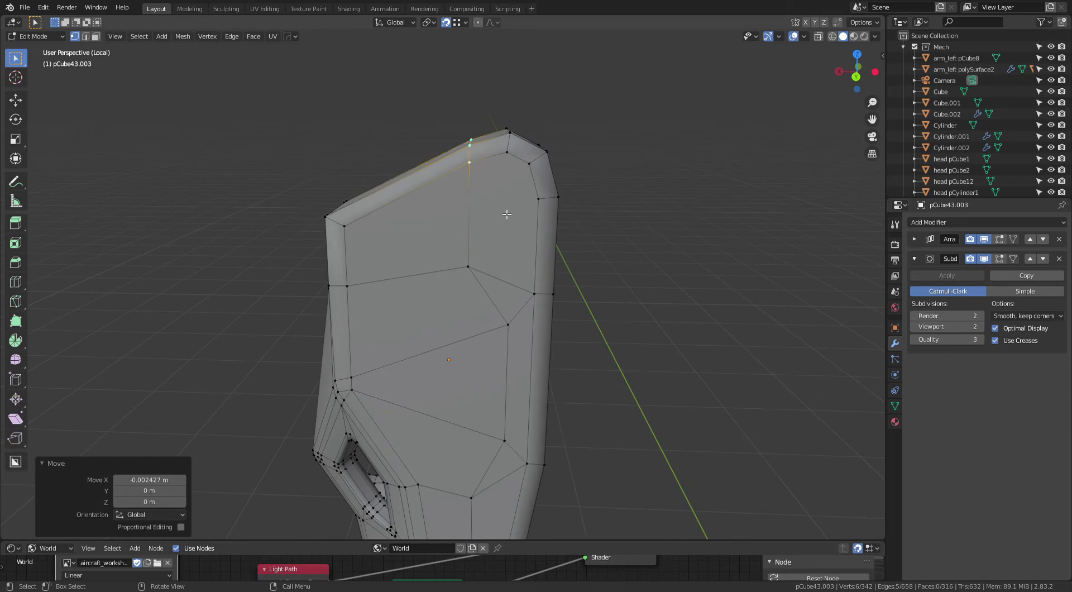
Step: Turn snapping off and raise the top vertices 0.001693 m along Z
key("shift+Tab")
key("g")
key("z")
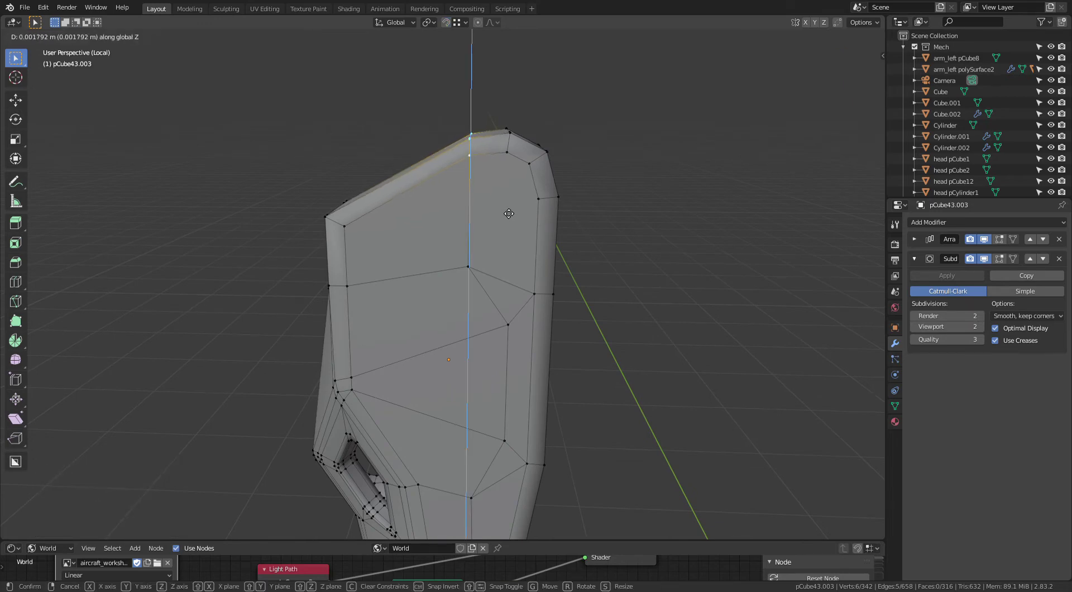
left_click(509, 216)
mouse_move(508, 216)
middle_mouse_down()
mouse_move(788, 225)
mouse_move(745, 226)
middle_mouse_up()
middle_click_drag(601, 229, 513, 265)
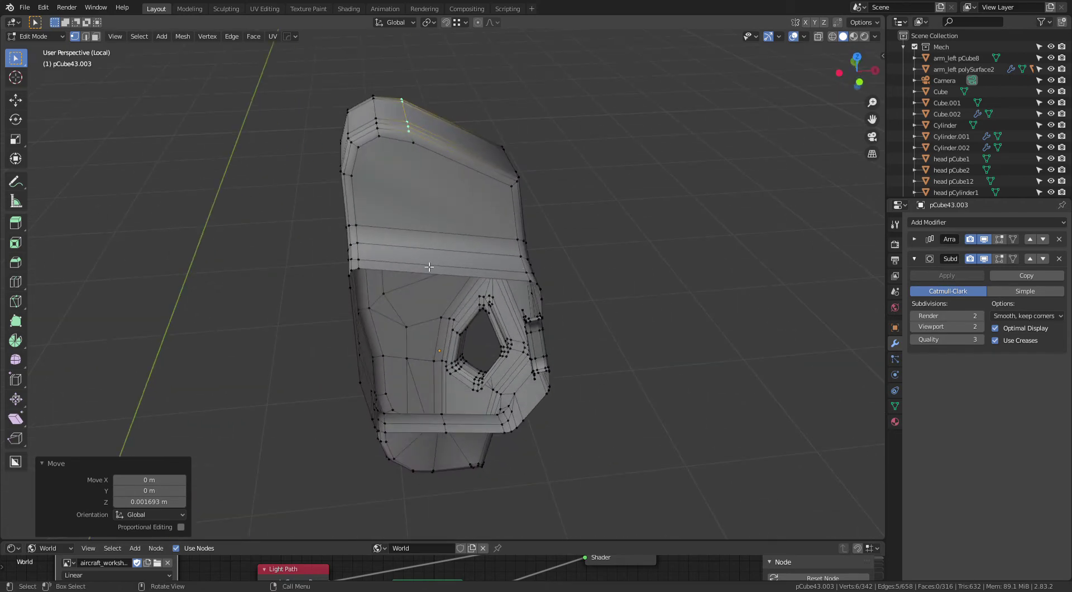
Step: Loop-cut the upper band at its centre and snap the new loop along X
key("ctrl+r")
left_click(454, 262)
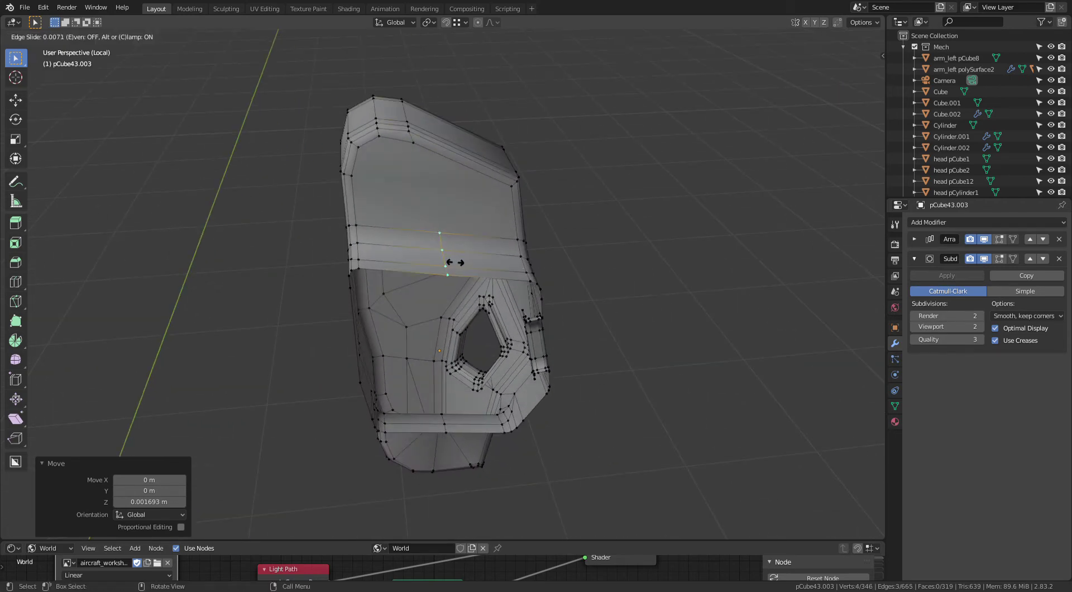
right_click(457, 262)
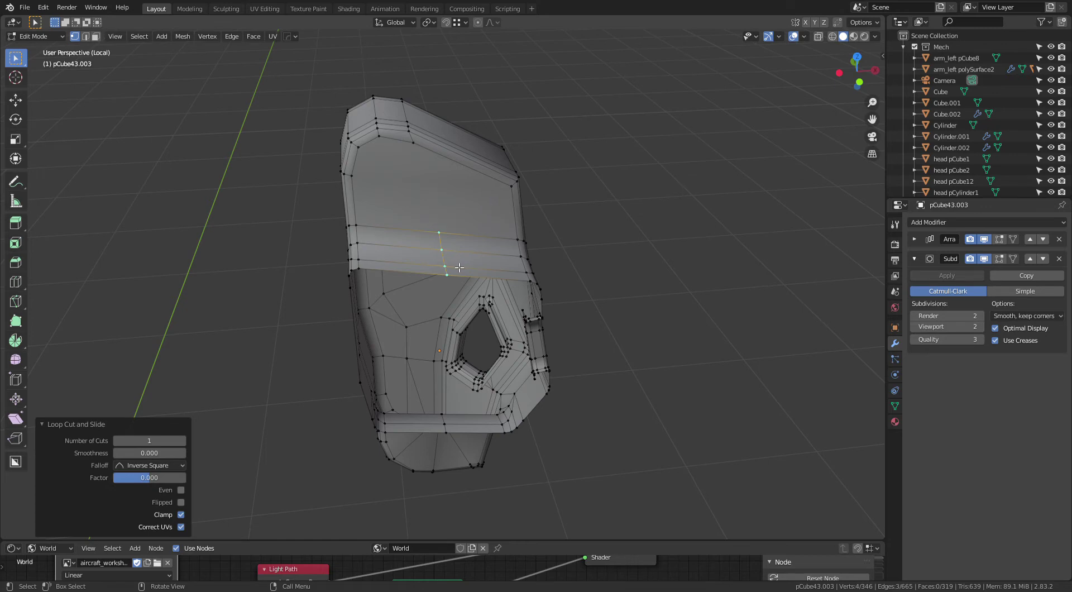
key("shift+Tab")
key("g")
key("x")
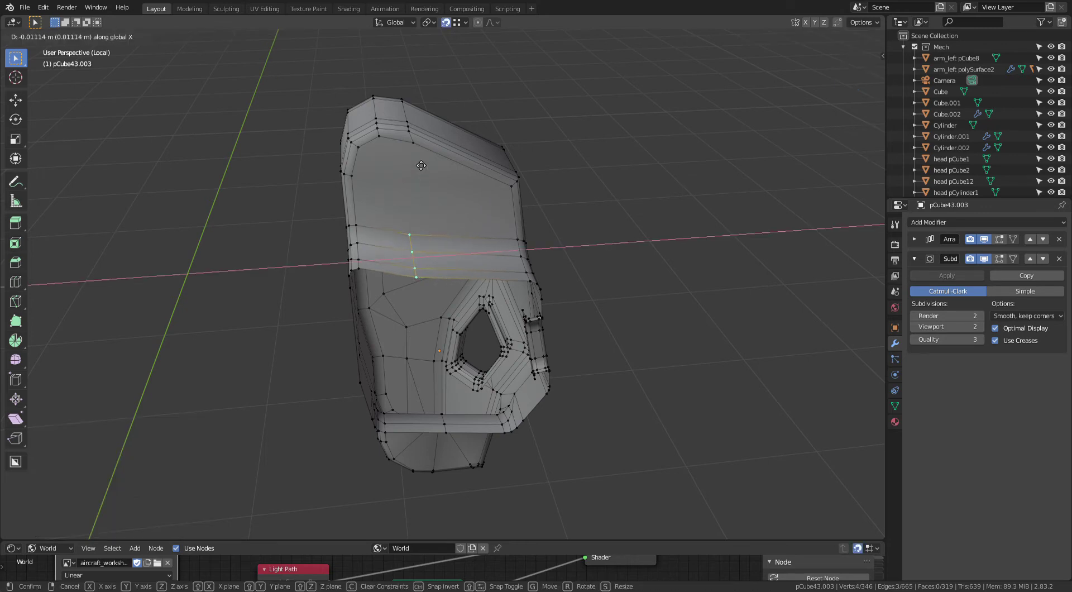
left_click(425, 155)
mouse_move(425, 154)
middle_mouse_down()
mouse_move(485, 224)
mouse_move(496, 274)
mouse_move(476, 296)
middle_mouse_up()
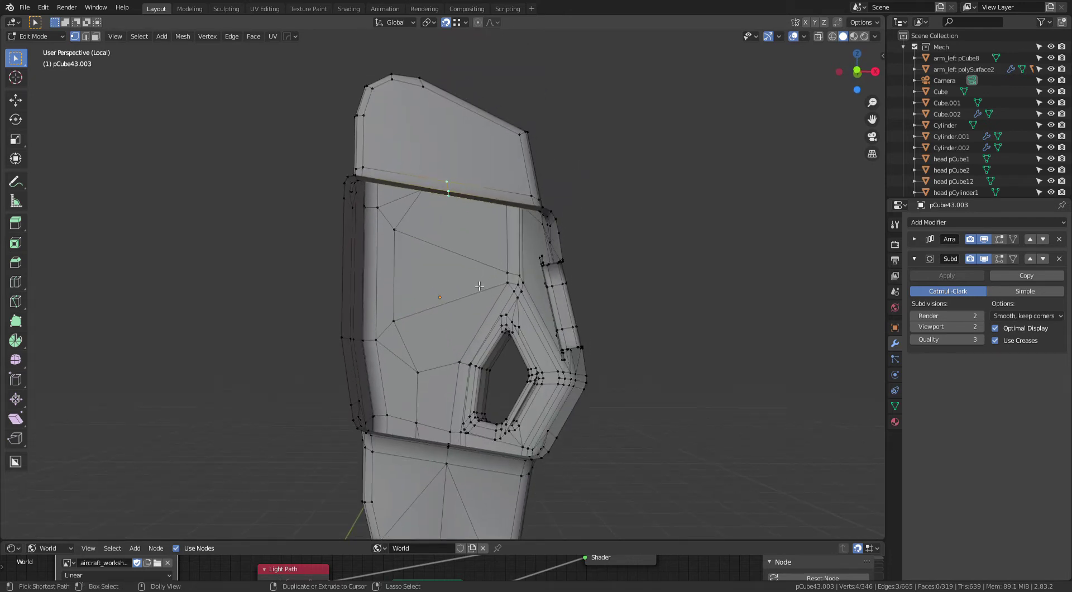
mouse_move(479, 286)
middle_mouse_down()
mouse_move(490, 339)
mouse_move(494, 300)
mouse_move(464, 242)
mouse_move(477, 259)
middle_mouse_up()
Step: Edge-slide the loop by factor -0.300 and join two band vertices with a new edge
key("g")
key("g")
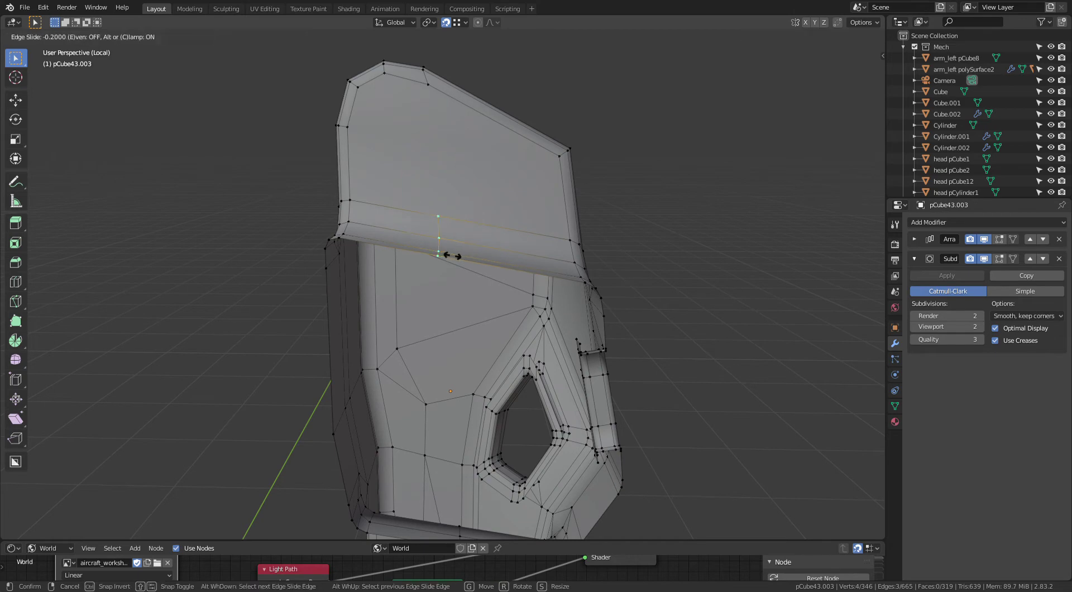
left_click(430, 259)
middle_click_drag(468, 257, 438, 163)
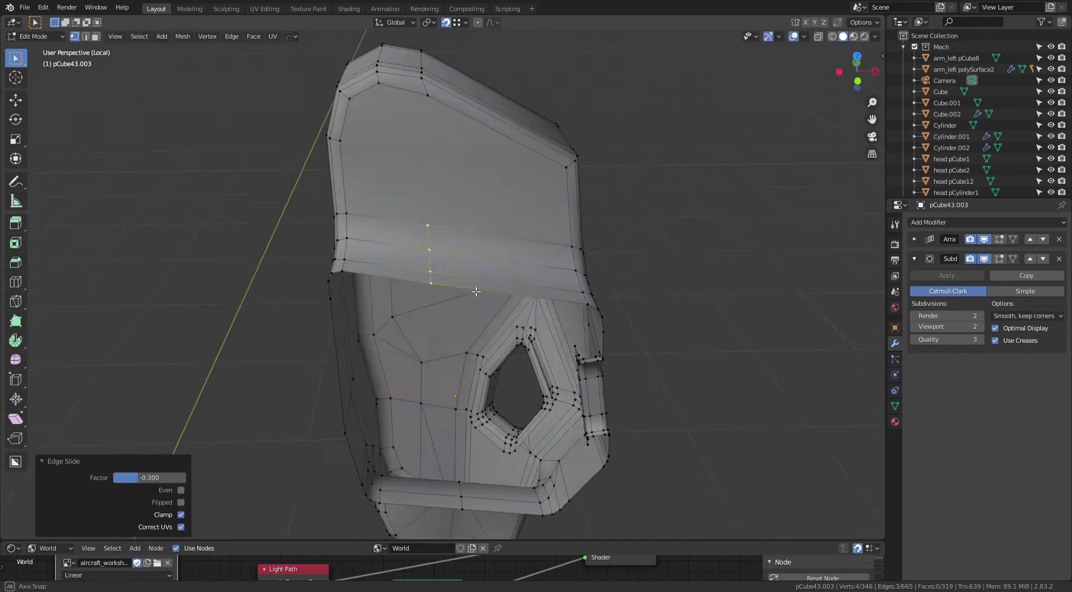
left_click(435, 110)
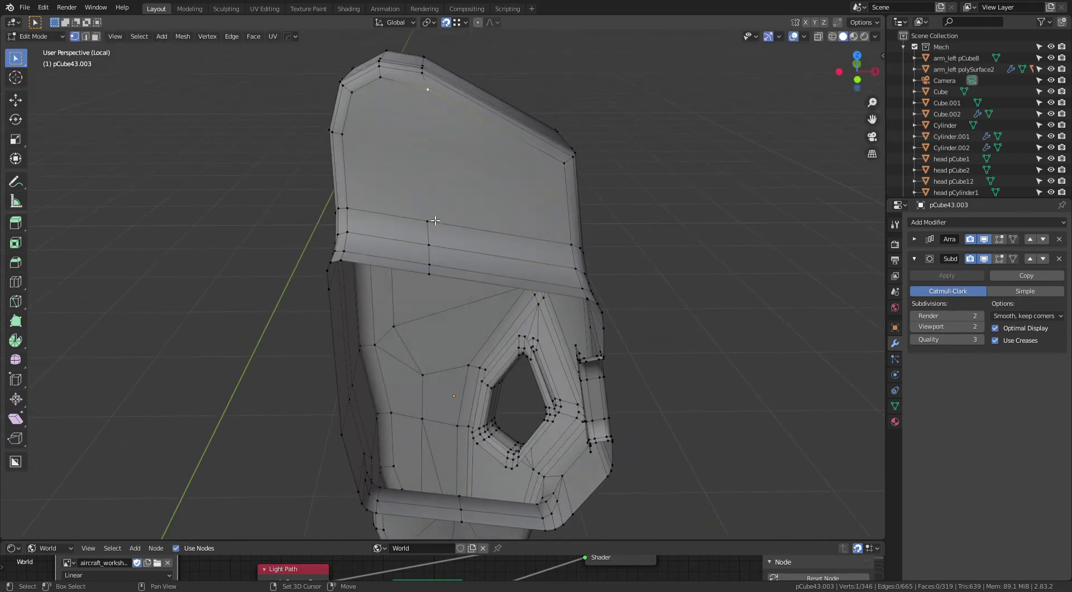
key("j")
key("alt+a")
mouse_move(657, 287)
middle_mouse_down()
mouse_move(658, 239)
mouse_move(525, 358)
mouse_move(504, 292)
middle_mouse_up()
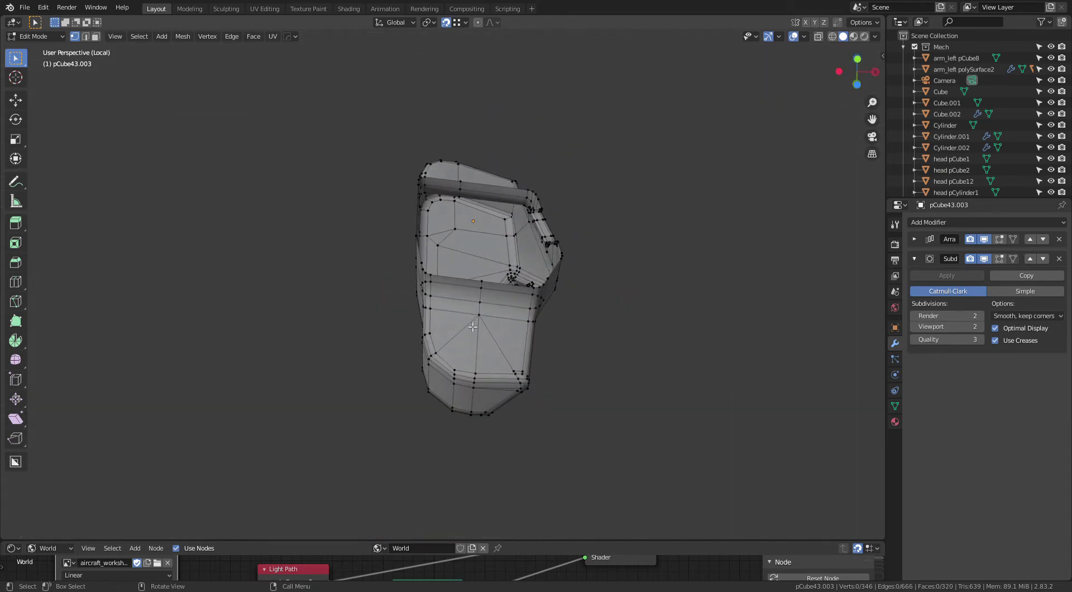
Step: Loop-cut the plate's lower part and join a lower-panel vertex with a new edge
key("ctrl+r")
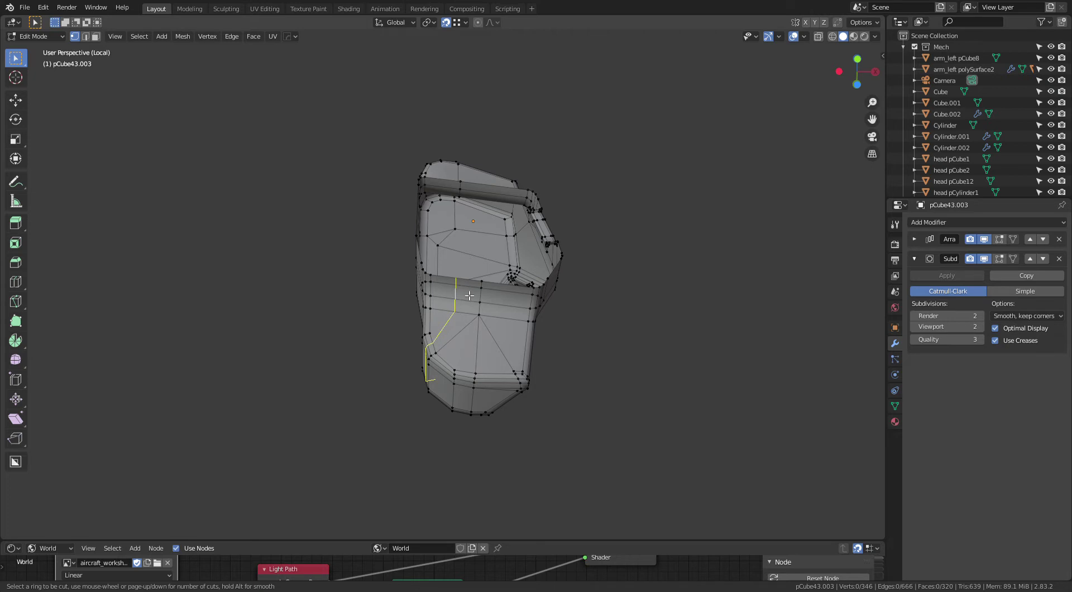
left_click(469, 295)
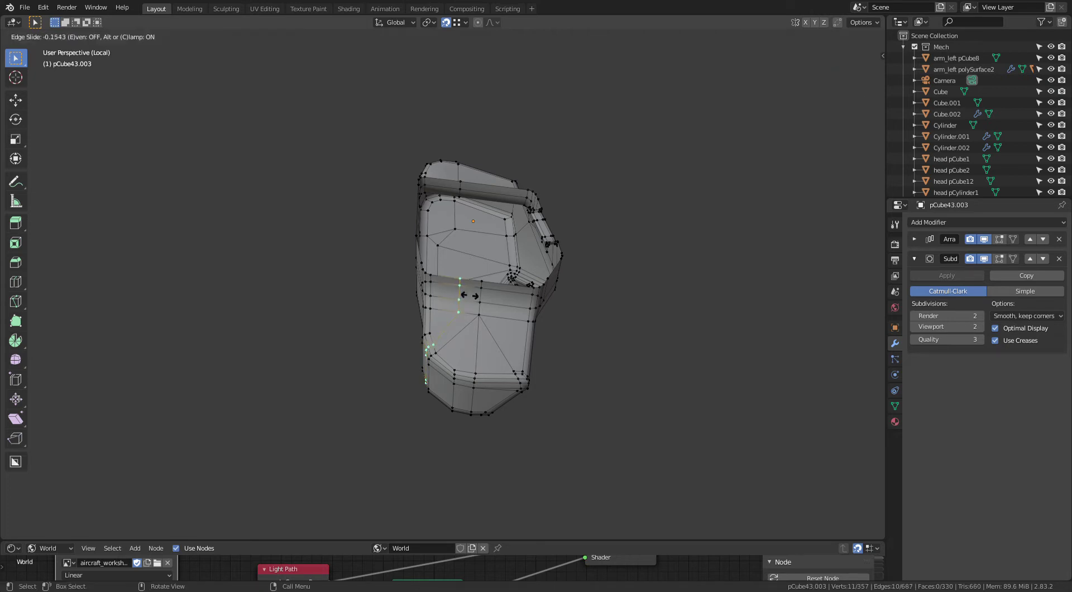
left_click(483, 300)
left_click(463, 320)
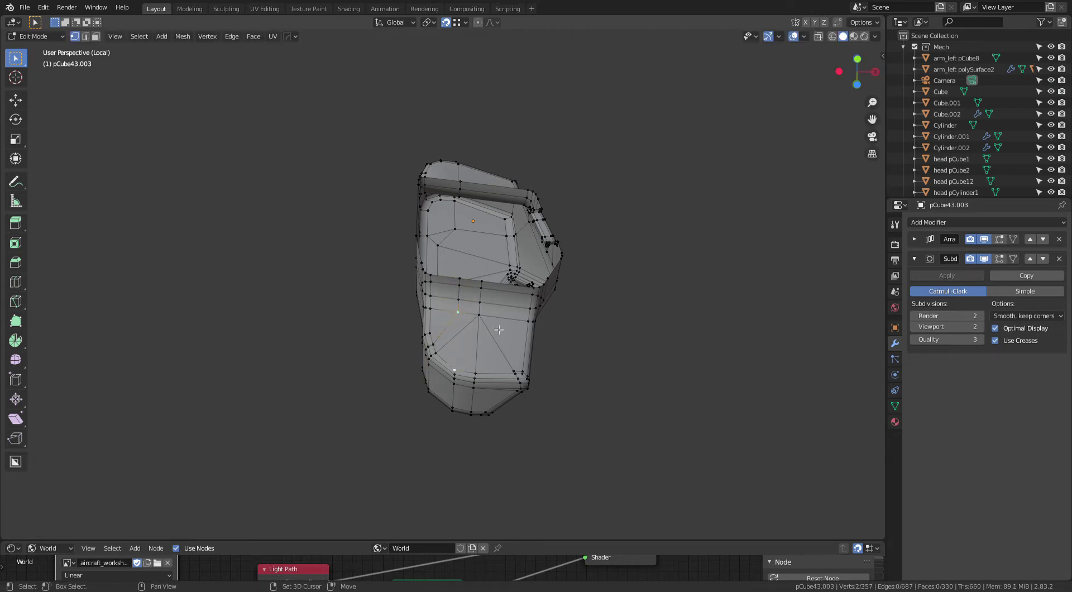
key("j")
middle_click_drag(487, 325, 440, 329)
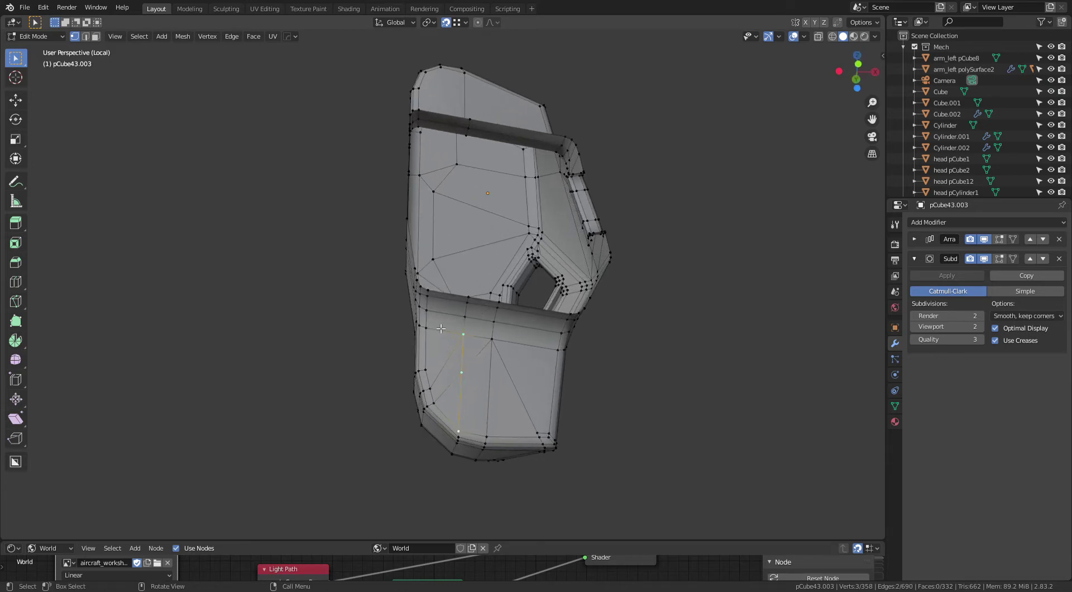
Step: Dissolve the stray diagonal edge, then exit Local View to show the whole mech
key("2")
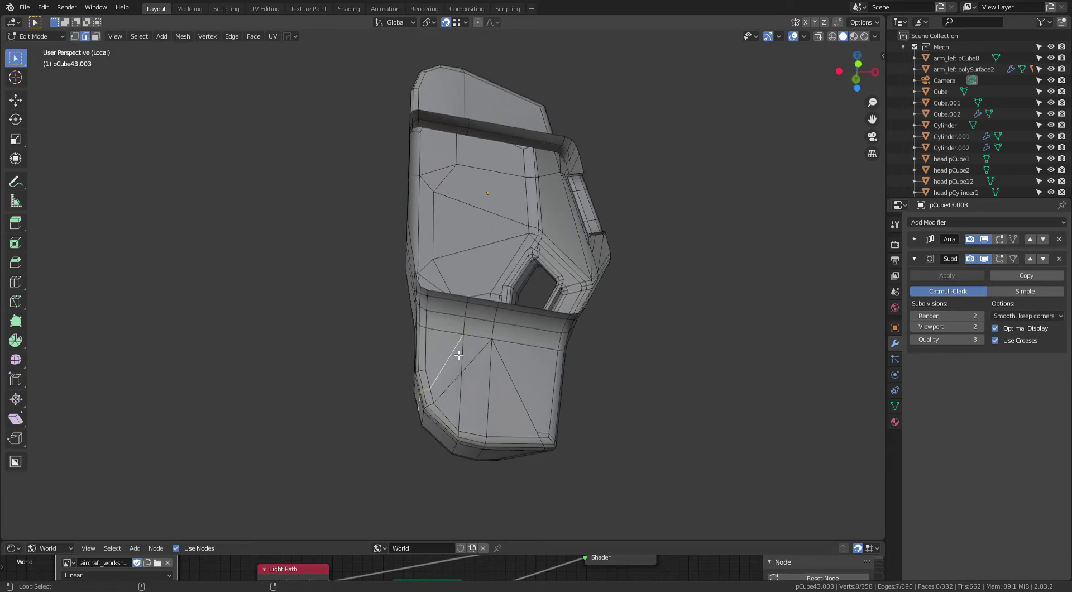
mouse_move(459, 355)
middle_mouse_down()
mouse_move(618, 346)
mouse_move(687, 421)
middle_mouse_up()
key("x")
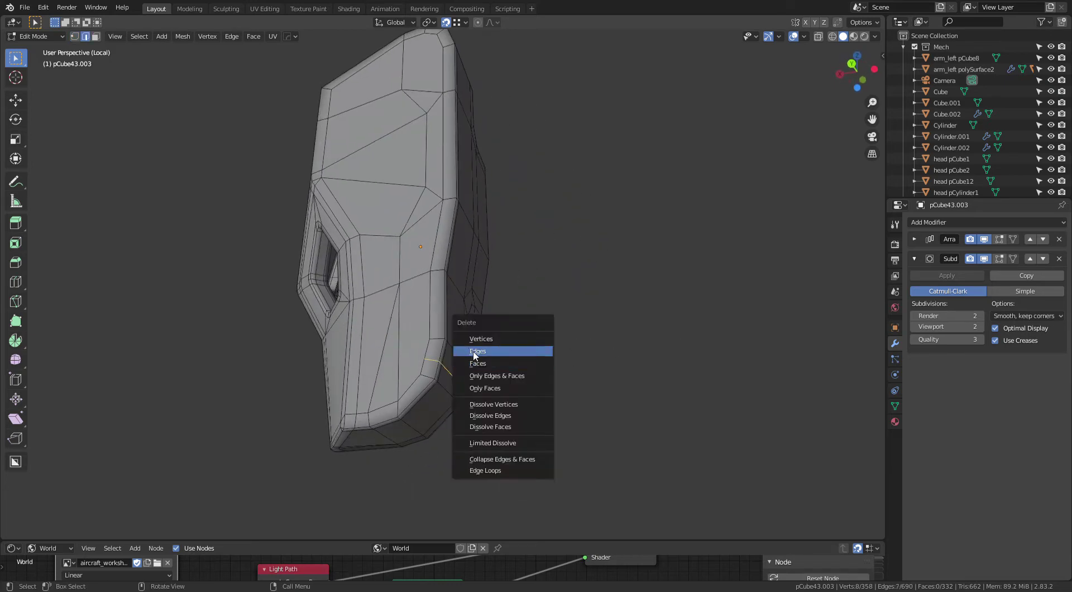
left_click(491, 415)
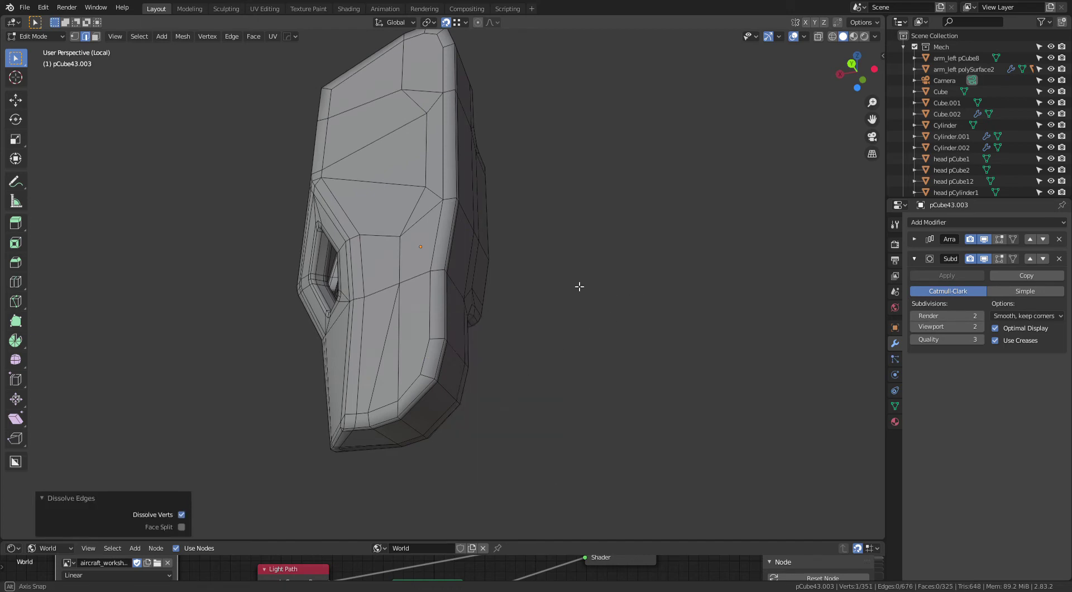
middle_click_drag(579, 287, 437, 274)
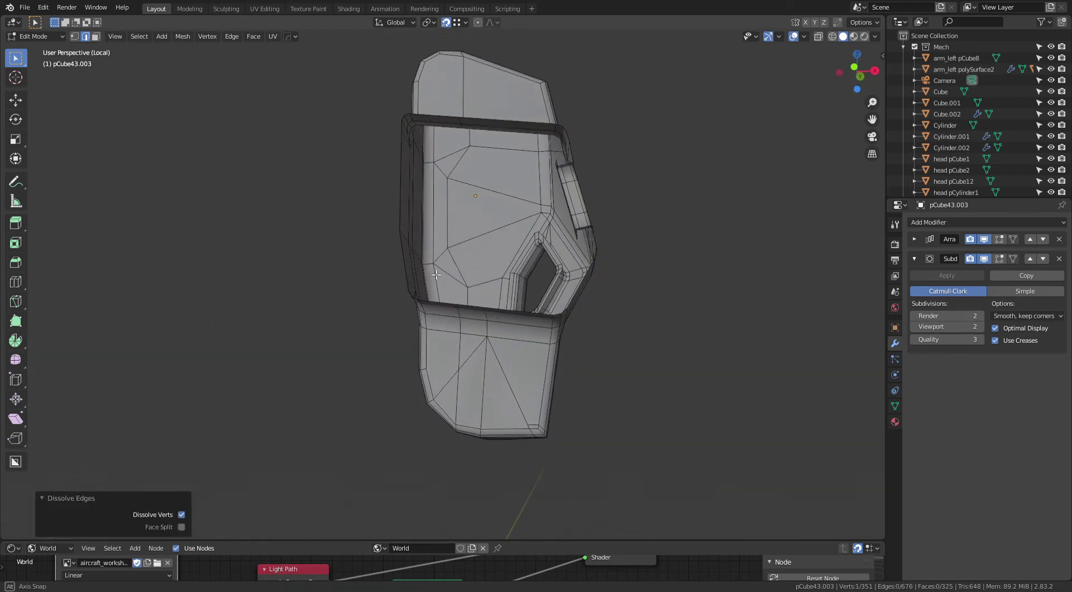
mouse_move(436, 275)
middle_mouse_down()
mouse_move(509, 317)
mouse_move(581, 271)
mouse_move(427, 280)
middle_mouse_up()
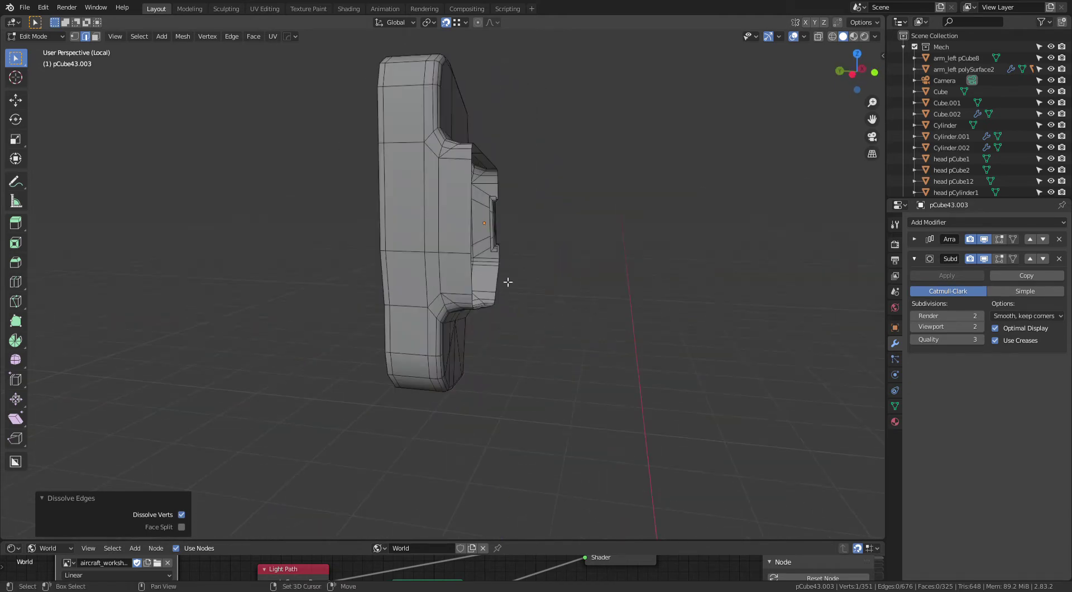
mouse_move(507, 282)
middle_mouse_down()
mouse_move(622, 259)
mouse_move(447, 306)
mouse_move(663, 270)
mouse_move(549, 328)
mouse_move(550, 311)
mouse_move(534, 311)
middle_mouse_up()
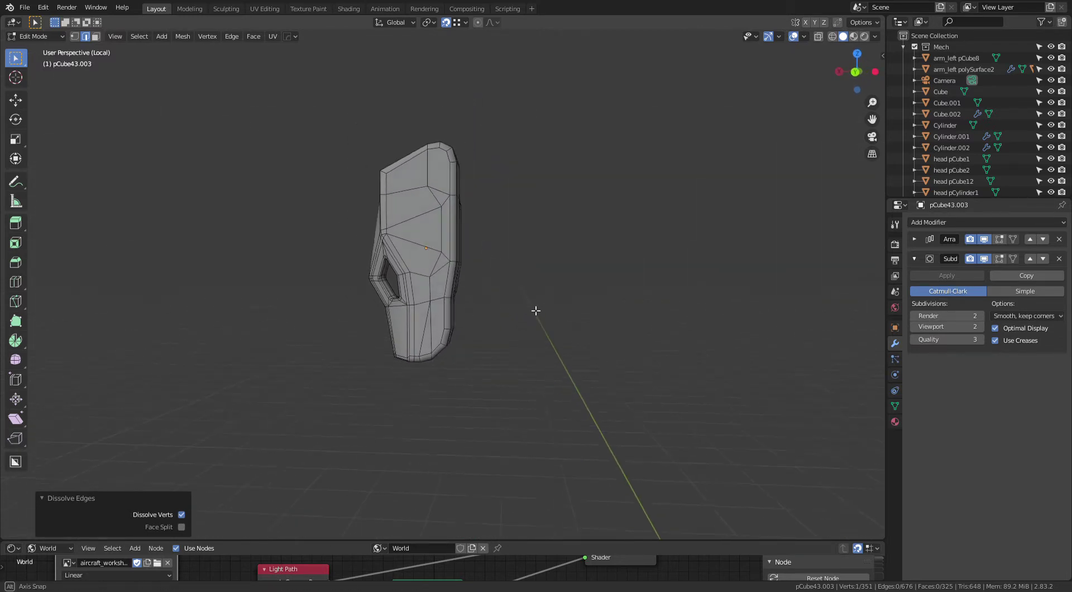
key("KP_Divide")
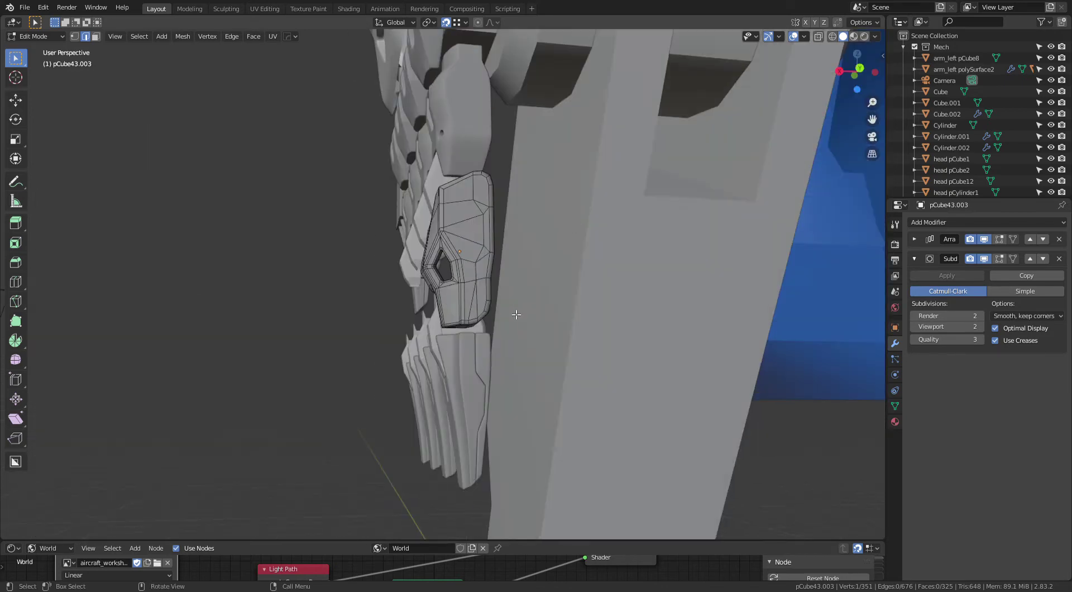
Step: Zoom to the arm plates, isolate pCube43.003 in Local View, and switch to vertex select
mouse_move(535, 303)
middle_mouse_down()
mouse_move(517, 307)
mouse_move(531, 304)
mouse_move(524, 309)
mouse_move(519, 287)
mouse_move(540, 241)
mouse_move(471, 297)
mouse_move(458, 324)
middle_mouse_up()
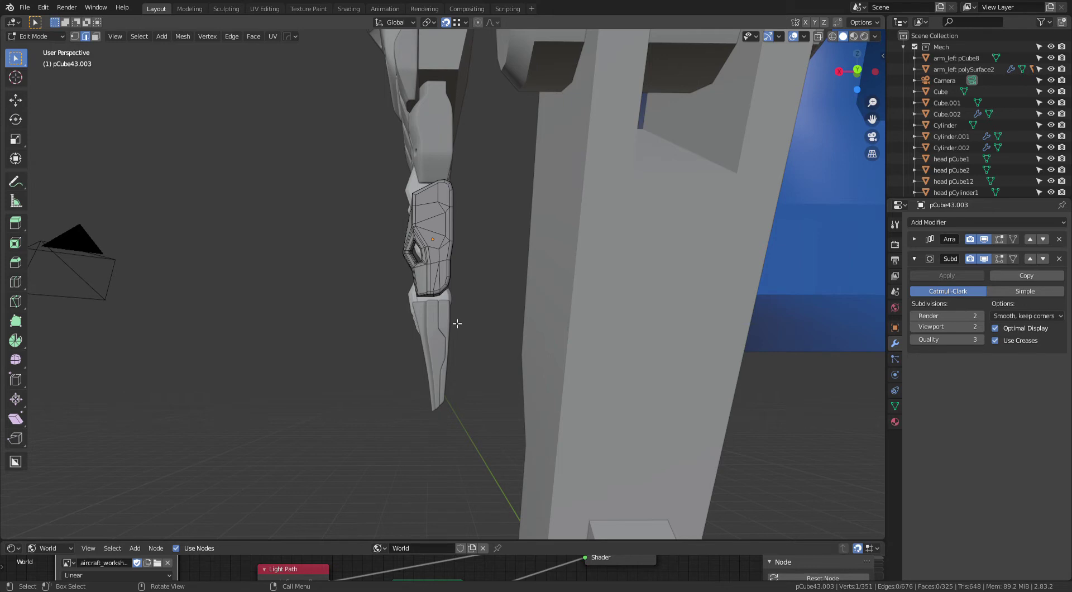
middle_click_drag(457, 327, 482, 276, "ctrl")
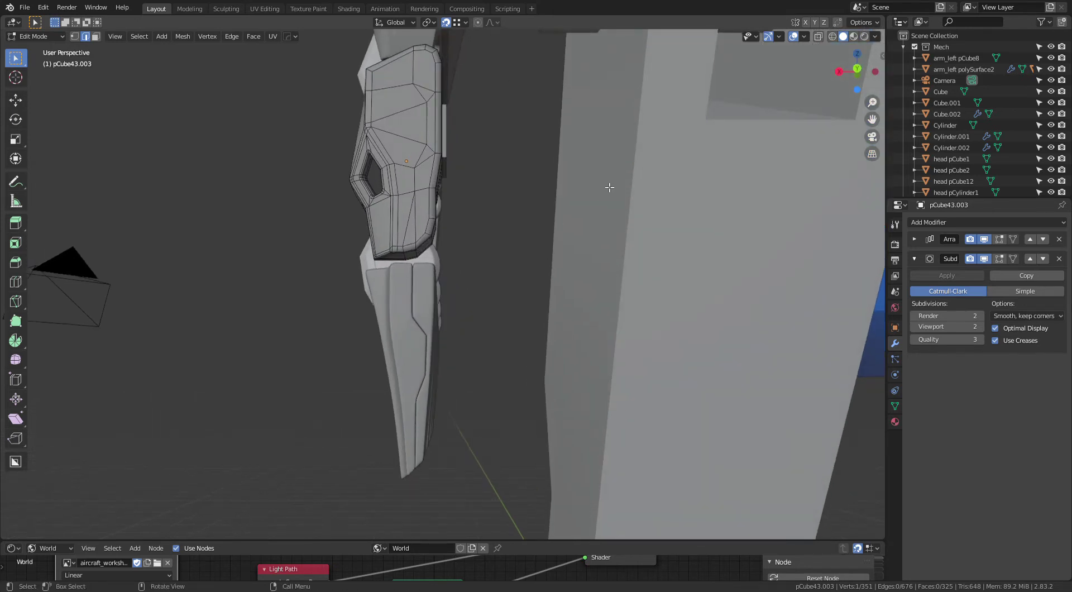
key("KP_Divide")
middle_click_drag(609, 187, 498, 271)
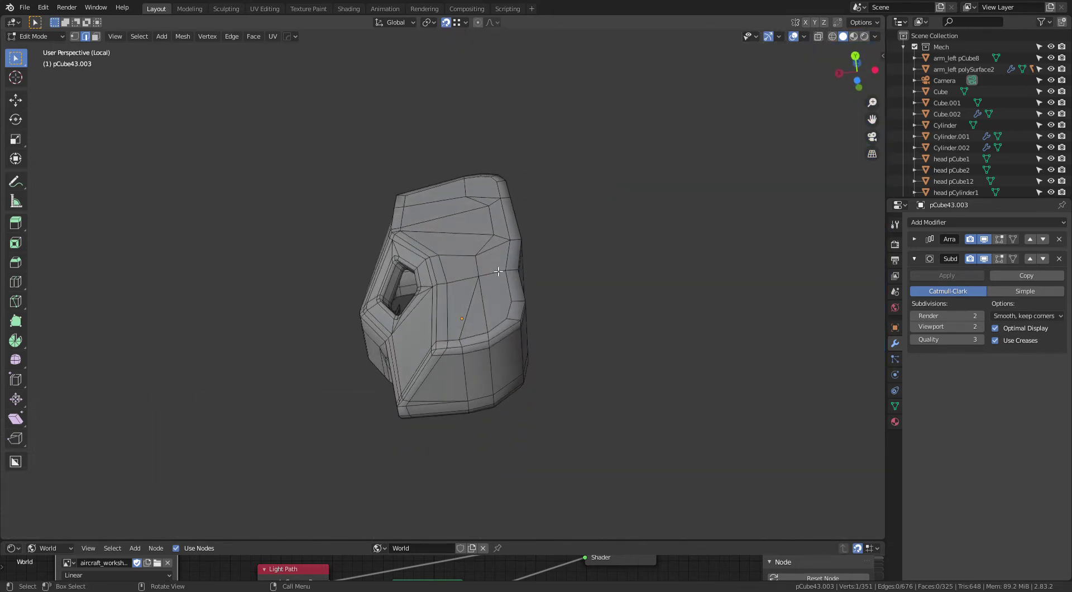
key("1")
mouse_move(514, 332)
middle_mouse_down()
mouse_move(527, 287)
mouse_move(527, 333)
mouse_move(531, 300)
mouse_move(511, 307)
mouse_move(513, 327)
mouse_move(555, 292)
mouse_move(546, 273)
middle_mouse_up()
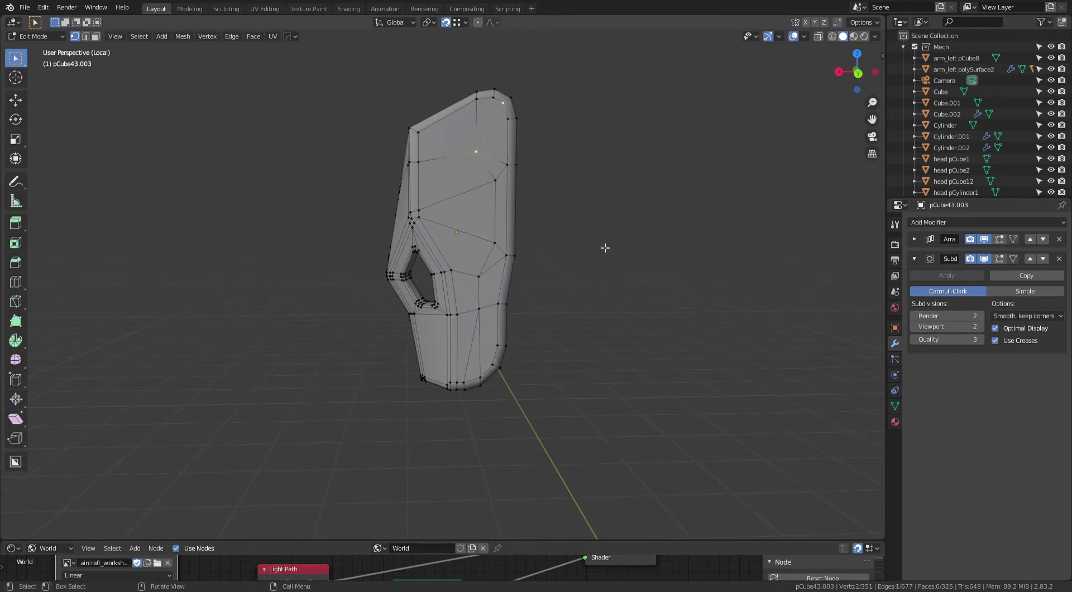
Step: Select the vertices of the unwanted edge across the plate's lower panel
key("alt+a")
mouse_move(608, 239)
middle_mouse_down()
mouse_move(518, 270)
mouse_move(418, 235)
mouse_move(427, 181)
mouse_move(398, 131)
middle_mouse_up()
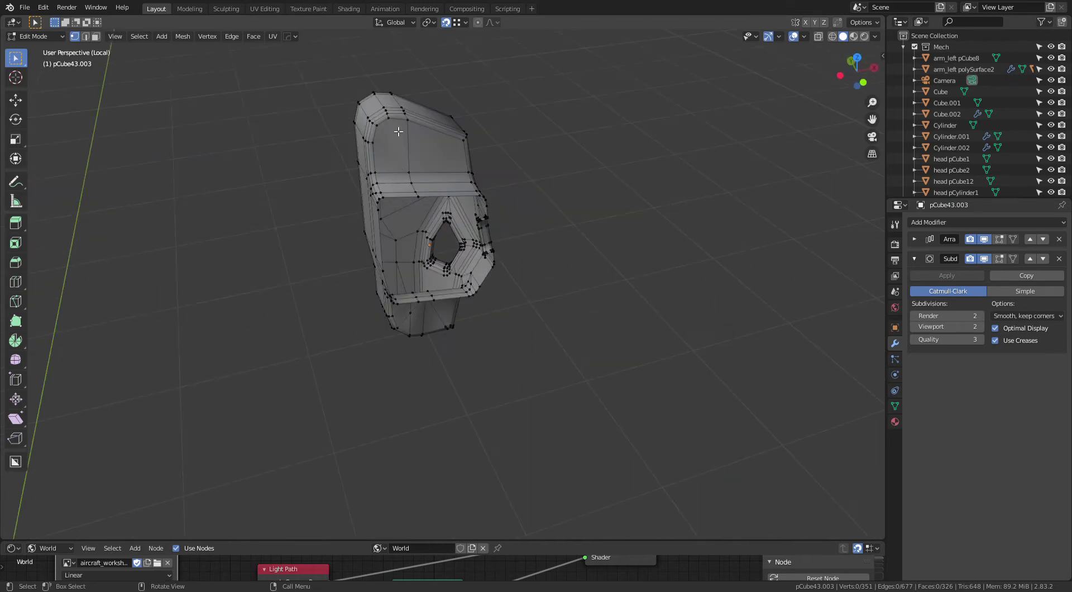
left_click(421, 175, "shift")
left_click(558, 267)
mouse_move(559, 267)
middle_mouse_down()
mouse_move(569, 186)
mouse_move(525, 248)
middle_mouse_up()
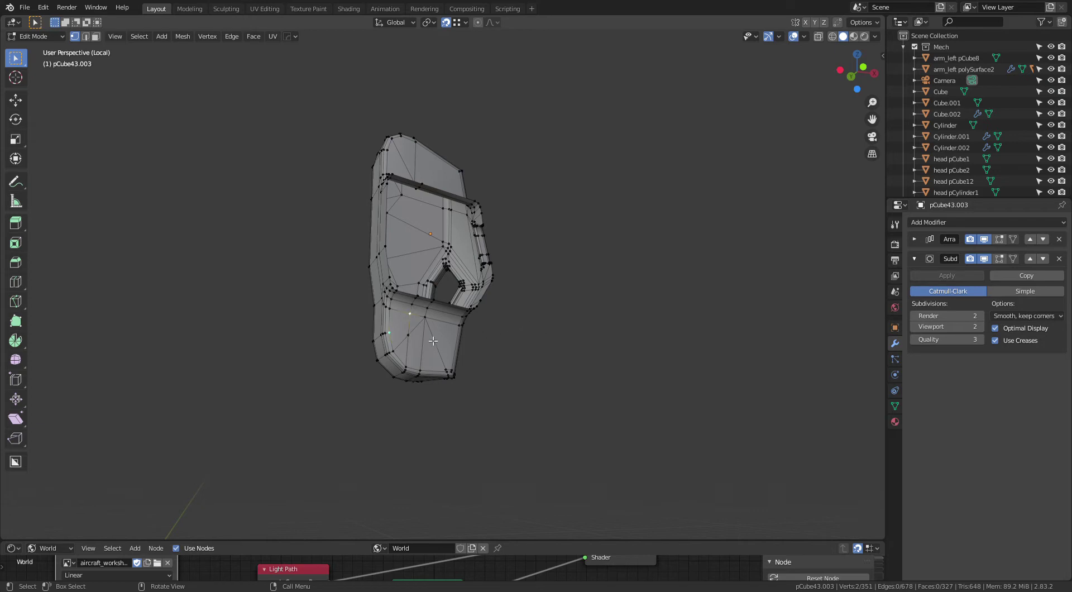
left_click(483, 312)
mouse_move(484, 313)
middle_mouse_down()
mouse_move(503, 282)
mouse_move(555, 275)
mouse_move(558, 302)
mouse_move(558, 282)
mouse_move(589, 259)
mouse_move(570, 270)
middle_mouse_up()
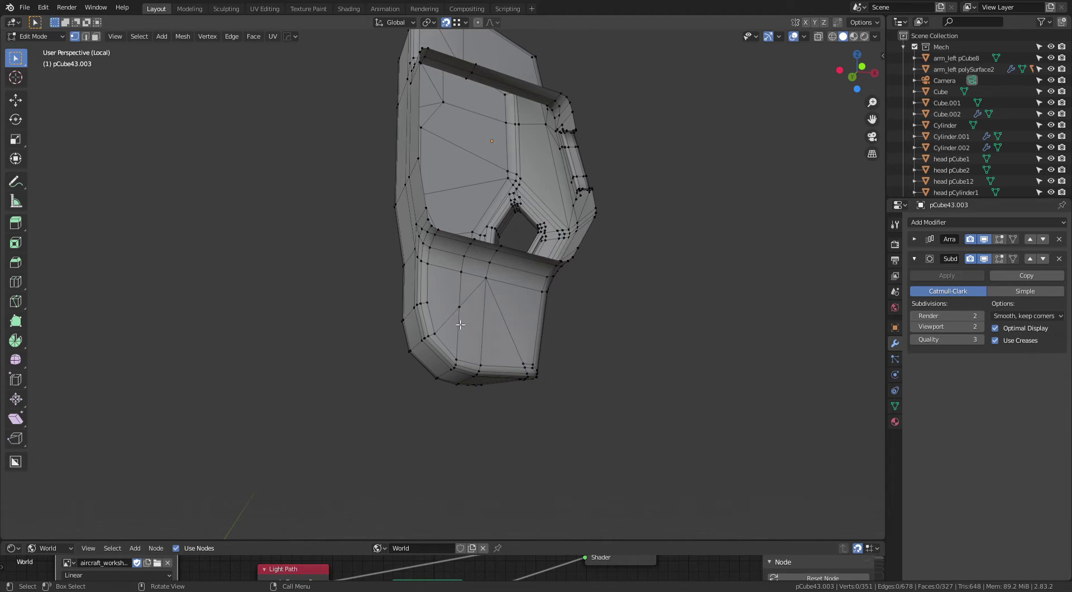
Step: Dissolve the selected edge, then switch back to vertex mode and inspect the lower panel
key("2")
key("x")
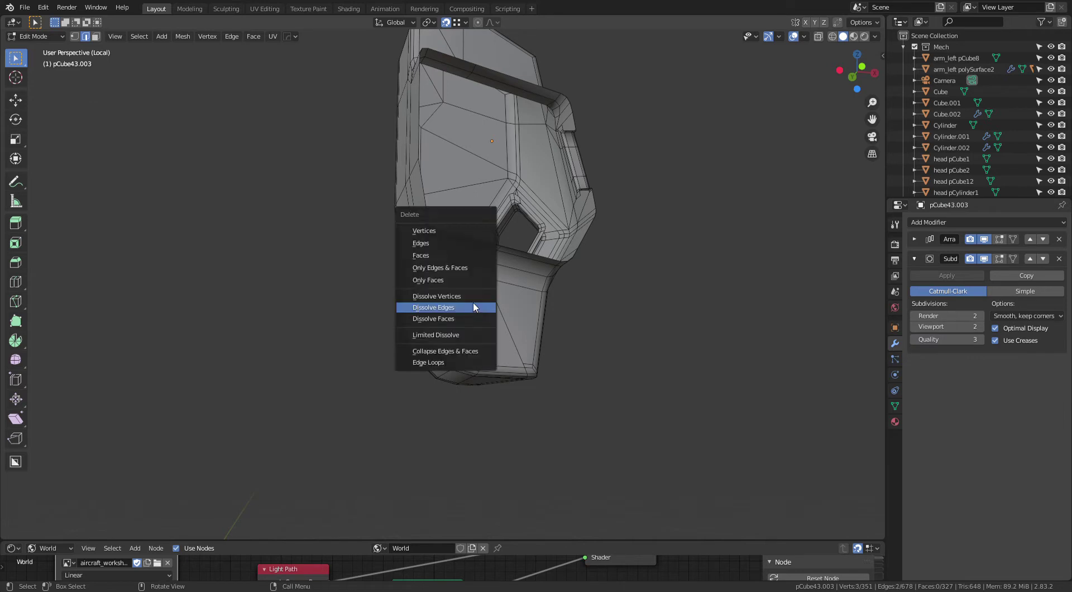
left_click(461, 306)
mouse_move(461, 306)
middle_mouse_down()
mouse_move(562, 294)
mouse_move(479, 304)
middle_mouse_up()
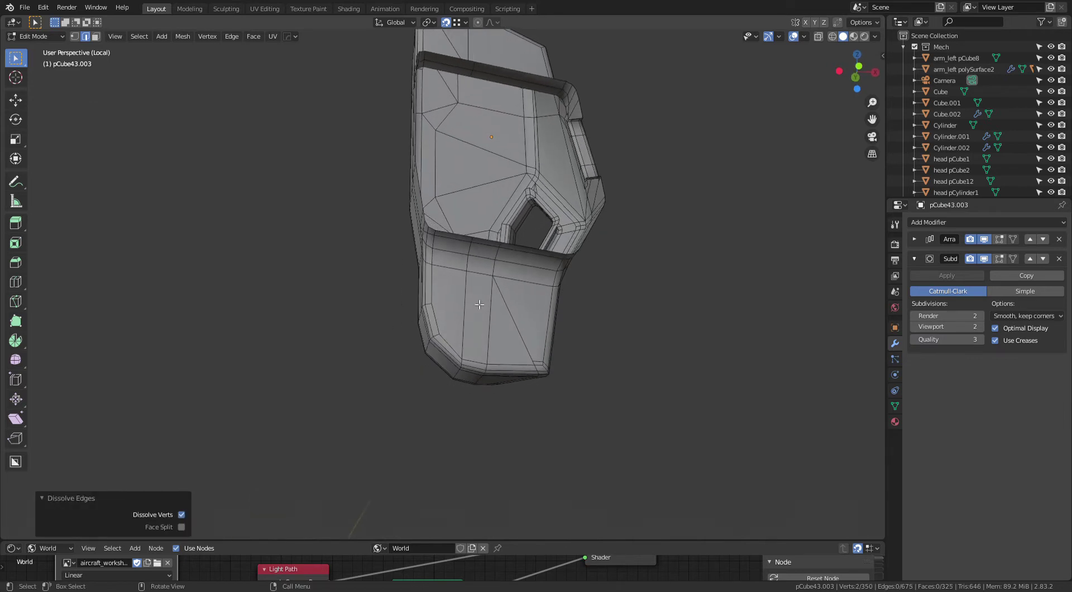
key("1")
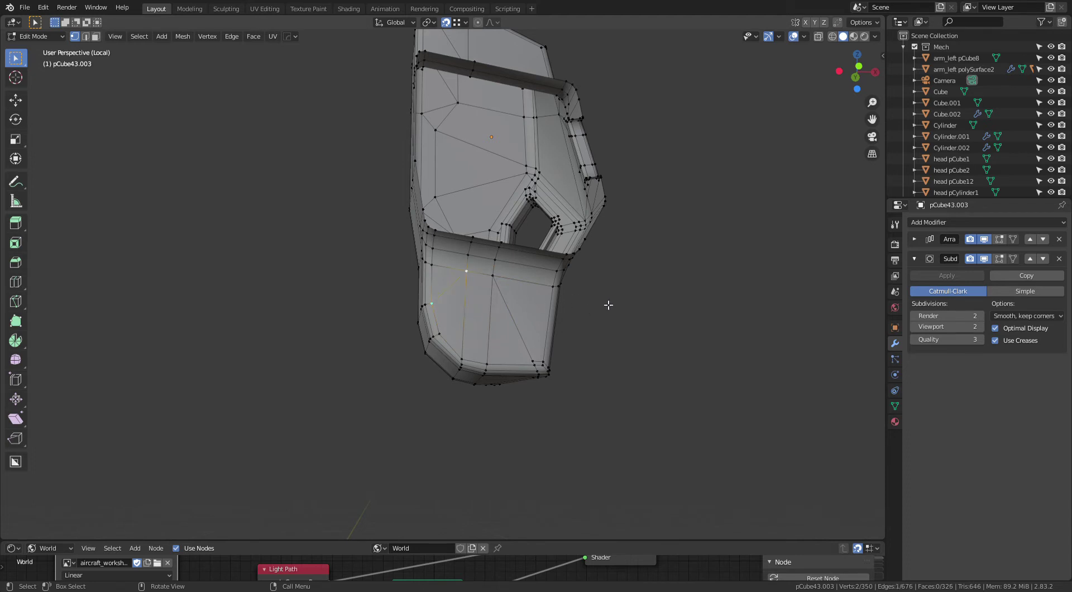
mouse_move(609, 305)
middle_mouse_down()
mouse_move(581, 383)
mouse_move(615, 313)
mouse_move(632, 303)
mouse_move(581, 391)
mouse_move(570, 319)
mouse_move(557, 316)
mouse_move(579, 314)
mouse_move(543, 319)
mouse_move(588, 376)
mouse_move(752, 304)
middle_mouse_up()
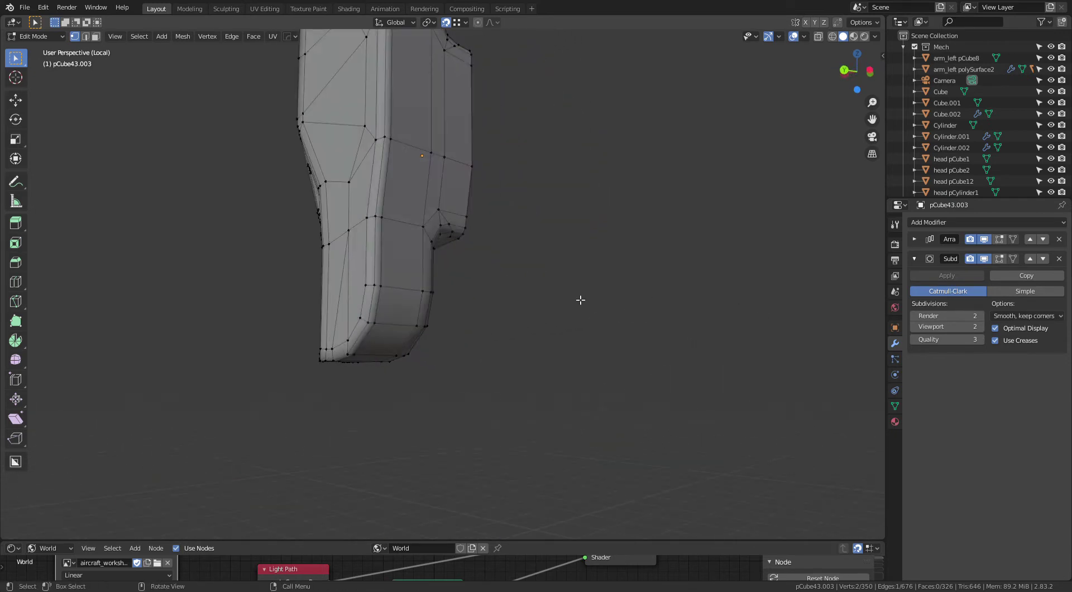
middle_click_drag(580, 300, 646, 313)
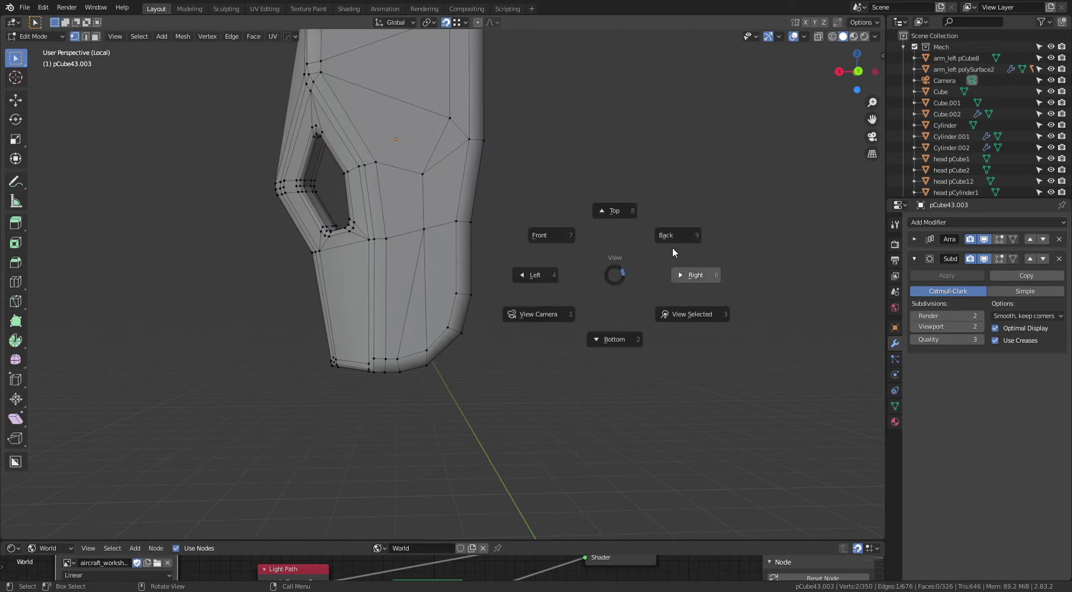
Step: From the back view, box-select the 87-face strip along the plate's right edge in face mode
left_click(672, 249)
mouse_move(663, 256)
middle_mouse_down("ctrl")
mouse_move(546, 353)
mouse_move(574, 352)
mouse_move(640, 265)
middle_mouse_up("ctrl")
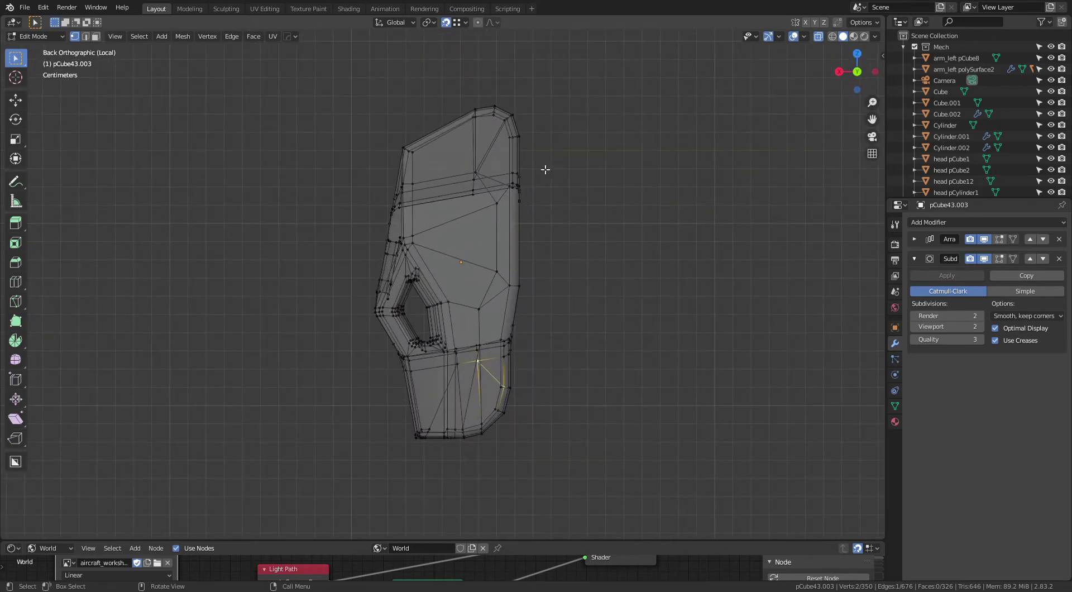
key("3")
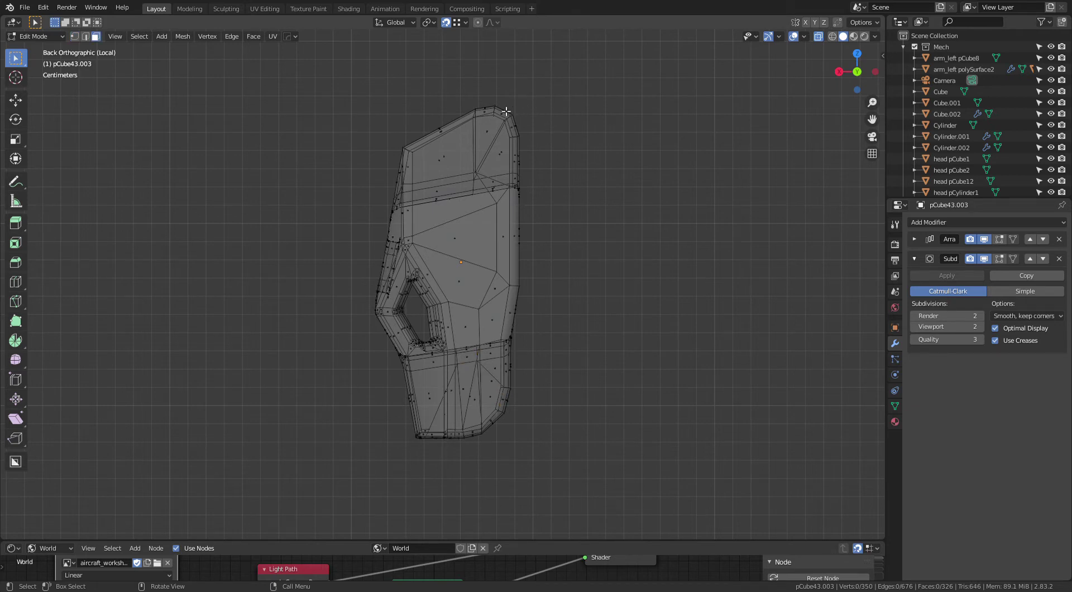
left_click_drag(481, 103, 555, 480)
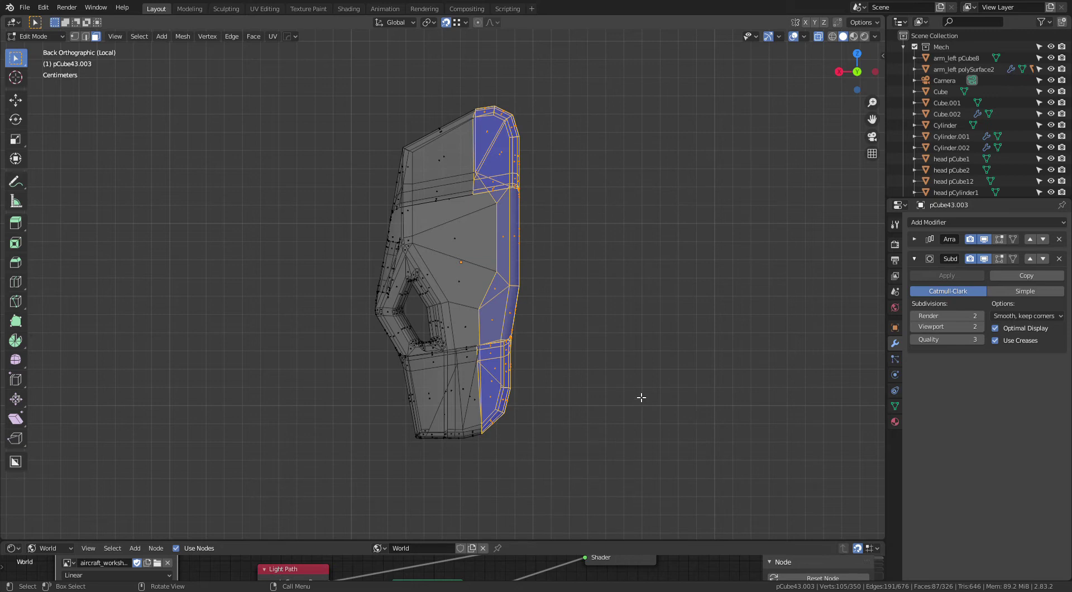
key("alt+z")
mouse_move(637, 355)
middle_mouse_down()
mouse_move(546, 354)
mouse_move(390, 388)
mouse_move(395, 435)
mouse_move(417, 345)
mouse_move(443, 391)
mouse_move(622, 383)
mouse_move(564, 352)
mouse_move(588, 293)
mouse_move(543, 272)
middle_mouse_up()
Step: Separate the selected right-edge strip into its own object and return to Object Mode
key("p")
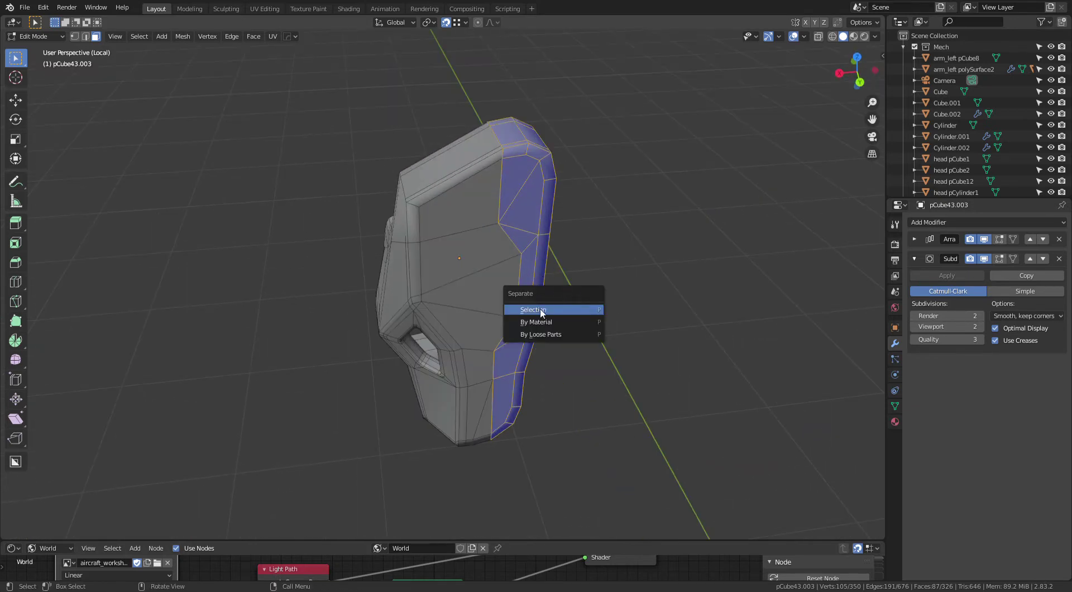
left_click(555, 310)
mouse_move(554, 311)
middle_mouse_down()
mouse_move(639, 304)
mouse_move(605, 355)
mouse_move(555, 290)
mouse_move(501, 274)
mouse_move(605, 273)
mouse_move(530, 290)
mouse_move(637, 297)
mouse_move(532, 293)
mouse_move(605, 337)
mouse_move(618, 336)
mouse_move(565, 318)
mouse_move(723, 290)
mouse_move(574, 287)
mouse_move(494, 264)
middle_mouse_up()
key("Tab")
left_click(586, 299)
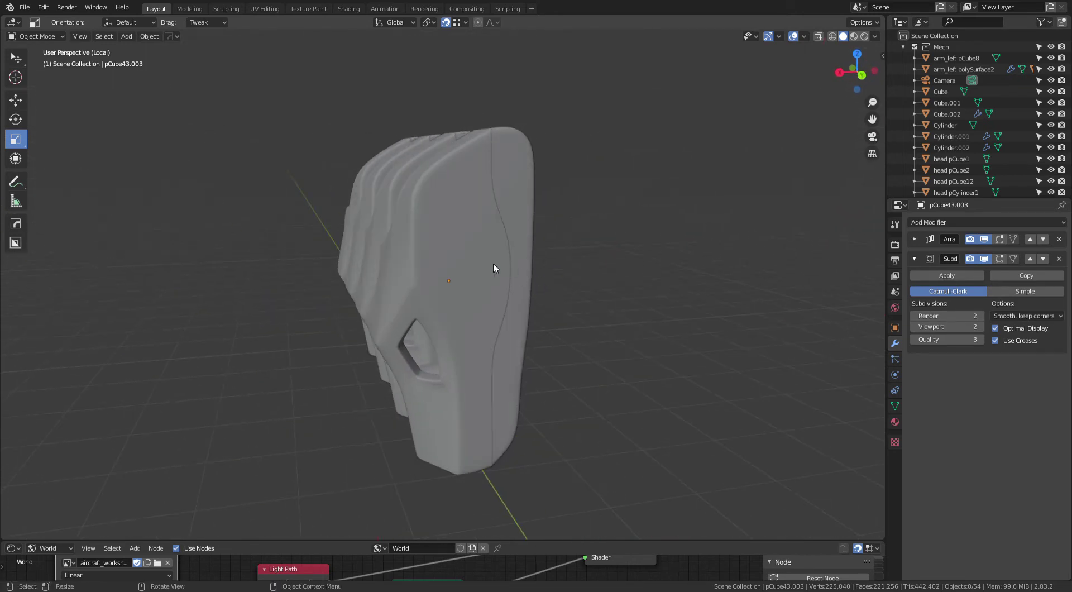
Step: Inspect the separated strip in Edit Mode, then go back to Object Mode
key("Tab")
middle_click_drag(574, 302, 609, 203)
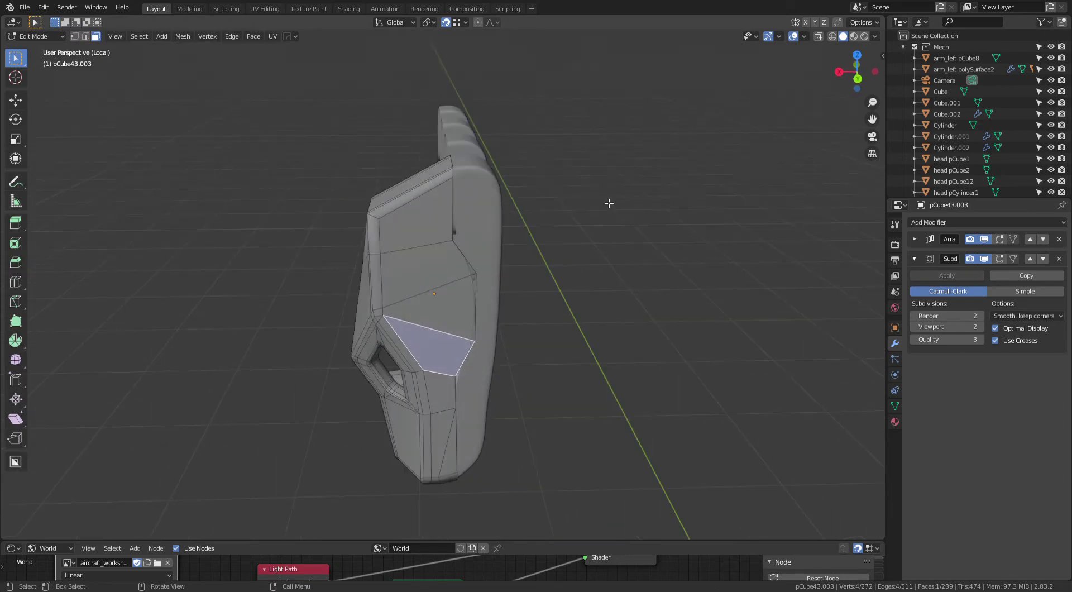
key("KP_Divide")
key("KP_Divide")
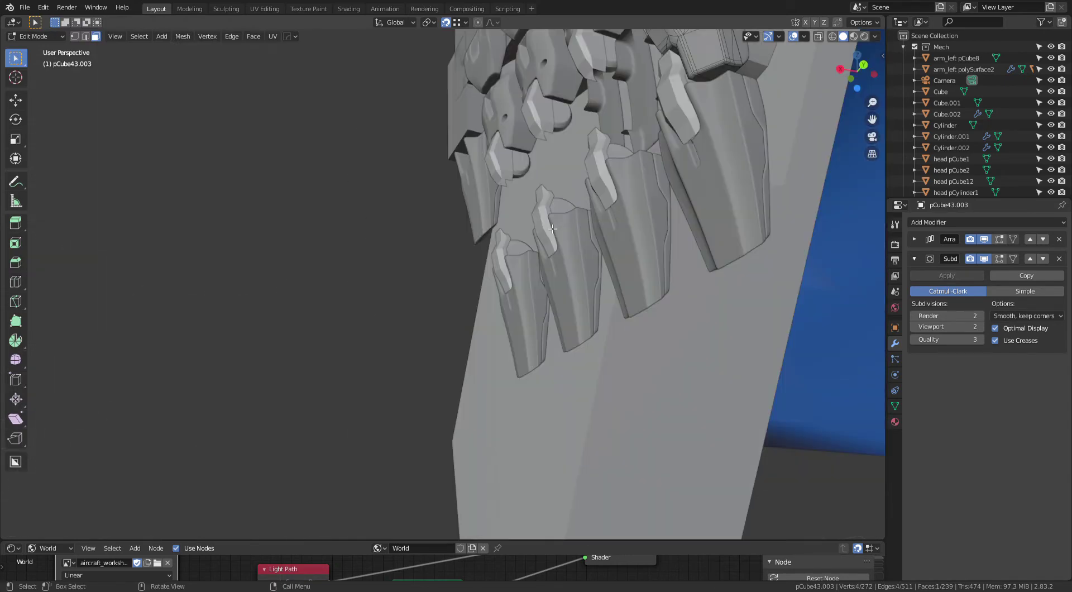
mouse_move(458, 329)
middle_mouse_down()
mouse_move(369, 354)
mouse_move(537, 269)
mouse_move(515, 314)
mouse_move(407, 283)
mouse_move(584, 306)
mouse_move(601, 323)
mouse_move(544, 318)
mouse_move(584, 304)
middle_mouse_up()
key("2")
key("alt+a")
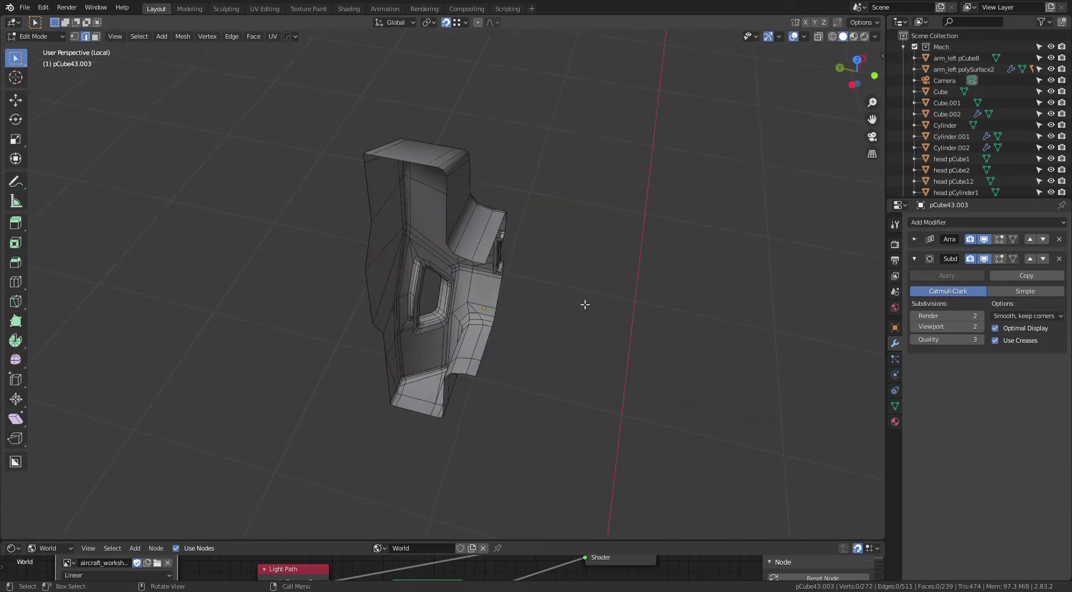
middle_click_drag(646, 283, 752, 287)
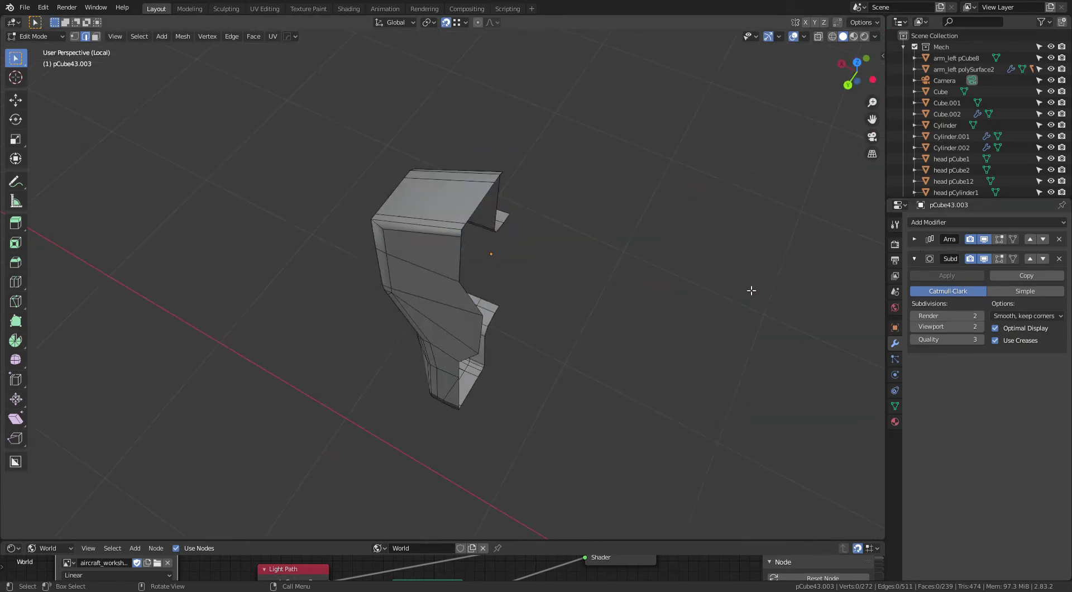
key("Tab")
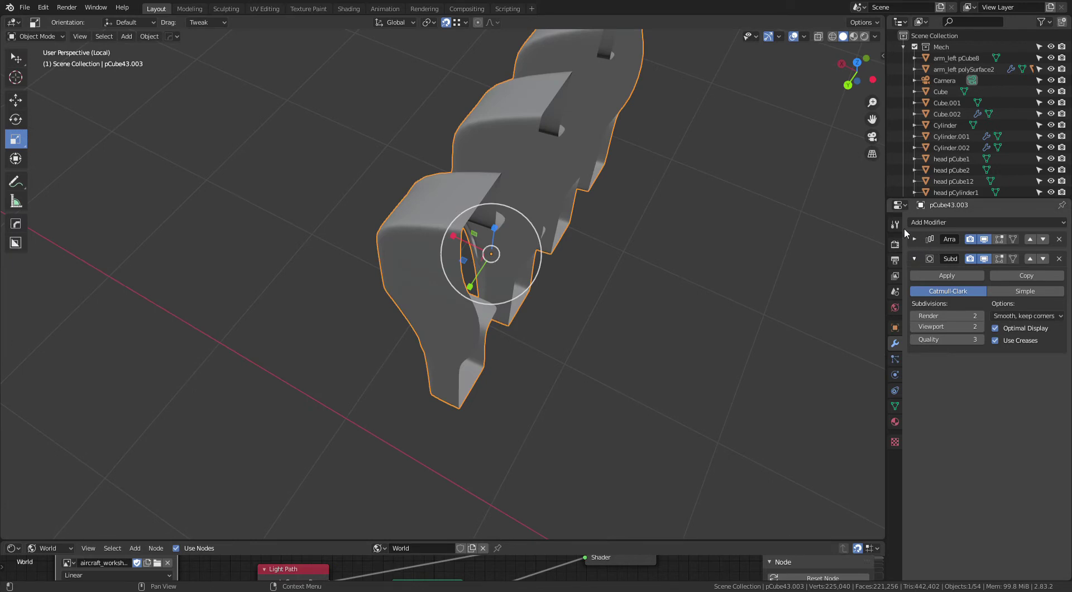
Step: Add a Solidify modifier to the plate with Only Rim enabled
left_click(925, 222)
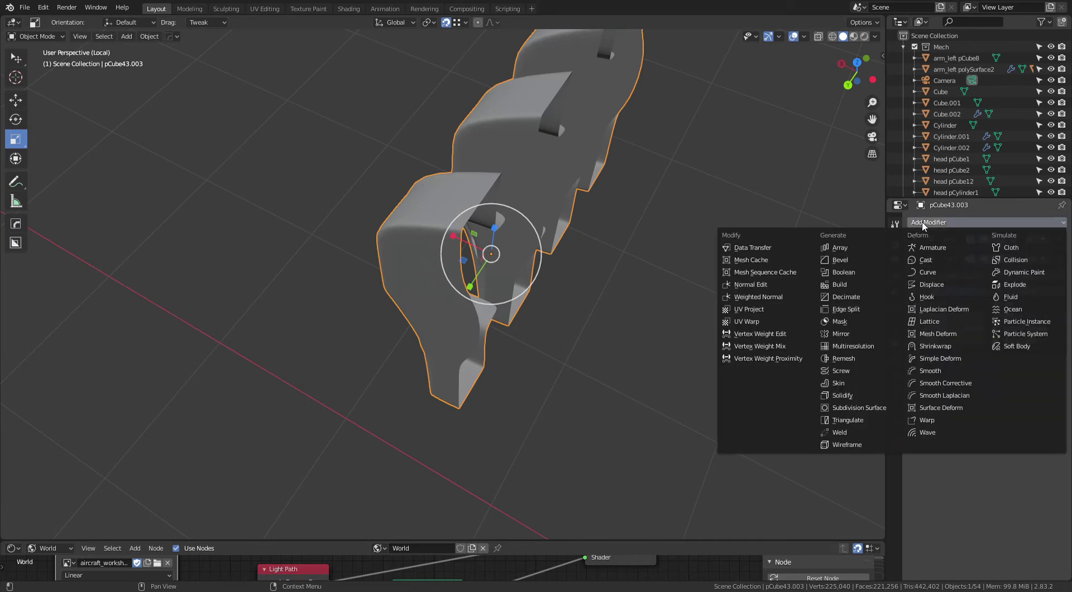
left_click(852, 395)
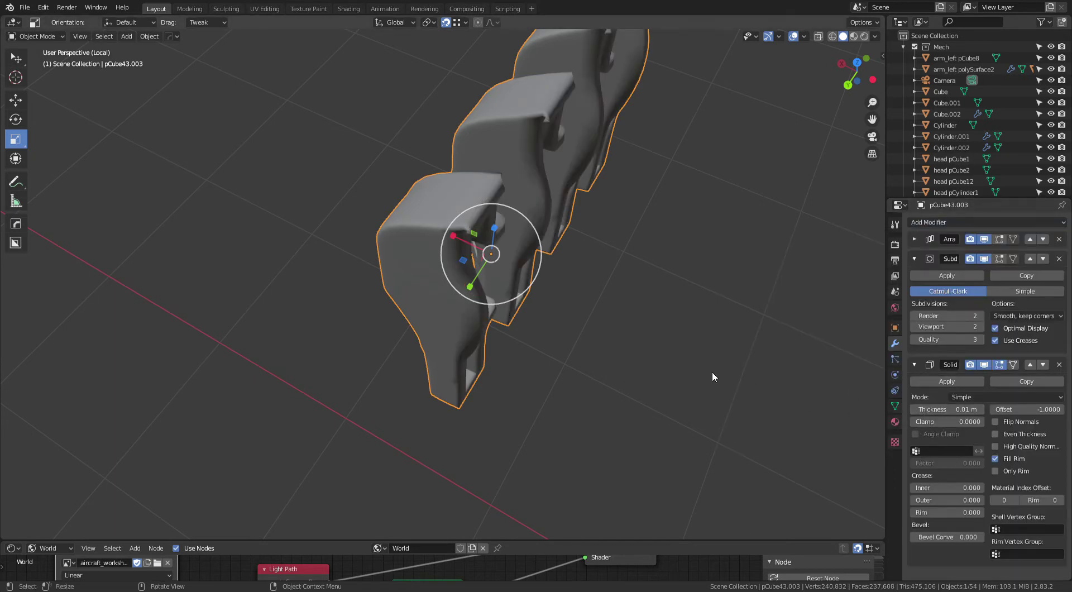
left_click(915, 259)
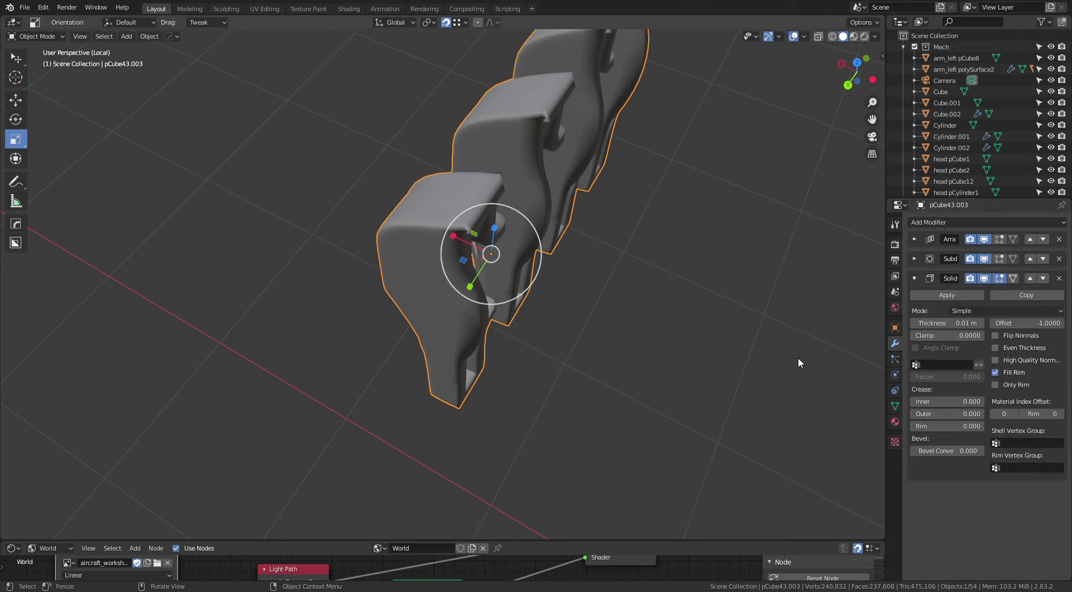
left_click(995, 385)
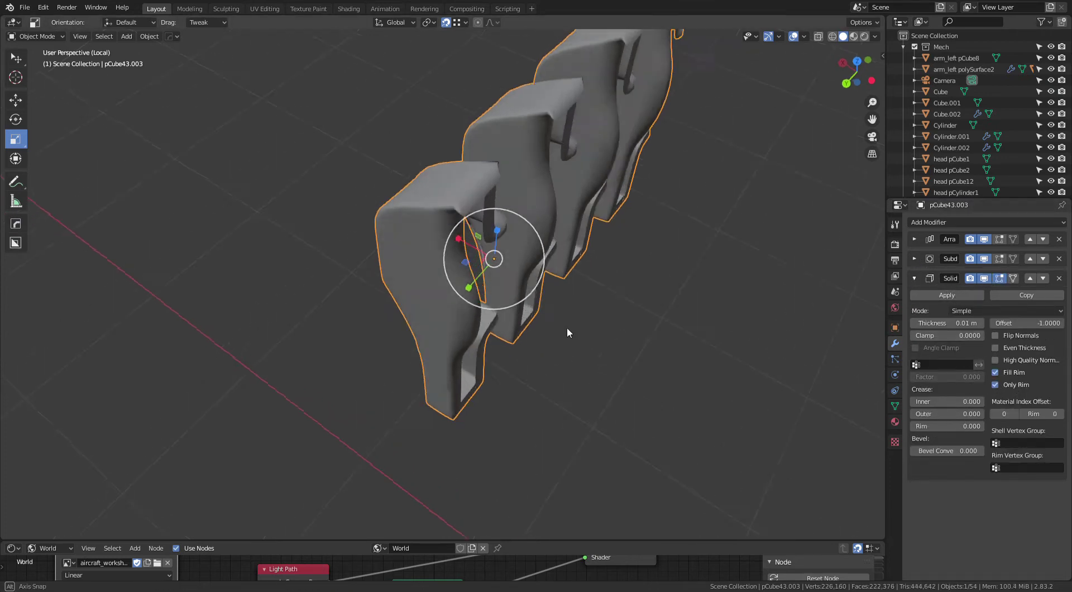
mouse_move(567, 327)
middle_mouse_down()
mouse_move(550, 313)
mouse_move(539, 270)
mouse_move(565, 279)
middle_mouse_up()
Step: Check the rimmed shell in Edit Mode, then apply the Solidify modifier
key("Tab")
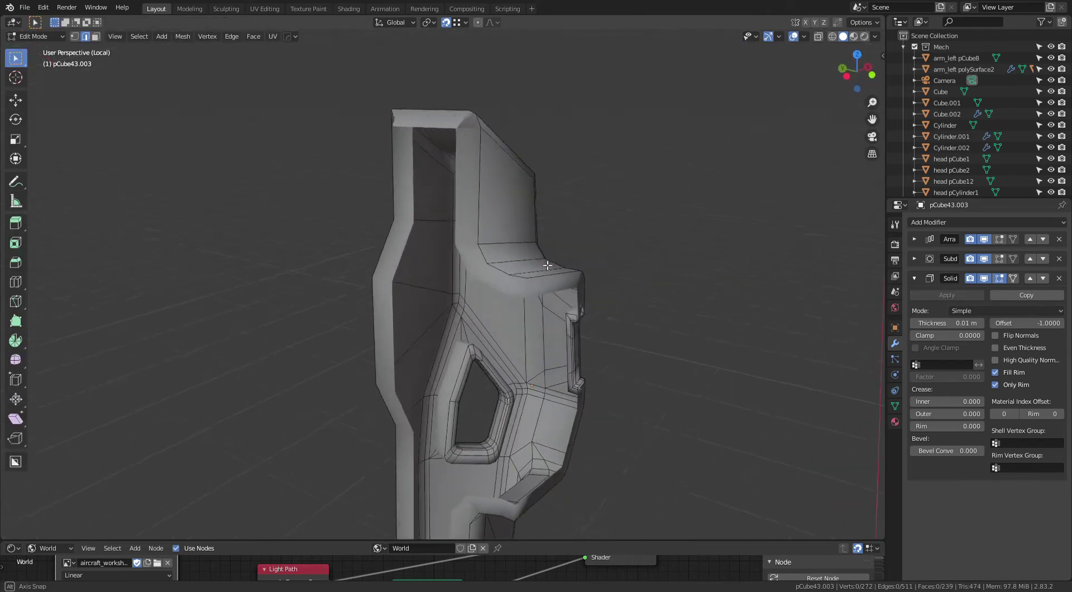
key("Tab")
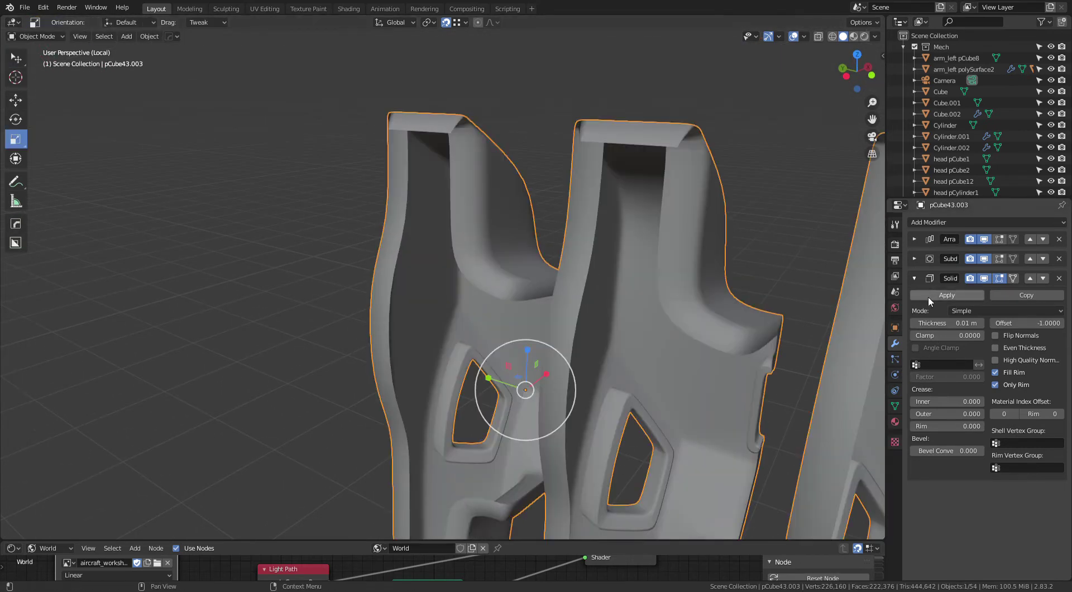
left_click(948, 296)
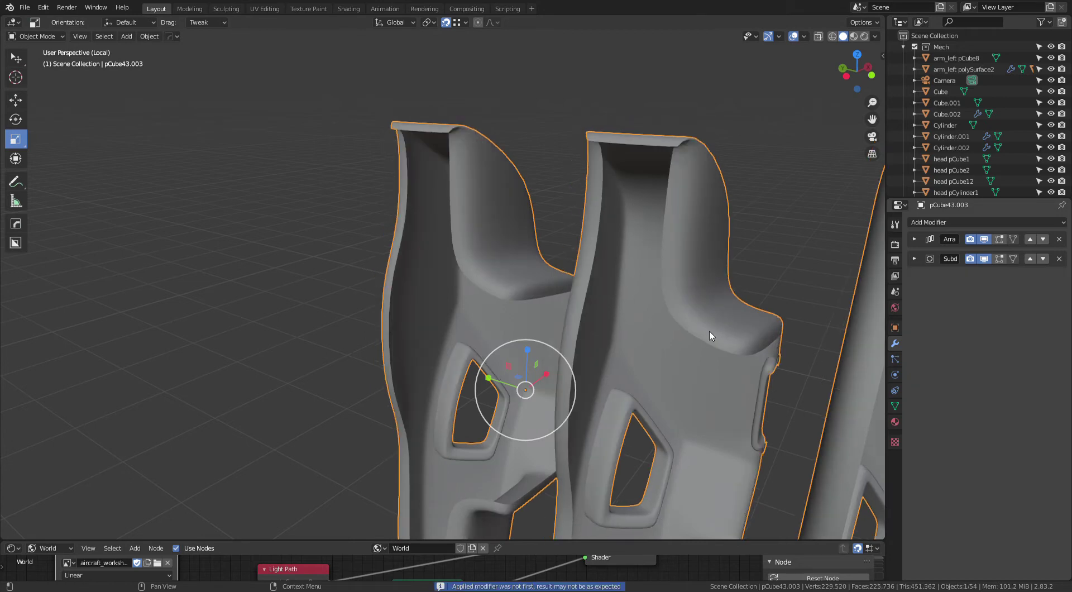
key("Tab")
Step: In Right Ortho view with X-ray on, box-select the flange faces along the back edge
middle_click_drag(584, 317, 566, 267)
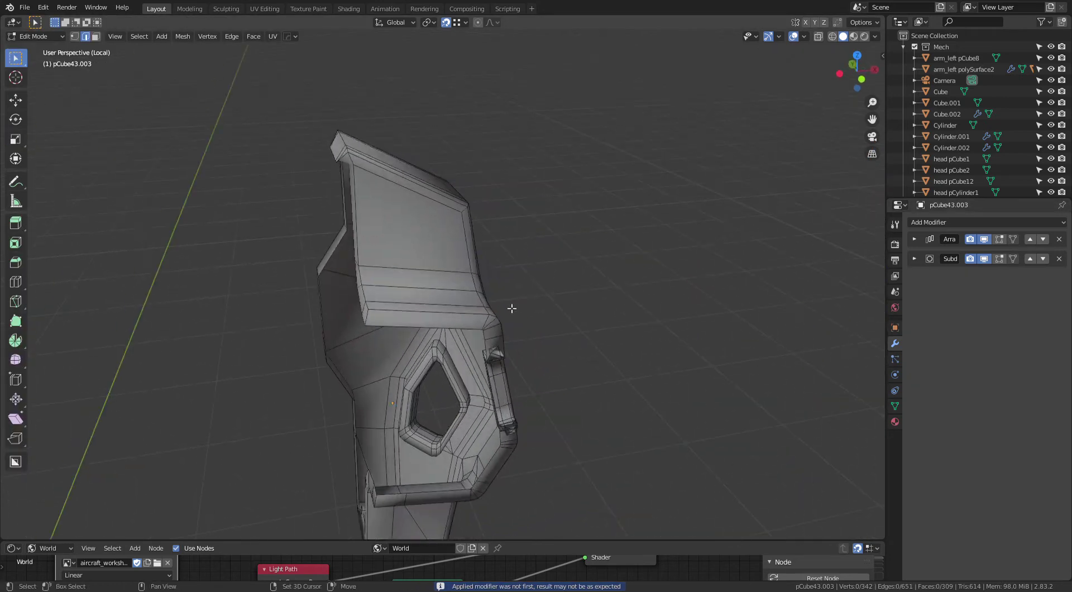
middle_click_drag(640, 203, 640, 175)
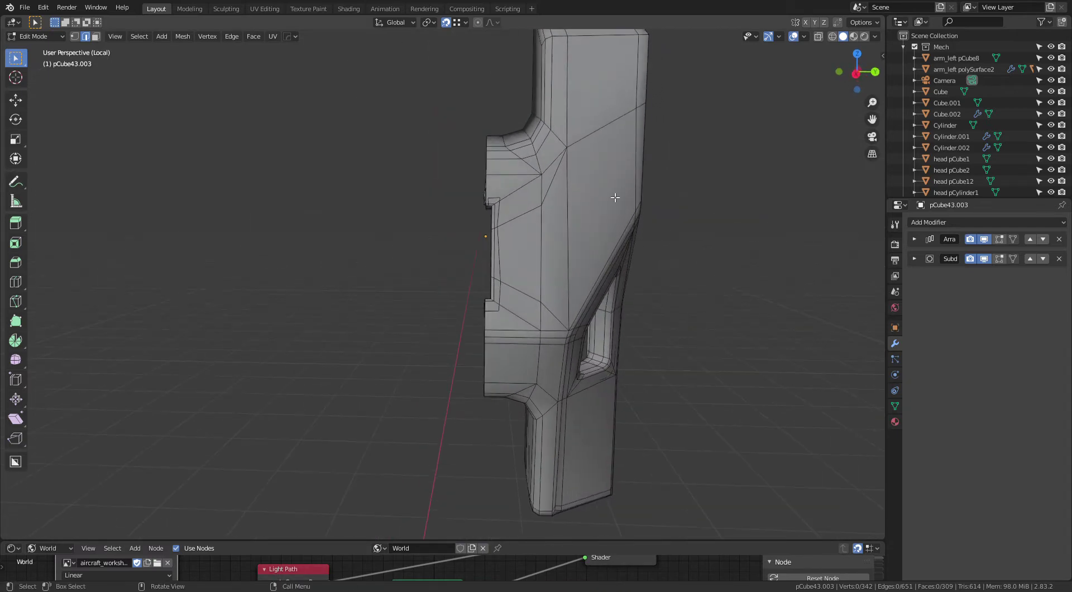
mouse_move(609, 205)
middle_mouse_down()
mouse_move(635, 201)
mouse_move(605, 192)
mouse_move(606, 208)
middle_mouse_up()
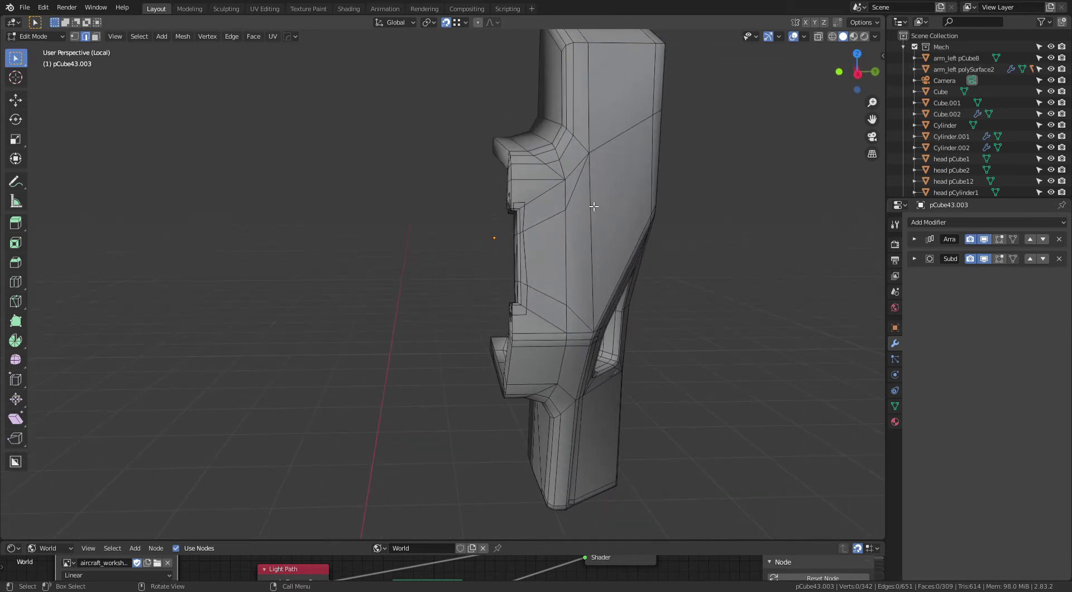
key("grave")
left_click(666, 212)
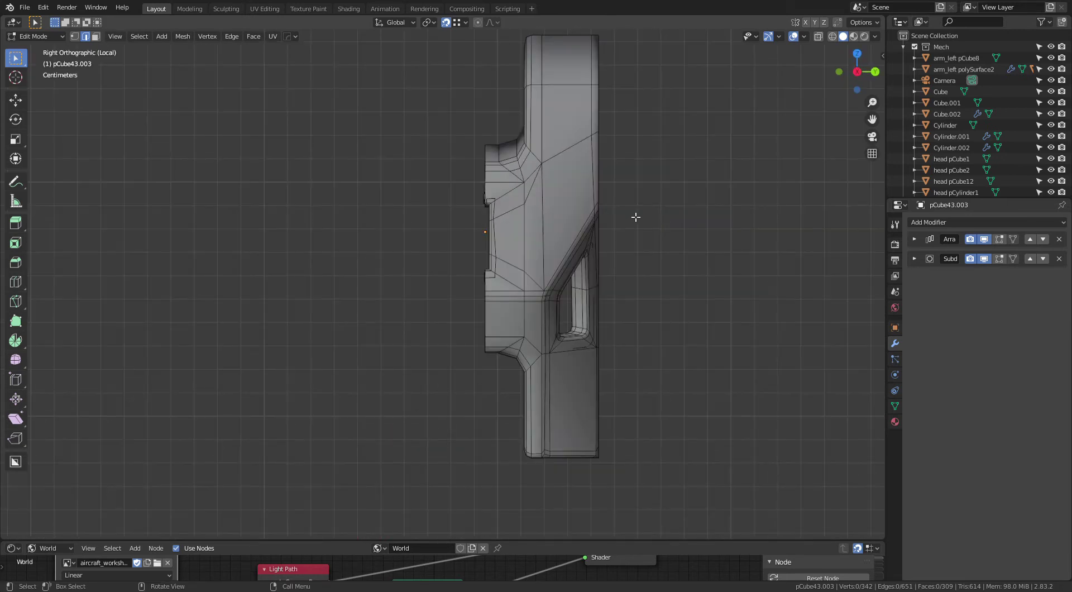
key("alt+z")
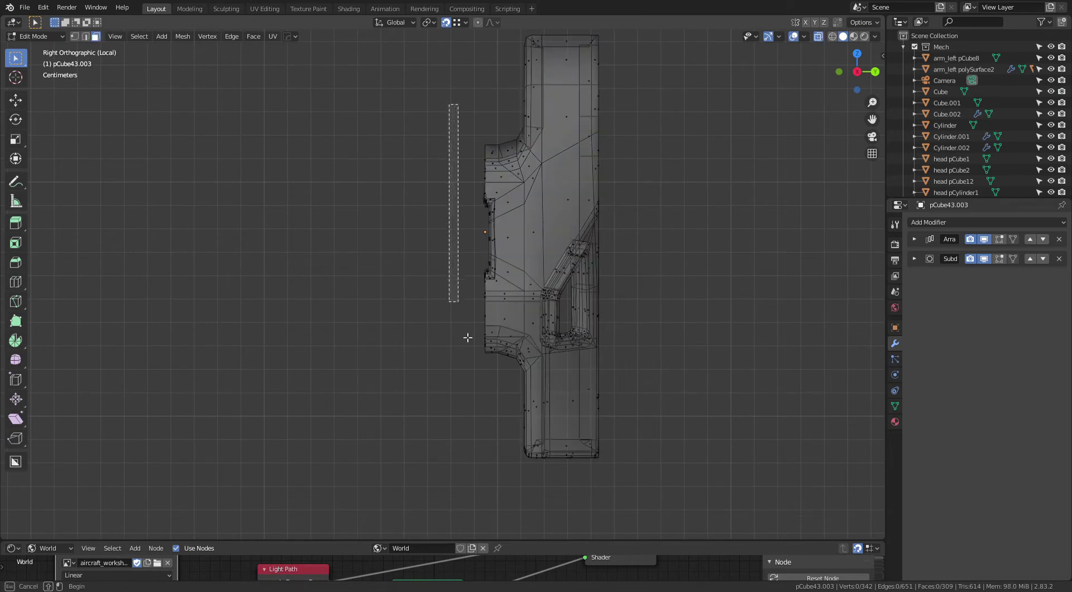
left_click_drag(467, 337, 485, 386)
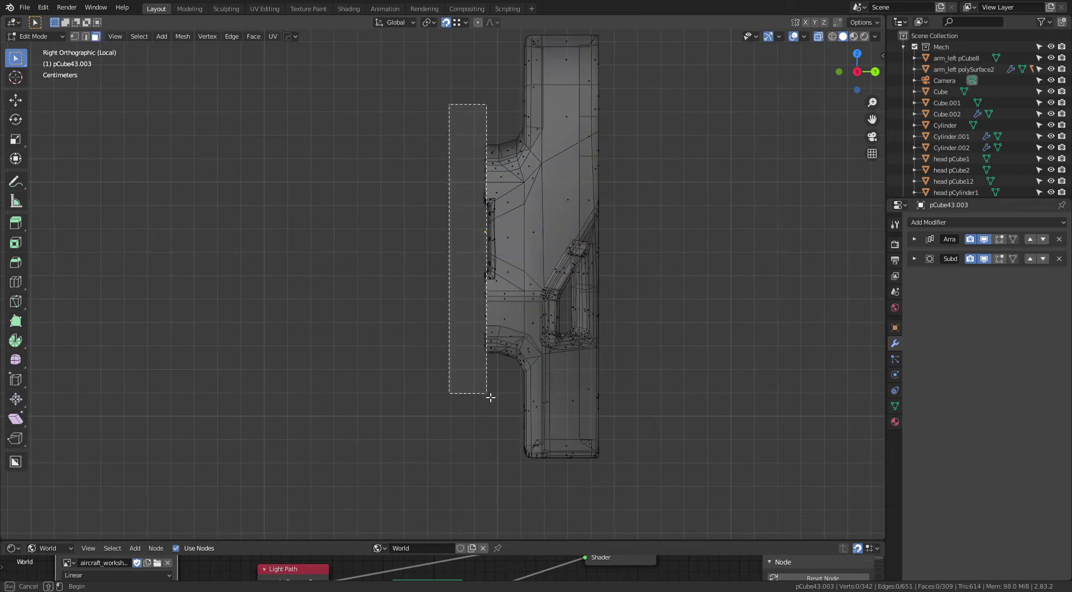
left_click_drag(491, 399, 493, 397)
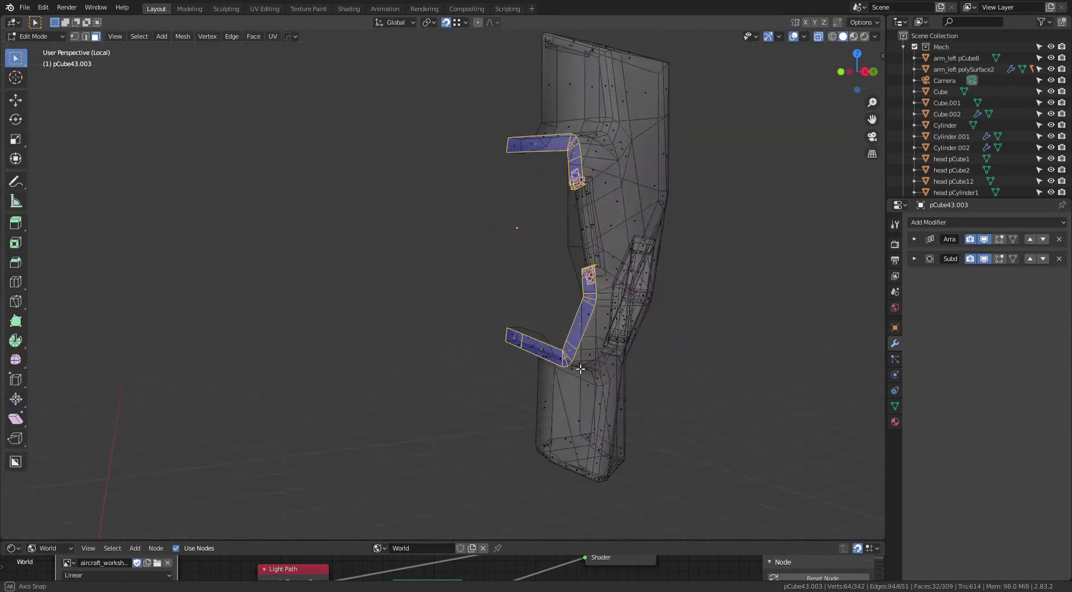
Step: Check the selected flange faces from several angles and delete them
mouse_move(529, 365)
middle_mouse_down()
mouse_move(735, 259)
mouse_move(573, 298)
middle_mouse_up()
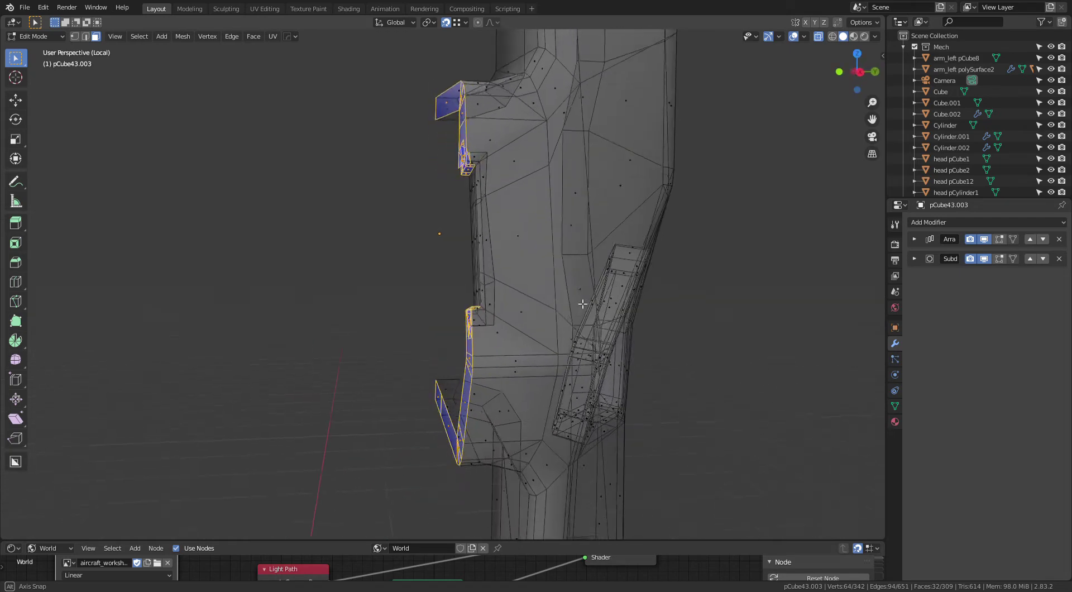
middle_click_drag(572, 298, 574, 303)
key("grave")
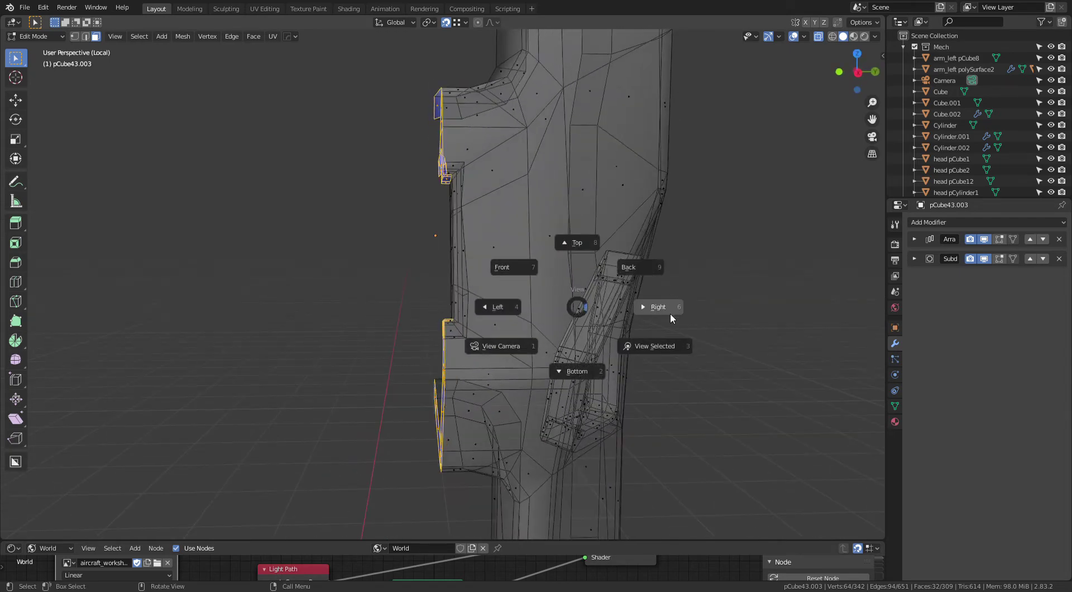
left_click(670, 311)
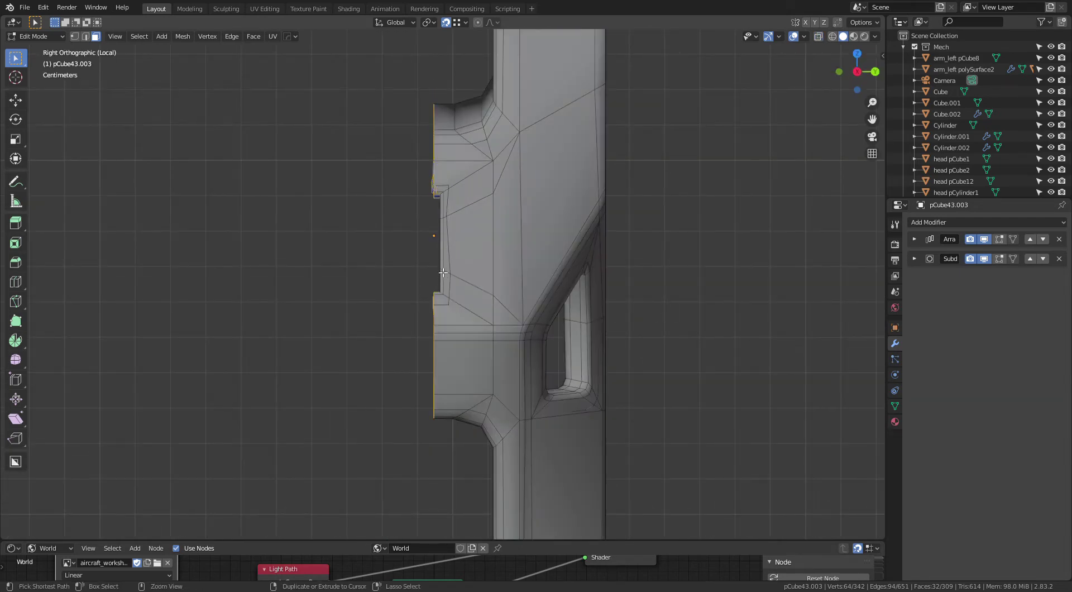
scroll(466, 231, "up", 1)
scroll(447, 288, "up", 1)
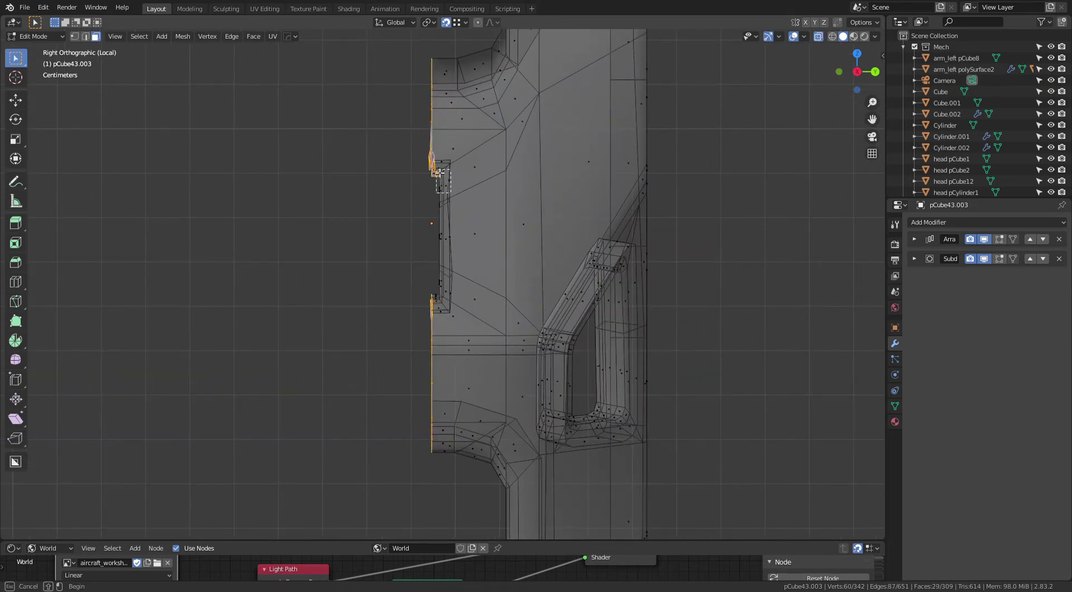
mouse_move(486, 235)
middle_mouse_down()
mouse_move(520, 237)
mouse_move(557, 261)
middle_mouse_up()
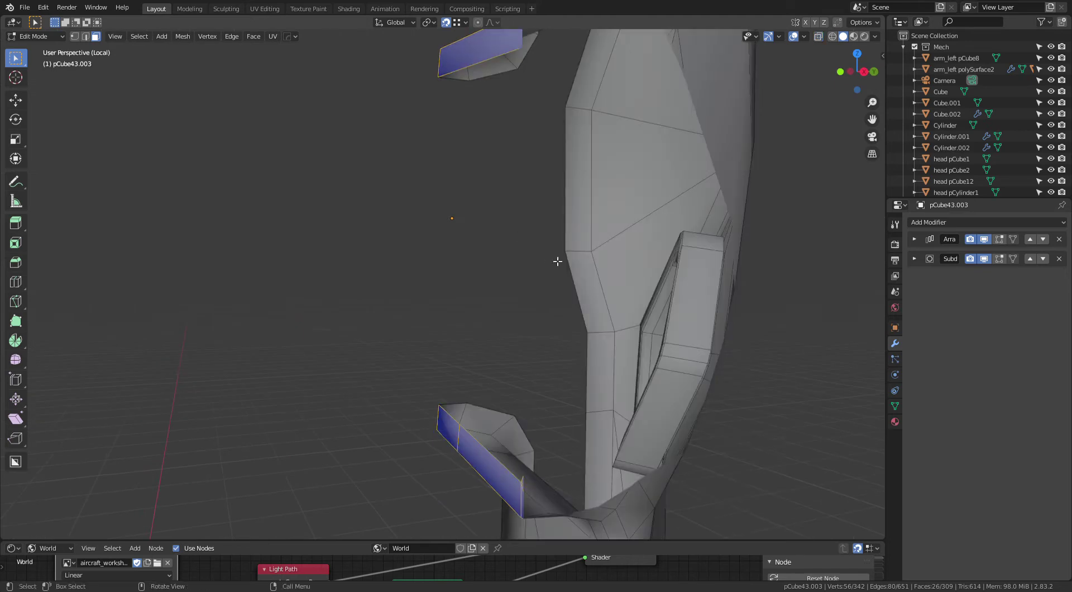
scroll(615, 237, "down", 5)
mouse_move(615, 236)
middle_mouse_down()
mouse_move(556, 245)
mouse_move(581, 256)
mouse_move(569, 274)
mouse_move(560, 260)
middle_mouse_up()
scroll(557, 245, "up", 3)
key("x")
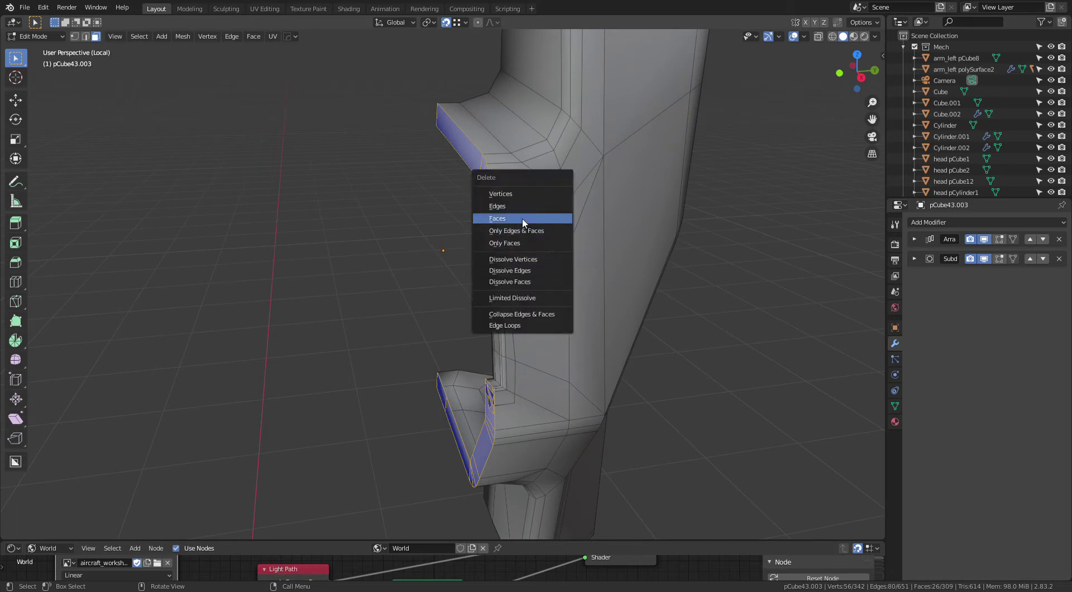
left_click(514, 219)
mouse_move(630, 282)
middle_mouse_down()
mouse_move(629, 266)
mouse_move(680, 266)
mouse_move(672, 242)
mouse_move(605, 251)
mouse_move(695, 259)
mouse_move(780, 246)
mouse_move(633, 325)
mouse_move(687, 278)
mouse_move(546, 331)
mouse_move(625, 290)
mouse_move(569, 214)
mouse_move(598, 199)
mouse_move(594, 216)
mouse_move(586, 201)
mouse_move(537, 205)
mouse_move(577, 134)
mouse_move(580, 180)
middle_mouse_up()
Step: Select and delete the strip of faces on the small bar beside the window opening
middle_click_drag(568, 355, 573, 356)
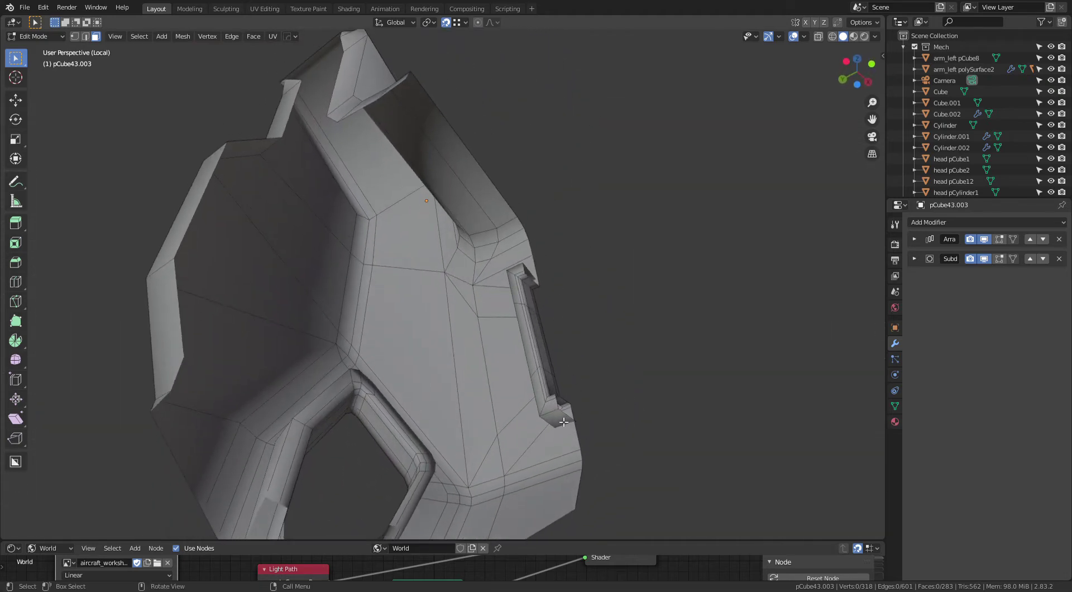
mouse_move(565, 263)
middle_mouse_down()
mouse_move(572, 287)
mouse_move(559, 363)
middle_mouse_up()
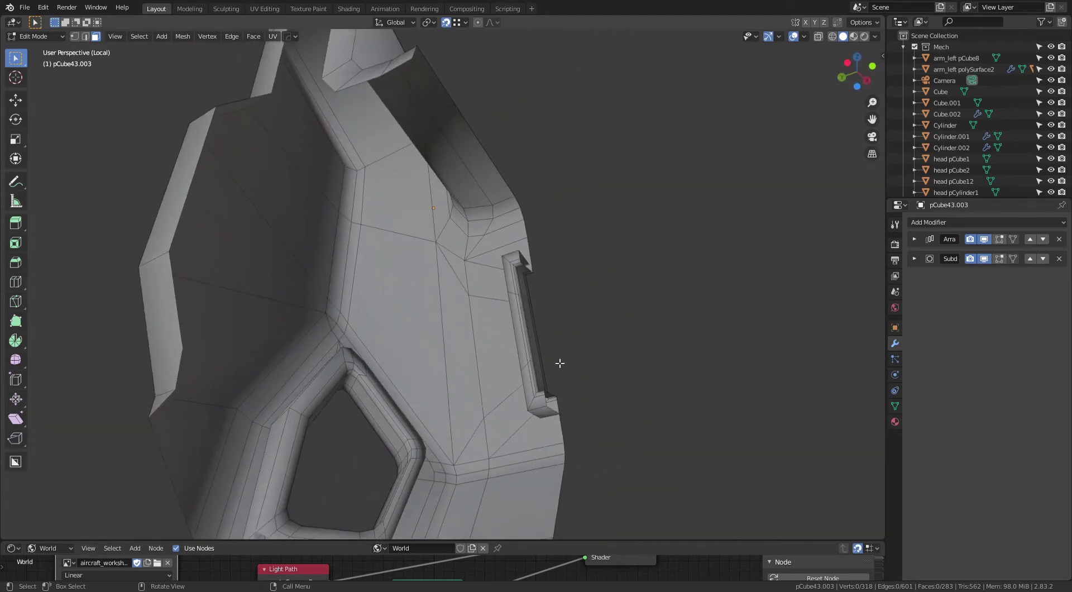
middle_click_drag(580, 243, 561, 284)
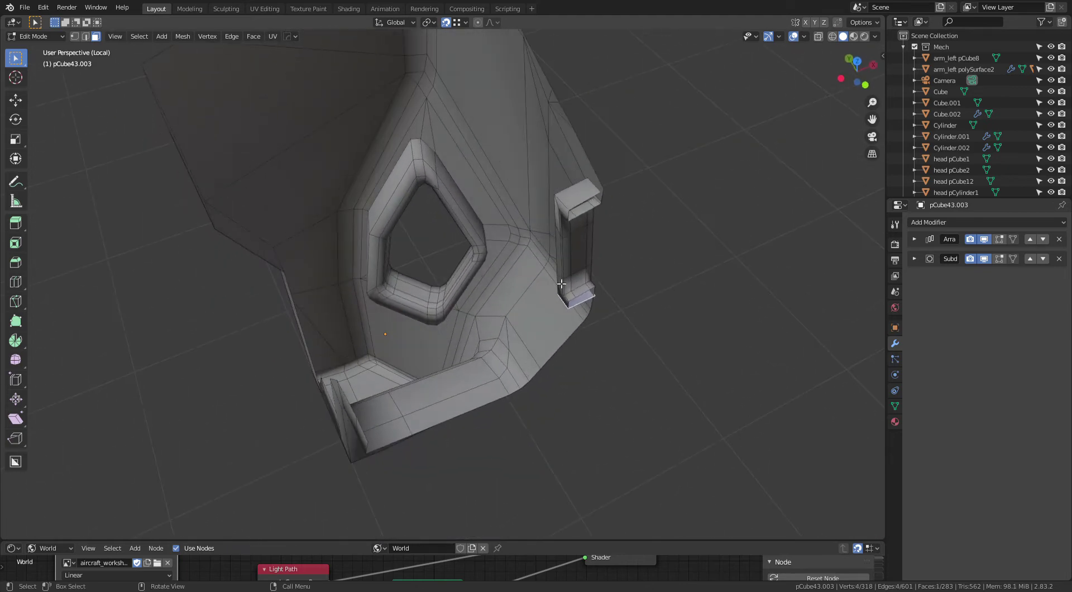
left_click(582, 203, "ctrl")
mouse_move(580, 354)
middle_mouse_down()
mouse_move(627, 323)
mouse_move(606, 304)
middle_mouse_up()
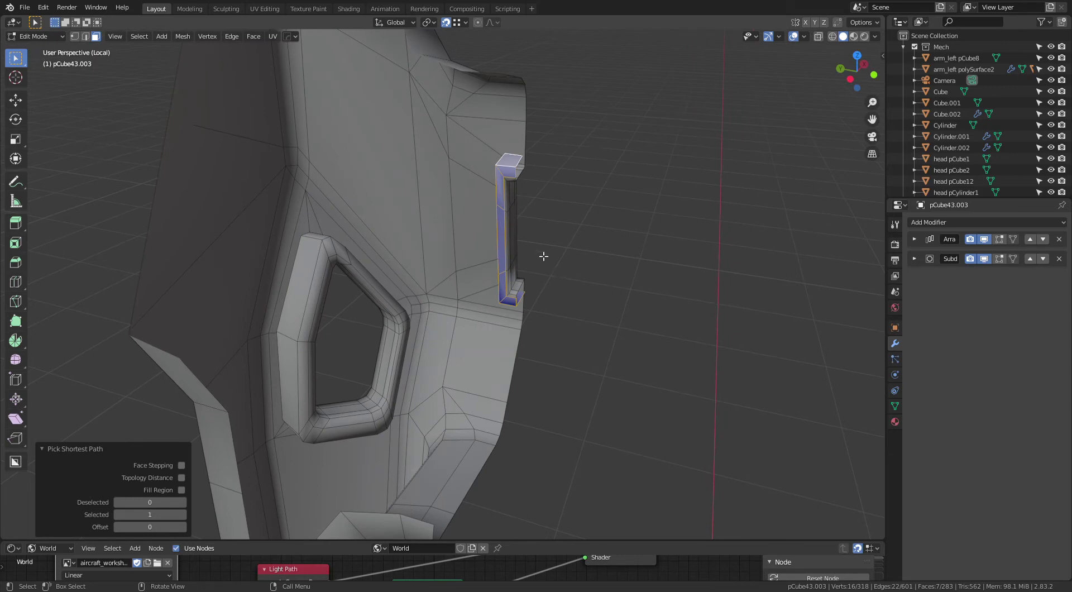
key("x")
left_click(479, 269)
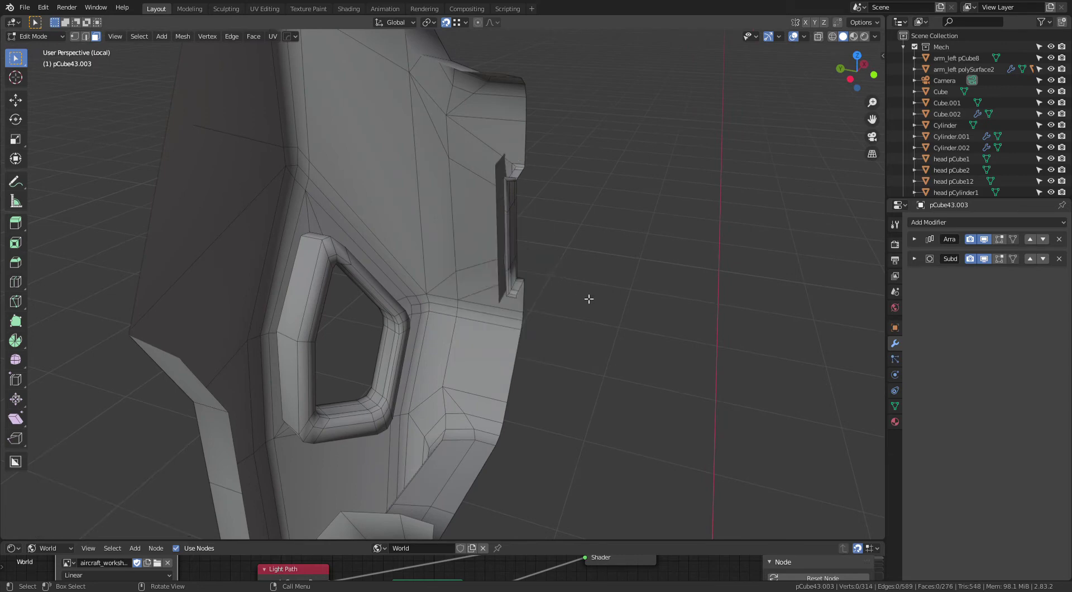
mouse_move(594, 306)
middle_mouse_down()
mouse_move(636, 309)
mouse_move(577, 282)
middle_mouse_up()
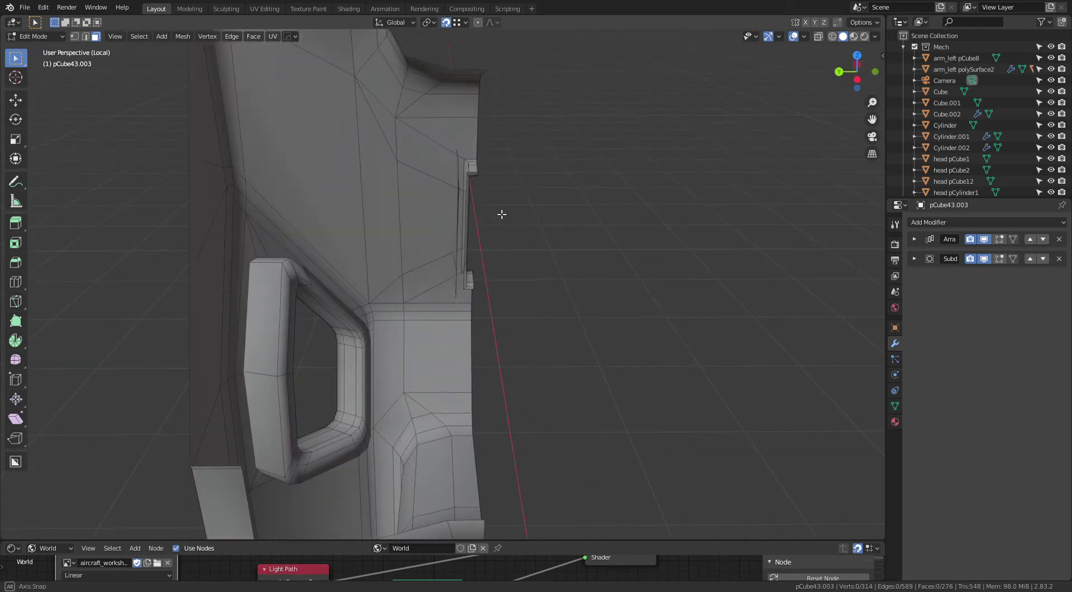
Step: From below, delete the face strip running down the remaining bar
mouse_move(502, 215)
middle_mouse_down()
mouse_move(527, 206)
mouse_move(397, 200)
middle_mouse_up()
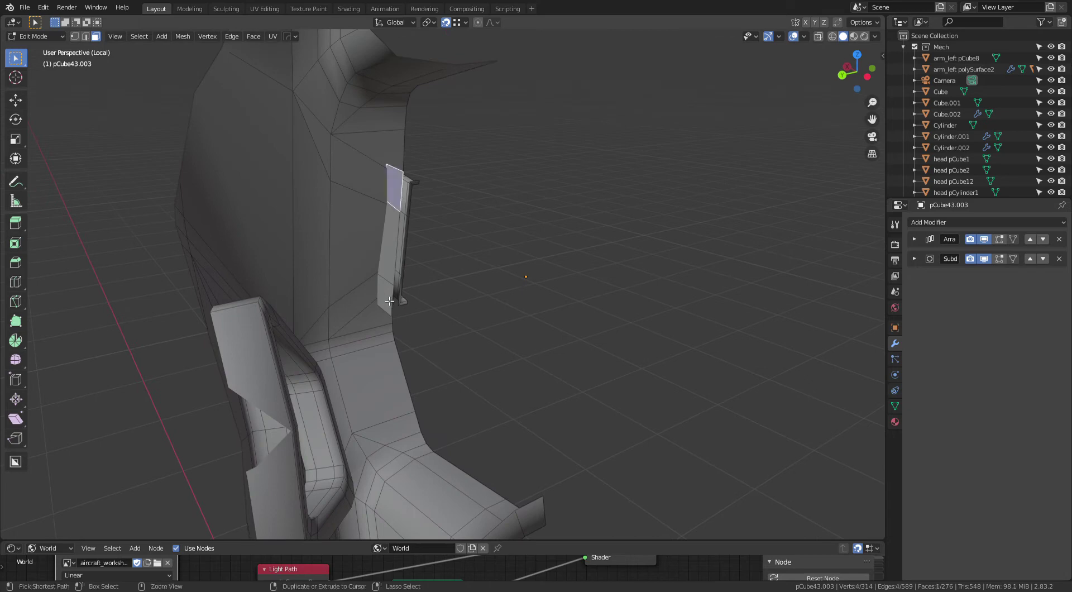
left_click(390, 301, "ctrl")
key("x")
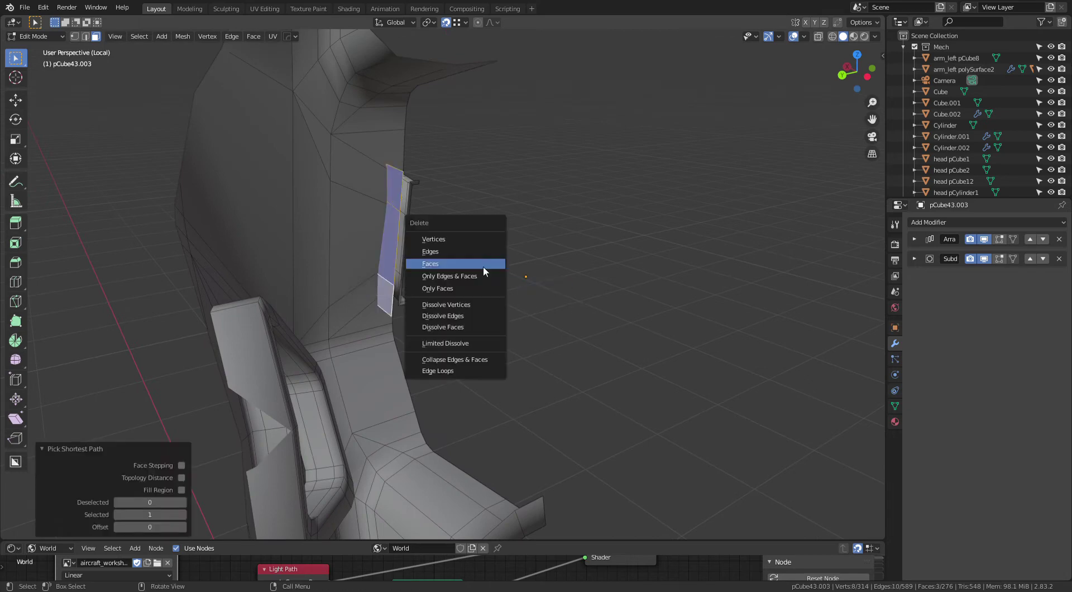
left_click(433, 267)
middle_click_drag(640, 311, 422, 293)
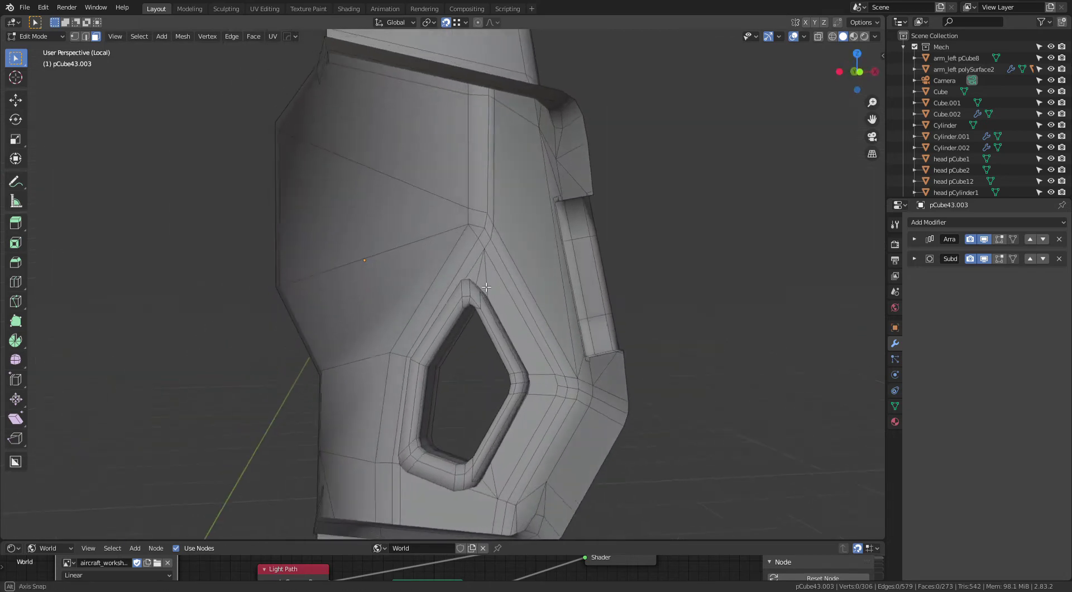
Step: Path-select the faces filling the narrow slot and delete them
mouse_move(554, 317)
middle_mouse_down()
mouse_move(551, 245)
mouse_move(661, 292)
mouse_move(673, 313)
mouse_move(610, 390)
mouse_move(683, 348)
mouse_move(589, 319)
mouse_move(613, 352)
mouse_move(656, 290)
mouse_move(603, 292)
mouse_move(660, 285)
mouse_move(647, 274)
mouse_move(591, 271)
mouse_move(564, 312)
mouse_move(623, 268)
mouse_move(568, 275)
mouse_move(557, 212)
middle_mouse_up()
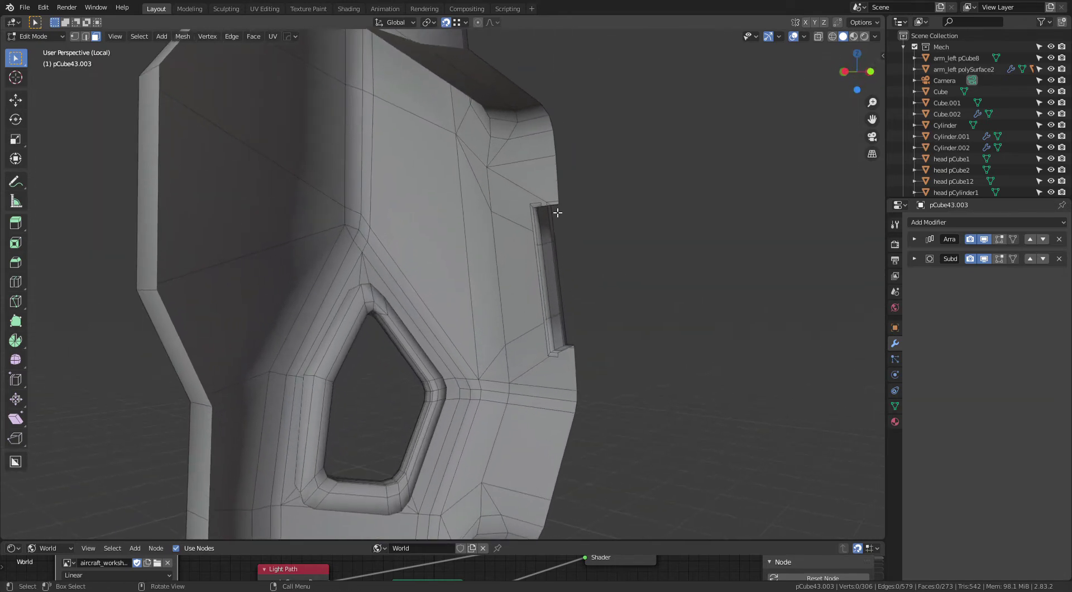
left_click(557, 359, "ctrl")
key("x")
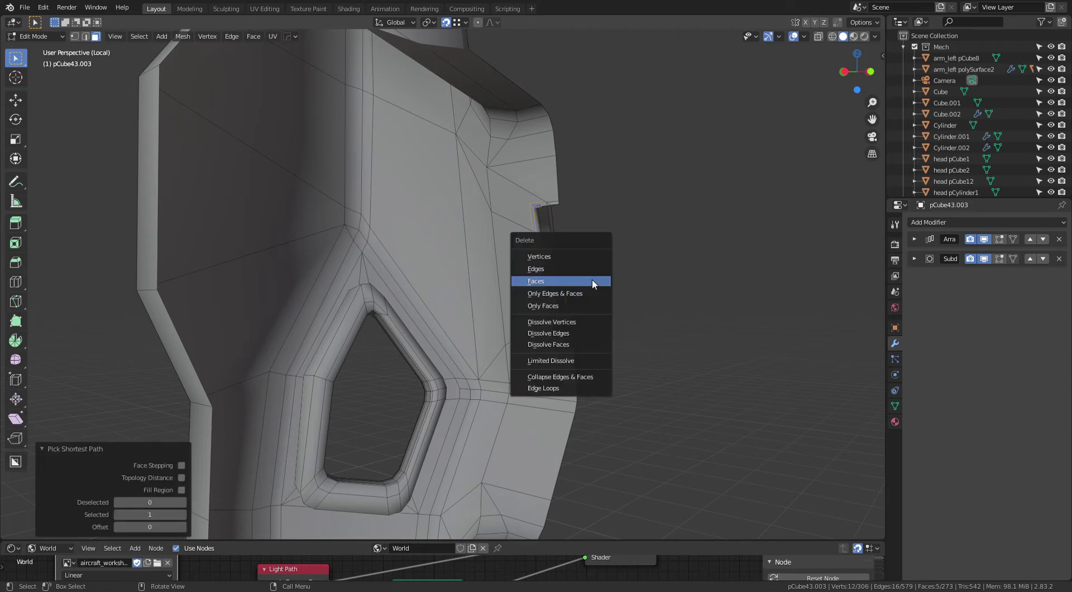
left_click(576, 282)
mouse_move(642, 307)
middle_mouse_down()
mouse_move(613, 290)
mouse_move(623, 315)
mouse_move(560, 282)
mouse_move(551, 264)
mouse_move(504, 295)
mouse_move(630, 268)
mouse_move(724, 302)
mouse_move(575, 313)
mouse_move(627, 256)
mouse_move(572, 324)
mouse_move(608, 354)
mouse_move(582, 323)
mouse_move(617, 277)
middle_mouse_up()
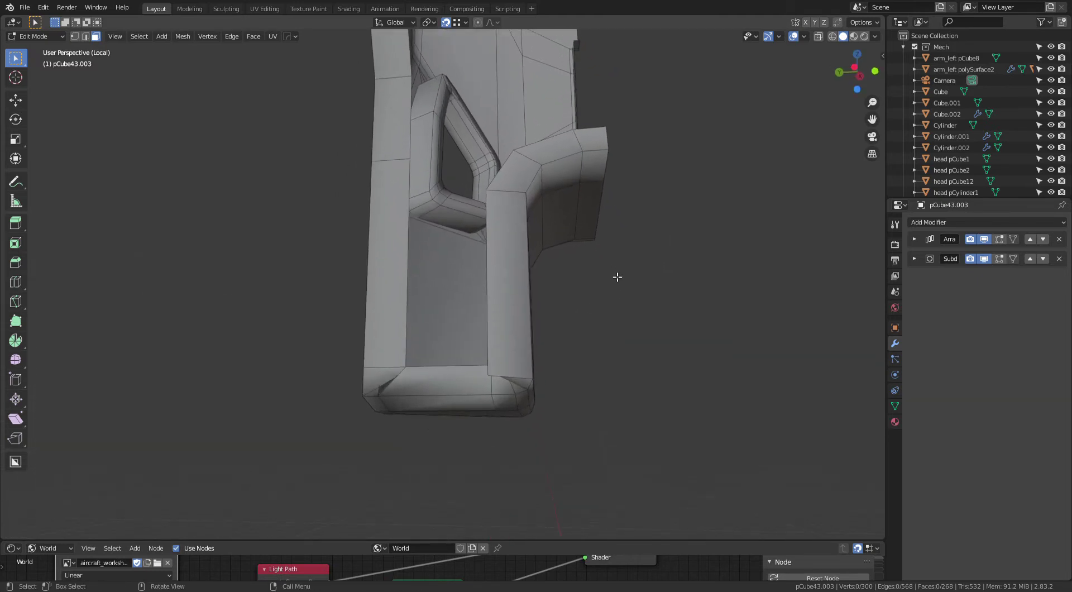
Step: With X-ray on, slide the first lower-corner vertex along its edge
key("alt+z")
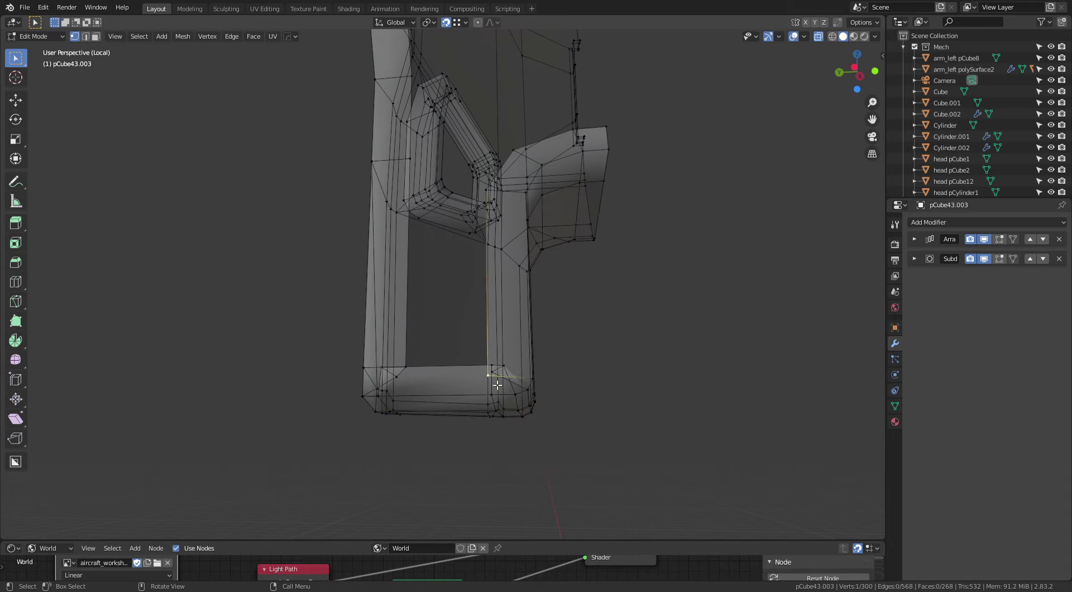
key("g")
left_click(510, 374)
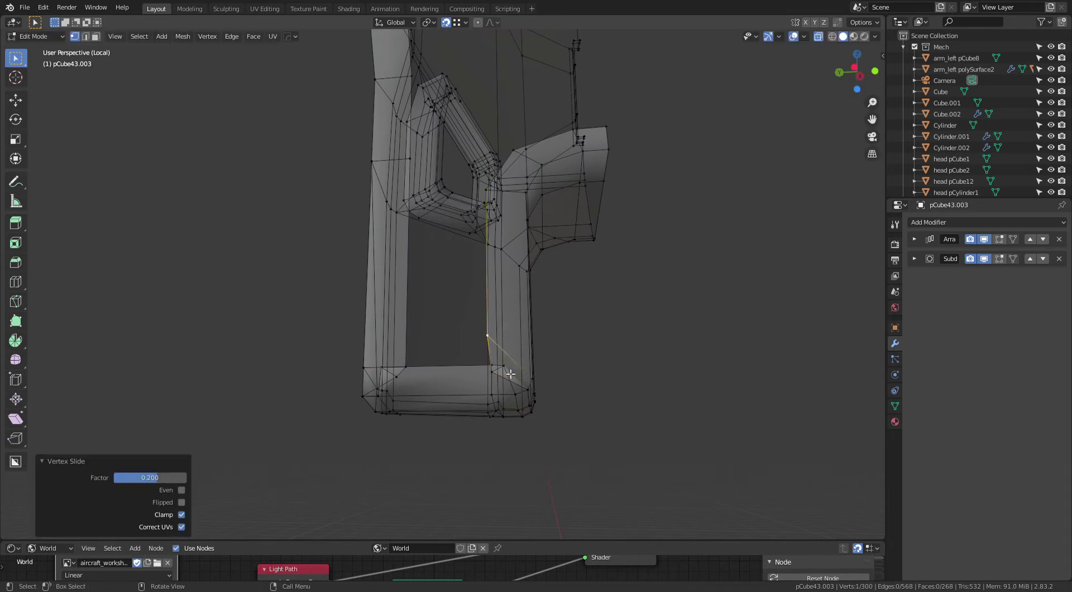
key("g")
key("g")
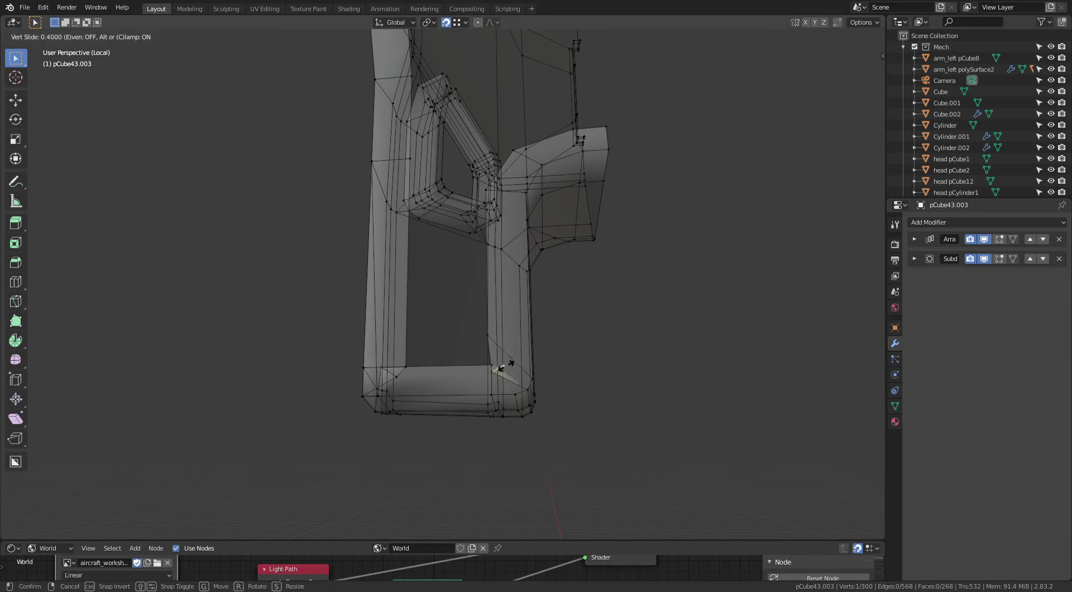
right_click(494, 366)
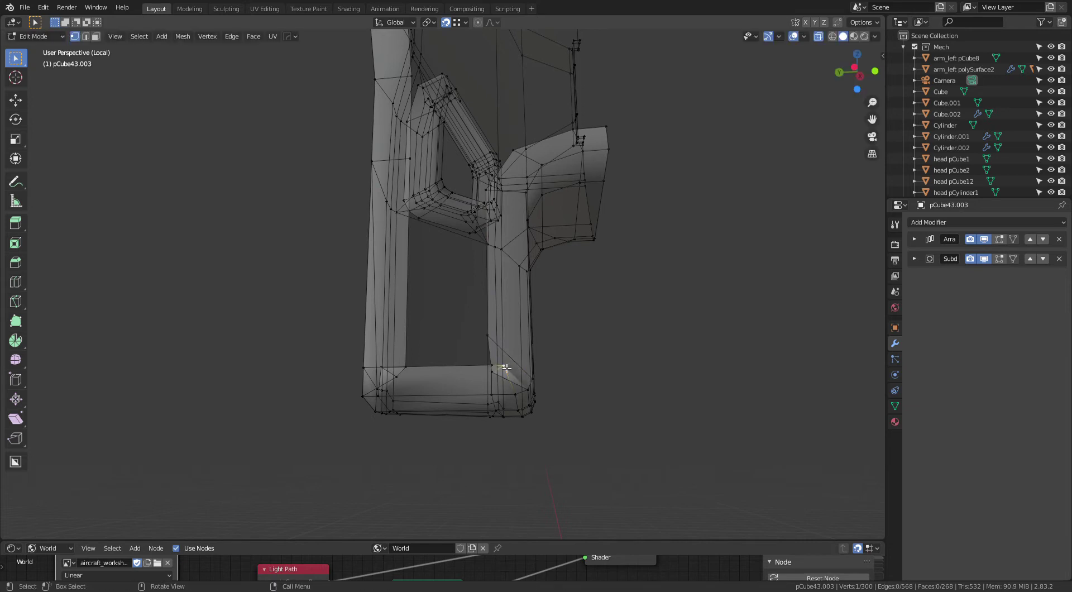
mouse_move(513, 369)
middle_mouse_down()
mouse_move(534, 364)
mouse_move(531, 397)
mouse_move(472, 432)
middle_mouse_up()
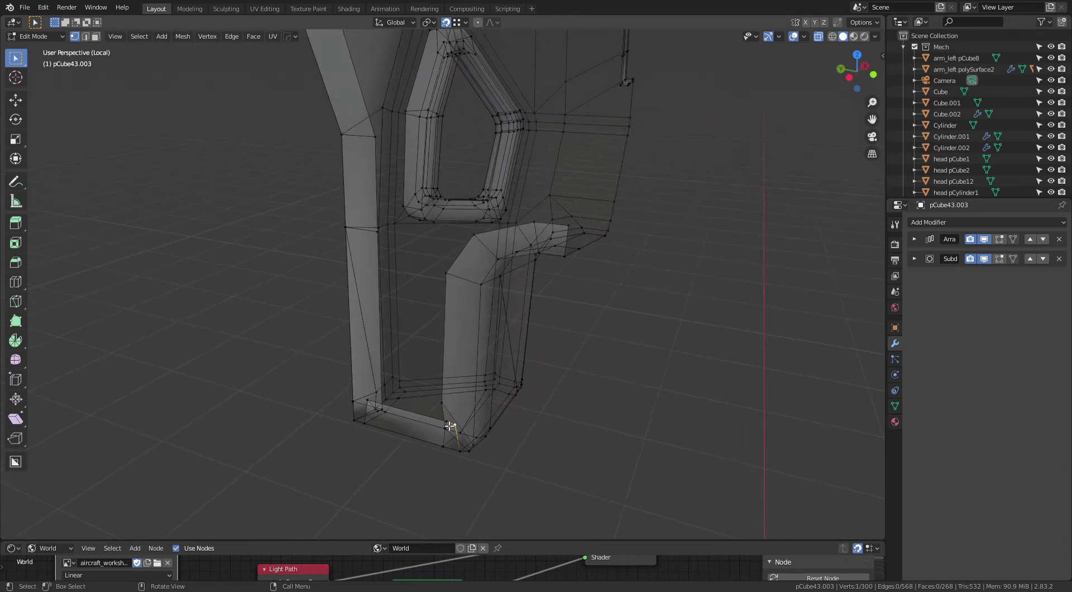
key("shift+v")
left_click(447, 429)
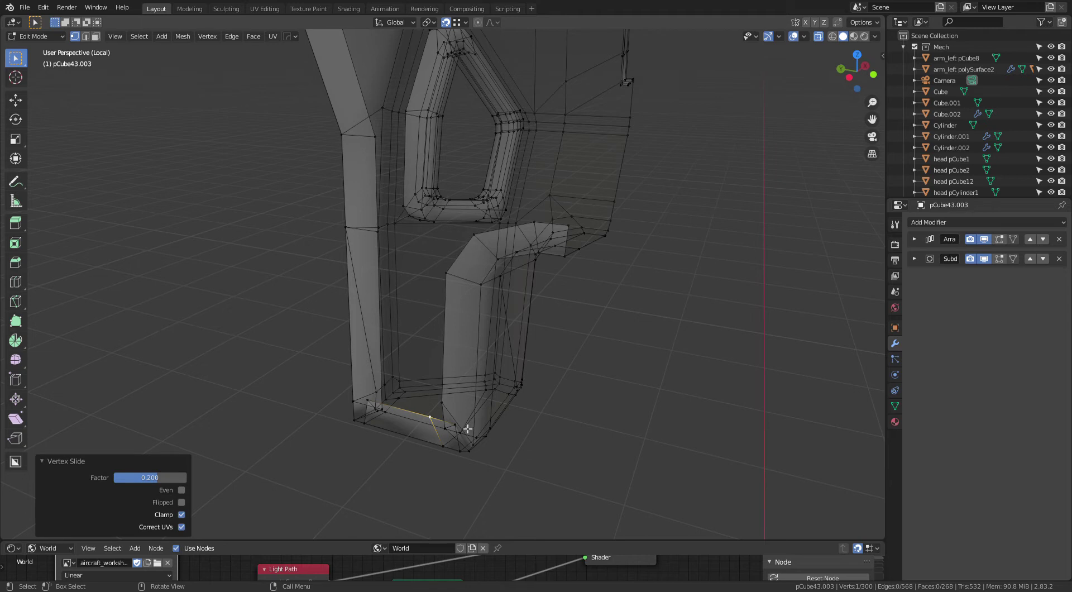
Step: Slide two more lower-corner vertices up their edges, then turn X-ray off
left_click(461, 430)
key("shift+v")
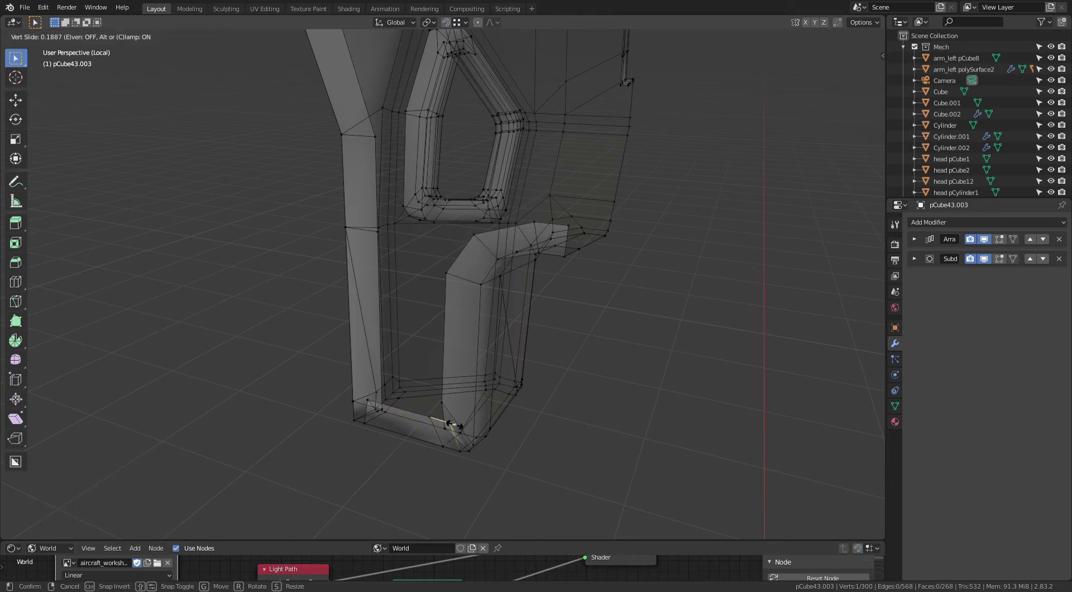
left_click(453, 424)
left_click(451, 428)
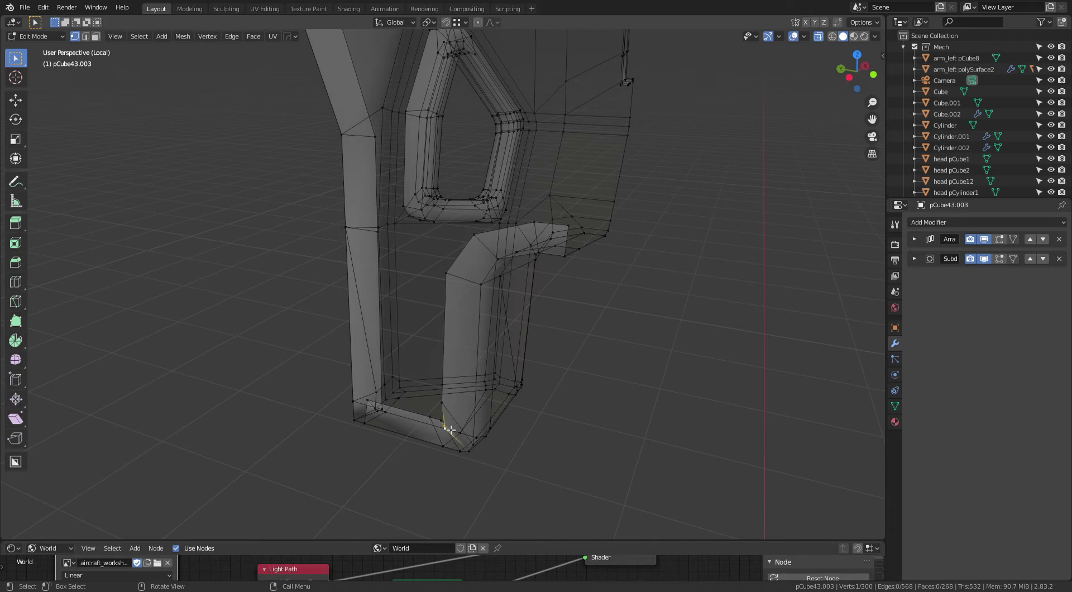
key("shift+v")
left_click(450, 417)
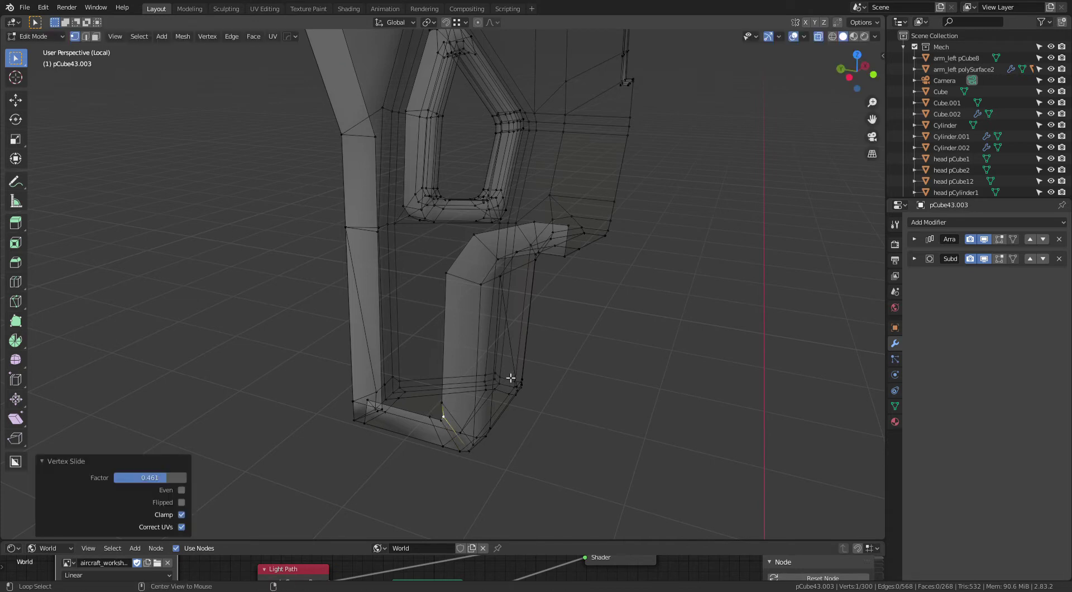
key("alt+z")
Step: Slide the vertices at the bottom inner corner up their edges
mouse_move(520, 371)
middle_mouse_down()
mouse_move(546, 345)
mouse_move(524, 320)
mouse_move(569, 319)
mouse_move(622, 337)
mouse_move(651, 364)
mouse_move(659, 399)
mouse_move(591, 364)
mouse_move(629, 297)
mouse_move(526, 326)
middle_mouse_up()
left_click(523, 320)
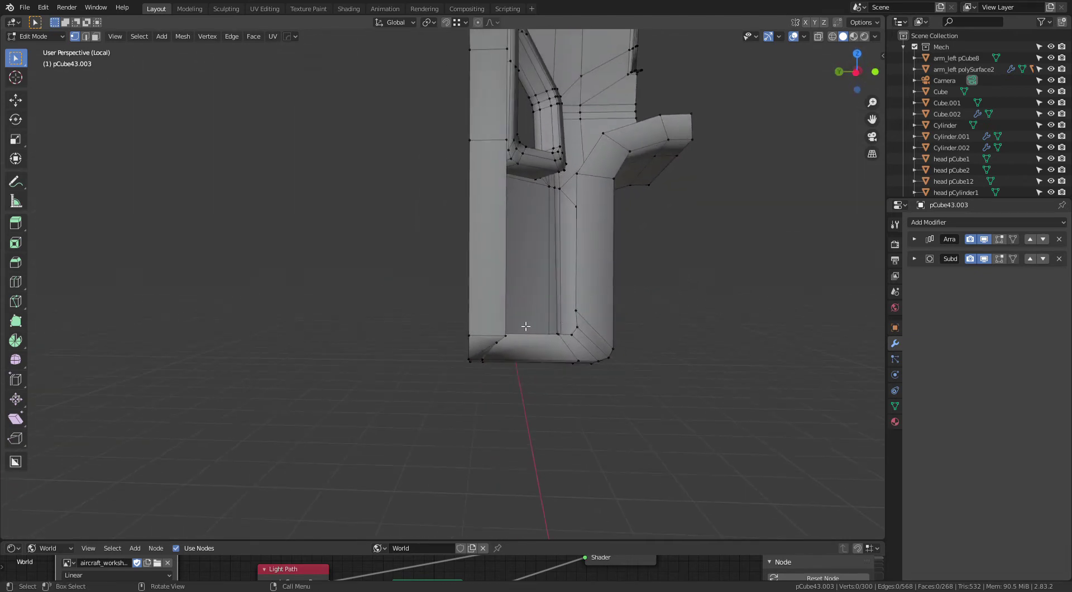
key("g")
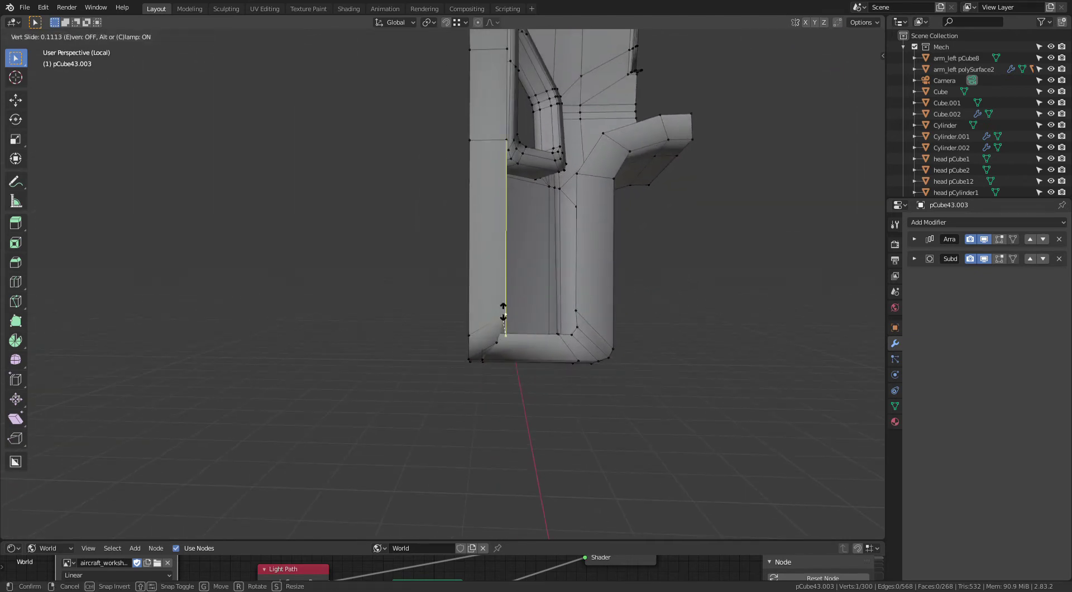
left_click(503, 311)
left_click(504, 343)
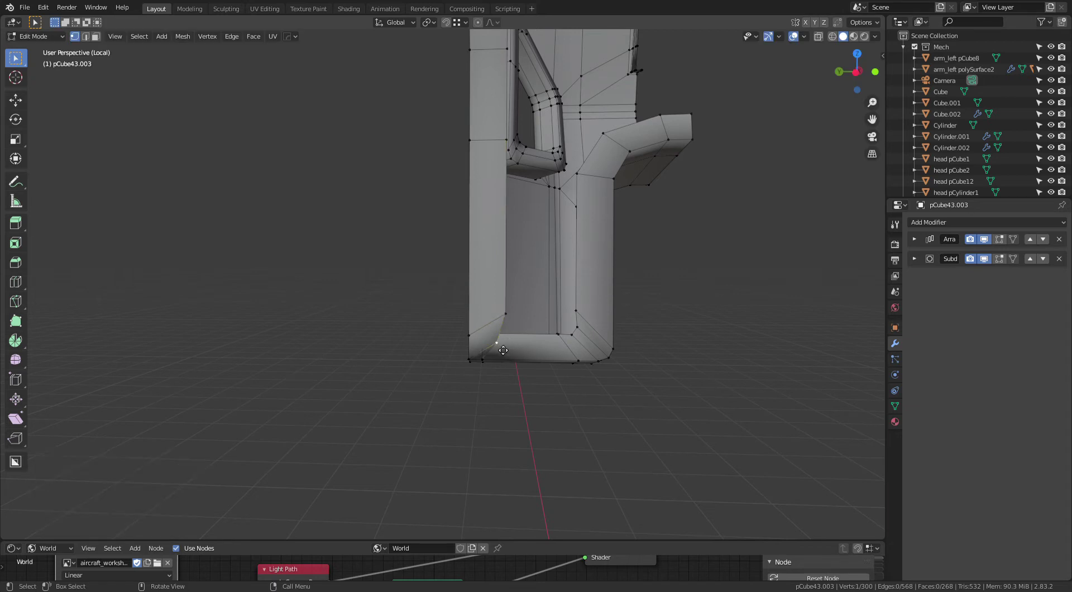
key("g")
key("g")
left_click(533, 314)
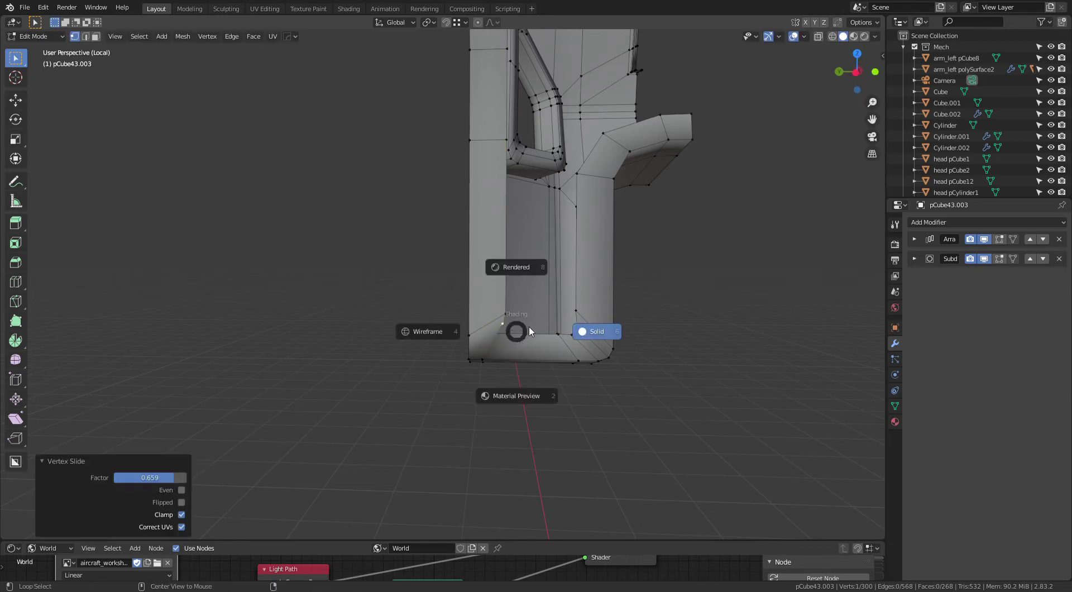
Step: Slide a hidden corner vertex in X-ray view, then turn X-ray back off
key("alt+z")
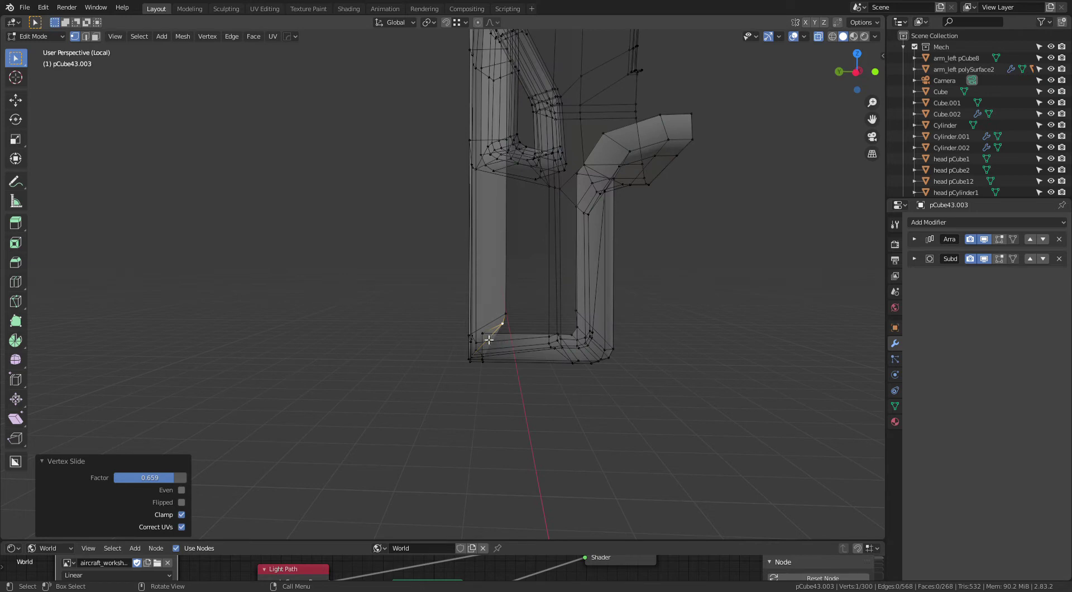
left_click(491, 341)
key("g")
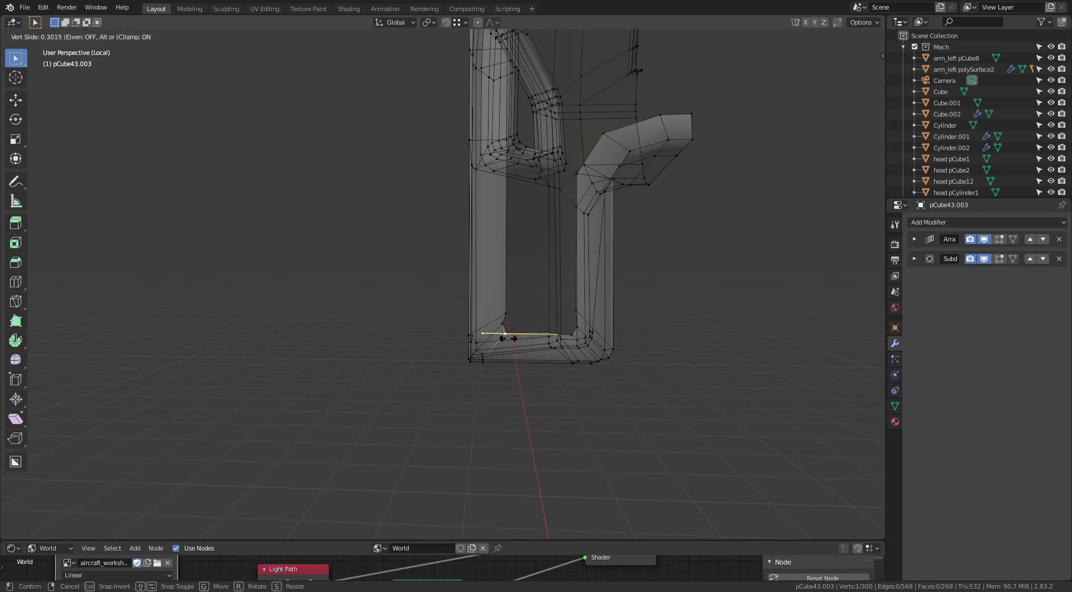
left_click(508, 338)
key("alt+z")
scroll(586, 369, "up", 2)
mouse_move(586, 369)
middle_mouse_down()
mouse_move(522, 359)
mouse_move(581, 311)
mouse_move(642, 311)
mouse_move(699, 361)
mouse_move(694, 376)
mouse_move(640, 387)
mouse_move(503, 359)
mouse_move(536, 391)
mouse_move(473, 334)
middle_mouse_up()
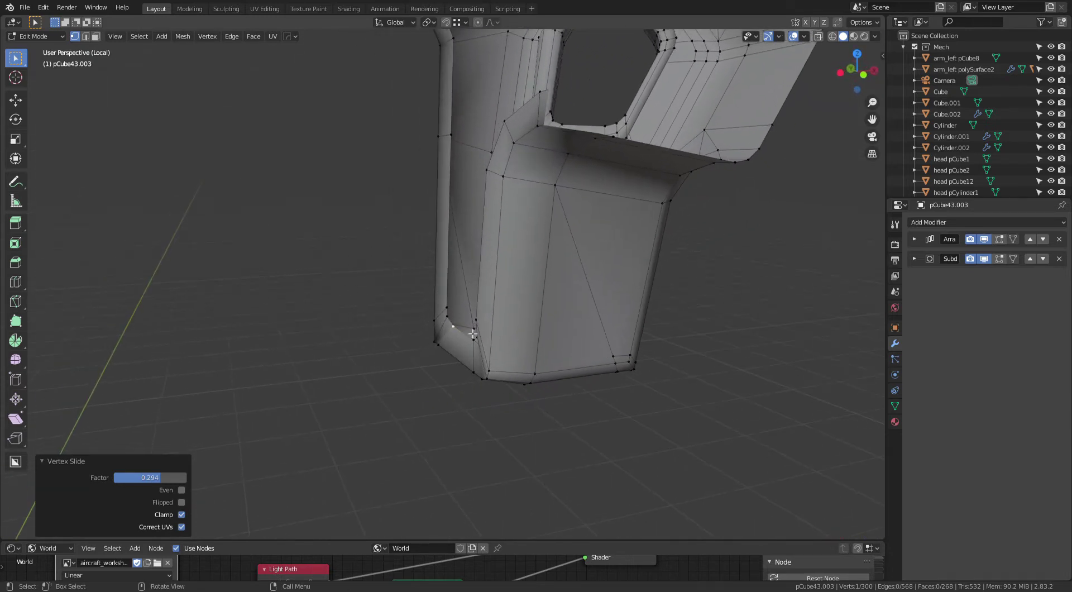
Step: Check the smoothed corner, then nudge a corner edge and vertex along X (-0.001295 m, -0.001257 m)
key("Tab")
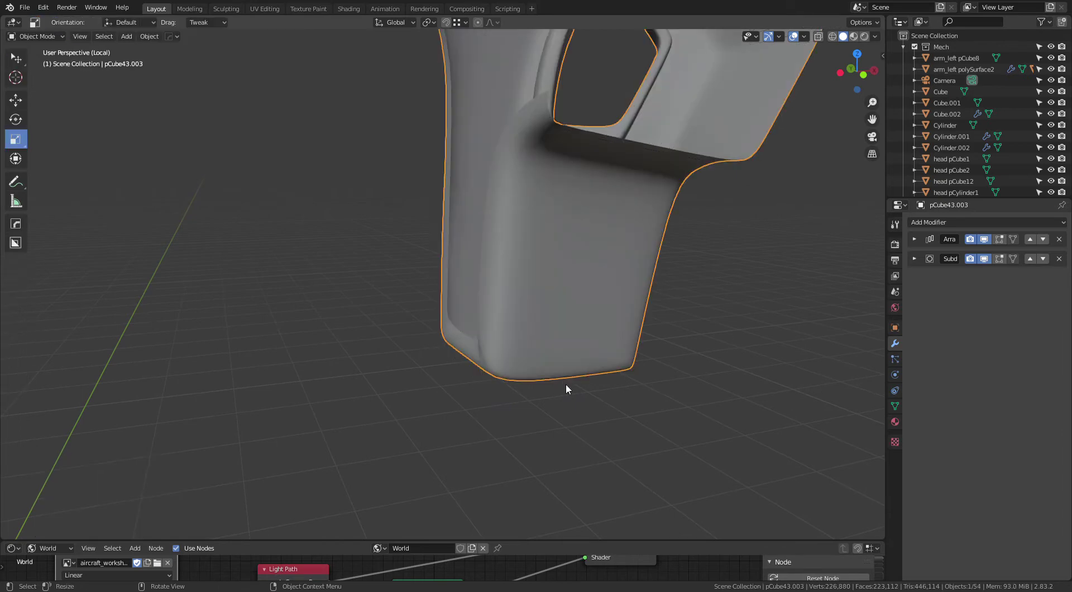
mouse_move(566, 383)
middle_mouse_down()
mouse_move(641, 370)
mouse_move(644, 269)
mouse_move(617, 352)
mouse_move(635, 409)
mouse_move(658, 345)
mouse_move(574, 359)
mouse_move(481, 436)
mouse_move(521, 400)
mouse_move(515, 383)
middle_mouse_up()
key("Tab")
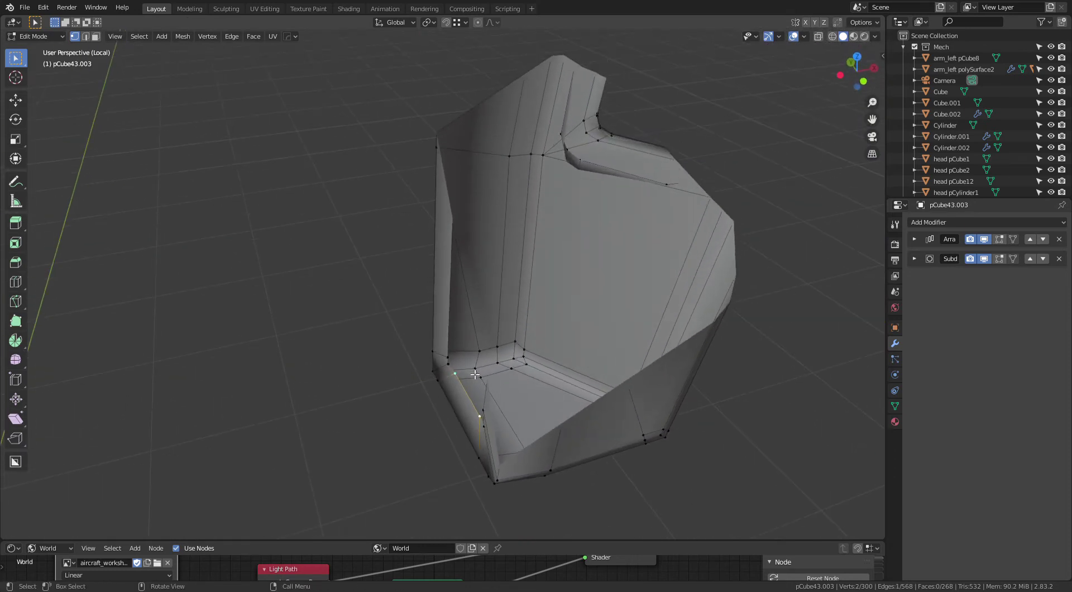
key("g")
key("x")
left_click(450, 368)
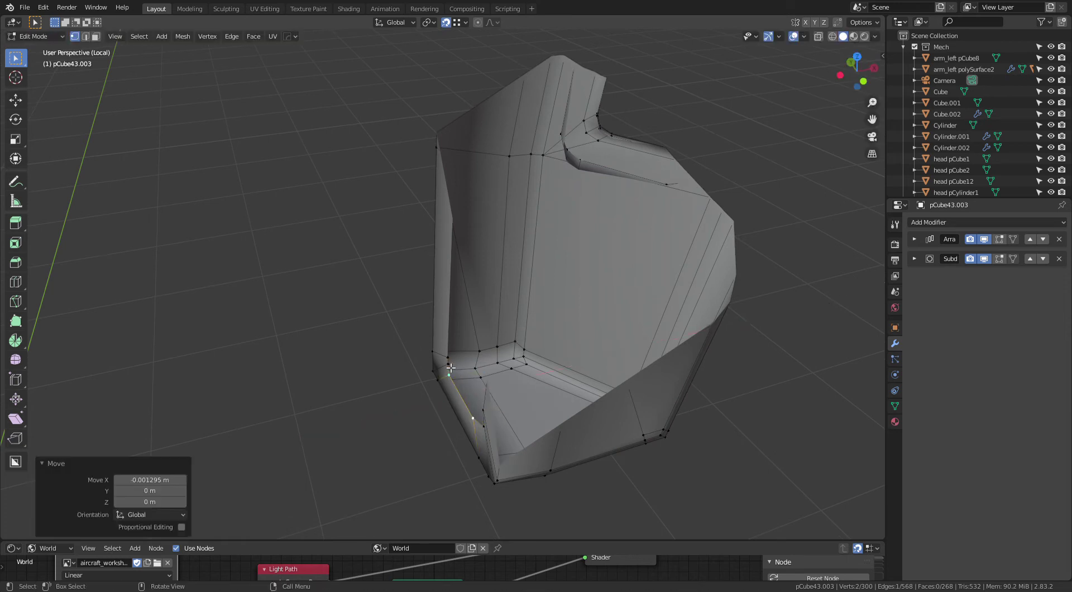
mouse_move(541, 343)
middle_mouse_down()
mouse_move(620, 324)
mouse_move(663, 352)
mouse_move(665, 364)
mouse_move(632, 372)
middle_mouse_up()
left_click(570, 251)
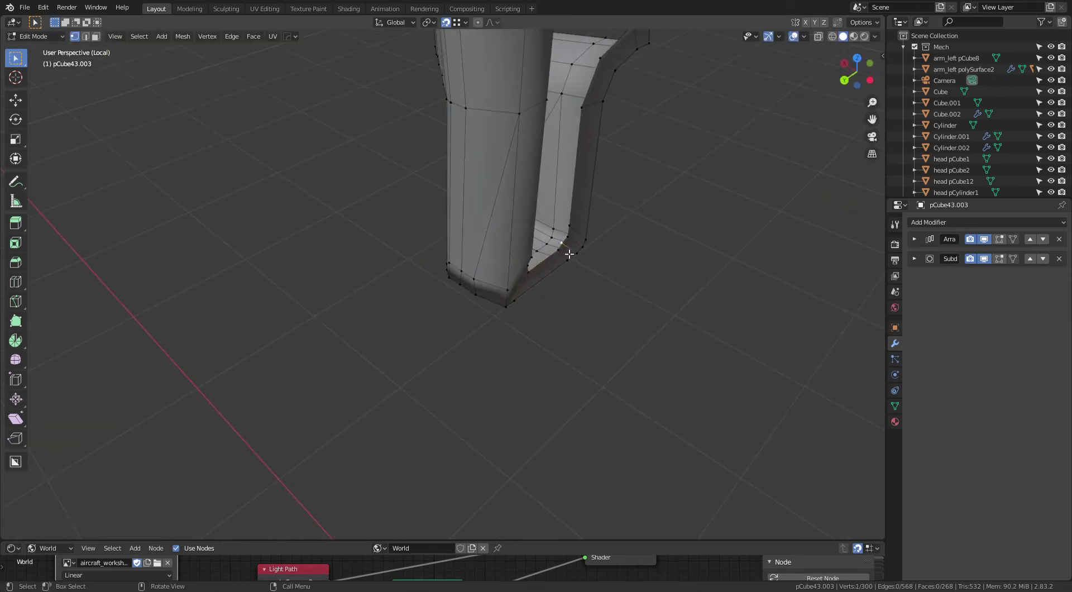
key("g")
key("x")
left_click(565, 261)
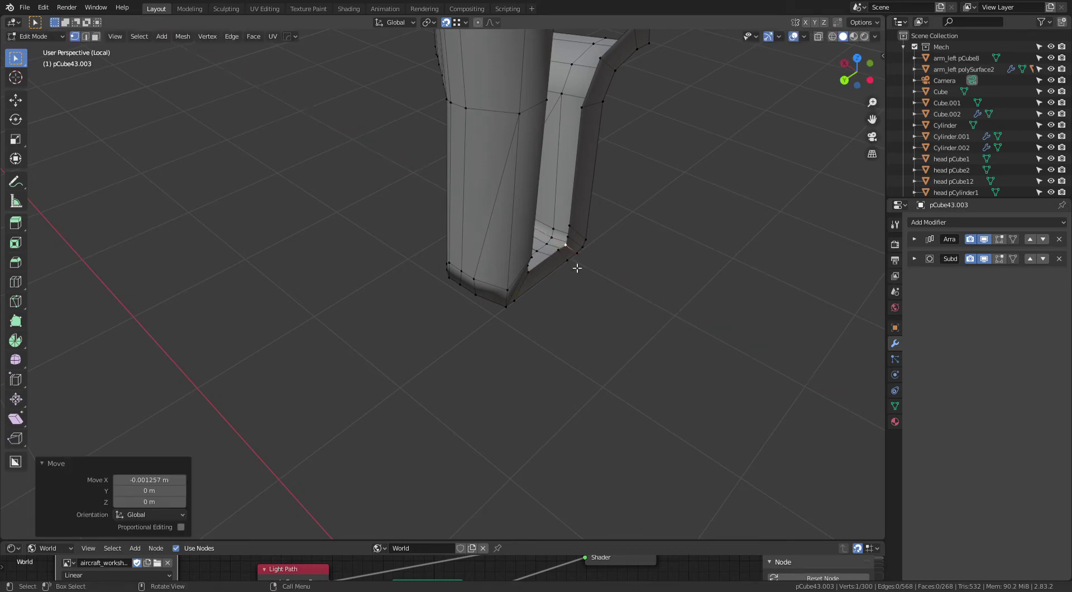
Step: Review the rounded lower corner in Object Mode, then return to Edit Mode
key("Tab")
scroll(605, 290, "up", 2)
scroll(578, 243, "up", 2)
scroll(619, 289, "down", 2)
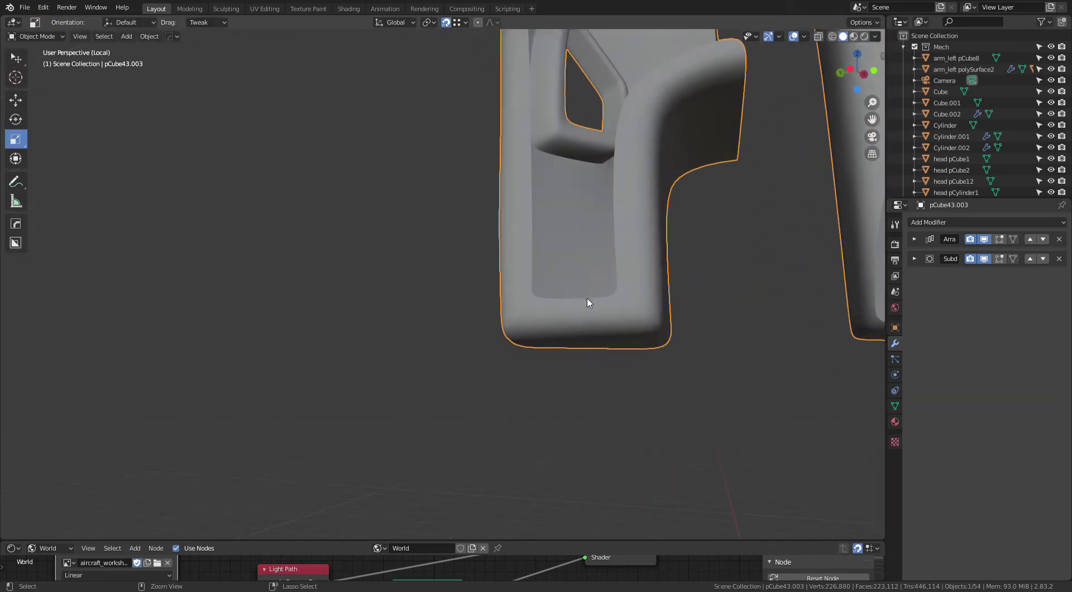
scroll(586, 301, "down", 2)
mouse_move(541, 359)
middle_mouse_down()
mouse_move(592, 340)
mouse_move(543, 431)
middle_mouse_up()
key("Tab")
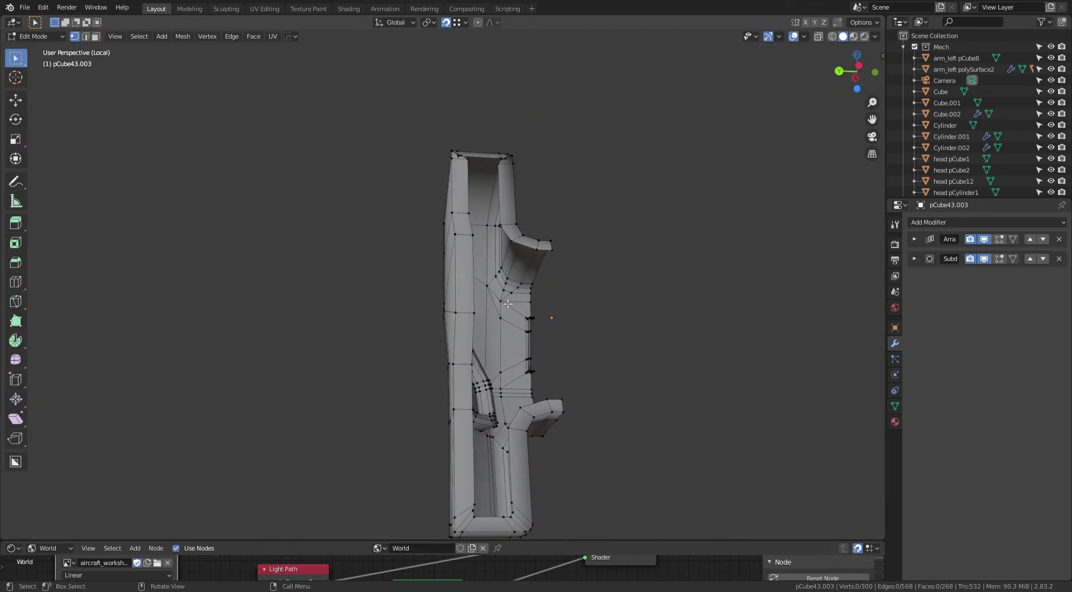
Step: Slide the two top vertices of the plate along their edges
mouse_move(508, 303)
middle_mouse_down()
mouse_move(481, 340)
mouse_move(591, 216)
mouse_move(538, 272)
middle_mouse_up()
scroll(537, 272, "up", 1)
scroll(538, 272, "down", 1)
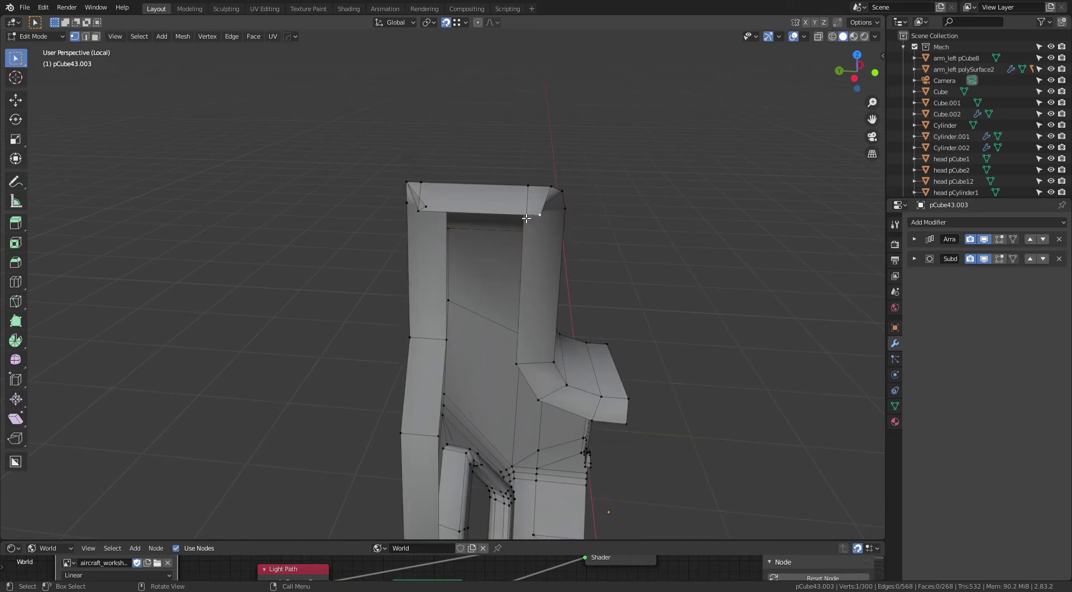
key("g")
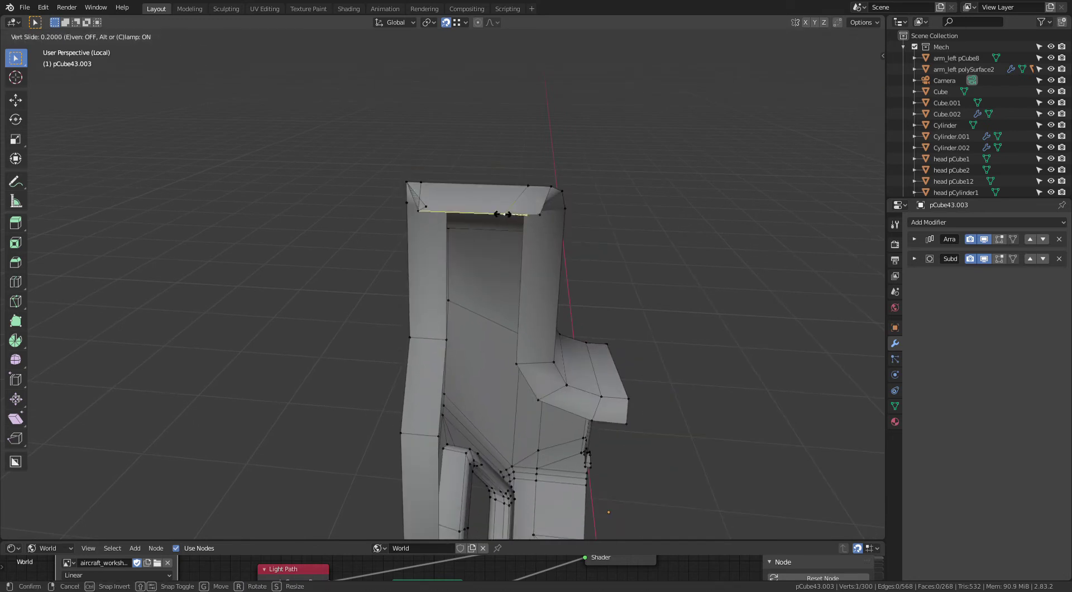
left_click(503, 214)
key("g")
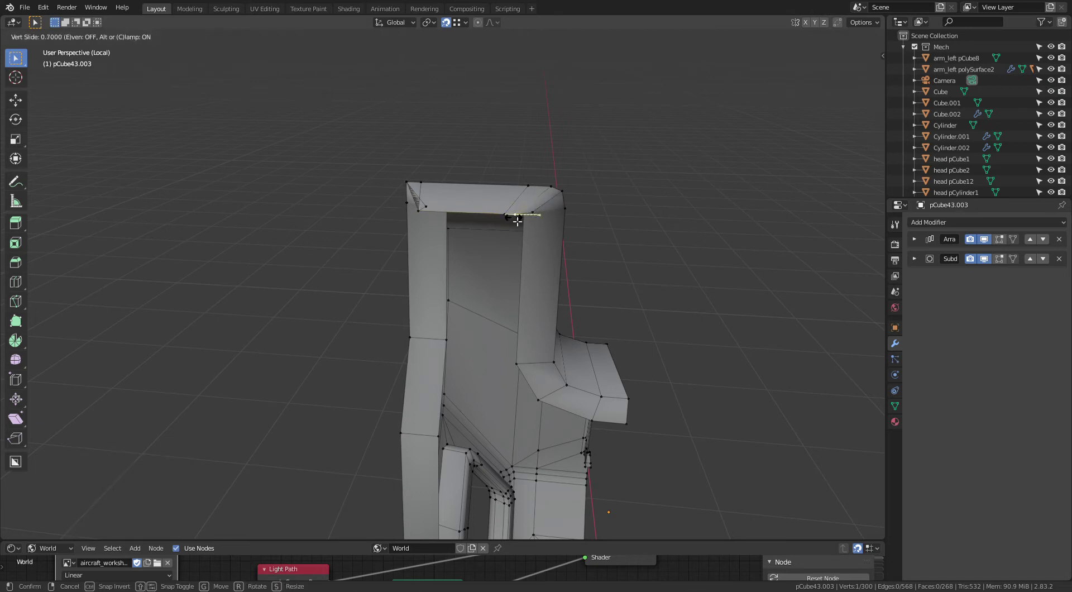
left_click(518, 221)
Step: Slide another vertex along its edge with Vertex Slide (Shift+V)
mouse_move(537, 229)
middle_mouse_down()
mouse_move(555, 184)
mouse_move(543, 246)
mouse_move(505, 211)
mouse_move(491, 220)
mouse_move(606, 258)
mouse_move(577, 293)
mouse_move(584, 314)
middle_mouse_up()
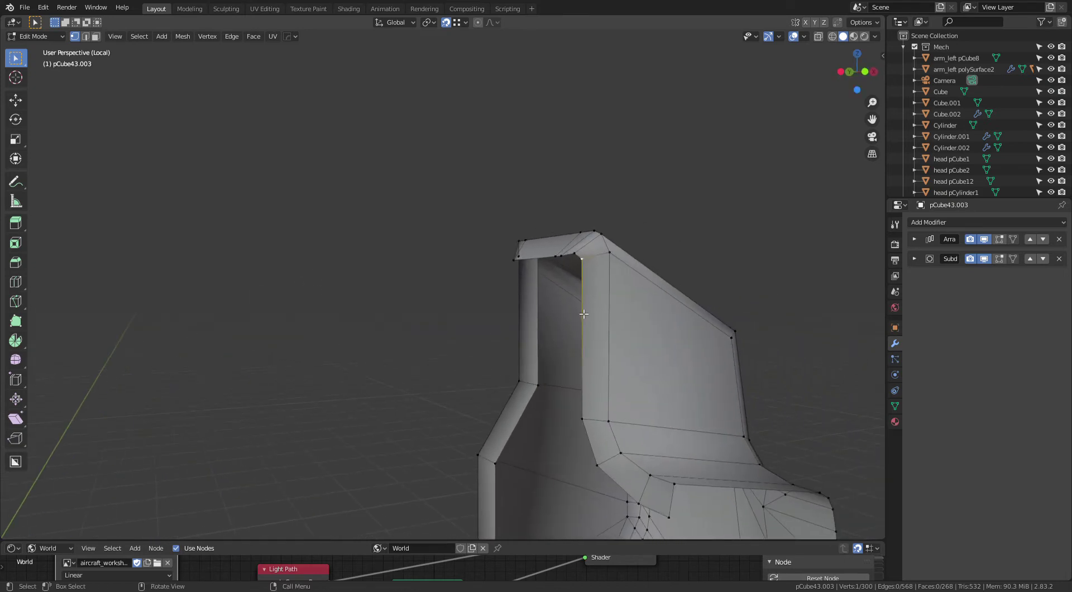
key("shift+v")
left_click(588, 272)
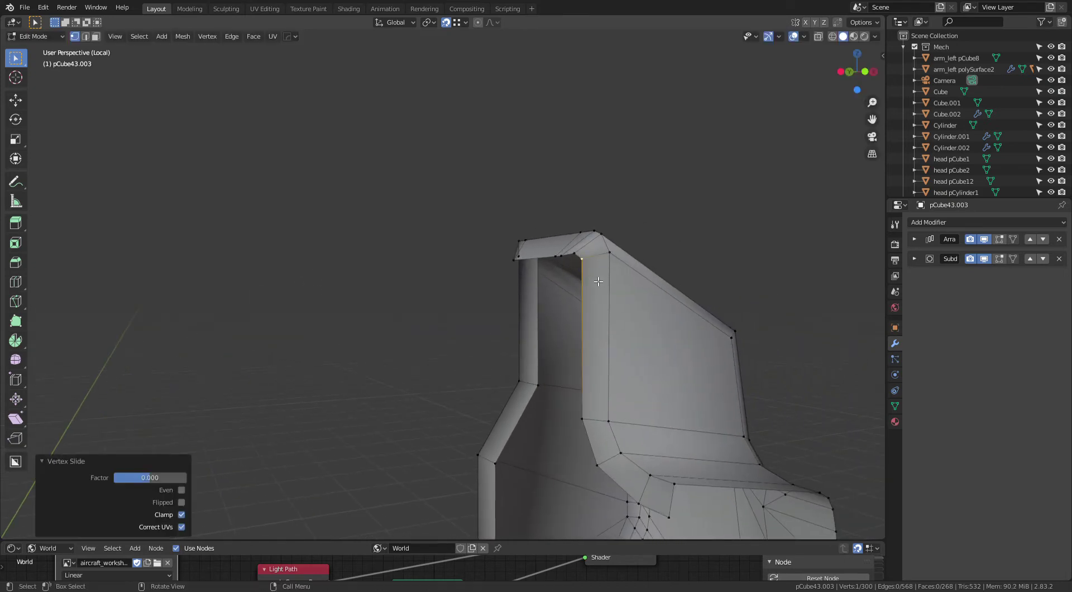
key("shift+Tab")
key("shift+v")
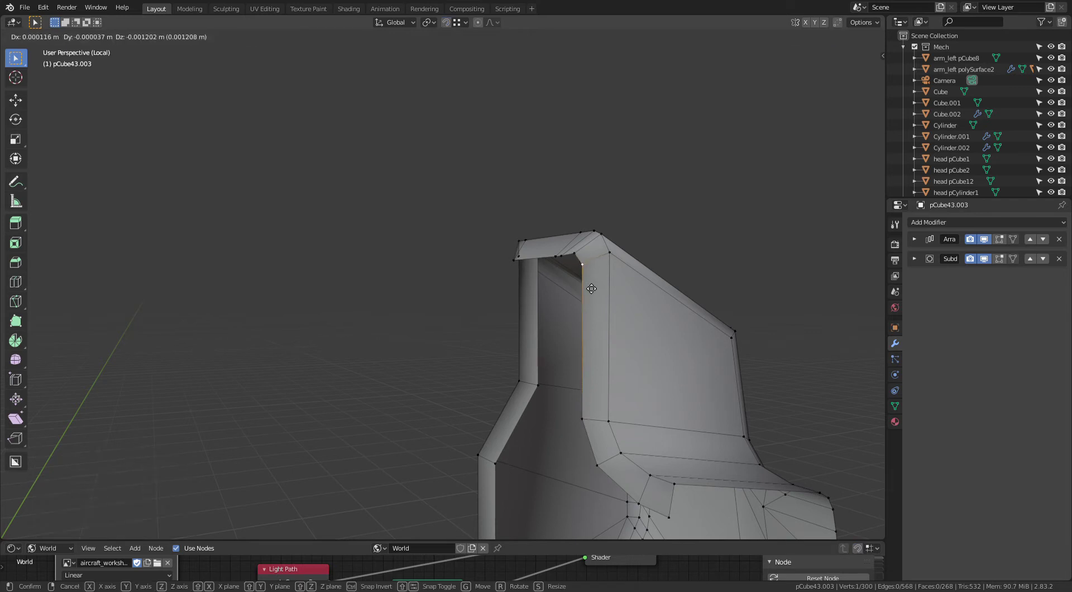
left_click(592, 288)
middle_click_drag(600, 279, 648, 301)
mouse_move(685, 301)
middle_mouse_down()
mouse_move(514, 287)
mouse_move(529, 254)
mouse_move(525, 275)
mouse_move(584, 273)
mouse_move(608, 175)
mouse_move(661, 263)
mouse_move(770, 273)
mouse_move(589, 280)
middle_mouse_up()
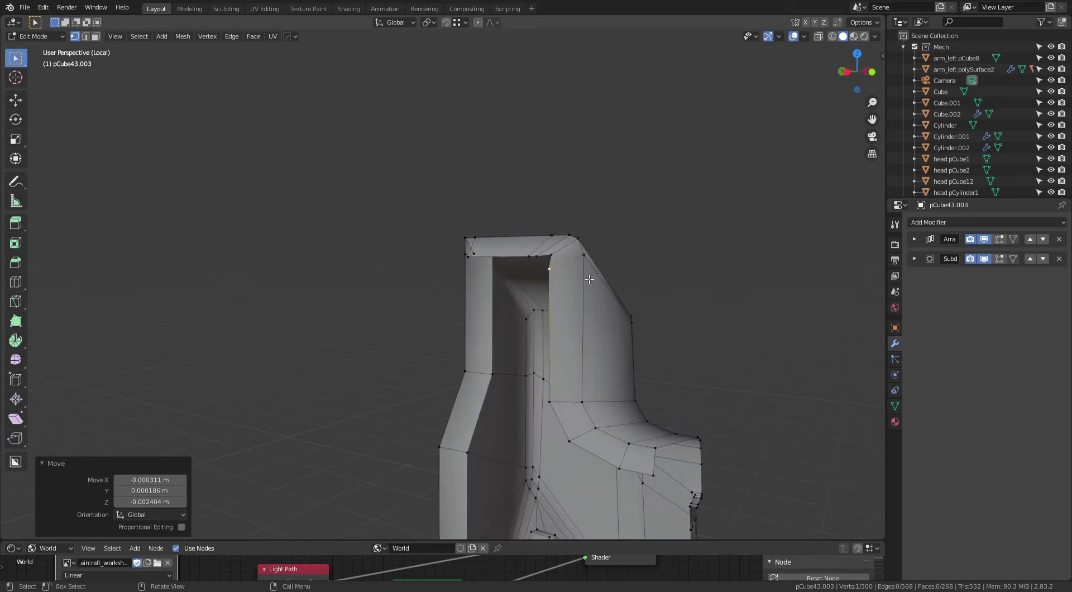
Step: Slide the top-left corner vertex and the inner top-edge vertex of the opening
middle_click_drag(495, 278, 450, 271)
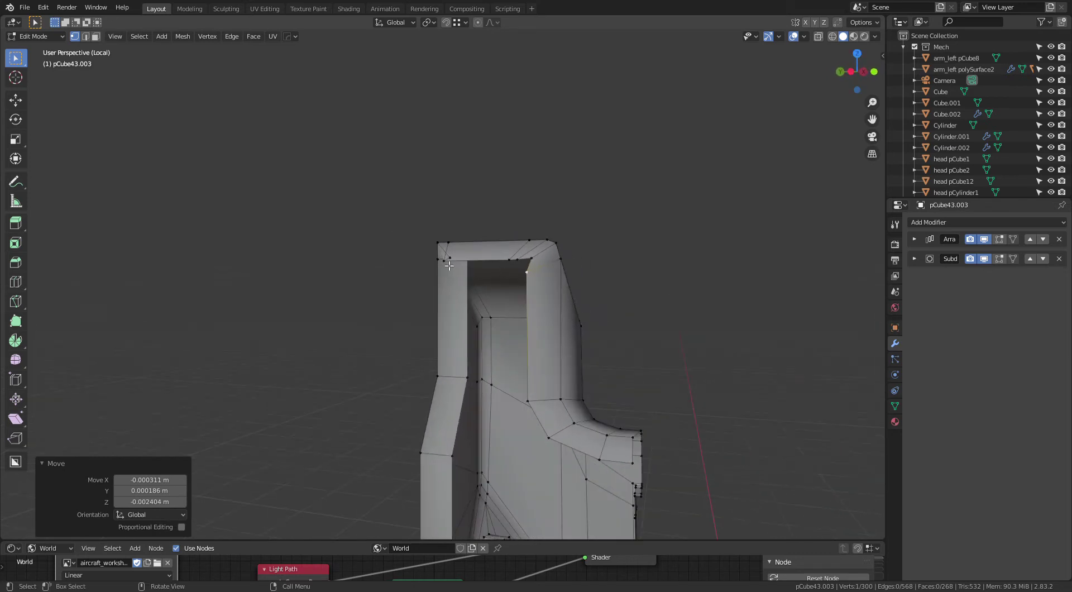
left_click(449, 266)
key("g")
key("g")
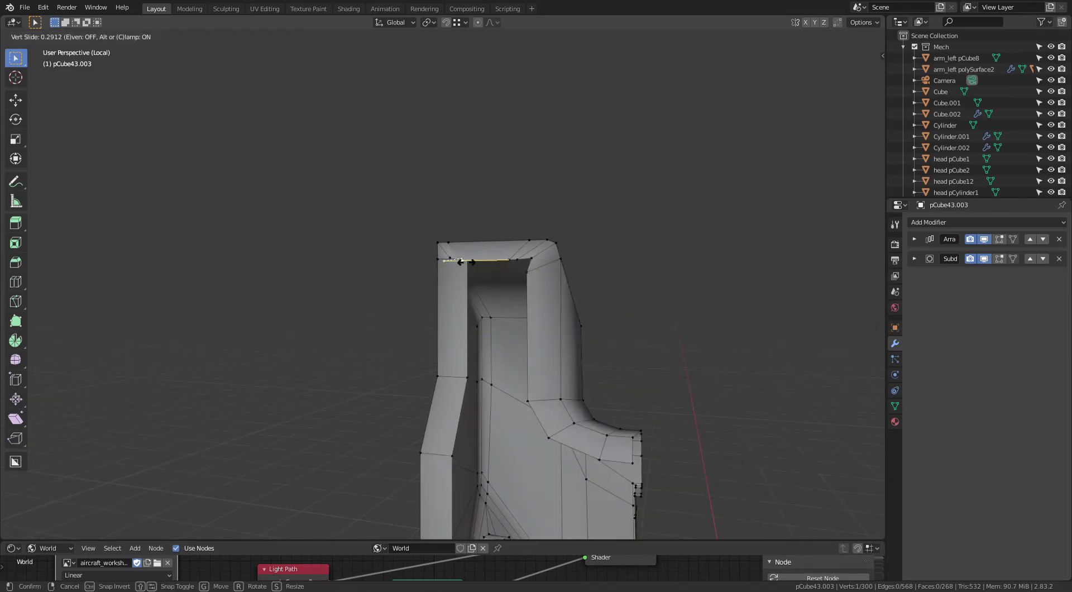
left_click(467, 262)
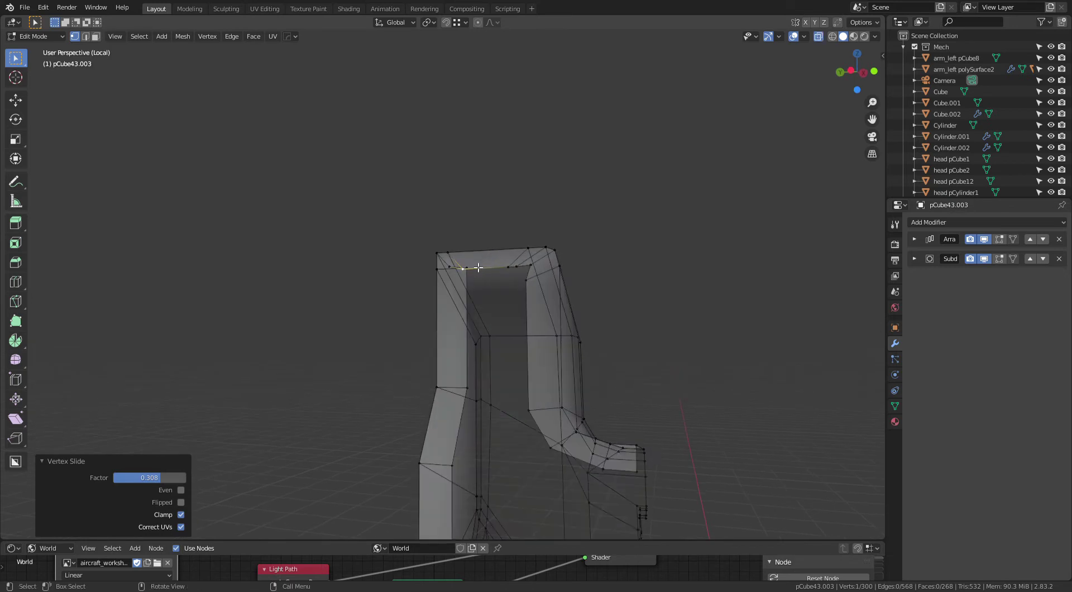
left_click(481, 269)
key("g")
key("g")
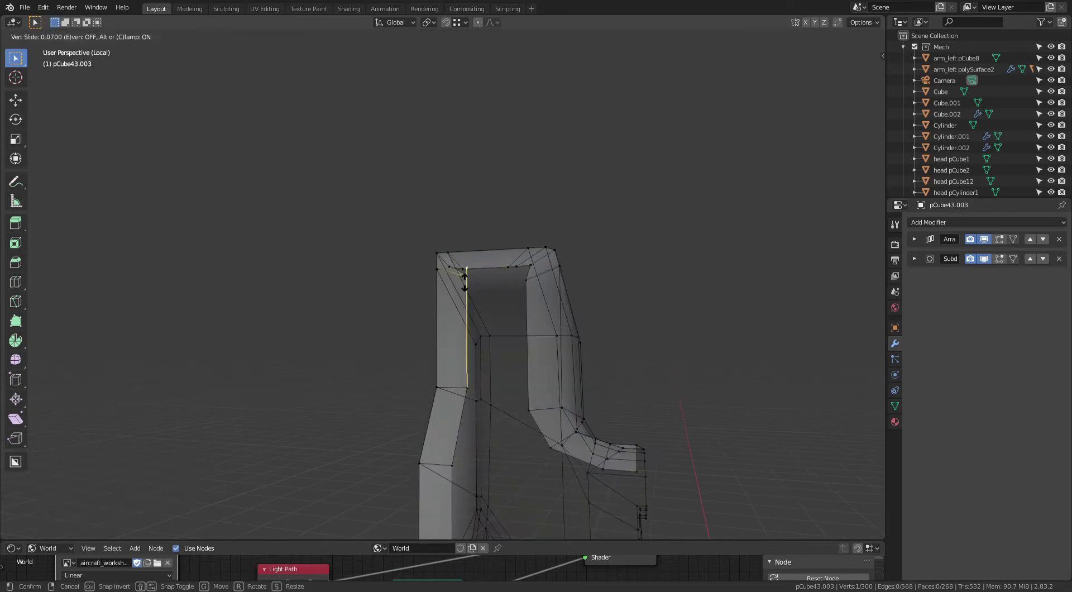
left_click(469, 279)
Step: Slide two more inner top vertices, then preview the smoothed arrayed result
mouse_move(470, 282)
middle_mouse_down()
mouse_move(501, 282)
mouse_move(456, 263)
middle_mouse_up()
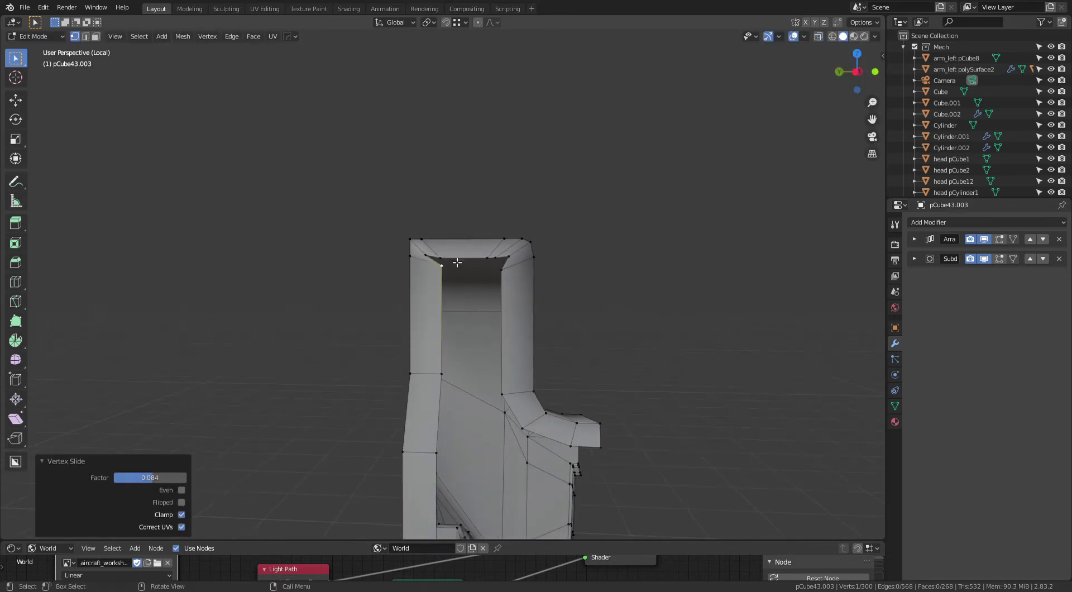
left_click(444, 261)
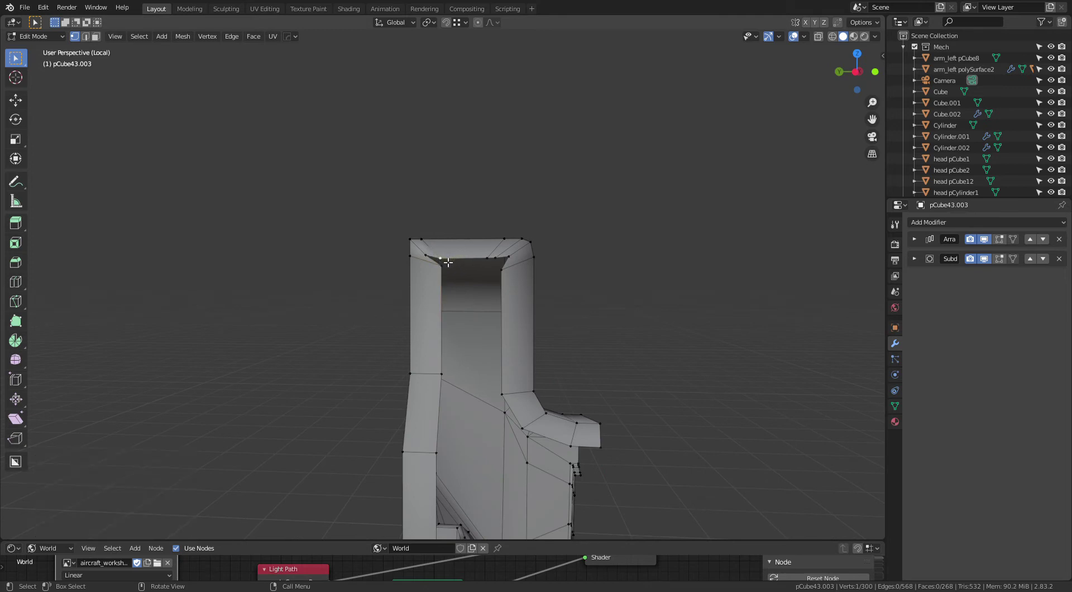
key("g")
key("g")
left_click(458, 251)
key("g")
key("g")
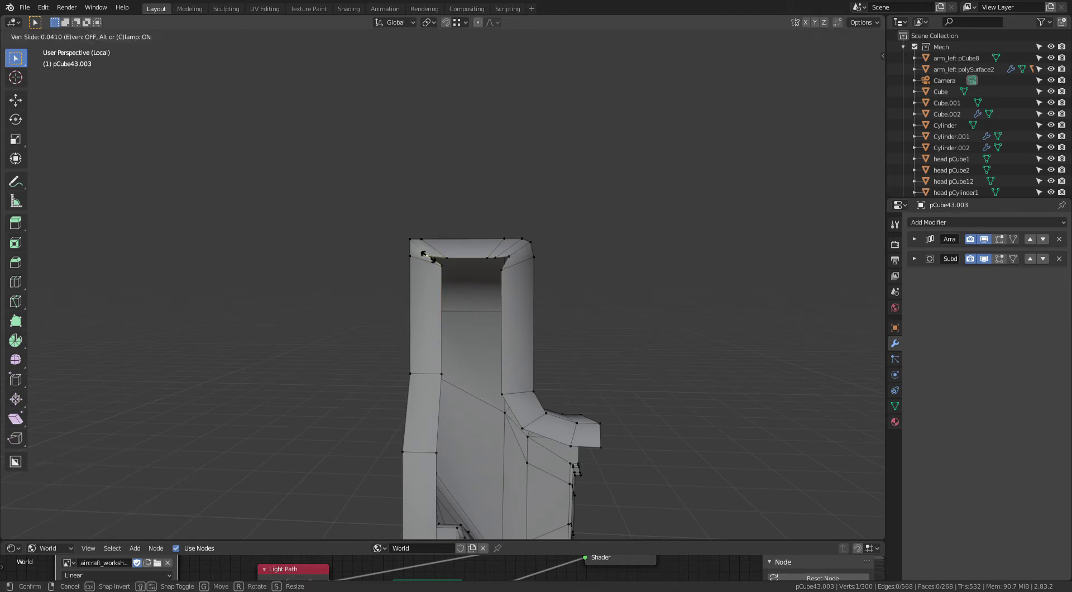
left_click(444, 259)
mouse_move(565, 230)
middle_mouse_down()
mouse_move(480, 263)
mouse_move(555, 243)
mouse_move(518, 281)
mouse_move(588, 312)
mouse_move(702, 236)
mouse_move(563, 239)
mouse_move(575, 163)
mouse_move(565, 153)
mouse_move(456, 214)
mouse_move(434, 259)
mouse_move(437, 249)
mouse_move(641, 255)
middle_mouse_up()
key("Tab")
key("Tab")
Step: Add an edge loop along the plate's side and check the subdivided result
mouse_move(578, 296)
middle_mouse_down()
mouse_move(565, 239)
mouse_move(531, 246)
mouse_move(546, 269)
mouse_move(491, 234)
middle_mouse_up()
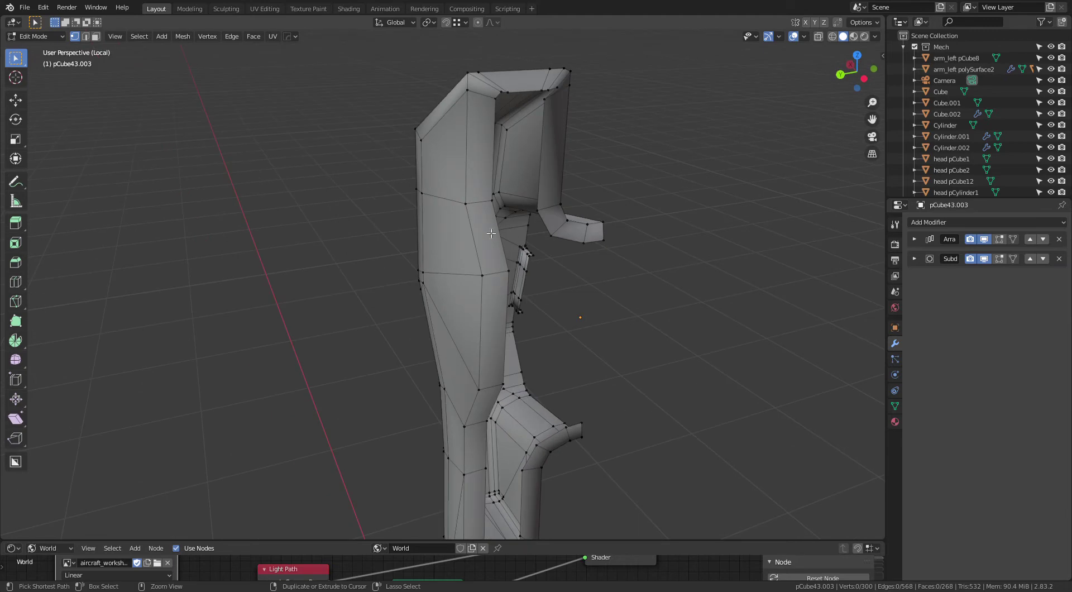
left_click(489, 207)
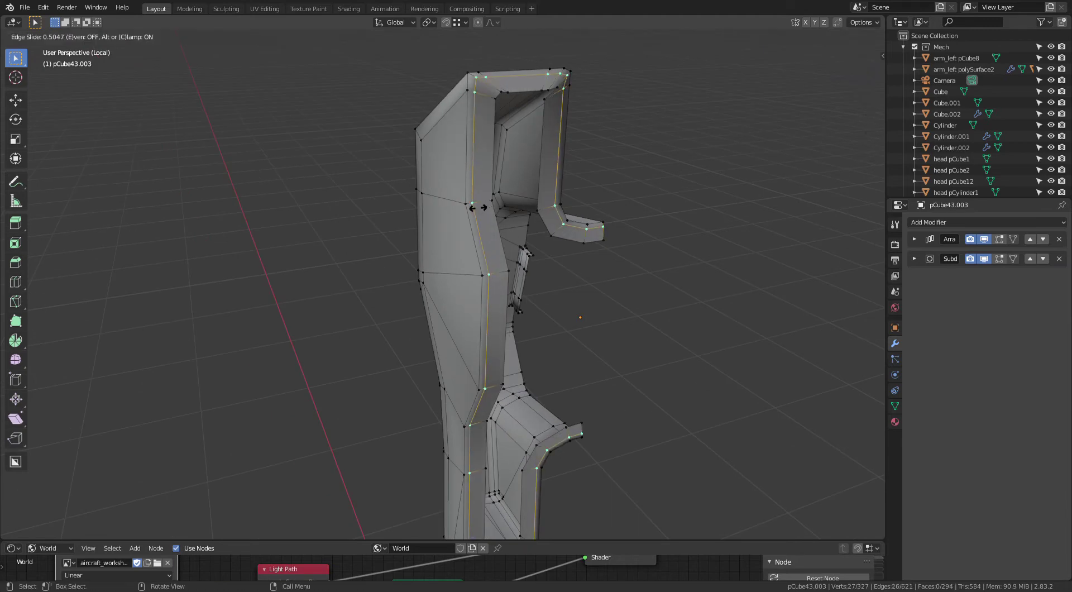
left_click(484, 210)
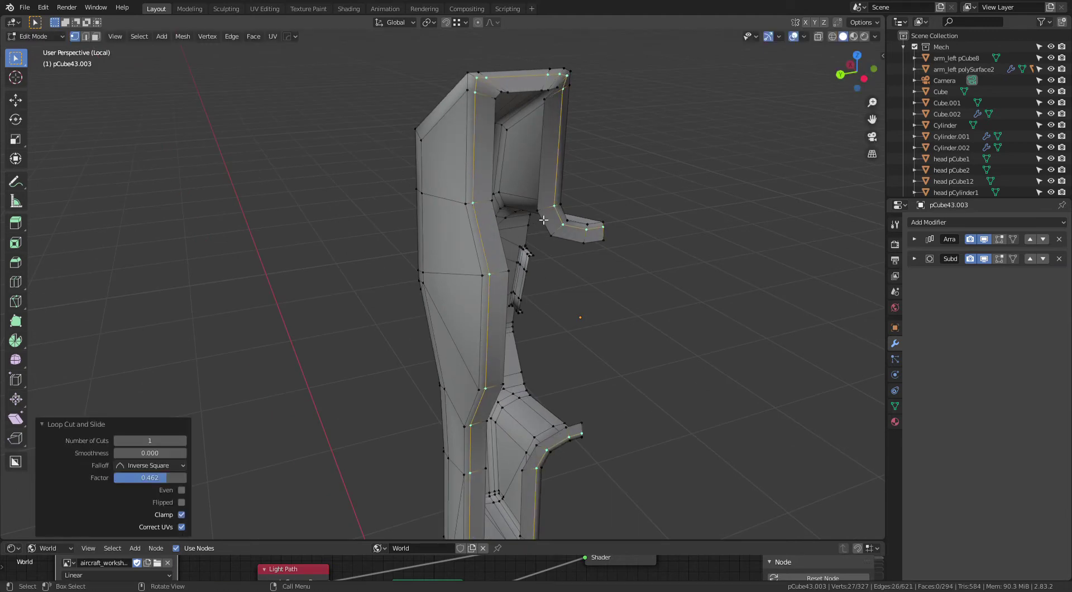
key("Tab")
mouse_move(576, 289)
middle_mouse_down()
mouse_move(587, 285)
mouse_move(561, 280)
mouse_move(549, 259)
mouse_move(537, 276)
mouse_move(514, 268)
mouse_move(486, 237)
mouse_move(433, 262)
mouse_move(455, 259)
middle_mouse_up()
key("Tab")
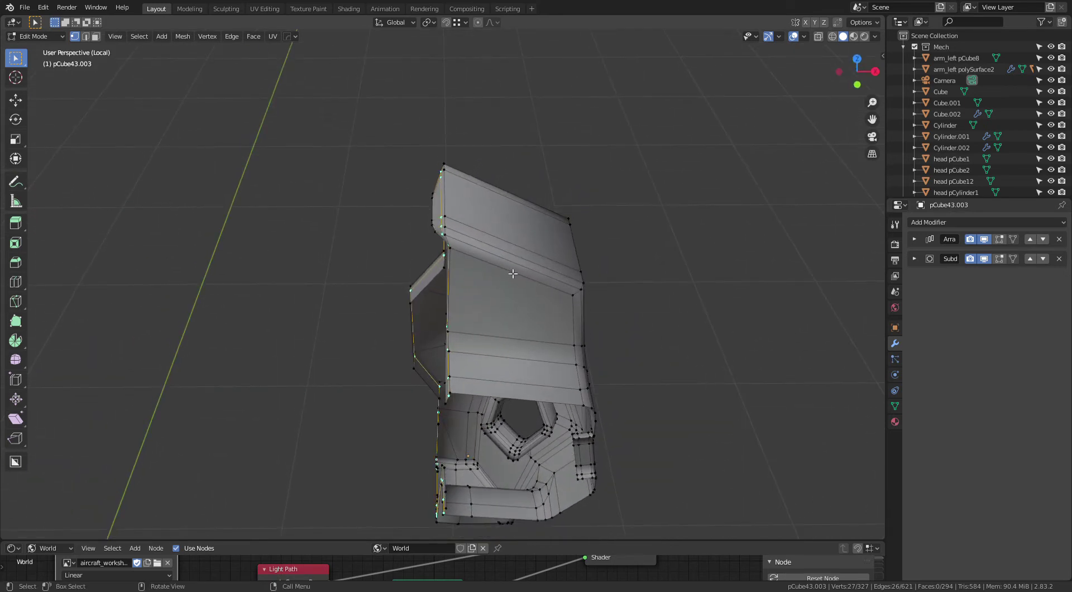
Step: Insert a second vertical edge loop and compare the smoothed result with the edit cage
key("ctrl+r")
left_click(518, 272)
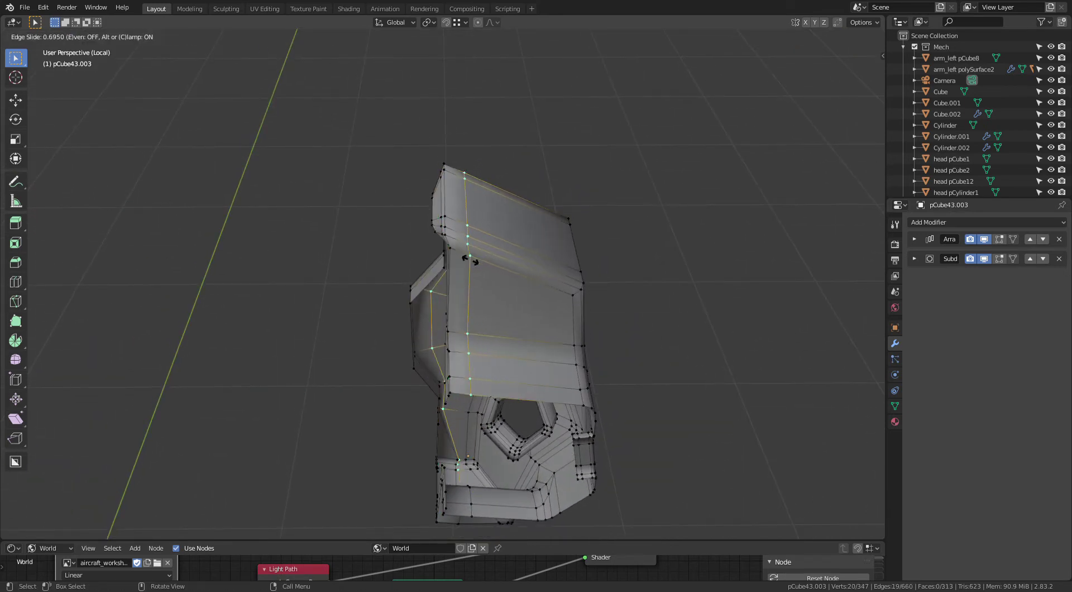
left_click(459, 264)
key("Tab")
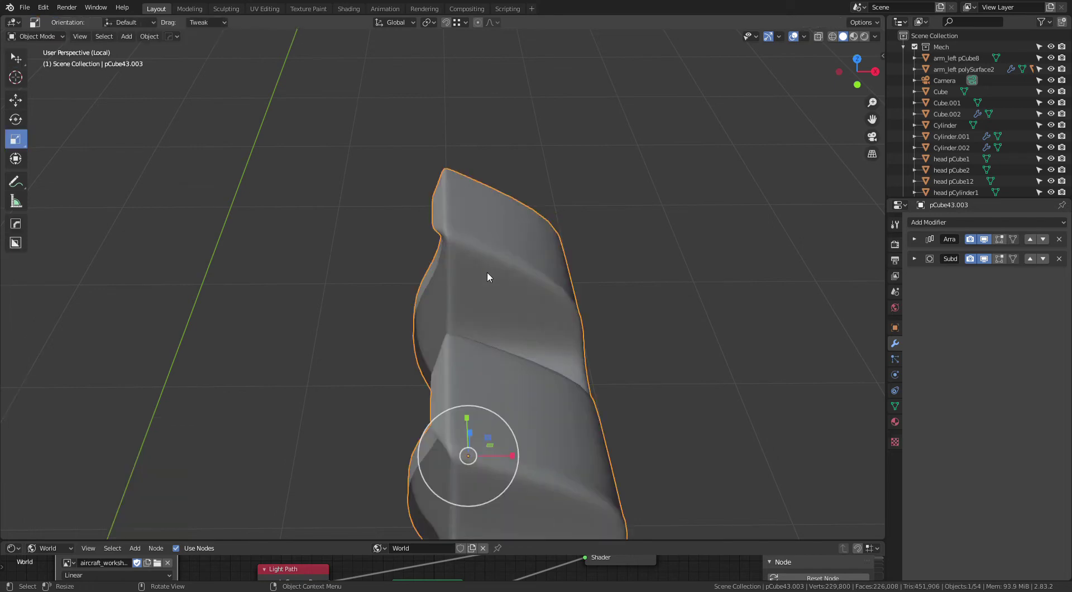
mouse_move(487, 271)
middle_mouse_down()
mouse_move(592, 273)
mouse_move(705, 226)
mouse_move(587, 295)
mouse_move(508, 372)
mouse_move(547, 257)
middle_mouse_up()
key("Tab")
mouse_move(553, 310)
middle_mouse_down()
mouse_move(534, 230)
mouse_move(566, 287)
mouse_move(553, 350)
middle_mouse_up()
key("Tab")
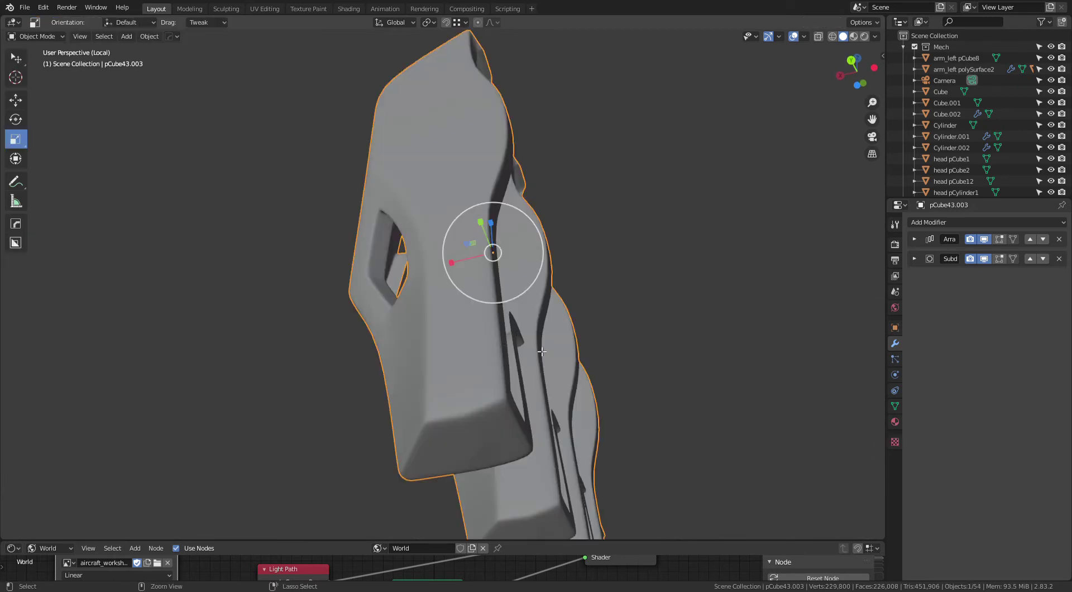
key("Tab")
key("Tab")
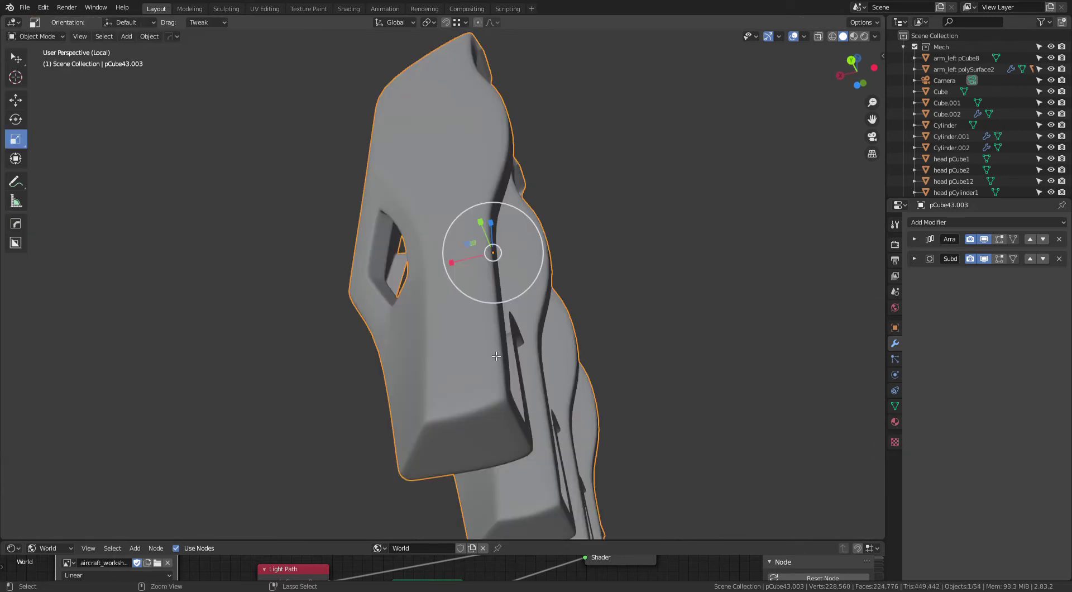
key("Tab")
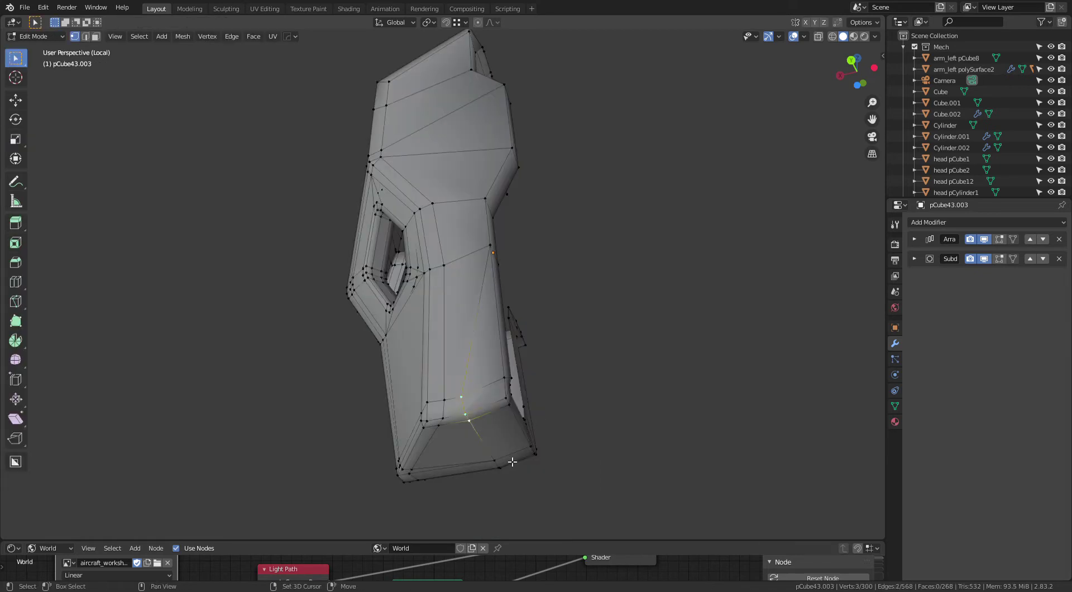
Step: Edge-slide the loop near the plate's bottom end to even its faces, then select another loop
mouse_move(506, 472)
middle_mouse_down()
mouse_move(416, 345)
mouse_move(515, 269)
middle_mouse_up()
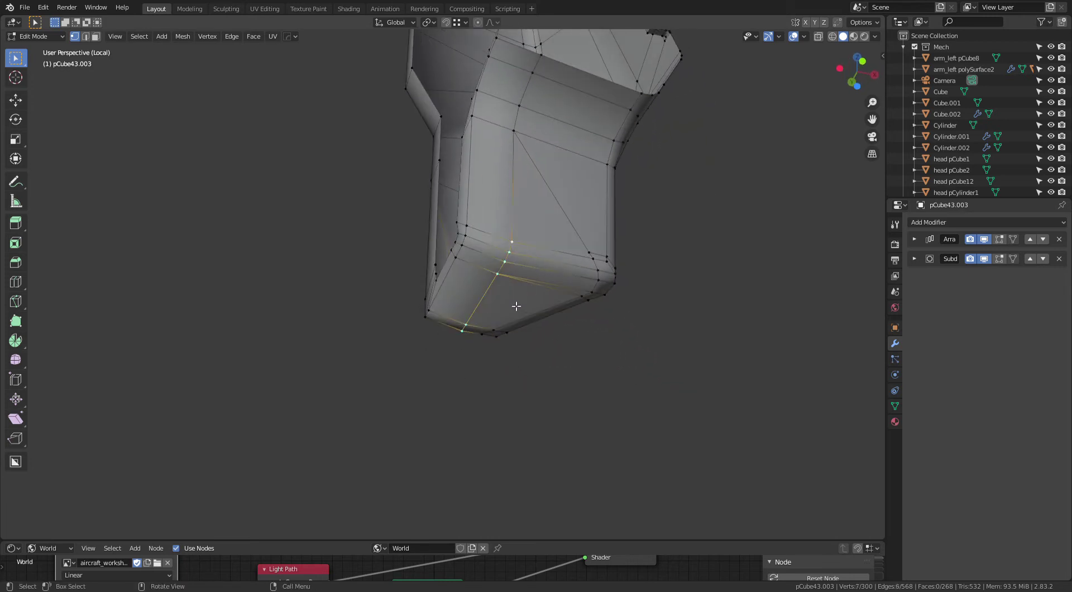
key("g")
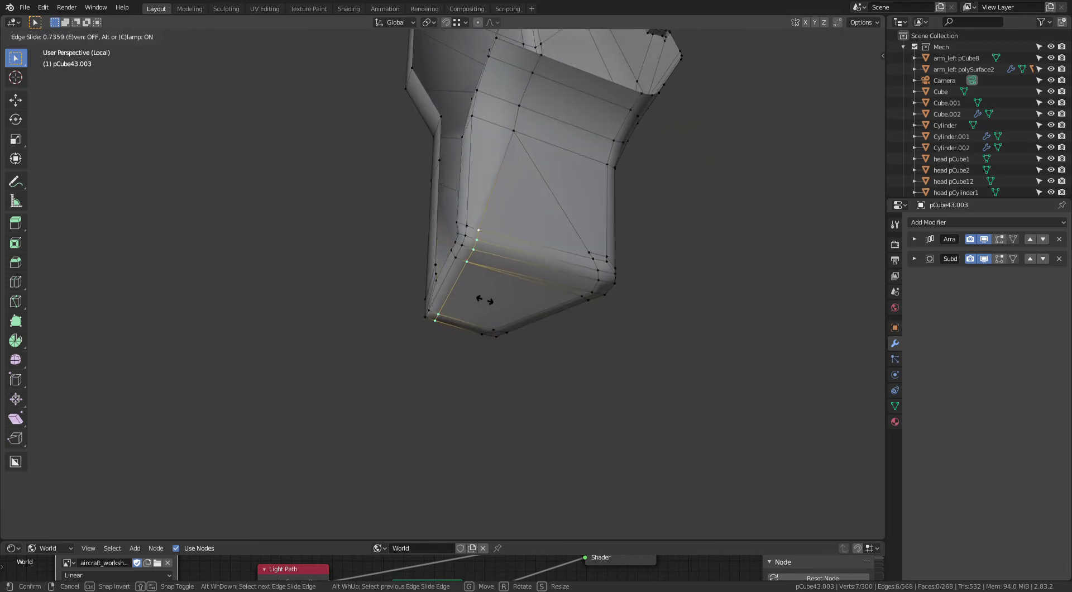
left_click(547, 353)
mouse_move(582, 381)
middle_mouse_down()
mouse_move(627, 343)
mouse_move(584, 363)
mouse_move(570, 388)
mouse_move(587, 356)
mouse_move(479, 307)
mouse_move(542, 302)
mouse_move(503, 357)
mouse_move(513, 385)
mouse_move(503, 426)
mouse_move(517, 312)
mouse_move(558, 212)
mouse_move(559, 229)
mouse_move(612, 269)
mouse_move(584, 201)
middle_mouse_up()
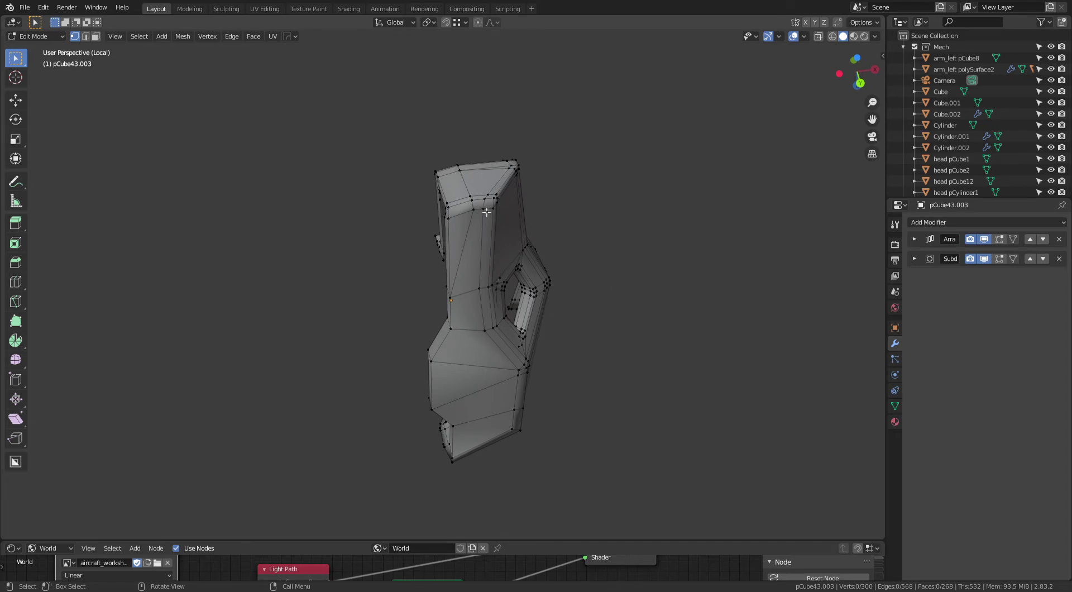
left_click(472, 174, "alt")
mouse_move(472, 175)
middle_mouse_down()
mouse_move(510, 105)
mouse_move(508, 187)
mouse_move(483, 184)
mouse_move(522, 313)
mouse_move(584, 287)
mouse_move(543, 278)
mouse_move(543, 260)
mouse_move(514, 351)
mouse_move(510, 302)
middle_mouse_up()
Step: Leave Local View, isolate the next arm plate piece, and select a vertical edge loop on it
key("KP_Divide")
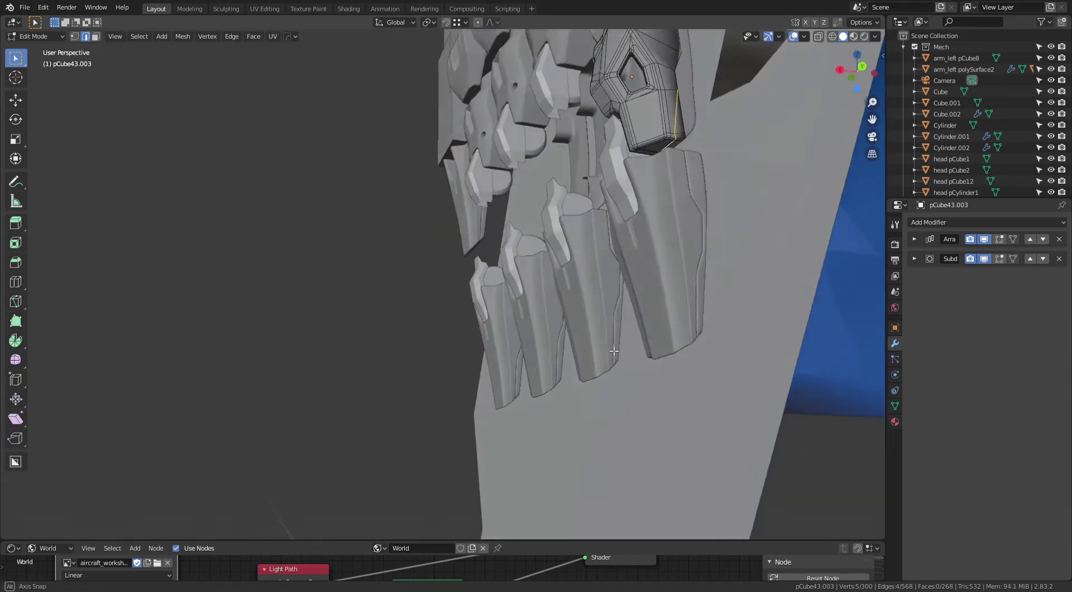
middle_click_drag(646, 342, 555, 357)
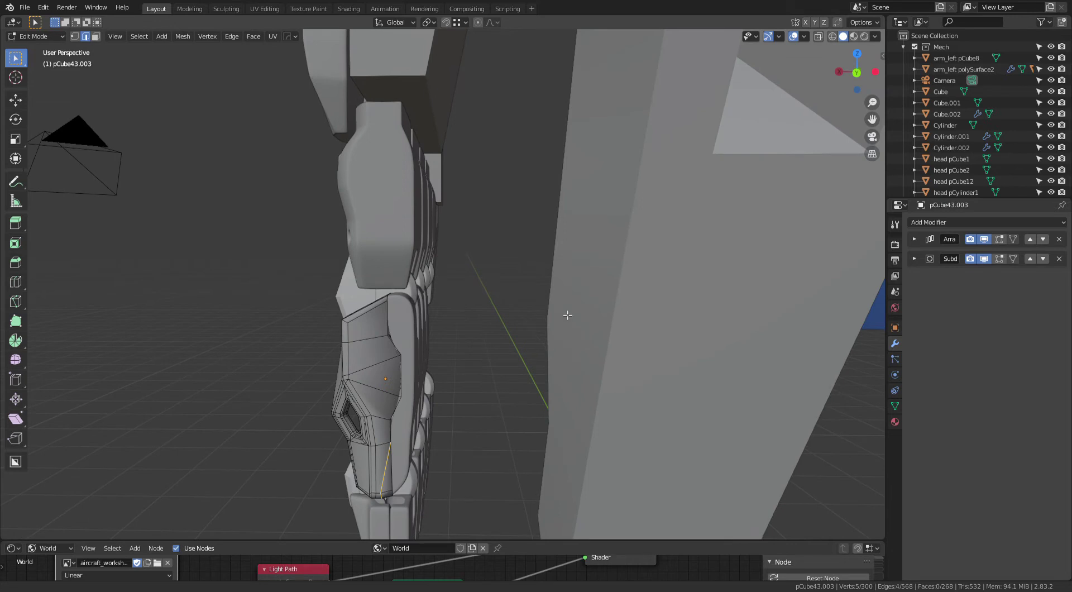
mouse_move(567, 315)
middle_mouse_down()
mouse_move(536, 340)
mouse_move(531, 329)
mouse_move(536, 343)
middle_mouse_up()
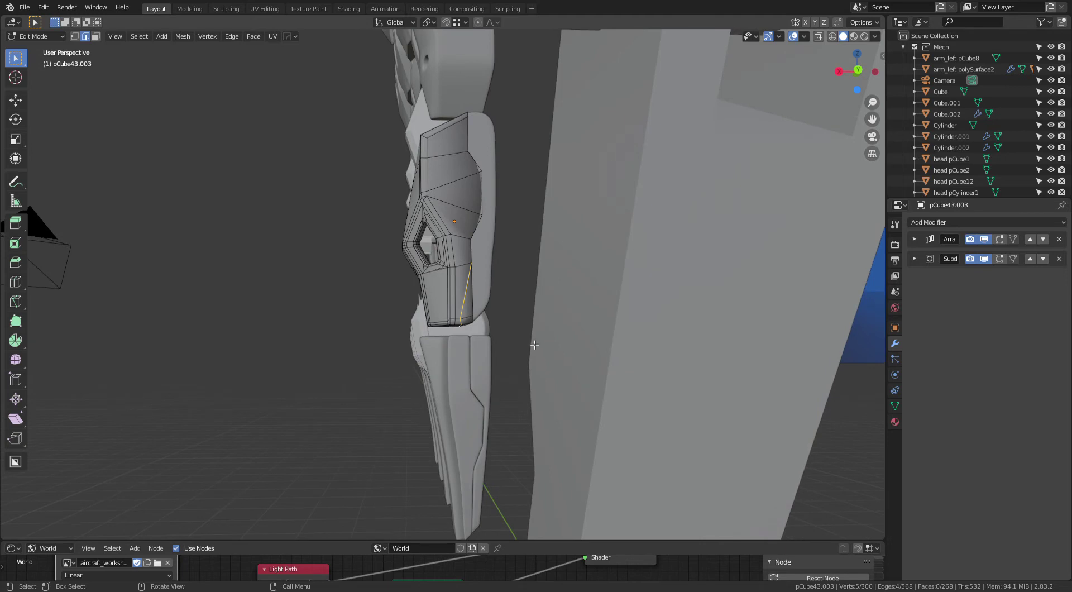
key("KP_Divide")
mouse_move(533, 351)
middle_mouse_down()
mouse_move(524, 233)
mouse_move(517, 240)
middle_mouse_up()
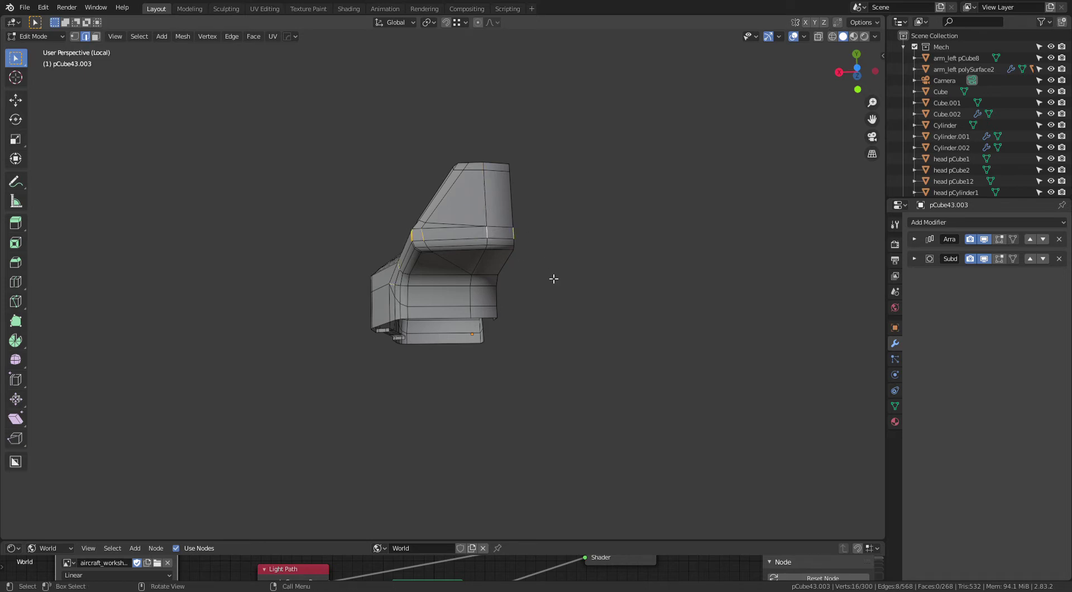
mouse_move(554, 279)
middle_mouse_down()
mouse_move(587, 273)
mouse_move(586, 298)
middle_mouse_up()
left_click(513, 212, "alt")
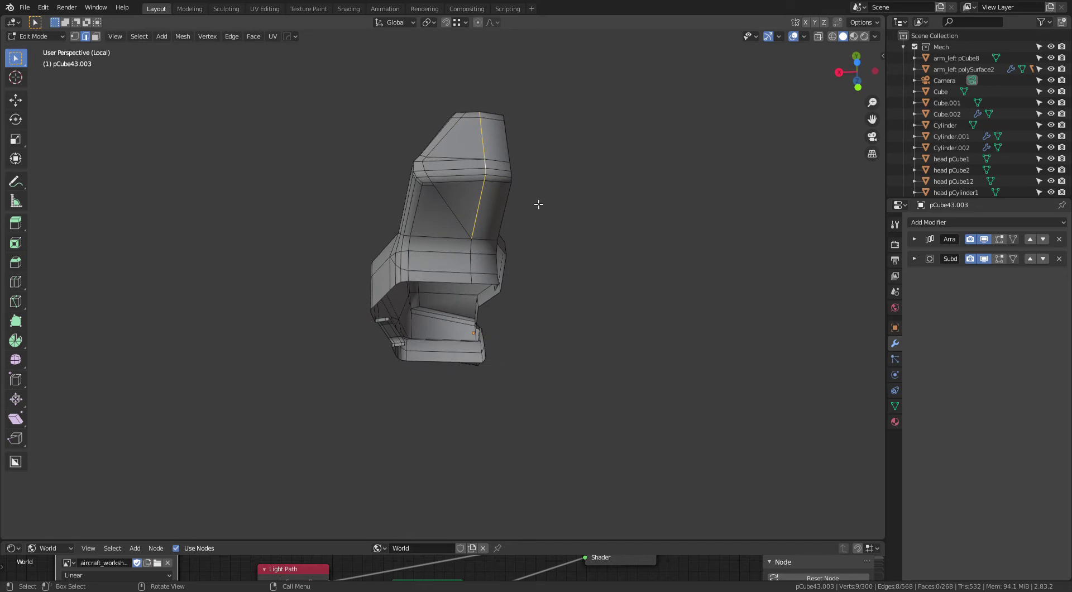
Step: Dissolve the selected edge loop and one more stray edge, leaving 259 faces
key("x")
left_click(507, 268)
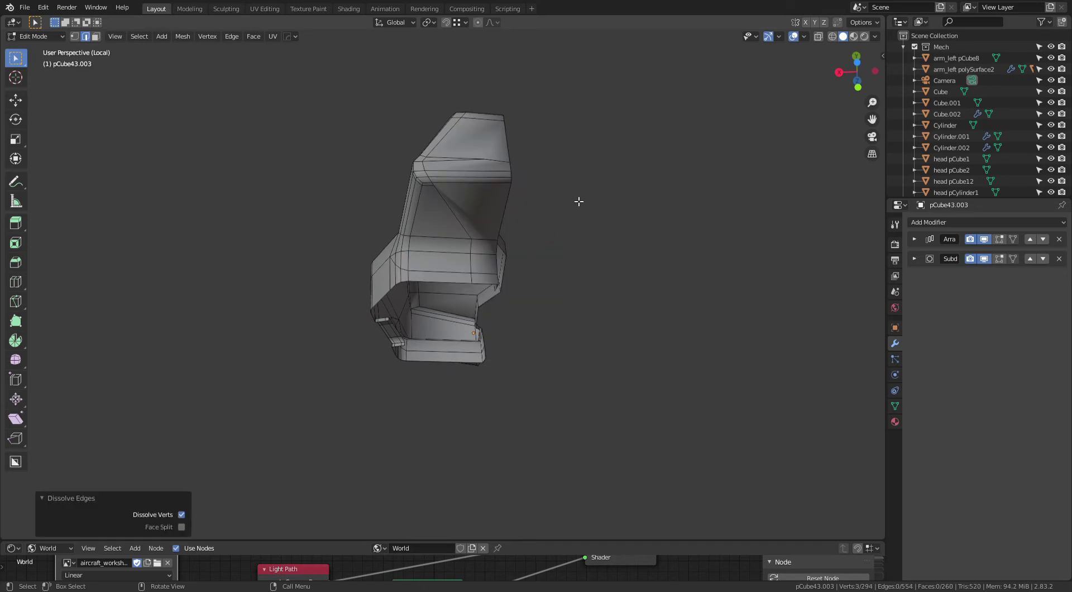
mouse_move(577, 201)
middle_mouse_down()
mouse_move(582, 173)
mouse_move(570, 221)
mouse_move(461, 242)
mouse_move(507, 263)
mouse_move(521, 247)
mouse_move(583, 255)
middle_mouse_up()
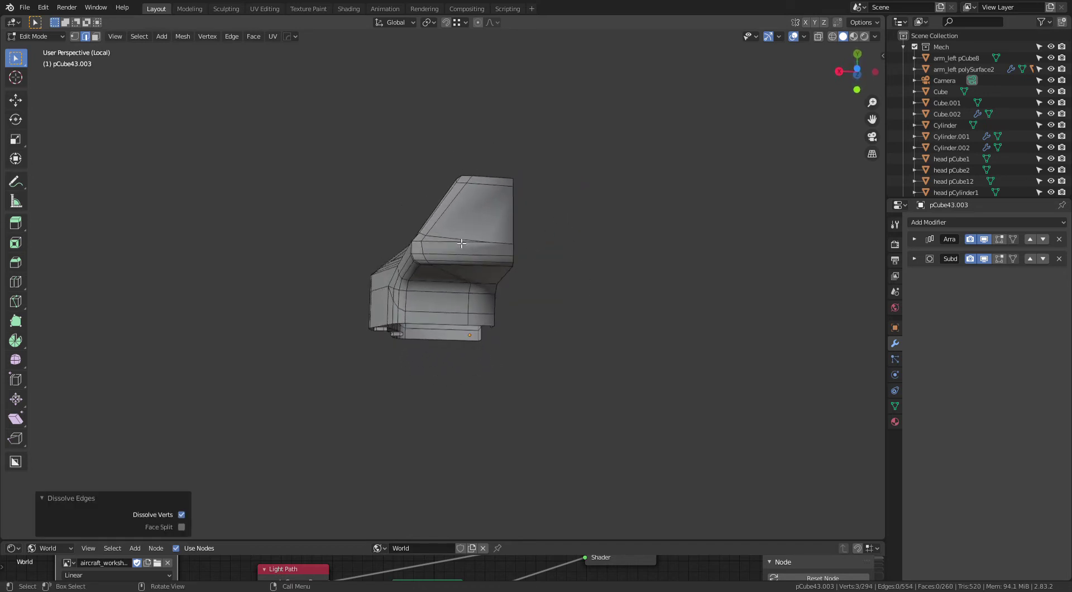
left_click(461, 242)
mouse_move(456, 357)
middle_mouse_down()
mouse_move(478, 343)
mouse_move(480, 318)
middle_mouse_up()
key("x")
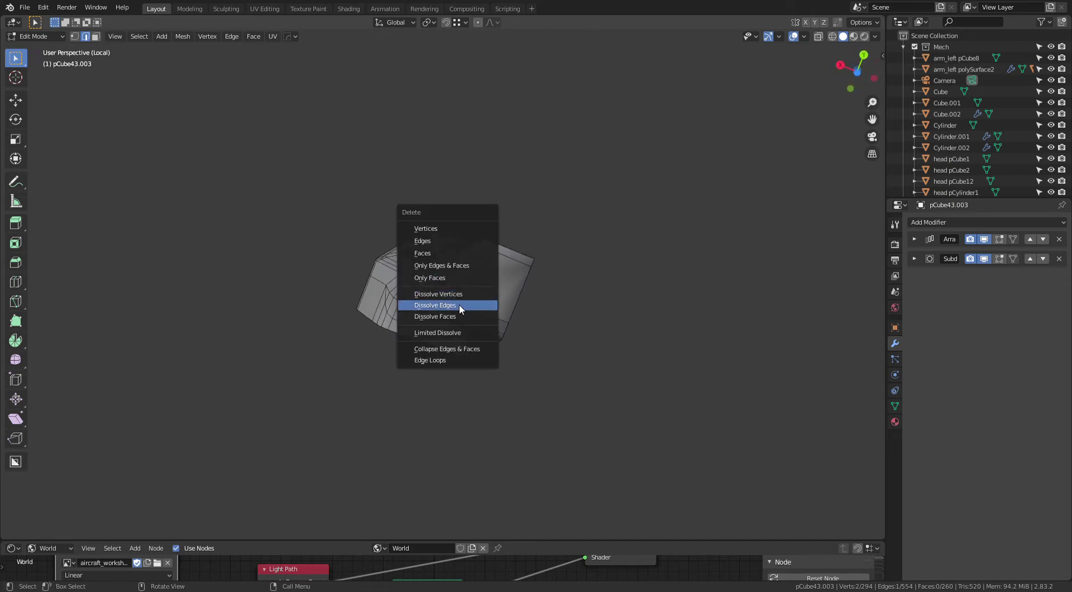
left_click(459, 304)
mouse_move(571, 257)
middle_mouse_down()
mouse_move(578, 283)
mouse_move(558, 268)
mouse_move(539, 277)
mouse_move(553, 263)
mouse_move(464, 308)
mouse_move(455, 369)
mouse_move(584, 271)
mouse_move(509, 340)
mouse_move(516, 317)
middle_mouse_up()
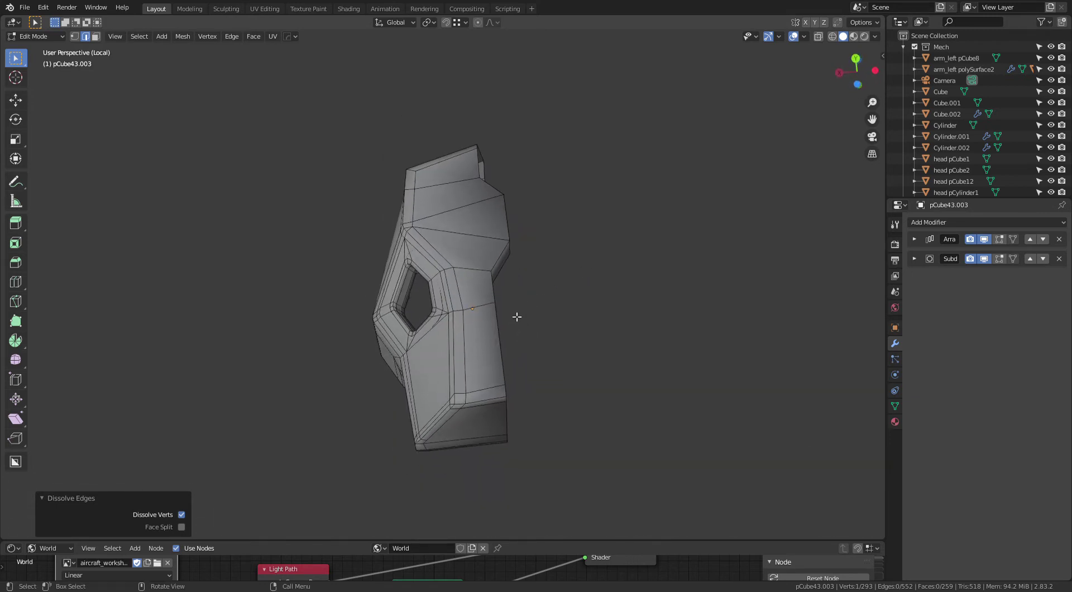
Step: Cut a new edge loop down the plate and confirm its position
left_click(487, 312)
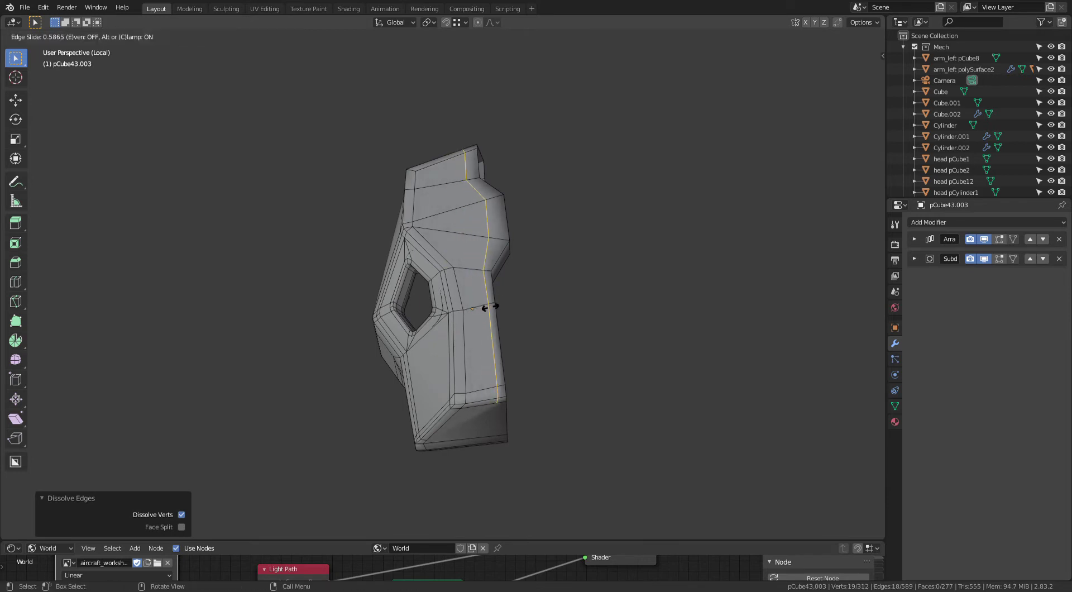
left_click(496, 312)
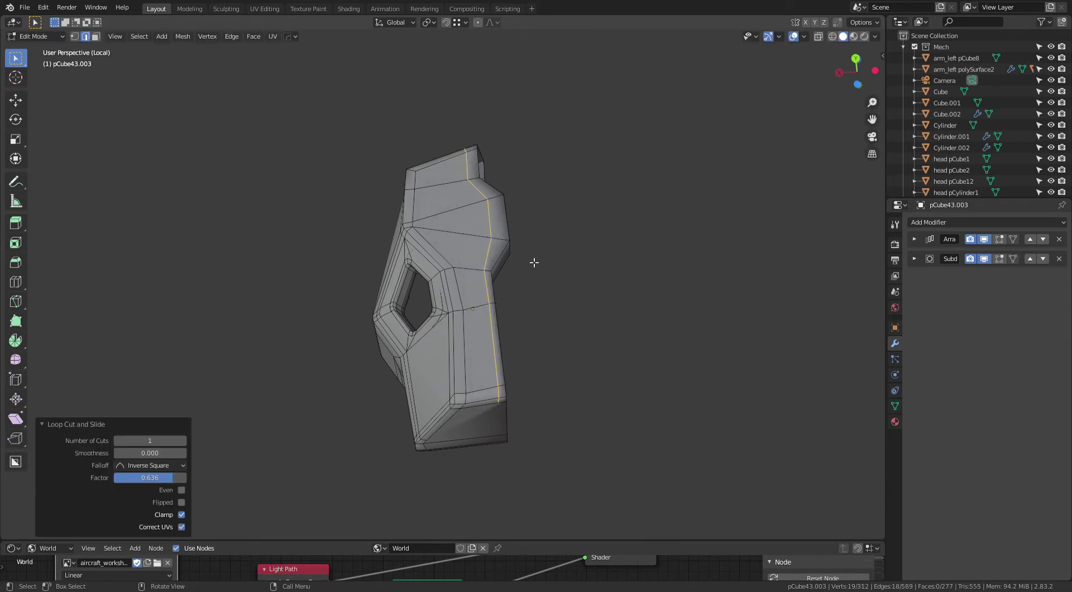
mouse_move(535, 263)
middle_mouse_down()
mouse_move(527, 292)
mouse_move(550, 395)
mouse_move(512, 213)
middle_mouse_up()
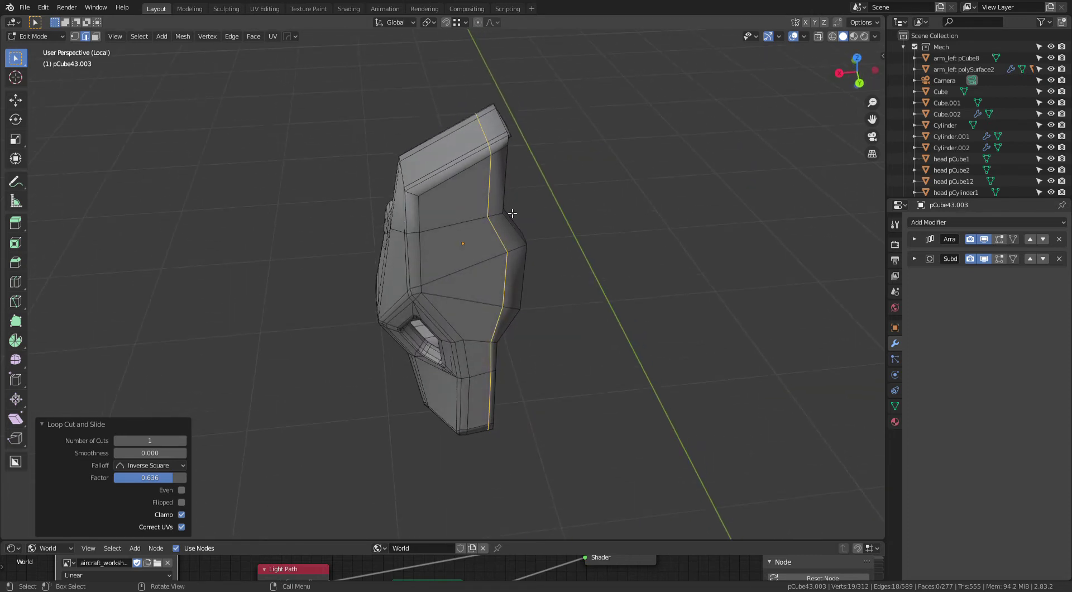
middle_click_drag(519, 283, 523, 241)
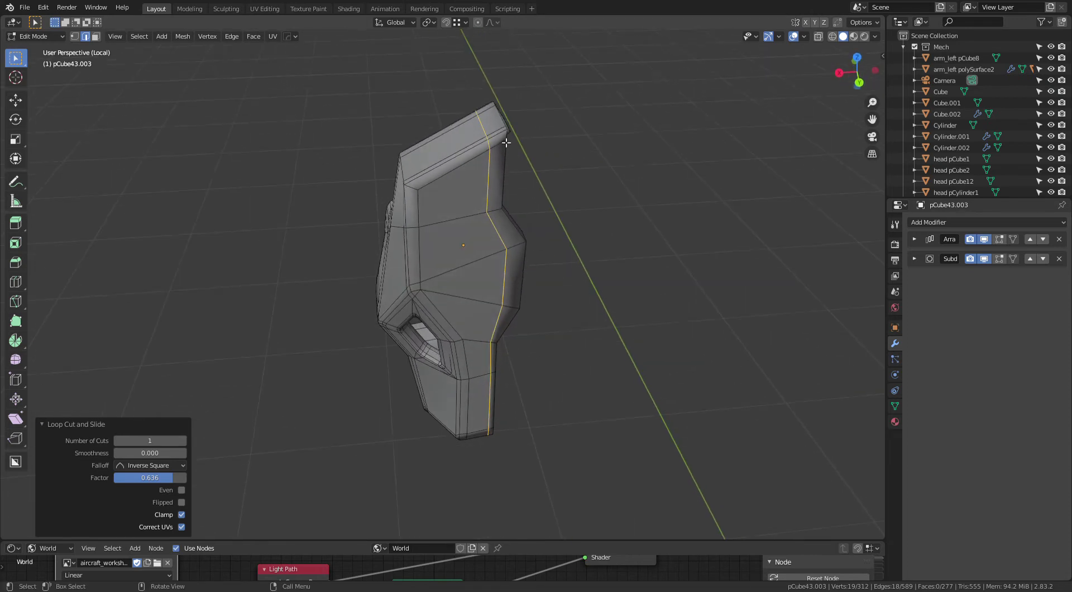
Step: In vertex mode, slide the selected vertices and edges to tidy the upper section
key("1")
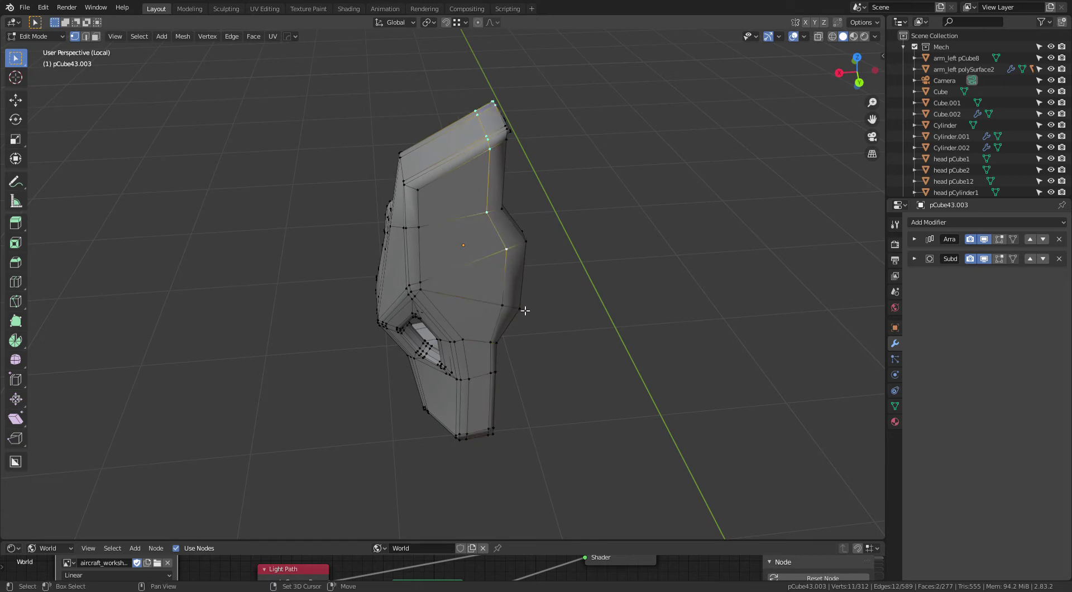
mouse_move(512, 331)
middle_mouse_down()
mouse_move(561, 295)
mouse_move(735, 241)
mouse_move(491, 177)
middle_mouse_up()
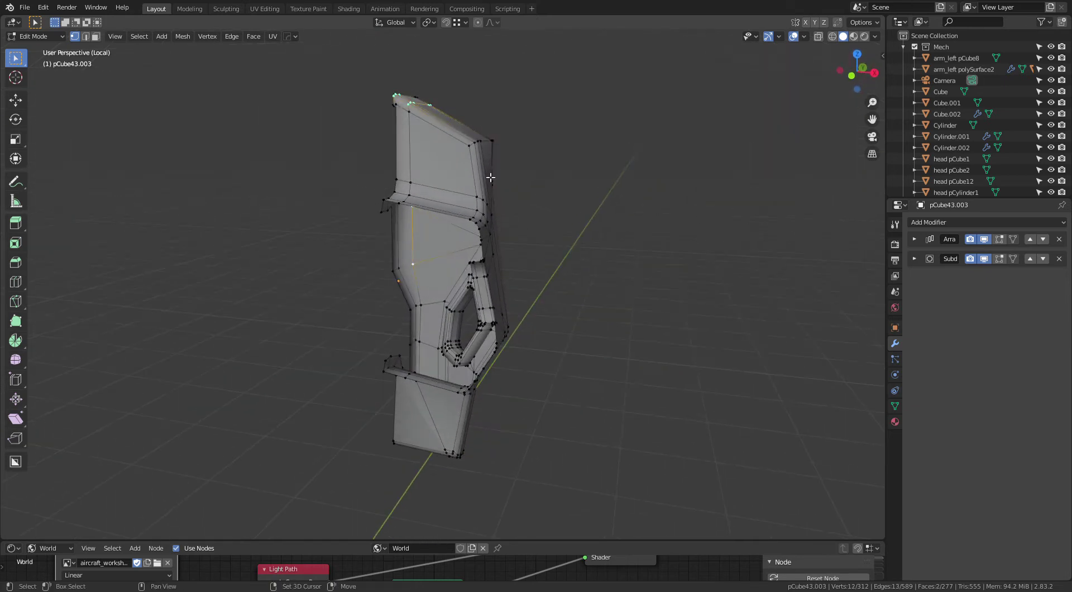
mouse_move(413, 119)
middle_mouse_down()
mouse_move(417, 208)
mouse_move(457, 236)
middle_mouse_up()
left_click(423, 229, "shift")
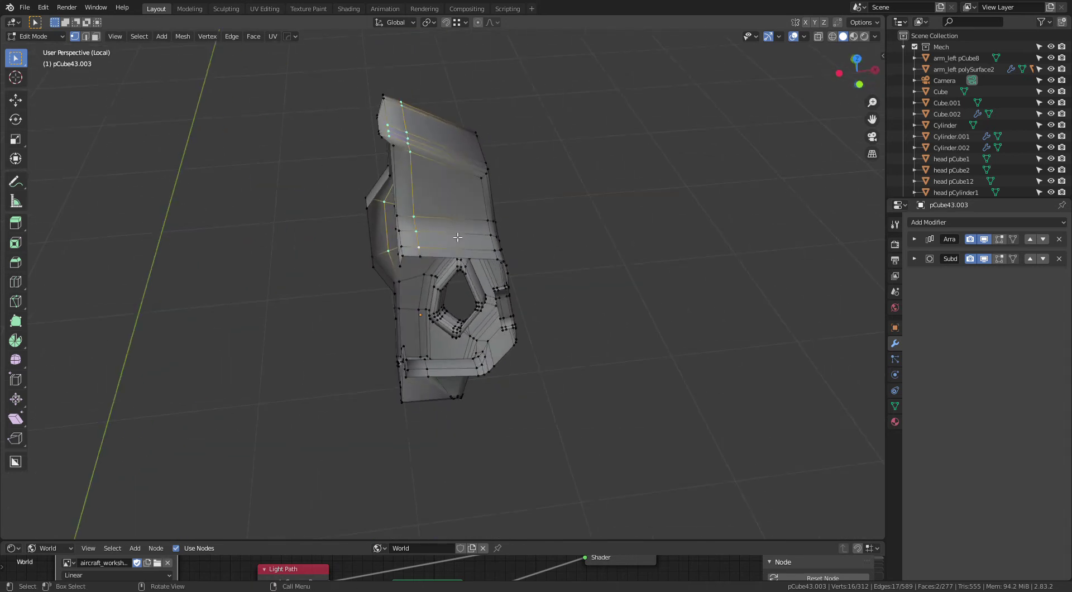
key("shift+v")
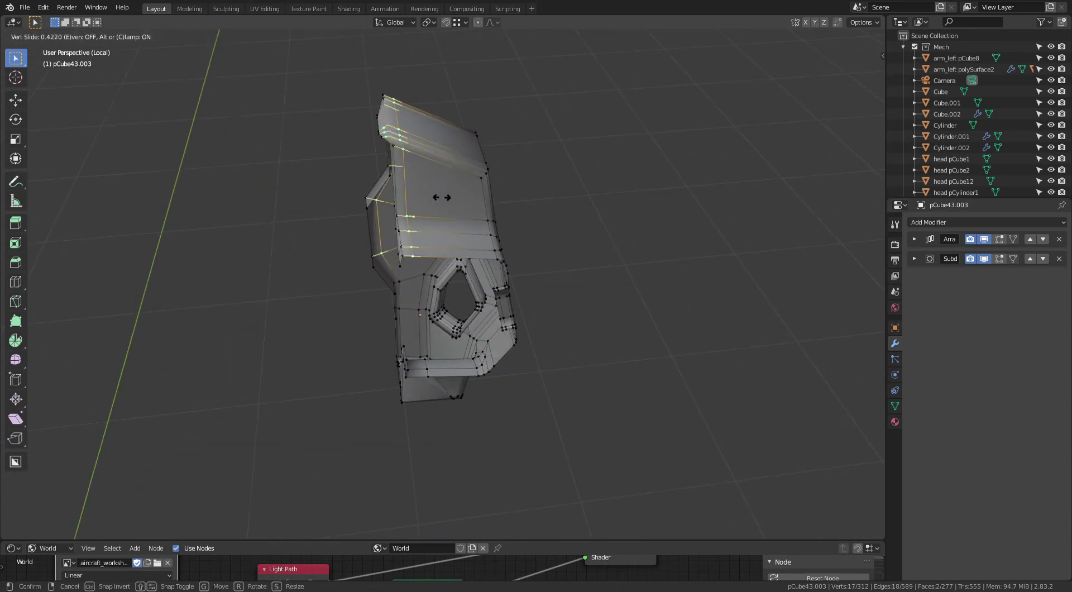
left_click(449, 197)
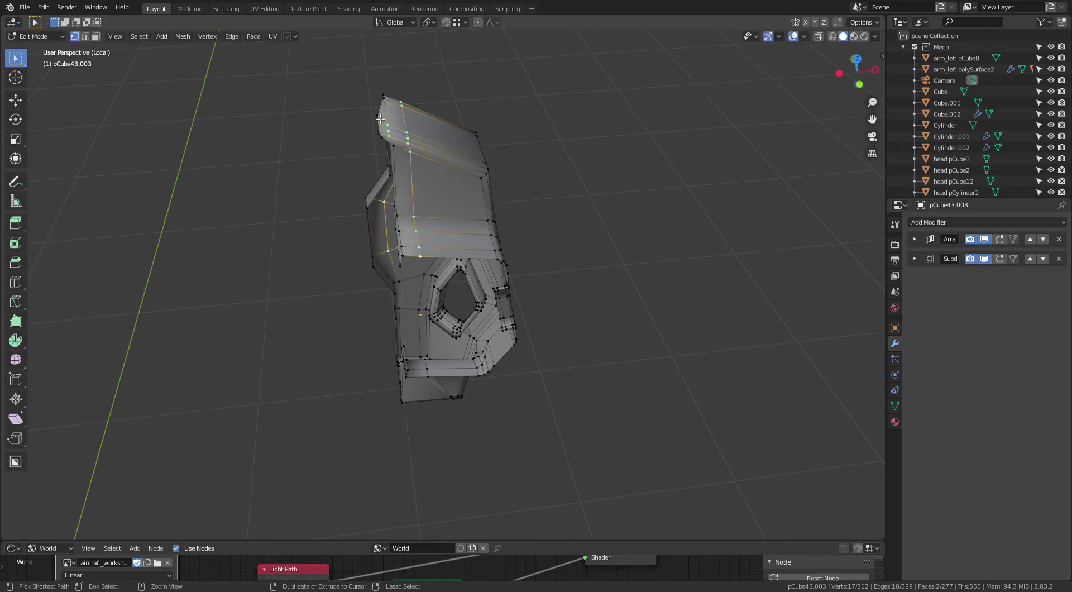
key("g")
key("g")
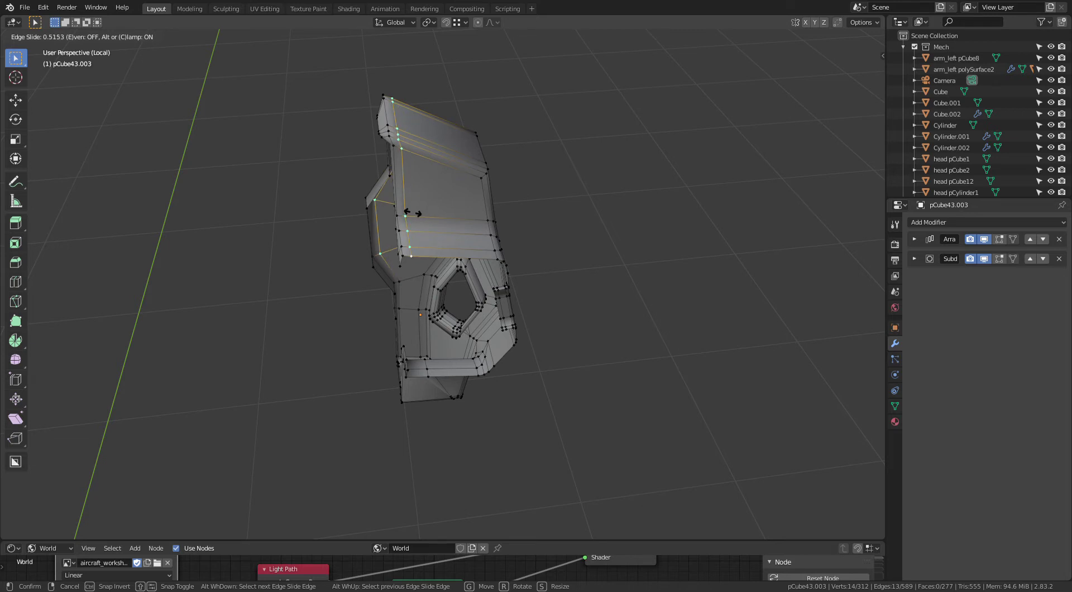
left_click(416, 216)
mouse_move(516, 269)
middle_mouse_down()
mouse_move(740, 211)
mouse_move(565, 343)
mouse_move(548, 374)
mouse_move(541, 316)
mouse_move(555, 230)
mouse_move(533, 290)
middle_mouse_up()
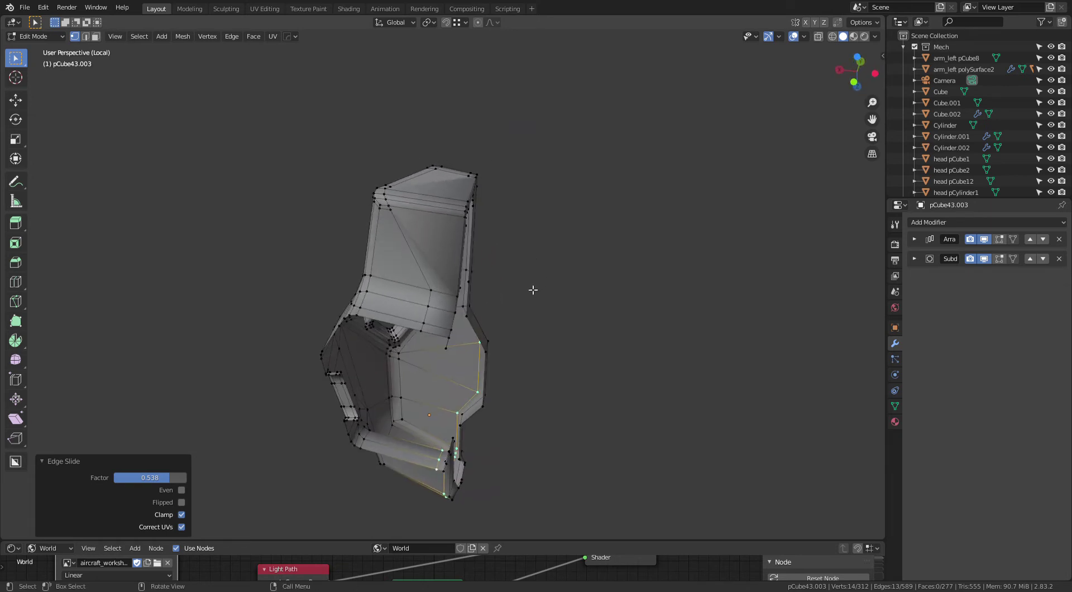
Step: Add two edge loops around the plate's upper ring
left_click(453, 301)
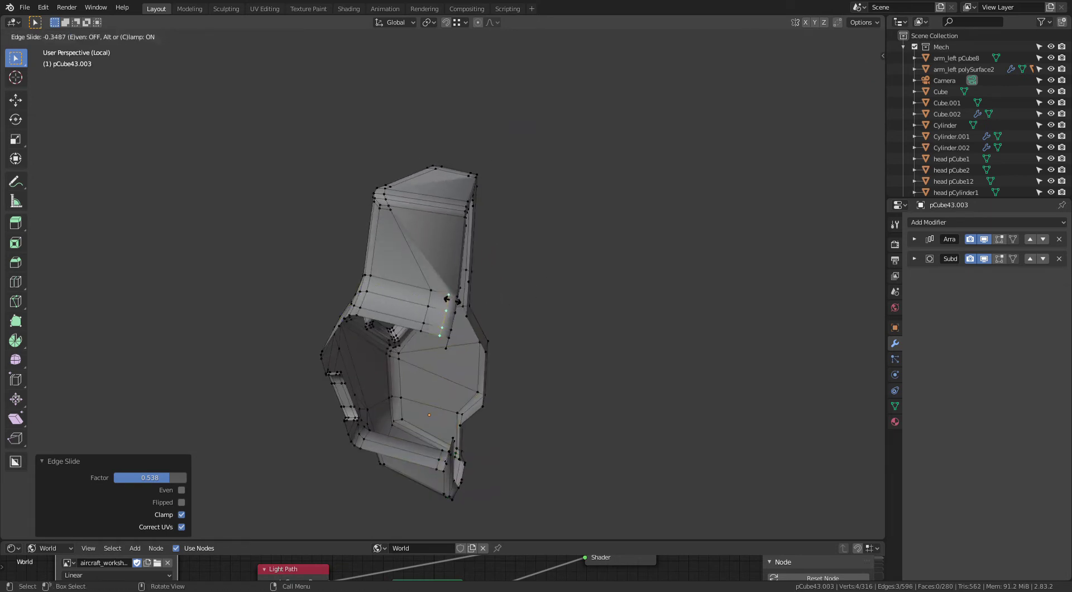
left_click(457, 304)
middle_click_drag(475, 276, 468, 272)
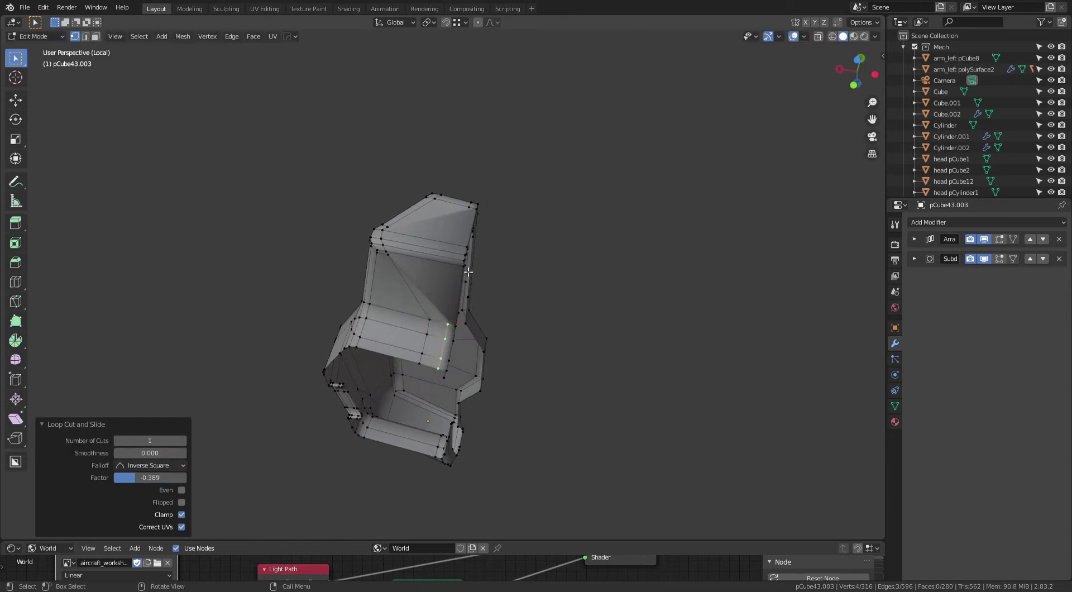
left_click(441, 257)
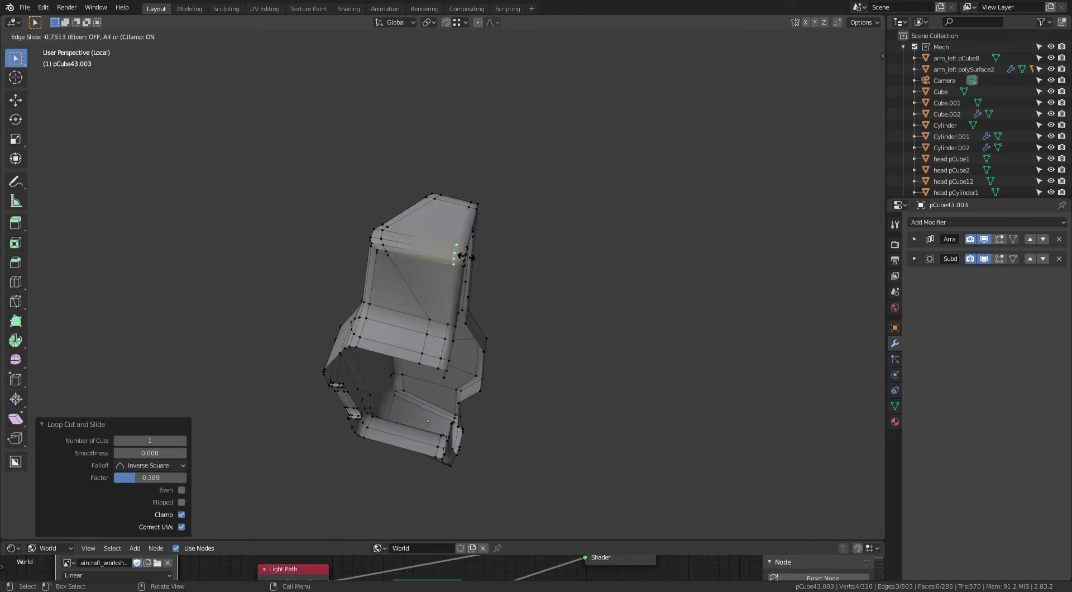
left_click(464, 256)
Step: Edge-slide the selected loop sideways into a better position, then clear the selection
left_click(469, 207)
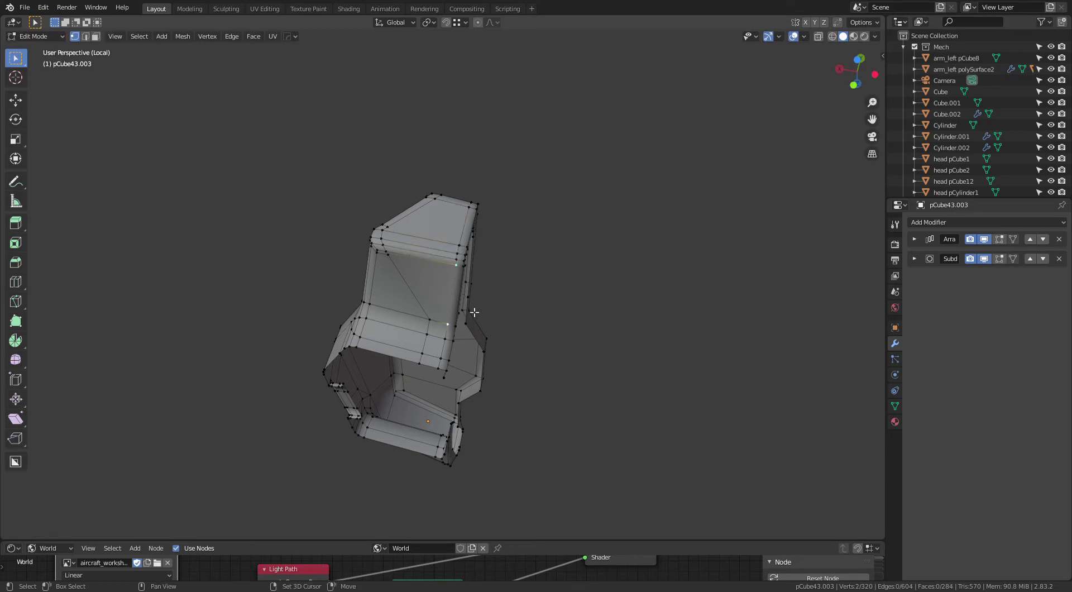
mouse_move(515, 352)
middle_mouse_down()
mouse_move(522, 386)
mouse_move(531, 294)
mouse_move(535, 338)
mouse_move(528, 302)
mouse_move(541, 338)
mouse_move(532, 318)
mouse_move(627, 330)
mouse_move(591, 367)
mouse_move(575, 335)
middle_mouse_up()
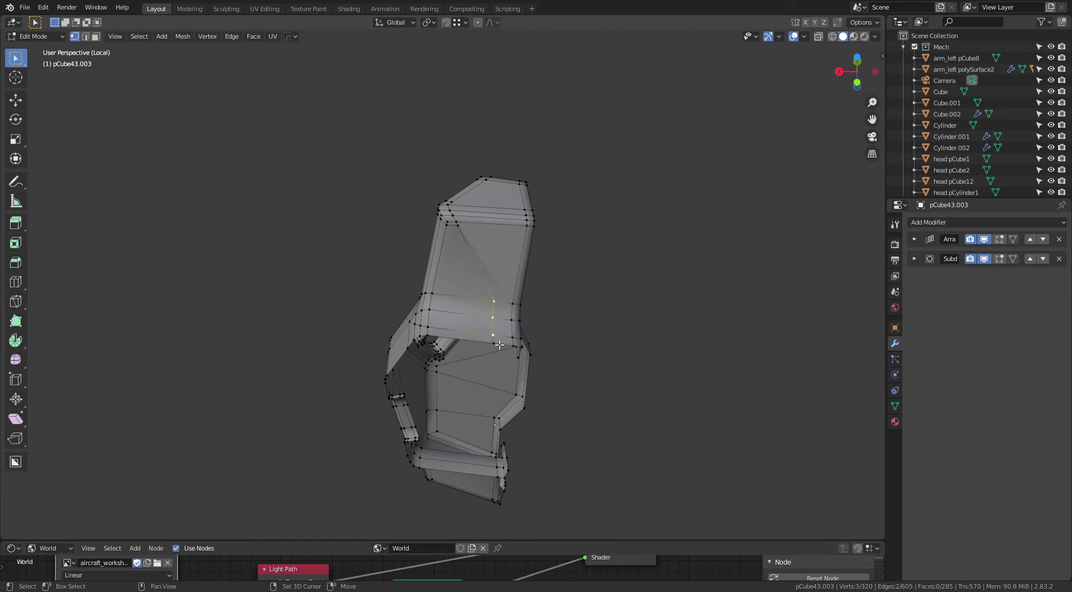
key("g")
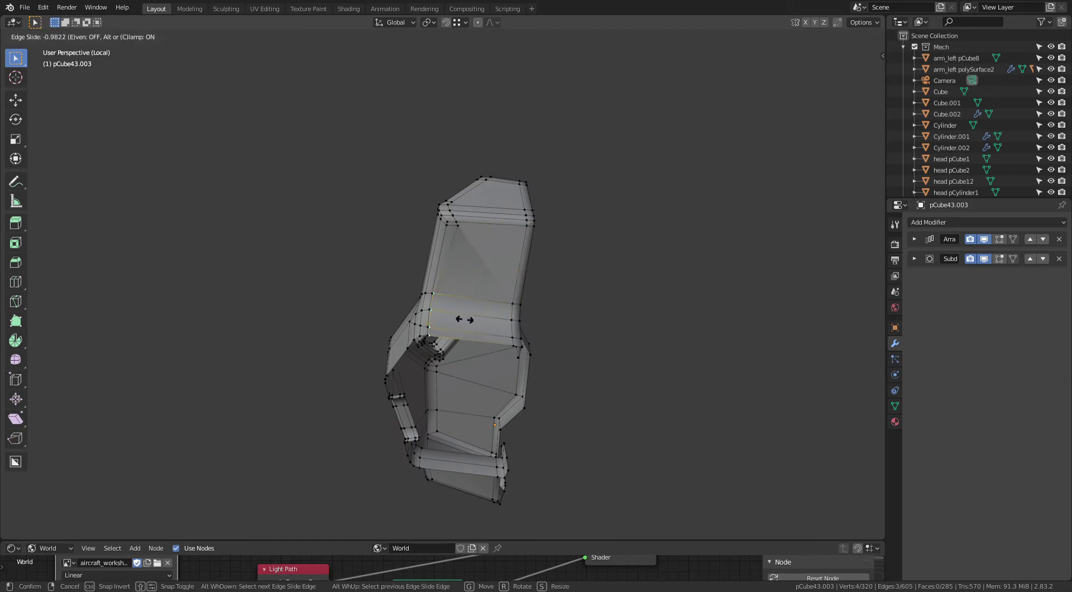
left_click(471, 321)
left_click(570, 249)
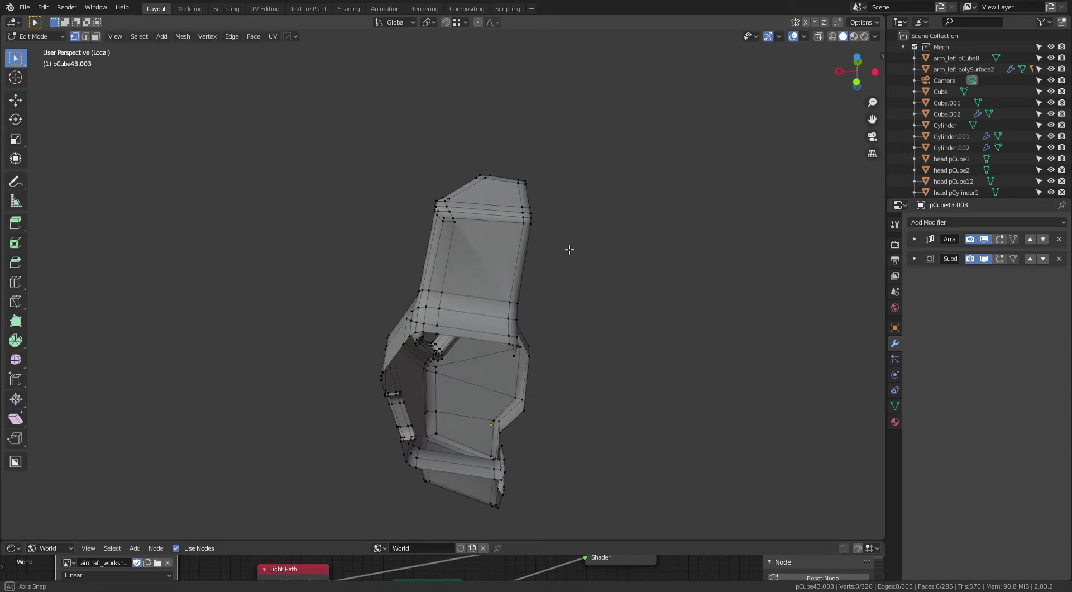
mouse_move(569, 249)
middle_mouse_down()
mouse_move(608, 251)
mouse_move(582, 230)
mouse_move(523, 232)
mouse_move(625, 223)
mouse_move(675, 232)
mouse_move(615, 227)
mouse_move(567, 279)
mouse_move(618, 233)
mouse_move(472, 218)
middle_mouse_up()
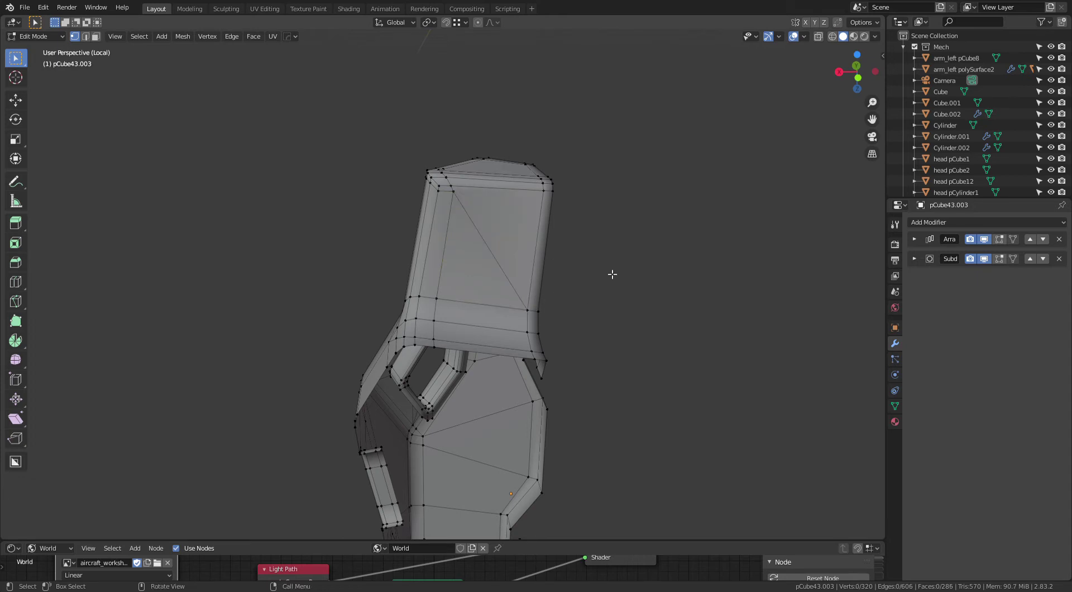
Step: Preview the smoothed plate in Object Mode, then return to Edit Mode
mouse_move(613, 274)
middle_mouse_down()
mouse_move(599, 257)
mouse_move(592, 287)
mouse_move(639, 287)
mouse_move(614, 270)
mouse_move(645, 297)
mouse_move(709, 270)
mouse_move(652, 263)
mouse_move(598, 311)
mouse_move(550, 311)
mouse_move(512, 283)
mouse_move(598, 263)
mouse_move(558, 299)
mouse_move(573, 307)
mouse_move(663, 282)
mouse_move(512, 294)
mouse_move(571, 316)
mouse_move(567, 288)
mouse_move(534, 333)
mouse_move(622, 353)
mouse_move(572, 355)
mouse_move(558, 313)
mouse_move(640, 256)
mouse_move(575, 260)
mouse_move(619, 208)
middle_mouse_up()
key("Tab")
scroll(606, 278, "up", 3)
key("Tab")
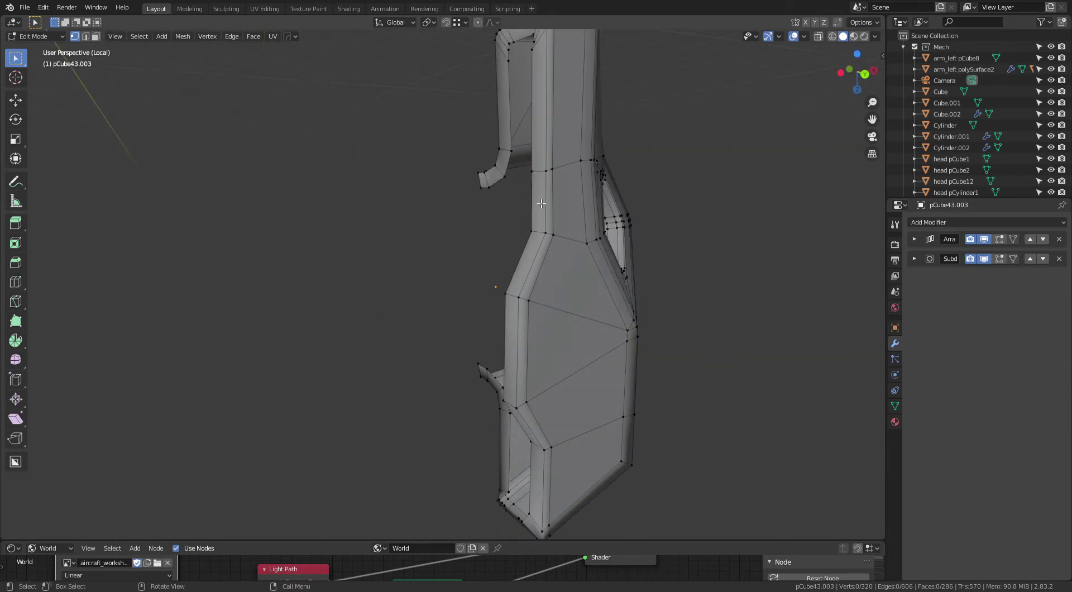
Step: Path-select the four short edges along the plate's outer side and start a bevel
mouse_move(560, 229)
middle_mouse_down()
mouse_move(684, 242)
mouse_move(593, 227)
mouse_move(554, 251)
mouse_move(560, 299)
mouse_move(647, 299)
mouse_move(592, 275)
middle_mouse_up()
left_click(552, 226, "ctrl")
left_click(592, 275, "ctrl")
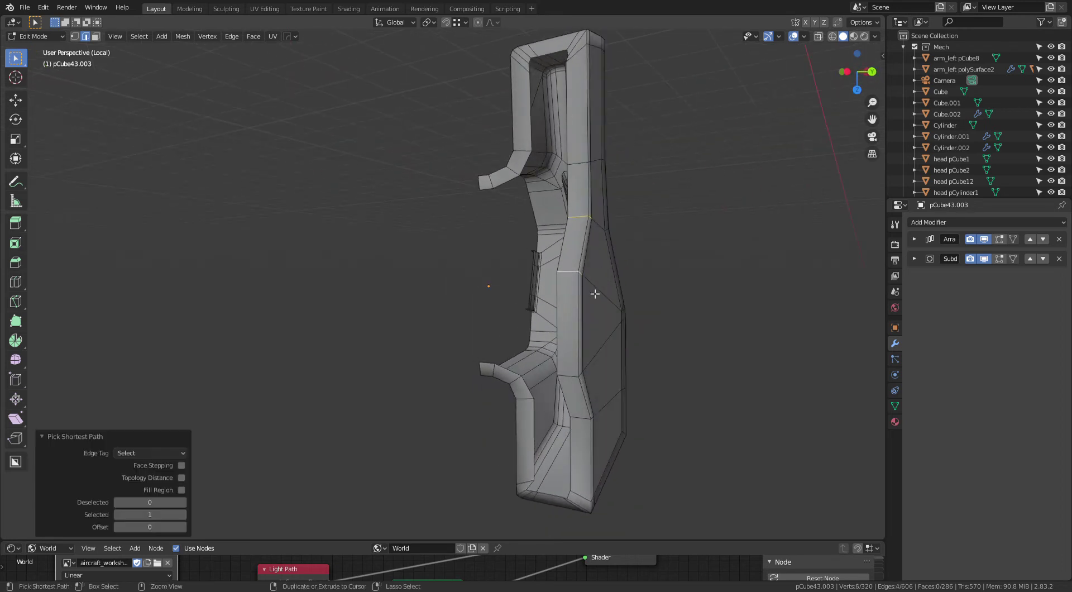
left_click(579, 377, "ctrl")
mouse_move(585, 425)
middle_mouse_down()
mouse_move(567, 407)
mouse_move(566, 328)
mouse_move(548, 390)
mouse_move(618, 340)
mouse_move(713, 327)
mouse_move(717, 339)
mouse_move(771, 340)
mouse_move(569, 335)
mouse_move(536, 290)
middle_mouse_up()
left_click(573, 394, "ctrl")
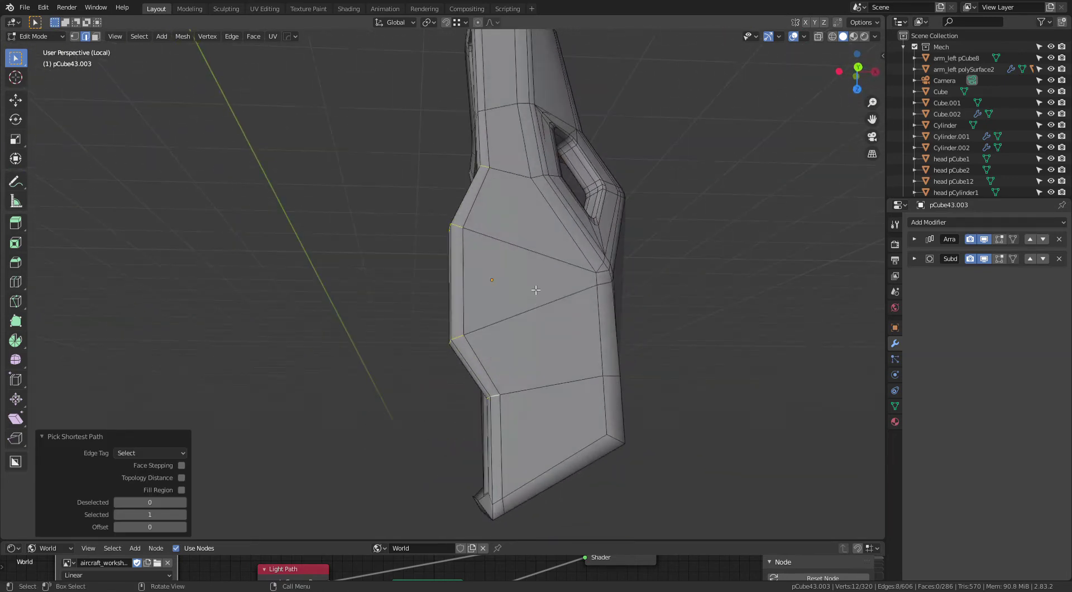
key("ctrl+b")
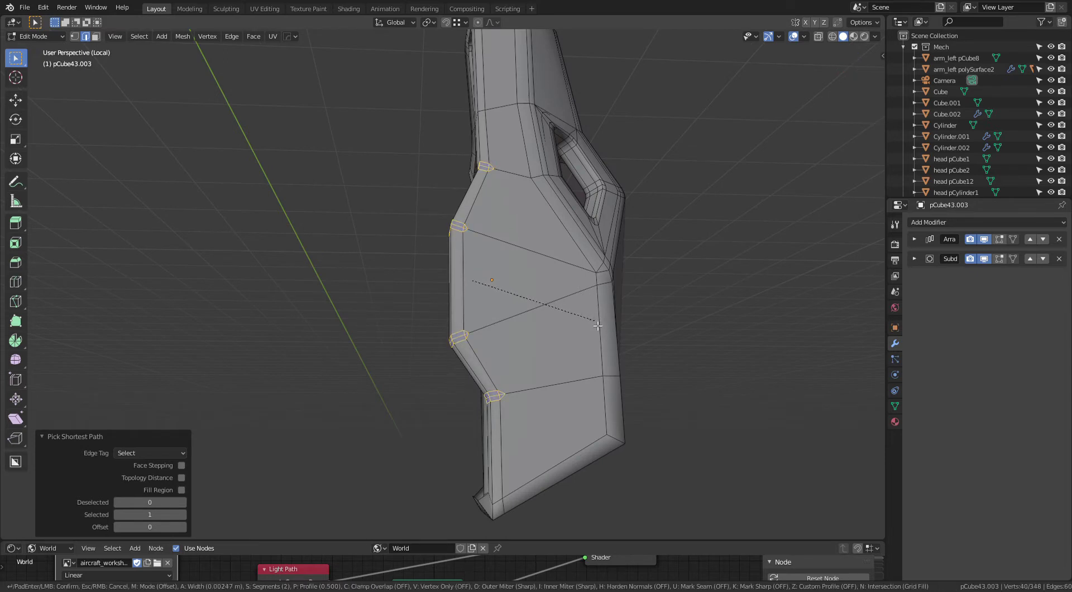
Step: Confirm the two-segment bevel and merge the doubled vertices At Last
left_click(598, 325)
key("1")
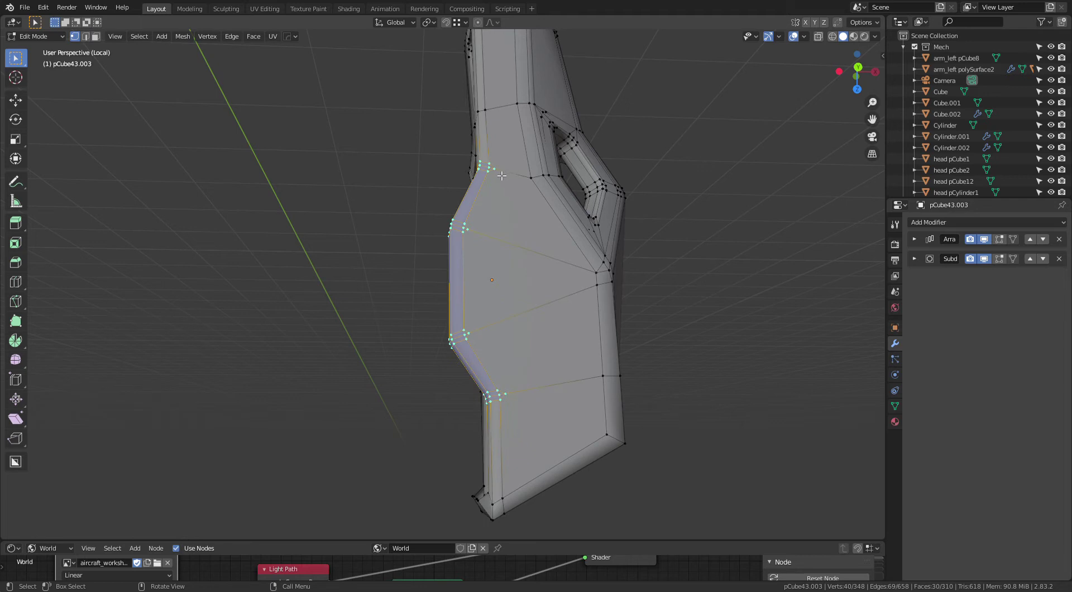
key("m")
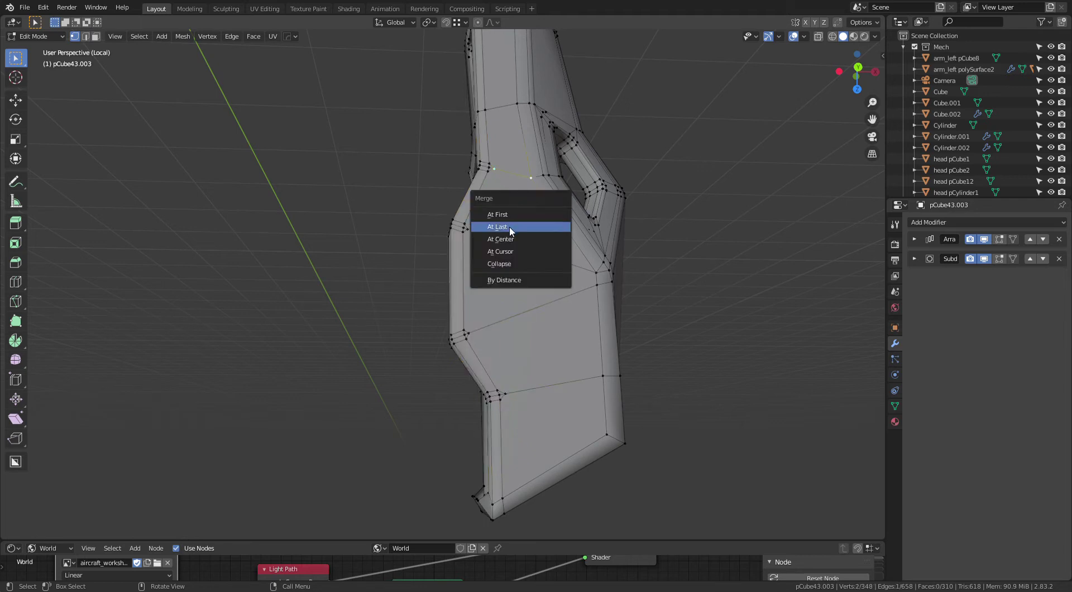
left_click(510, 226)
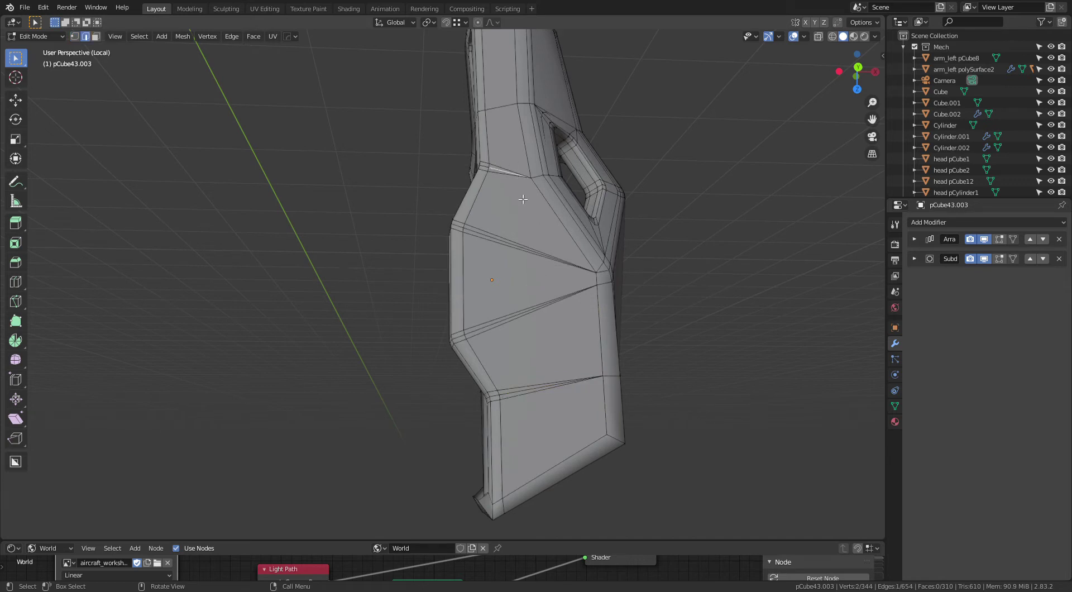
Step: Dissolve the leftover diagonal edges and preview the subdivided plate
left_click(478, 238, "ctrl")
key("ctrl+z")
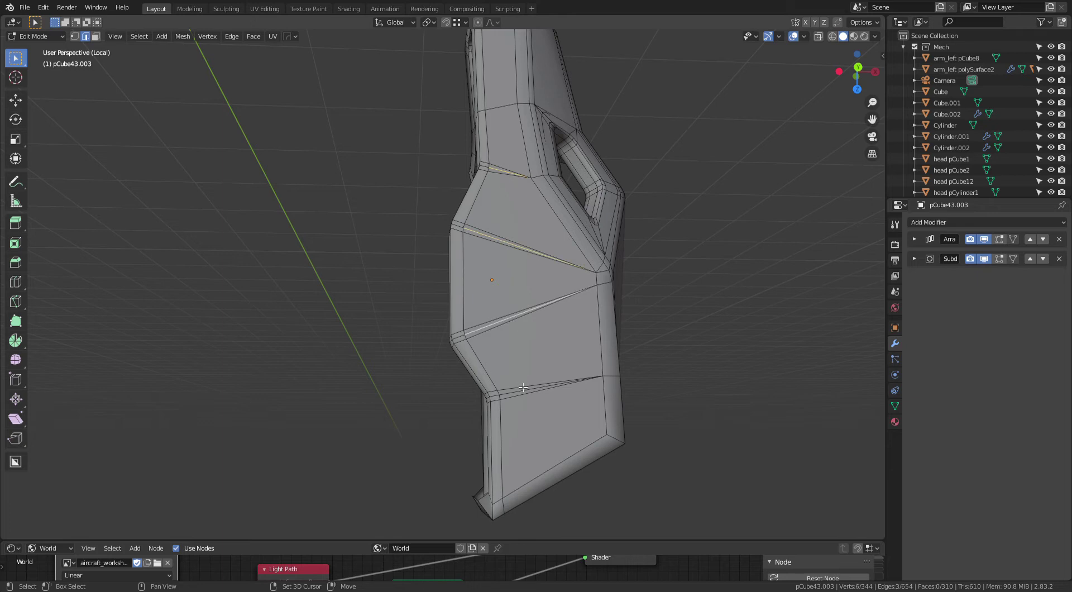
key("x")
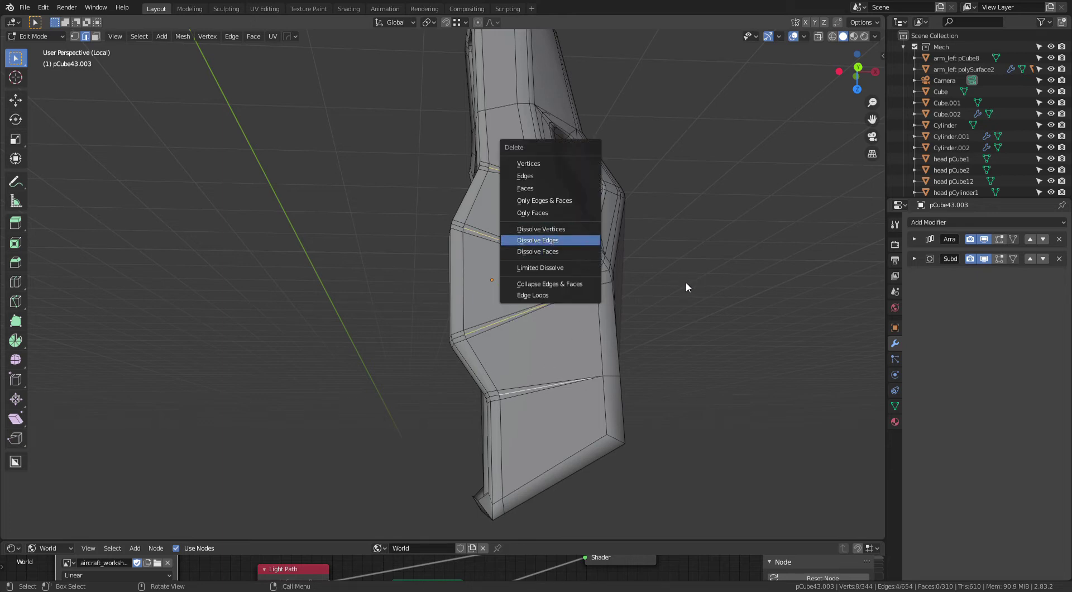
left_click(556, 241)
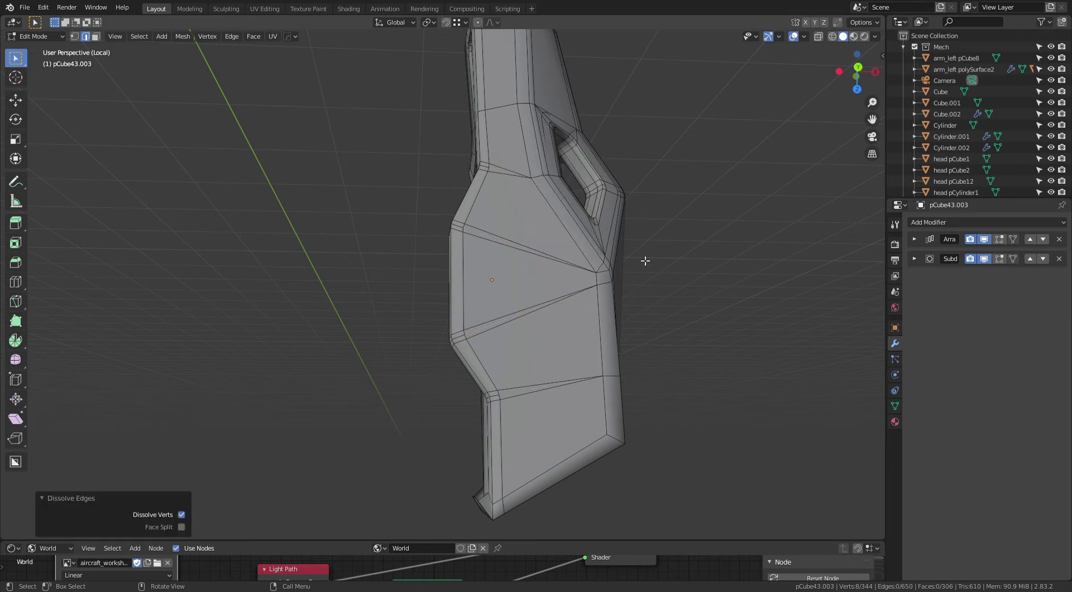
mouse_move(698, 280)
middle_mouse_down()
mouse_move(639, 320)
mouse_move(654, 309)
mouse_move(647, 286)
mouse_move(594, 351)
mouse_move(569, 353)
mouse_move(618, 327)
mouse_move(655, 328)
mouse_move(582, 300)
mouse_move(589, 317)
mouse_move(604, 317)
middle_mouse_up()
key("Tab")
key("Tab")
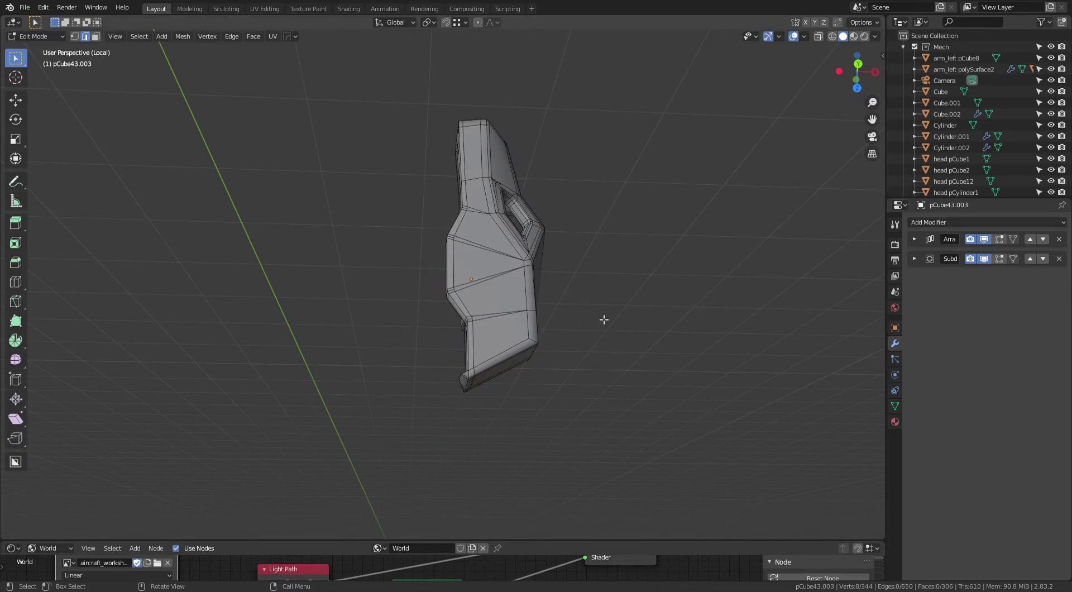
key("Tab")
Step: Leave local view, orbit around the arm plate, then frame it and isolate it again
key("KP_Divide")
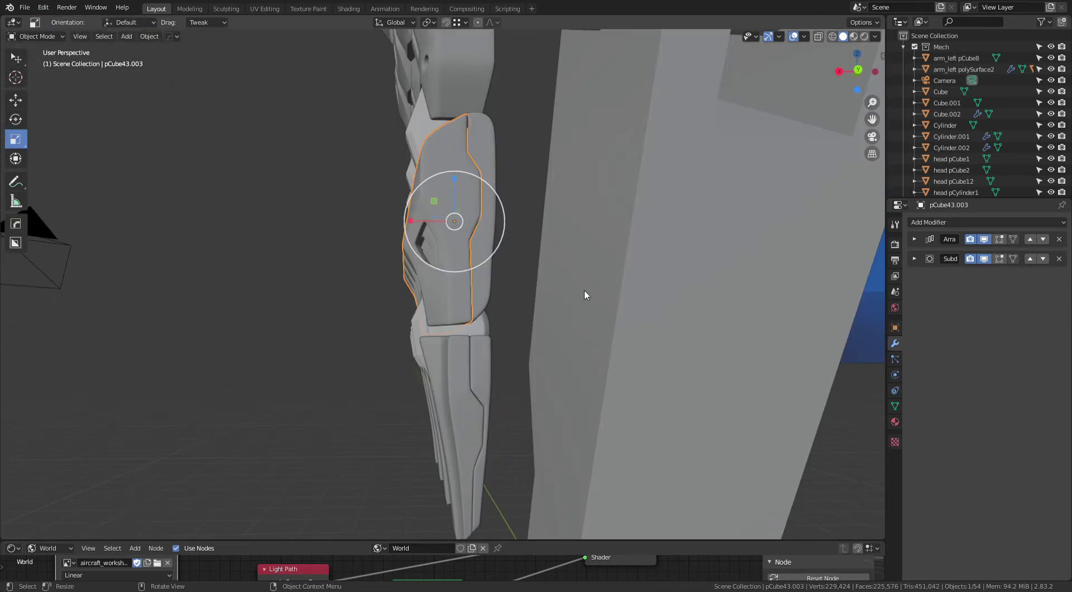
mouse_move(584, 295)
middle_mouse_down()
mouse_move(467, 321)
mouse_move(510, 314)
mouse_move(576, 239)
middle_mouse_up()
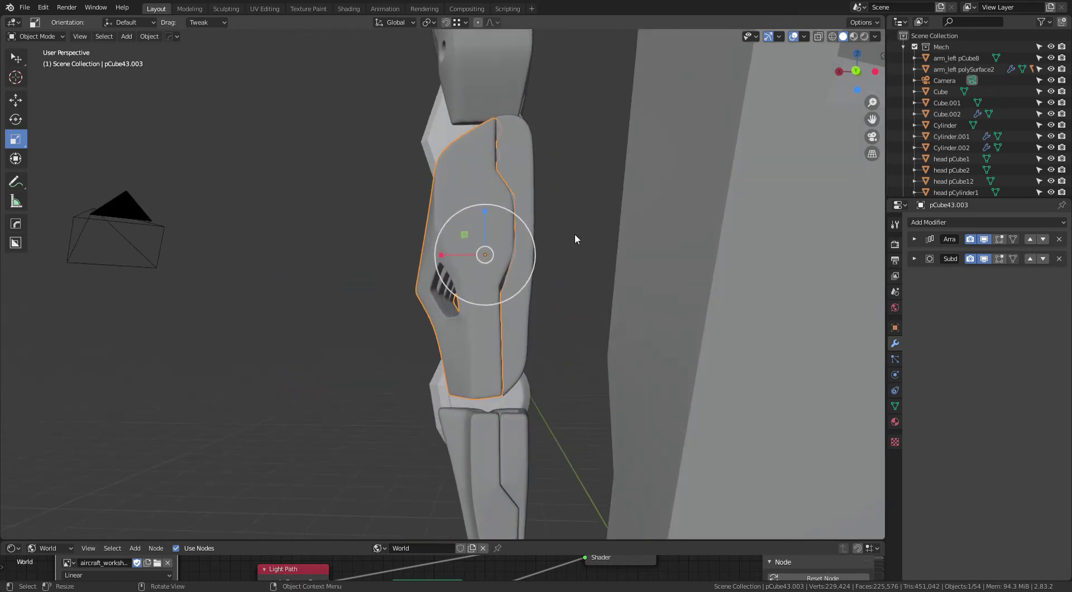
scroll(576, 239, "up", 2)
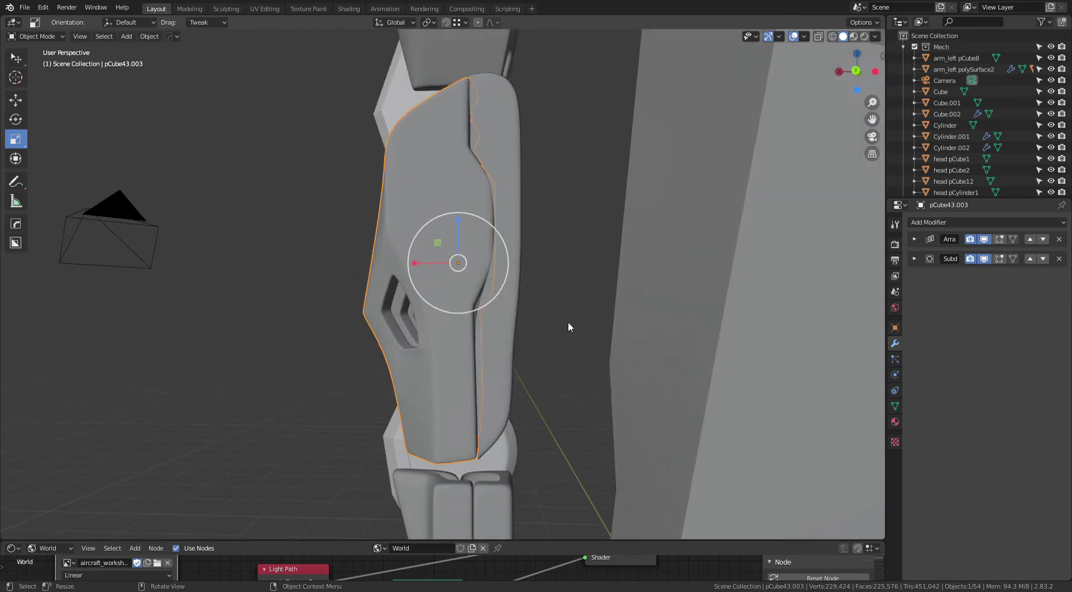
mouse_move(568, 323)
middle_mouse_down()
mouse_move(579, 277)
mouse_move(577, 335)
mouse_move(665, 299)
mouse_move(675, 258)
mouse_move(627, 297)
mouse_move(567, 311)
mouse_move(569, 321)
middle_mouse_up()
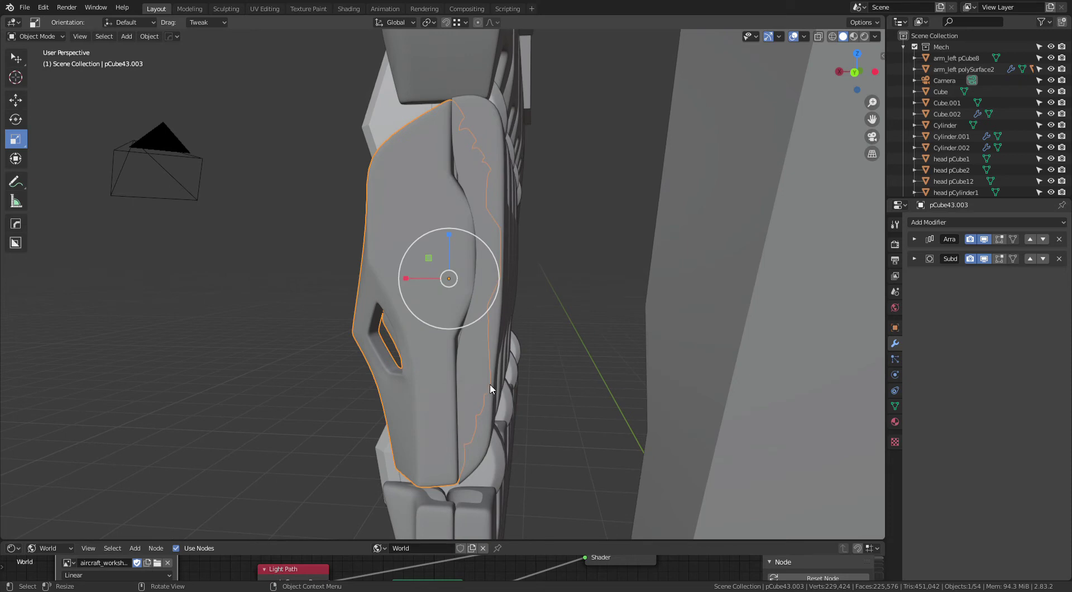
key("ctrl+z")
key("ctrl+shift+z")
key("KP_Decimal")
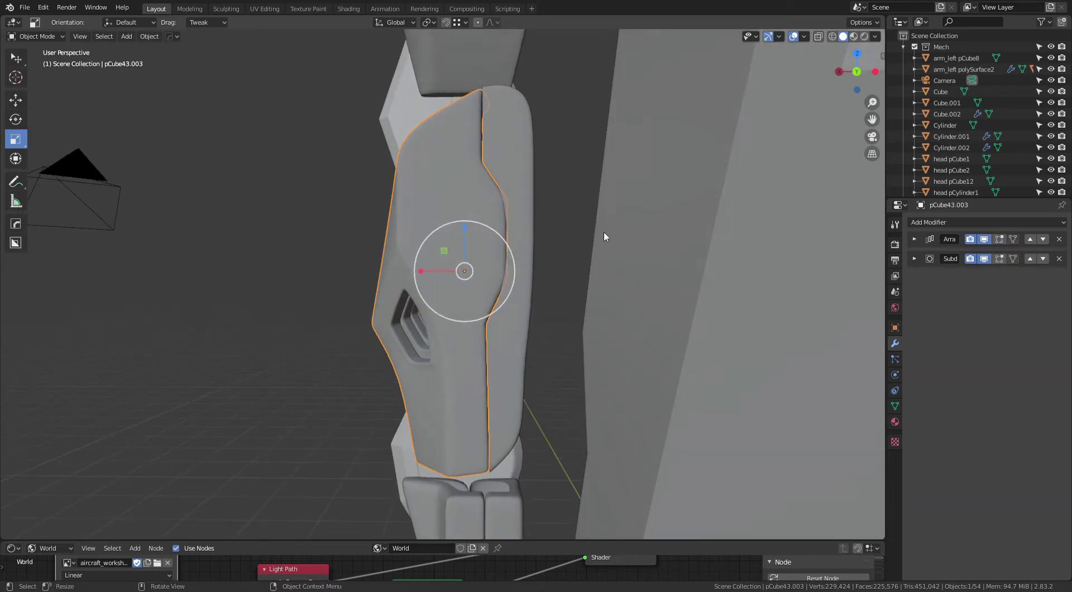
key("KP_Divide")
left_click(598, 336)
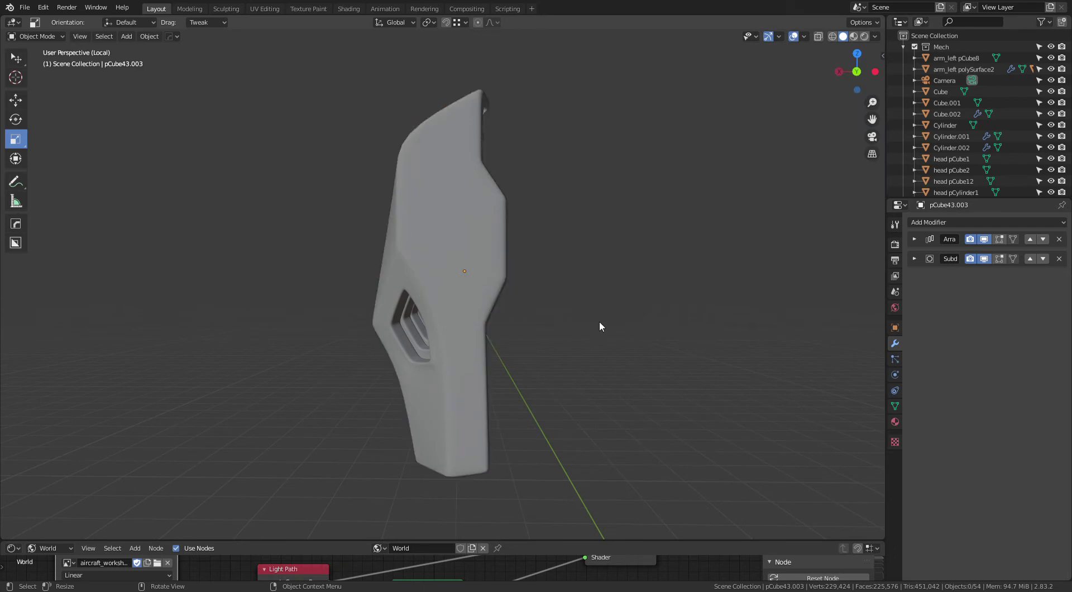
mouse_move(599, 321)
middle_mouse_down()
mouse_move(545, 343)
mouse_move(687, 302)
mouse_move(648, 278)
middle_mouse_up()
Step: Inspect the plate's wireframe in Edit Mode and compare it with the smoothed Object Mode result
key("Tab")
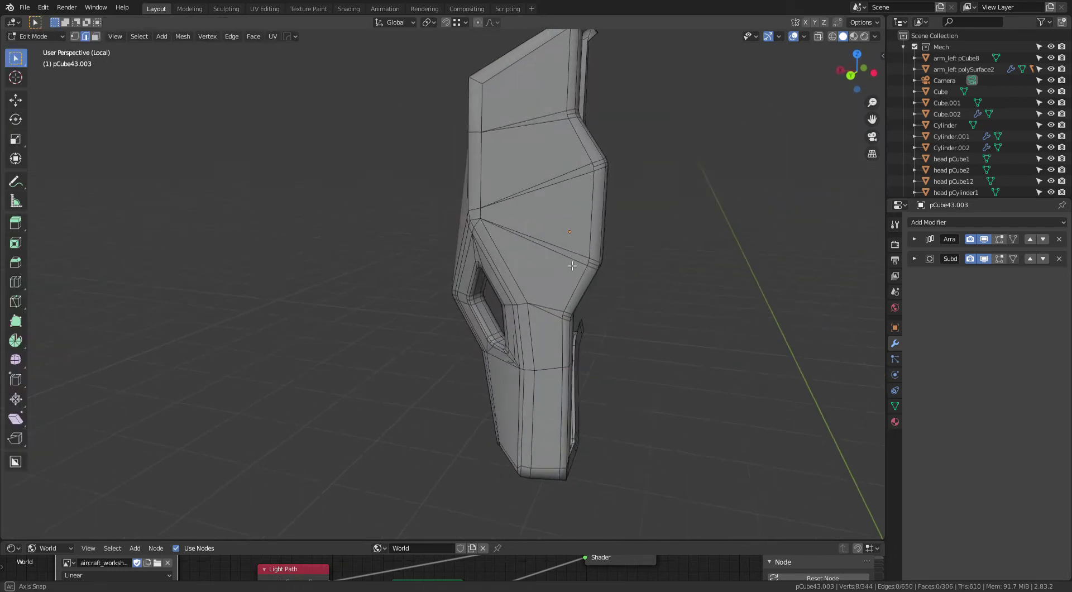
mouse_move(555, 273)
middle_mouse_down()
mouse_move(551, 369)
mouse_move(531, 412)
mouse_move(631, 317)
mouse_move(645, 273)
mouse_move(591, 263)
mouse_move(641, 209)
mouse_move(629, 288)
middle_mouse_up()
key("Tab")
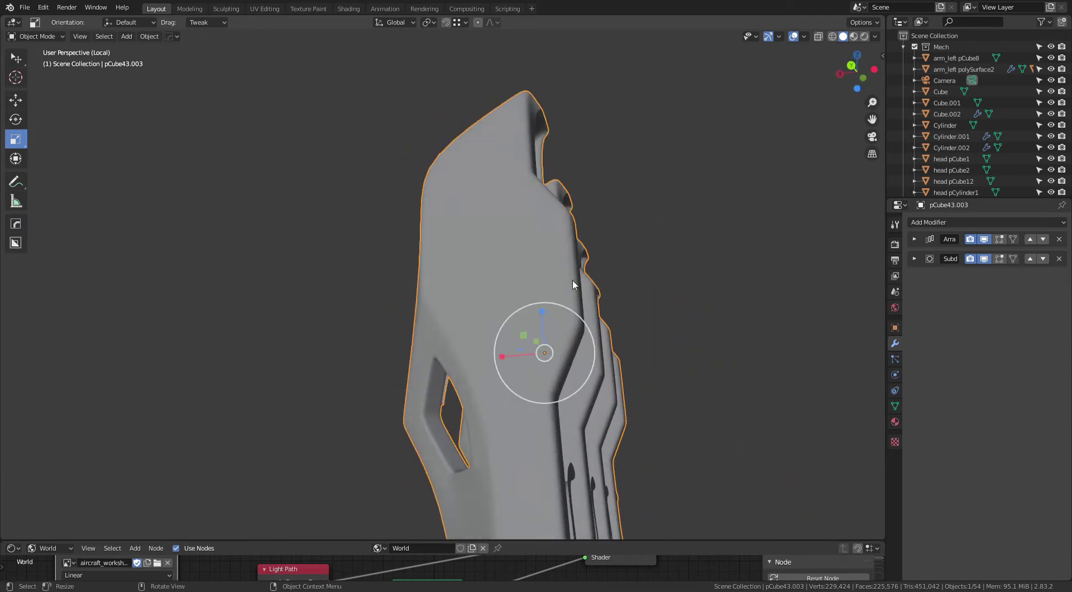
key("Tab")
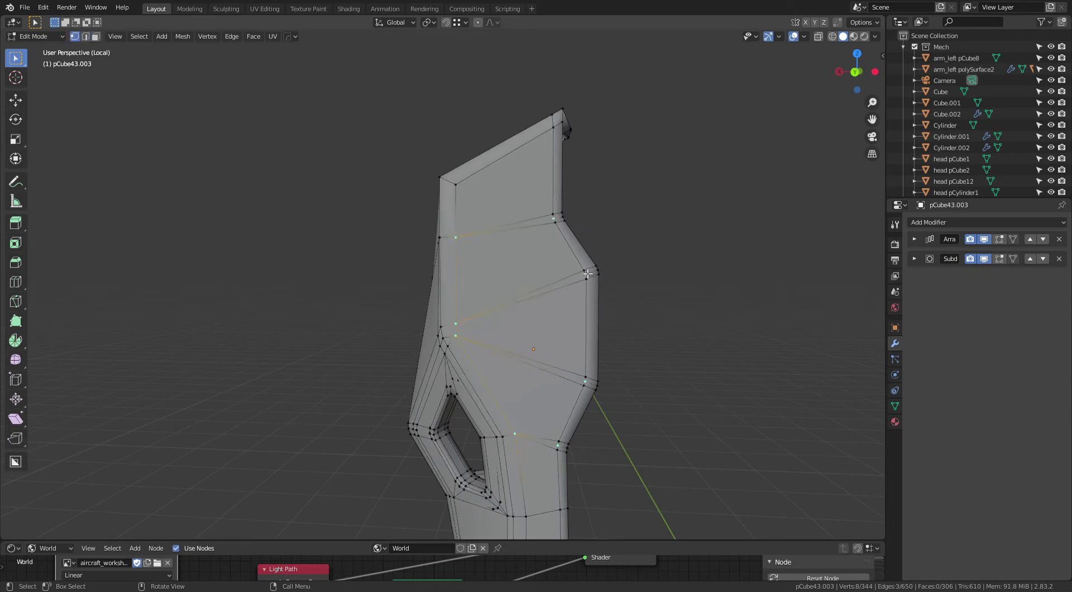
Step: Vertex-slide the upper and lower side vertices along their edges to even the spacing
key("g")
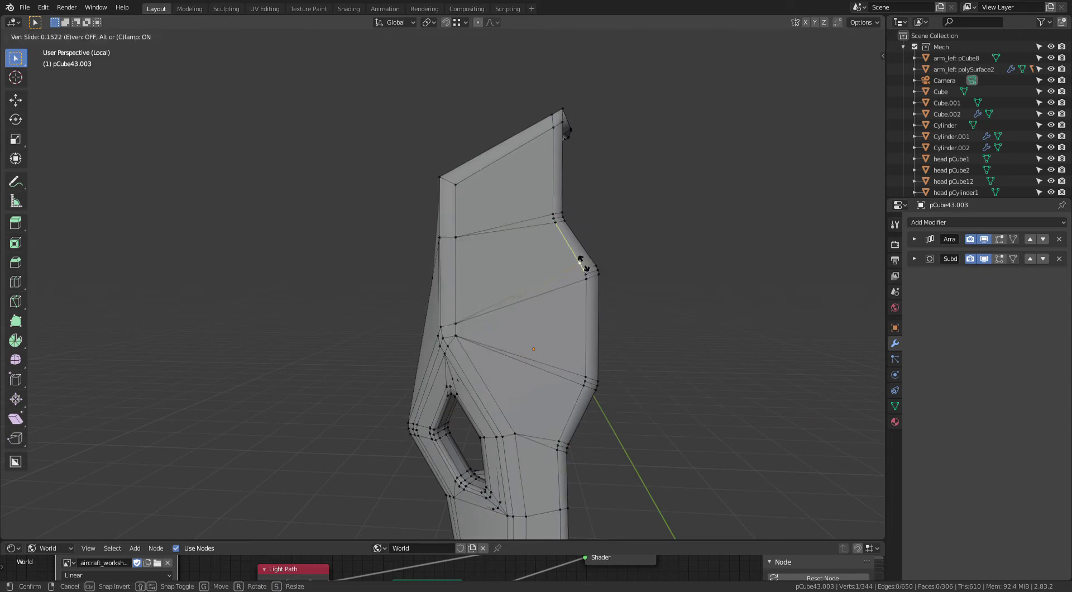
left_click(589, 266)
key("g")
key("g")
left_click(587, 297)
left_click(589, 379)
key("g")
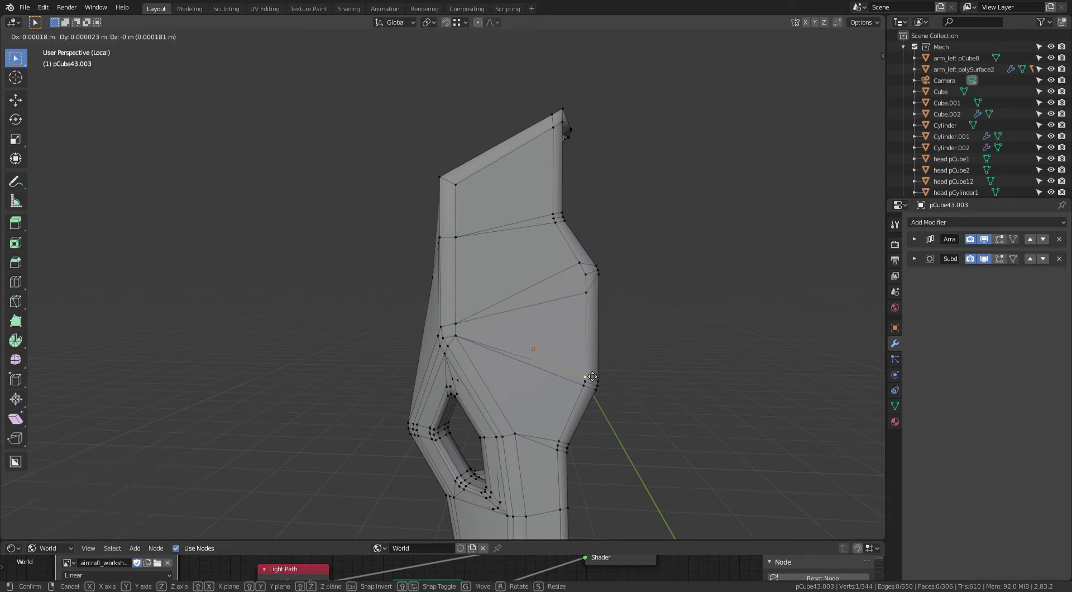
left_click(588, 360)
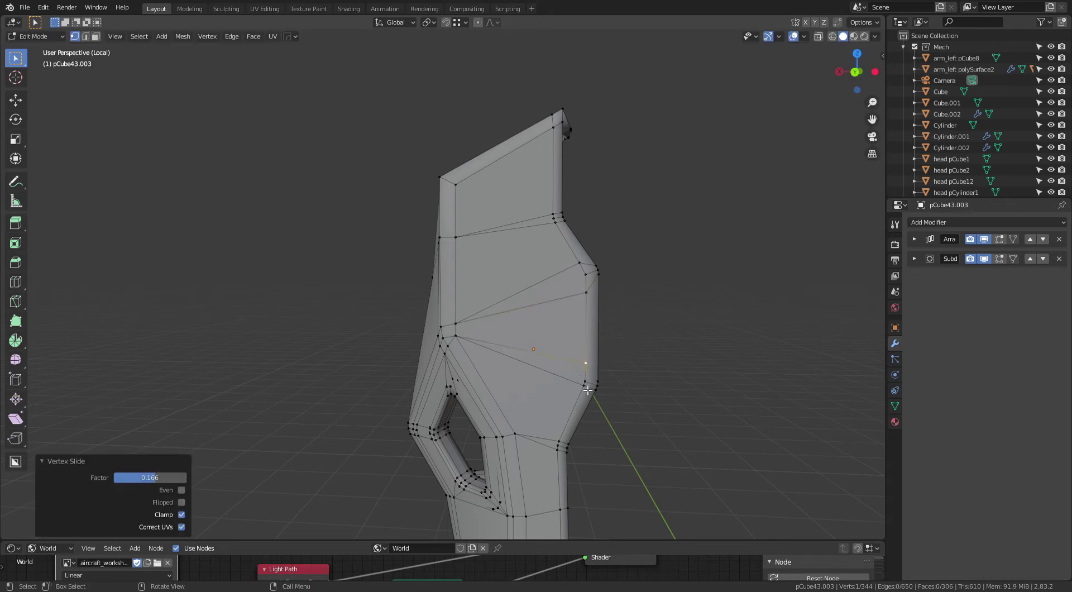
Step: Slide the next vertex further down, redoing the slide after undoing the first attempt
left_click(588, 390)
key("g")
key("g")
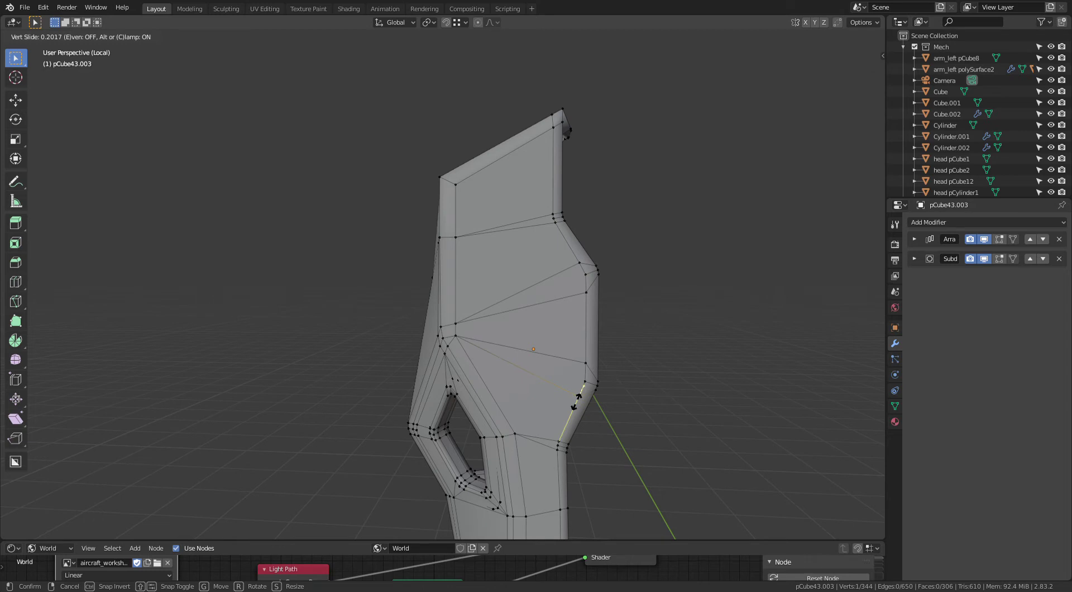
left_click(619, 361)
key("ctrl+z")
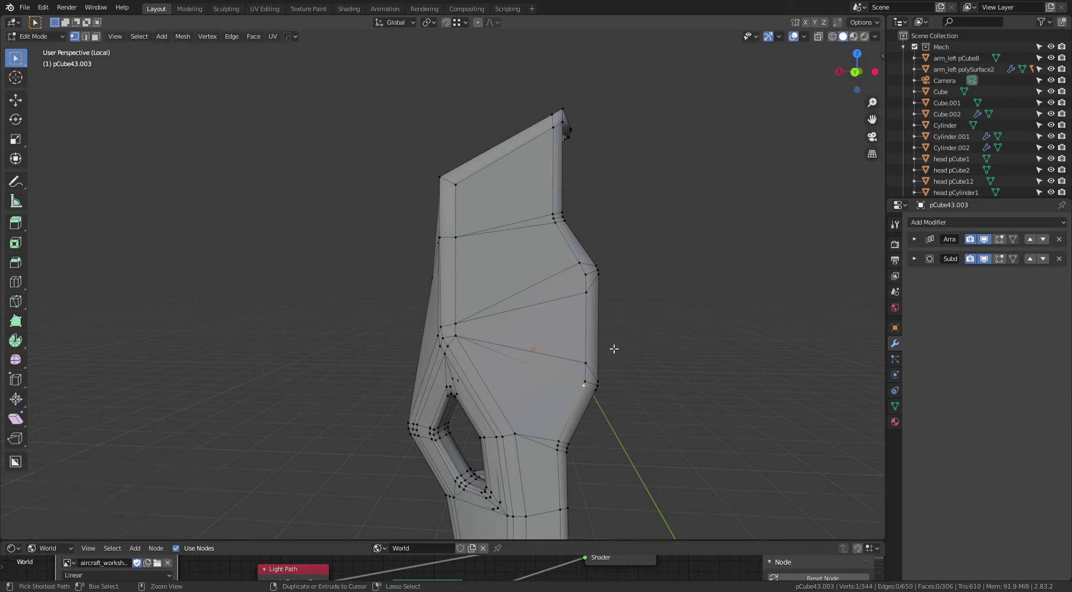
key("g")
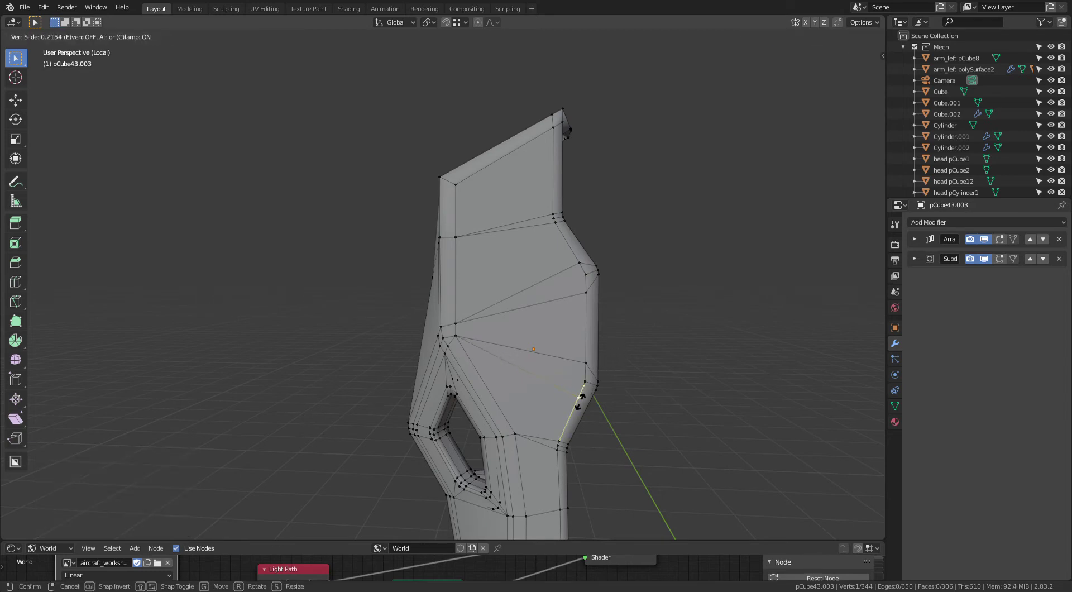
left_click(602, 388)
Step: Return to Object Mode and orbit to check the smoothed arrayed plates
left_click(637, 343)
mouse_move(636, 343)
middle_mouse_down()
mouse_move(624, 299)
mouse_move(632, 302)
middle_mouse_up()
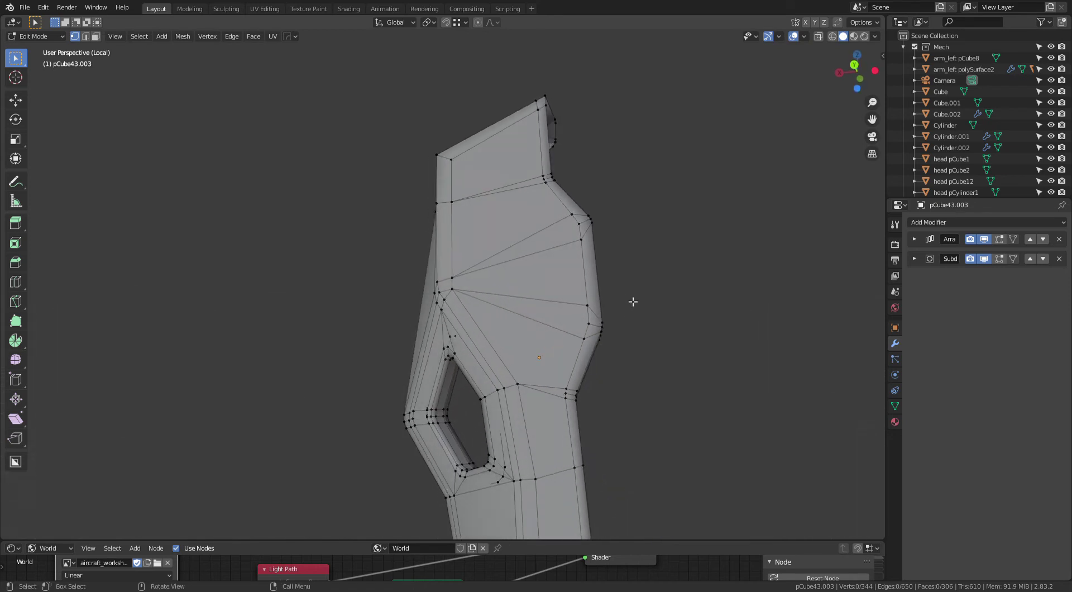
key("Tab")
mouse_move(625, 261)
middle_mouse_down()
mouse_move(618, 300)
mouse_move(590, 302)
mouse_move(537, 267)
mouse_move(669, 178)
middle_mouse_up()
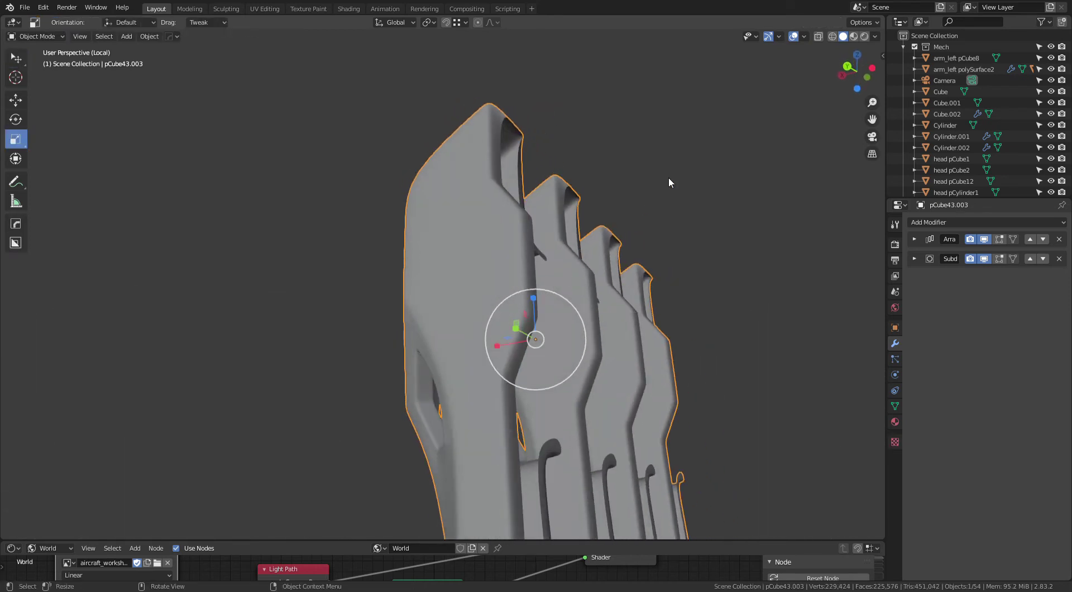
Step: Switch viewport lighting to MatCap and shade the plates with the red matcap
left_click(874, 37)
left_click(873, 94)
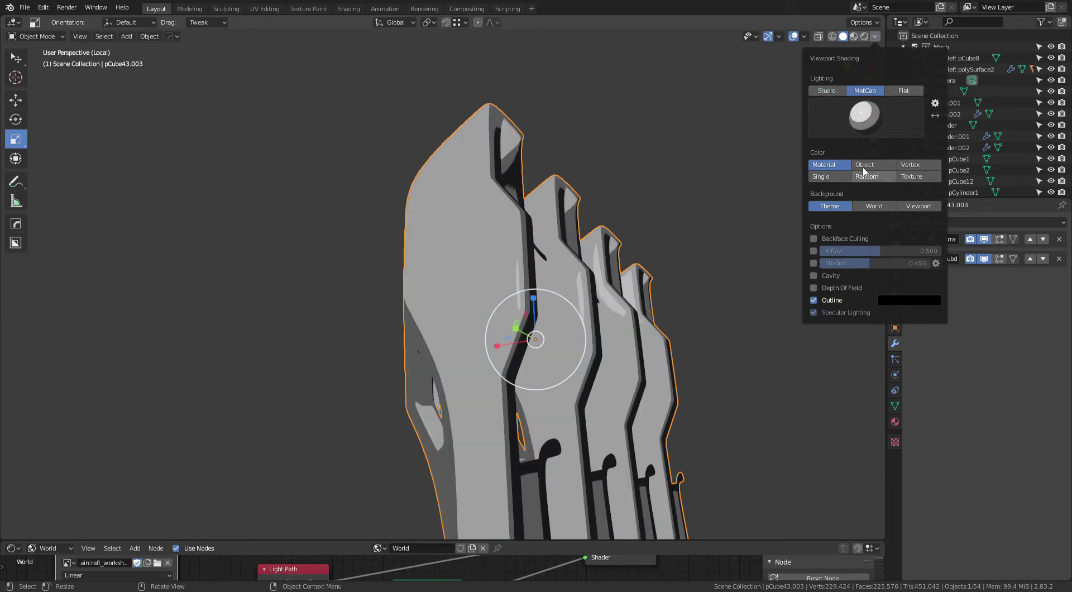
left_click(870, 124)
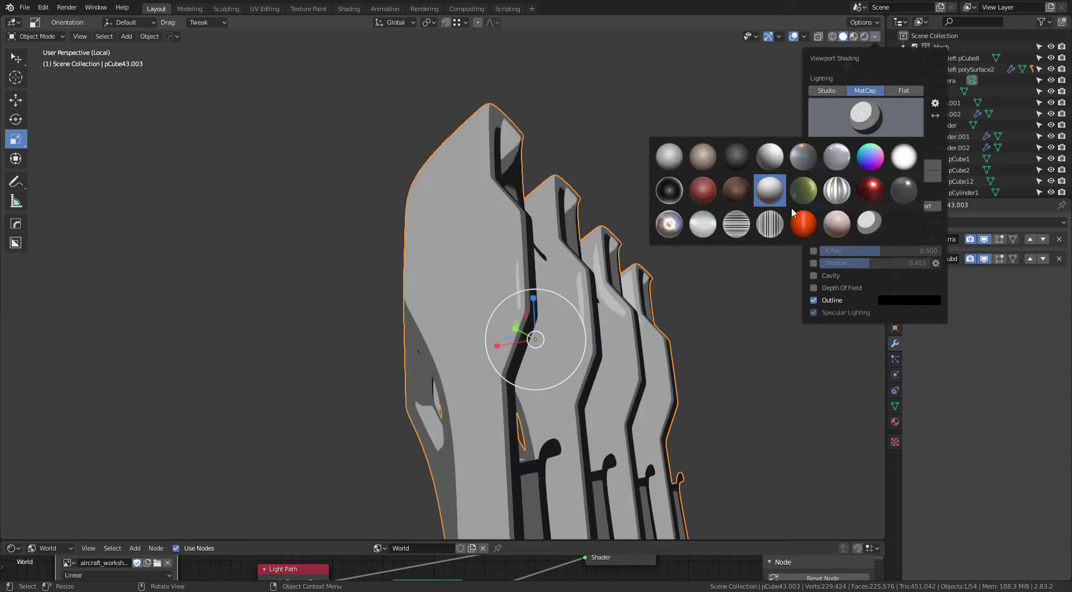
left_click(870, 190)
mouse_move(609, 300)
middle_mouse_down()
mouse_move(668, 272)
mouse_move(671, 293)
mouse_move(674, 258)
mouse_move(667, 290)
mouse_move(663, 280)
mouse_move(626, 305)
mouse_move(622, 247)
mouse_move(644, 278)
mouse_move(659, 274)
mouse_move(626, 294)
mouse_move(601, 292)
mouse_move(648, 303)
mouse_move(581, 356)
mouse_move(620, 335)
mouse_move(627, 304)
mouse_move(720, 316)
mouse_move(732, 297)
mouse_move(631, 300)
mouse_move(591, 351)
mouse_move(478, 363)
mouse_move(492, 313)
mouse_move(545, 291)
middle_mouse_up()
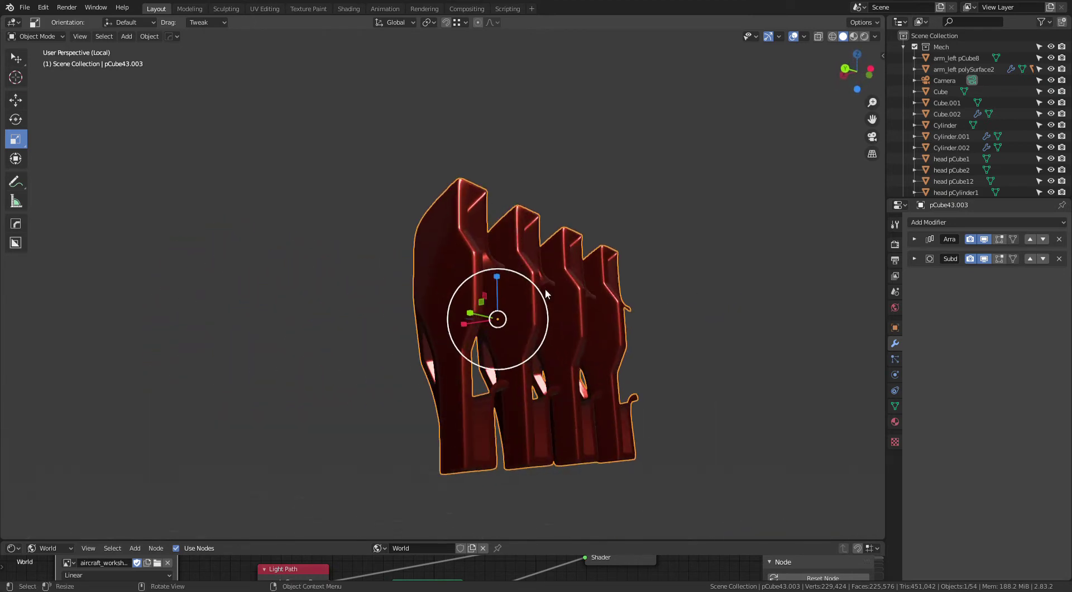
Step: Change to the grey matcap, orbit around the four copies, and reselect the plate object
left_click(874, 36)
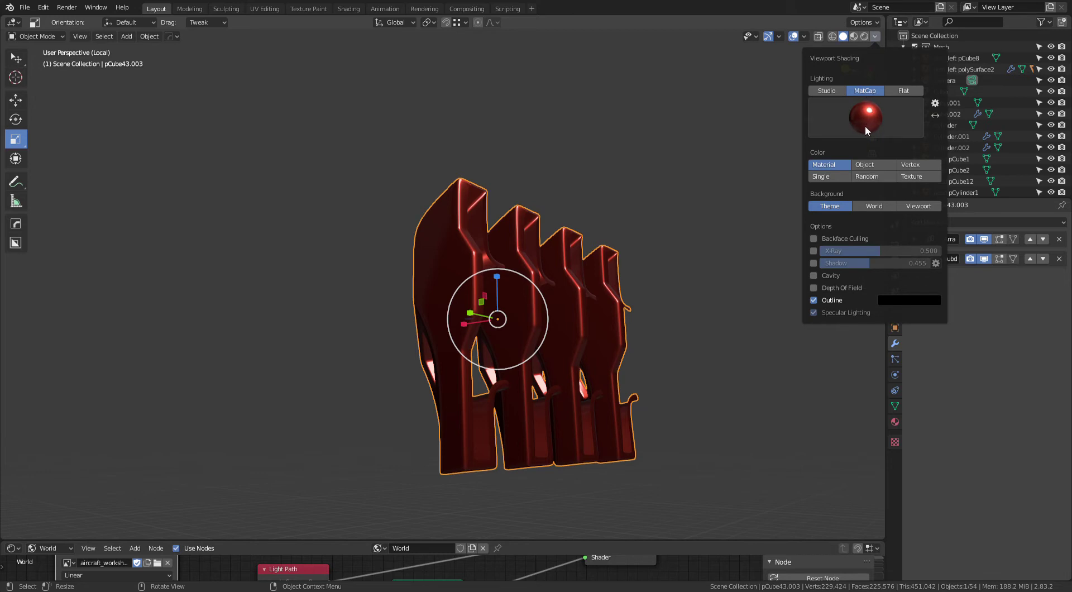
left_click(854, 114)
left_click(819, 101)
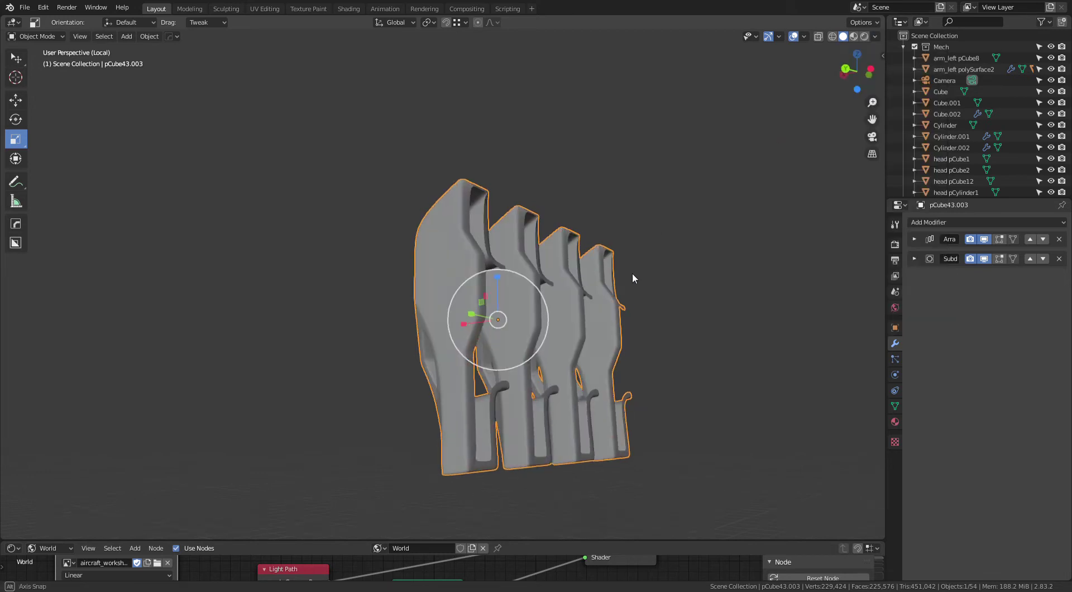
mouse_move(633, 273)
middle_mouse_down()
mouse_move(645, 276)
mouse_move(624, 279)
mouse_move(687, 306)
mouse_move(659, 303)
middle_mouse_up()
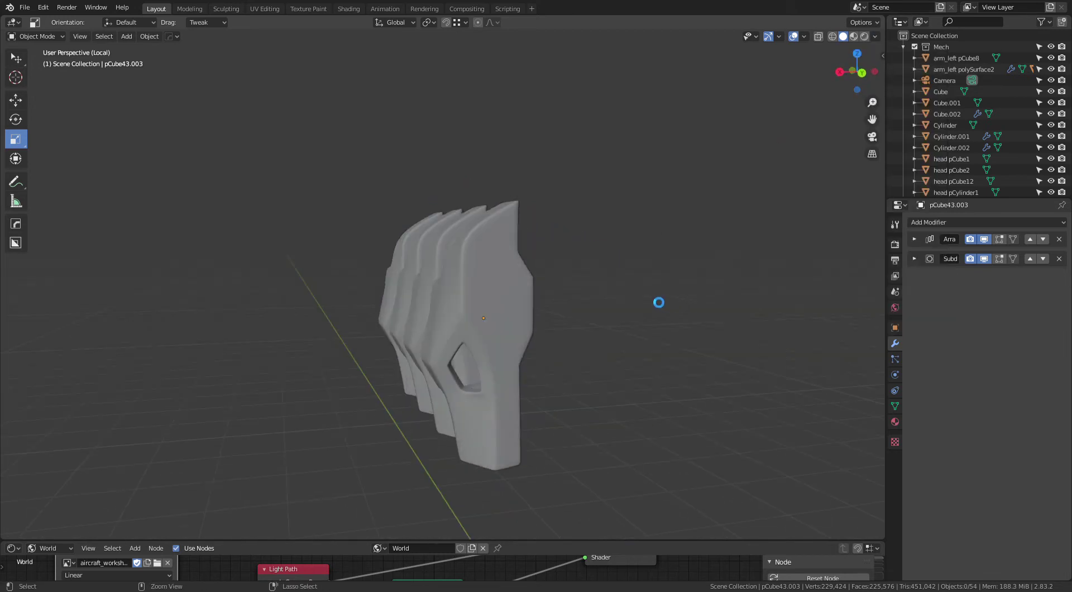
mouse_move(560, 291)
middle_mouse_down()
mouse_move(631, 313)
mouse_move(634, 275)
mouse_move(608, 195)
middle_mouse_up()
mouse_move(614, 242)
middle_mouse_down()
mouse_move(592, 252)
mouse_move(577, 233)
middle_mouse_up()
left_click(545, 239)
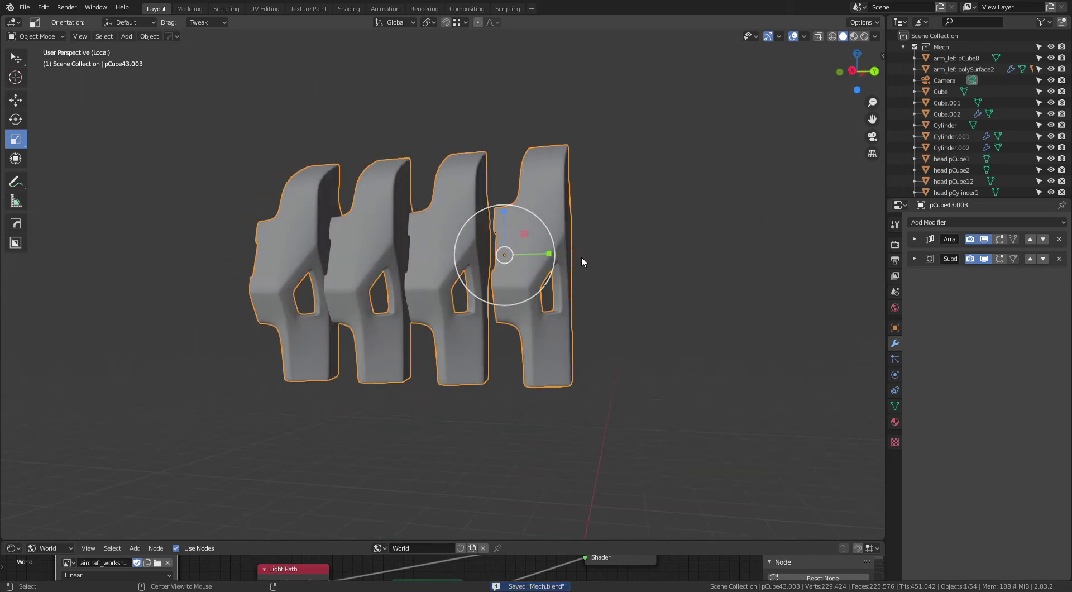
Step: Mirror the plate across Z with the HardOps Alt+X gizmo and apply the mirror modifier
key("alt+x")
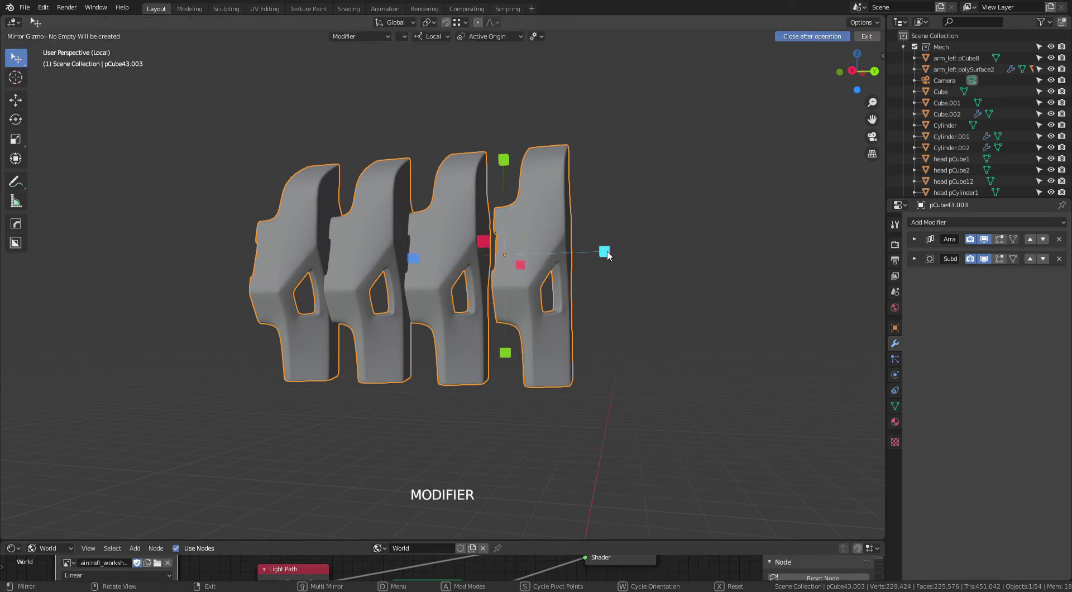
left_click(603, 250)
mouse_move(659, 245)
middle_mouse_down()
mouse_move(634, 294)
mouse_move(787, 252)
middle_mouse_up()
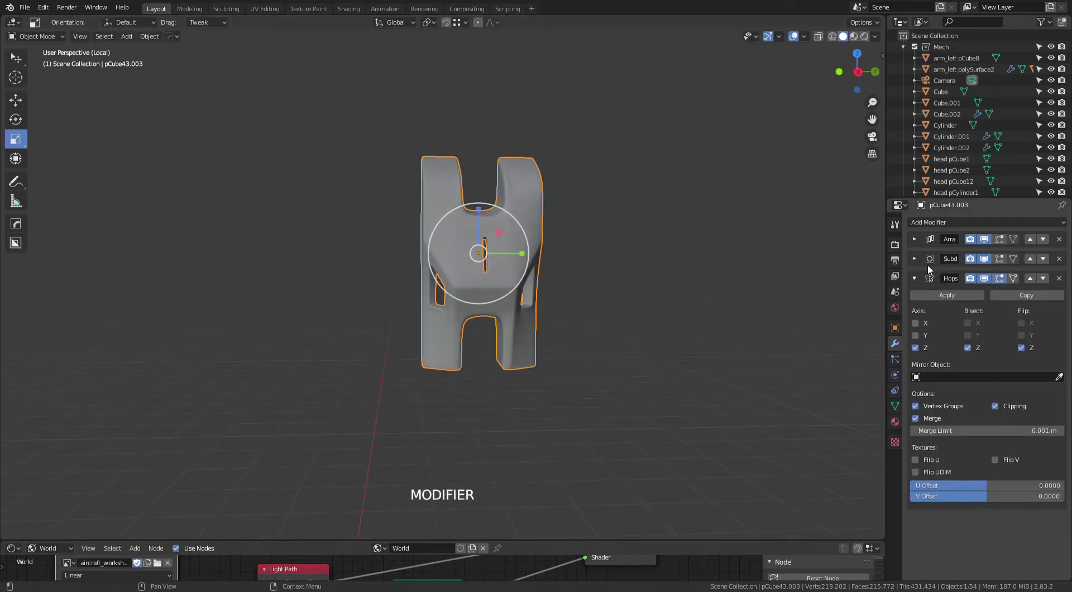
left_click(940, 296)
Step: Inspect the mirrored plates, then exit local view to show the full mech scene
mouse_move(643, 303)
middle_mouse_down()
mouse_move(597, 279)
mouse_move(558, 288)
mouse_move(663, 313)
mouse_move(603, 320)
mouse_move(697, 274)
mouse_move(704, 244)
middle_mouse_up()
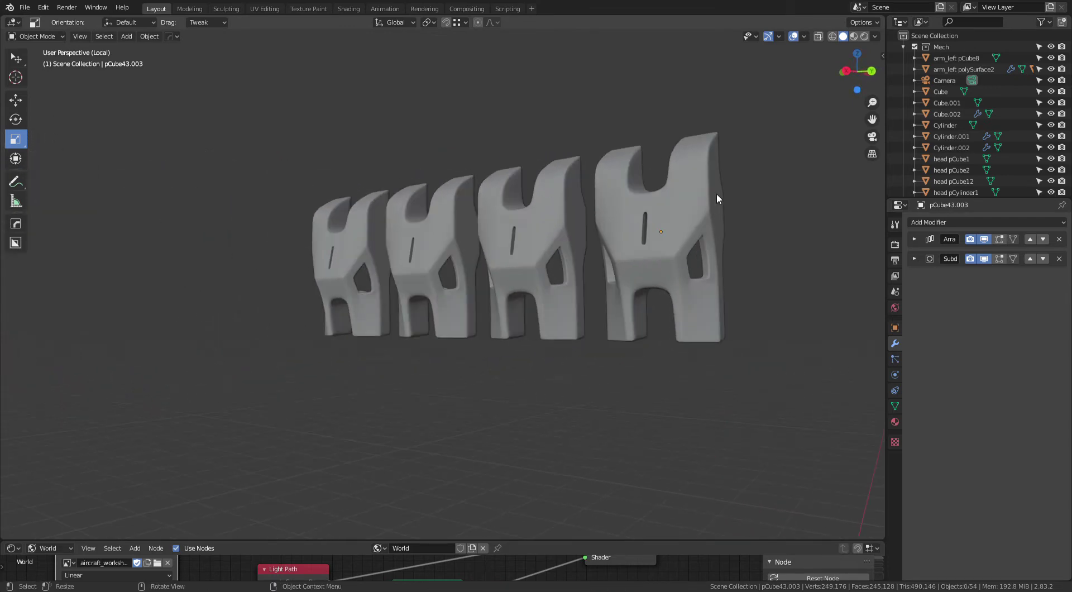
mouse_move(618, 253)
middle_mouse_down()
mouse_move(496, 282)
mouse_move(505, 272)
mouse_move(395, 287)
mouse_move(614, 268)
middle_mouse_up()
mouse_move(608, 246)
middle_mouse_down()
mouse_move(609, 281)
mouse_move(658, 205)
mouse_move(603, 271)
mouse_move(605, 244)
mouse_move(531, 297)
mouse_move(584, 212)
middle_mouse_up()
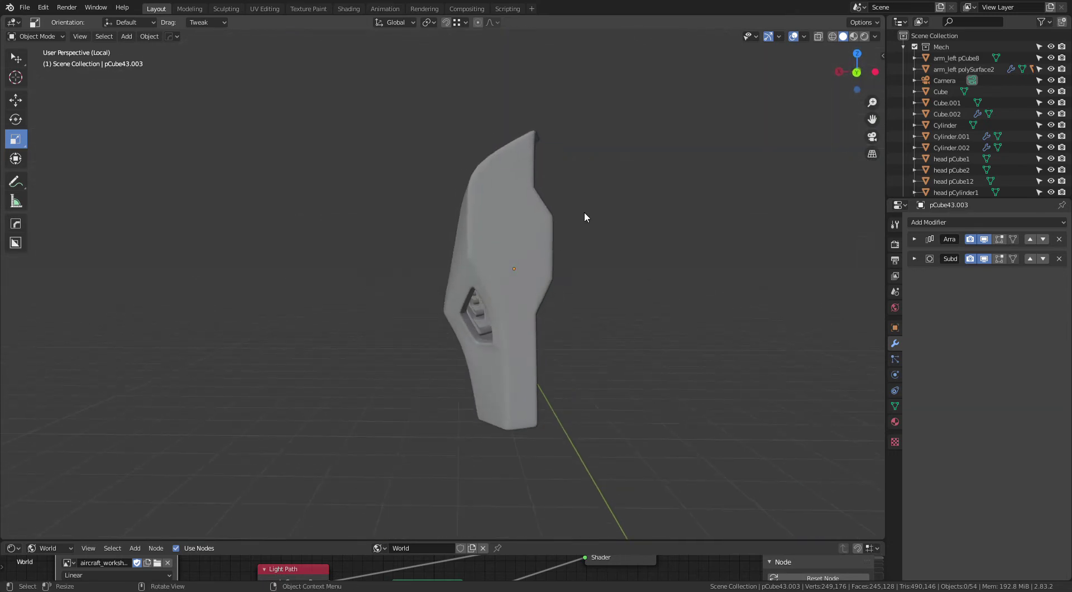
key("KP_Divide")
mouse_move(587, 281)
middle_mouse_down()
mouse_move(572, 277)
mouse_move(534, 313)
mouse_move(676, 303)
mouse_move(608, 282)
mouse_move(531, 386)
mouse_move(562, 322)
mouse_move(494, 306)
mouse_move(506, 292)
middle_mouse_up()
Step: Select the side armour strip pCube43.006, enter Edit Mode and isolate it
left_click(502, 293)
key("Tab")
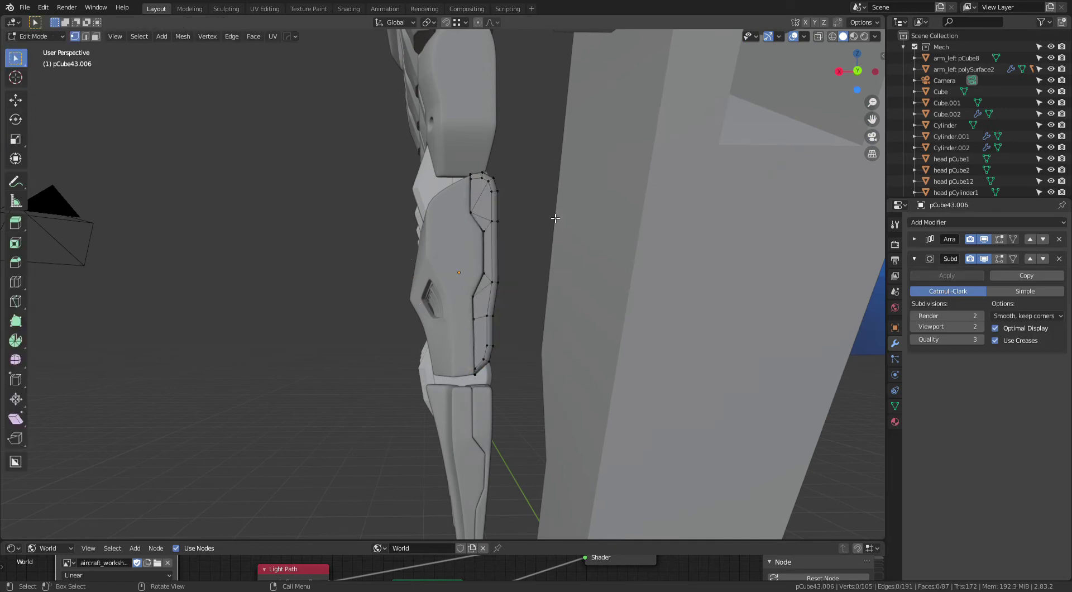
key("KP_Divide")
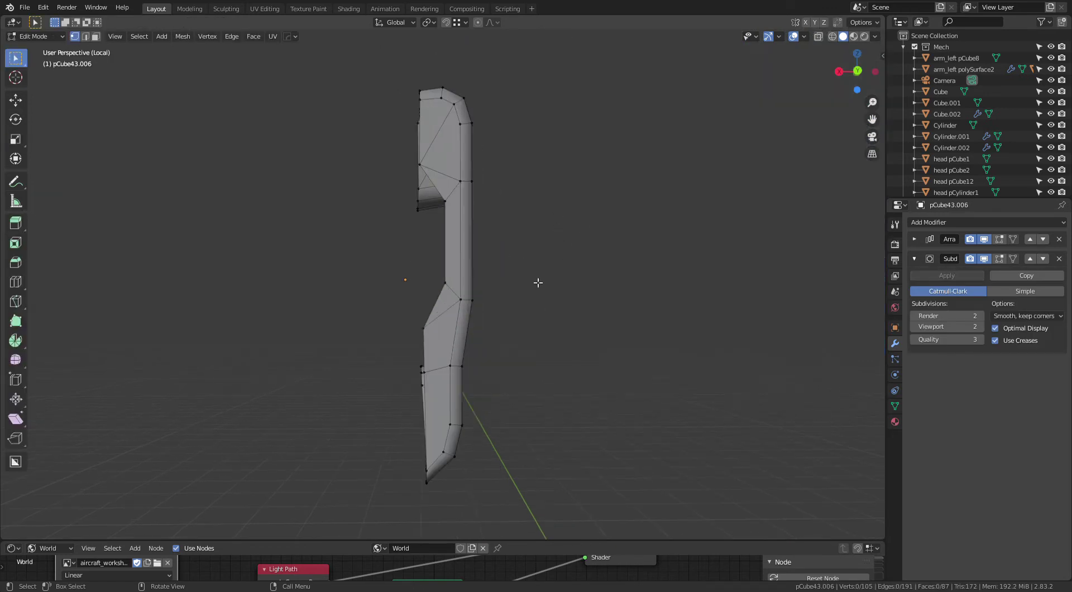
mouse_move(536, 282)
middle_mouse_down()
mouse_move(635, 303)
mouse_move(574, 292)
mouse_move(625, 331)
mouse_move(653, 323)
mouse_move(706, 273)
mouse_move(743, 268)
mouse_move(782, 285)
mouse_move(778, 297)
mouse_move(627, 330)
mouse_move(491, 318)
mouse_move(496, 295)
mouse_move(514, 306)
mouse_move(541, 294)
mouse_move(577, 254)
mouse_move(558, 287)
middle_mouse_up()
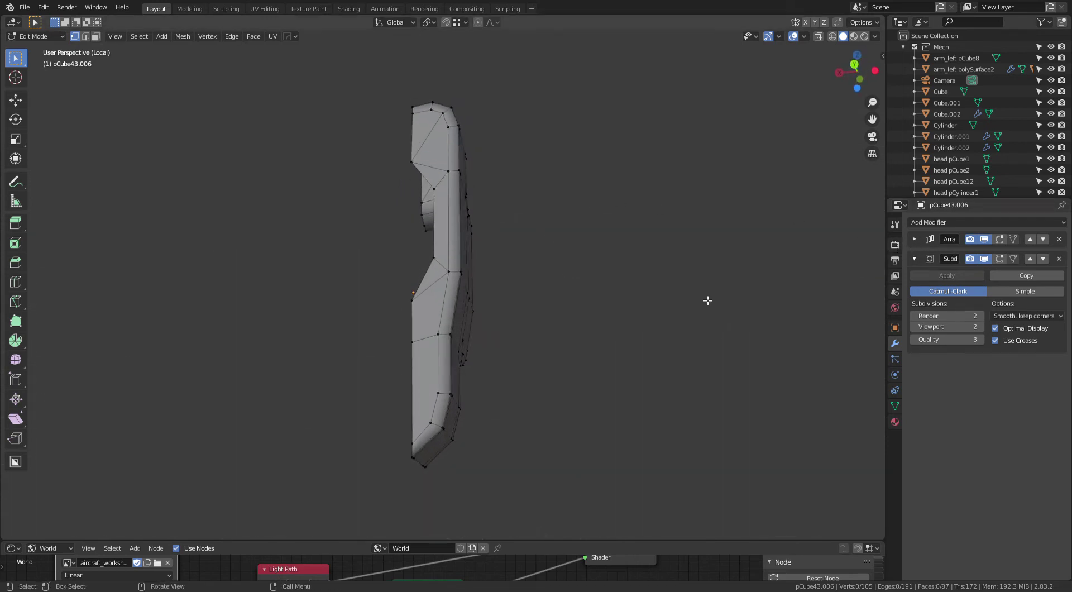
middle_click_drag(651, 309, 659, 306)
Step: Add a Solidify modifier with Only Rim enabled, then apply it in Object Mode
left_click(939, 222)
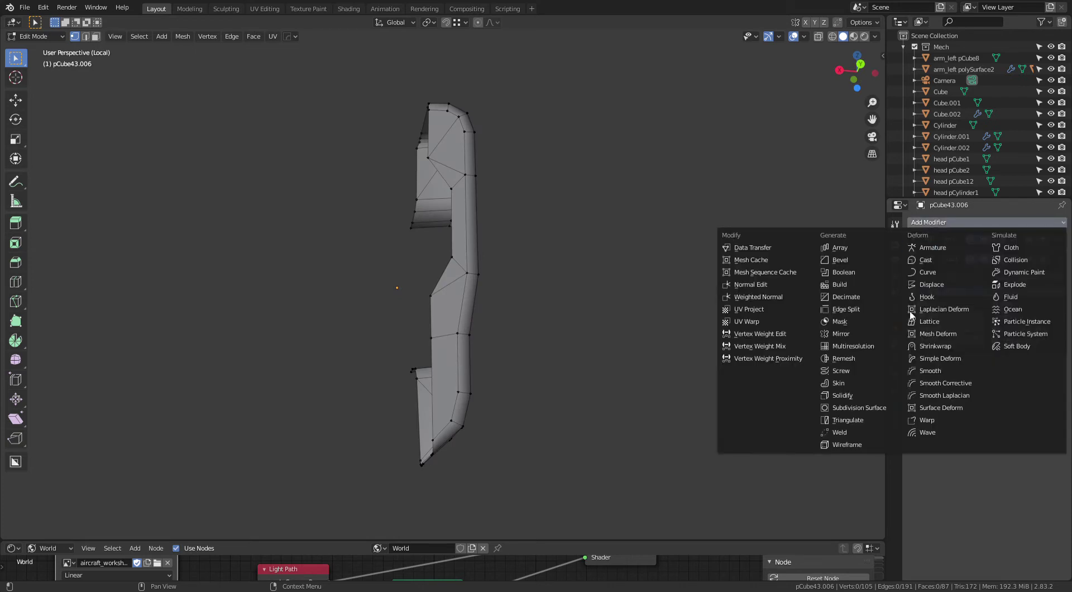
left_click(852, 398)
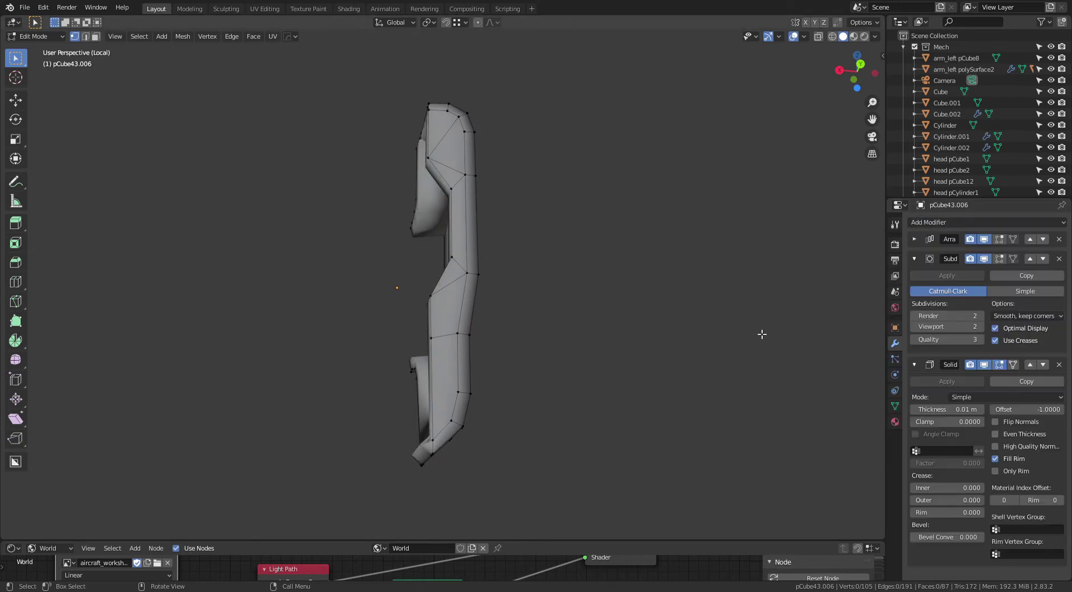
left_click(996, 471)
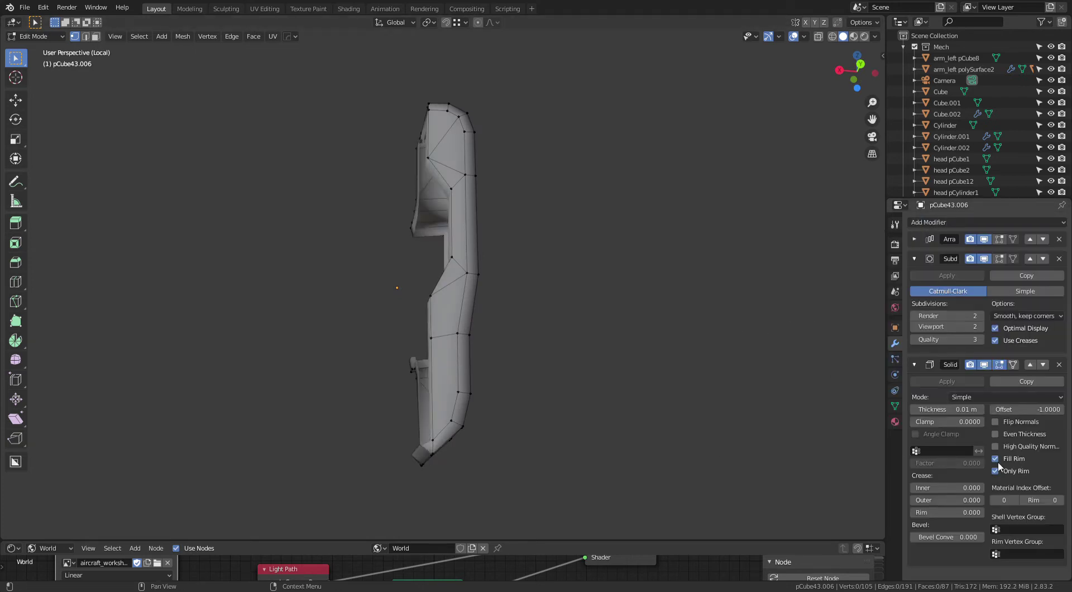
middle_click_drag(566, 286, 633, 328)
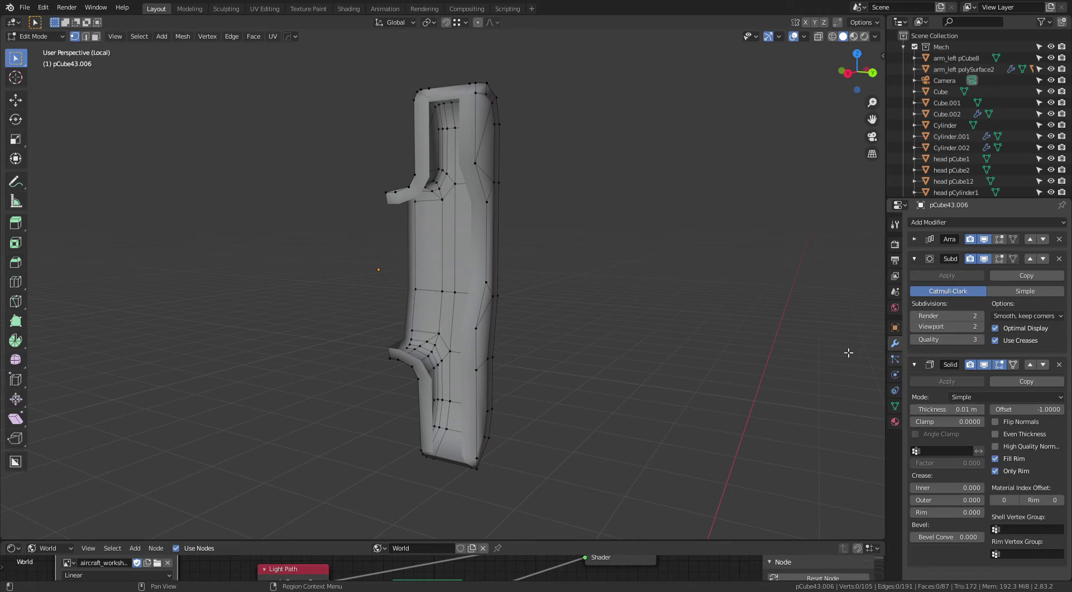
key("Tab")
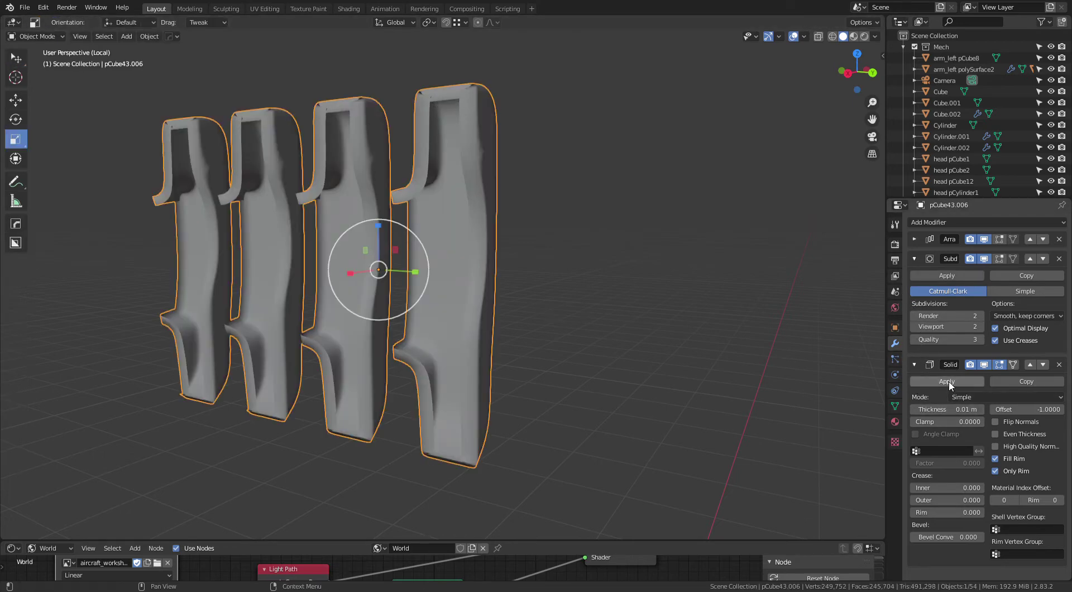
left_click(948, 382)
mouse_move(550, 311)
middle_mouse_down()
mouse_move(535, 281)
mouse_move(518, 298)
mouse_move(639, 288)
mouse_move(573, 288)
mouse_move(531, 271)
mouse_move(537, 282)
mouse_move(517, 237)
mouse_move(660, 250)
mouse_move(536, 387)
mouse_move(539, 332)
mouse_move(572, 378)
mouse_move(596, 379)
mouse_move(572, 311)
mouse_move(540, 301)
mouse_move(603, 305)
mouse_move(538, 265)
mouse_move(542, 306)
mouse_move(531, 302)
mouse_move(524, 273)
mouse_move(536, 251)
mouse_move(606, 354)
mouse_move(765, 306)
mouse_move(741, 297)
middle_mouse_up()
Step: Re-enter Edit Mode on pCube43.006, briefly view the full scene, then re-isolate it and orbit to its lower end
key("Tab")
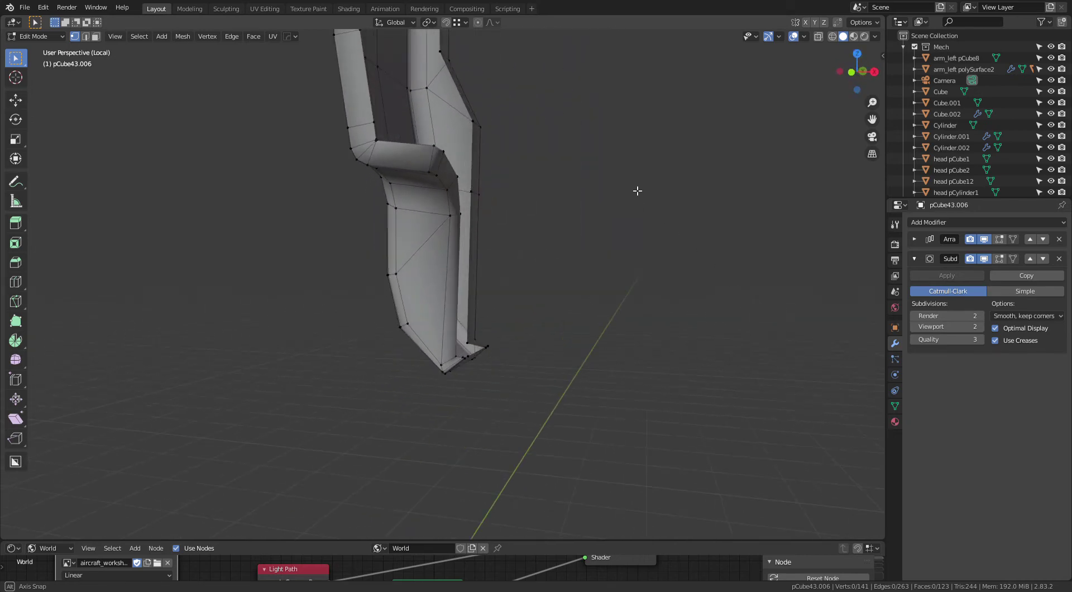
key("KP_Divide")
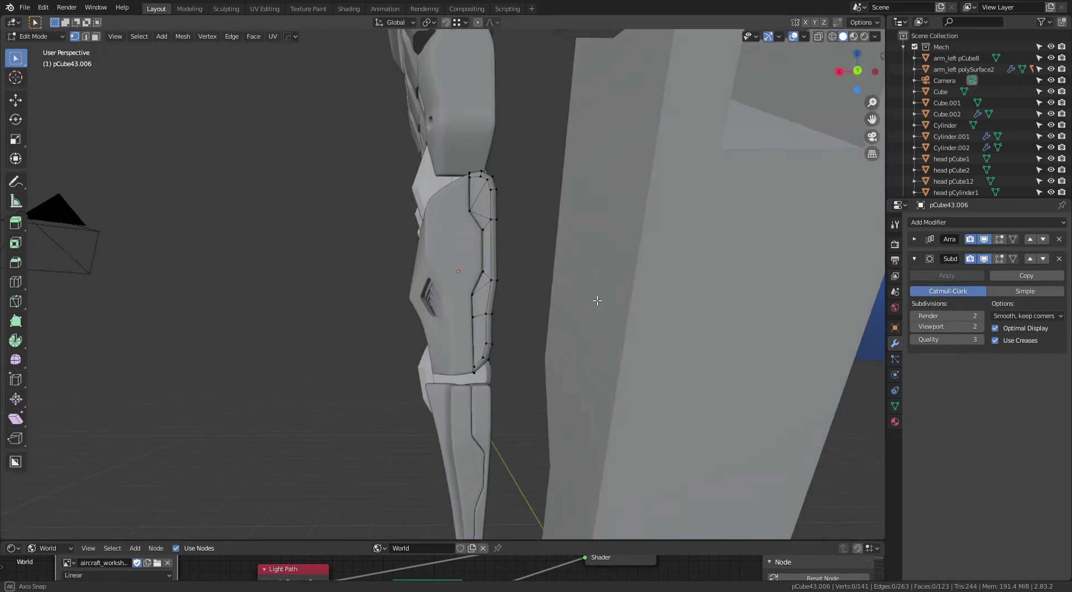
scroll(579, 297, "up", 2)
scroll(556, 349, "up", 3)
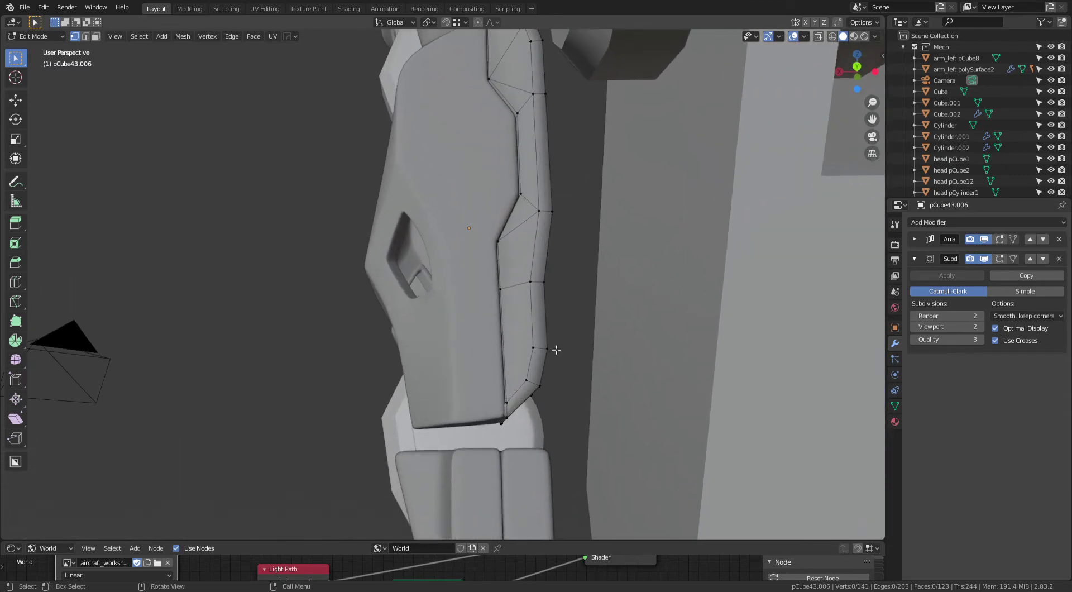
middle_click_drag(556, 349, 576, 319)
key("KP_Divide")
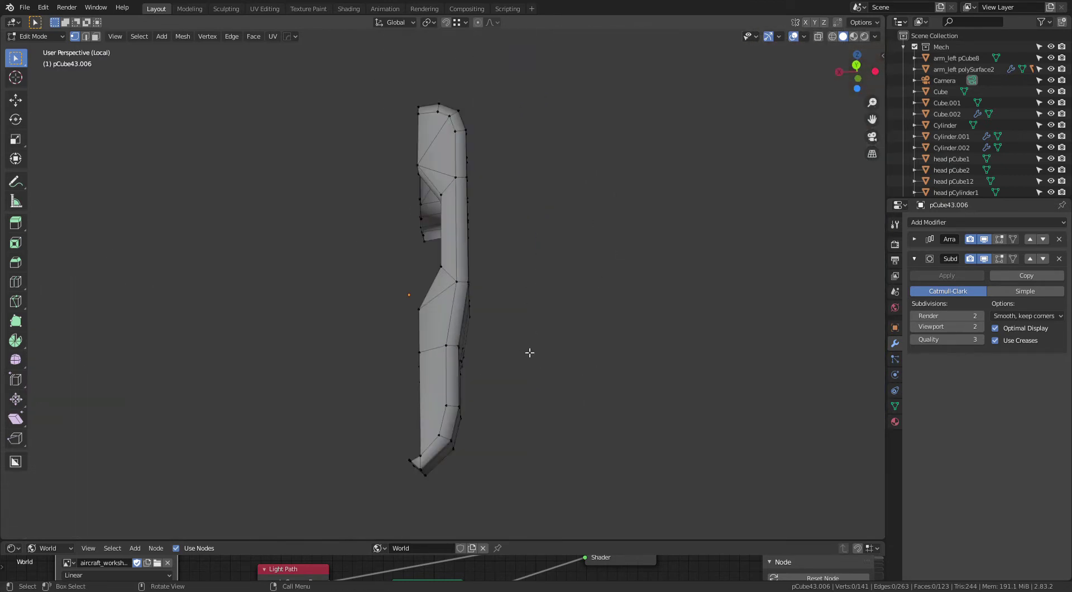
mouse_move(529, 352)
middle_mouse_down()
mouse_move(570, 287)
mouse_move(505, 313)
middle_mouse_up()
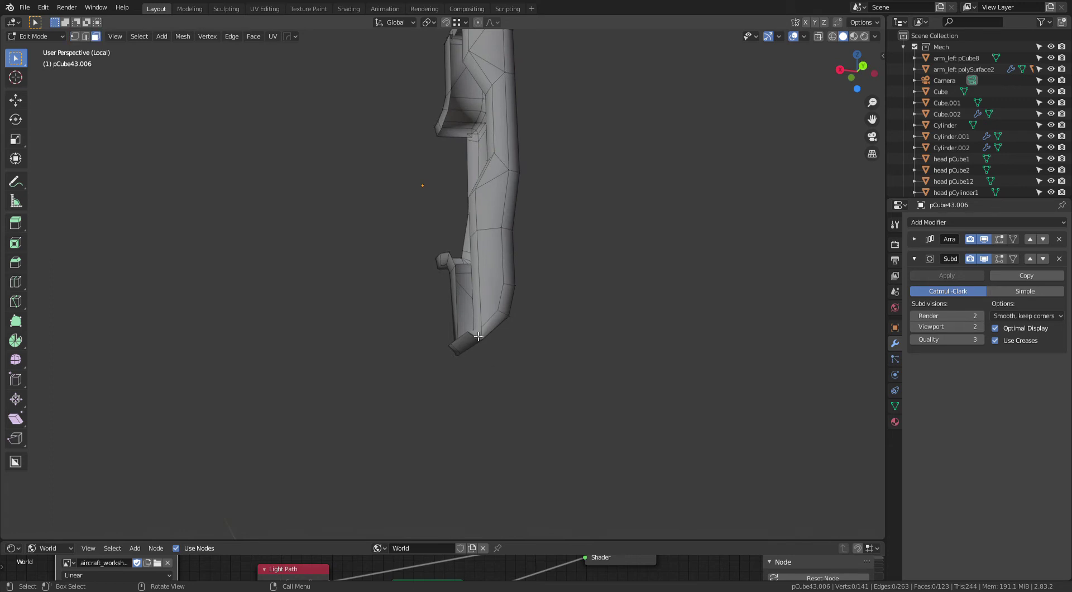
mouse_move(492, 360)
middle_mouse_down()
mouse_move(555, 415)
mouse_move(484, 439)
mouse_move(495, 427)
mouse_move(531, 454)
mouse_move(591, 337)
mouse_move(676, 370)
middle_mouse_up()
scroll(483, 408, "up", 2)
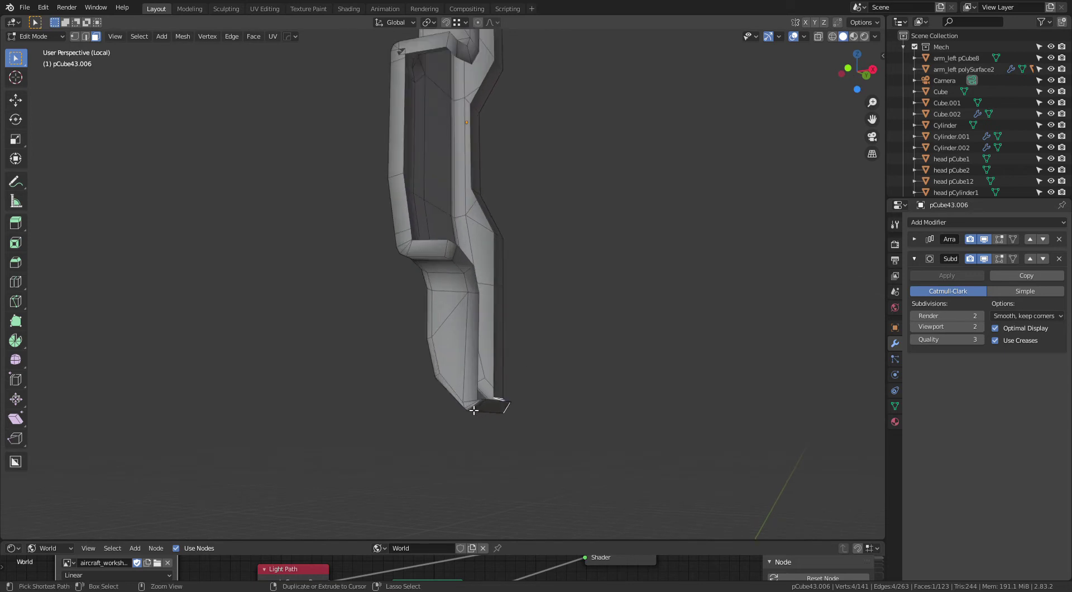
Step: Delete the unwanted faces at the plate's bottom end with X > Faces
left_click(498, 409, "ctrl")
key("x")
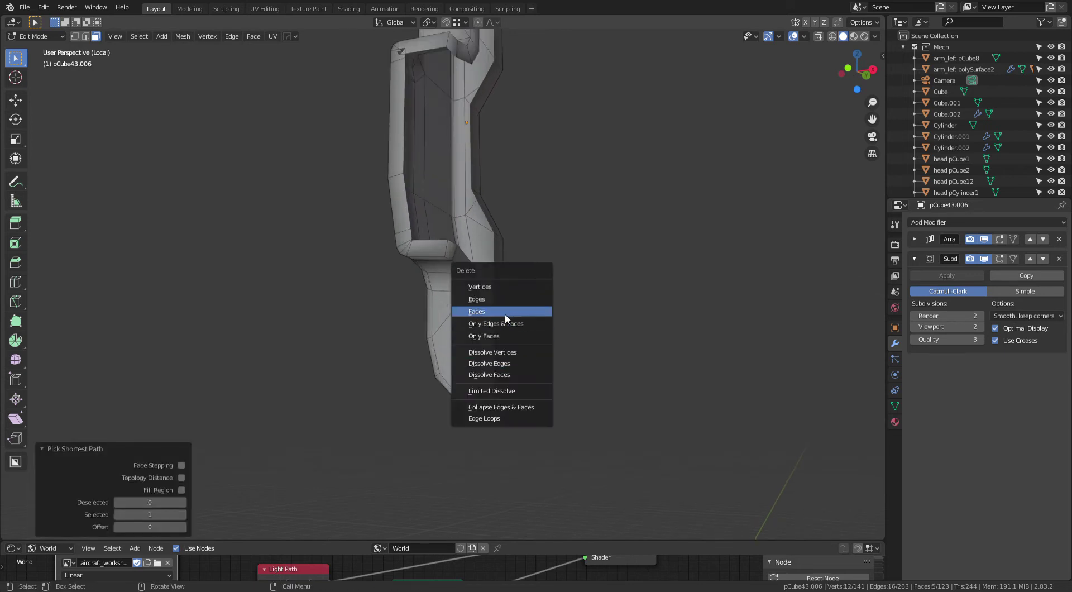
left_click(511, 314)
mouse_move(601, 402)
middle_mouse_down()
mouse_move(548, 401)
mouse_move(506, 374)
middle_mouse_up()
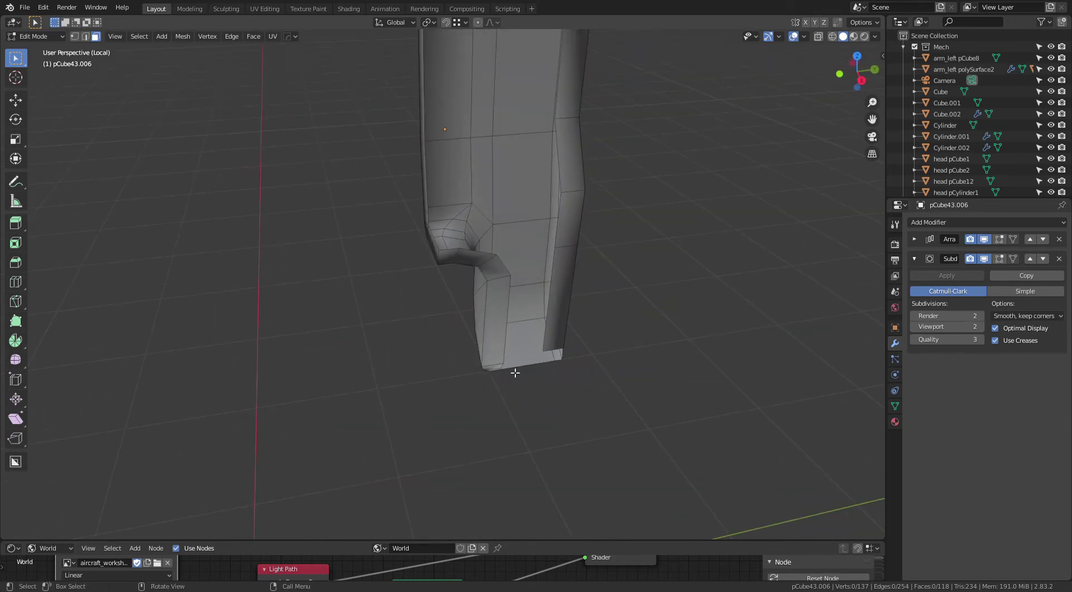
key("x")
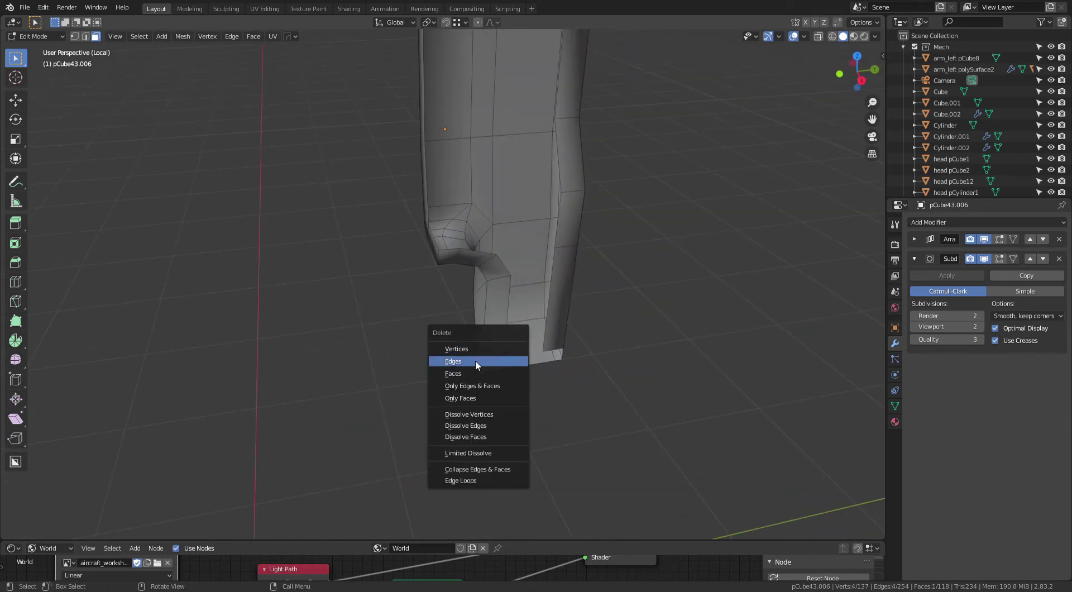
left_click(471, 370)
mouse_move(618, 350)
middle_mouse_down()
mouse_move(578, 346)
mouse_move(550, 271)
mouse_move(568, 237)
mouse_move(570, 270)
mouse_move(536, 285)
mouse_move(566, 229)
mouse_move(564, 268)
mouse_move(505, 290)
mouse_move(522, 242)
mouse_move(570, 294)
mouse_move(560, 275)
mouse_move(560, 307)
mouse_move(575, 211)
mouse_move(564, 223)
mouse_move(575, 383)
mouse_move(579, 312)
mouse_move(517, 304)
mouse_move(517, 271)
mouse_move(526, 263)
mouse_move(572, 294)
mouse_move(586, 238)
mouse_move(575, 301)
mouse_move(586, 316)
mouse_move(482, 344)
middle_mouse_up()
Step: Select the two open edges at the bottom and fill a new face between them
left_click(547, 318)
left_click(482, 345)
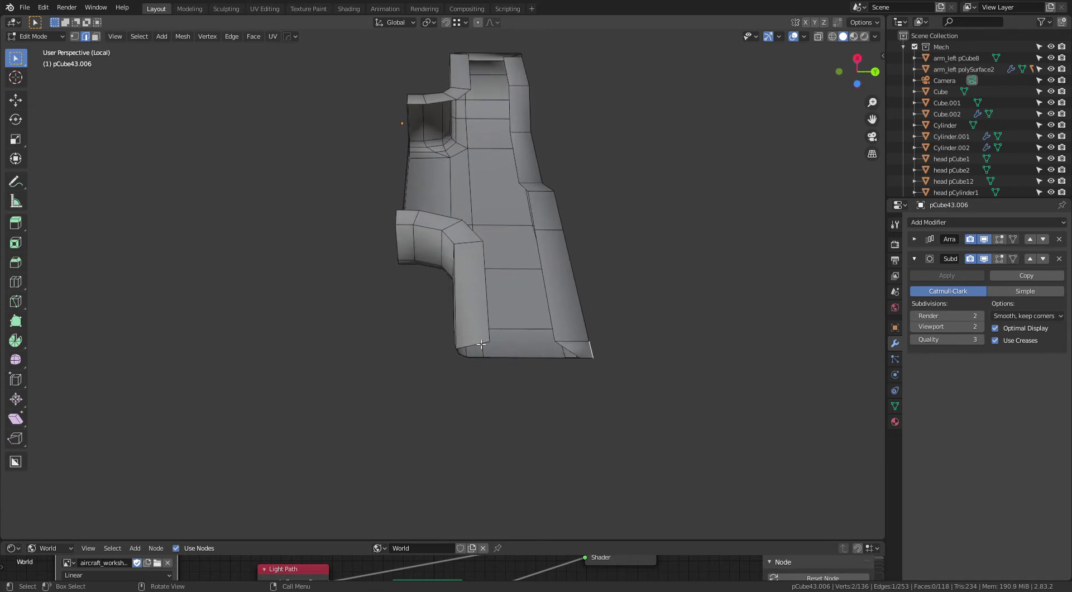
middle_click_drag(491, 302, 488, 282)
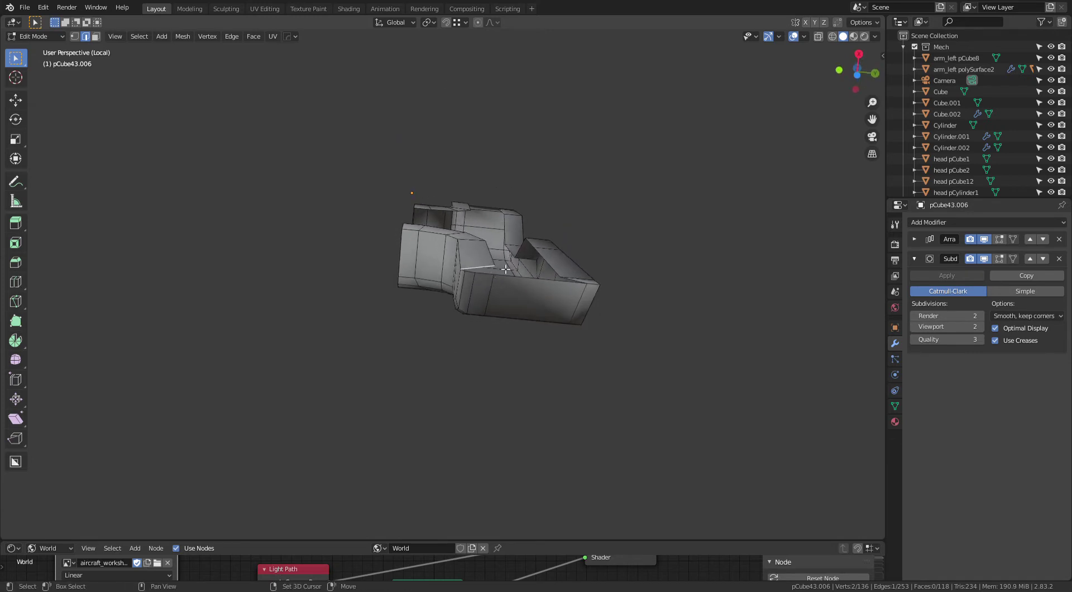
key("f")
left_click(645, 276)
mouse_move(645, 276)
middle_mouse_down()
mouse_move(654, 314)
mouse_move(559, 342)
middle_mouse_up()
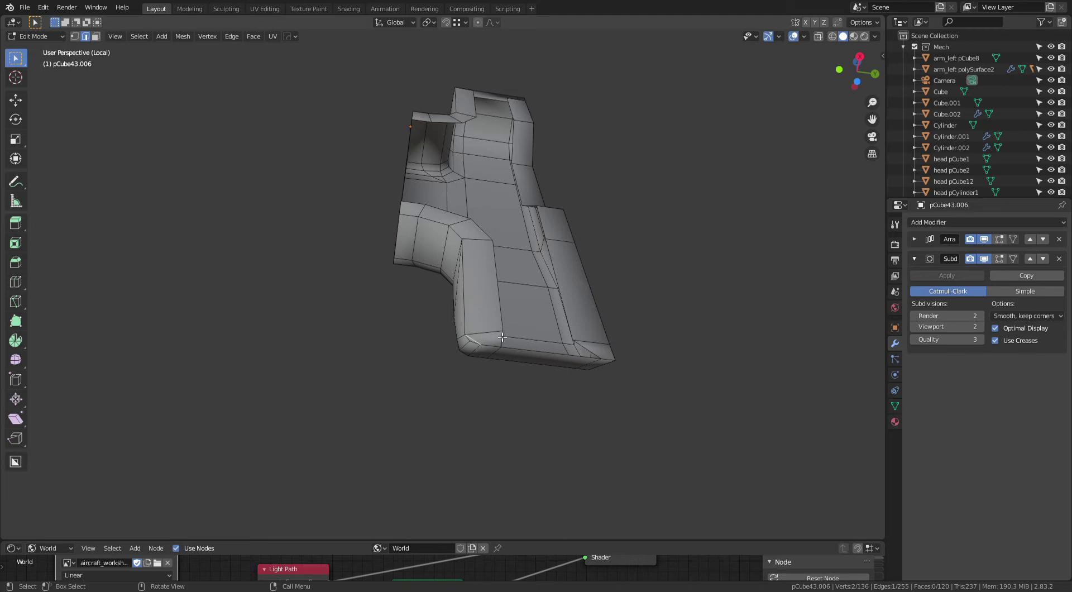
Step: Dissolve the extra edge on the filled face with X > Dissolve Edges
key("x")
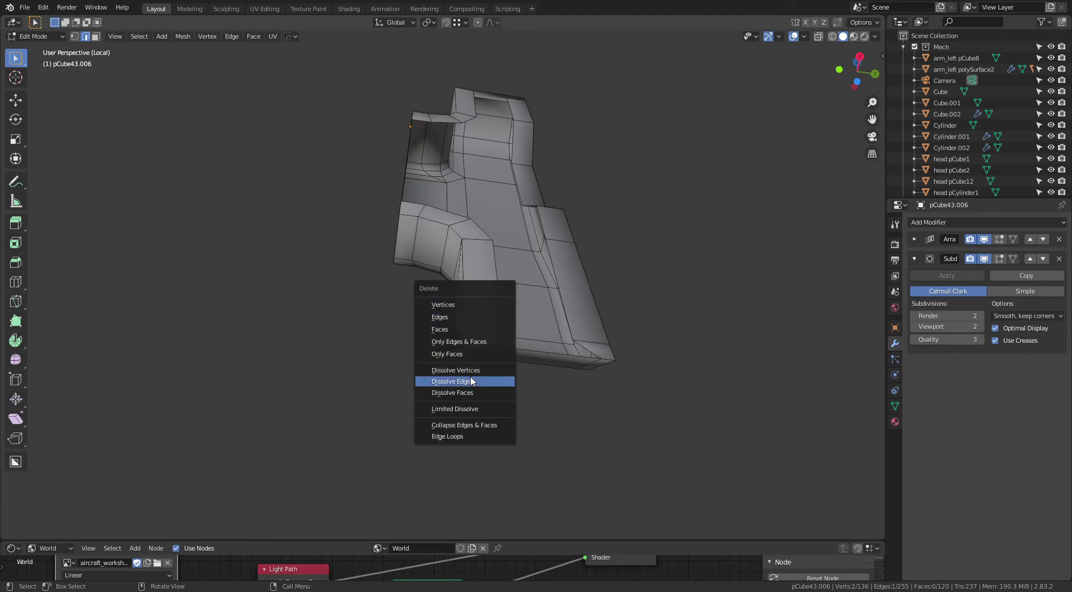
left_click(471, 381)
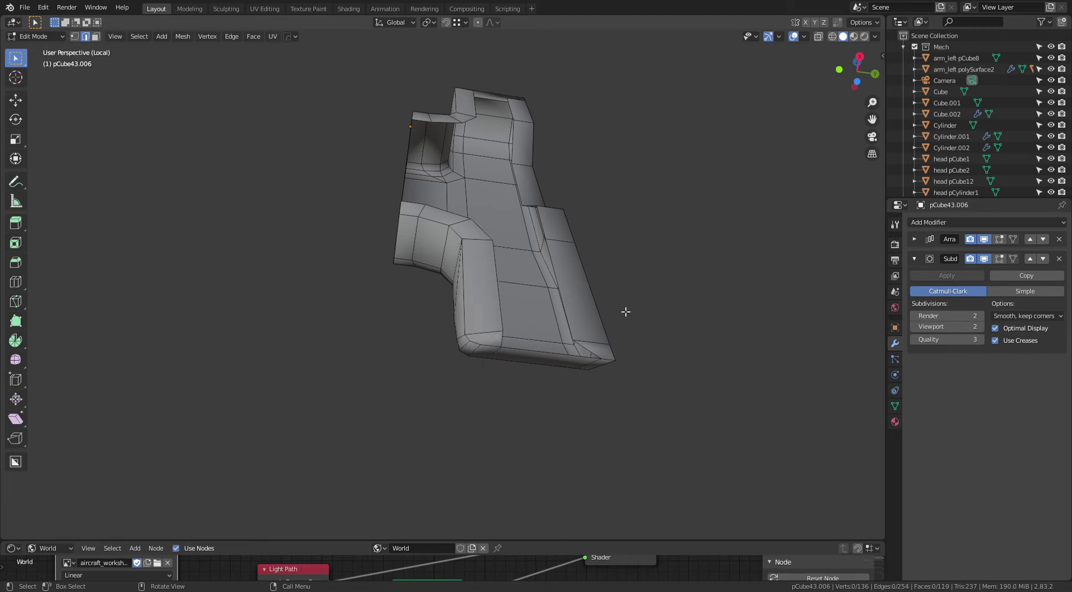
mouse_move(625, 311)
middle_mouse_down()
mouse_move(556, 343)
mouse_move(591, 318)
mouse_move(608, 246)
mouse_move(651, 306)
mouse_move(616, 324)
mouse_move(615, 246)
mouse_move(514, 263)
mouse_move(578, 316)
mouse_move(627, 313)
mouse_move(671, 235)
mouse_move(565, 331)
mouse_move(530, 299)
mouse_move(438, 335)
mouse_move(609, 317)
mouse_move(581, 321)
middle_mouse_up()
Step: Check the subdivided array in Object Mode, re-isolate the plates, and return to Edit Mode
key("Tab")
key("KP_Divide")
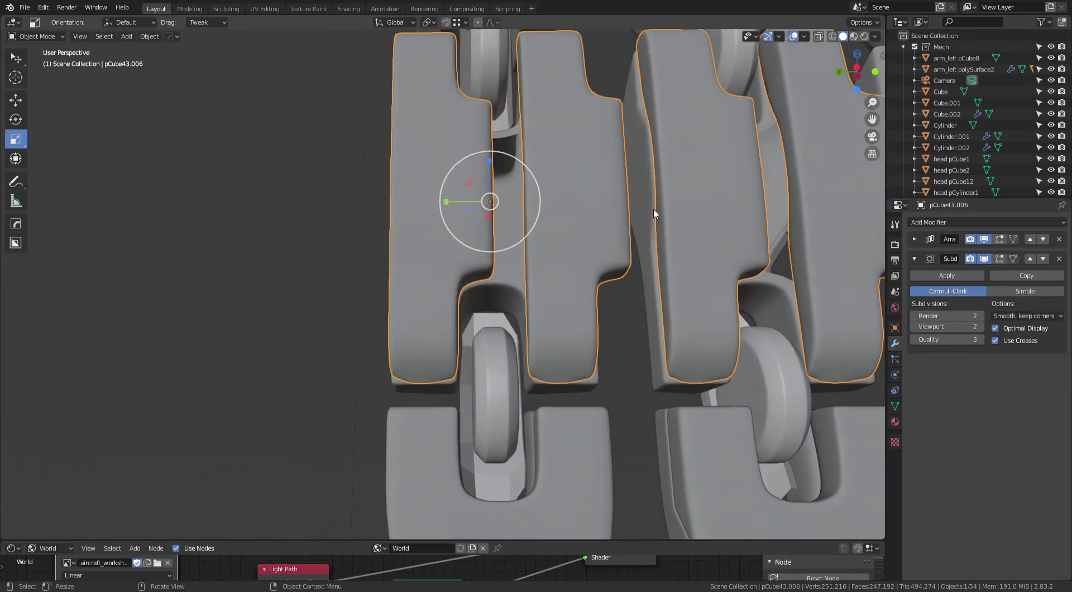
key("KP_Divide")
mouse_move(464, 361)
middle_mouse_down()
mouse_move(659, 364)
mouse_move(637, 378)
middle_mouse_up()
key("Tab")
scroll(620, 264, "up", 4)
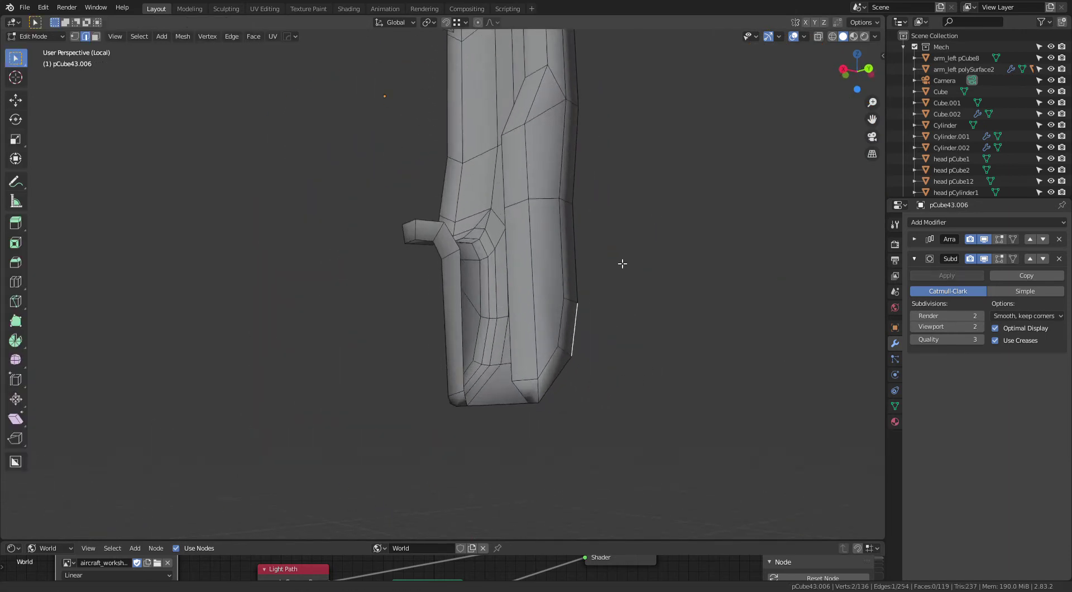
mouse_move(620, 264)
middle_mouse_down()
mouse_move(560, 299)
mouse_move(570, 283)
mouse_move(550, 328)
mouse_move(570, 302)
middle_mouse_up()
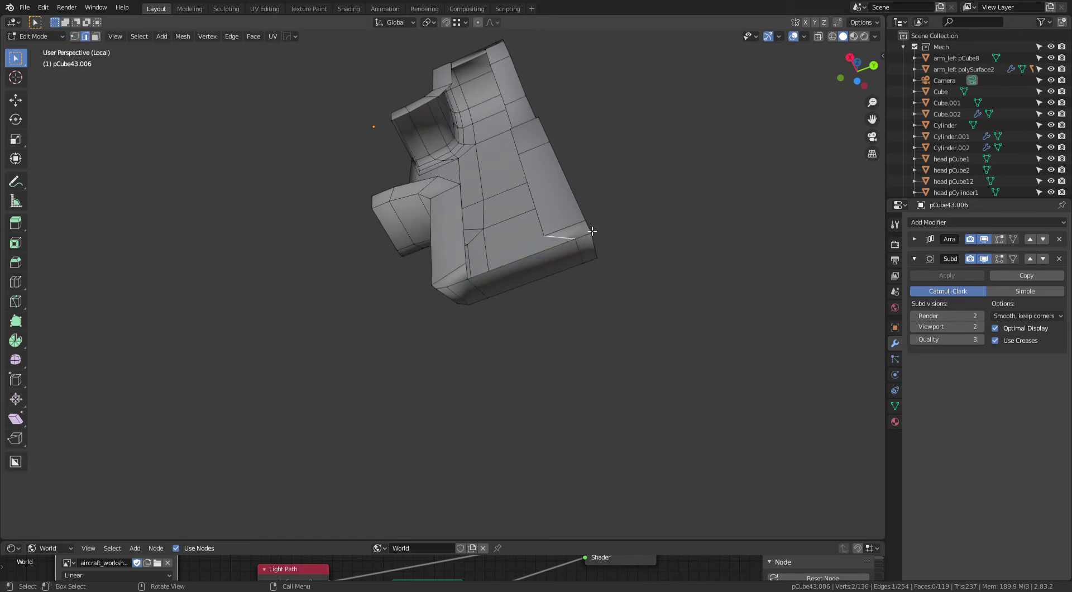
Step: Fill the open gap at the bottom of the arm piece and dissolve the stray diagonal edge
mouse_move(592, 231)
middle_mouse_down()
mouse_move(598, 264)
mouse_move(585, 297)
middle_mouse_up()
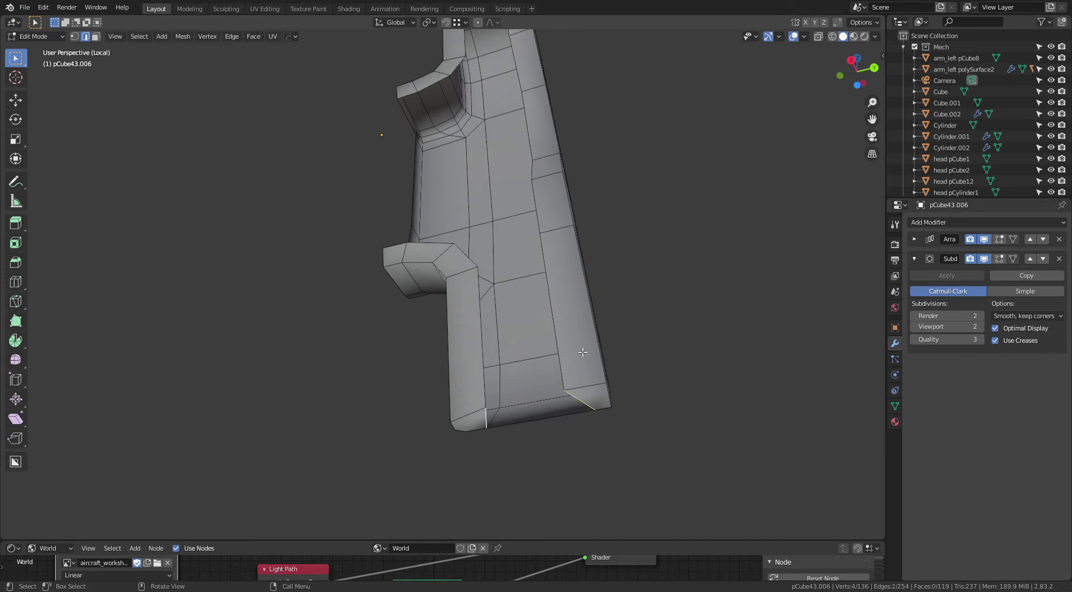
key("f")
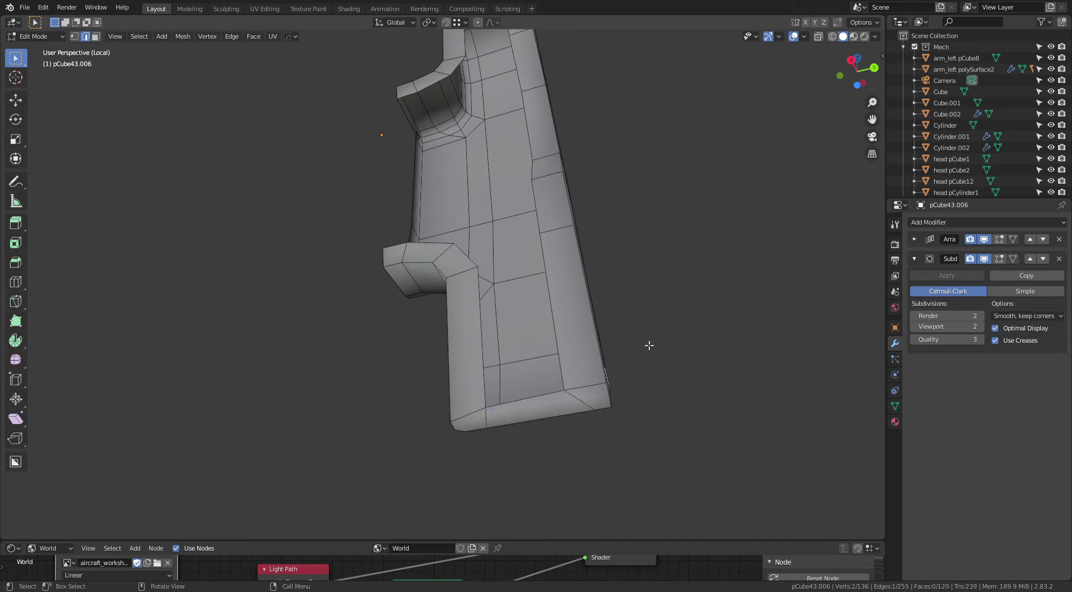
mouse_move(648, 344)
middle_mouse_down()
mouse_move(646, 301)
mouse_move(649, 320)
mouse_move(632, 299)
mouse_move(566, 339)
mouse_move(577, 266)
mouse_move(510, 324)
mouse_move(500, 352)
mouse_move(497, 300)
mouse_move(610, 300)
mouse_move(646, 263)
mouse_move(572, 328)
mouse_move(590, 332)
mouse_move(627, 255)
middle_mouse_up()
scroll(576, 266, "down", 2)
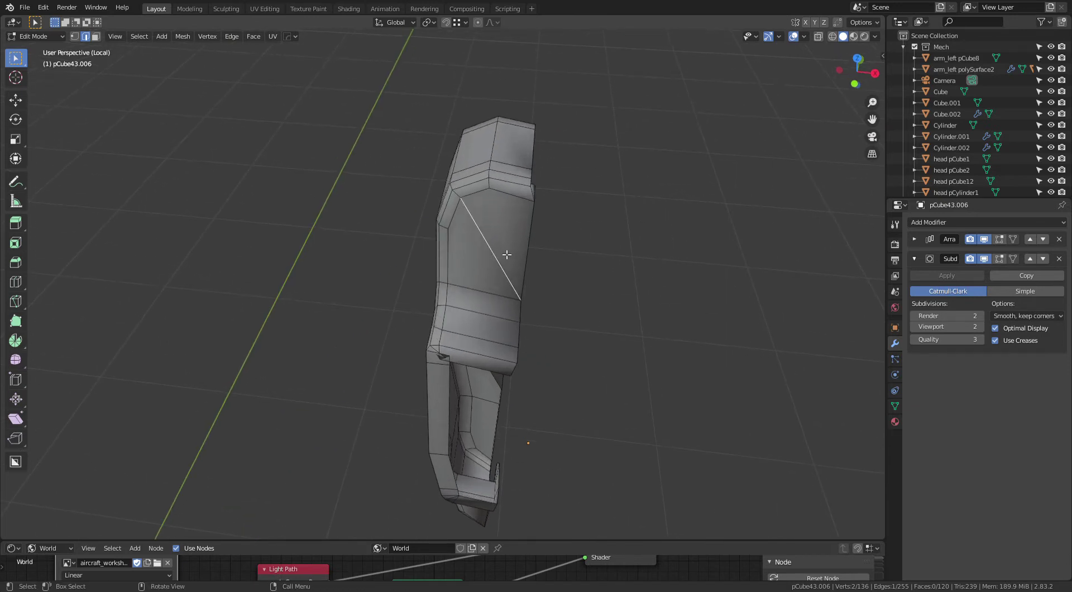
key("x")
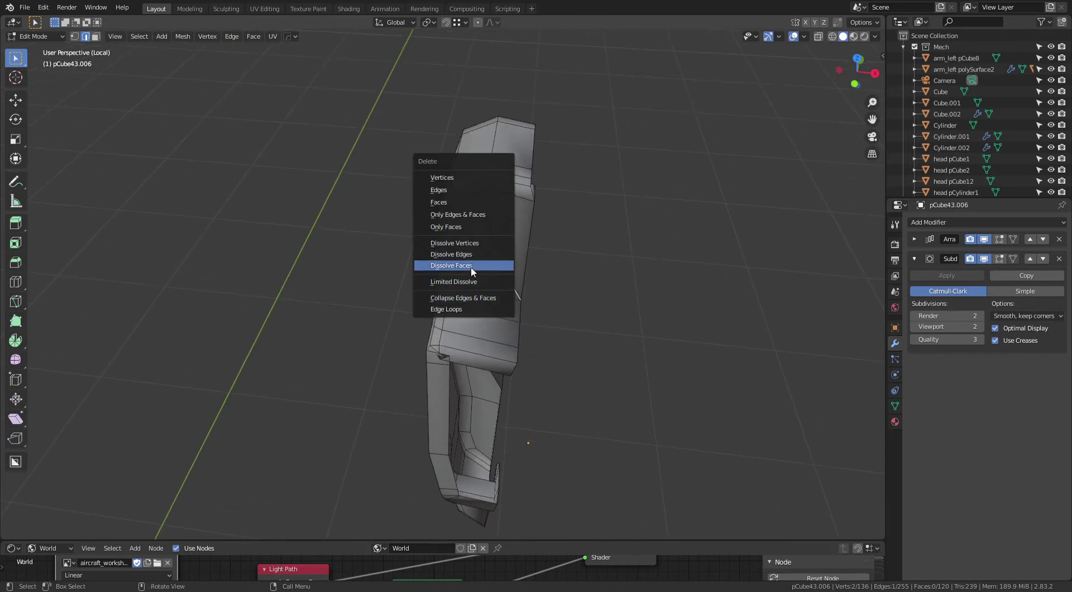
left_click(477, 259)
Step: Add an edge loop near the top of the arm piece, slid to factor 0.569
mouse_move(568, 314)
middle_mouse_down()
mouse_move(538, 338)
mouse_move(512, 270)
middle_mouse_up()
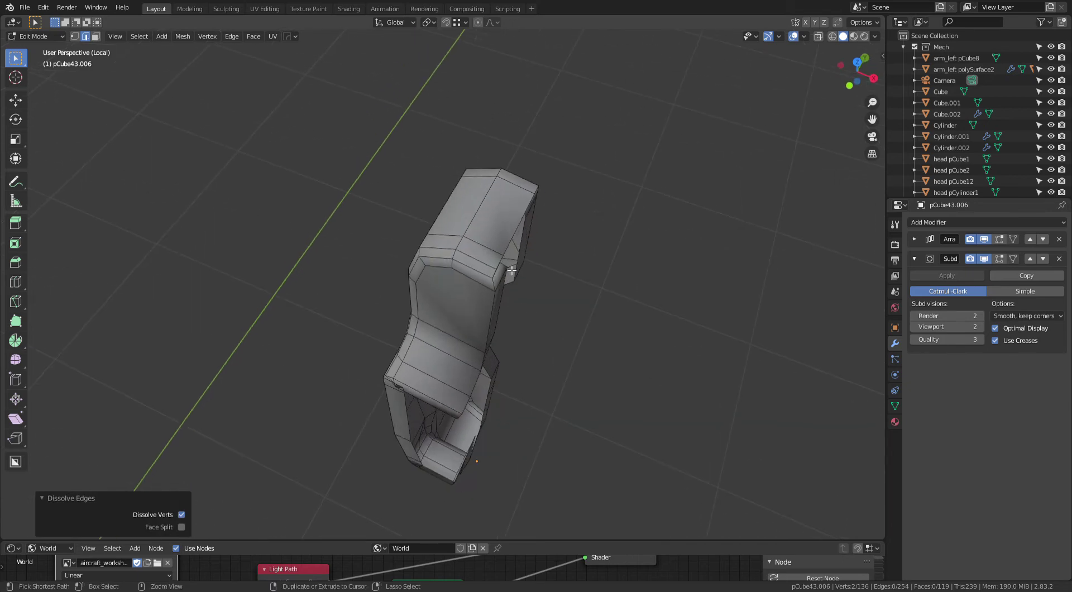
left_click(472, 268)
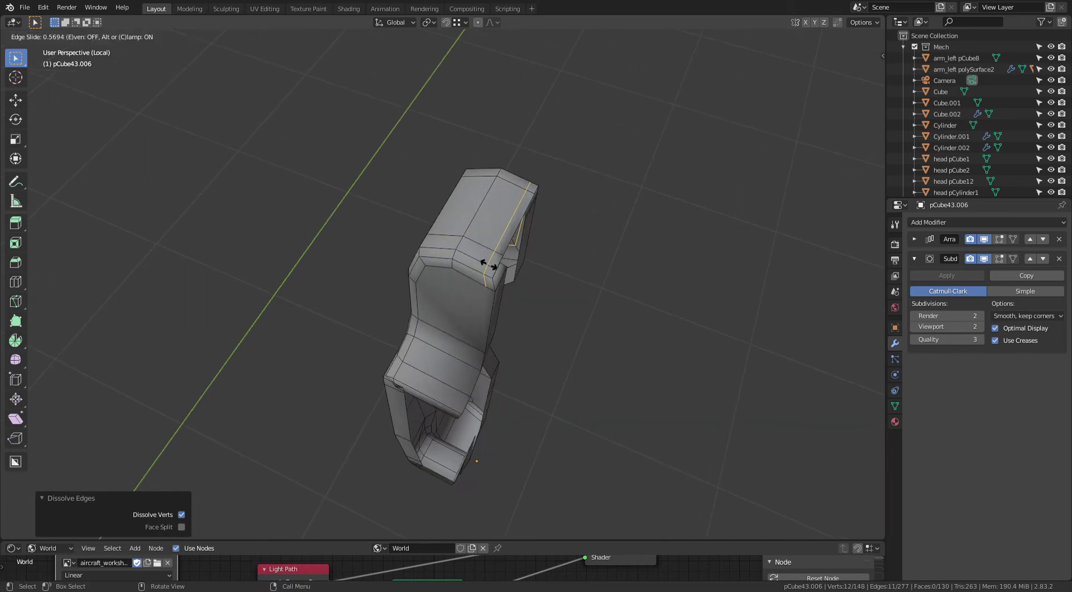
left_click(487, 265)
mouse_move(487, 265)
middle_mouse_down()
mouse_move(469, 224)
mouse_move(489, 250)
middle_mouse_up()
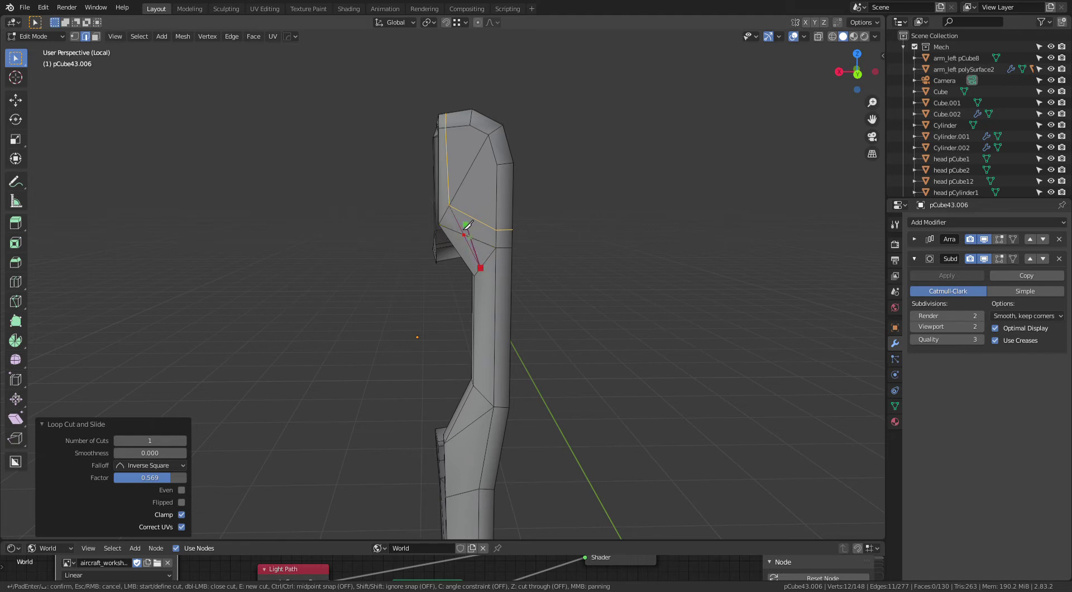
Step: Knife a line of edges down the arm's side through its bends, giving 160 vertices and 141 faces
key("Escape")
left_click(484, 395)
middle_click_drag(489, 398, 503, 334, "shift")
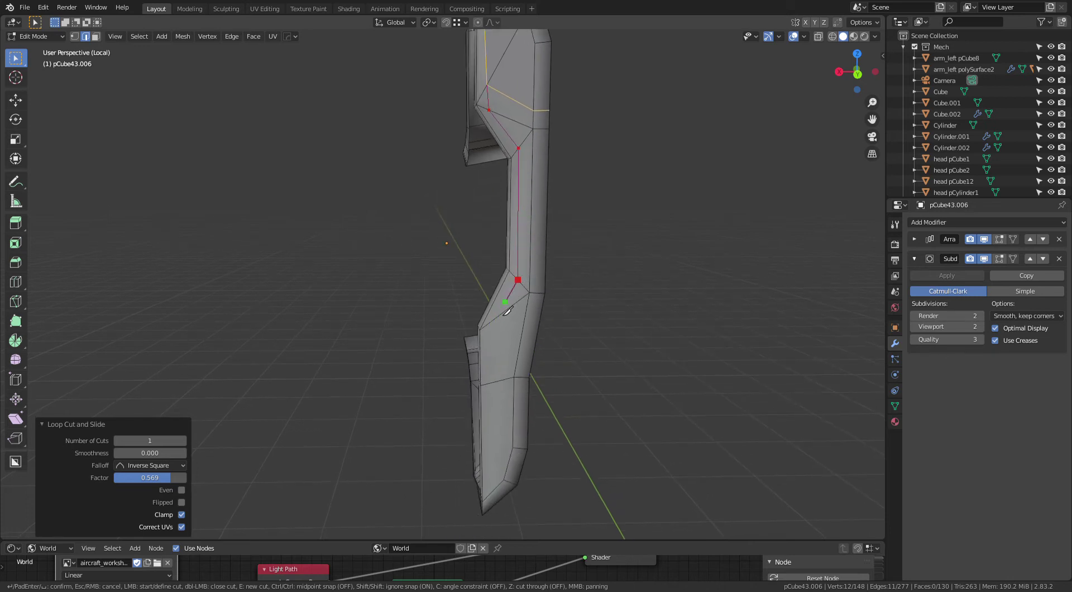
middle_click_drag(514, 268, 547, 312)
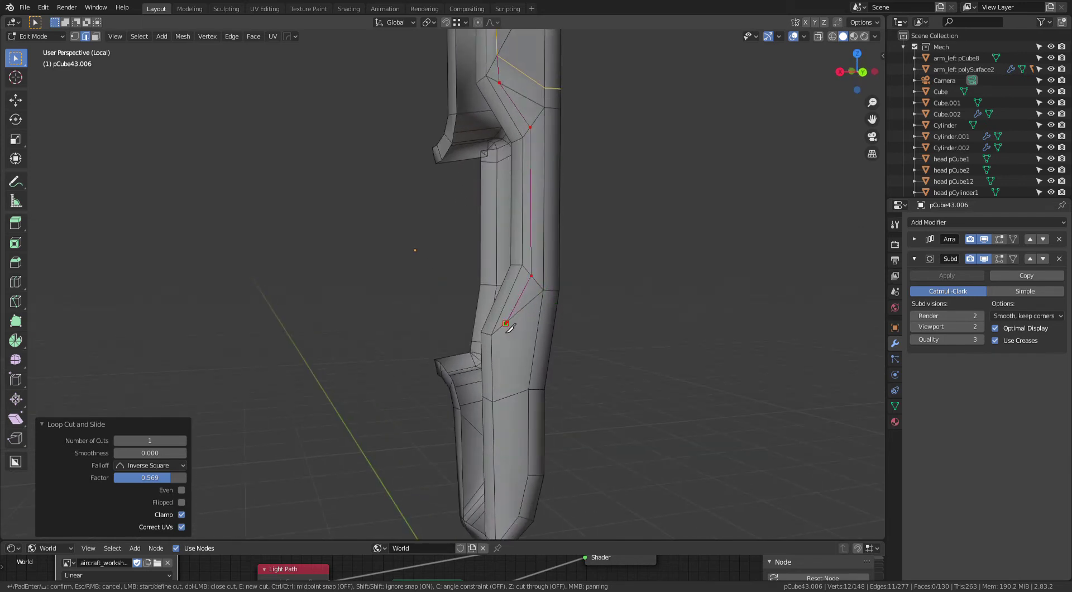
scroll(512, 398, "down", 2)
middle_click_drag(469, 384, 479, 358)
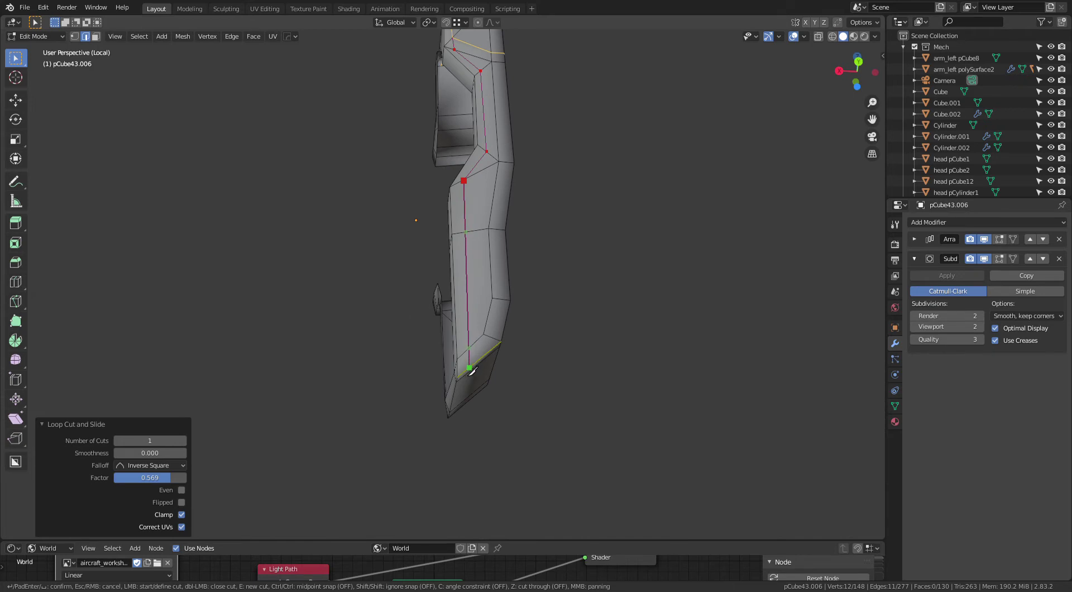
scroll(471, 372, "down", 3)
middle_click_drag(471, 371, 478, 320)
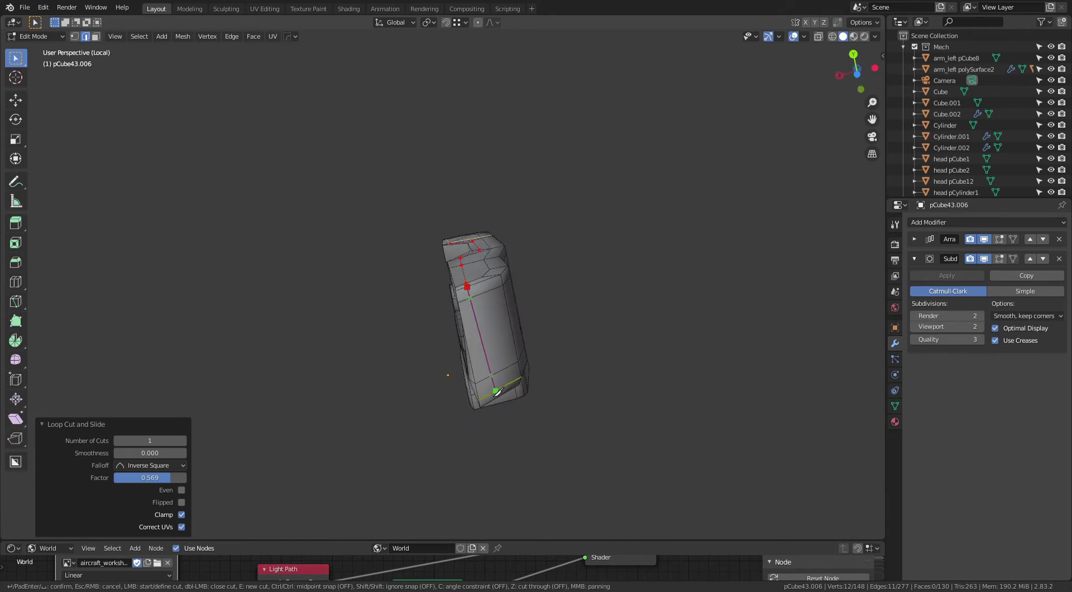
middle_click_drag(497, 391, 495, 326)
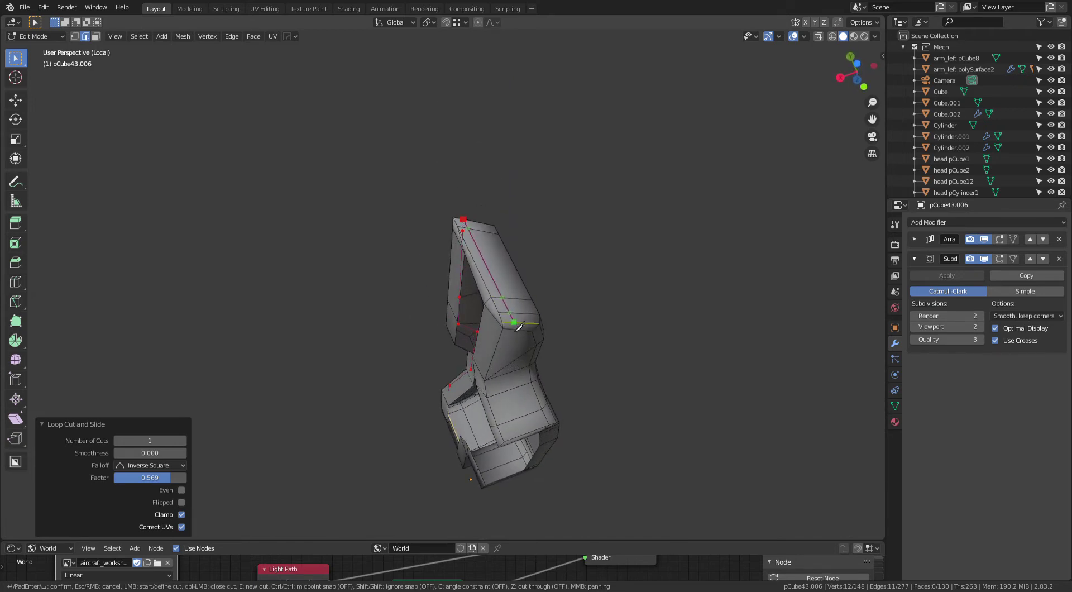
mouse_move(519, 324)
middle_mouse_down()
mouse_move(507, 326)
mouse_move(510, 280)
mouse_move(497, 278)
mouse_move(520, 255)
middle_mouse_up()
key("Return")
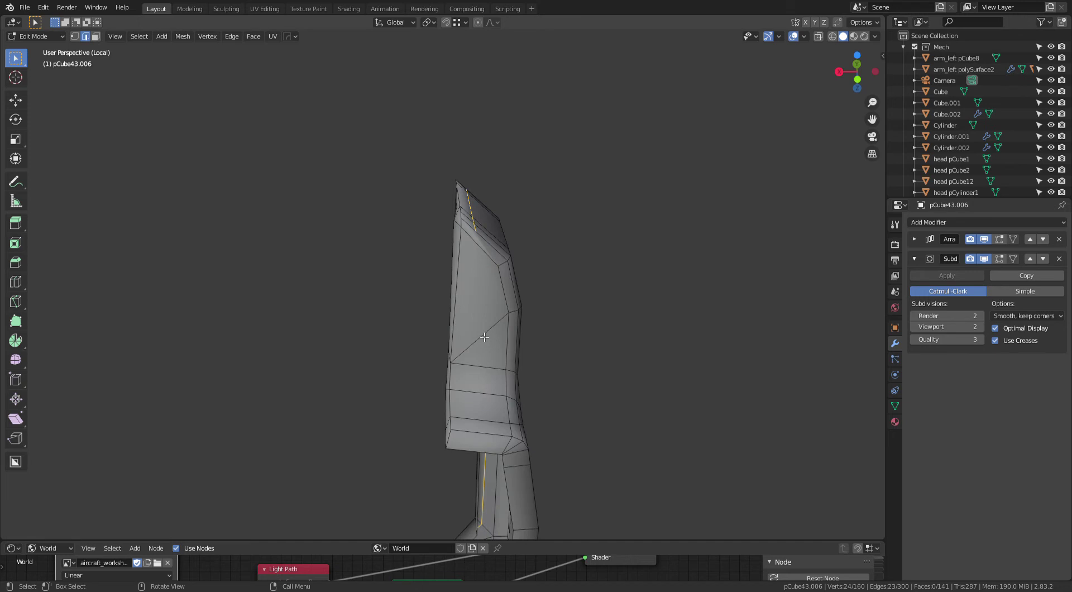
Step: Dissolve the diagonal edge and add a new edge loop across the arm's lower part
left_click(484, 337)
key("x")
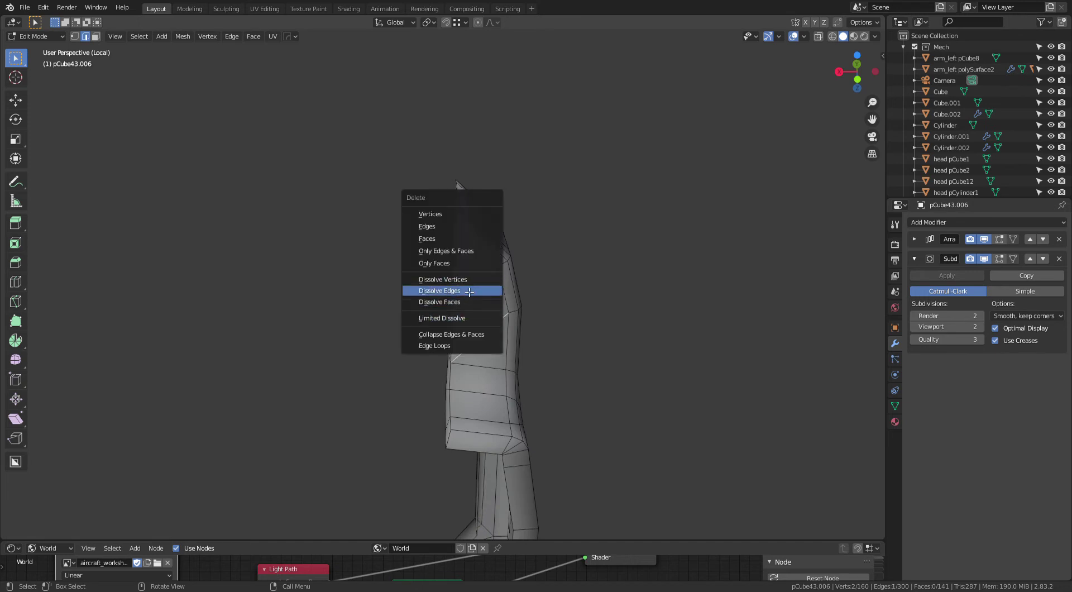
left_click(469, 292)
middle_click_drag(469, 291, 472, 433)
key("ctrl+r")
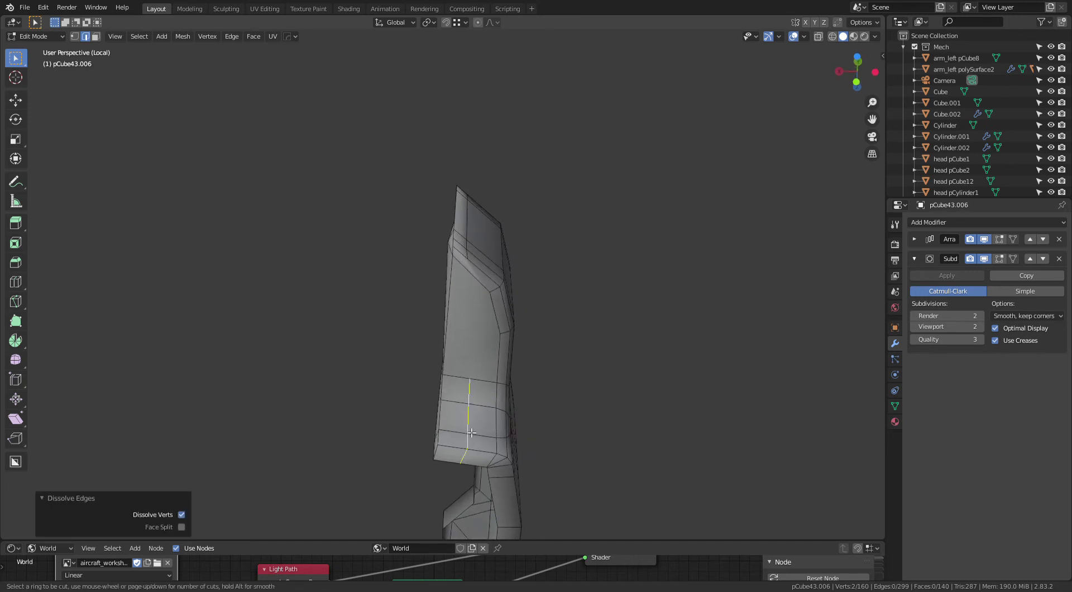
left_click(471, 432)
left_click(450, 432)
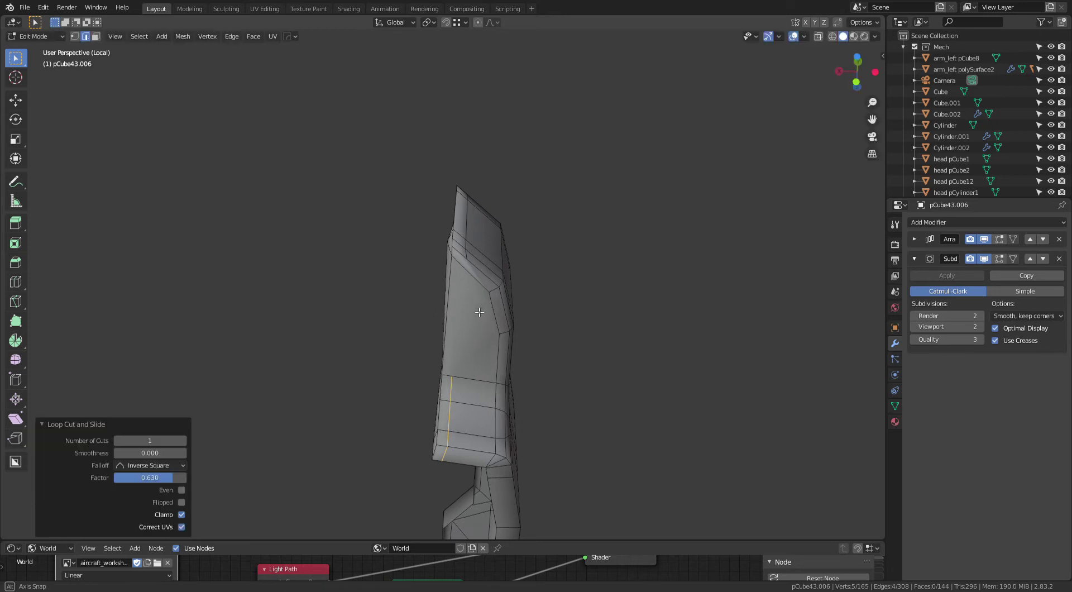
Step: Slide a vertex and the top-corner vertex along their edges
middle_click_drag(494, 294, 458, 325)
key("1")
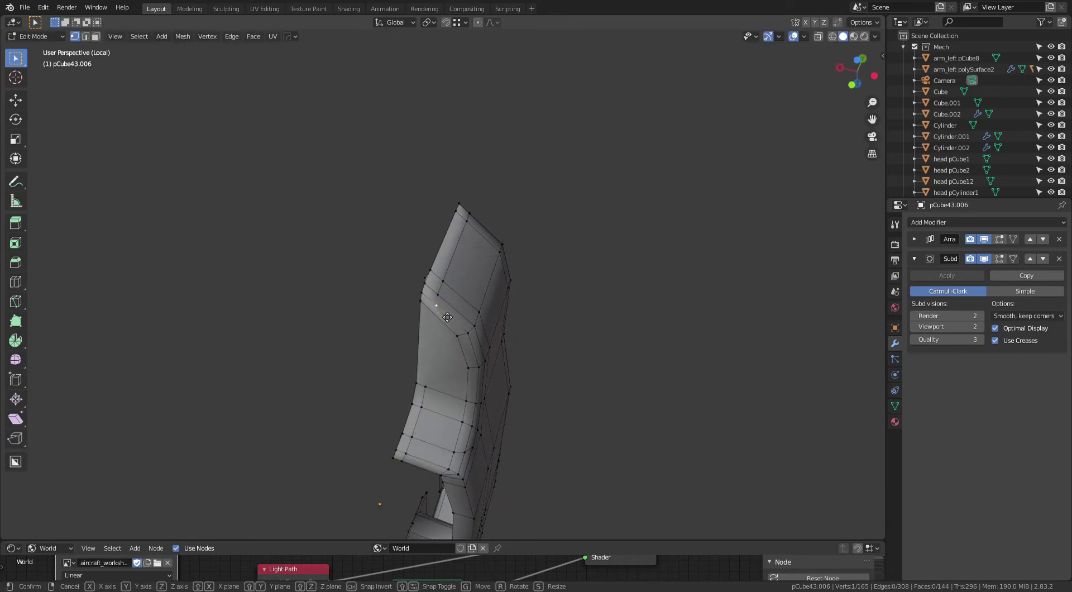
key("shift+v")
left_click(442, 315)
left_click(447, 295)
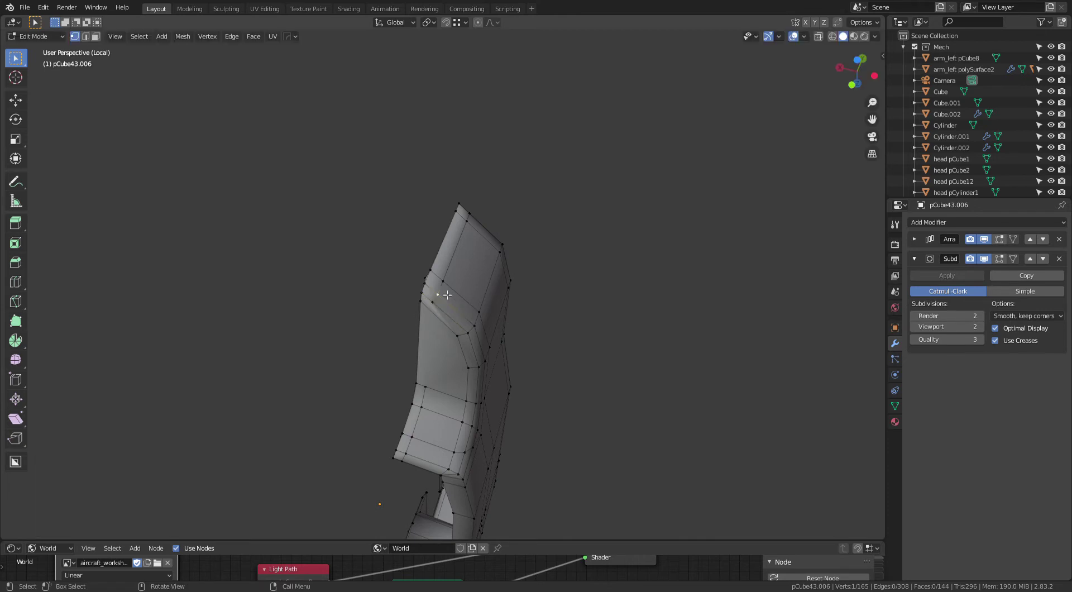
key("g")
key("g")
left_click(474, 271)
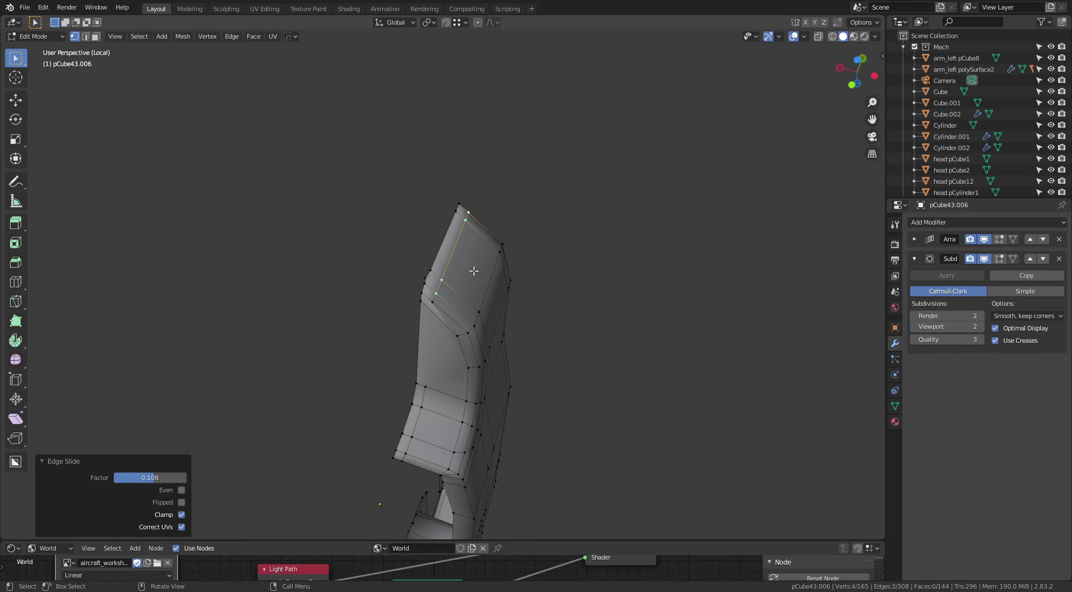
Step: Connect two vertices with a new edge using J
left_click(439, 311)
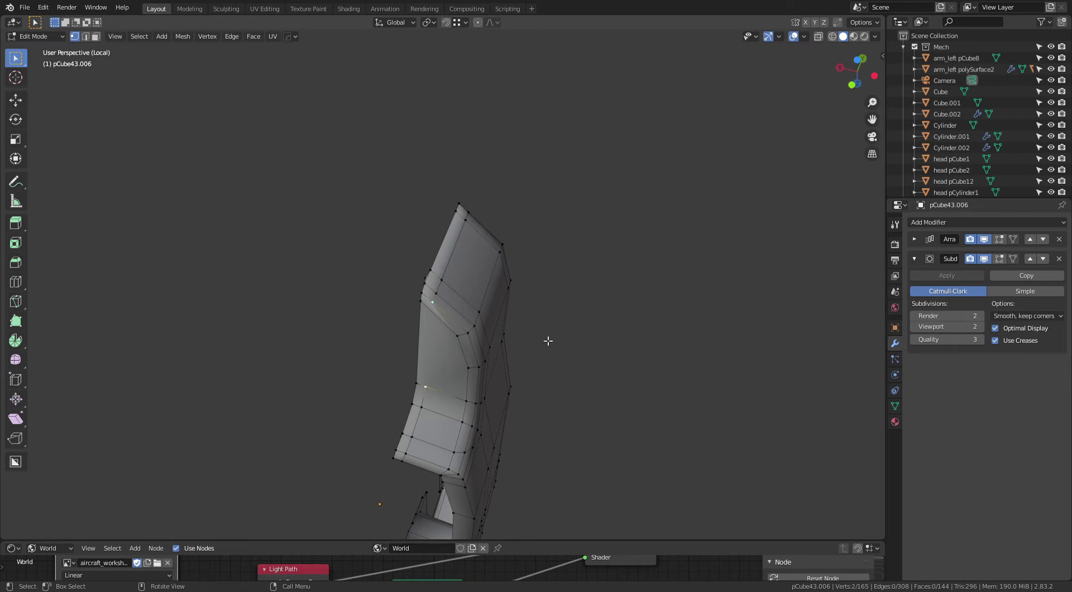
key("j")
key("alt+a")
mouse_move(572, 282)
middle_mouse_down()
mouse_move(586, 237)
mouse_move(565, 229)
mouse_move(577, 249)
middle_mouse_up()
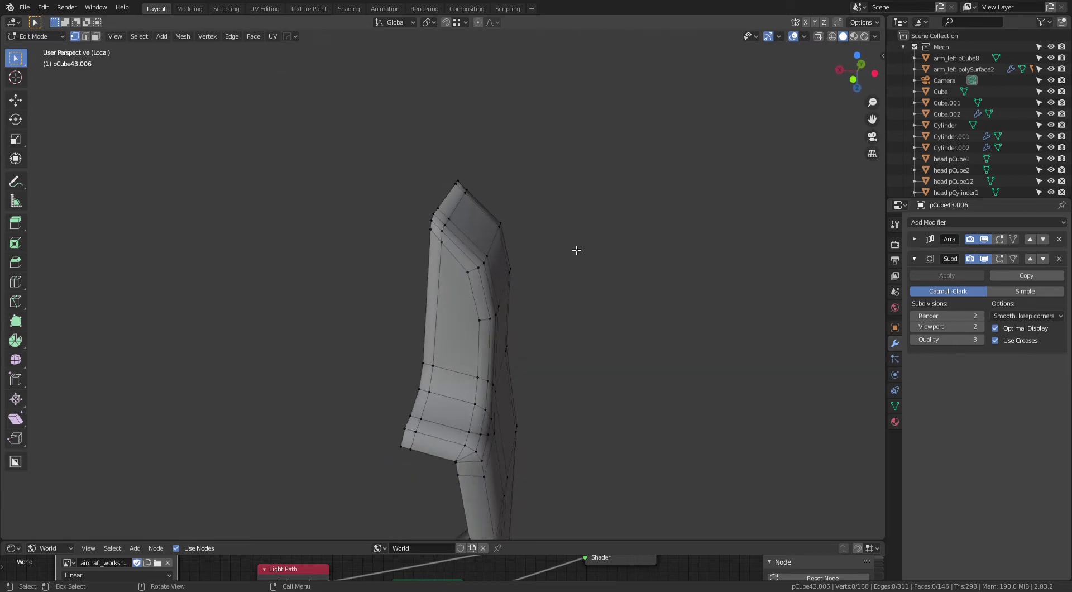
left_click(480, 321)
left_click(433, 365, "shift")
key("alt+a")
Step: Slide the bend vertex slightly and select it together with a neighbouring vertex
mouse_move(596, 299)
middle_mouse_down()
mouse_move(601, 283)
mouse_move(544, 283)
mouse_move(574, 256)
mouse_move(446, 261)
mouse_move(521, 348)
mouse_move(453, 295)
middle_mouse_up()
left_click(472, 363)
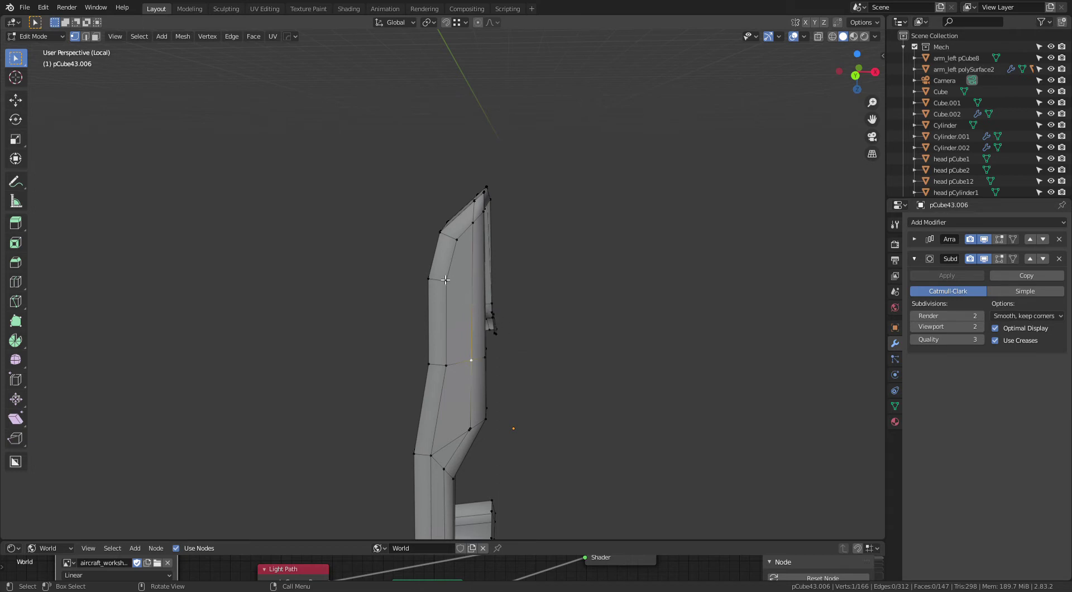
key("g")
left_click(478, 361)
mouse_move(477, 361)
middle_mouse_down()
mouse_move(565, 271)
mouse_move(503, 364)
middle_mouse_up()
left_click(502, 365, "shift")
Step: Merge the two selected vertices at center and slide the result along its edge
key("m")
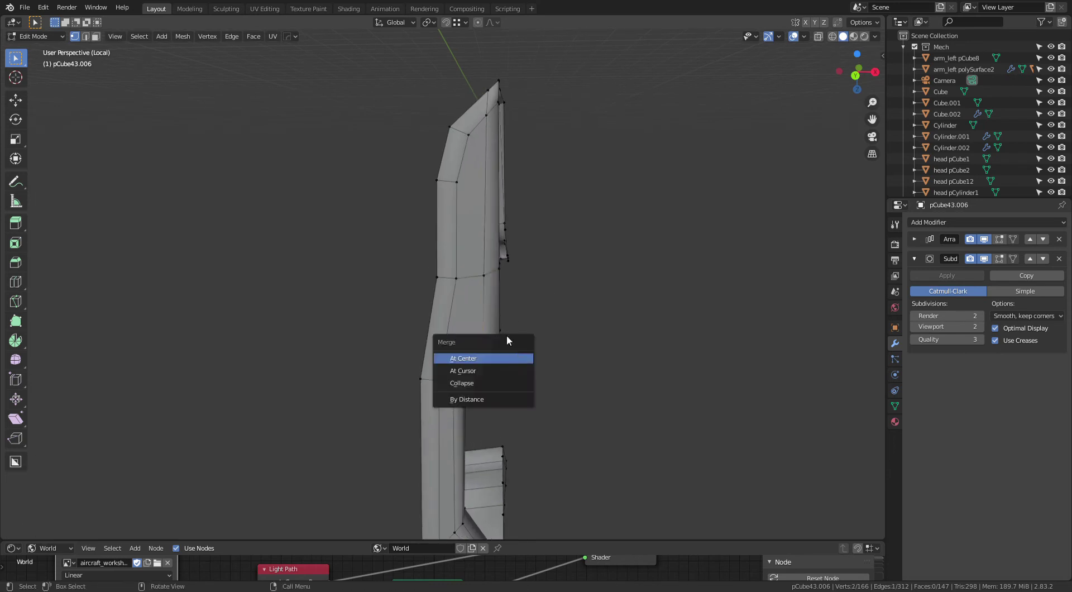
left_click(487, 360)
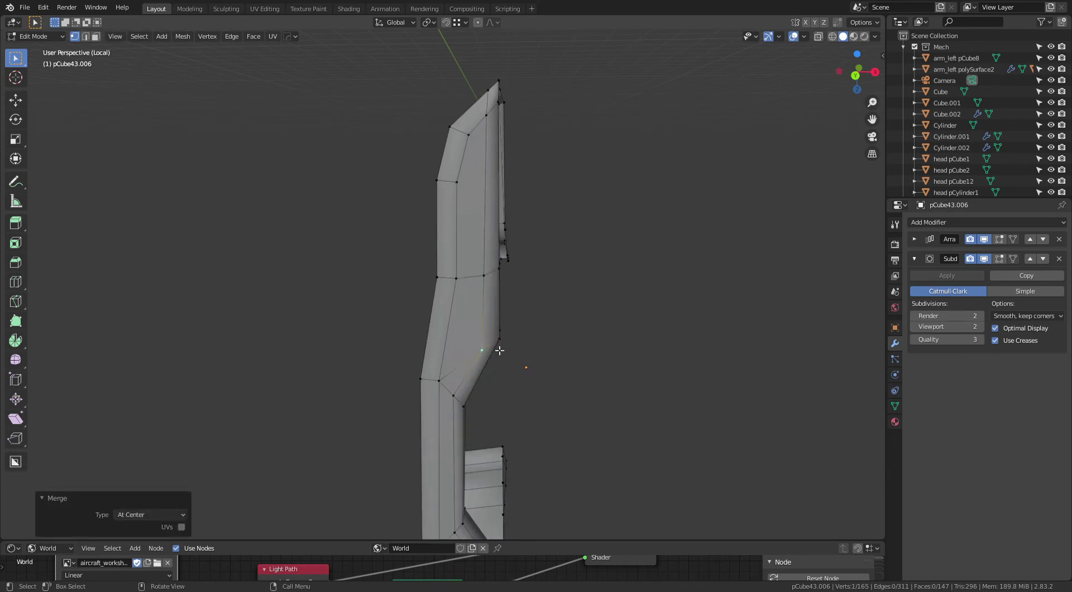
mouse_move(499, 350)
middle_mouse_down()
mouse_move(476, 342)
mouse_move(490, 362)
middle_mouse_up()
key("shift+v")
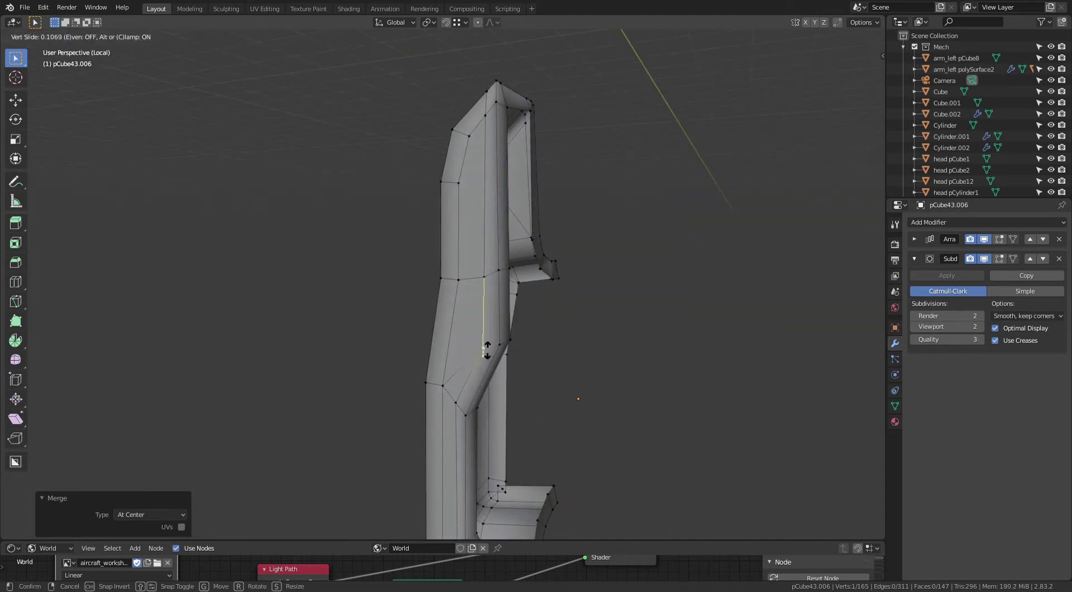
left_click(492, 356)
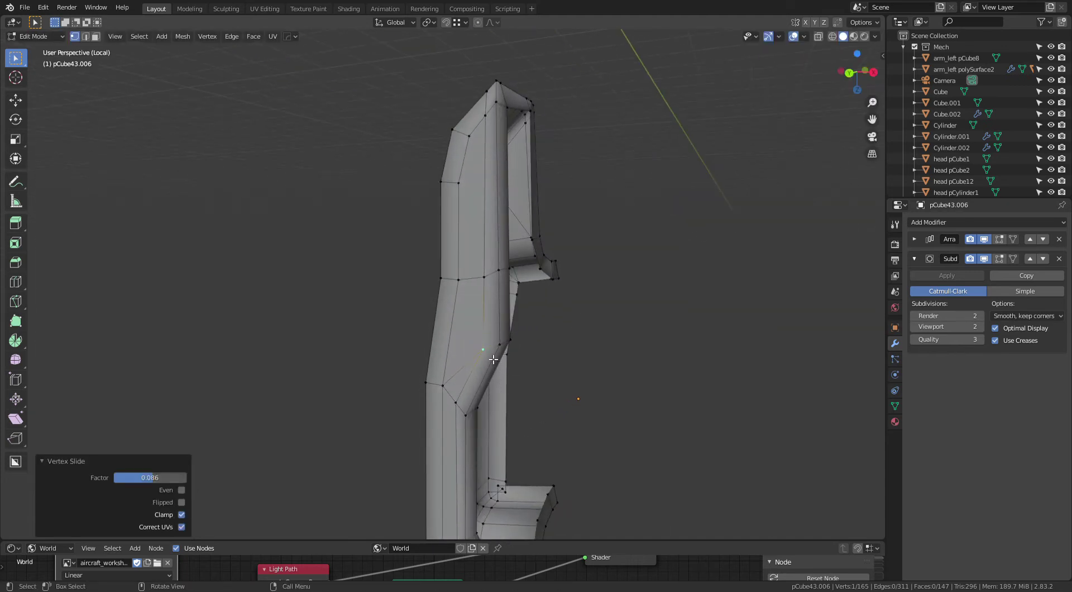
key("shift+v")
left_click(492, 353)
Step: Slide two more vertices along their edges to even out the arm's spacing
mouse_move(557, 294)
middle_mouse_down()
mouse_move(574, 355)
mouse_move(504, 273)
middle_mouse_up()
left_click(487, 276)
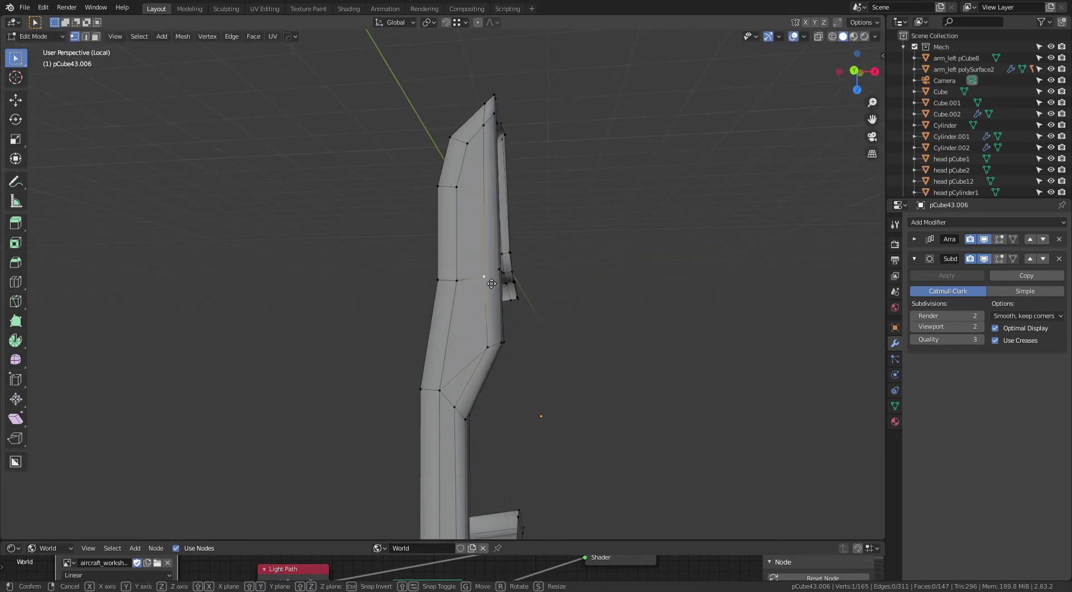
key("shift+v")
left_click(492, 277)
left_click(578, 247)
mouse_move(565, 285)
middle_mouse_down()
mouse_move(531, 304)
mouse_move(536, 258)
middle_mouse_up()
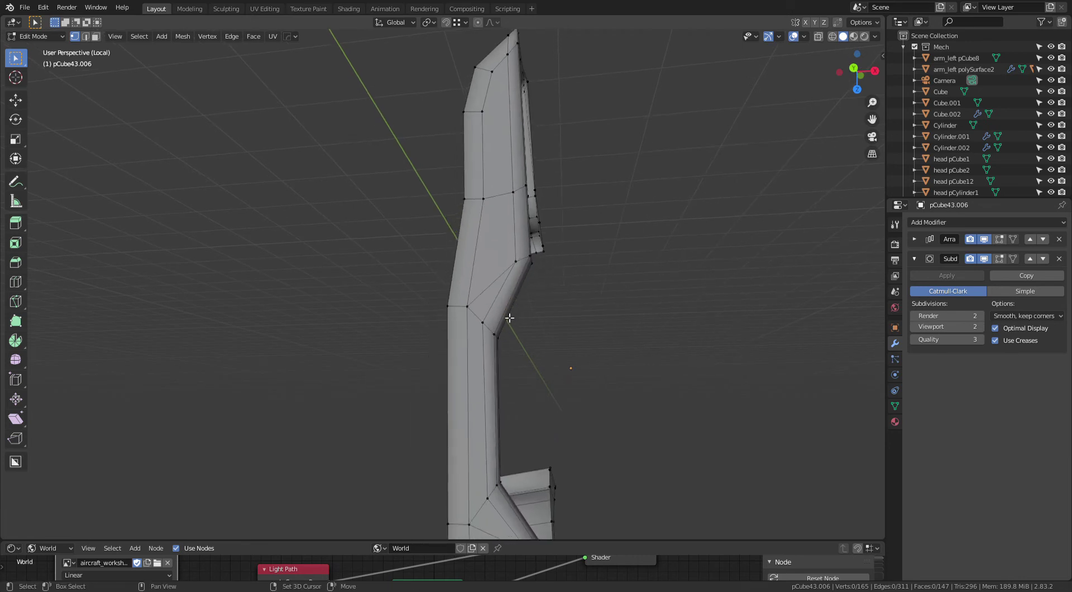
scroll(507, 322, "down", 2, "shift")
scroll(488, 342, "down", 5, "shift")
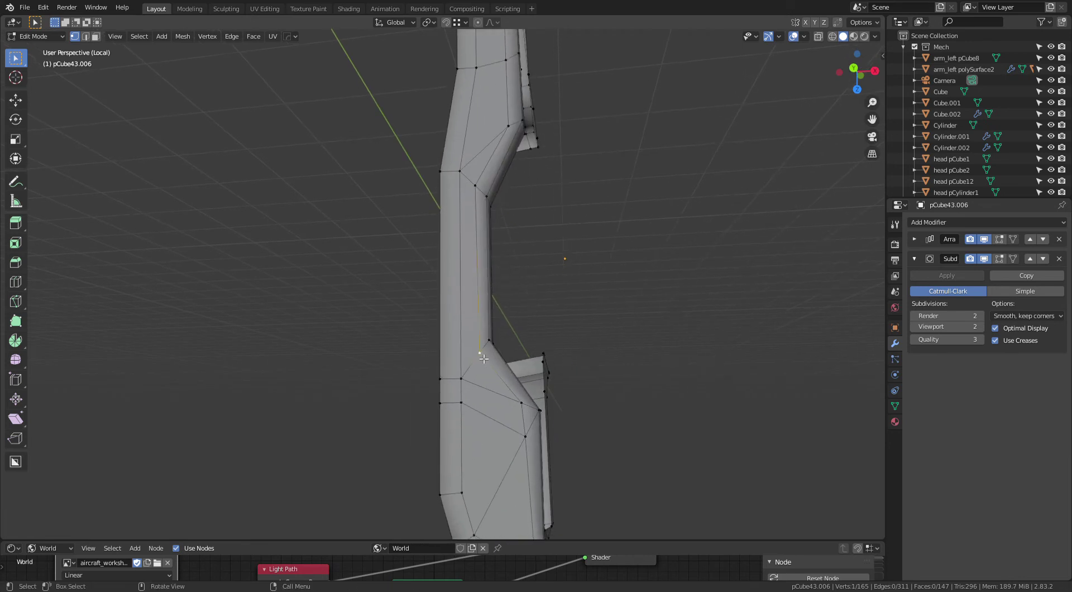
key("shift+v")
left_click(491, 349)
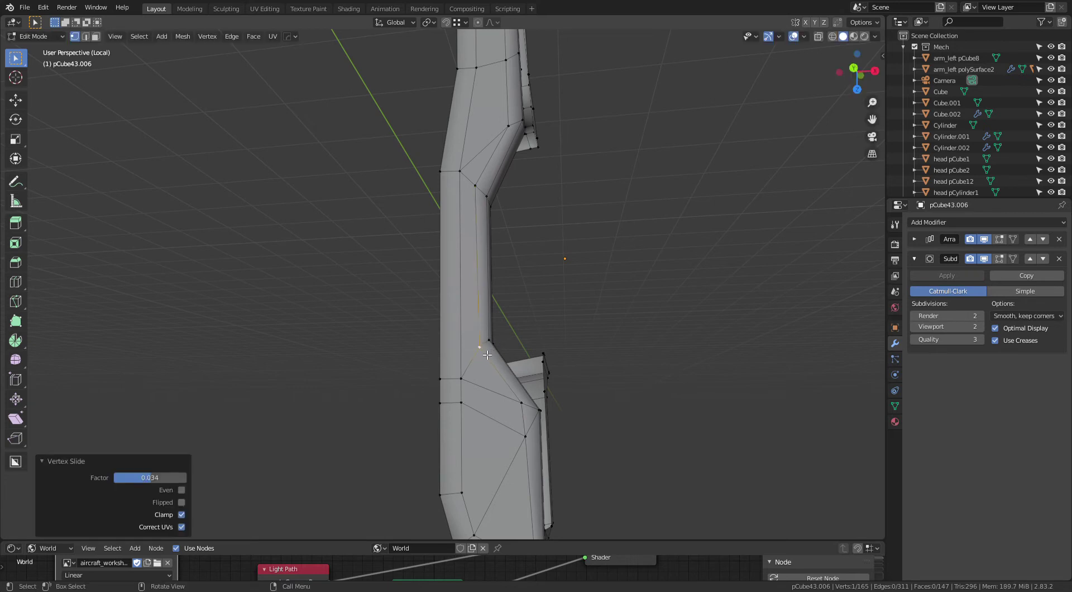
key("shift+v")
left_click(484, 354)
Step: Merge another pair of vertices at center and slide the merged vertex along its edge
mouse_move(545, 314)
middle_mouse_down()
mouse_move(553, 335)
mouse_move(503, 366)
middle_mouse_up()
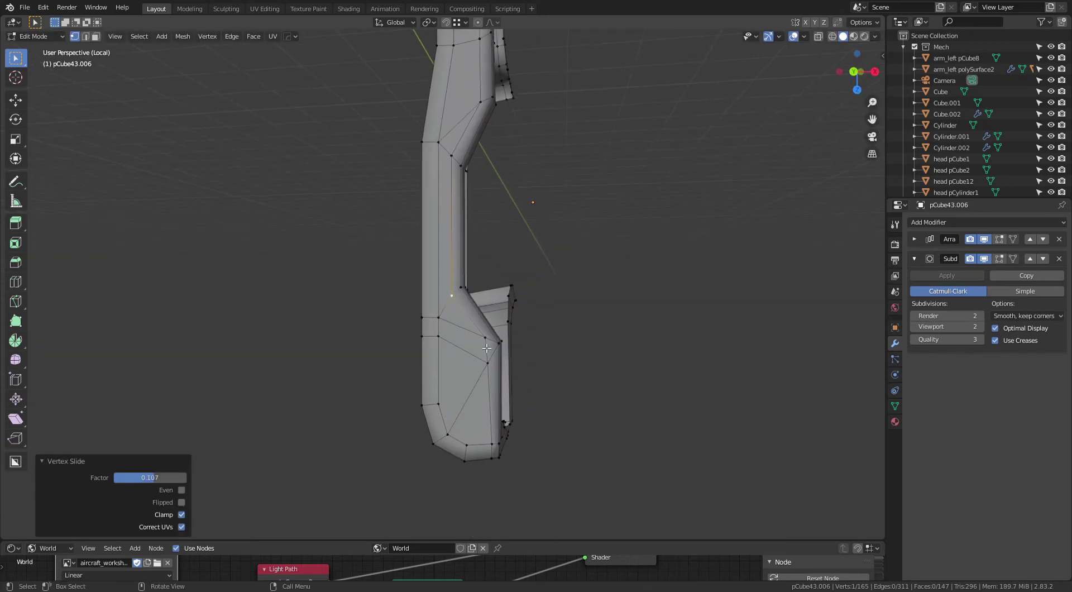
left_click(486, 348, "alt")
key("m")
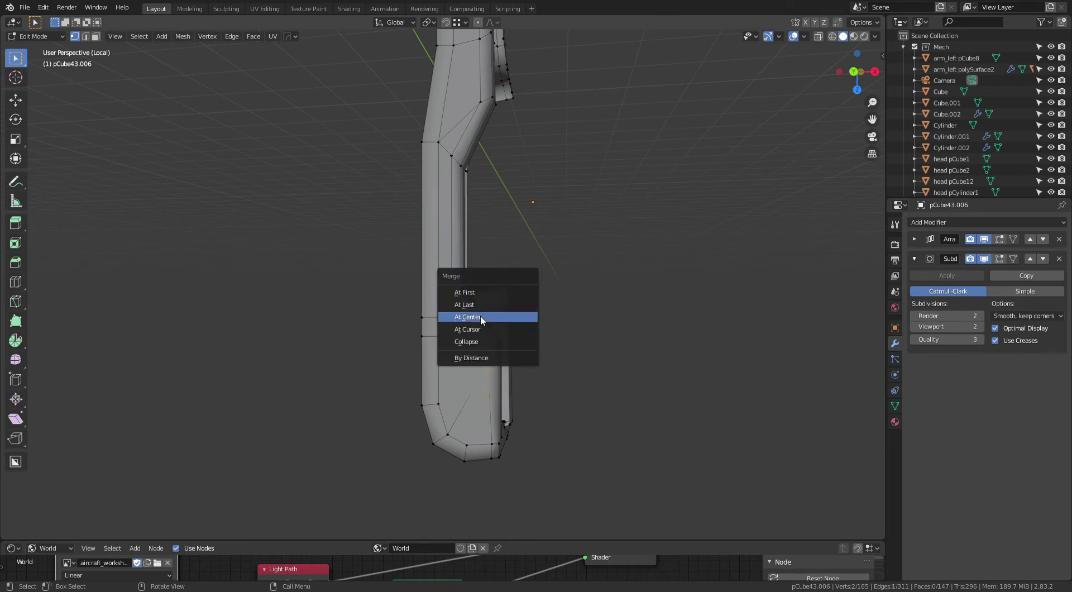
left_click(480, 315)
mouse_move(534, 337)
middle_mouse_down()
mouse_move(553, 311)
mouse_move(549, 322)
mouse_move(575, 321)
mouse_move(558, 333)
mouse_move(574, 295)
middle_mouse_up()
key("shift+v")
left_click(506, 352)
left_click(586, 314)
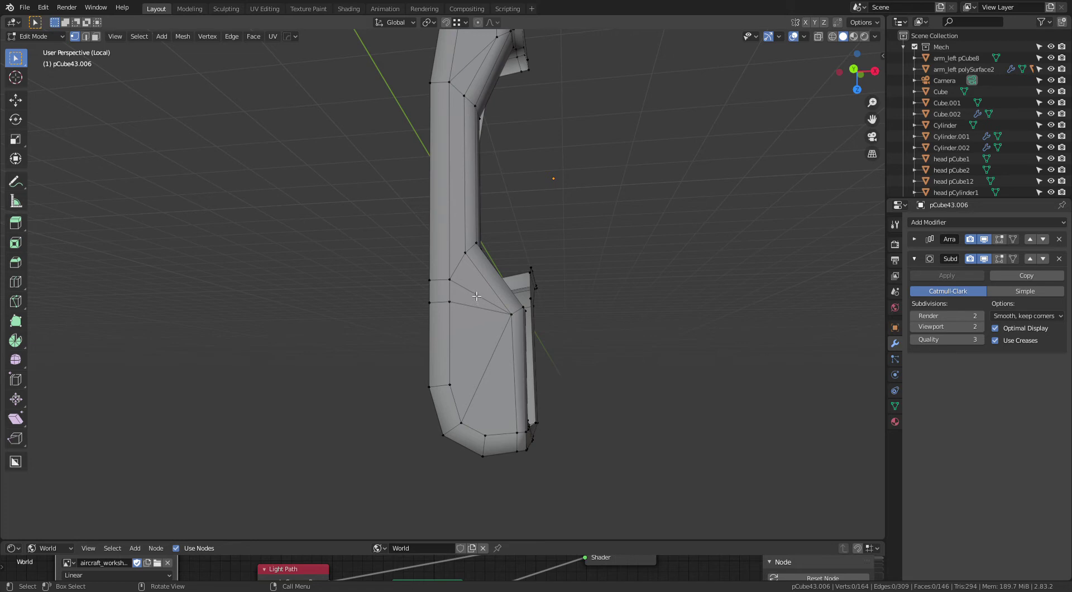
Step: Dissolve the stray diagonal edge in edge select mode
key("2")
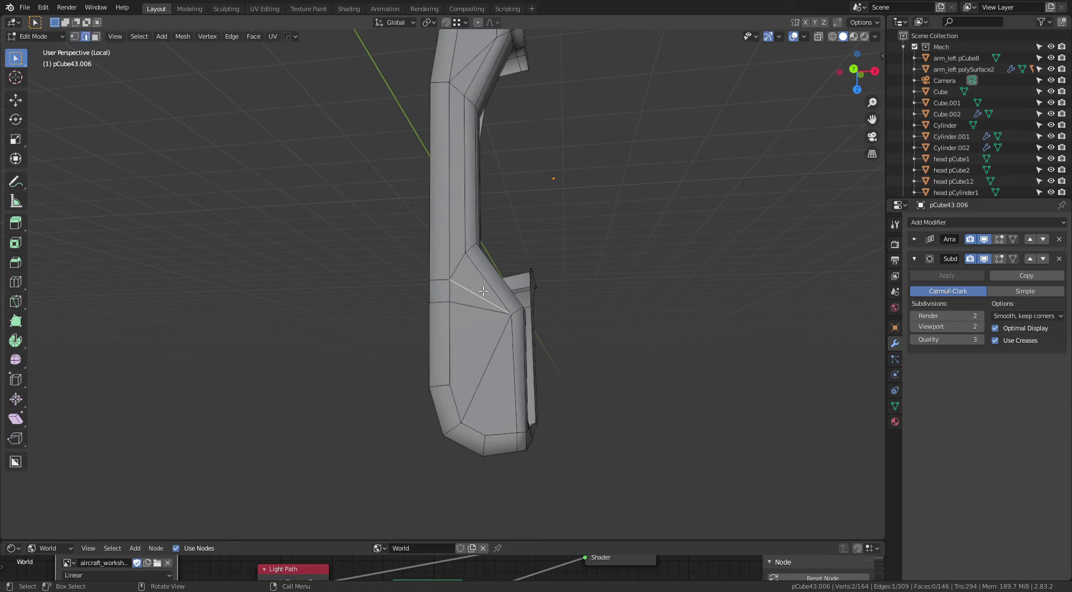
key("x")
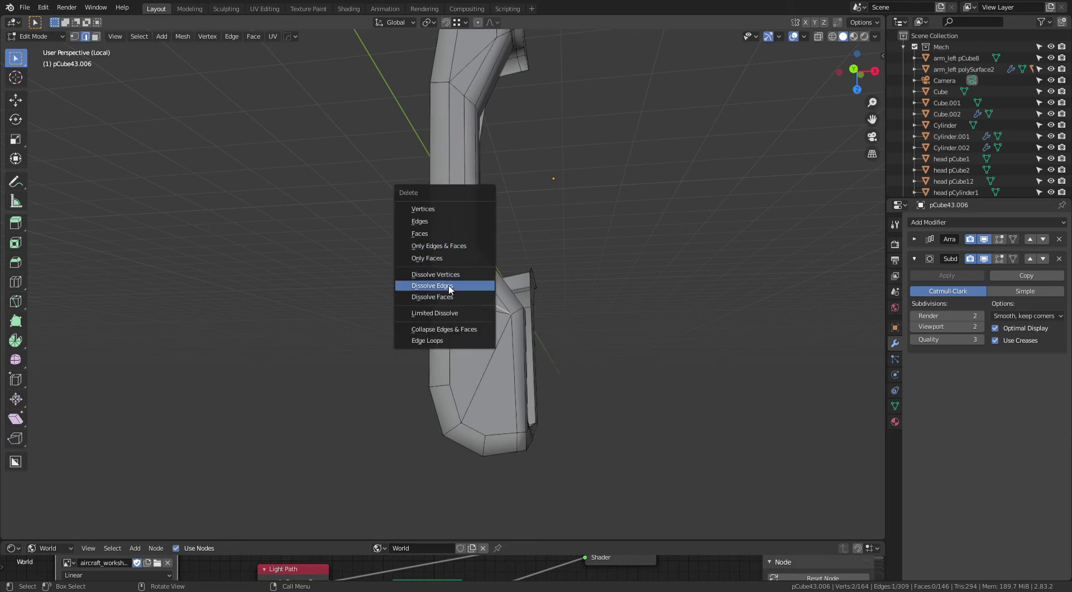
left_click(450, 289)
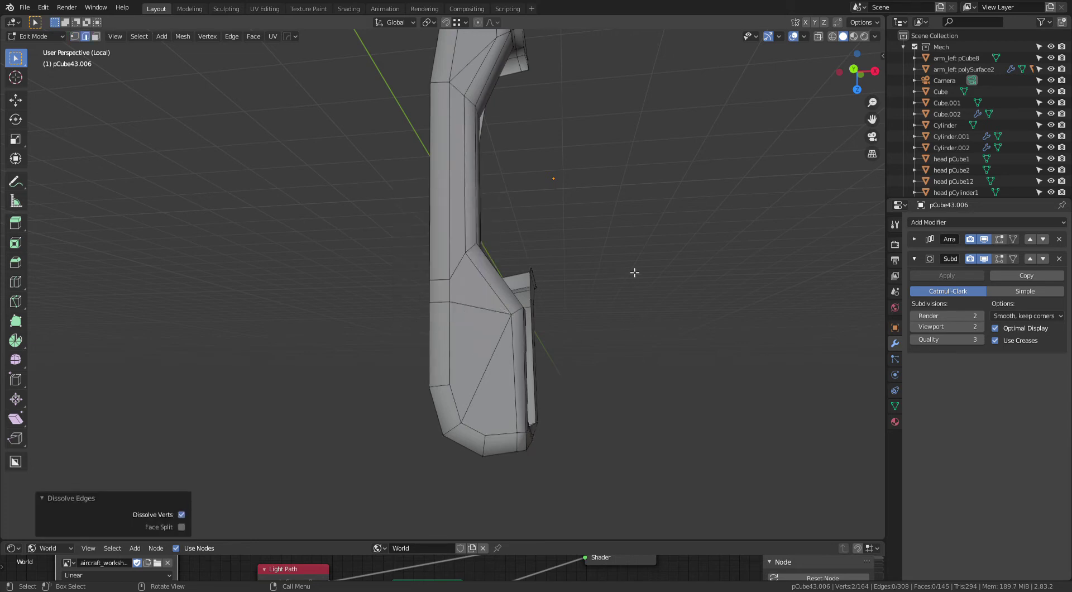
mouse_move(635, 271)
middle_mouse_down()
mouse_move(663, 266)
mouse_move(598, 271)
mouse_move(552, 225)
mouse_move(526, 295)
mouse_move(563, 267)
mouse_move(615, 311)
mouse_move(615, 342)
mouse_move(584, 364)
mouse_move(549, 346)
mouse_move(535, 271)
mouse_move(529, 300)
middle_mouse_up()
Step: Slide several base vertices along their edges to reshape the lower arm
key("1")
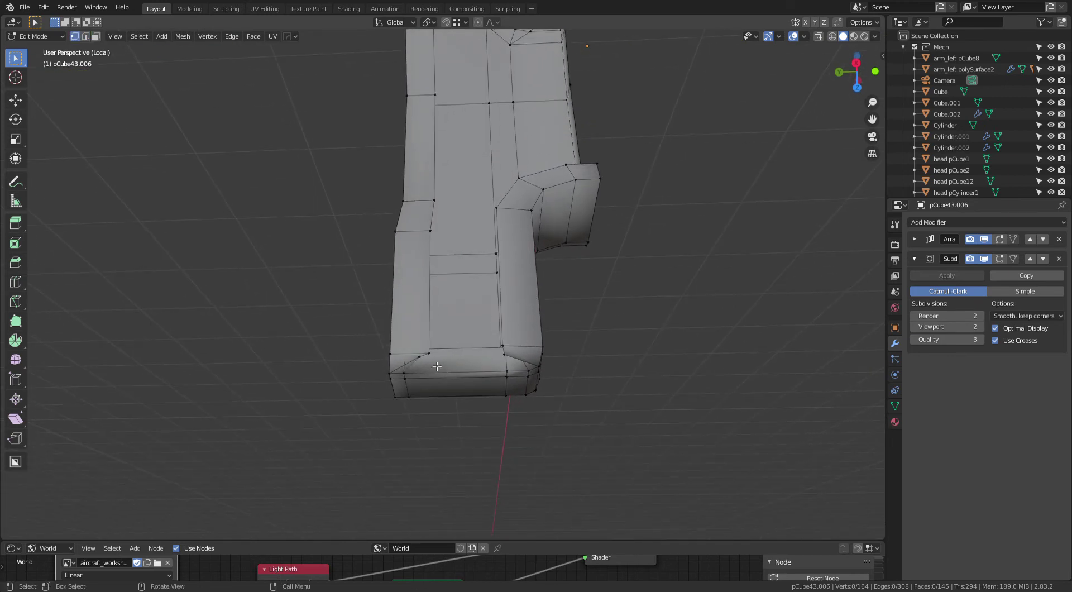
key("shift+v")
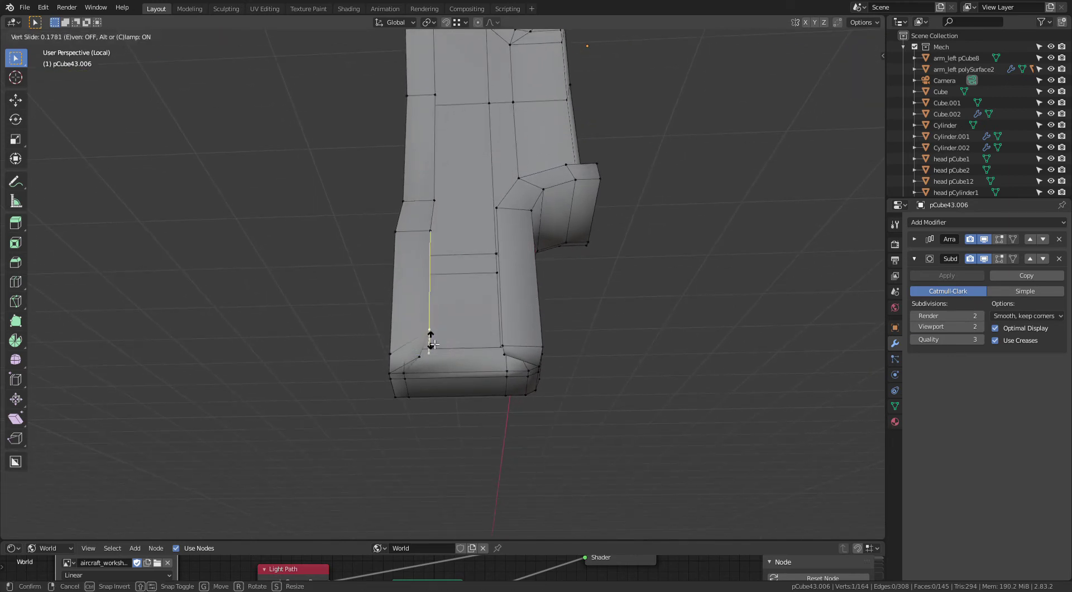
left_click(434, 345)
left_click(503, 347)
key("shift+v")
left_click(511, 339)
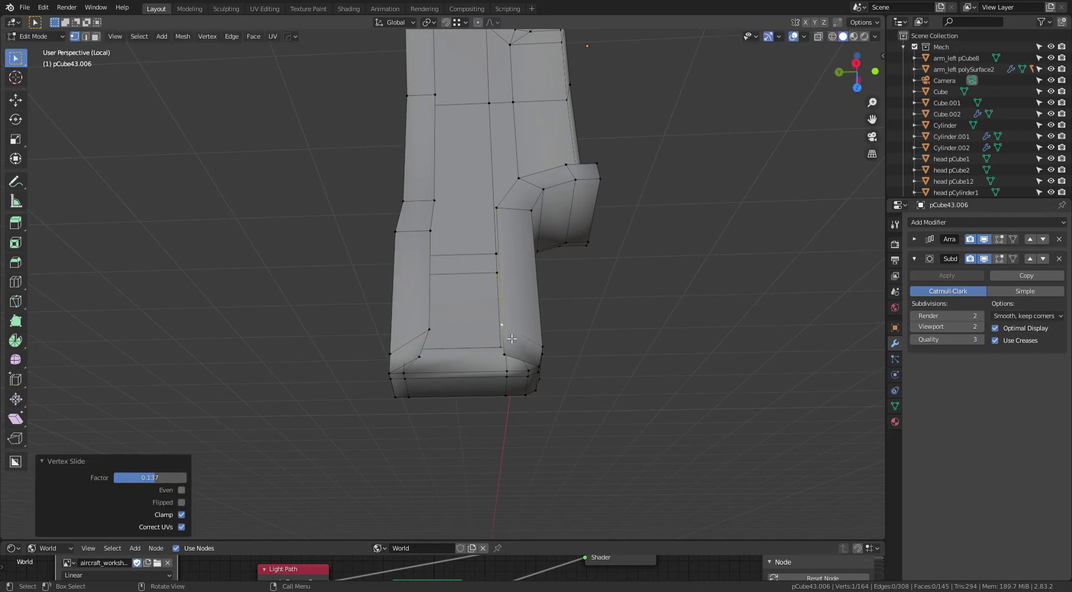
key("shift+v")
left_click(525, 329)
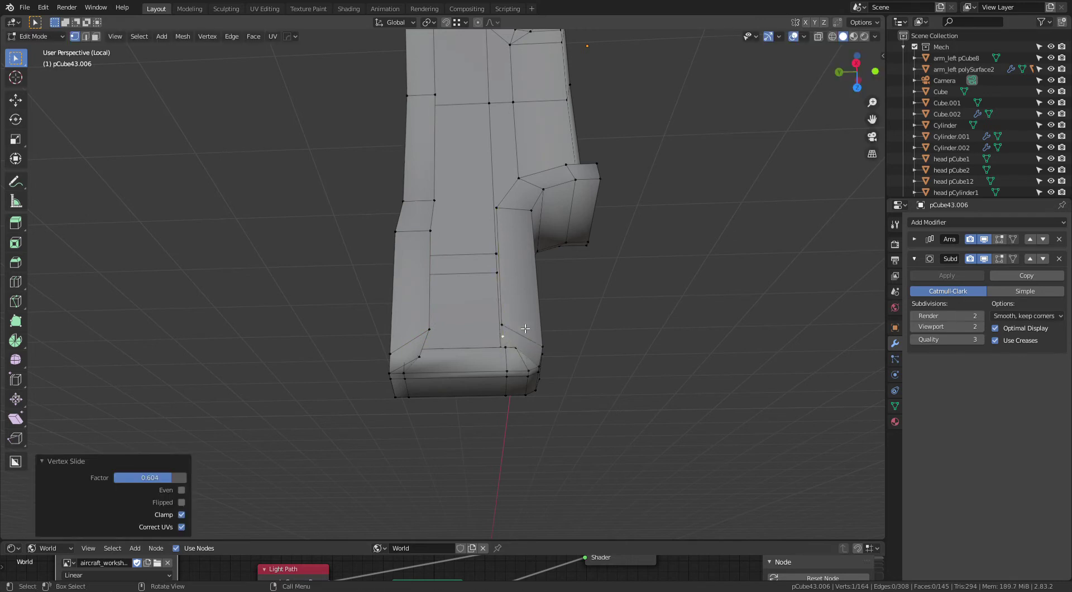
left_click(420, 356)
key("shift+v")
left_click(497, 341)
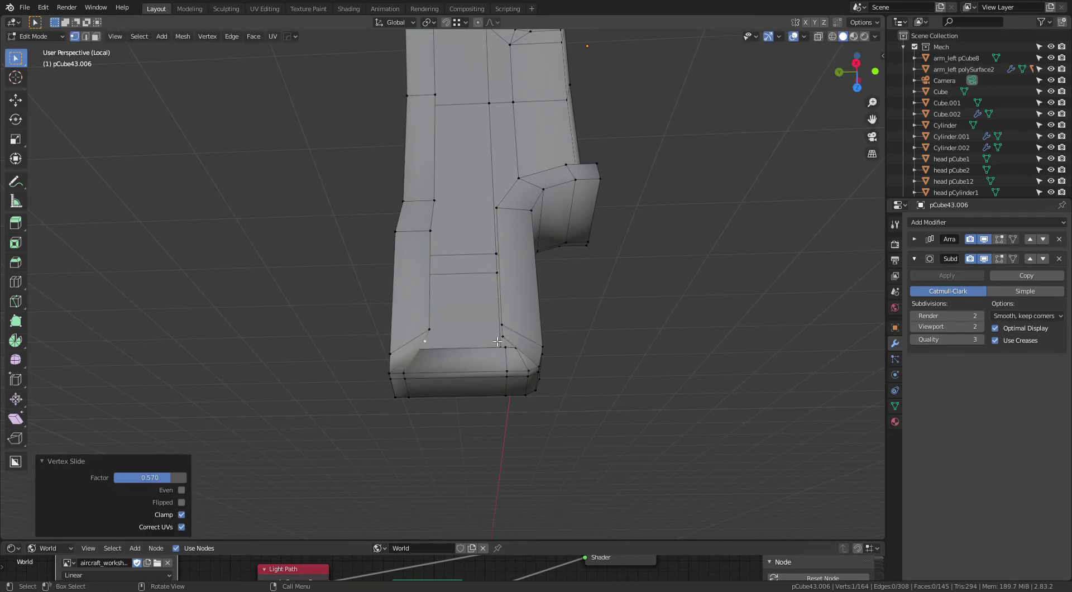
Step: Slide the corner vertices near the base along their edges
key("shift+v")
left_click(486, 353)
left_click(506, 348)
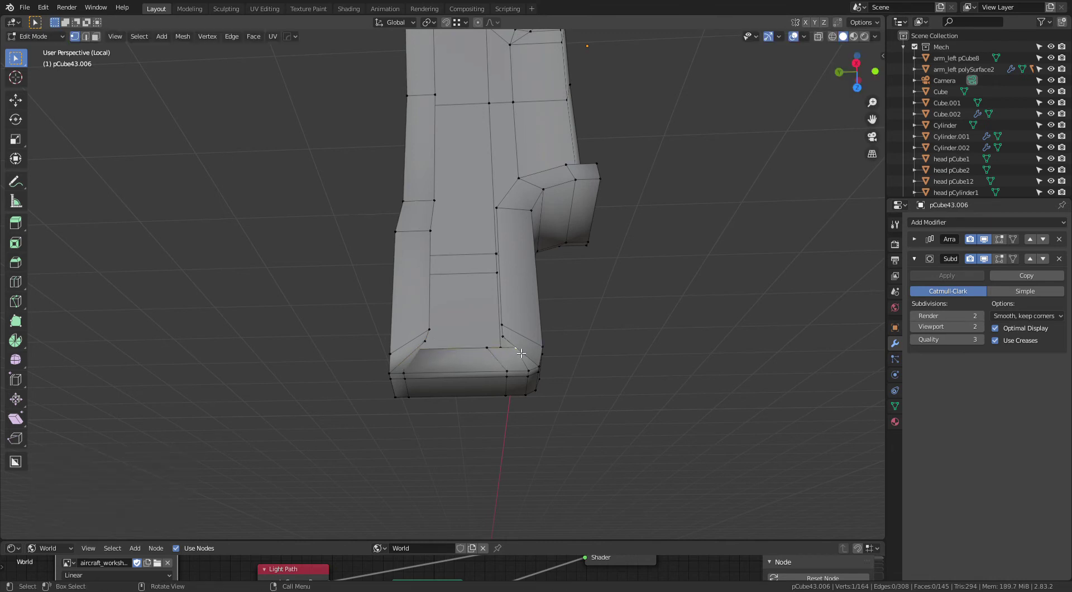
key("shift+v")
left_click(502, 354)
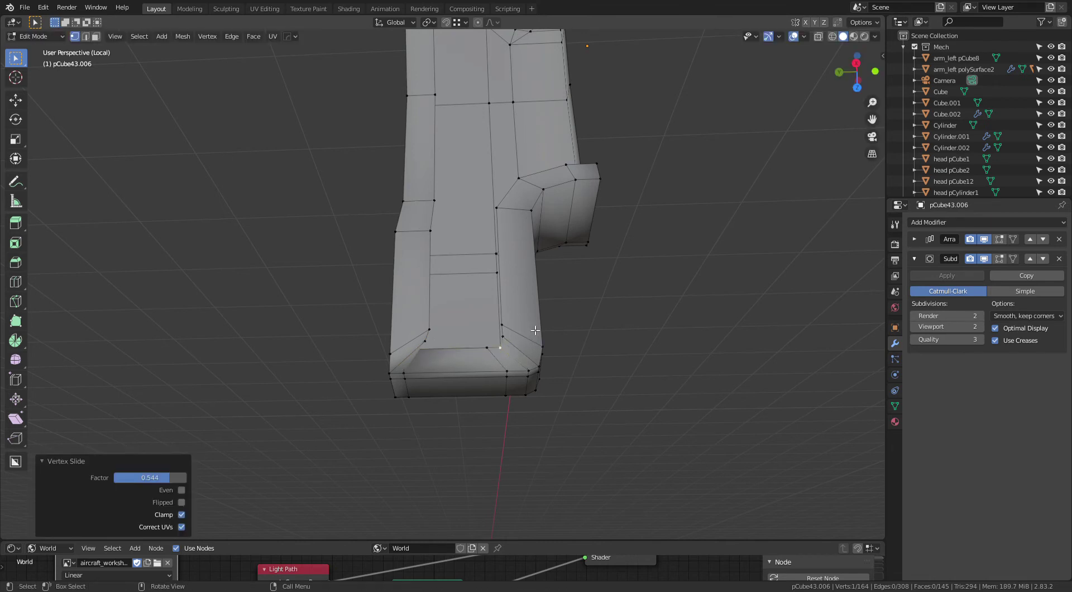
key("shift+v")
left_click(501, 353)
Step: Slide the hidden lower-left corner vertex along its edge, using X-ray to select it
middle_click_drag(501, 353, 492, 313)
middle_click_drag(420, 306, 420, 339)
key("alt+z")
left_click(420, 339)
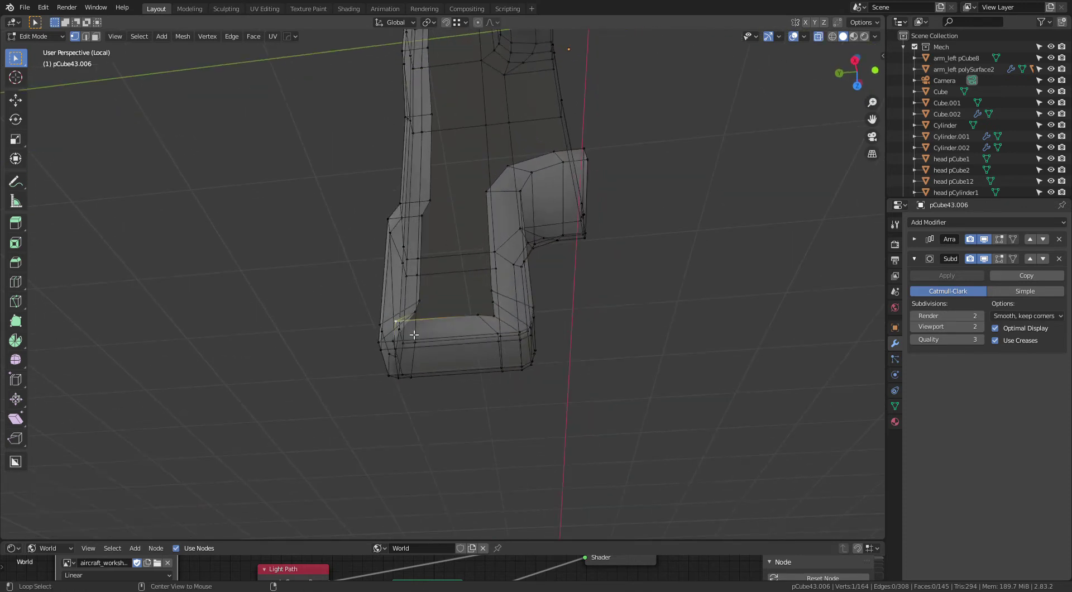
key("alt+z")
key("shift+v")
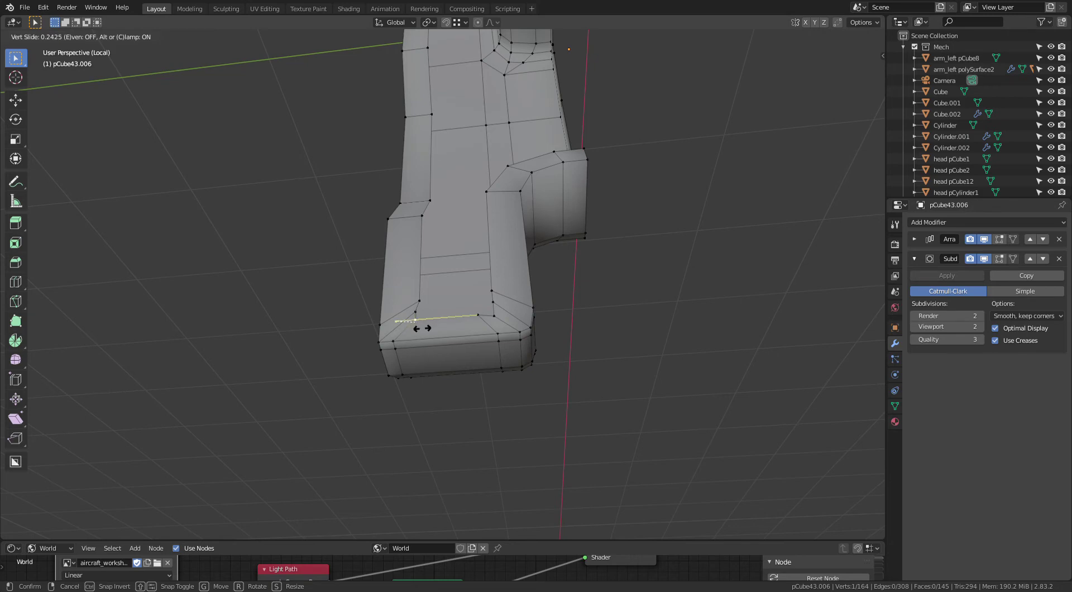
left_click(422, 329)
mouse_move(516, 346)
middle_mouse_down()
mouse_move(592, 348)
mouse_move(610, 402)
mouse_move(639, 335)
mouse_move(661, 336)
mouse_move(620, 321)
mouse_move(596, 295)
mouse_move(596, 367)
mouse_move(608, 343)
mouse_move(648, 418)
mouse_move(396, 426)
middle_mouse_up()
Step: Flatten three selected base vertices along X with a scale of 0
key("Tab")
key("Tab")
mouse_move(477, 400)
middle_mouse_down()
mouse_move(612, 320)
mouse_move(608, 352)
mouse_move(577, 369)
mouse_move(570, 401)
mouse_move(517, 391)
mouse_move(440, 356)
mouse_move(502, 383)
mouse_move(576, 379)
middle_mouse_up()
left_click(555, 409, "shift")
key("s")
key("x")
key("0")
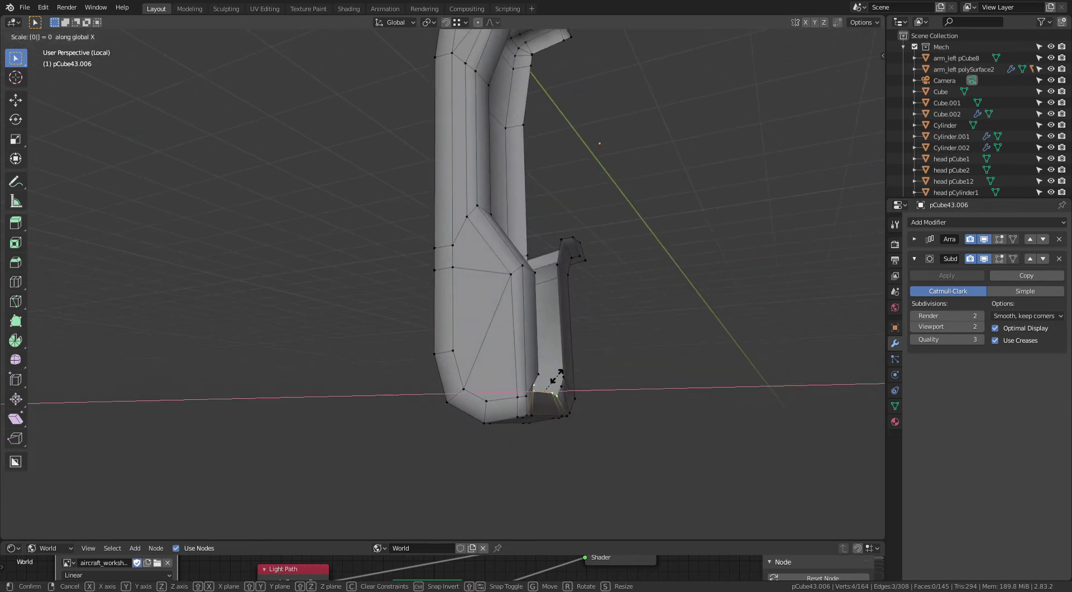
key("Return")
mouse_move(571, 368)
middle_mouse_down()
mouse_move(565, 379)
mouse_move(605, 366)
mouse_move(598, 438)
mouse_move(567, 385)
middle_mouse_up()
Step: Move the flattened vertices along X with snapping and view the smoothed arms in Object Mode
key("g")
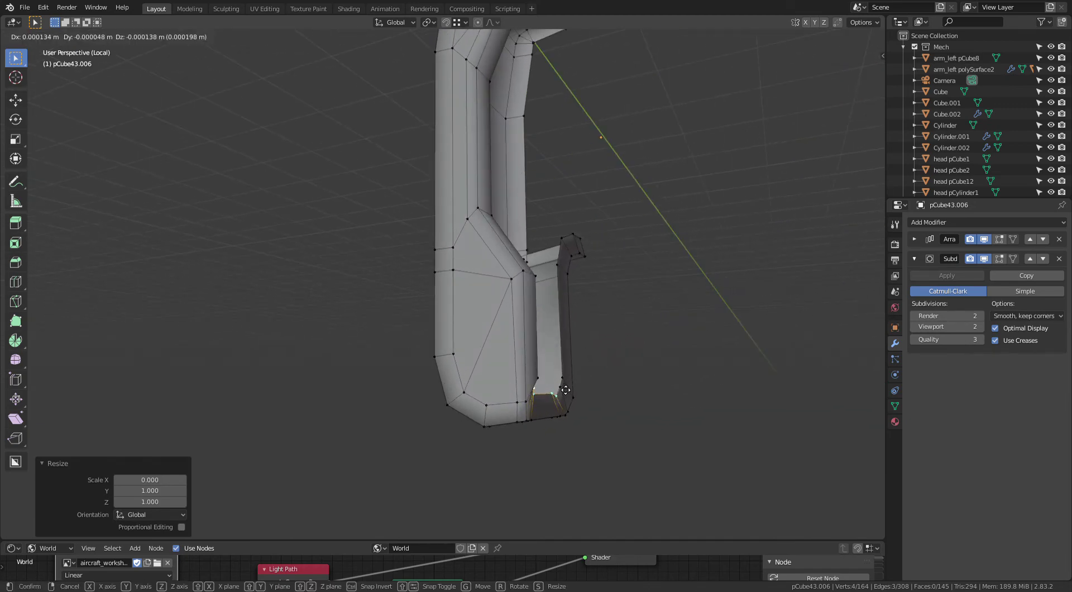
key("x")
key("Escape")
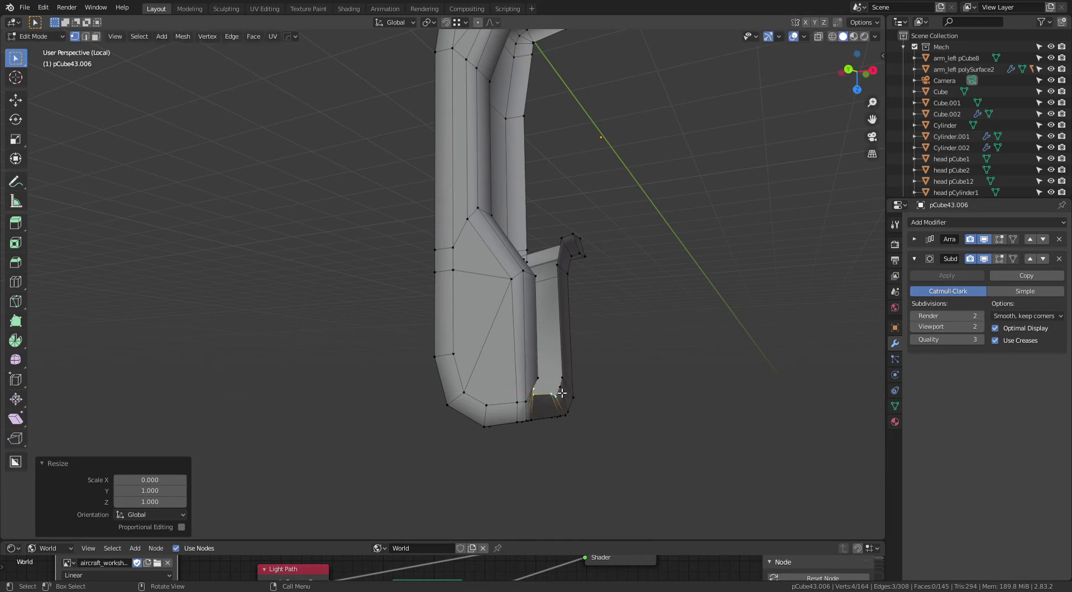
key("g")
key("x")
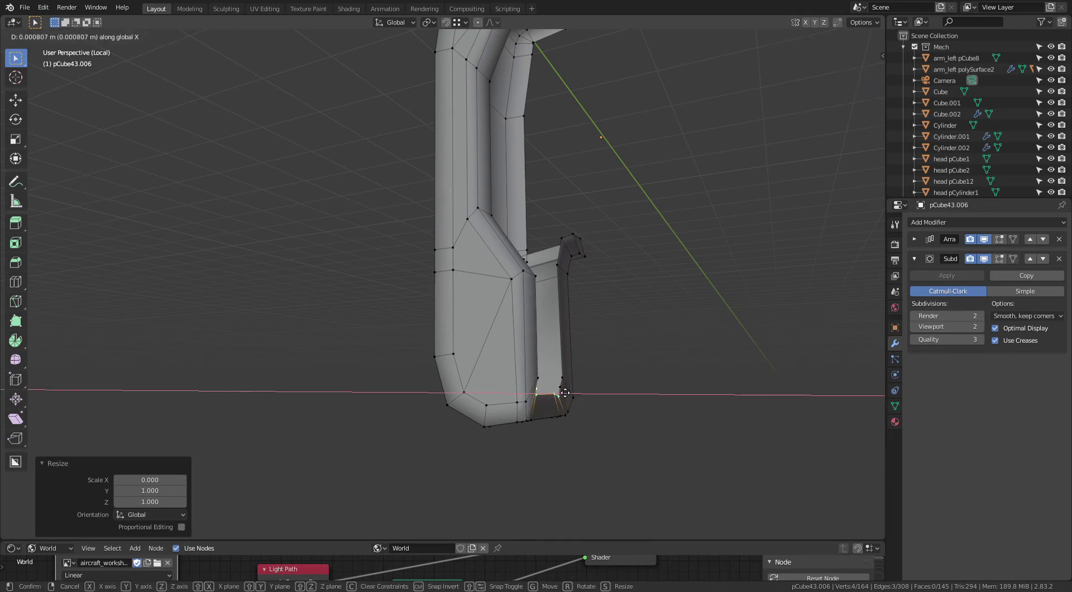
key("shift+Tab")
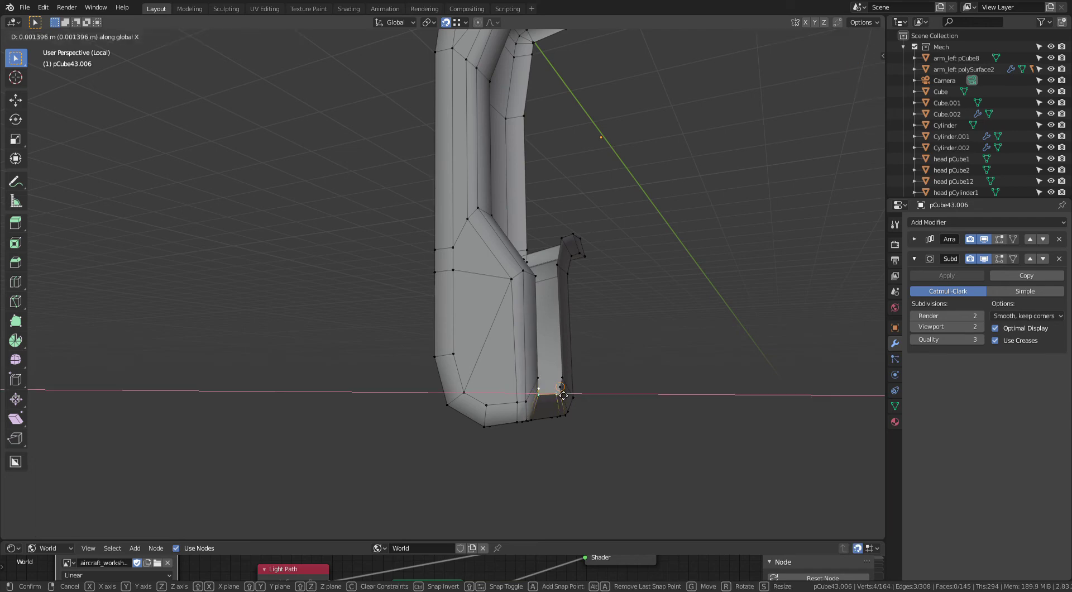
left_click(563, 396)
mouse_move(632, 353)
middle_mouse_down()
mouse_move(568, 352)
mouse_move(536, 387)
middle_mouse_up()
key("Tab")
scroll(584, 354, "up", 3)
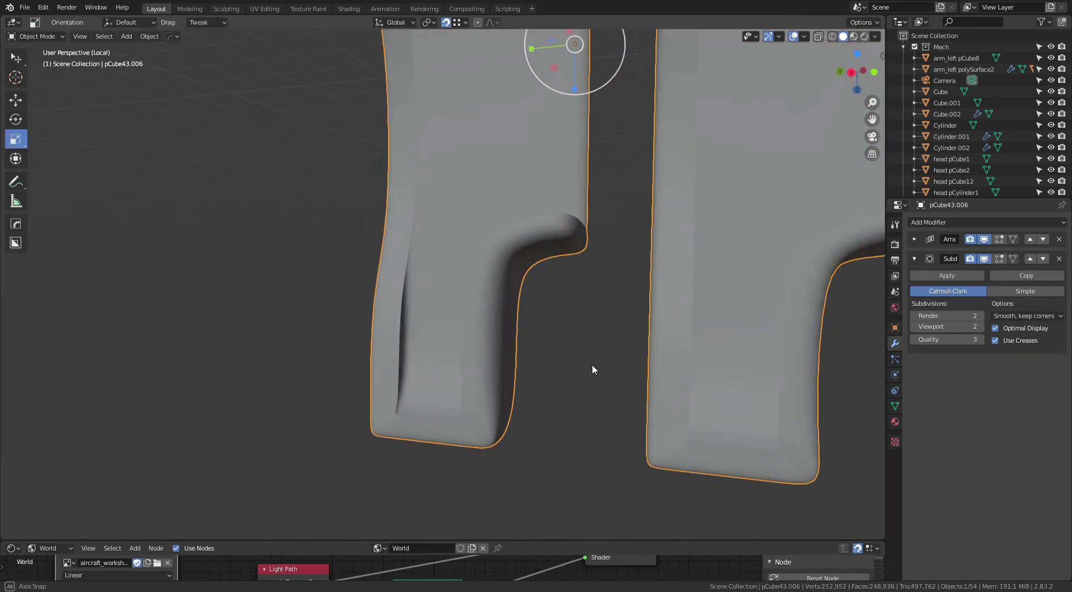
Step: View the arrayed arm copies, then select a vertex near the arm's base in Edit Mode
middle_click_drag(602, 357, 598, 432)
scroll(603, 354, "up", 1)
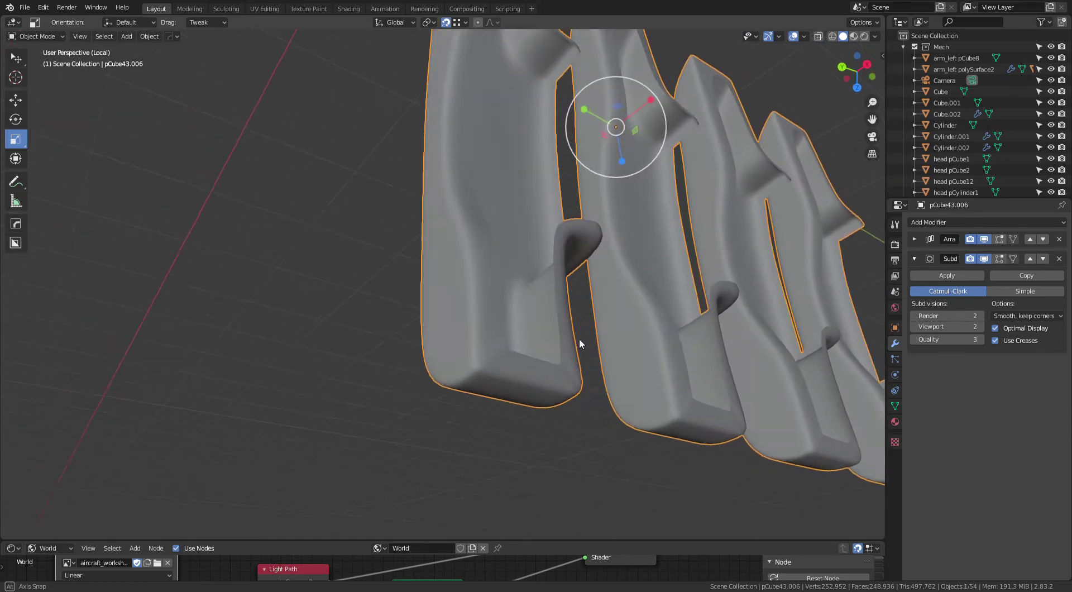
key("Tab")
mouse_move(612, 333)
middle_mouse_down()
mouse_move(647, 354)
mouse_move(603, 412)
mouse_move(618, 450)
mouse_move(551, 378)
middle_mouse_up()
left_click(526, 427)
mouse_move(526, 427)
middle_mouse_down()
mouse_move(398, 422)
mouse_move(620, 426)
mouse_move(607, 406)
middle_mouse_up()
Step: Shift two bottom recess vertices slightly along X (0.000728 m) so they line up
key("g")
key("x")
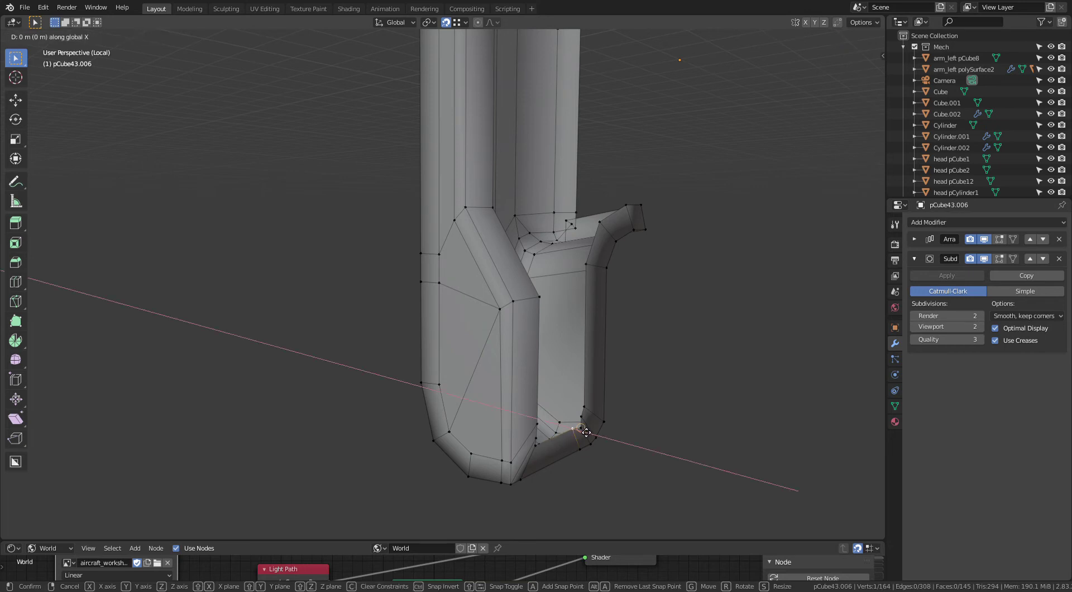
left_click(589, 431)
mouse_move(626, 407)
middle_mouse_down()
mouse_move(665, 380)
mouse_move(604, 415)
middle_mouse_up()
left_click(586, 423, "shift")
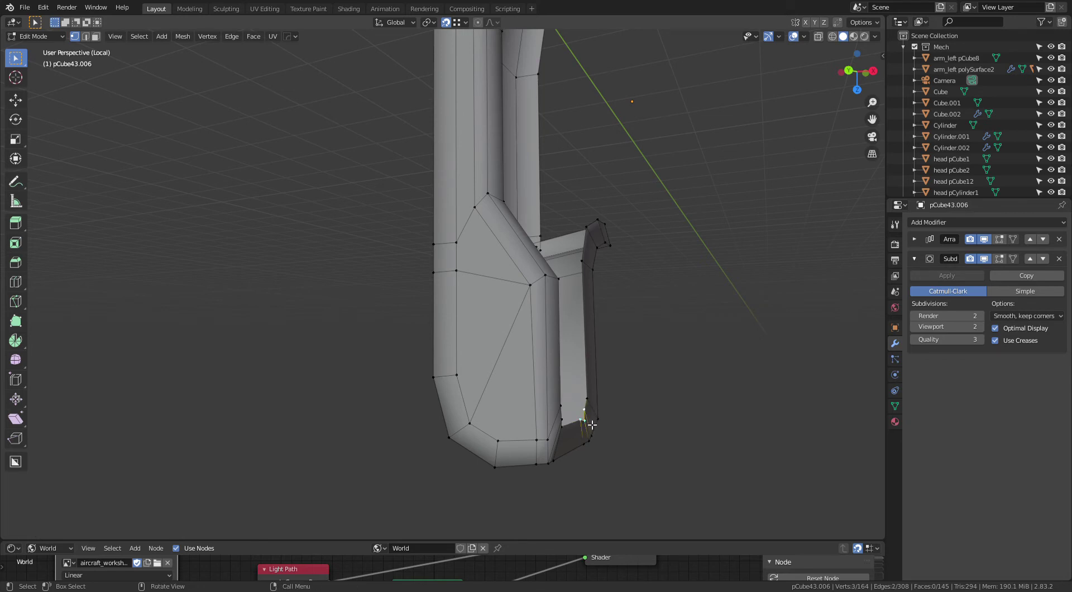
key("g")
key("x")
left_click(592, 403)
Step: Select a single vertex at the base corner and inspect the base
middle_click_drag(592, 403, 542, 373)
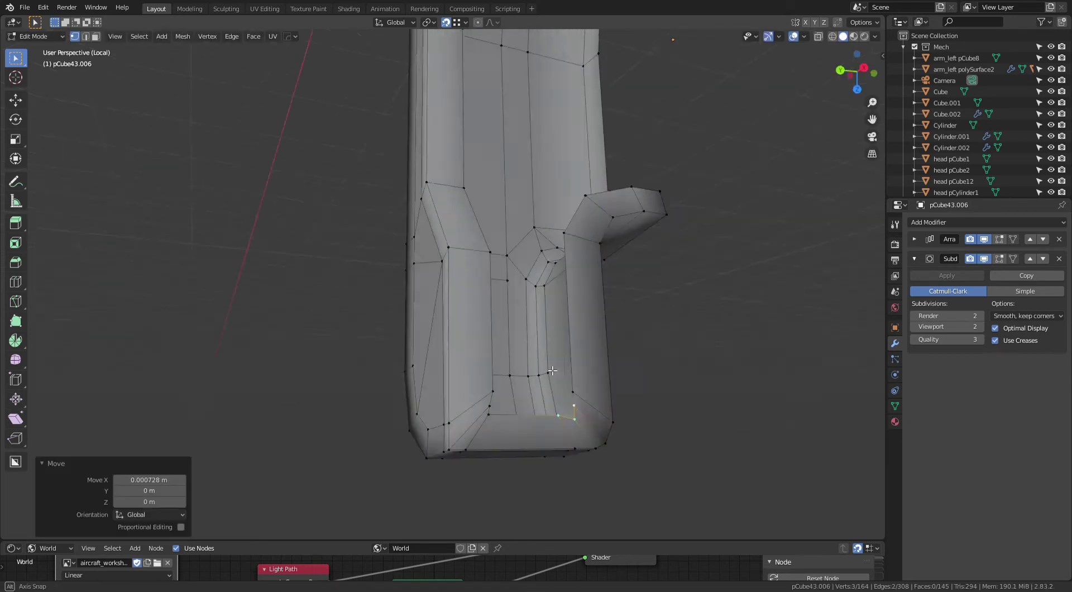
left_click(488, 400)
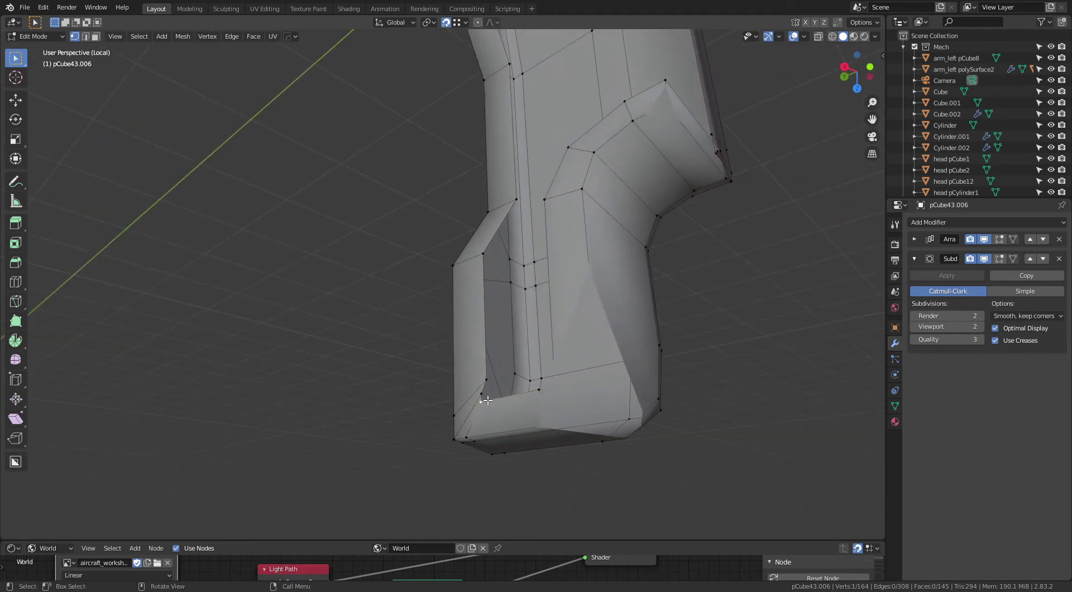
middle_click_drag(503, 384, 450, 412)
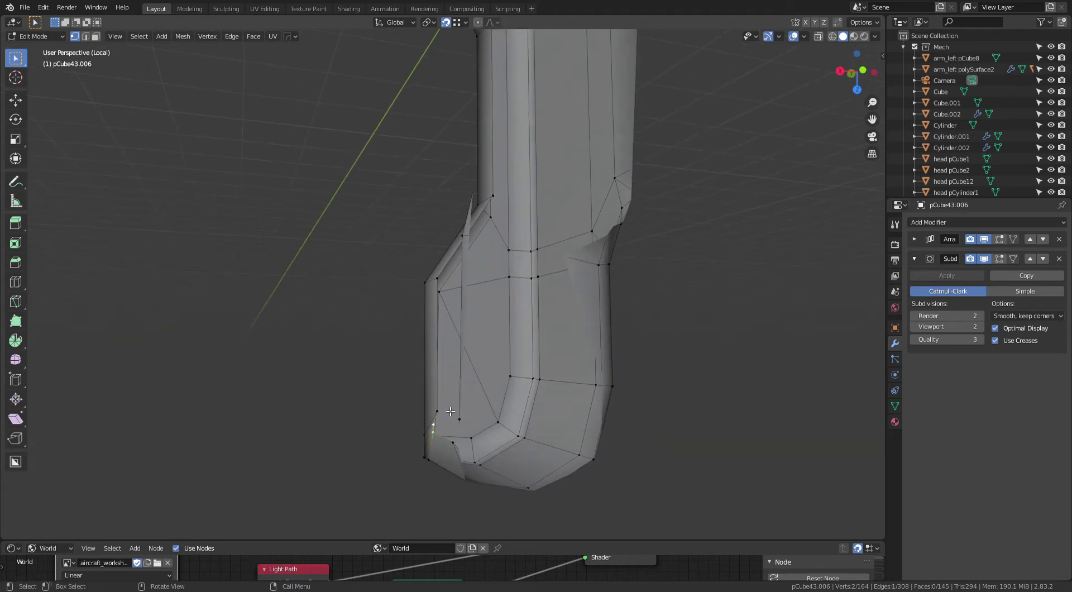
mouse_move(456, 401)
middle_mouse_down()
mouse_move(572, 341)
mouse_move(639, 442)
middle_mouse_up()
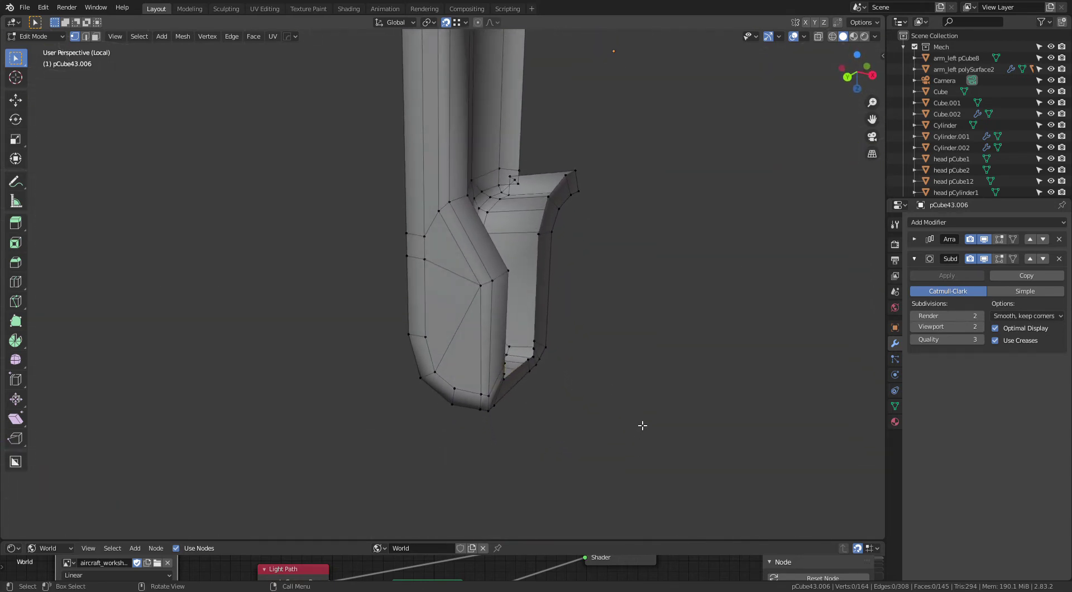
Step: Preview the smoothed arm in Object Mode from closer angles
key("Tab")
scroll(627, 419, "up", 3)
scroll(543, 366, "up", 3)
scroll(503, 414, "up", 1)
mouse_move(501, 415)
middle_mouse_down()
mouse_move(532, 300)
mouse_move(563, 362)
middle_mouse_up()
mouse_move(576, 363)
middle_mouse_down()
mouse_move(569, 331)
mouse_move(578, 350)
middle_mouse_up()
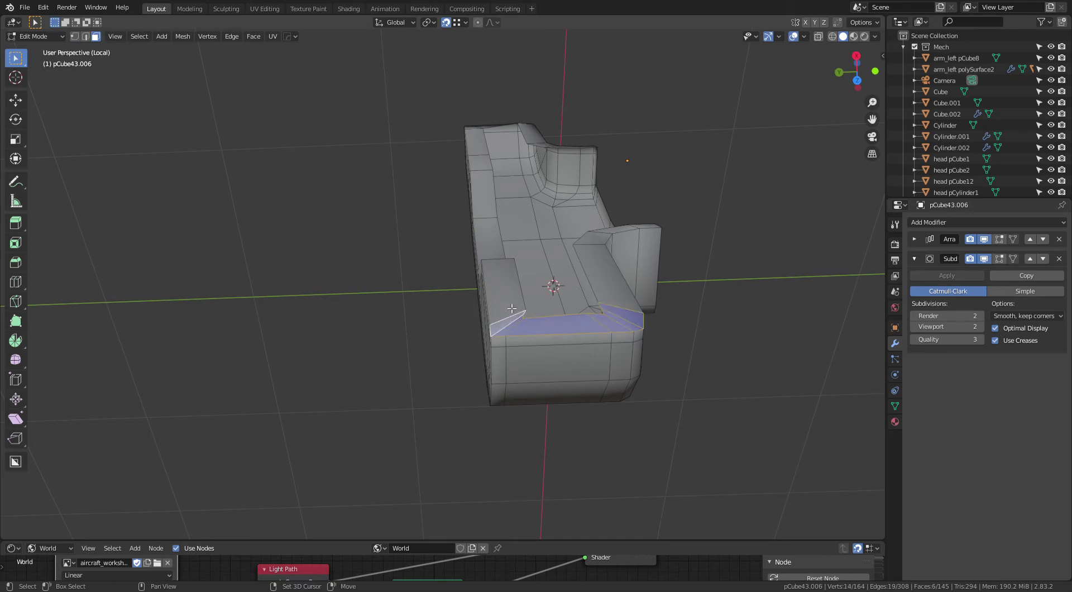
Step: Add another lower face and flatten the selected faces along X
left_click(609, 288, "shift")
middle_click_drag(628, 298, 645, 256)
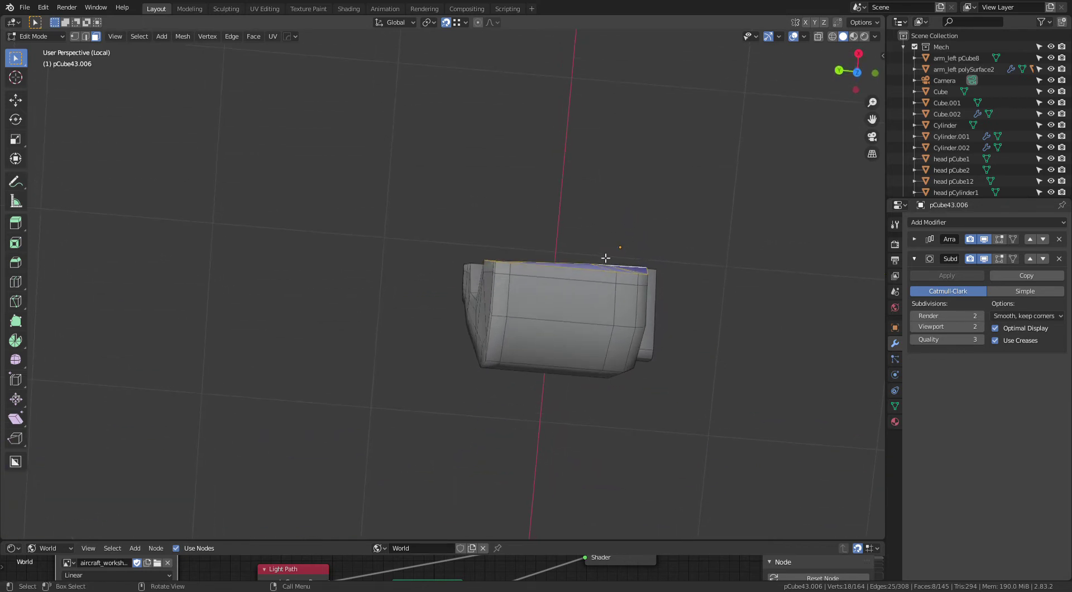
key("x")
key("Return")
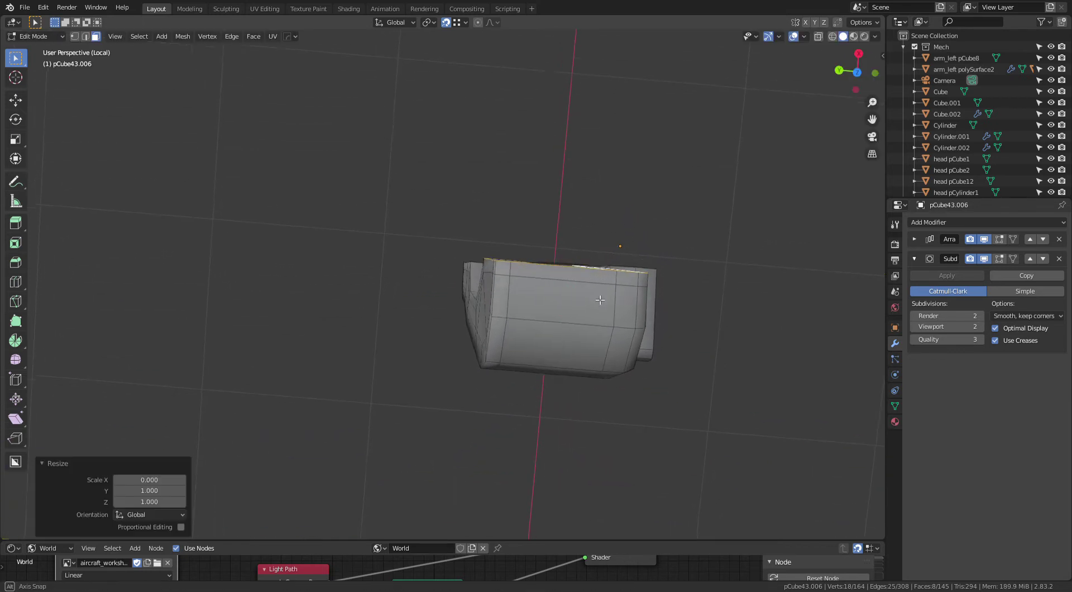
mouse_move(599, 273)
middle_mouse_down()
mouse_move(719, 417)
mouse_move(618, 371)
mouse_move(560, 302)
middle_mouse_up()
Step: Clear the selection, preview the smoothed object, then return to Edit Mode on pCube43.006
left_click(709, 407)
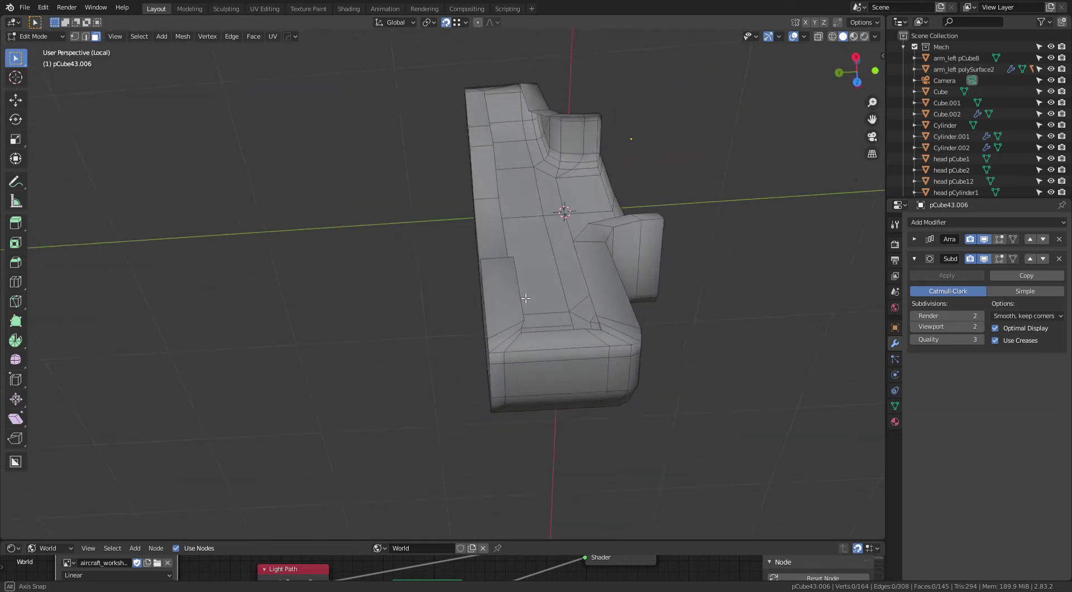
key("Tab")
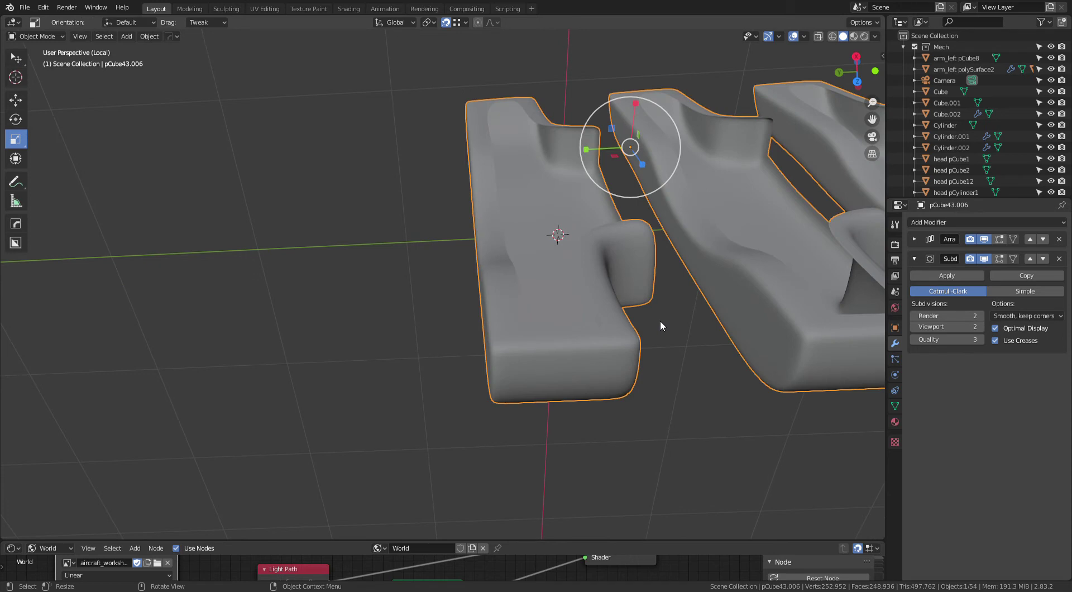
left_click(652, 374)
mouse_move(652, 375)
middle_mouse_down()
mouse_move(637, 469)
mouse_move(608, 469)
mouse_move(694, 409)
mouse_move(686, 378)
middle_mouse_up()
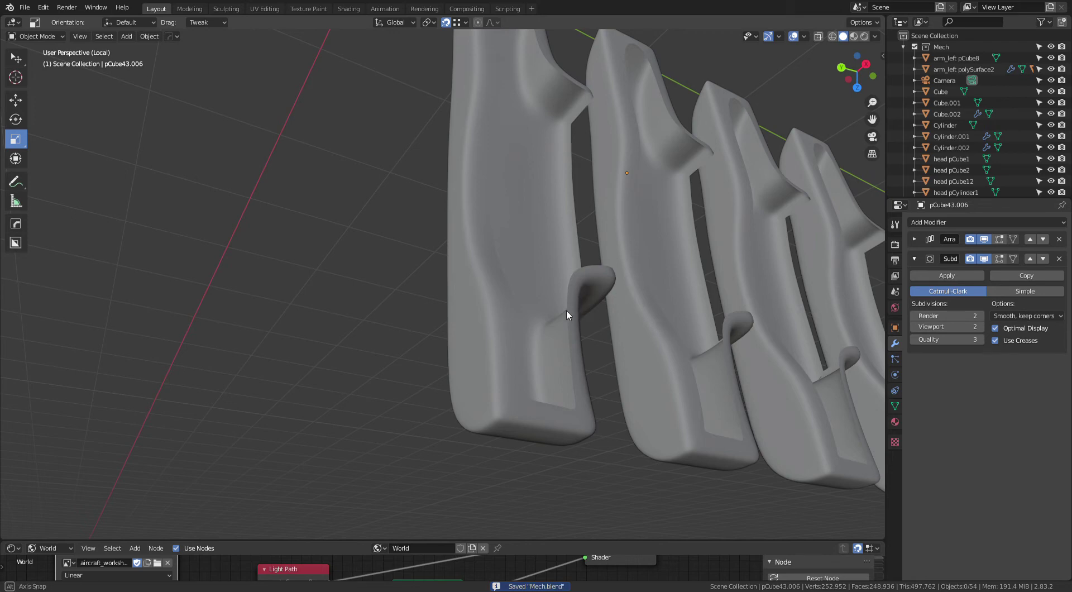
scroll(567, 313, "up", 3)
key("Tab")
mouse_move(630, 366)
middle_mouse_down()
mouse_move(587, 378)
mouse_move(578, 287)
mouse_move(618, 313)
mouse_move(646, 247)
mouse_move(615, 246)
mouse_move(551, 328)
mouse_move(575, 259)
mouse_move(555, 416)
mouse_move(625, 215)
mouse_move(579, 277)
mouse_move(584, 359)
mouse_move(634, 222)
mouse_move(635, 180)
mouse_move(605, 84)
middle_mouse_up()
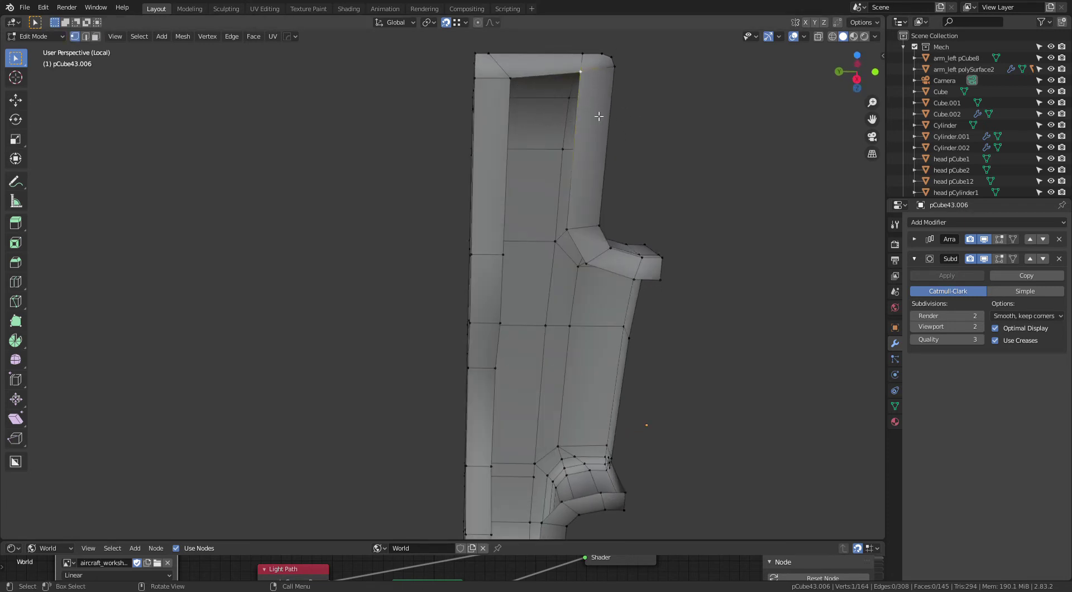
Step: Nudge the top vertex of the arm piece slightly upward along Z
key("z")
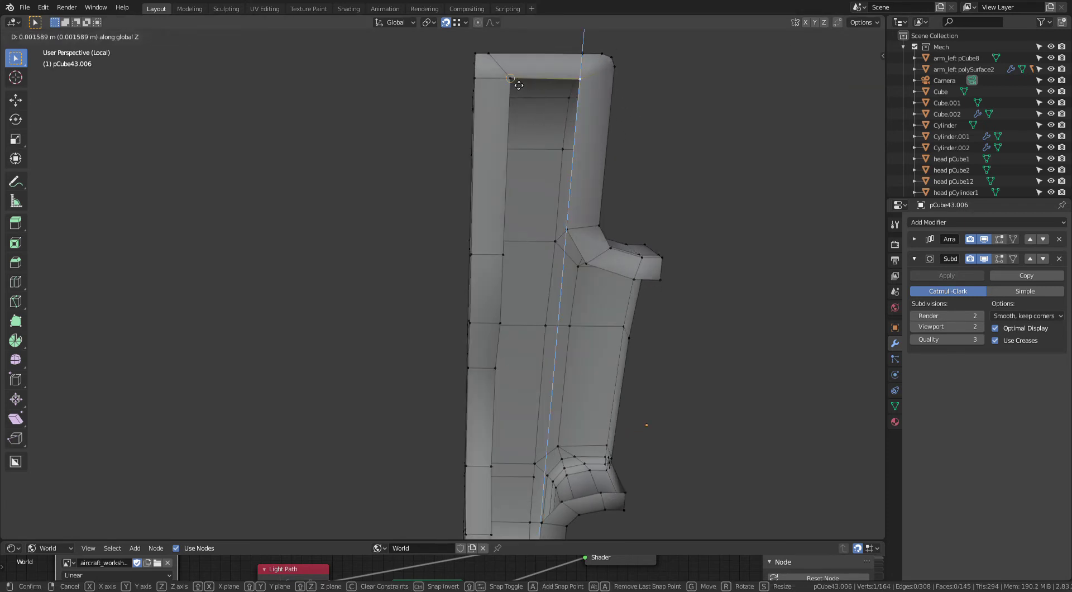
left_click(519, 85)
mouse_move(680, 113)
middle_mouse_down()
mouse_move(636, 103)
mouse_move(565, 134)
mouse_move(601, 137)
mouse_move(596, 155)
mouse_move(656, 127)
mouse_move(634, 172)
mouse_move(658, 131)
mouse_move(639, 120)
mouse_move(617, 127)
mouse_move(603, 168)
mouse_move(607, 147)
mouse_move(634, 125)
middle_mouse_up()
scroll(634, 125, "down", 3)
middle_click_drag(614, 168, 573, 253)
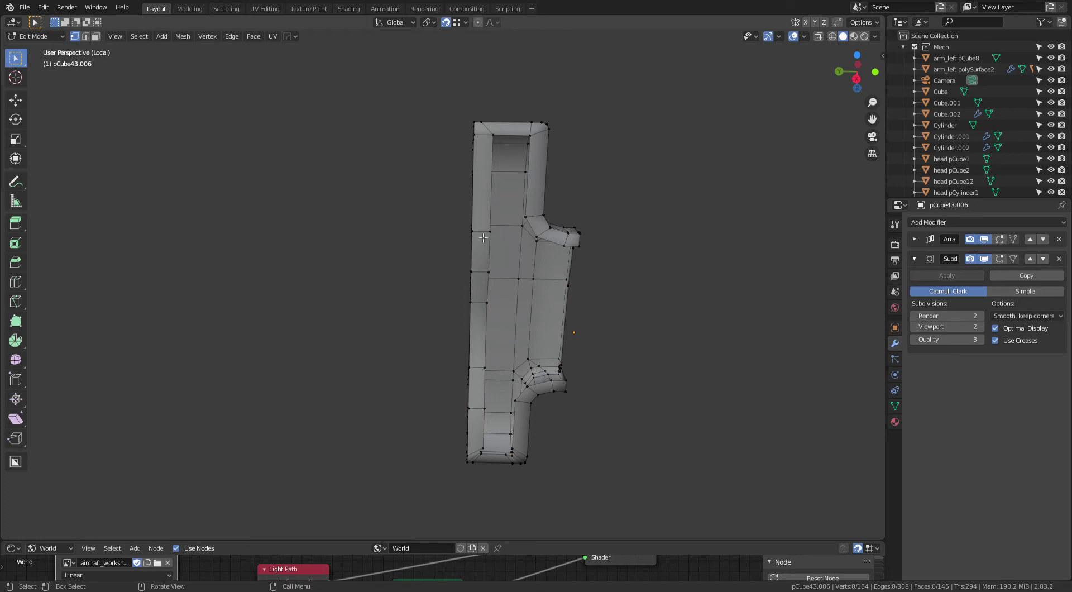
middle_click_drag(525, 228, 518, 237)
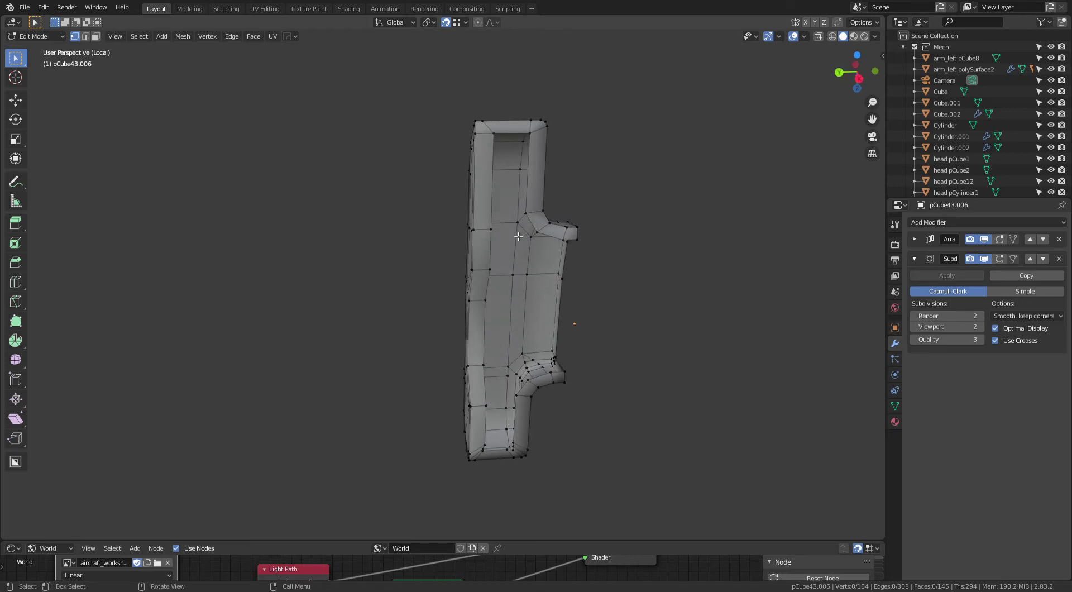
Step: Insert a lengthwise loop cut at factor 0.630 and select a vertex near the lower end
left_click(485, 233)
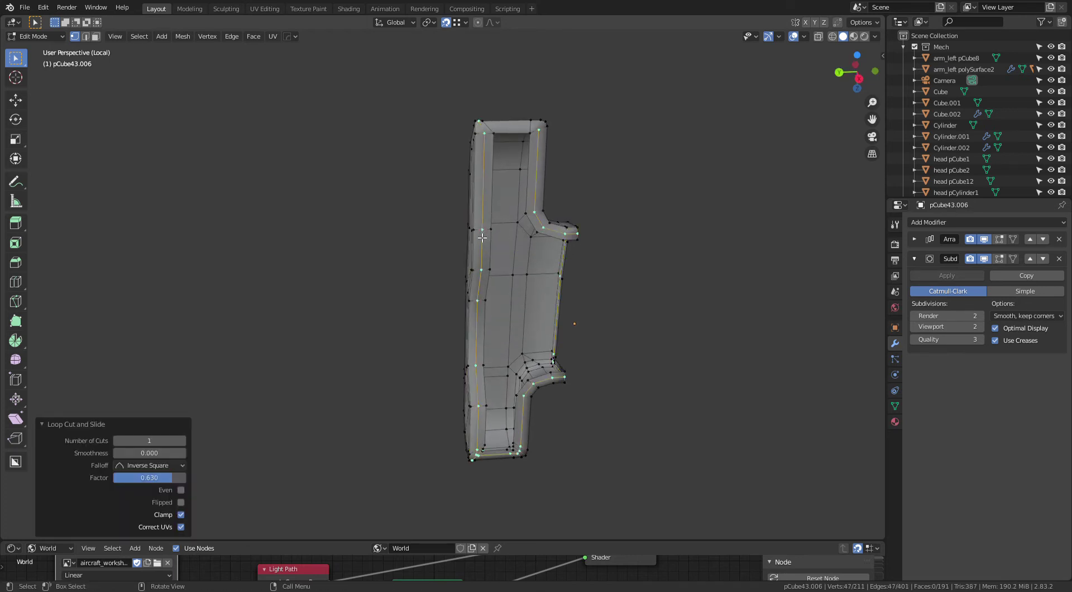
left_click(482, 237)
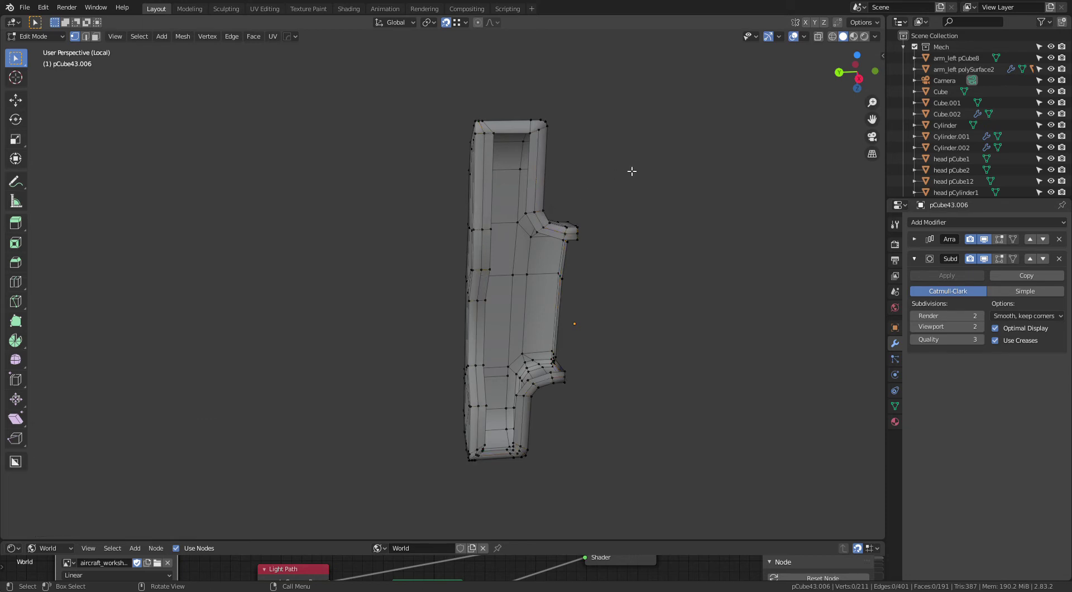
middle_click_drag(631, 171, 617, 146)
mouse_move(575, 357)
middle_mouse_down("shift")
mouse_move(553, 280)
mouse_move(536, 285)
mouse_move(553, 385)
middle_mouse_up("shift")
scroll(600, 261, "up", 3)
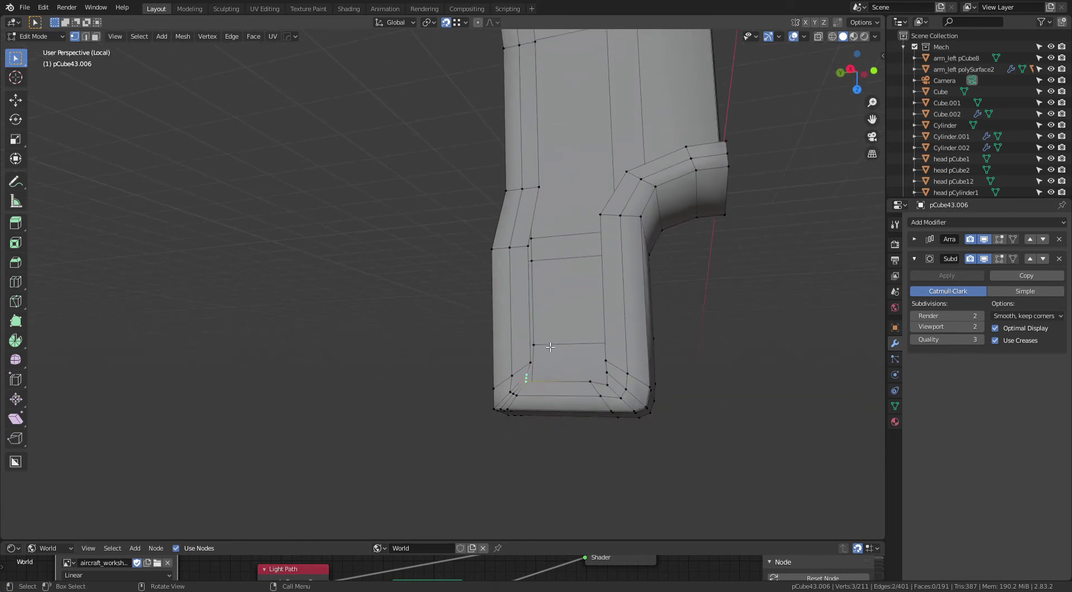
Step: Merge the lower-corner vertices At Center, trimming the mesh to 209 vertices
key("m")
left_click(521, 343)
mouse_move(521, 343)
middle_mouse_down()
mouse_move(603, 241)
mouse_move(615, 256)
mouse_move(605, 301)
middle_mouse_up()
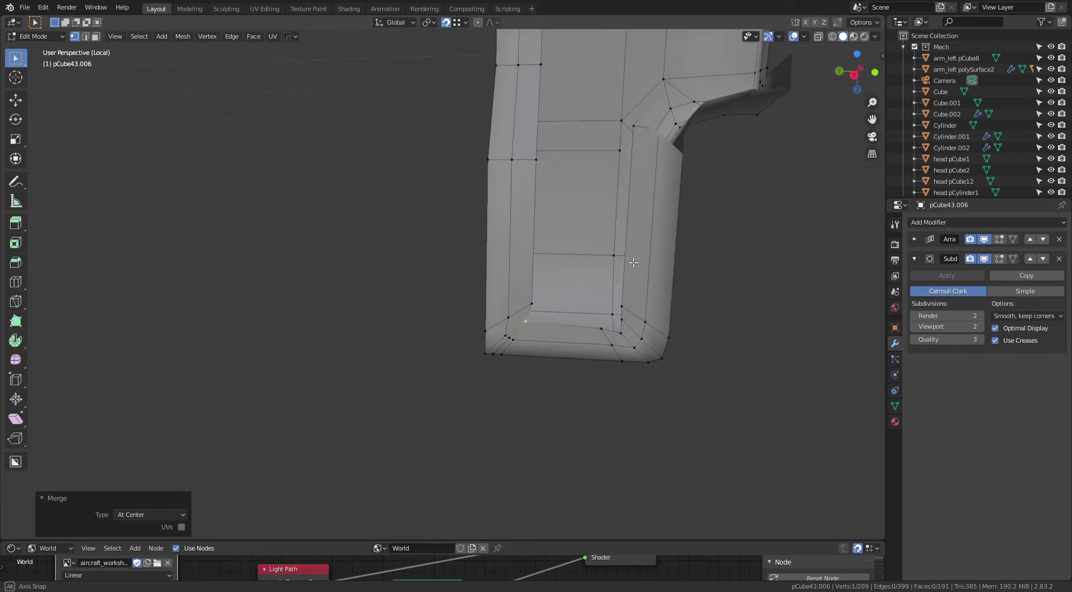
middle_click_drag(633, 263, 614, 285)
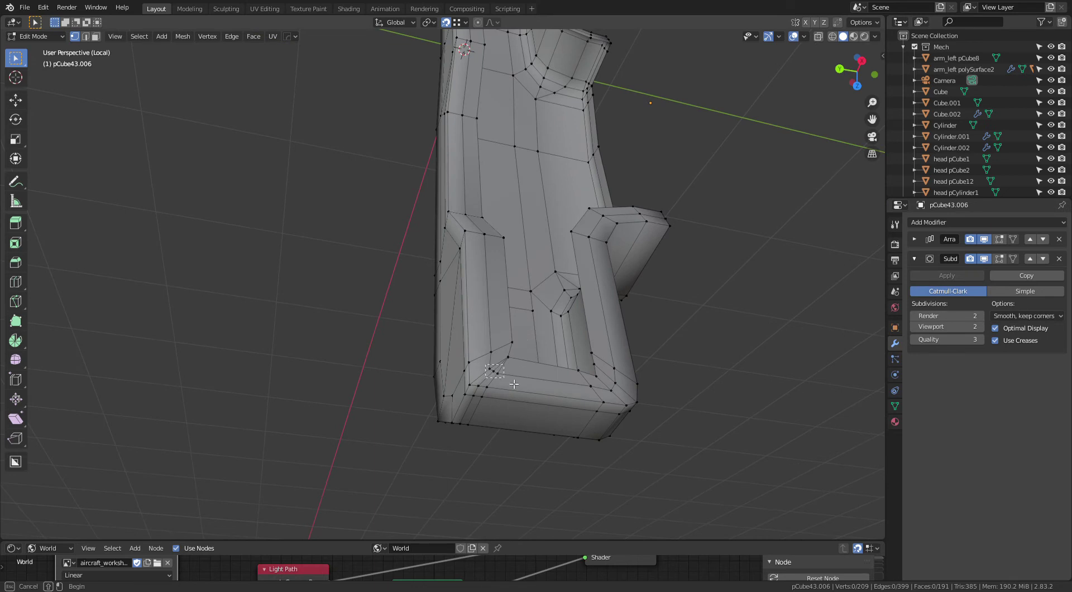
mouse_move(709, 296)
middle_mouse_down()
mouse_move(653, 318)
mouse_move(702, 319)
mouse_move(706, 289)
mouse_move(581, 335)
mouse_move(625, 299)
mouse_move(570, 343)
middle_mouse_up()
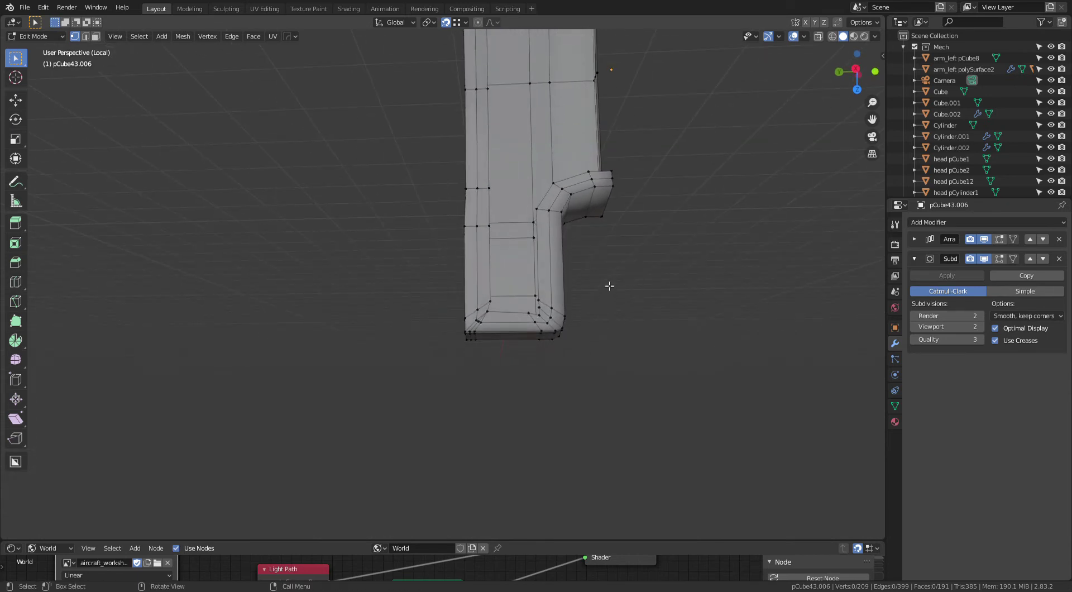
mouse_move(610, 286)
middle_mouse_down()
mouse_move(622, 242)
mouse_move(592, 274)
mouse_move(620, 294)
mouse_move(508, 338)
middle_mouse_up()
scroll(588, 275, "up", 2)
Step: Return to Object Mode and view the smoothed arrayed copies side by side
middle_click_drag(539, 304, 647, 368)
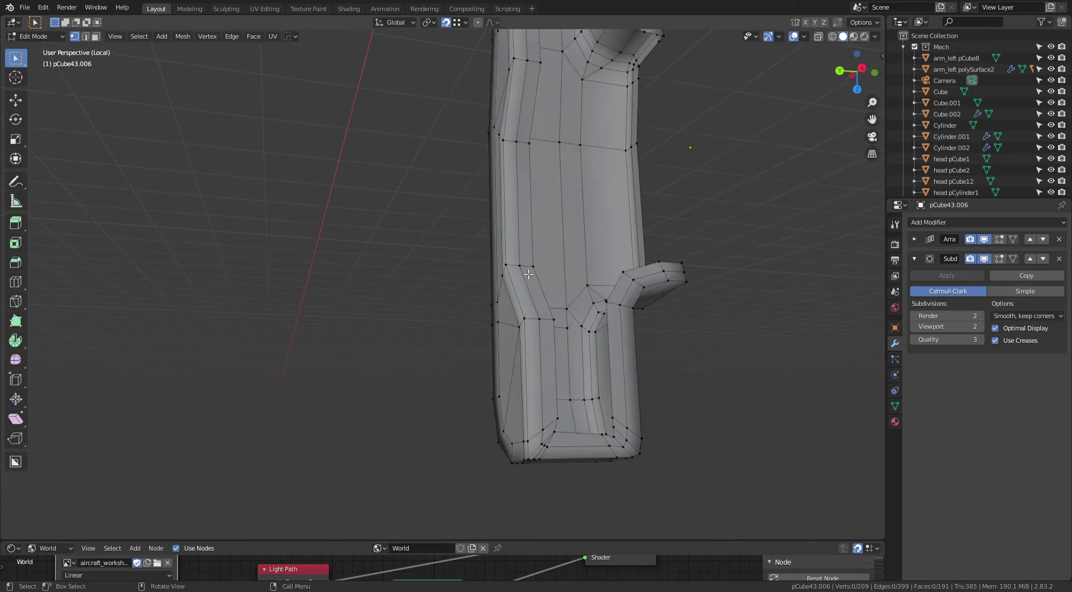
mouse_move(529, 274)
middle_mouse_down()
mouse_move(620, 261)
mouse_move(477, 292)
mouse_move(537, 339)
middle_mouse_up()
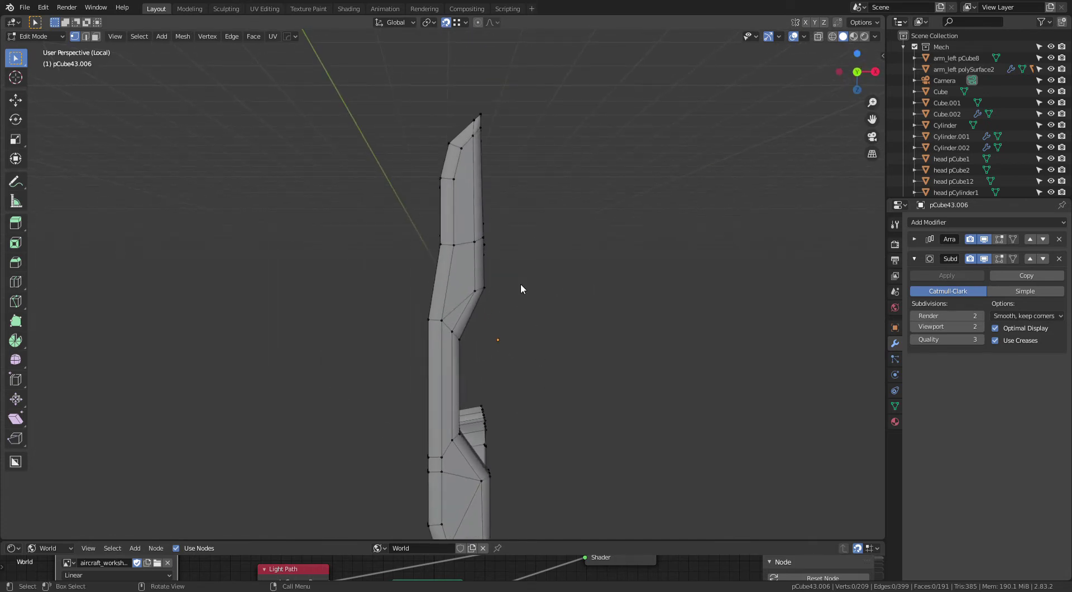
key("Tab")
mouse_move(551, 271)
middle_mouse_down()
mouse_move(492, 301)
mouse_move(404, 293)
mouse_move(402, 343)
mouse_move(424, 290)
mouse_move(496, 242)
mouse_move(504, 212)
middle_mouse_up()
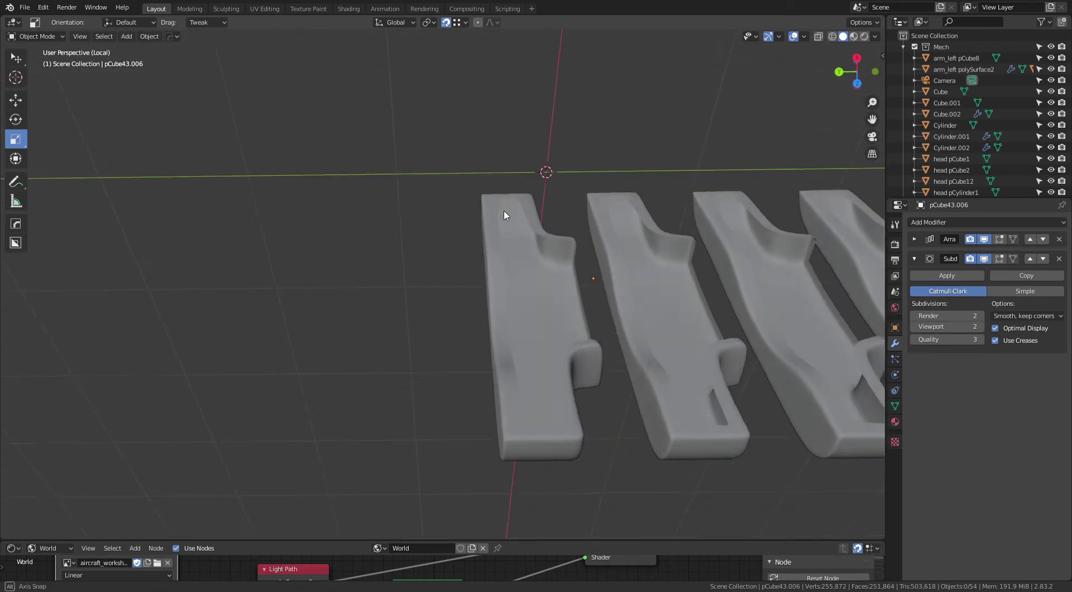
Step: Edge-slide the top corner edge of pCube43.006 in Edit Mode, bringing it to 400 edges
key("Tab")
mouse_move(584, 193)
middle_mouse_down()
mouse_move(547, 297)
mouse_move(556, 321)
mouse_move(533, 293)
mouse_move(532, 335)
mouse_move(525, 278)
mouse_move(522, 290)
middle_mouse_up()
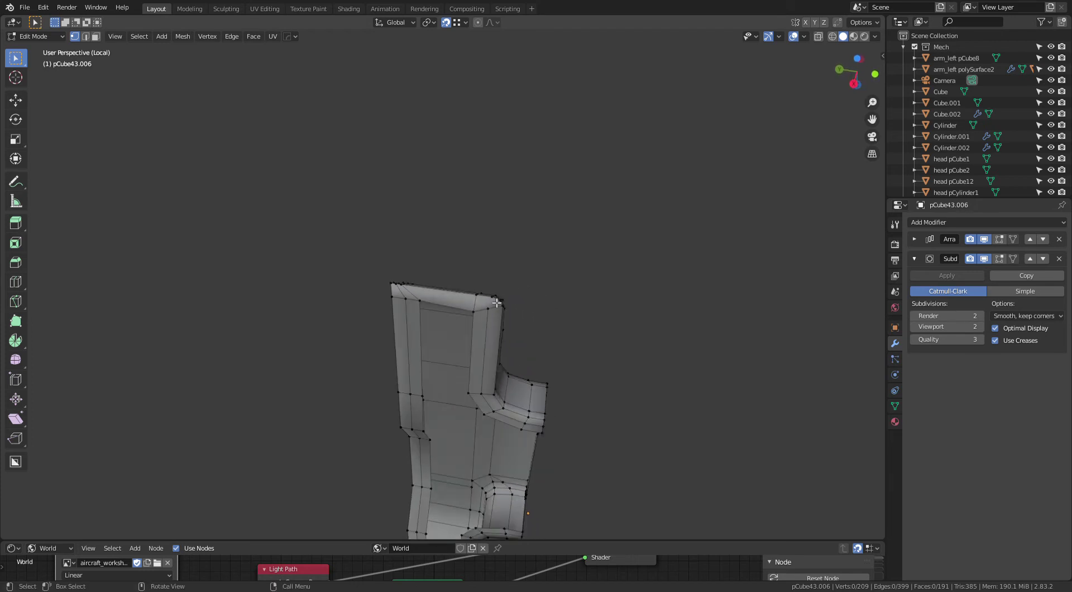
left_click(551, 273)
mouse_move(551, 272)
middle_mouse_down()
mouse_move(570, 299)
mouse_move(541, 298)
middle_mouse_up()
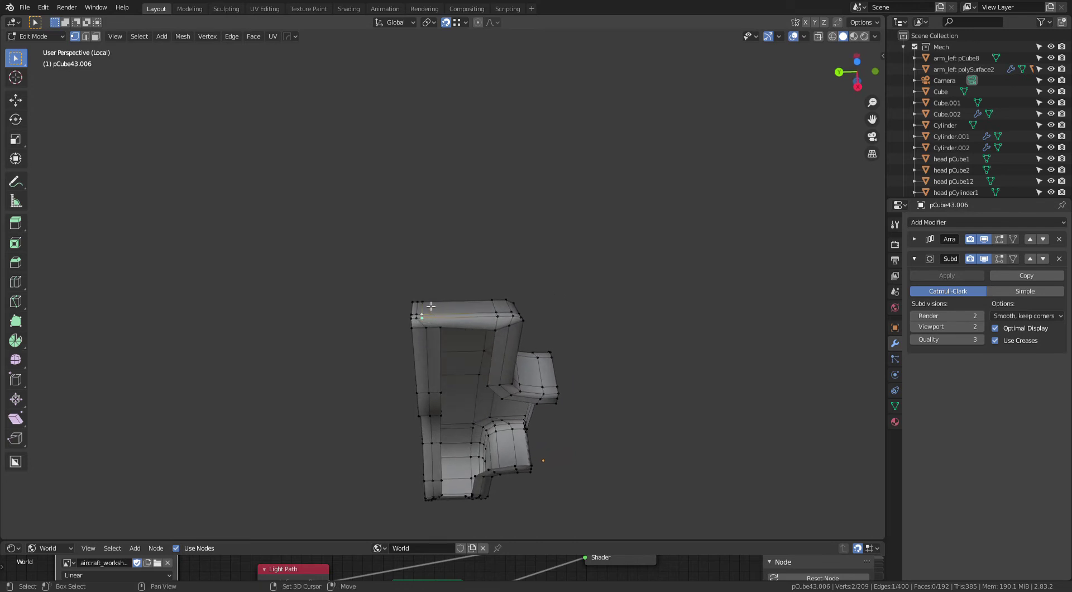
key("g")
key("g")
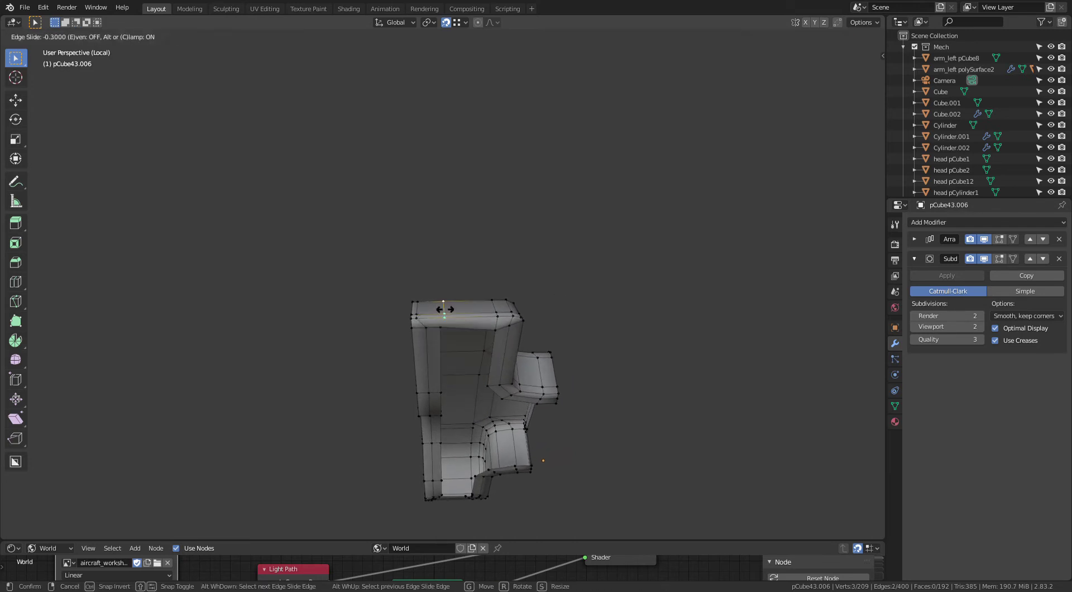
left_click(444, 310)
left_click(535, 268)
mouse_move(534, 268)
middle_mouse_down()
mouse_move(561, 304)
mouse_move(577, 375)
mouse_move(583, 361)
mouse_move(538, 337)
mouse_move(615, 316)
mouse_move(549, 338)
mouse_move(534, 366)
mouse_move(519, 218)
mouse_move(502, 268)
mouse_move(514, 253)
middle_mouse_up()
mouse_move(468, 315)
middle_mouse_down()
mouse_move(481, 166)
mouse_move(460, 271)
middle_mouse_up()
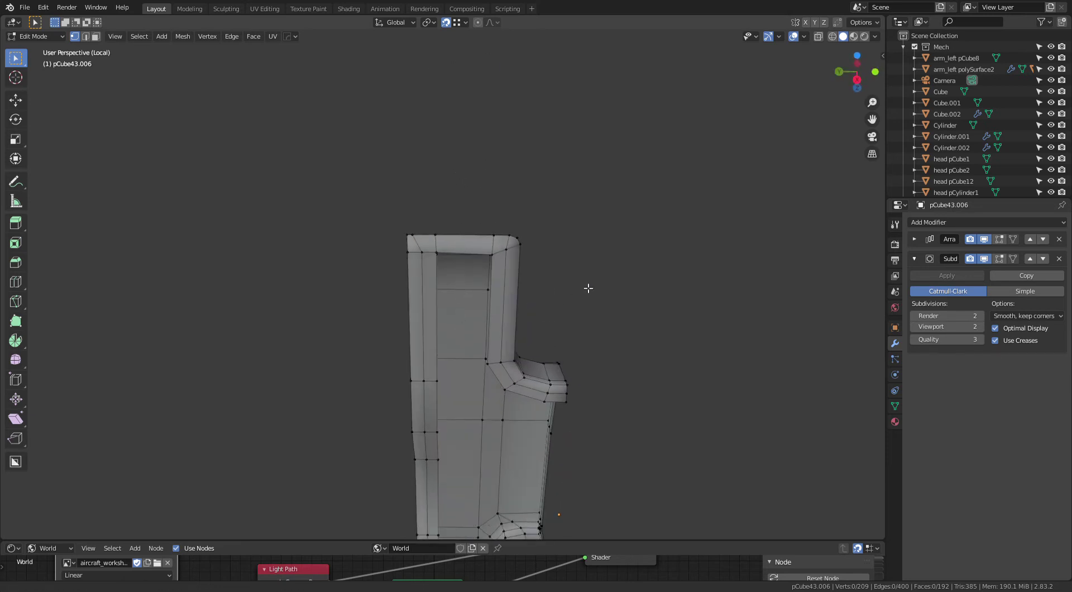
mouse_move(588, 288)
middle_mouse_down()
mouse_move(550, 304)
mouse_move(529, 198)
mouse_move(412, 254)
mouse_move(425, 237)
mouse_move(454, 259)
mouse_move(510, 222)
mouse_move(496, 244)
mouse_move(586, 274)
mouse_move(615, 268)
mouse_move(546, 260)
middle_mouse_up()
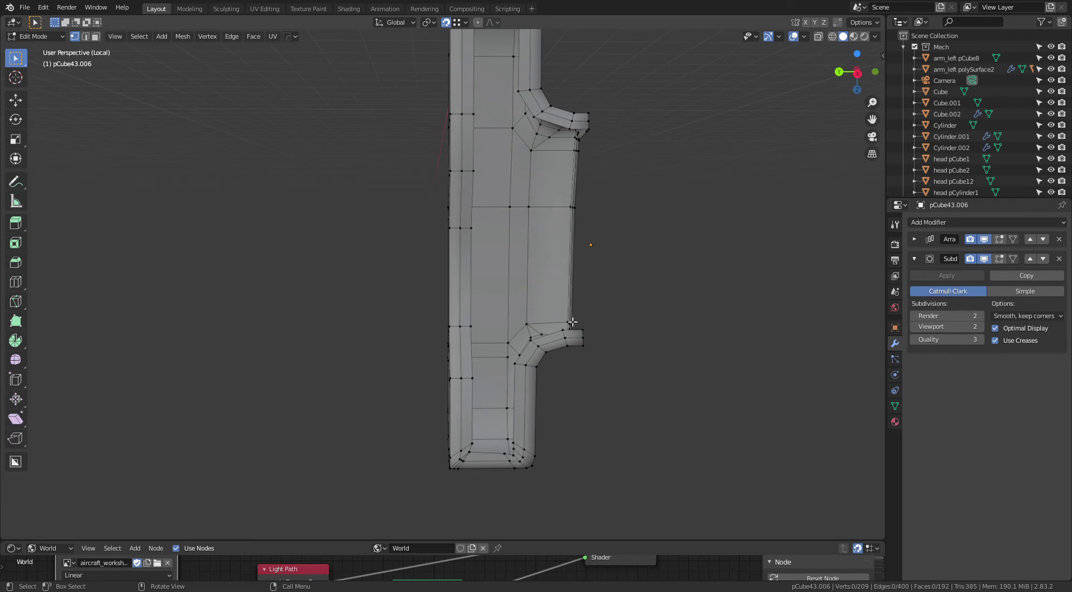
Step: Delete the selected inner-groove face strips with Only Edges & Faces, leaving 169 faces
middle_click_drag(636, 293, 579, 287, "ctrl")
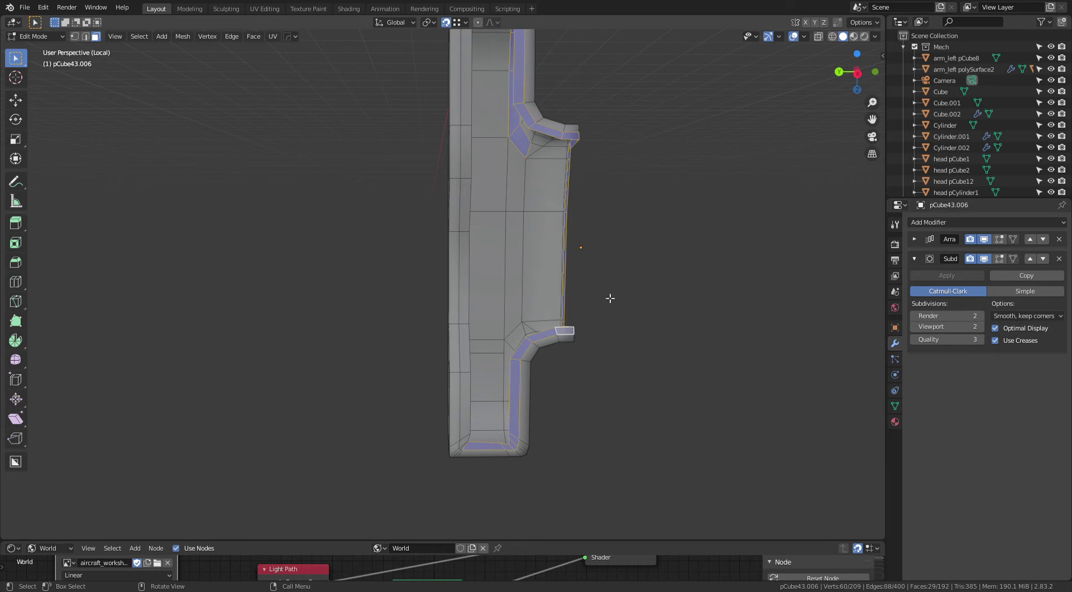
mouse_move(627, 277)
middle_mouse_down()
mouse_move(550, 286)
mouse_move(587, 249)
mouse_move(622, 285)
mouse_move(590, 269)
mouse_move(414, 299)
mouse_move(395, 363)
mouse_move(475, 358)
mouse_move(497, 391)
mouse_move(510, 477)
mouse_move(501, 244)
mouse_move(495, 267)
middle_mouse_up()
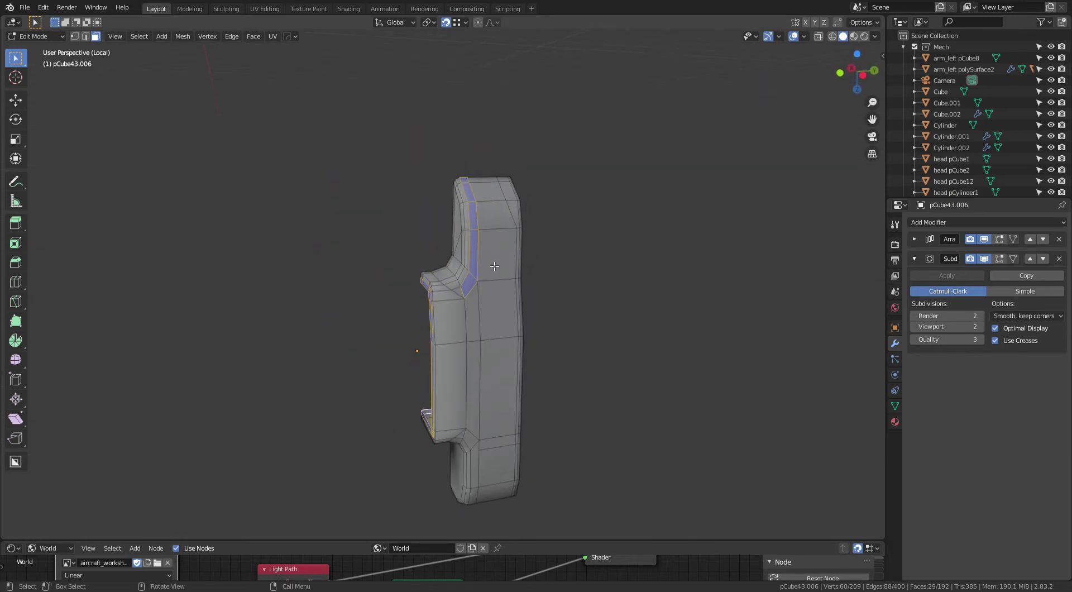
mouse_move(474, 200)
middle_mouse_down()
mouse_move(508, 319)
mouse_move(658, 265)
mouse_move(477, 301)
mouse_move(505, 261)
mouse_move(478, 251)
mouse_move(536, 213)
mouse_move(537, 280)
mouse_move(521, 317)
middle_mouse_up()
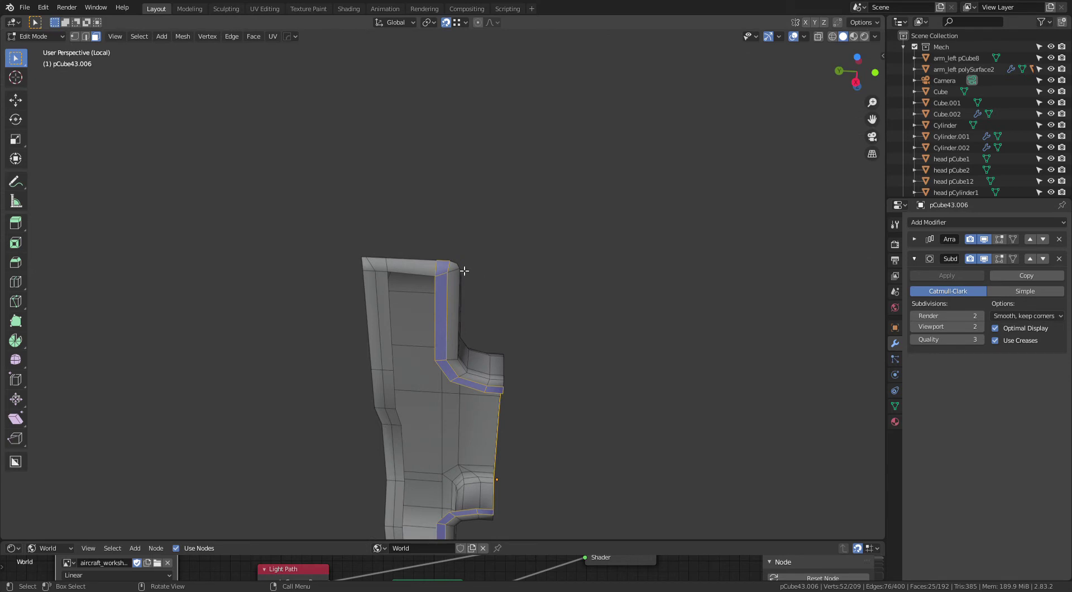
mouse_move(470, 262)
middle_mouse_down()
mouse_move(467, 309)
mouse_move(512, 276)
mouse_move(531, 243)
middle_mouse_up()
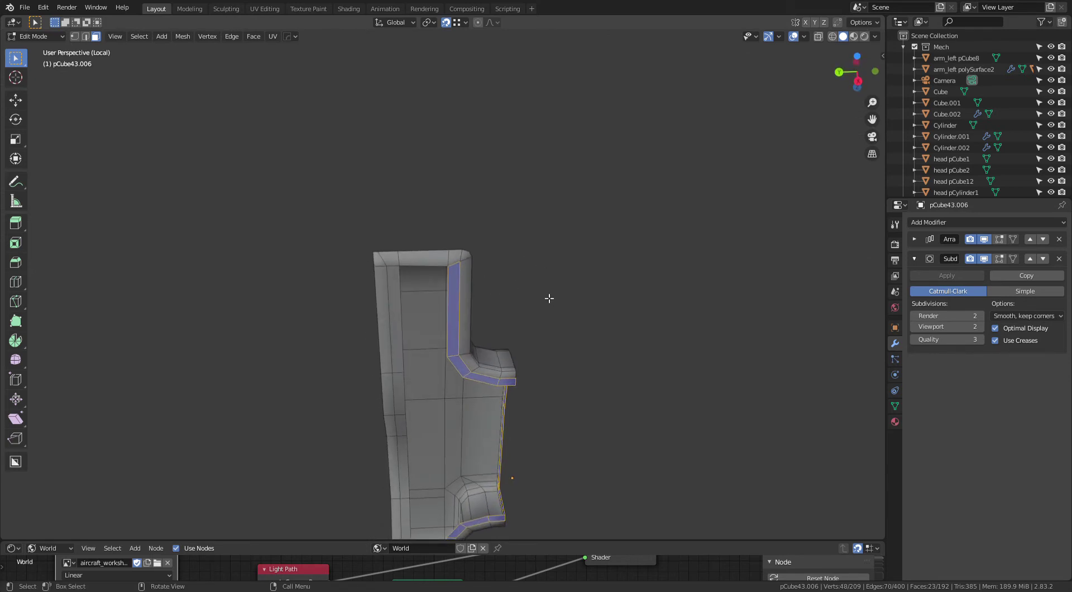
mouse_move(549, 299)
middle_mouse_down()
mouse_move(517, 256)
mouse_move(580, 195)
middle_mouse_up()
mouse_move(545, 279)
middle_mouse_down()
mouse_move(574, 239)
mouse_move(478, 366)
middle_mouse_up()
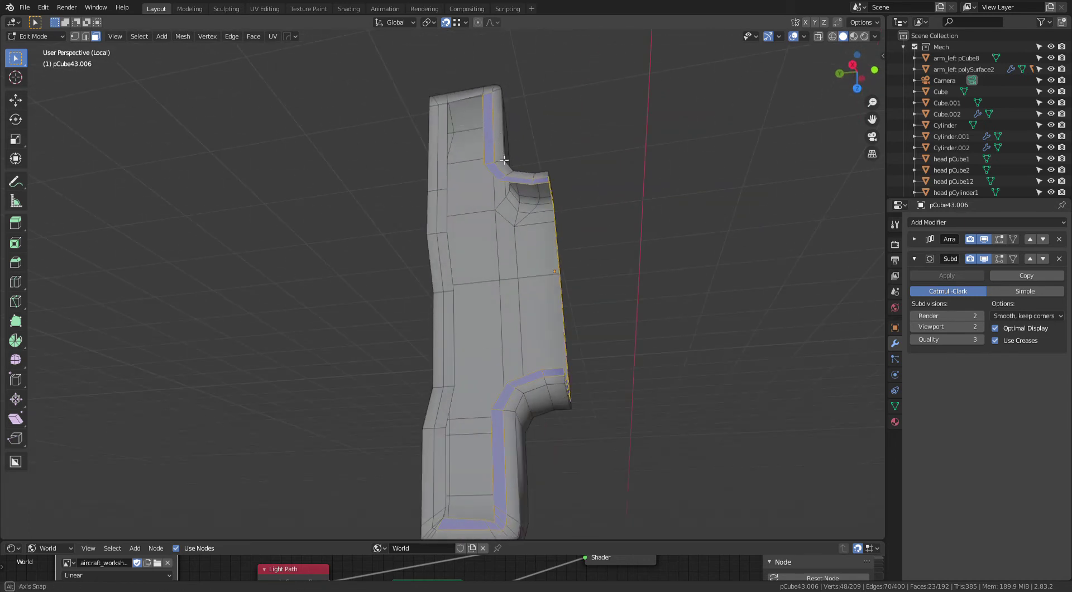
mouse_move(504, 160)
middle_mouse_down()
mouse_move(523, 76)
mouse_move(433, 137)
mouse_move(515, 118)
middle_mouse_up()
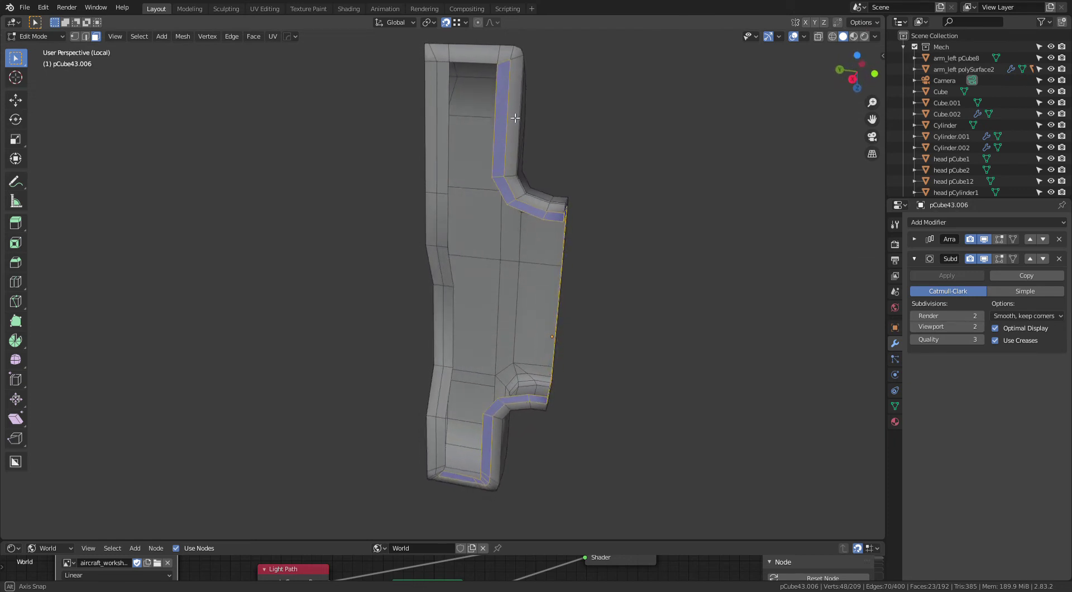
key("x")
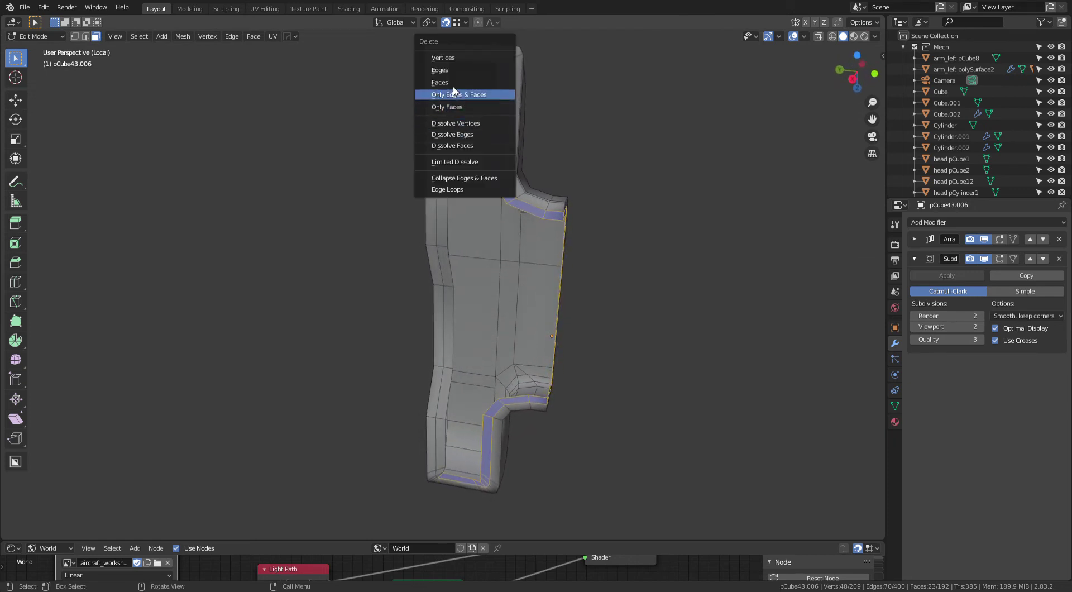
left_click(449, 84)
mouse_move(542, 267)
middle_mouse_down()
mouse_move(531, 312)
mouse_move(508, 341)
middle_mouse_up()
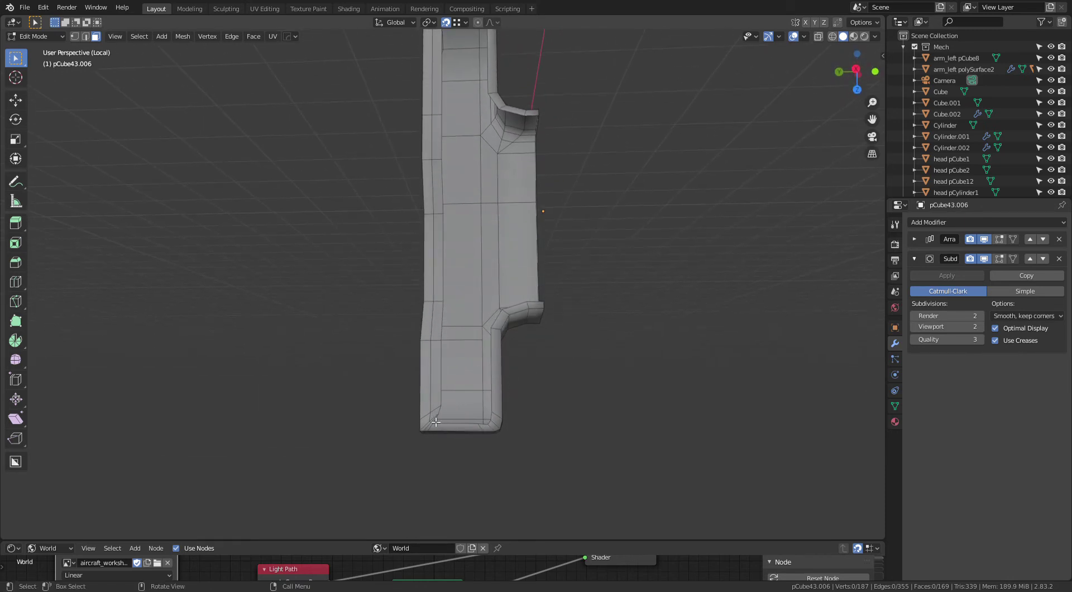
Step: Select the face strip running down the left side of the arm plate
left_click(440, 344, "alt")
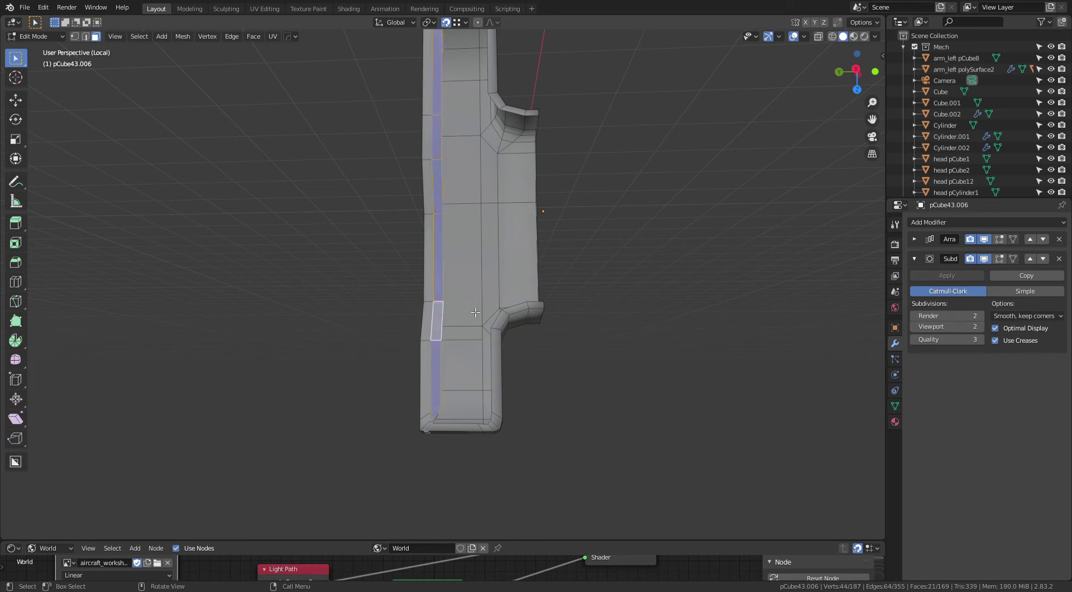
middle_click_drag(475, 312, 431, 422)
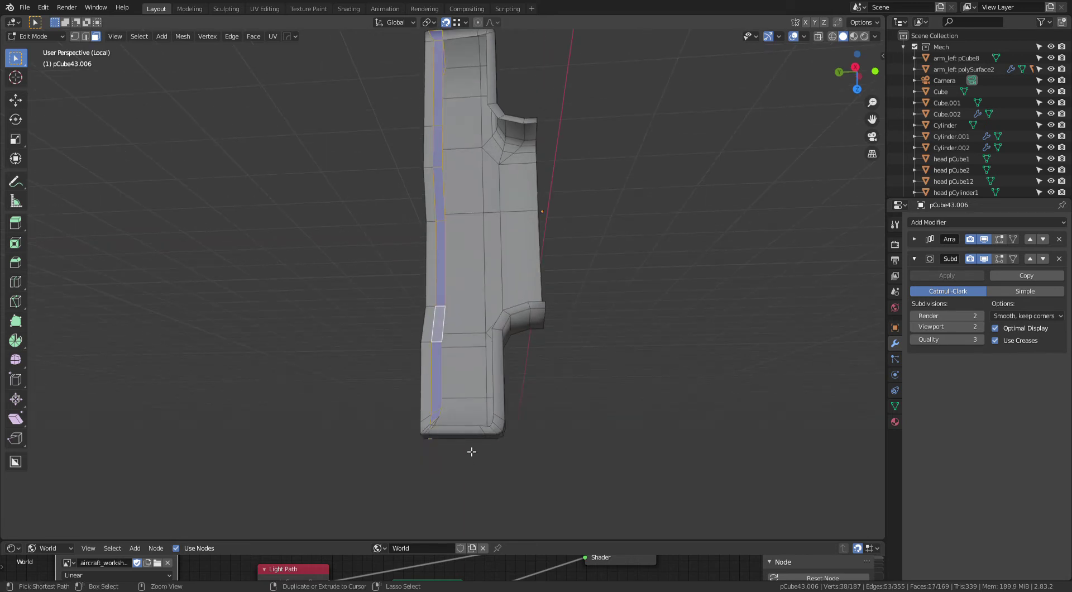
mouse_move(472, 452)
middle_mouse_down()
mouse_move(470, 397)
mouse_move(451, 429)
middle_mouse_up()
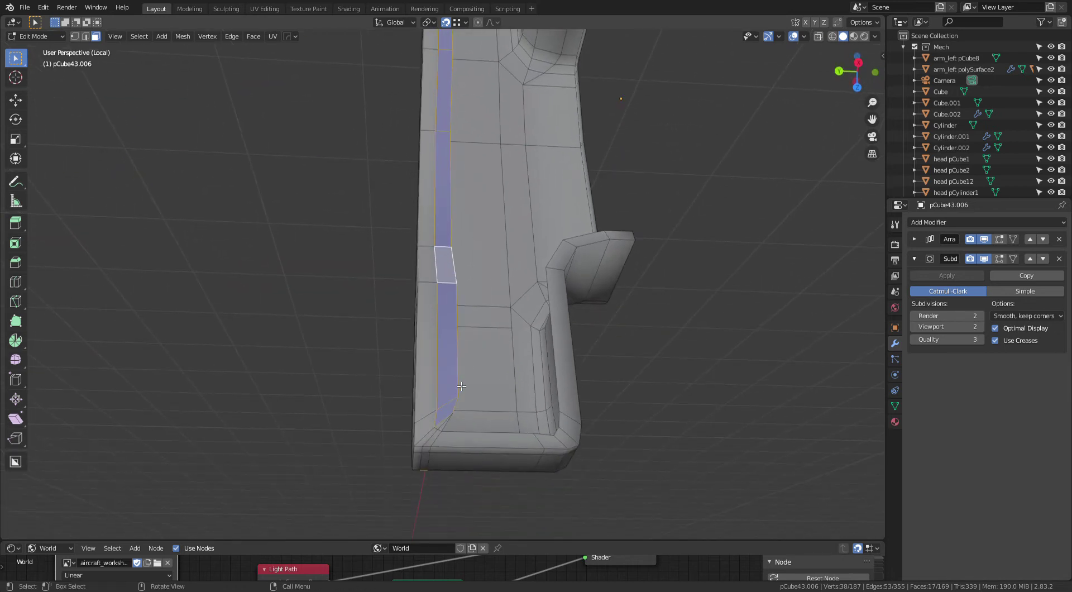
left_click(447, 427, "ctrl")
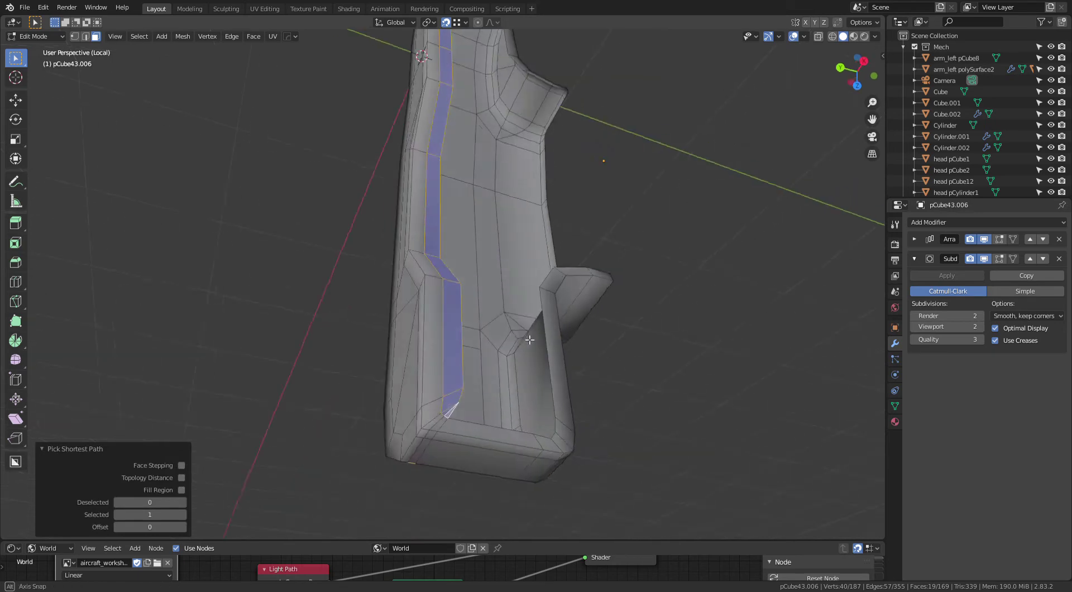
middle_click_drag(506, 355, 435, 349)
mouse_move(371, 395)
middle_mouse_down()
mouse_move(422, 327)
mouse_move(410, 337)
middle_mouse_up()
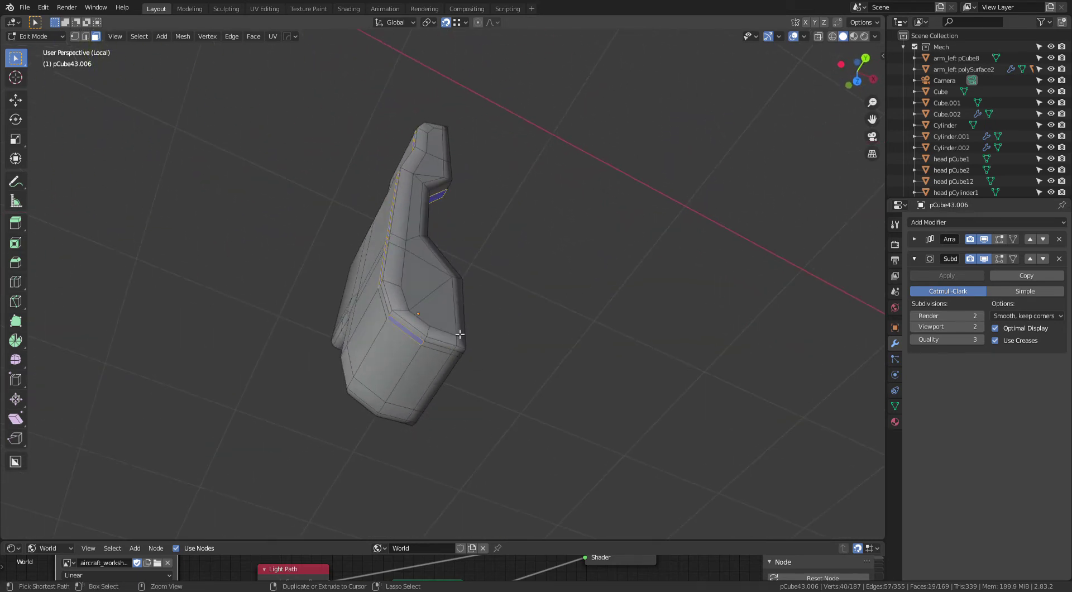
mouse_move(546, 300)
middle_mouse_down()
mouse_move(581, 349)
mouse_move(578, 335)
middle_mouse_up()
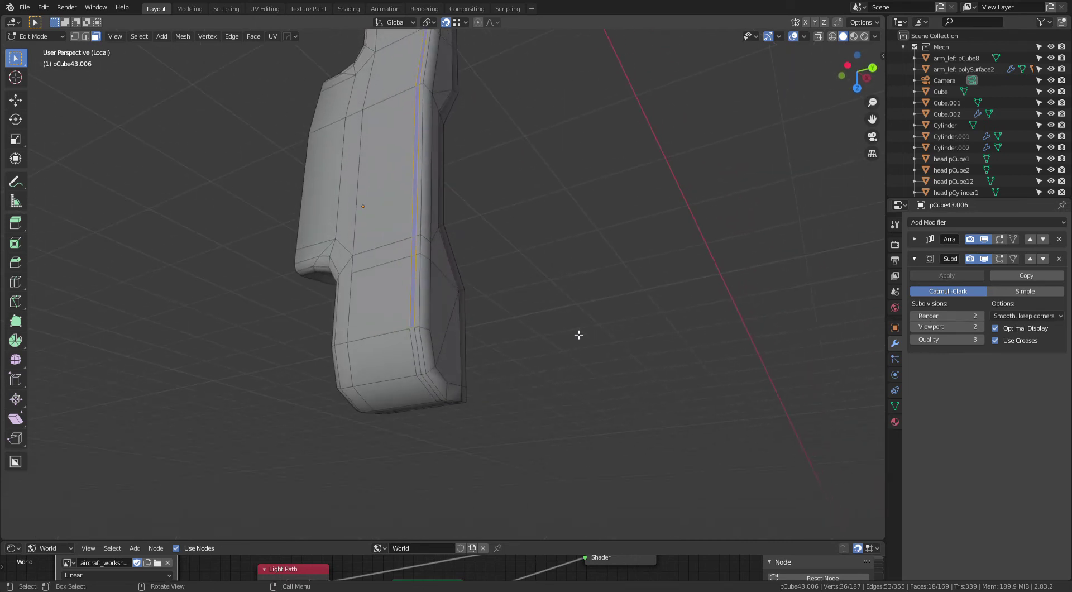
middle_click_drag(456, 272, 494, 386)
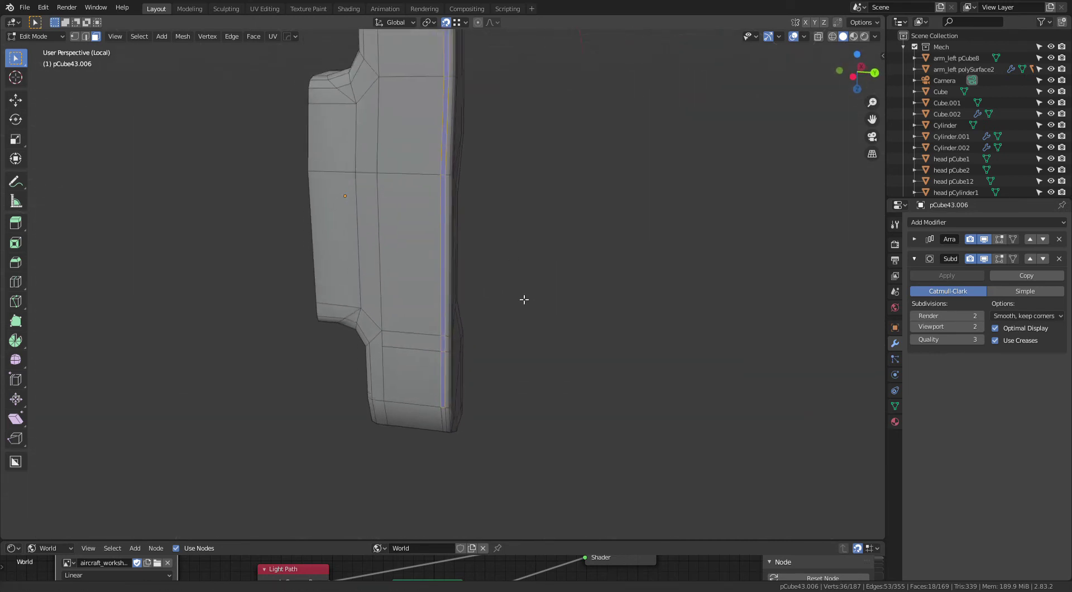
Step: Deselect the lower and top faces from the strip, then delete the remaining faces
left_click(478, 441, "ctrl")
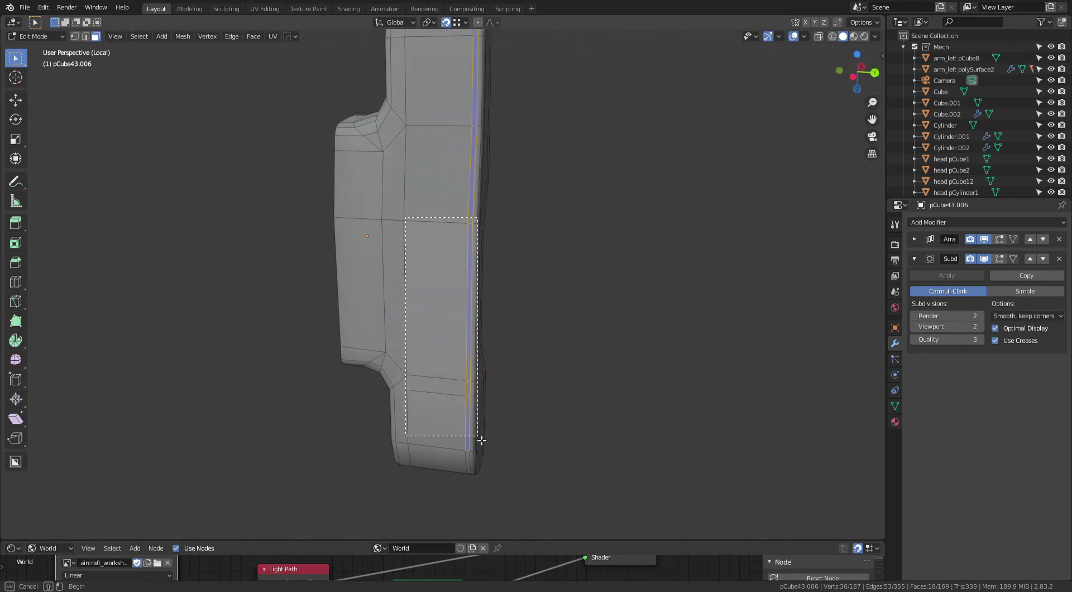
scroll(525, 368, "up", 3, "shift")
scroll(491, 335, "up", 3, "shift")
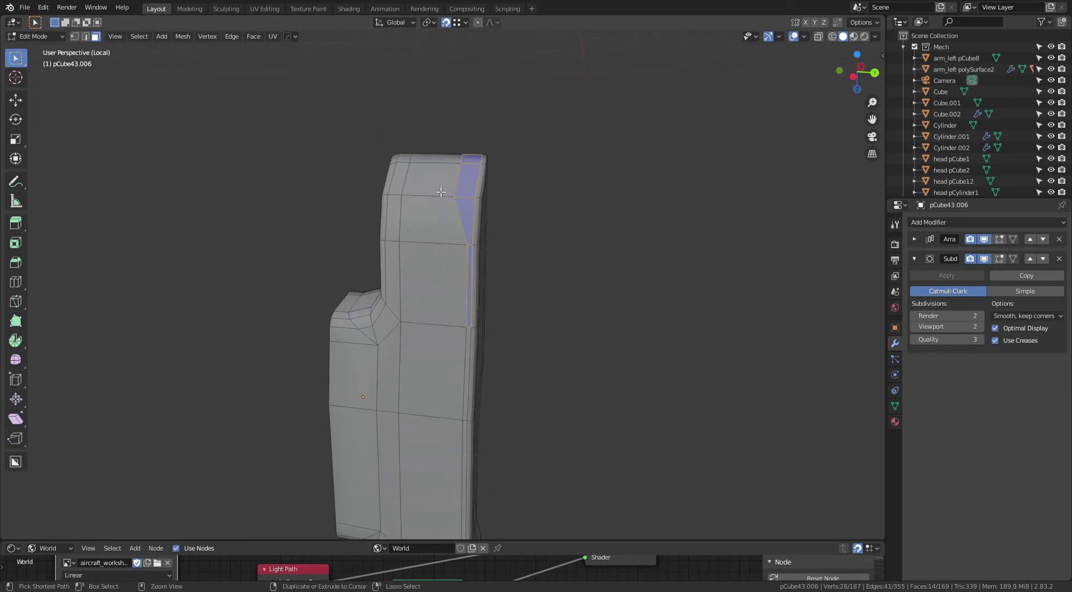
left_click(469, 279, "ctrl")
mouse_move(497, 340)
middle_mouse_down()
mouse_move(517, 366)
mouse_move(513, 352)
middle_mouse_up()
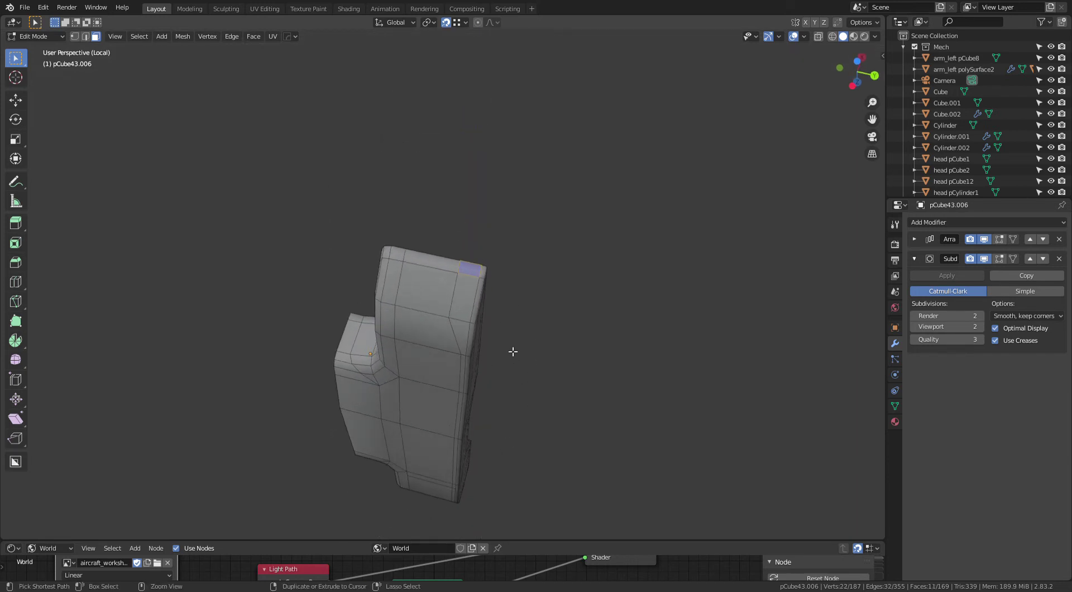
left_click(458, 275, "ctrl")
mouse_move(577, 335)
middle_mouse_down()
mouse_move(439, 328)
mouse_move(438, 230)
middle_mouse_up()
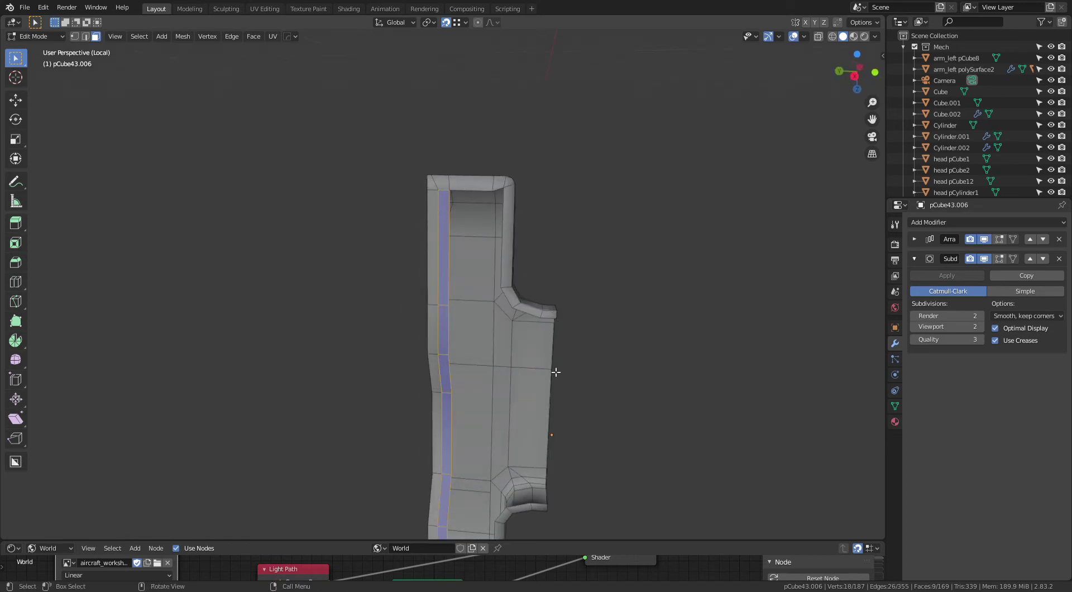
middle_click_drag(563, 392, 556, 228, "shift")
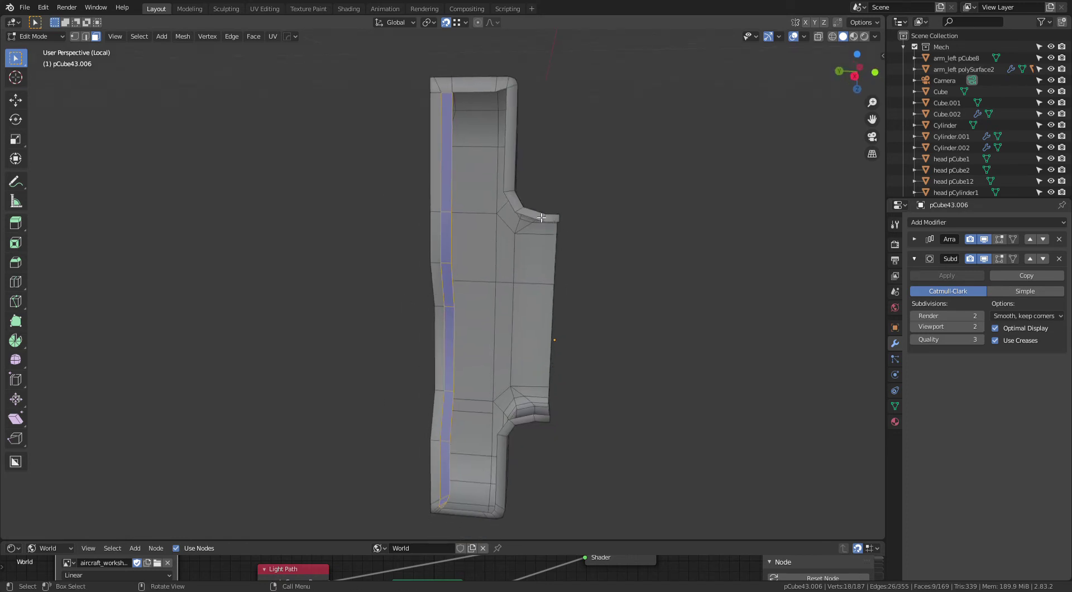
key("x")
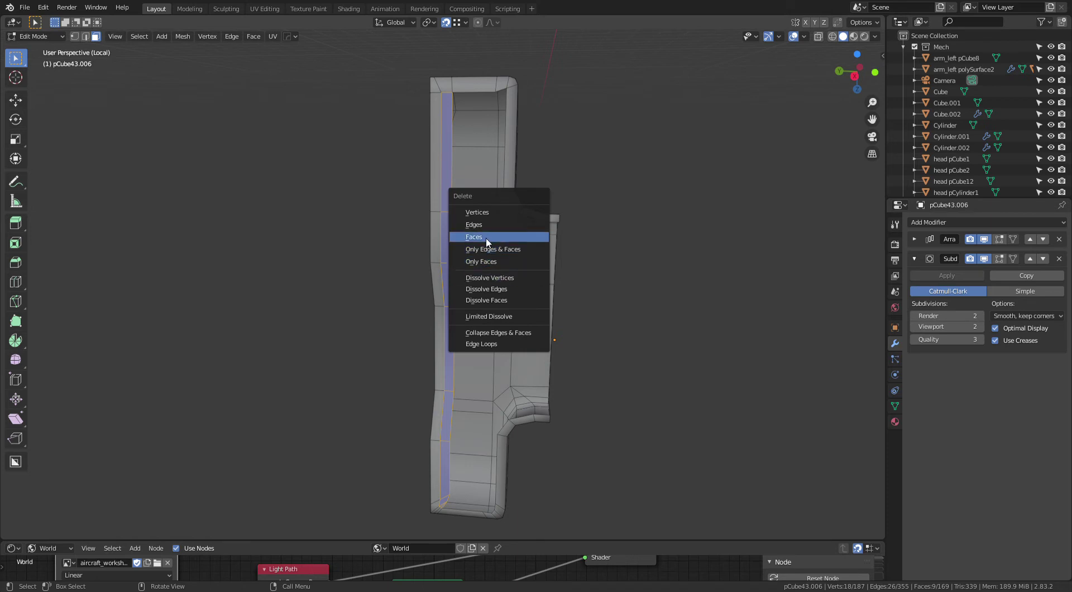
left_click(486, 240)
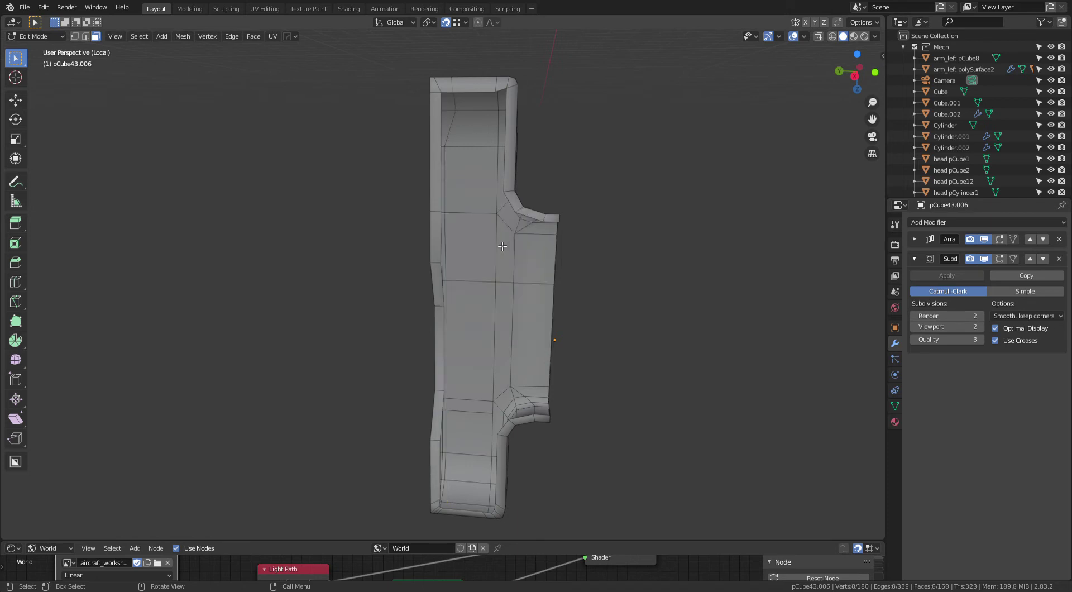
mouse_move(590, 232)
middle_mouse_down()
mouse_move(493, 227)
mouse_move(611, 132)
mouse_move(412, 240)
middle_mouse_up()
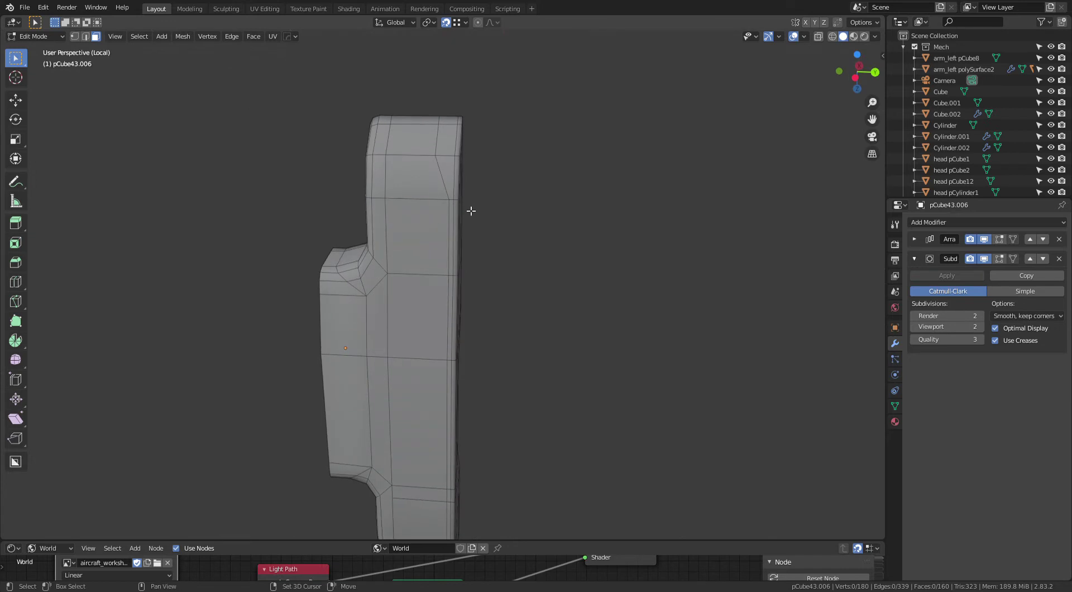
Step: Dissolve an edge loop around the plate, reducing it to 310 edges, then select a lengthwise loop
mouse_move(470, 210)
middle_mouse_down()
mouse_move(462, 324)
mouse_move(503, 246)
mouse_move(491, 216)
middle_mouse_up()
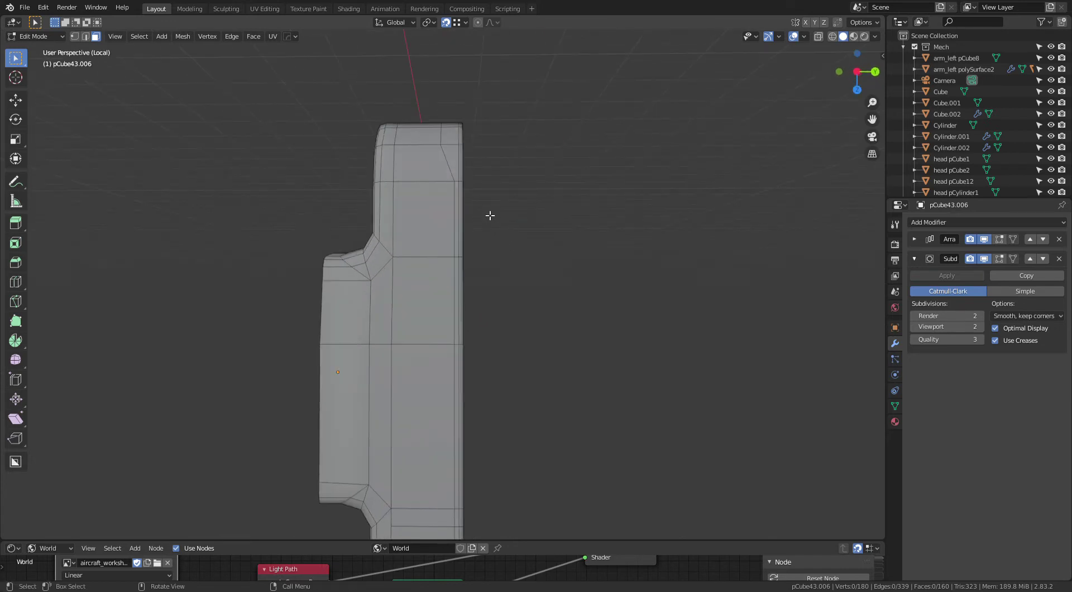
key("2")
left_click(462, 209, "alt")
mouse_move(546, 180)
middle_mouse_down()
mouse_move(522, 247)
mouse_move(527, 263)
mouse_move(307, 210)
mouse_move(380, 250)
mouse_move(476, 244)
middle_mouse_up()
scroll(494, 293, "up", 3)
mouse_move(495, 294)
middle_mouse_down()
mouse_move(591, 205)
mouse_move(534, 242)
mouse_move(520, 237)
mouse_move(543, 203)
middle_mouse_up()
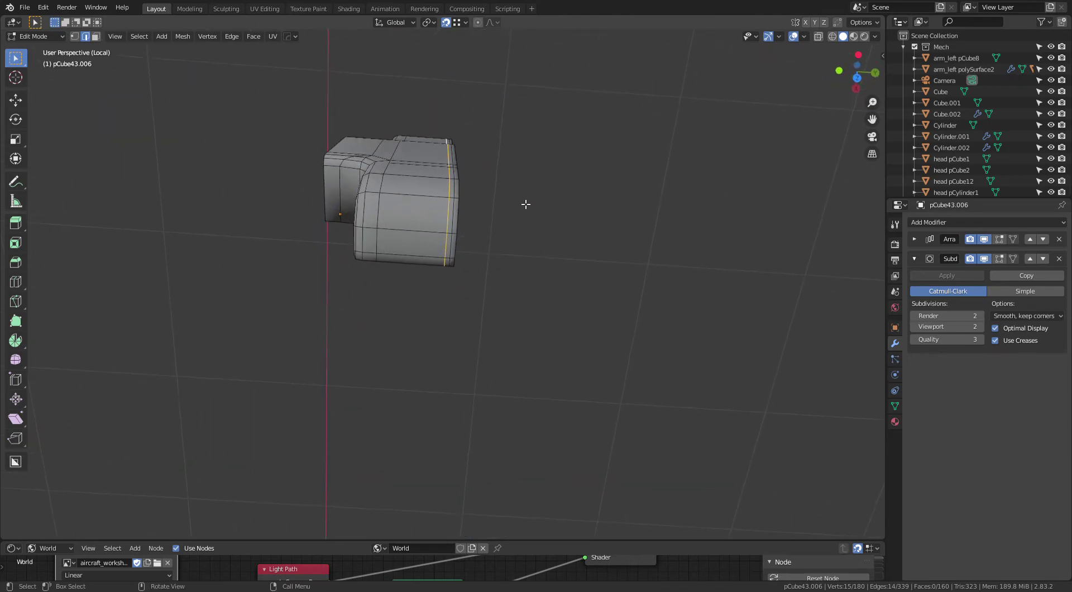
key("x")
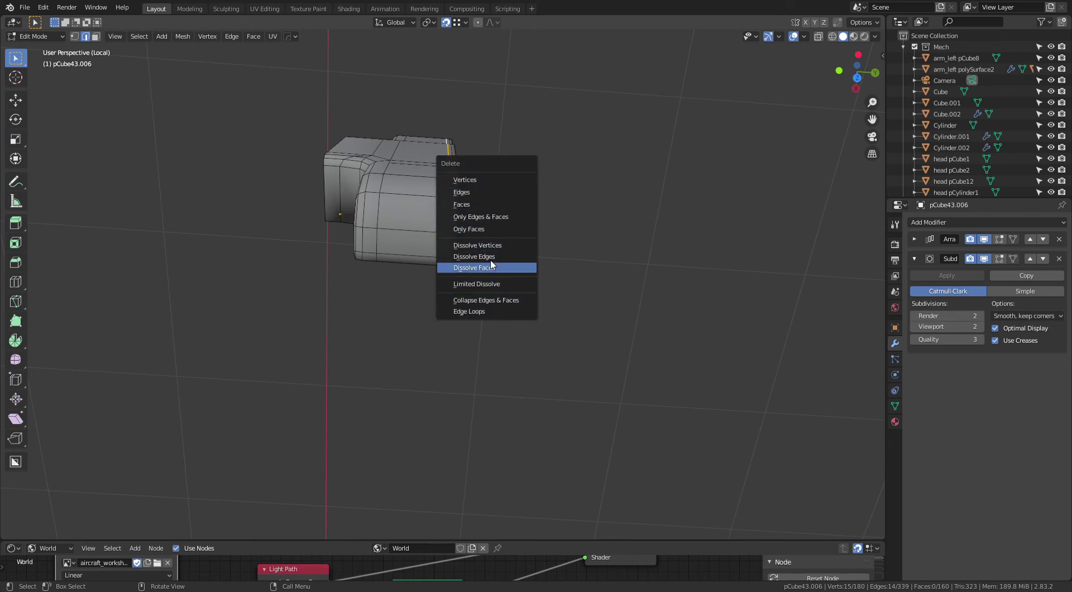
left_click(484, 256)
mouse_move(532, 233)
middle_mouse_down()
mouse_move(523, 134)
mouse_move(515, 283)
mouse_move(545, 259)
mouse_move(422, 255)
mouse_move(515, 270)
mouse_move(493, 405)
mouse_move(515, 295)
mouse_move(474, 255)
mouse_move(486, 232)
mouse_move(491, 120)
middle_mouse_up()
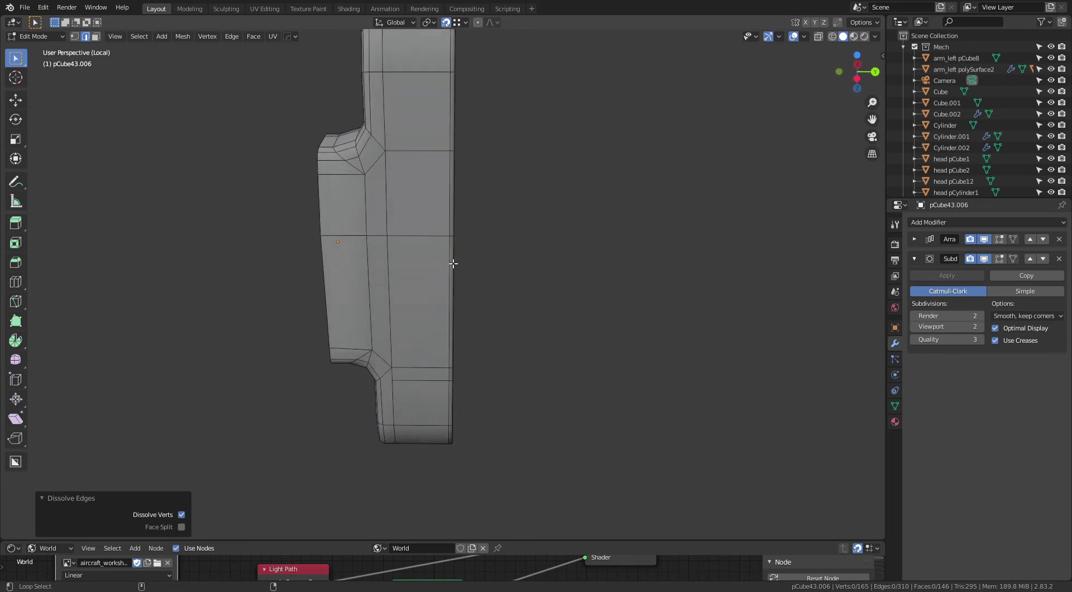
left_click(453, 264, "alt")
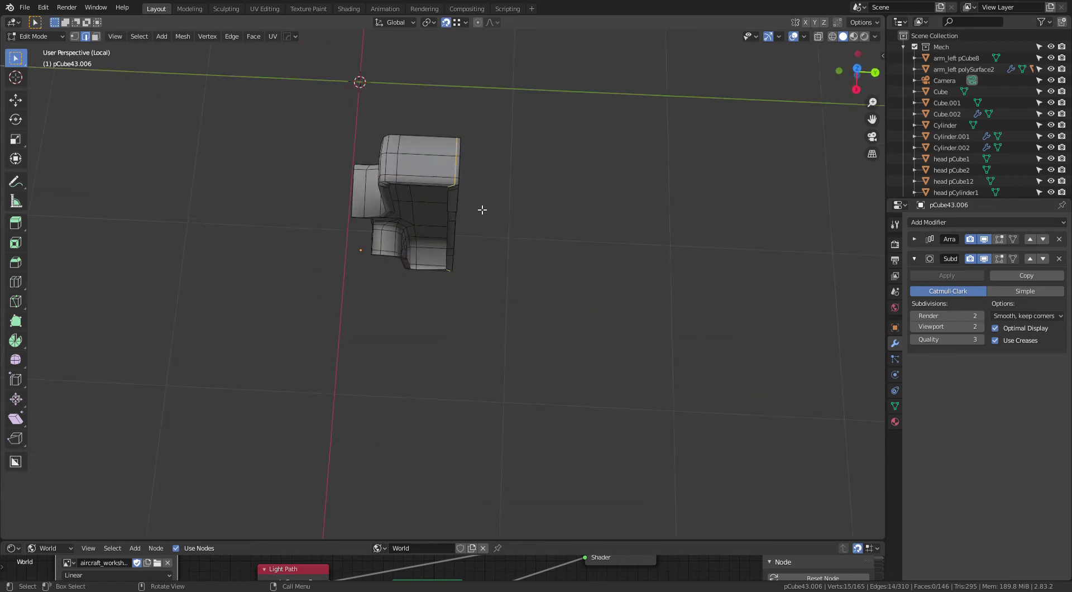
mouse_move(482, 210)
middle_mouse_down()
mouse_move(491, 160)
mouse_move(478, 281)
middle_mouse_up()
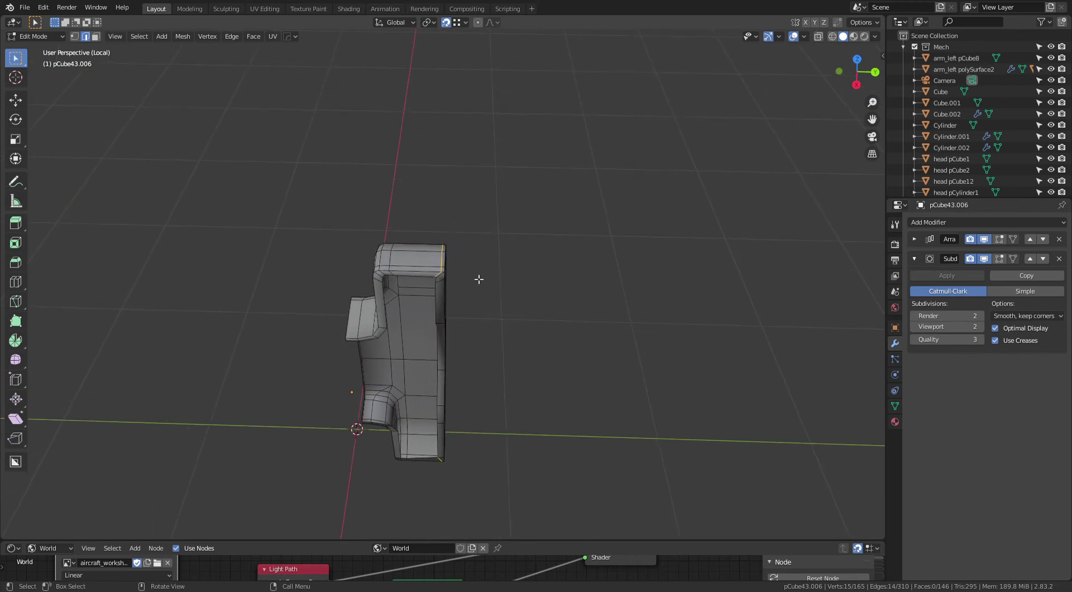
Step: Select the lengthwise edge loop, undoing a stray path selection and removing an extra edge
left_click(441, 278, "ctrl")
key("ctrl+z")
left_click(441, 278, "shift")
middle_click_drag(442, 278, 503, 235)
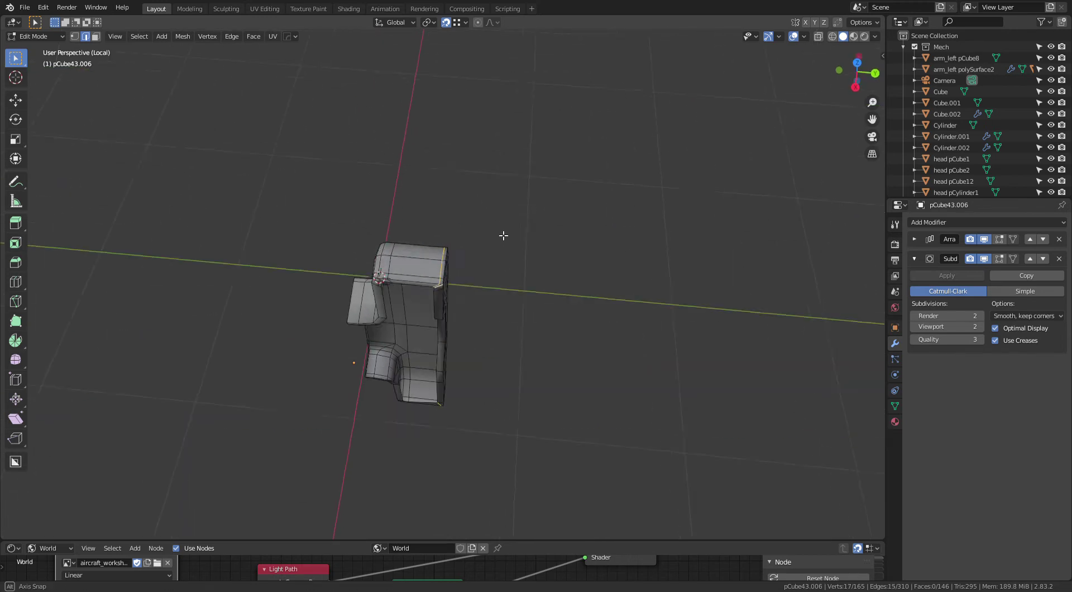
middle_click_drag(469, 268, 486, 221)
scroll(459, 258, "up", 3)
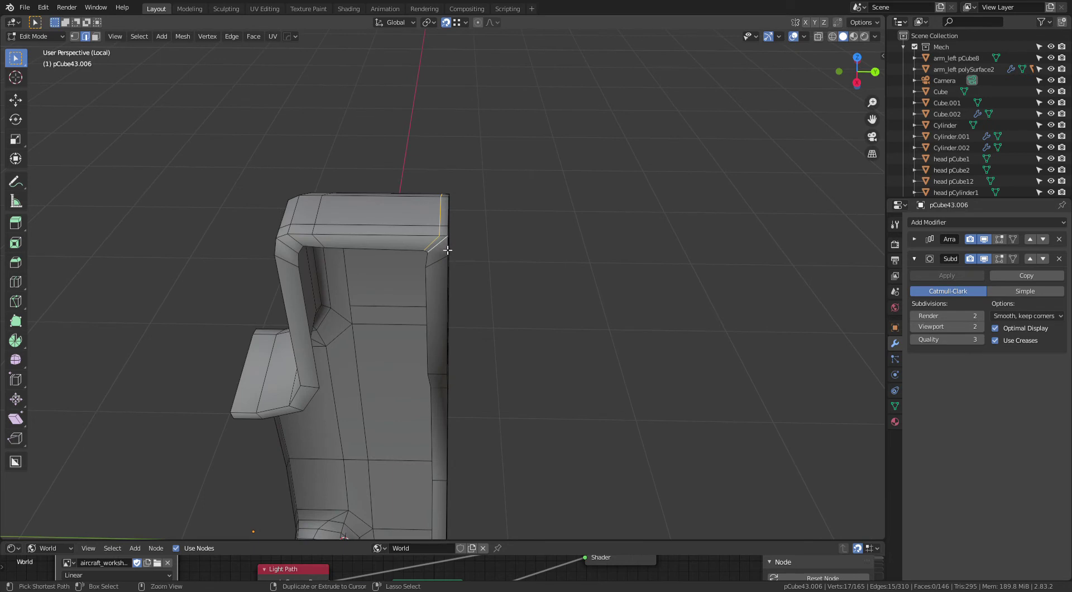
mouse_move(521, 211)
middle_mouse_down()
mouse_move(505, 306)
mouse_move(574, 227)
mouse_move(462, 239)
mouse_move(477, 211)
mouse_move(469, 221)
mouse_move(469, 194)
mouse_move(514, 354)
mouse_move(467, 377)
mouse_move(501, 330)
mouse_move(450, 242)
mouse_move(504, 274)
mouse_move(569, 371)
mouse_move(420, 244)
mouse_move(629, 217)
middle_mouse_up()
left_click(411, 228, "shift")
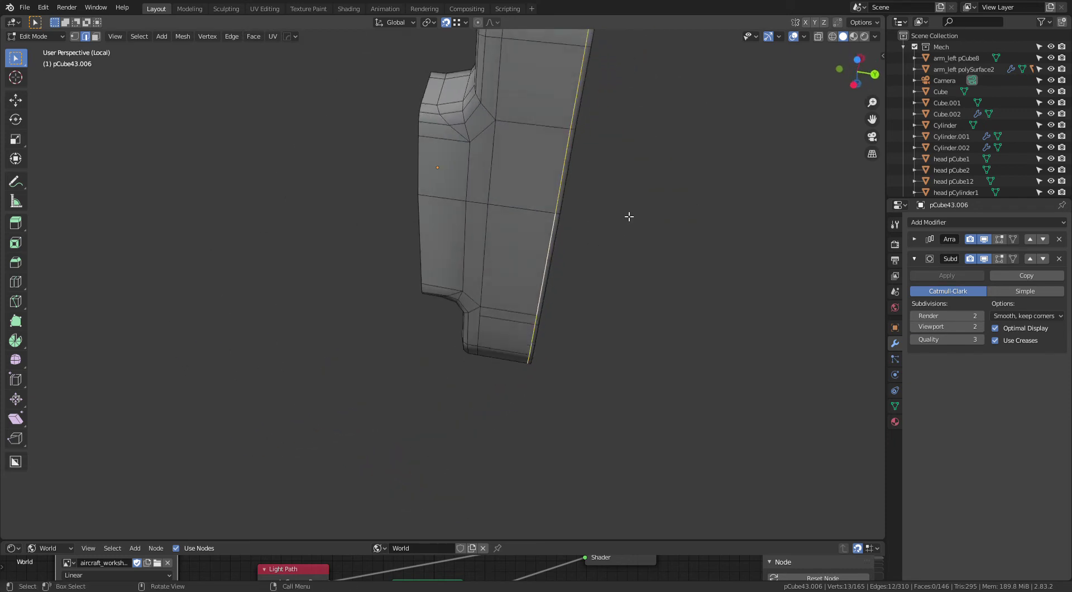
middle_click_drag(582, 287, 587, 218)
Step: Edge-slide the loop along the plate, finishing at factor -0.100
key("g")
key("g")
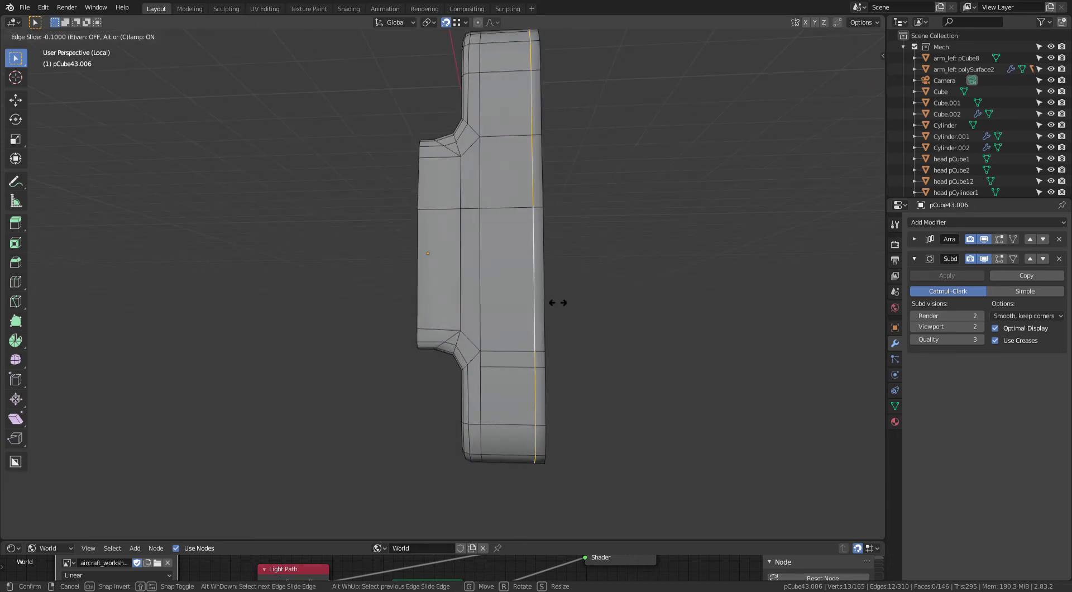
left_click(578, 304)
middle_click_drag(574, 266, 578, 186)
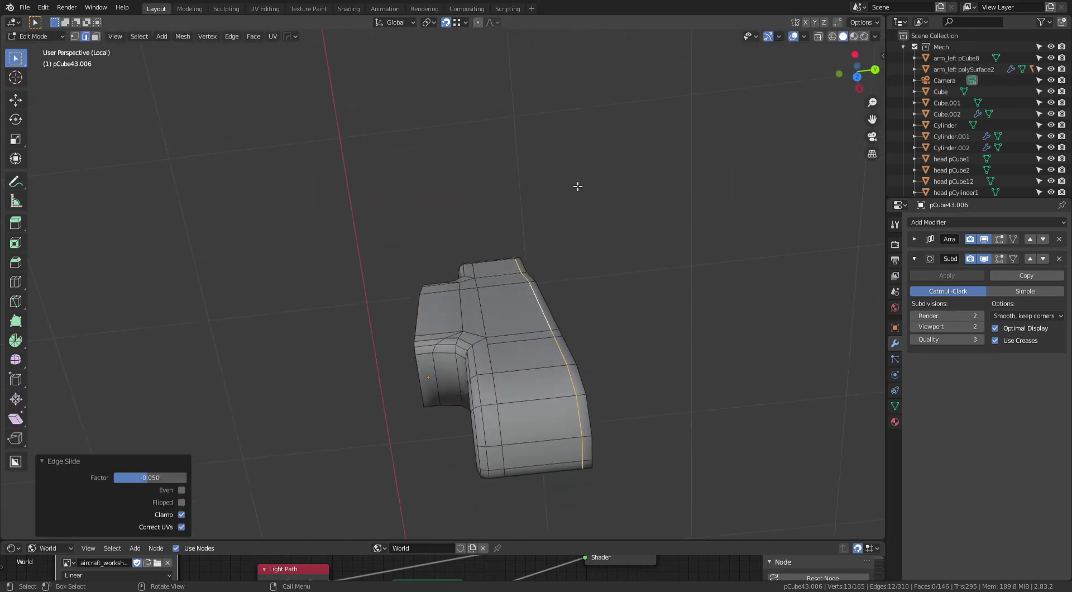
middle_click_drag(603, 290, 606, 198)
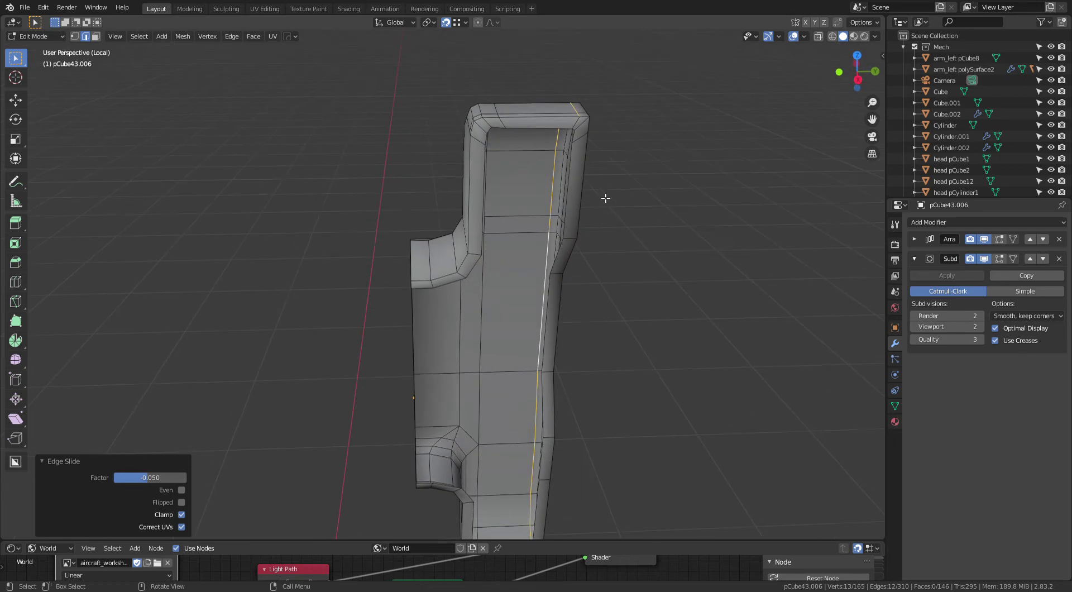
key("g")
key("g")
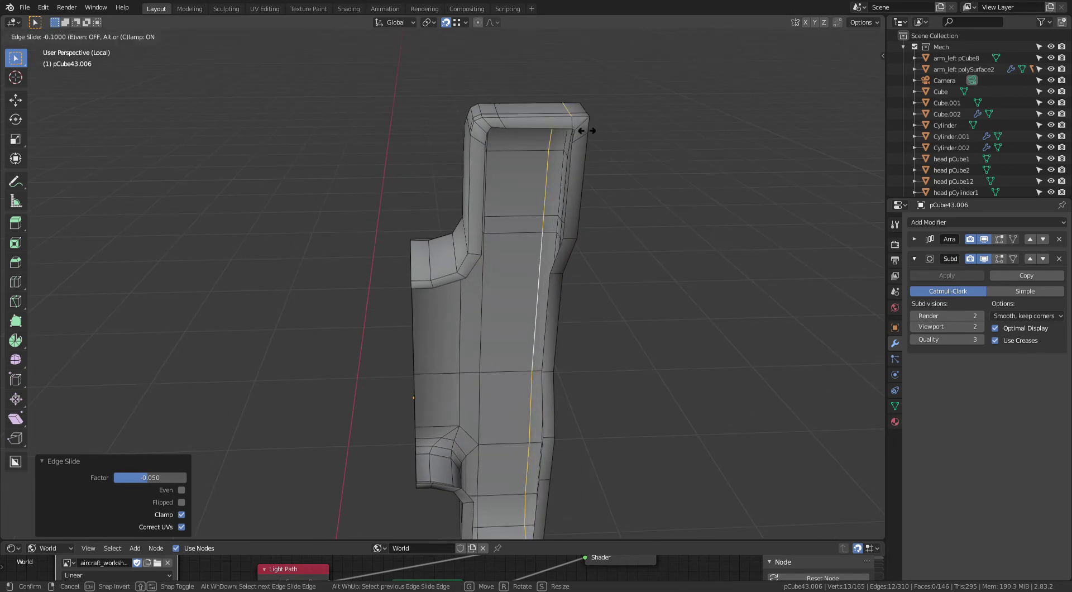
left_click(593, 132)
middle_click_drag(613, 118, 535, 245, "shift")
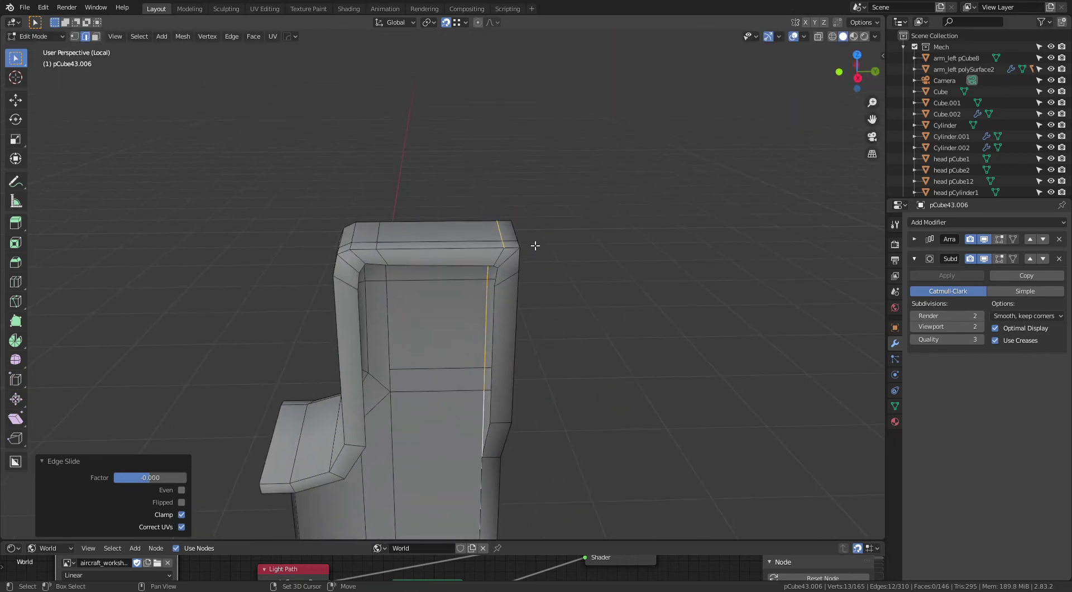
key("g")
key("g")
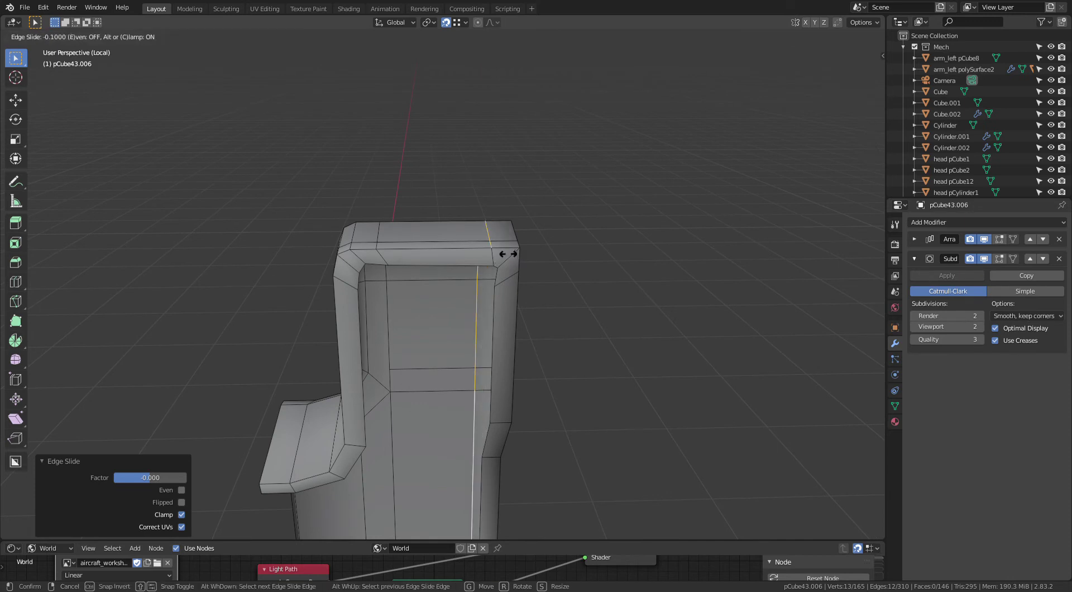
left_click(509, 254)
mouse_move(581, 184)
middle_mouse_down()
mouse_move(585, 294)
mouse_move(510, 144)
mouse_move(426, 172)
mouse_move(464, 341)
mouse_move(556, 353)
middle_mouse_up()
Step: Preview the arm plate array copies, then re-enter Edit Mode and bring up the View pie menu
key("Tab")
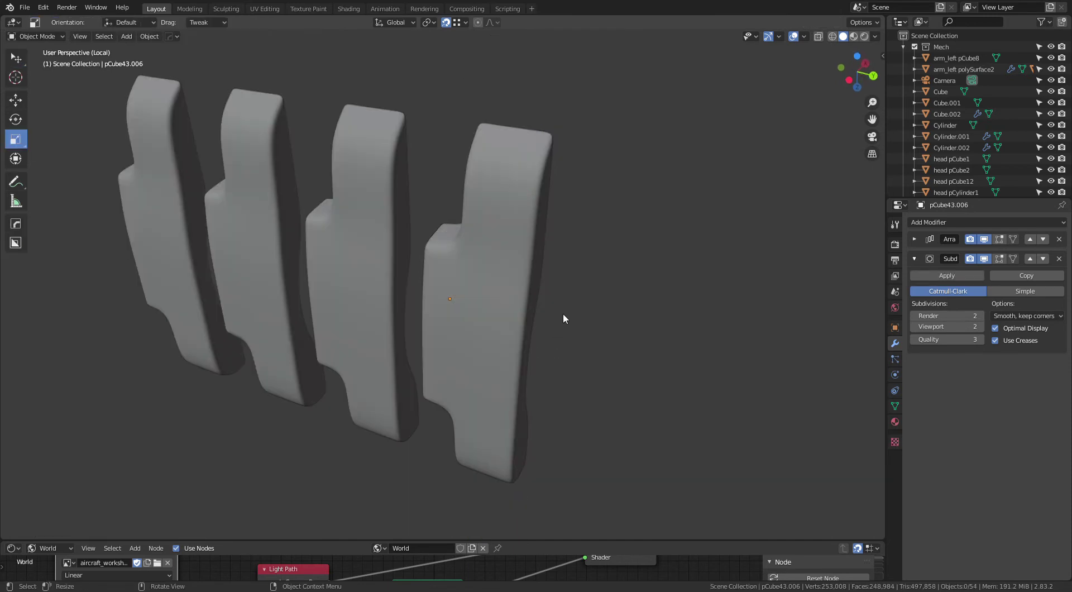
mouse_move(563, 314)
middle_mouse_down()
mouse_move(587, 254)
mouse_move(472, 244)
mouse_move(502, 217)
mouse_move(599, 264)
mouse_move(652, 271)
mouse_move(630, 273)
mouse_move(659, 270)
mouse_move(608, 256)
mouse_move(666, 259)
mouse_move(625, 305)
mouse_move(789, 304)
middle_mouse_up()
key("Tab")
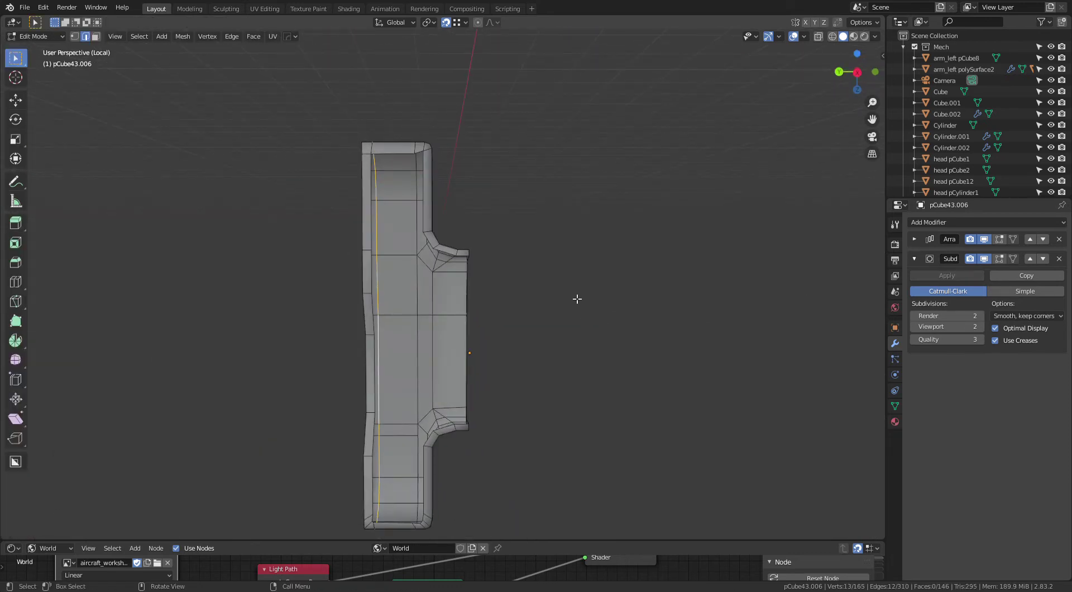
key("grave")
Step: In see-through right view, select the strip of faces along the channel's protruding inner rim
left_click(658, 302)
key("alt+z")
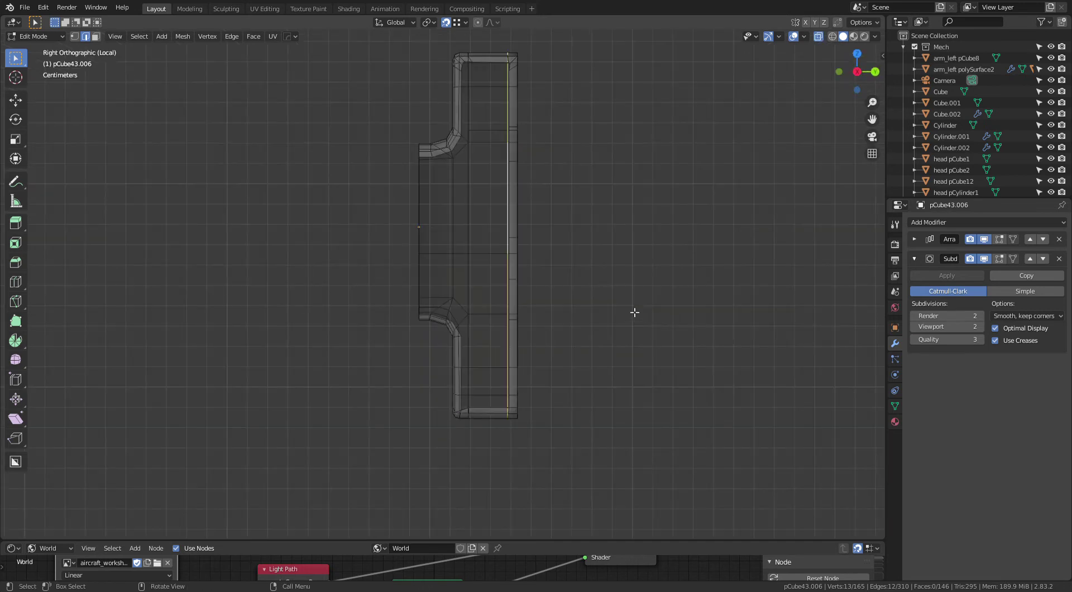
key("3")
left_click_drag(372, 114, 420, 353)
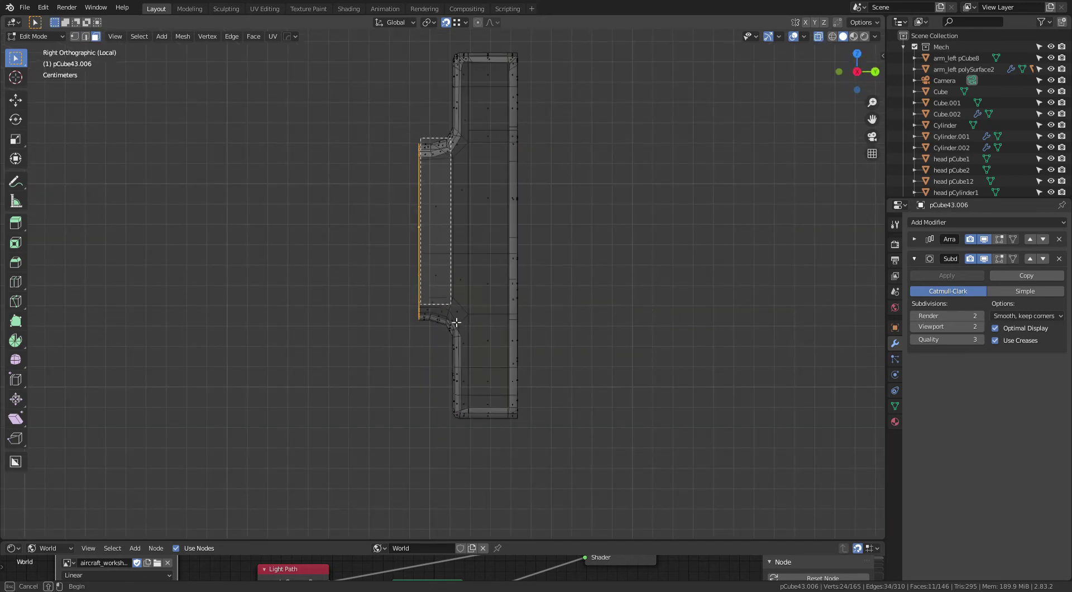
middle_click_drag(488, 313, 537, 320)
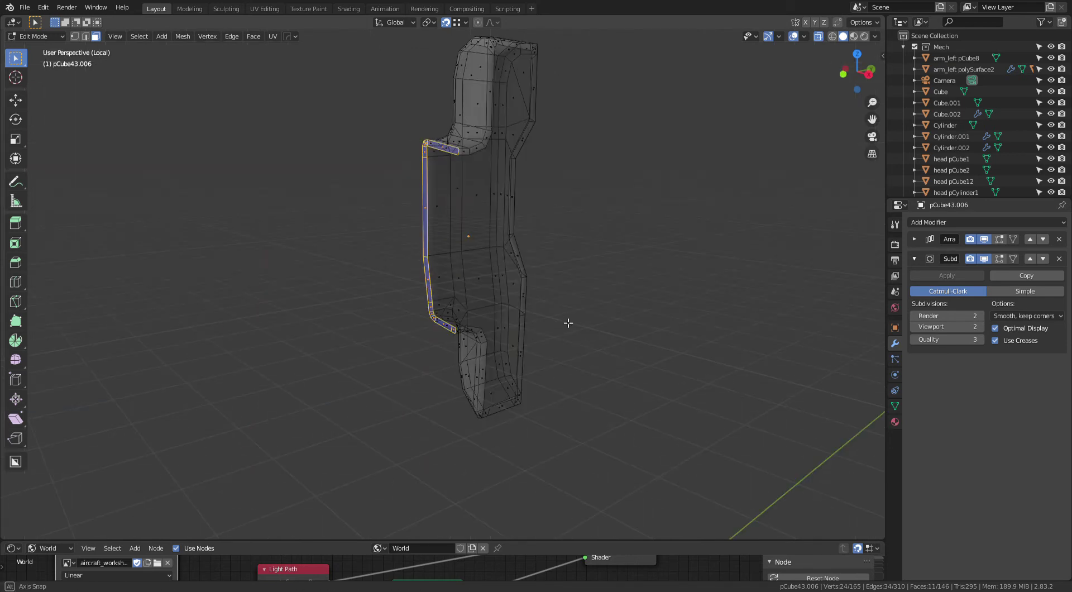
key("alt+z")
mouse_move(603, 306)
middle_mouse_down()
mouse_move(670, 330)
mouse_move(721, 405)
mouse_move(575, 214)
mouse_move(558, 311)
middle_mouse_up()
scroll(587, 187, "up", 3)
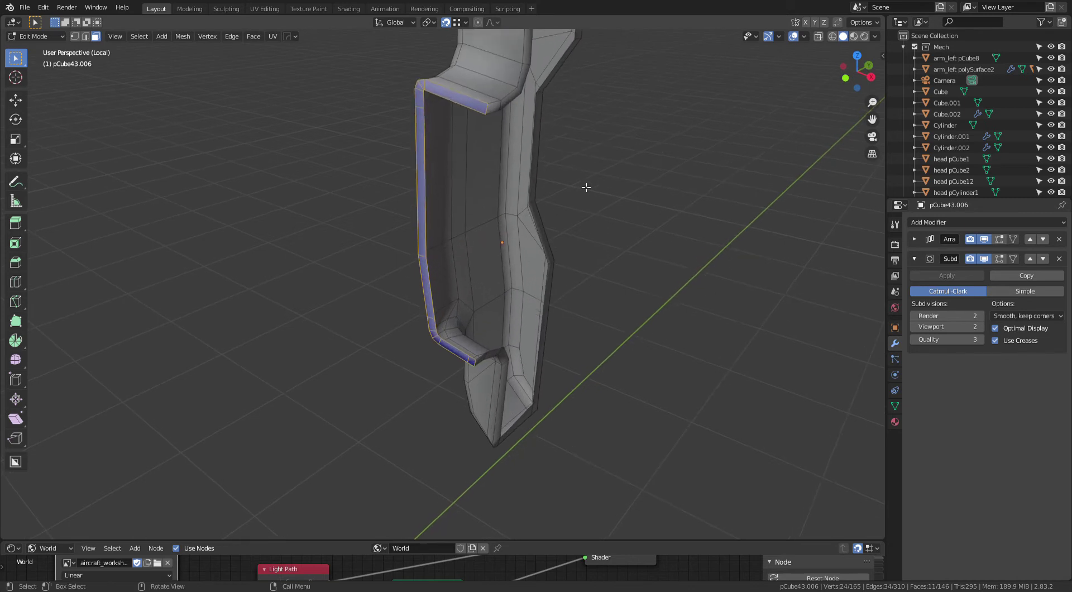
Step: Delete the selected inner rim faces and inspect the opened channel piece
key("x")
left_click(488, 150)
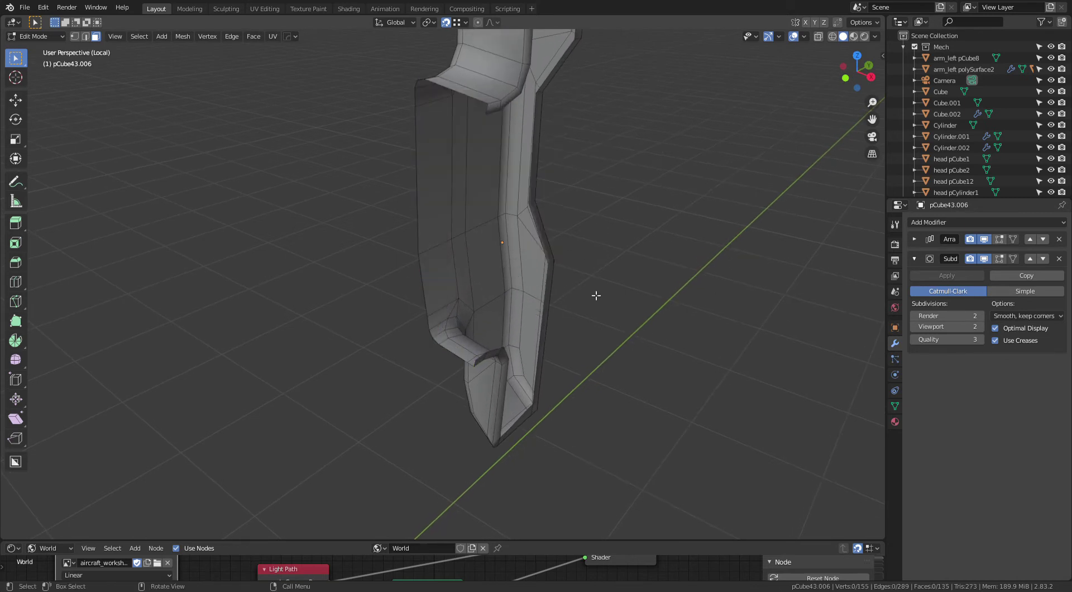
mouse_move(596, 295)
middle_mouse_down()
mouse_move(728, 275)
mouse_move(749, 253)
mouse_move(575, 223)
mouse_move(574, 178)
mouse_move(608, 239)
mouse_move(723, 296)
mouse_move(551, 294)
mouse_move(544, 267)
mouse_move(594, 292)
mouse_move(653, 232)
mouse_move(573, 253)
mouse_move(571, 230)
mouse_move(555, 246)
middle_mouse_up()
scroll(569, 260, "up", 3)
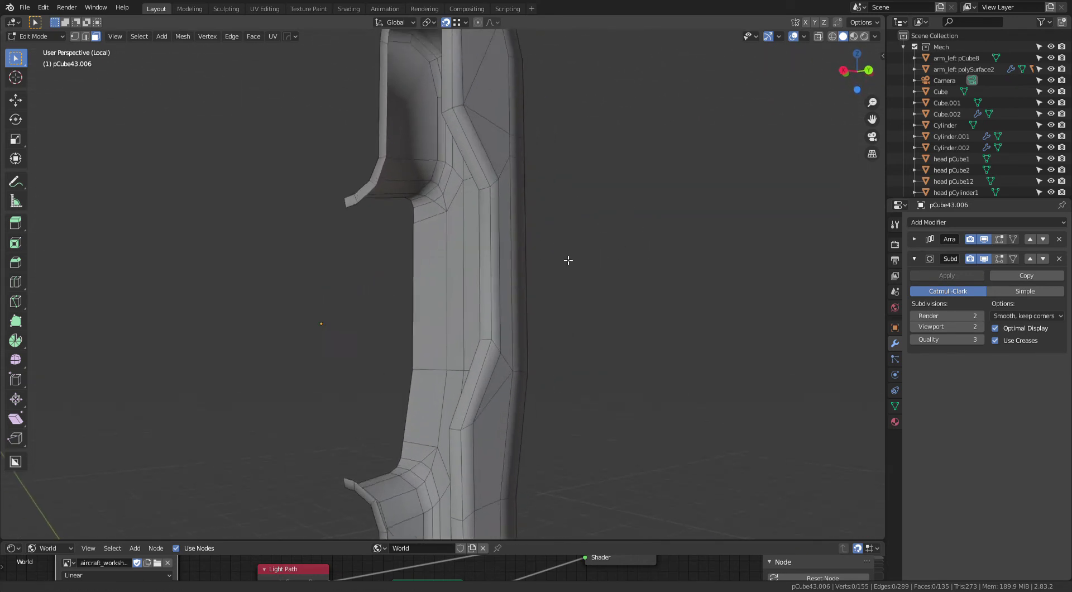
scroll(569, 260, "down", 3)
Step: Switch to edge select mode and turn the view to see the piece edge-on
key("2")
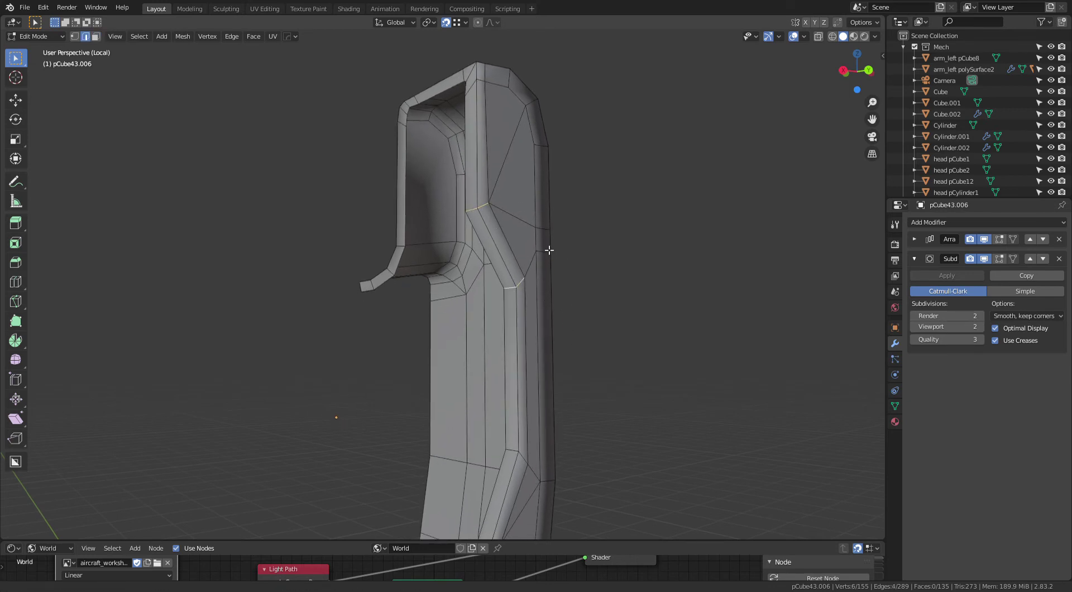
scroll(519, 304, "down", 4, "shift")
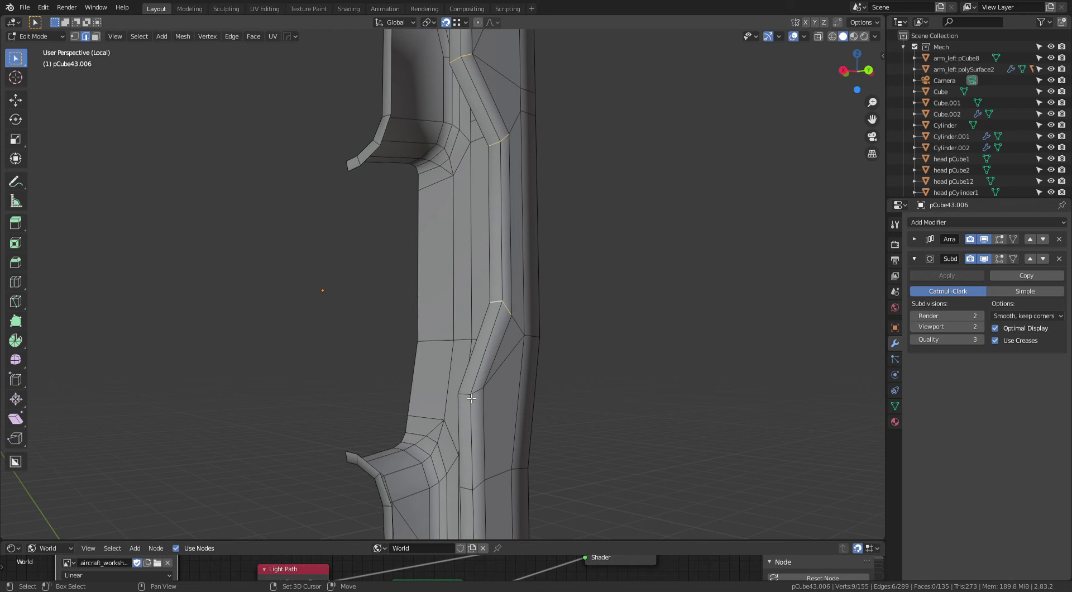
middle_click_drag(566, 361, 536, 323)
scroll(476, 354, "down", 3)
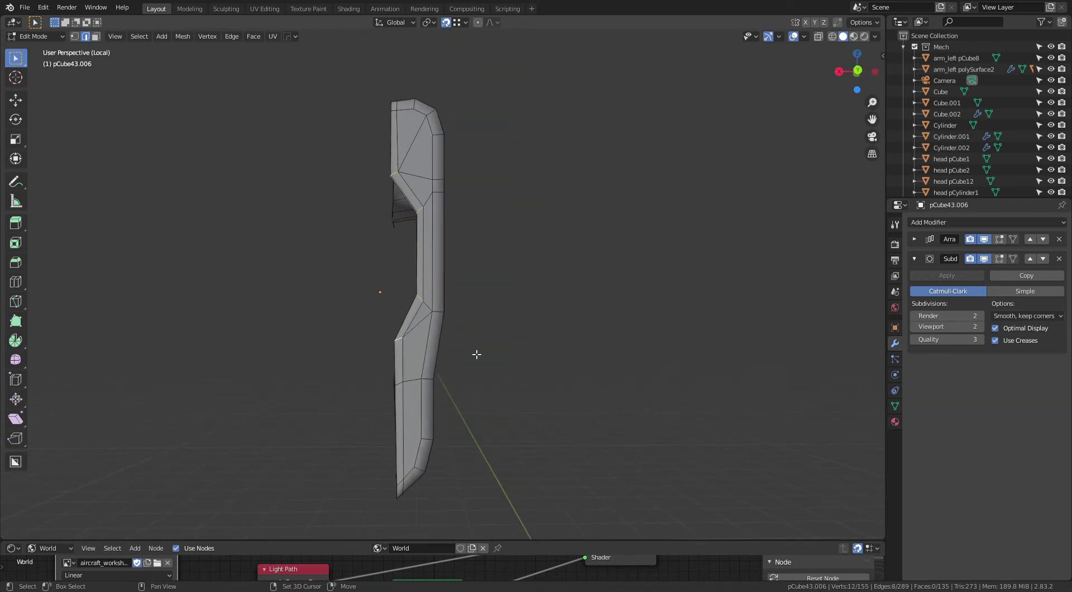
middle_click_drag(477, 354, 523, 360)
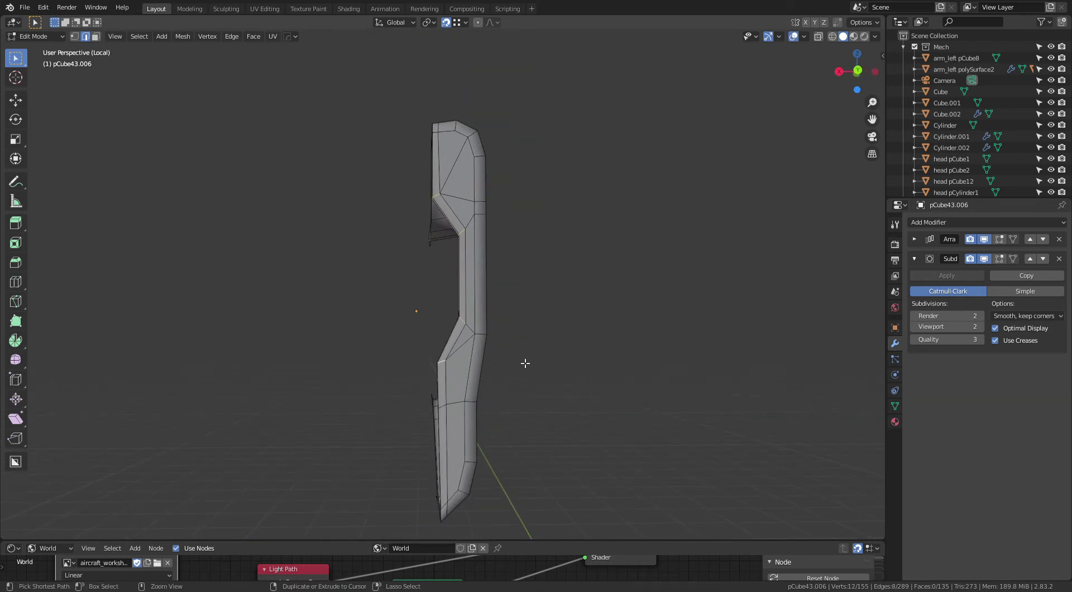
Step: Bevel the selected bend edges with a tiny two-segment bevel
key("ctrl+b")
left_click(532, 362)
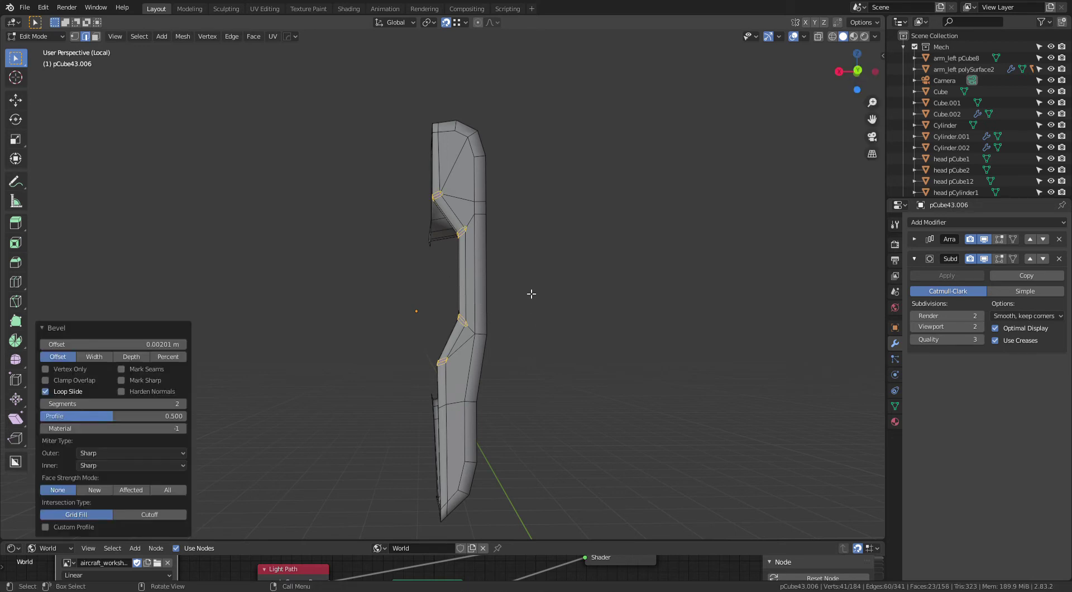
scroll(539, 188, "up", 3)
middle_click_drag(555, 292, 540, 238)
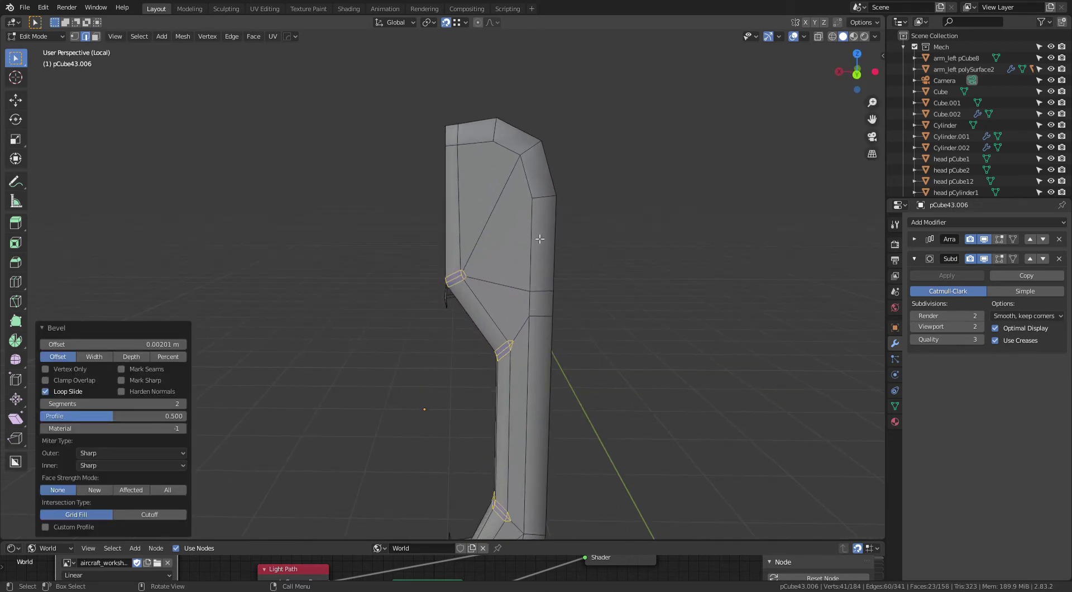
Step: Merge the two stray vertices at the upper bend at the last vertex
key("1")
left_click(518, 340)
left_click(529, 316, "shift")
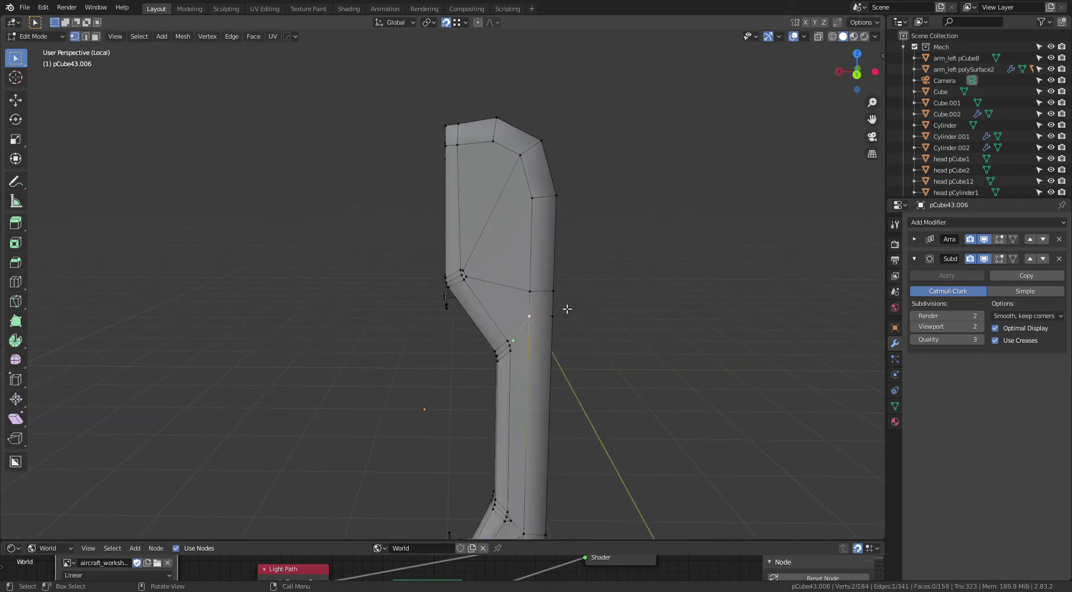
key("m")
left_click(532, 343)
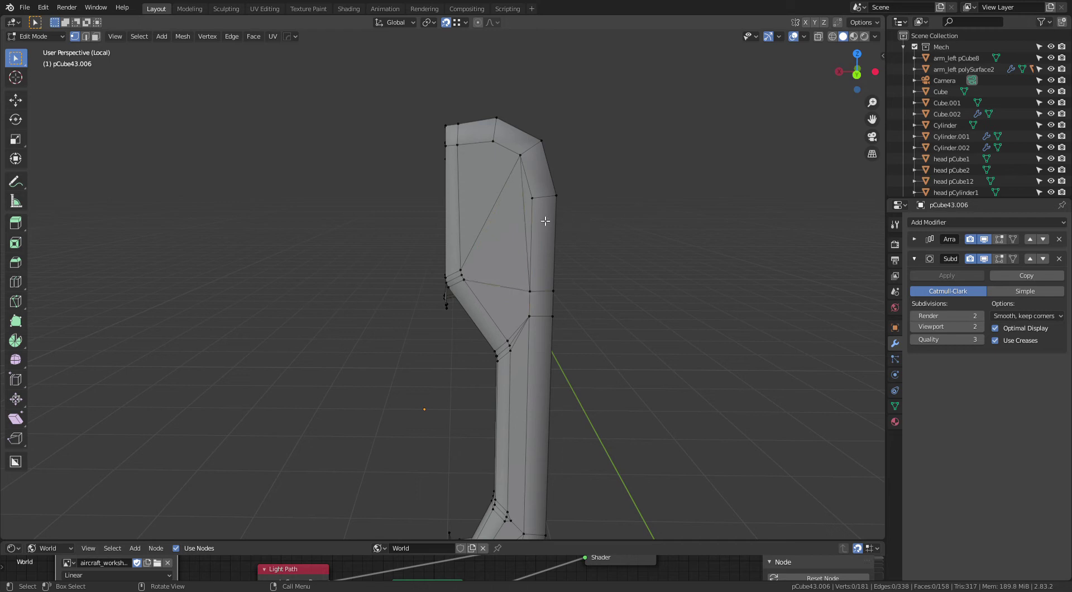
Step: Dissolve the selected edges, then merge the stray vertices at the lower bend at last
key("x")
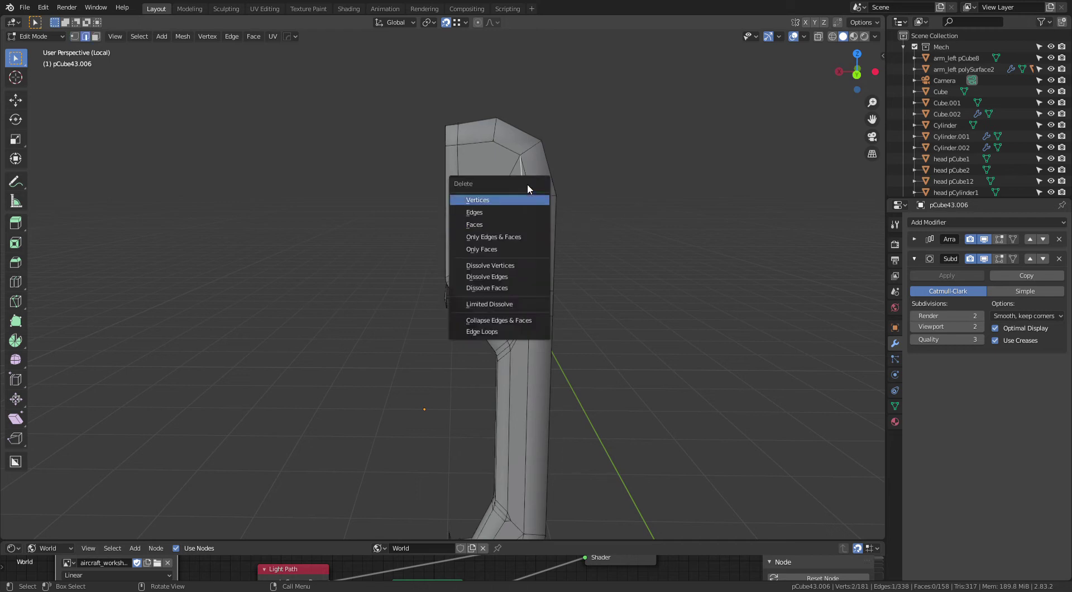
left_click(509, 277)
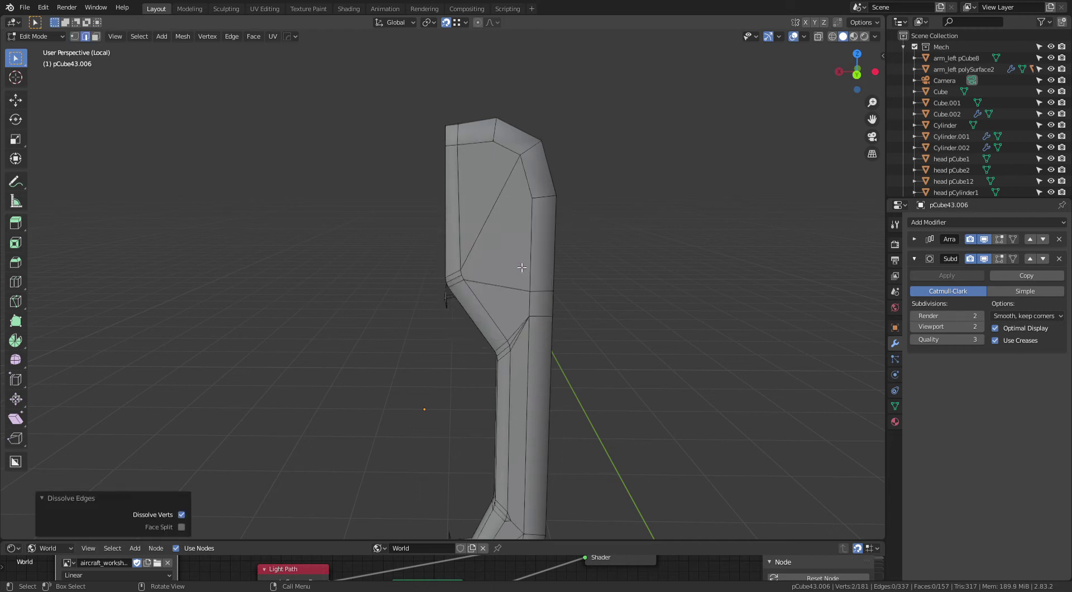
key("1")
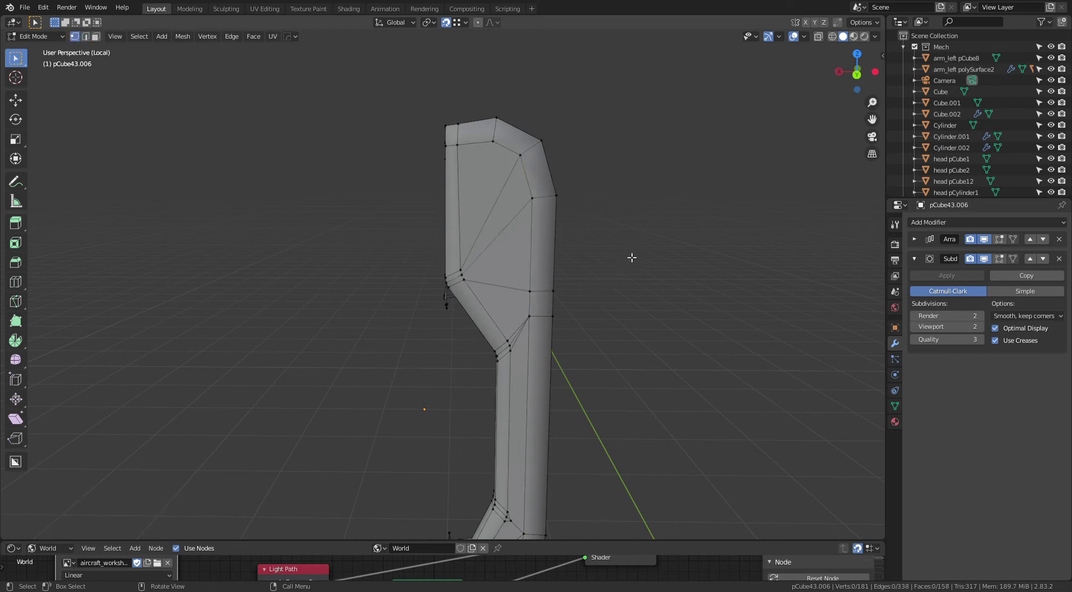
mouse_move(632, 256)
middle_mouse_down()
mouse_move(581, 300)
mouse_move(572, 253)
mouse_move(552, 300)
mouse_move(555, 263)
mouse_move(534, 242)
mouse_move(489, 279)
middle_mouse_up()
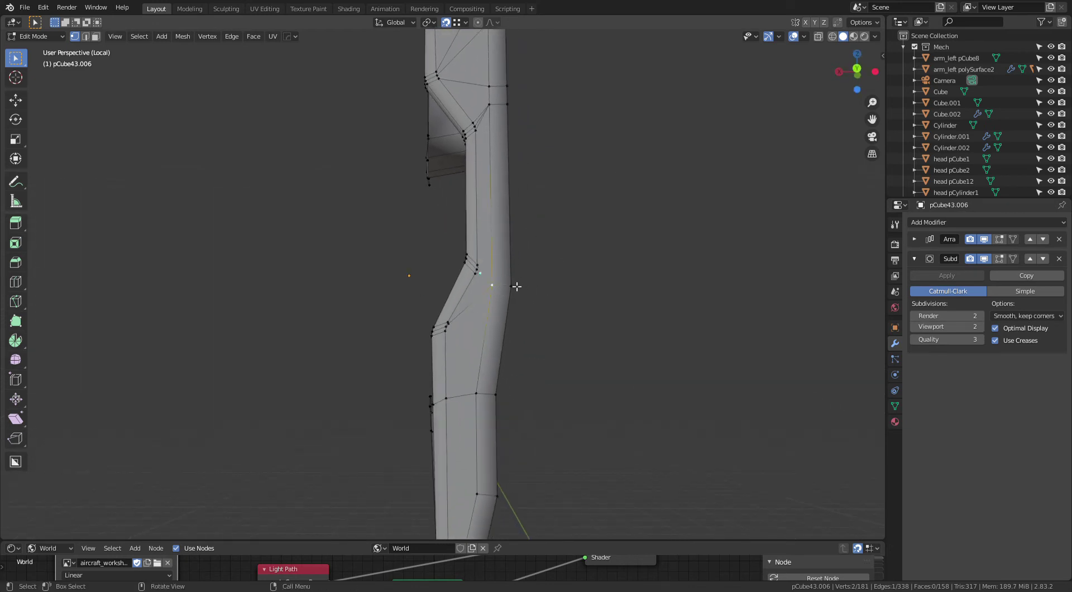
key("m")
left_click(476, 283)
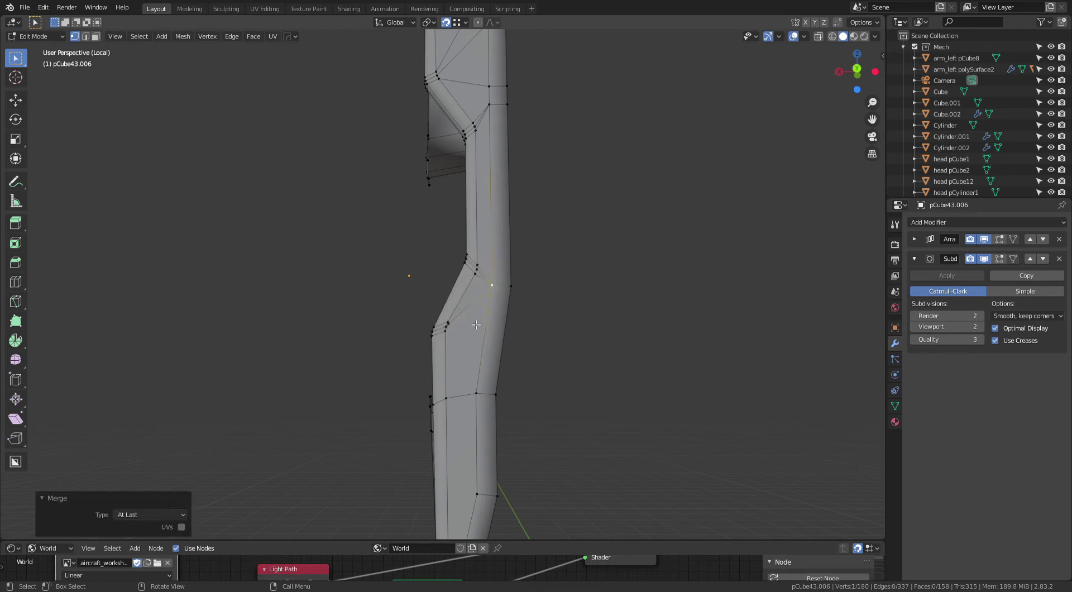
left_click(458, 329)
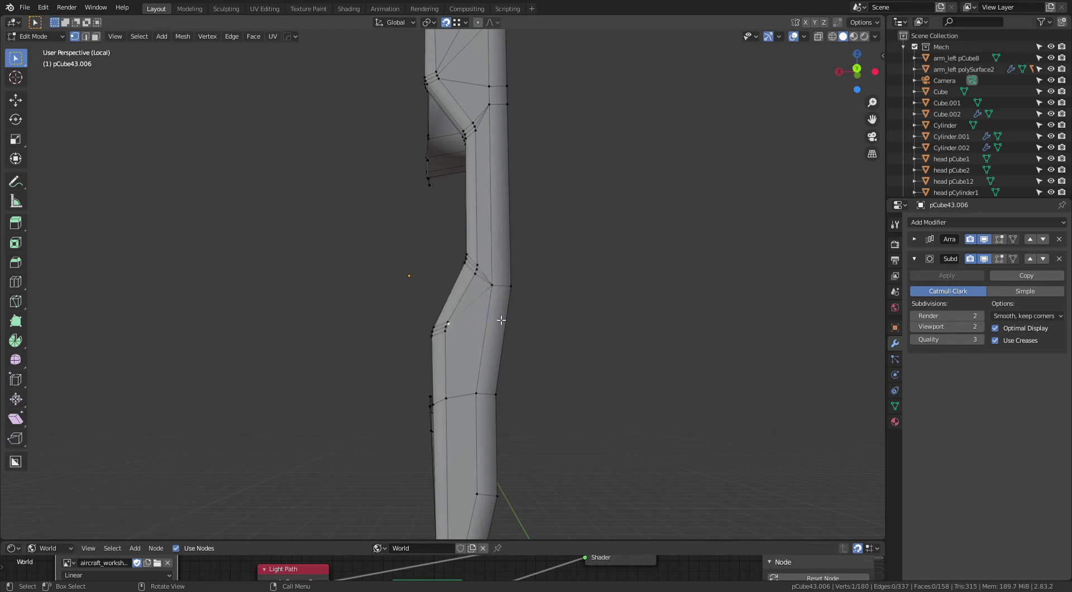
mouse_move(498, 329)
middle_mouse_down()
mouse_move(560, 280)
mouse_move(496, 318)
middle_mouse_up()
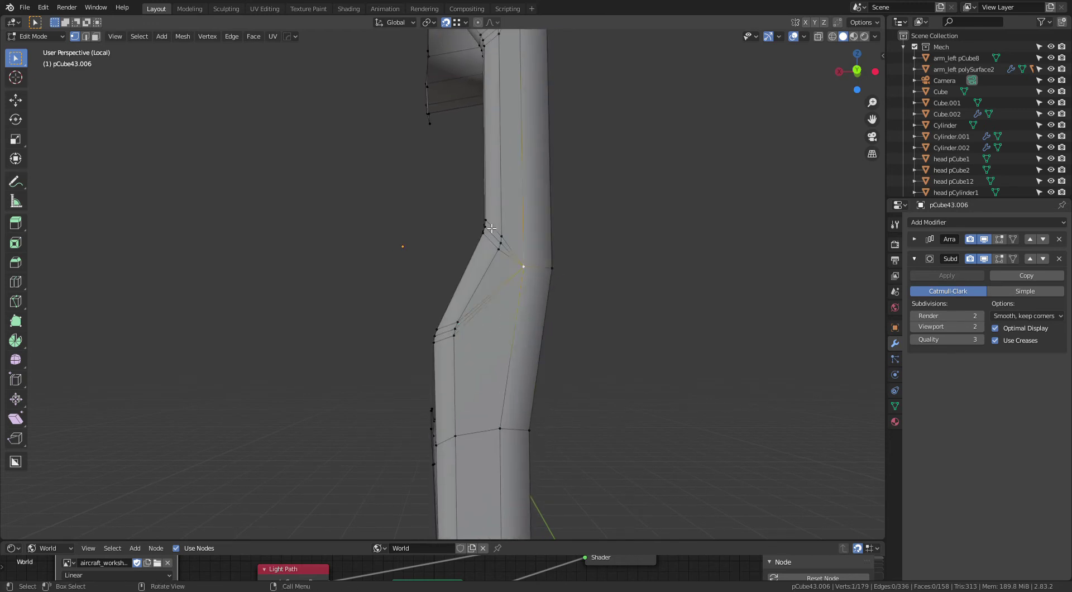
Step: Dissolve the extra edges remaining at the lower bend
key("2")
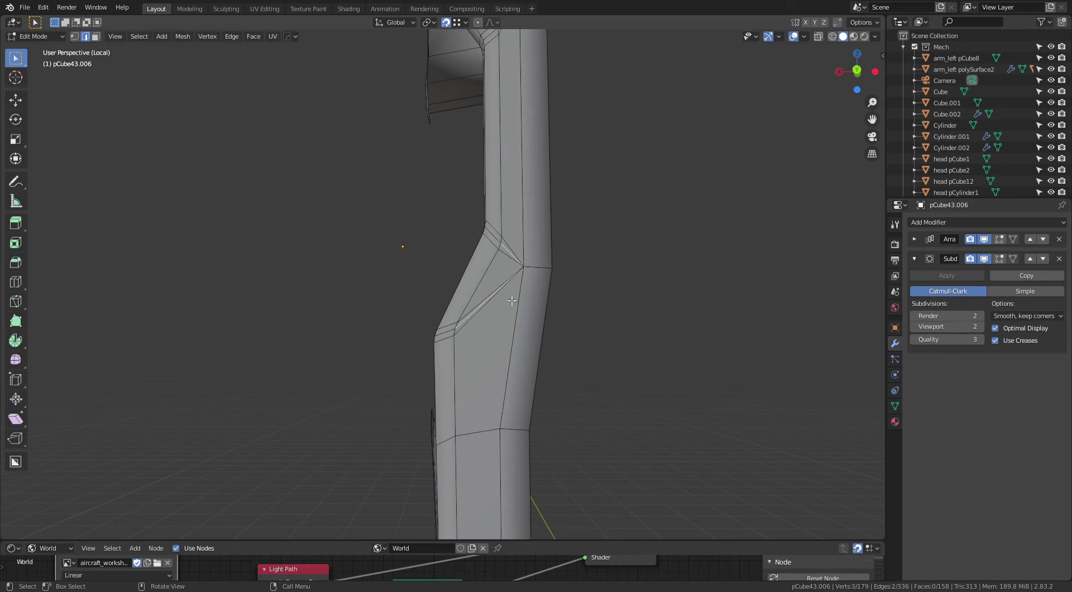
key("x")
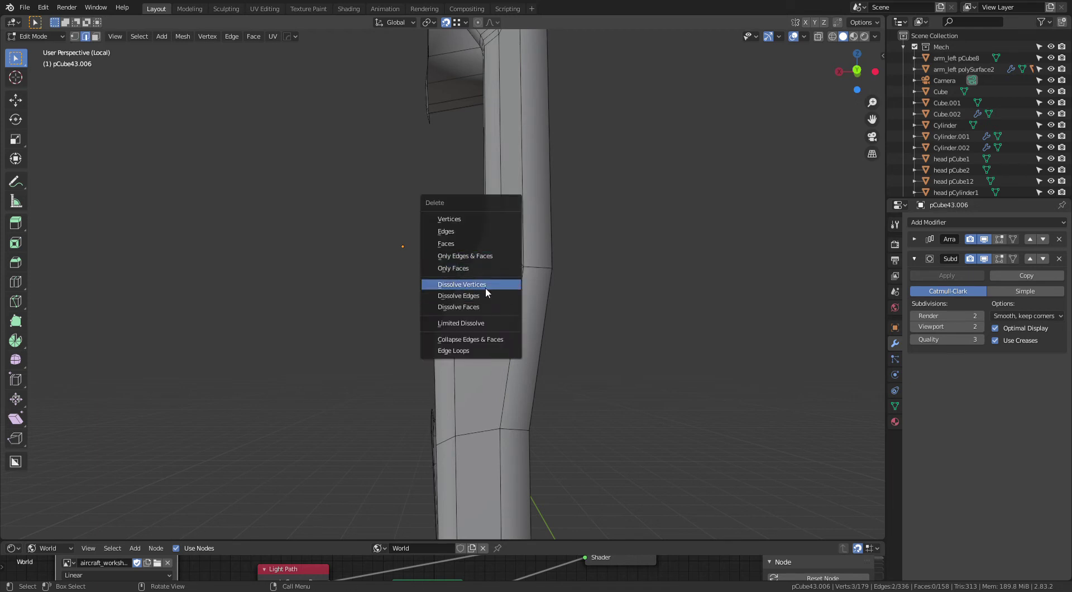
left_click(487, 295)
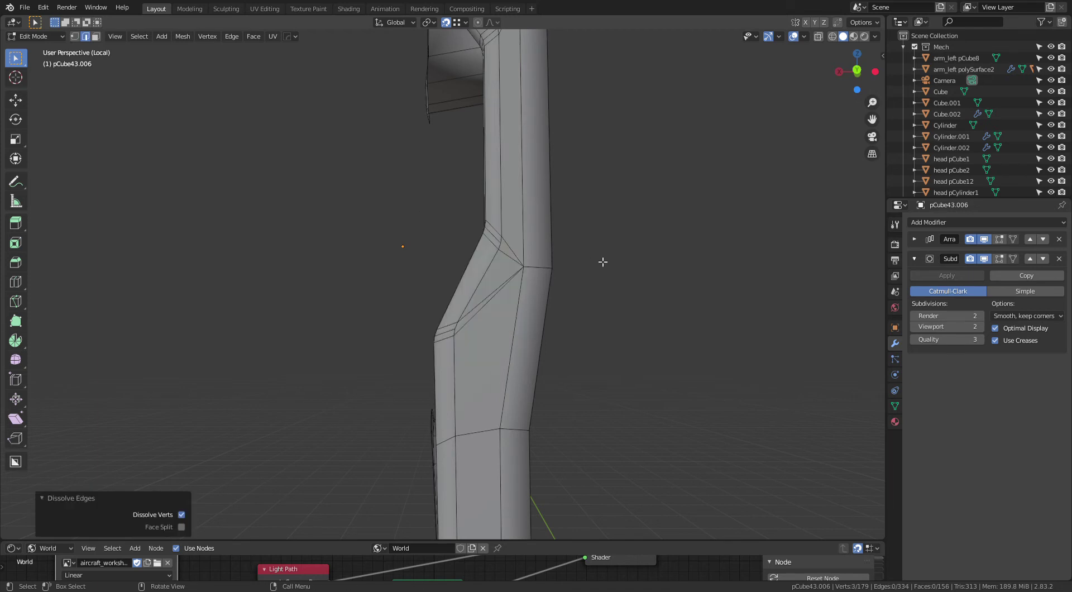
mouse_move(602, 262)
middle_mouse_down()
mouse_move(596, 242)
mouse_move(602, 251)
middle_mouse_up()
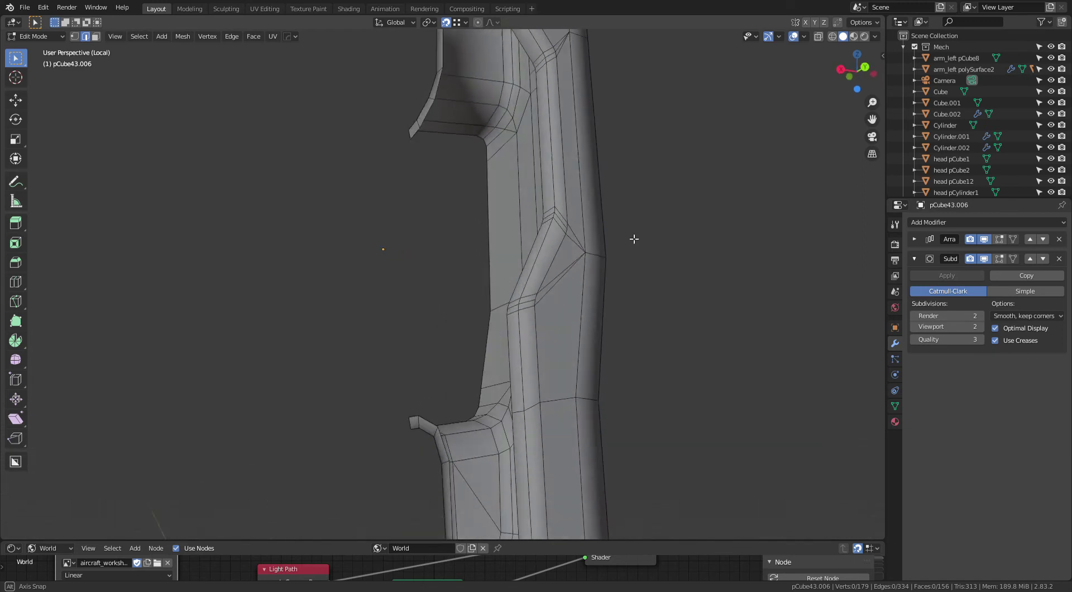
middle_click_drag(633, 239, 613, 221)
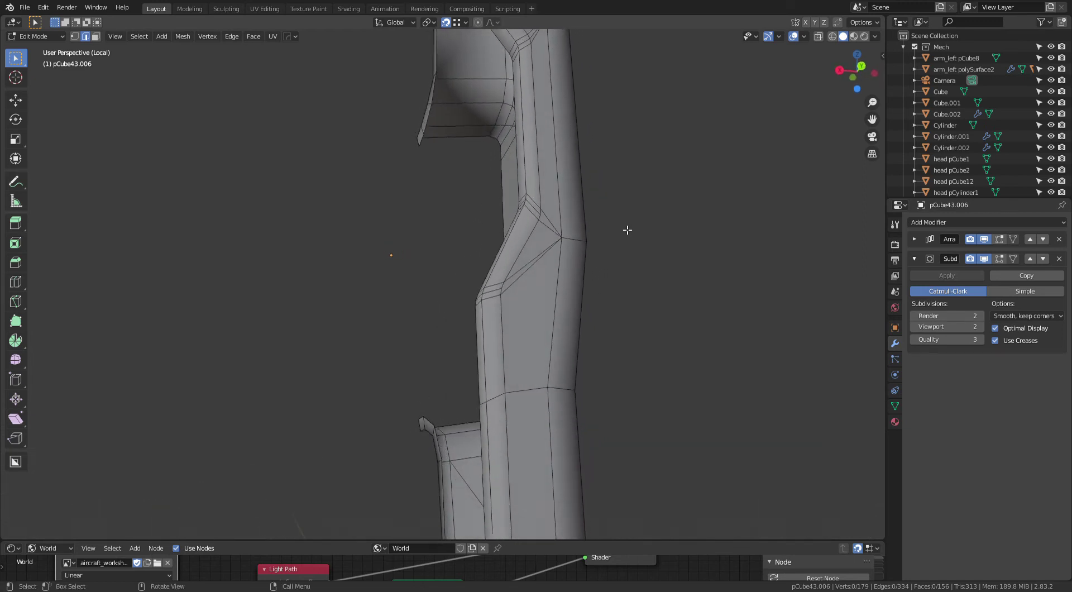
scroll(613, 222, "down", 2)
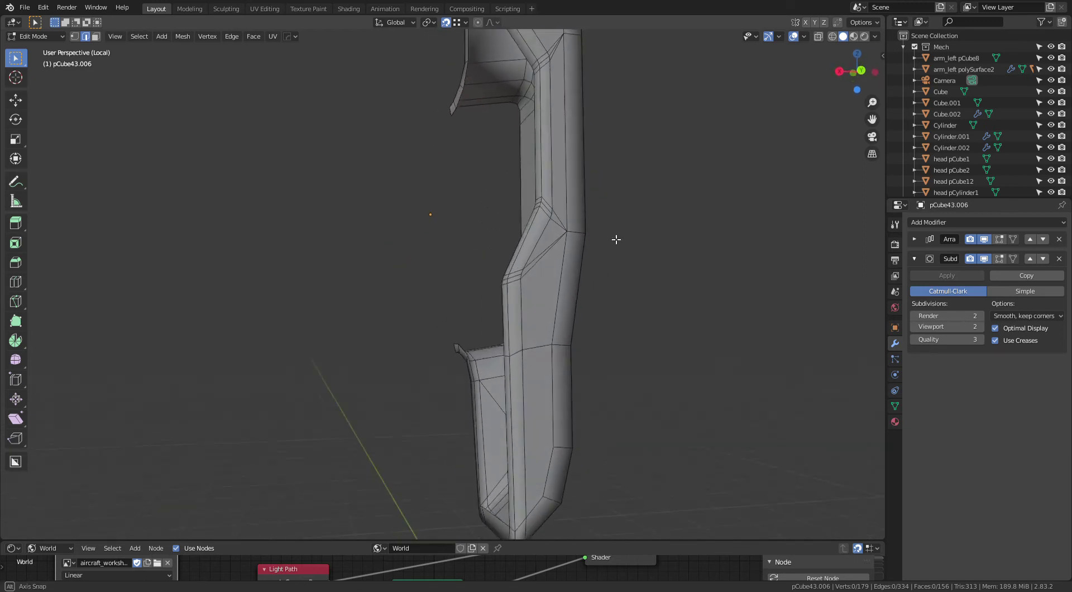
scroll(523, 311, "down", 2)
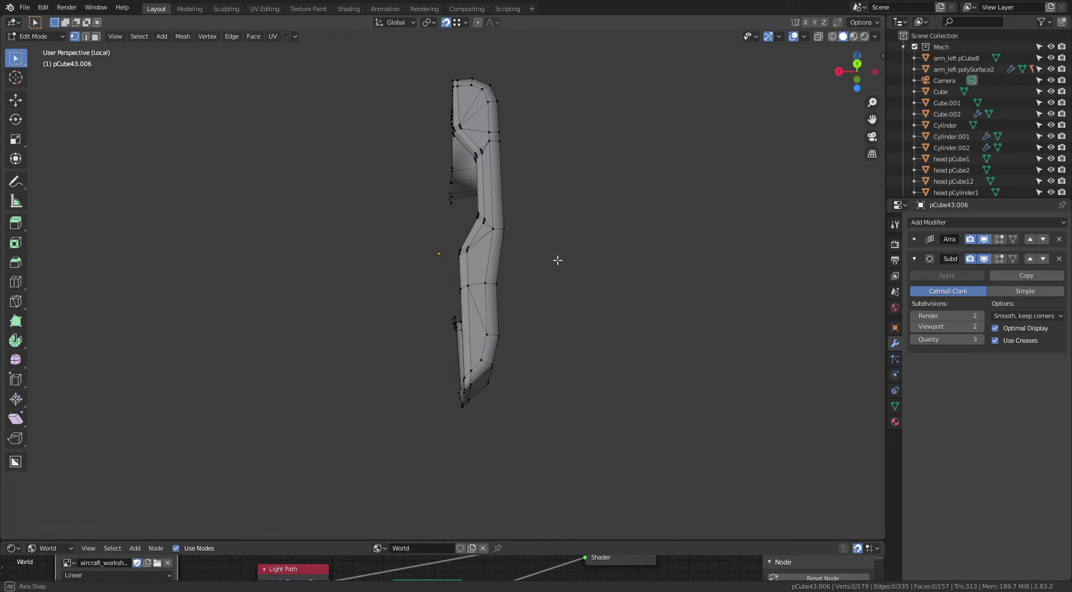
Step: In Object Mode, shade the four smoothed arrayed pieces with a shiny red MatCap
key("Tab")
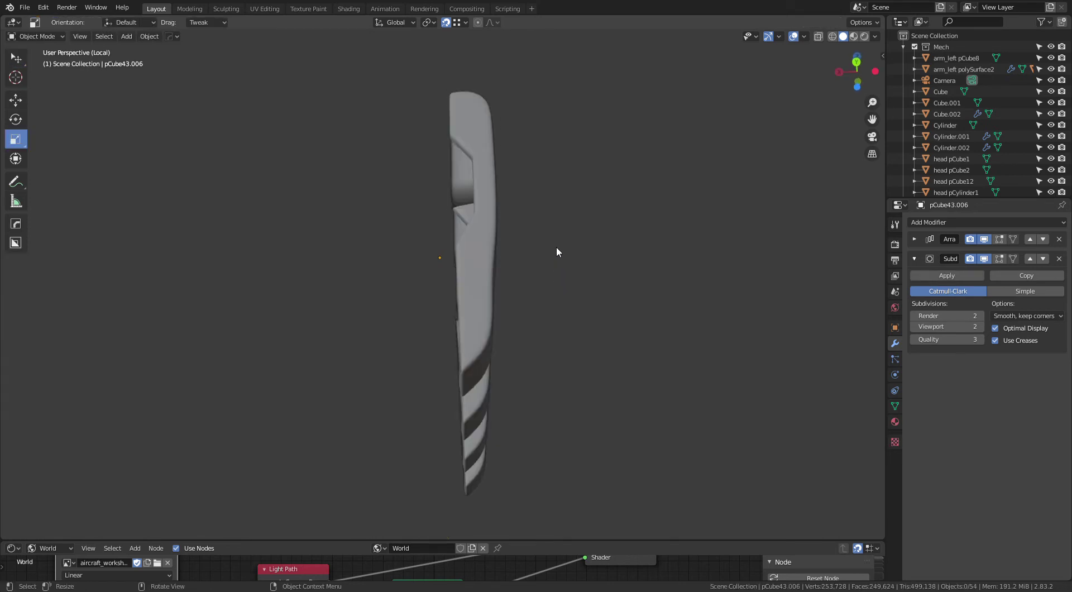
middle_click_drag(557, 250, 552, 334)
key("Tab")
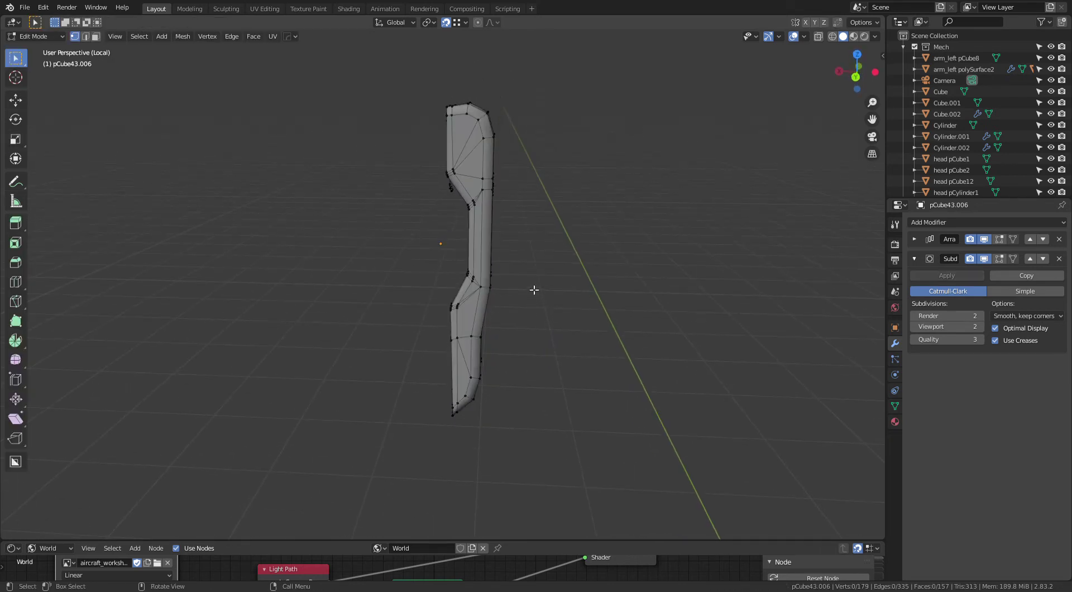
key("Tab")
middle_click_drag(538, 286, 604, 226)
left_click(875, 36)
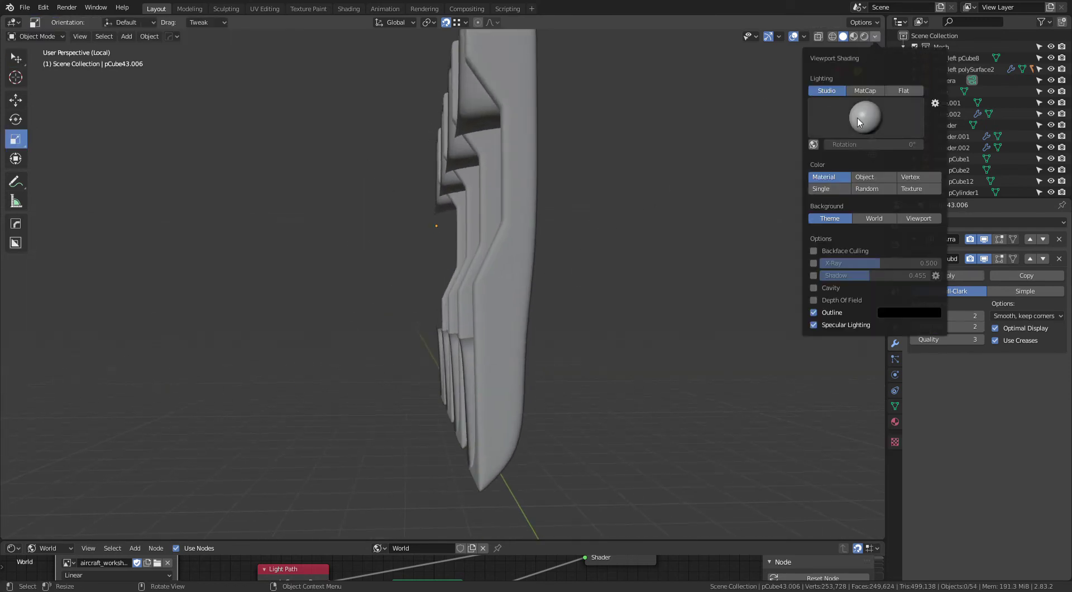
left_click(826, 168)
mouse_move(573, 298)
middle_mouse_down()
mouse_move(577, 263)
mouse_move(591, 270)
mouse_move(541, 330)
mouse_move(538, 285)
mouse_move(535, 303)
mouse_move(628, 302)
mouse_move(658, 287)
mouse_move(613, 280)
mouse_move(406, 333)
mouse_move(590, 275)
mouse_move(599, 254)
mouse_move(577, 292)
mouse_move(725, 164)
middle_mouse_up()
Step: Re-enter Edit Mode and switch viewport shading back to plain grey Studio lighting
key("Tab")
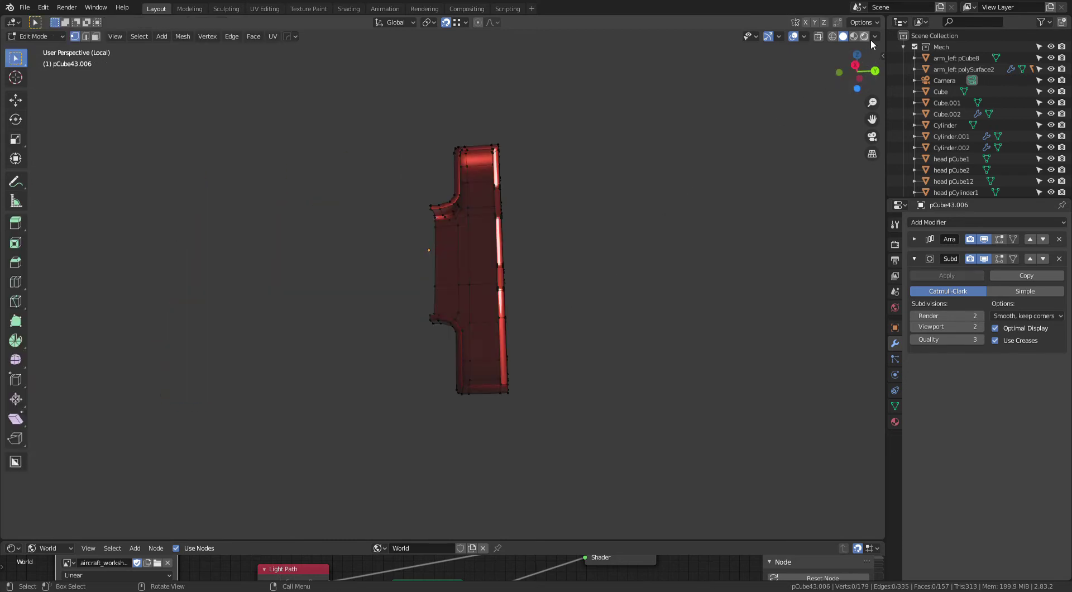
left_click(875, 37)
left_click(825, 91)
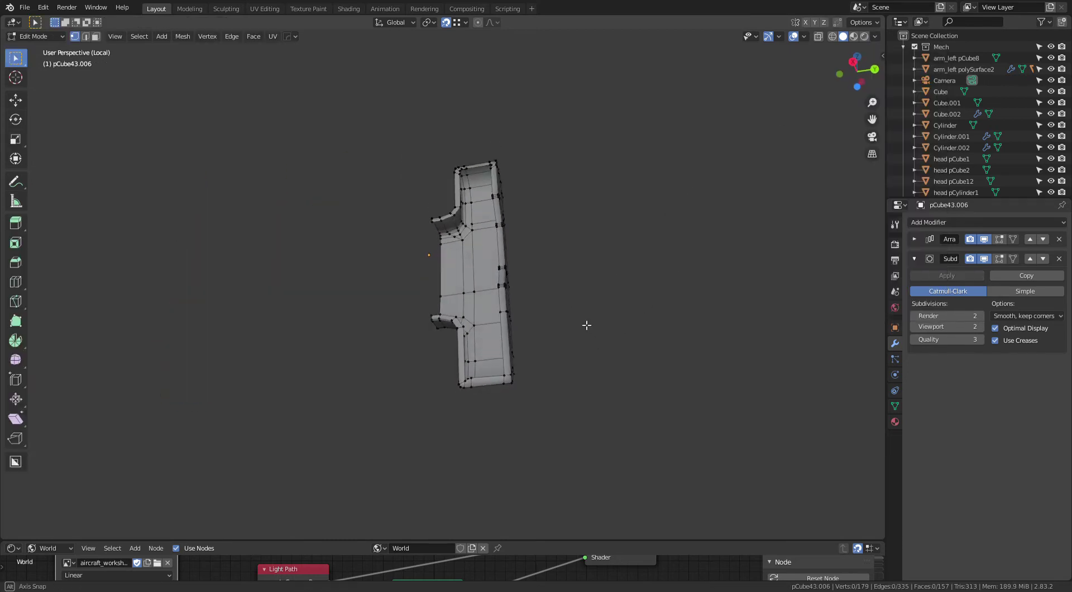
mouse_move(592, 339)
middle_mouse_down()
mouse_move(548, 269)
mouse_move(665, 220)
mouse_move(548, 281)
mouse_move(547, 263)
middle_mouse_up()
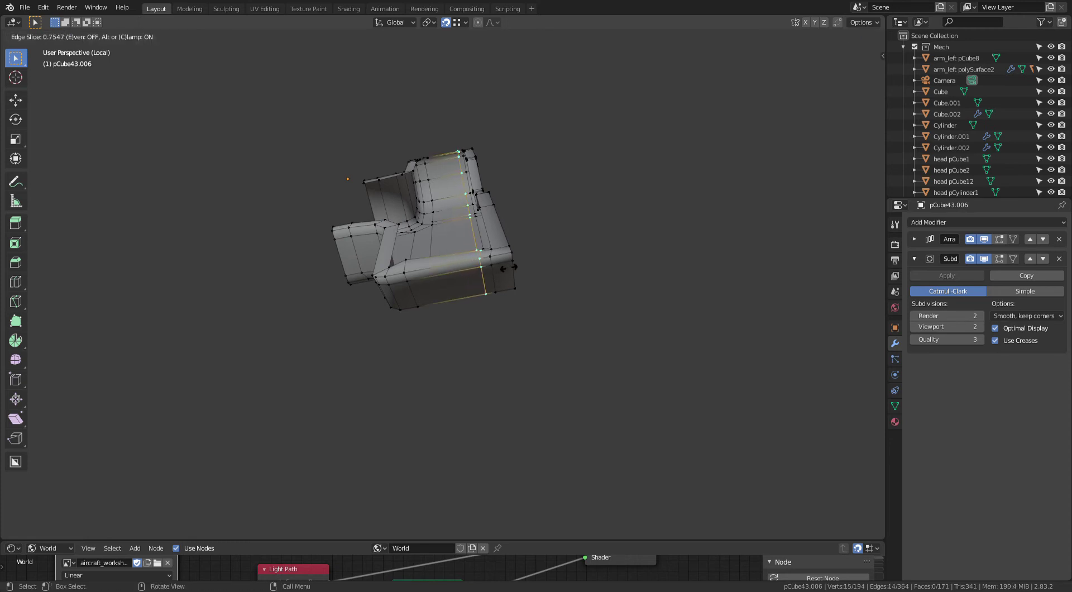
Step: Try an extra edge loop on the plate, undo it, and return to Object Mode
left_click(515, 271)
mouse_move(528, 260)
middle_mouse_down()
mouse_move(527, 313)
mouse_move(529, 304)
mouse_move(314, 295)
mouse_move(351, 289)
middle_mouse_up()
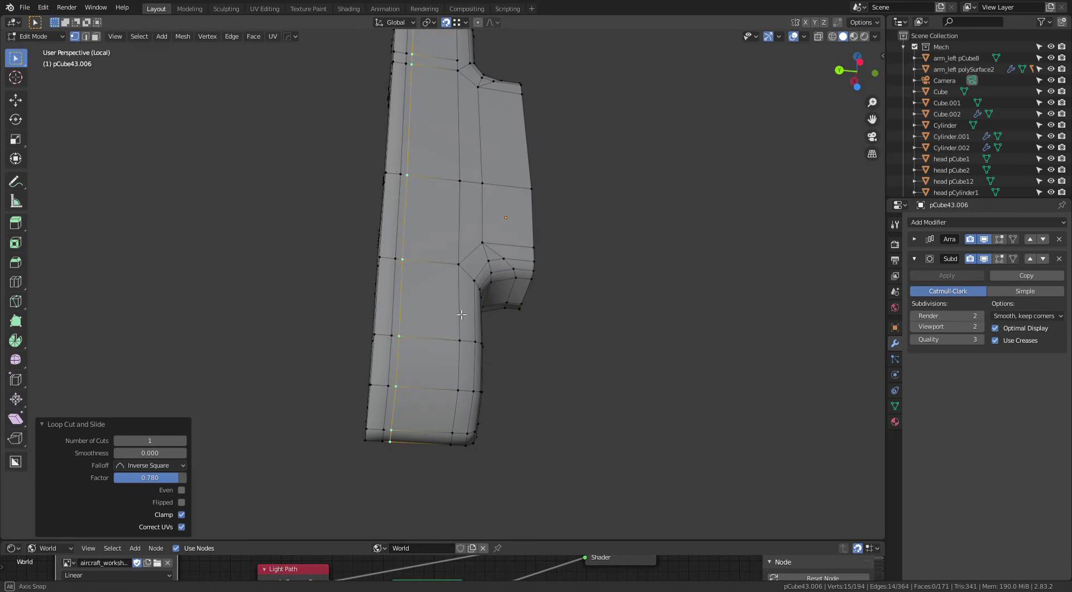
mouse_move(461, 314)
middle_mouse_down()
mouse_move(524, 323)
mouse_move(597, 358)
middle_mouse_up()
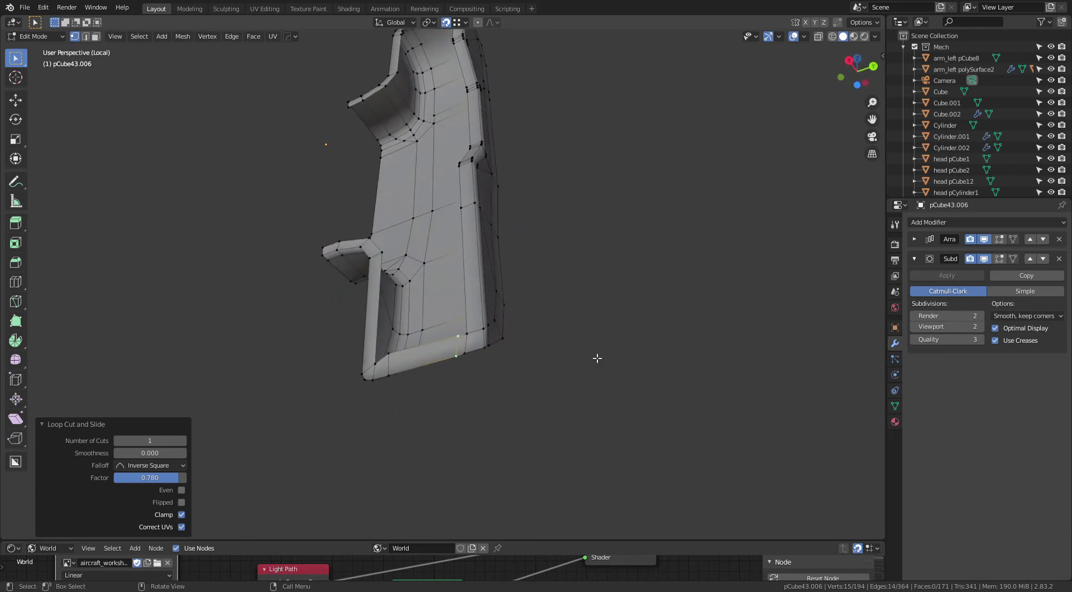
key("ctrl+z")
mouse_move(495, 352)
middle_mouse_down()
mouse_move(508, 315)
mouse_move(469, 307)
mouse_move(500, 362)
mouse_move(494, 321)
mouse_move(583, 314)
mouse_move(491, 339)
middle_mouse_up()
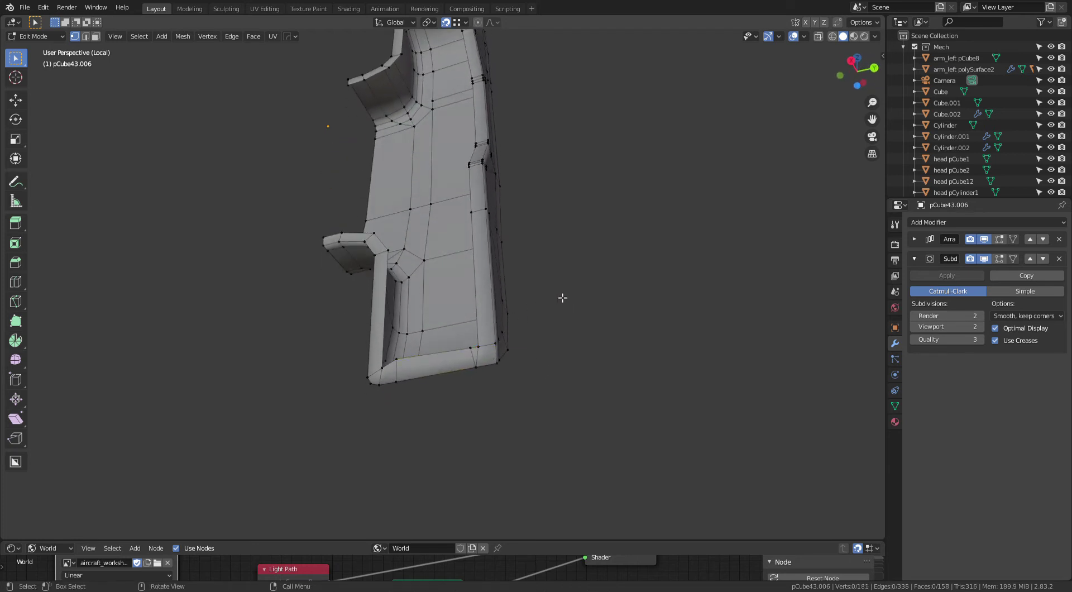
mouse_move(563, 298)
middle_mouse_down()
mouse_move(576, 279)
mouse_move(582, 334)
mouse_move(541, 371)
mouse_move(556, 306)
mouse_move(544, 288)
mouse_move(517, 314)
mouse_move(541, 289)
mouse_move(621, 344)
mouse_move(544, 314)
mouse_move(366, 306)
mouse_move(405, 270)
mouse_move(426, 280)
mouse_move(504, 262)
mouse_move(611, 289)
middle_mouse_up()
key("Tab")
key("Tab")
key("Tab")
Step: Mirror the finger plate along Z into an H shape and apply the mirror
left_click(461, 249)
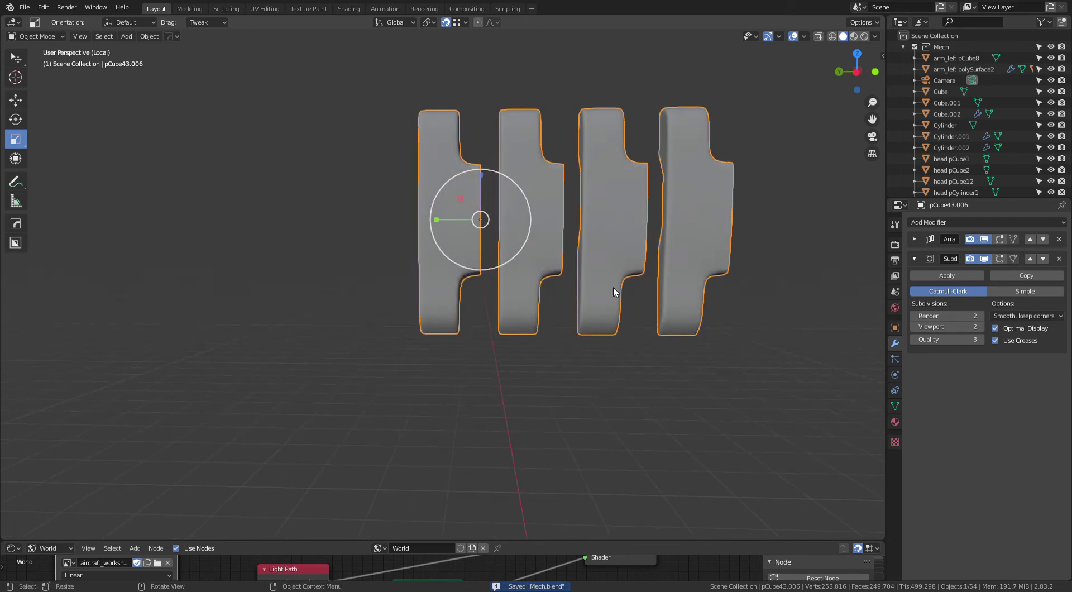
key("alt+x")
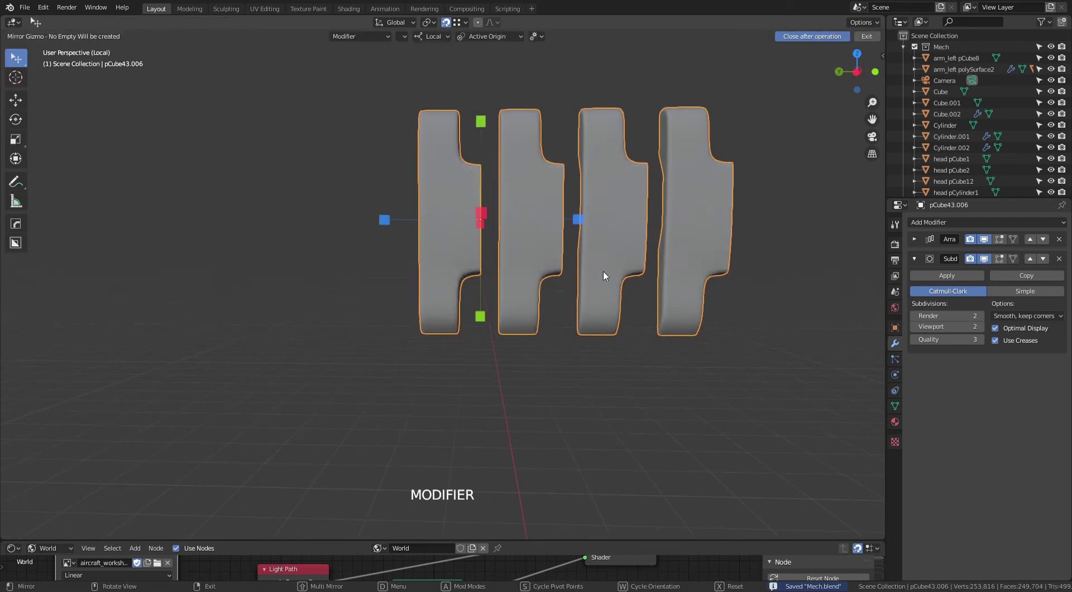
left_click(394, 218)
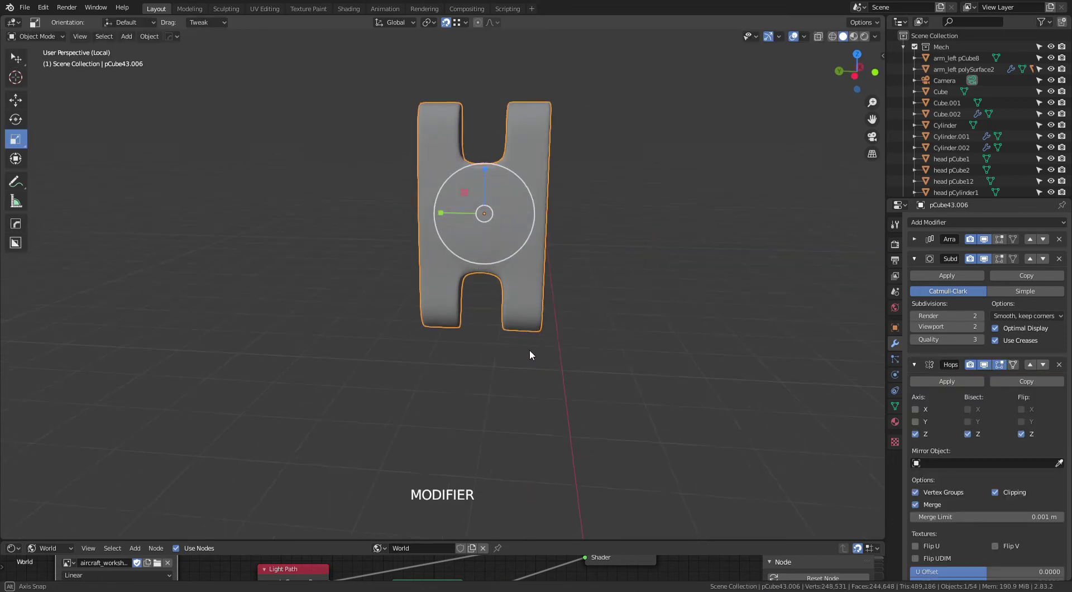
mouse_move(530, 352)
middle_mouse_down()
mouse_move(696, 317)
mouse_move(525, 334)
mouse_move(538, 425)
mouse_move(548, 236)
mouse_move(573, 294)
mouse_move(869, 297)
middle_mouse_up()
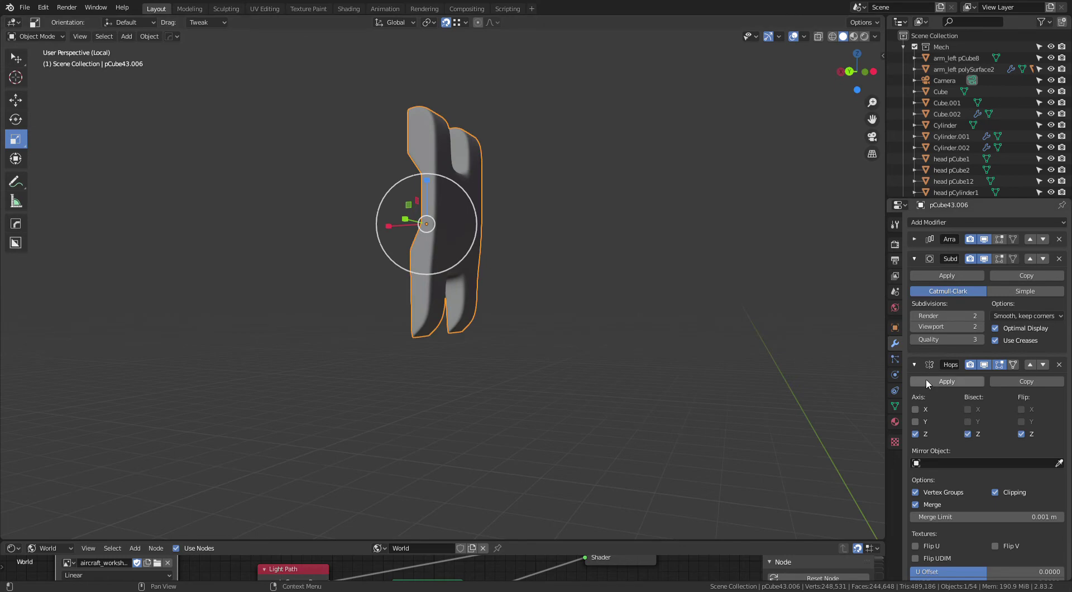
left_click(944, 381)
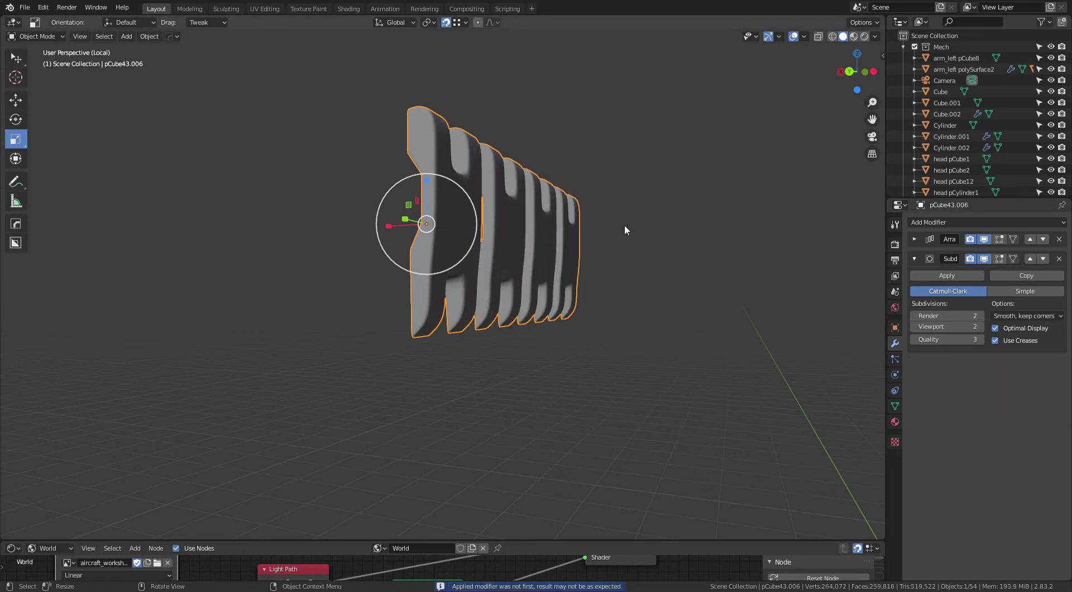
Step: Exit local view to see the H-shaped plate among the full mech armour
key("KP_Divide")
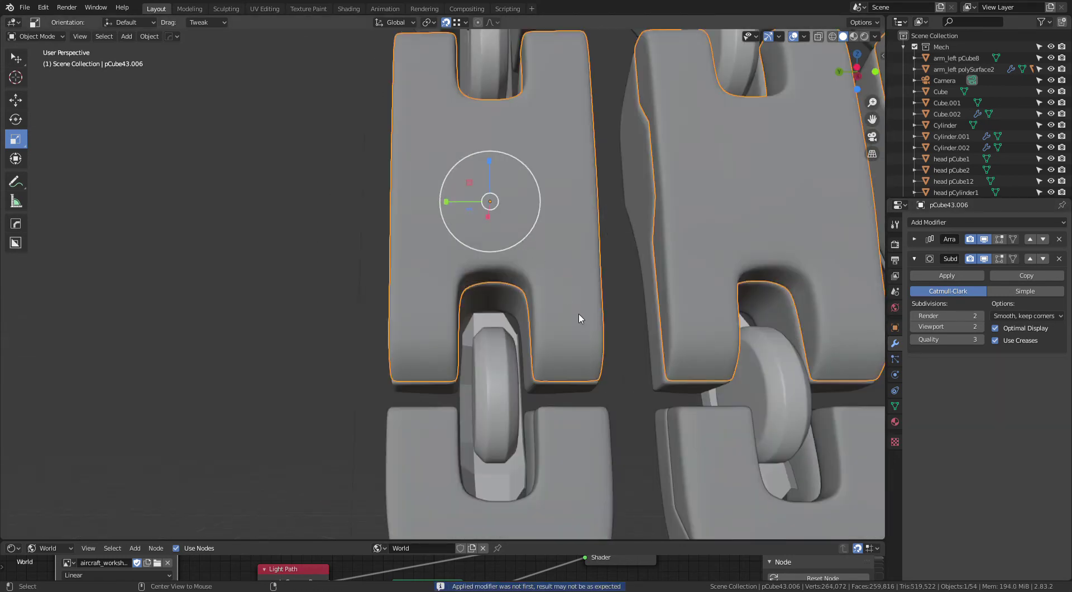
mouse_move(502, 300)
middle_mouse_down()
mouse_move(628, 310)
mouse_move(635, 300)
middle_mouse_up()
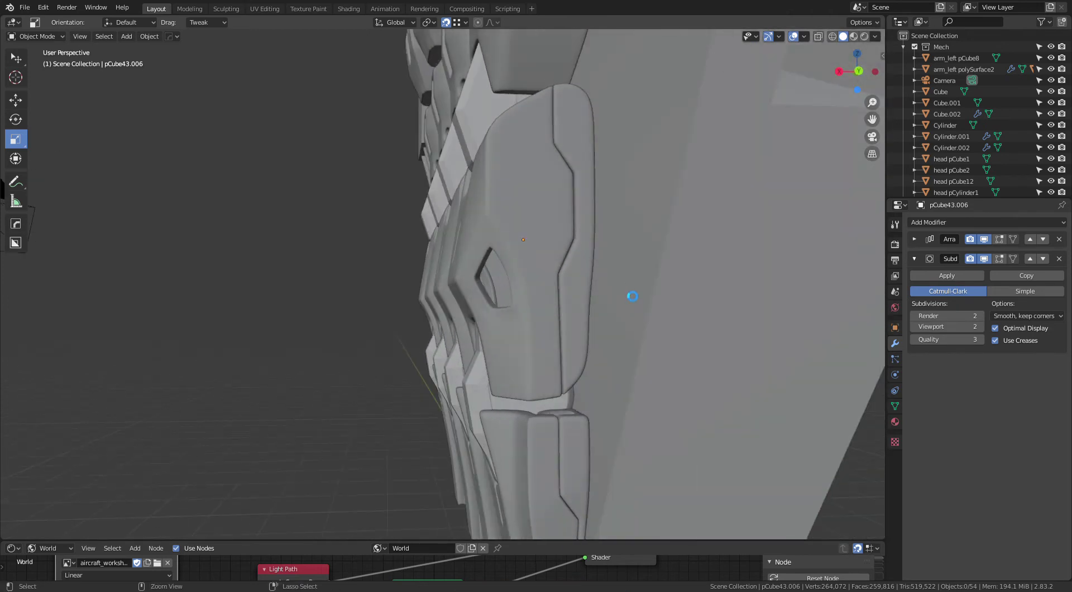
scroll(593, 328, "down", 3)
mouse_move(593, 327)
middle_mouse_down()
mouse_move(531, 316)
mouse_move(501, 330)
mouse_move(526, 272)
mouse_move(529, 323)
mouse_move(556, 304)
mouse_move(545, 326)
middle_mouse_up()
scroll(526, 273, "up", 5)
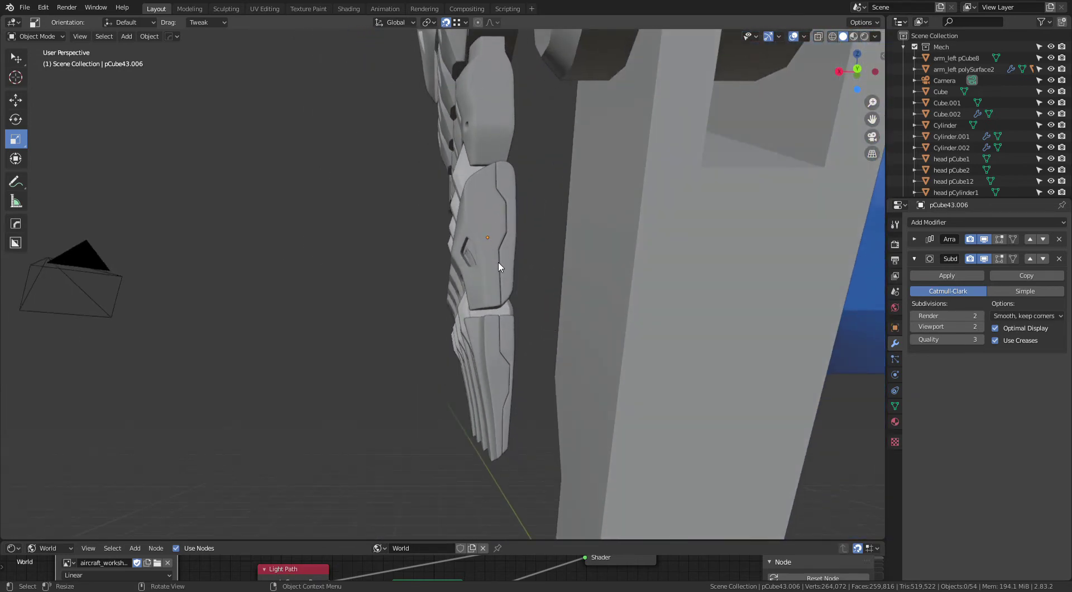
mouse_move(545, 283)
middle_mouse_down()
mouse_move(534, 269)
mouse_move(493, 329)
mouse_move(456, 301)
mouse_move(591, 279)
mouse_move(570, 272)
mouse_move(555, 281)
mouse_move(596, 297)
mouse_move(579, 290)
mouse_move(596, 330)
mouse_move(599, 299)
mouse_move(634, 256)
middle_mouse_up()
Step: Select the leg_left polySurface4 part and save Mech.blend
left_click(545, 278)
key("ctrl+s")
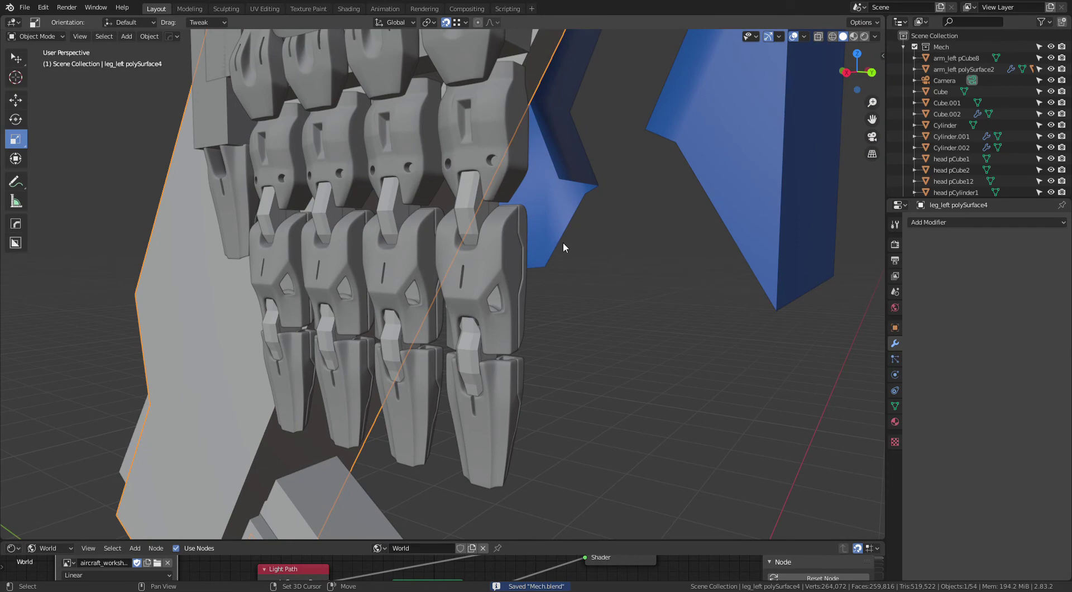
mouse_move(563, 244)
middle_mouse_down()
mouse_move(596, 300)
mouse_move(536, 286)
mouse_move(501, 333)
mouse_move(461, 327)
mouse_move(494, 356)
mouse_move(478, 366)
mouse_move(527, 280)
mouse_move(607, 294)
mouse_move(536, 352)
mouse_move(614, 367)
mouse_move(538, 296)
mouse_move(540, 277)
mouse_move(573, 270)
mouse_move(567, 354)
mouse_move(510, 335)
mouse_move(524, 266)
mouse_move(585, 279)
mouse_move(564, 286)
mouse_move(584, 277)
mouse_move(551, 259)
mouse_move(565, 274)
mouse_move(538, 291)
mouse_move(414, 297)
mouse_move(462, 278)
mouse_move(455, 244)
mouse_move(480, 240)
mouse_move(498, 254)
mouse_move(482, 277)
mouse_move(484, 267)
mouse_move(524, 267)
mouse_move(507, 277)
mouse_move(529, 252)
mouse_move(558, 255)
middle_mouse_up()
scroll(540, 277, "up", 2)
scroll(564, 286, "up", 2)
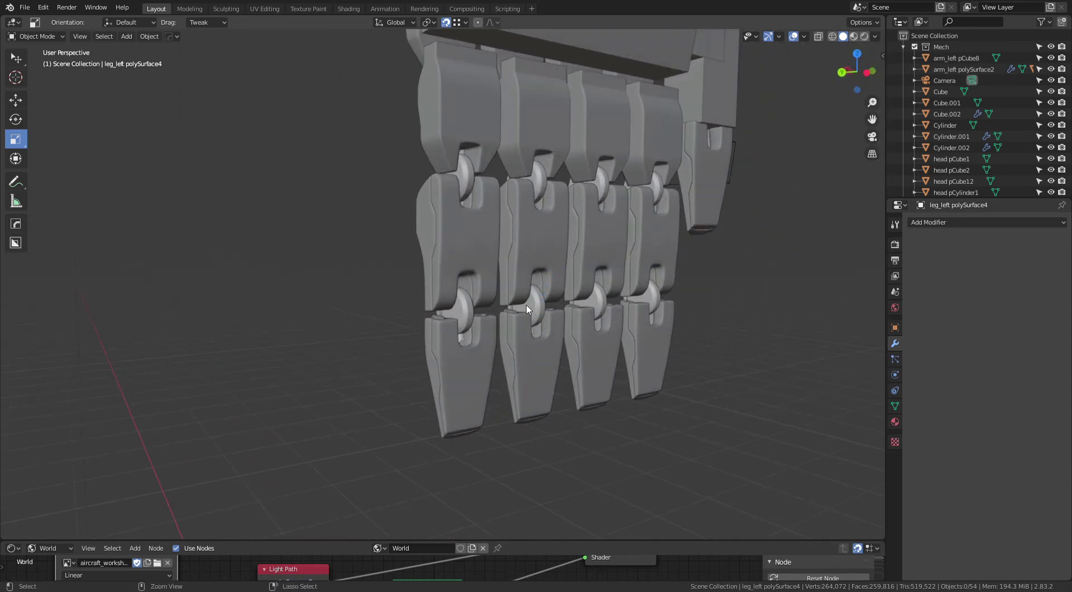
Step: Zoom in on the finger joints to inspect how the hinge pins sit
middle_click_drag(513, 324, 572, 264)
scroll(572, 264, "up", 3)
scroll(515, 284, "up", 2)
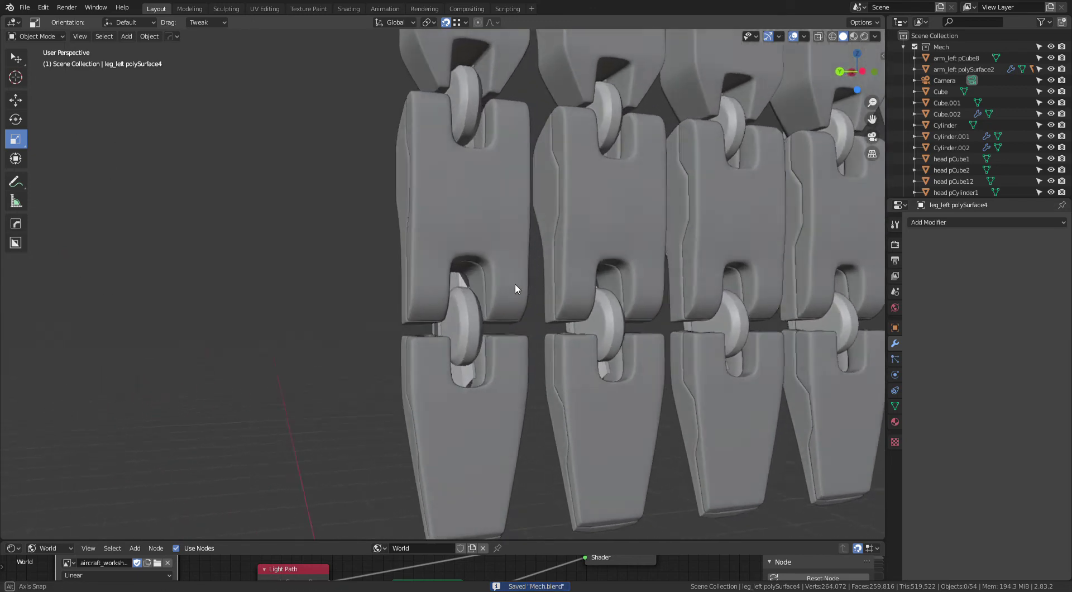
mouse_move(515, 283)
middle_mouse_down()
mouse_move(556, 256)
mouse_move(538, 260)
mouse_move(567, 259)
mouse_move(554, 258)
middle_mouse_up()
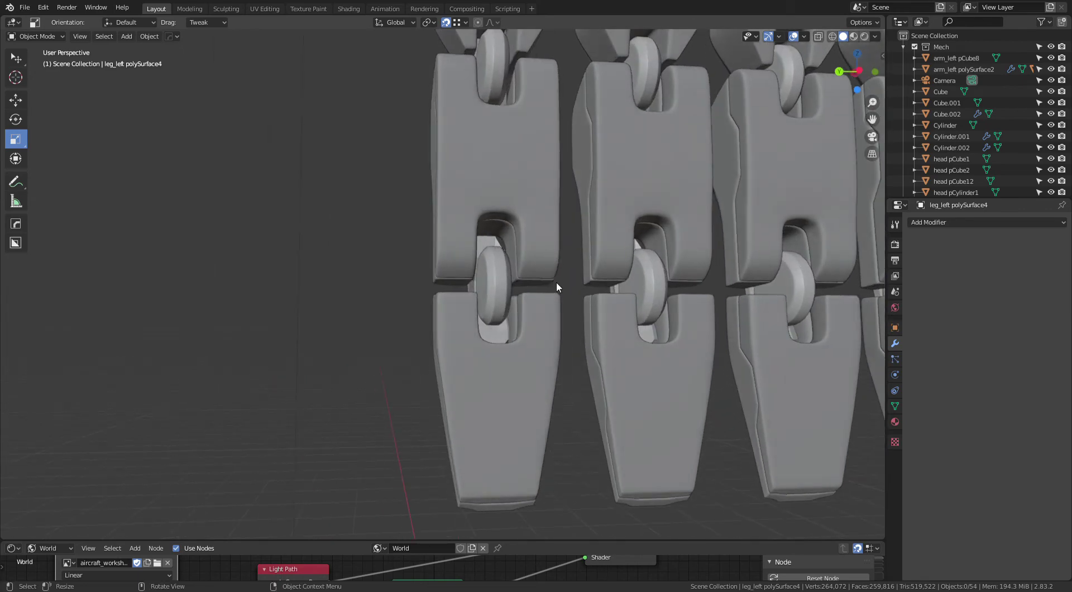
mouse_move(540, 299)
middle_mouse_down()
mouse_move(579, 246)
mouse_move(594, 239)
mouse_move(618, 258)
mouse_move(558, 336)
mouse_move(485, 334)
mouse_move(508, 312)
mouse_move(514, 284)
mouse_move(541, 277)
mouse_move(552, 306)
mouse_move(508, 309)
middle_mouse_up()
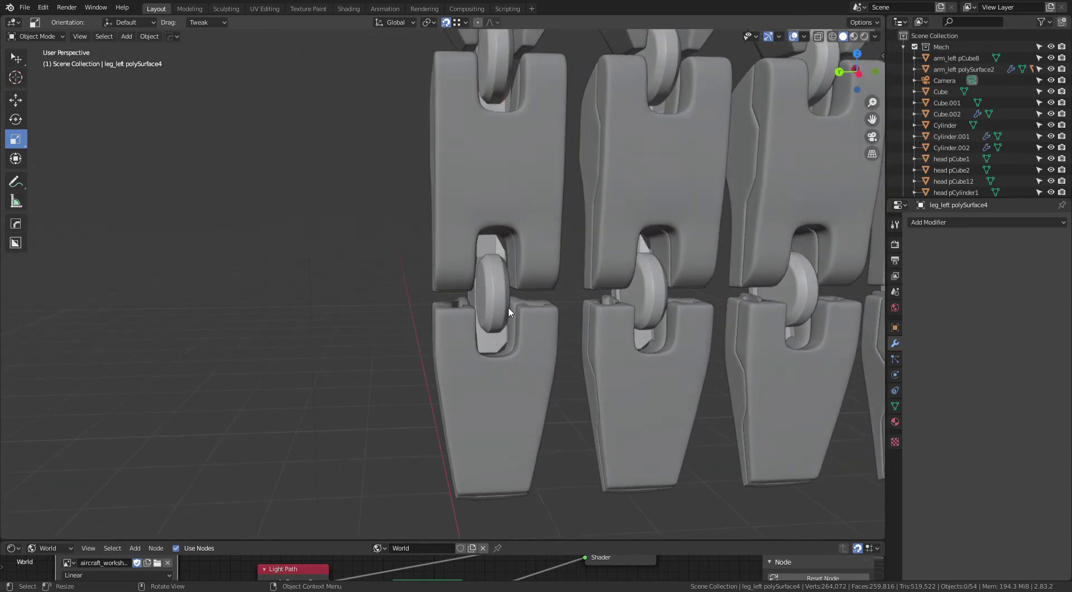
mouse_move(487, 271)
middle_mouse_down()
mouse_move(481, 256)
mouse_move(493, 290)
mouse_move(481, 254)
mouse_move(554, 263)
mouse_move(659, 251)
mouse_move(480, 258)
mouse_move(495, 297)
mouse_move(527, 277)
mouse_move(507, 292)
middle_mouse_up()
Step: Select hinge pin Cylinder.002 and isolate the four pins in local view
left_click(504, 293)
key("Tab")
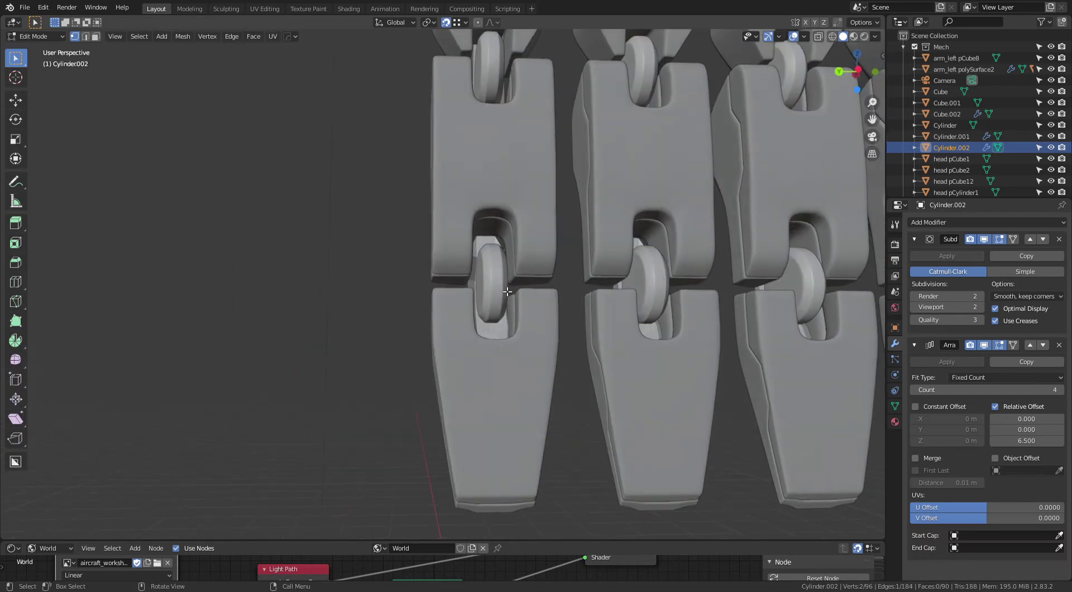
key("Tab")
key("KP_Divide")
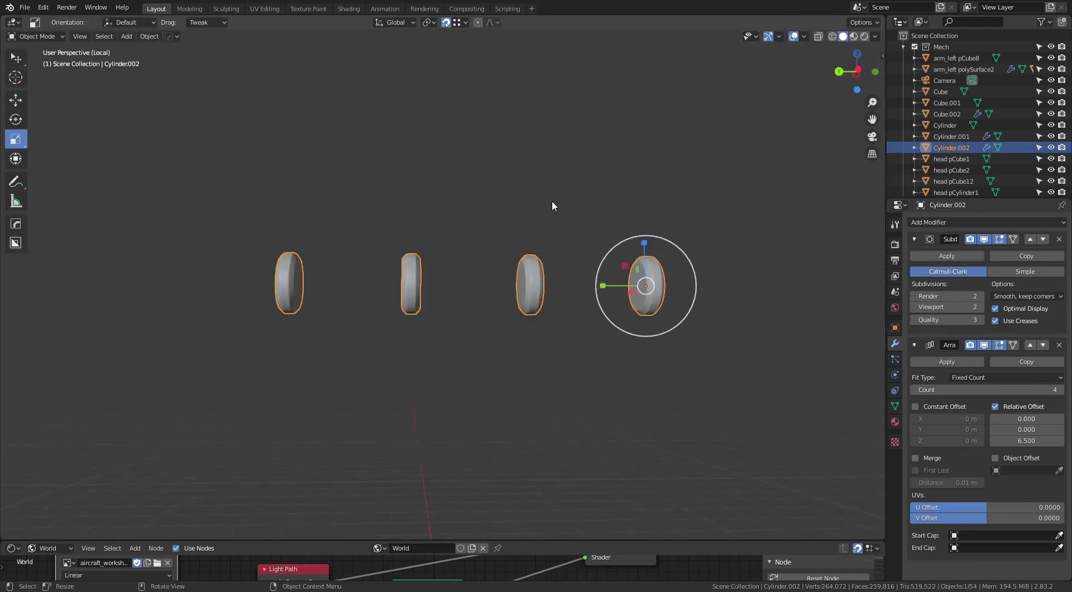
mouse_move(552, 202)
middle_mouse_down()
mouse_move(472, 304)
mouse_move(655, 322)
middle_mouse_up()
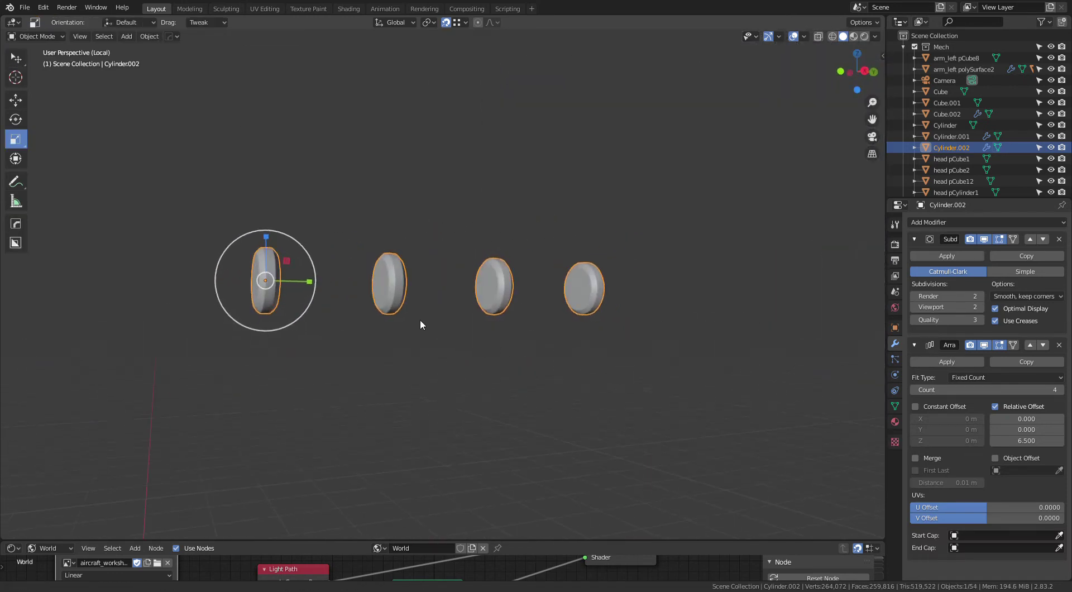
mouse_move(421, 321)
middle_mouse_down()
mouse_move(629, 290)
mouse_move(691, 239)
middle_mouse_up()
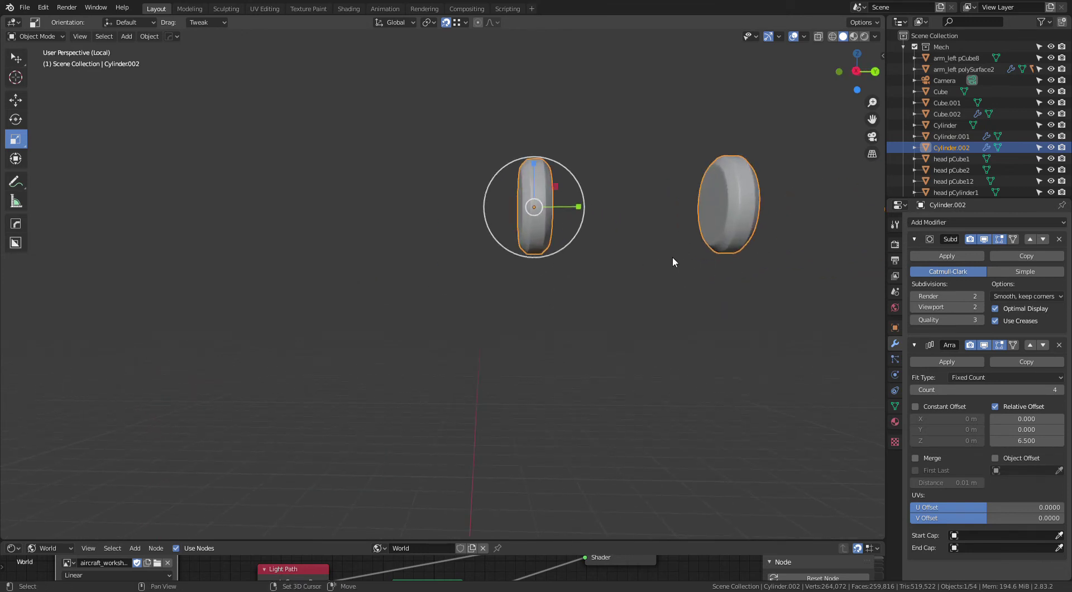
middle_click_drag(848, 241, 1053, 233)
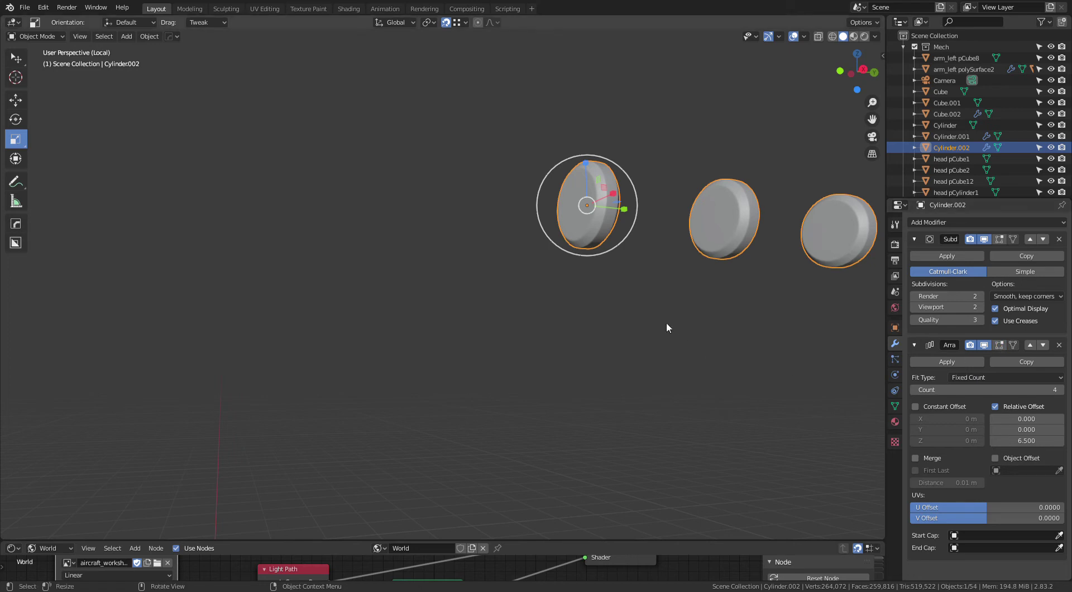
mouse_move(666, 322)
middle_mouse_down()
mouse_move(639, 319)
mouse_move(685, 329)
middle_mouse_up()
Step: In Edit Mode, select both octagonal end faces of the pin
key("Tab")
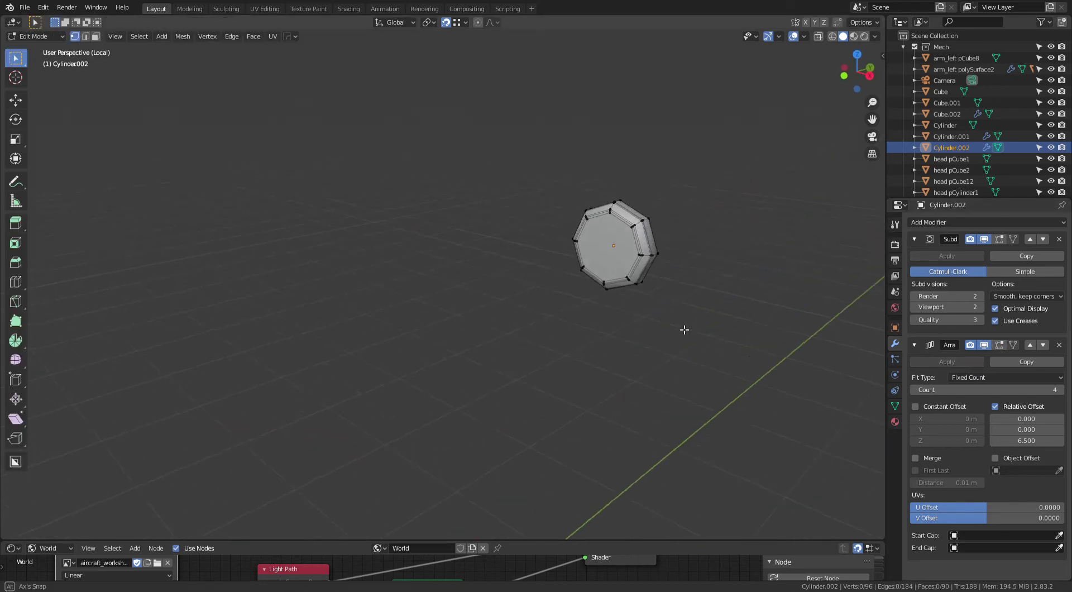
middle_click_drag(712, 290, 588, 411, "shift")
scroll(604, 307, "up", 1)
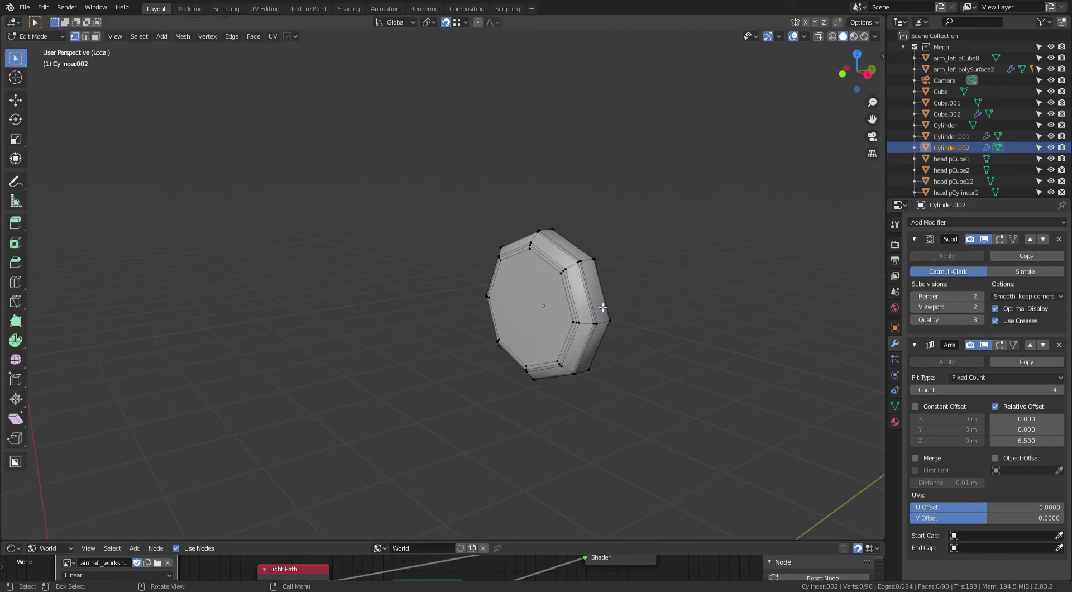
left_click(535, 311)
mouse_move(535, 311)
middle_mouse_down()
mouse_move(496, 296)
mouse_move(591, 311)
mouse_move(551, 302)
mouse_move(571, 319)
middle_mouse_up()
left_click(551, 303, "shift")
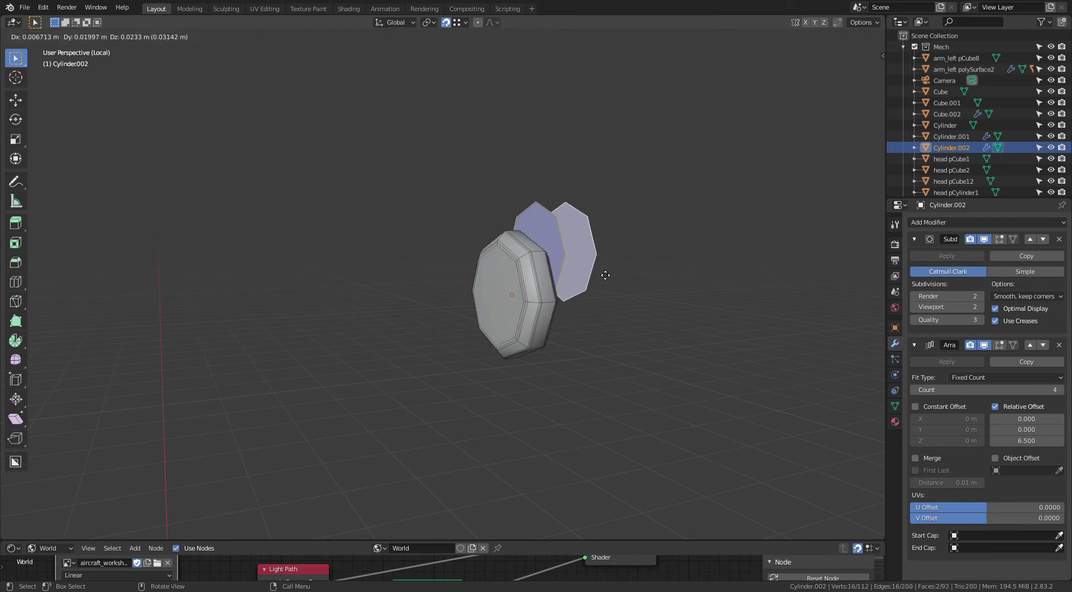
Step: Duplicate the end faces, separate them into new object Cylinder.004, and select it
key("Escape")
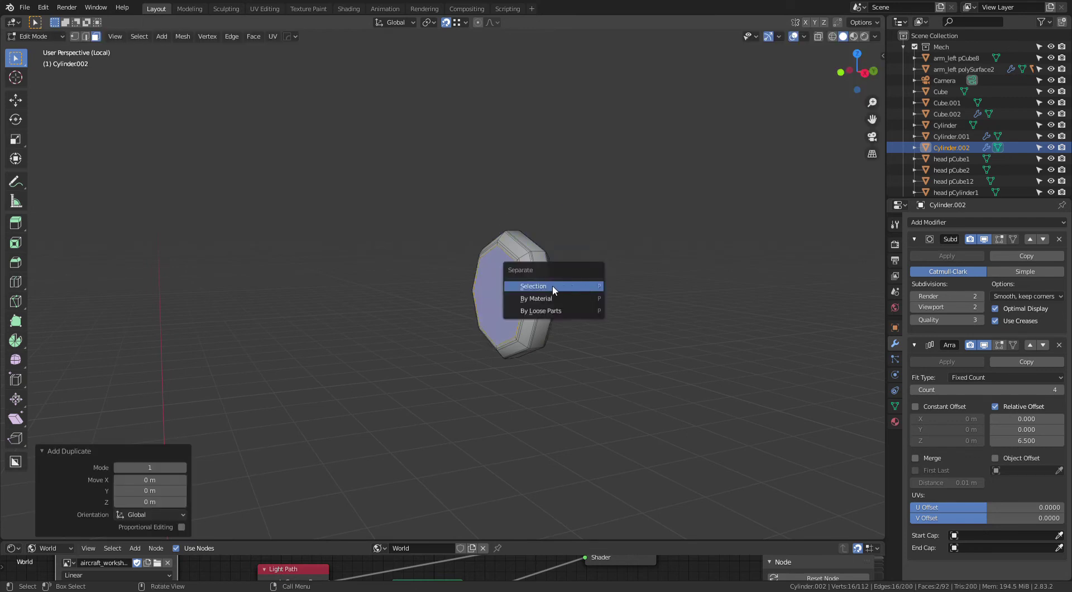
left_click(569, 287)
key("Tab")
mouse_move(587, 300)
middle_mouse_down()
mouse_move(629, 302)
mouse_move(540, 302)
mouse_move(565, 366)
mouse_move(670, 339)
mouse_move(551, 308)
mouse_move(424, 311)
mouse_move(508, 243)
middle_mouse_up()
left_click(497, 294)
key("Tab")
key("Tab")
left_click(504, 308)
key("Tab")
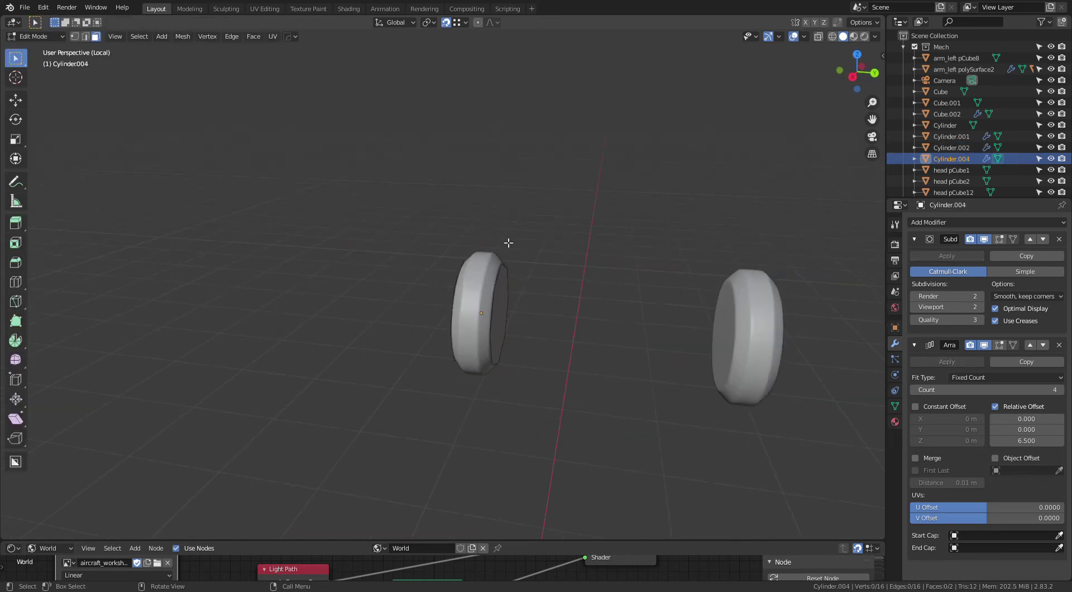
Step: Exit local view, then isolate the hinge pin with the cap object Cylinder.004
key("KP_Divide")
mouse_move(601, 298)
middle_mouse_down()
mouse_move(484, 299)
mouse_move(460, 338)
mouse_move(562, 260)
middle_mouse_up()
left_click(559, 255)
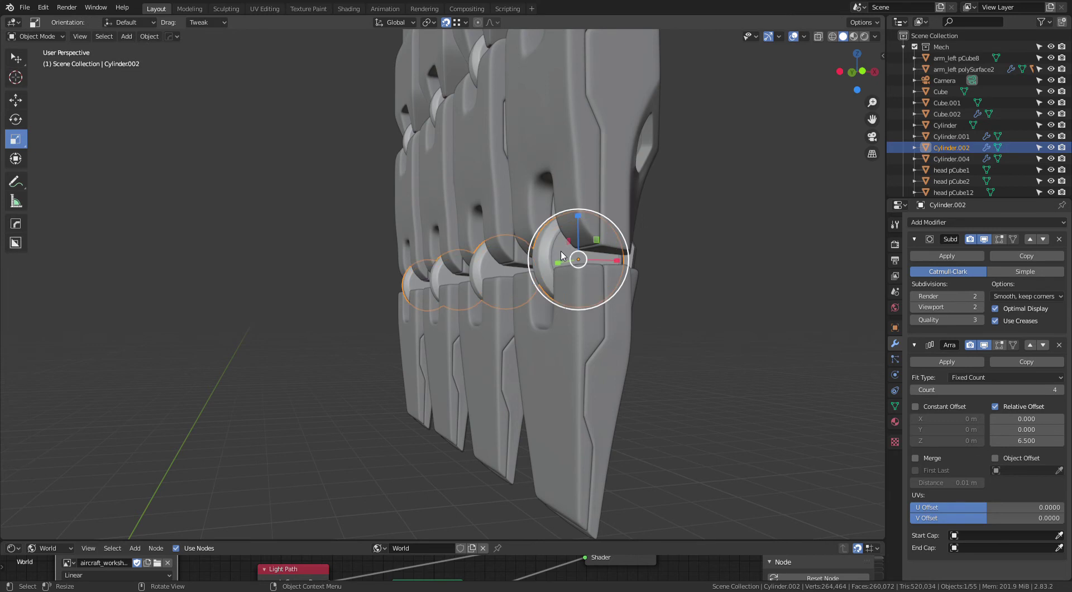
left_click(563, 259)
key("KP_Divide")
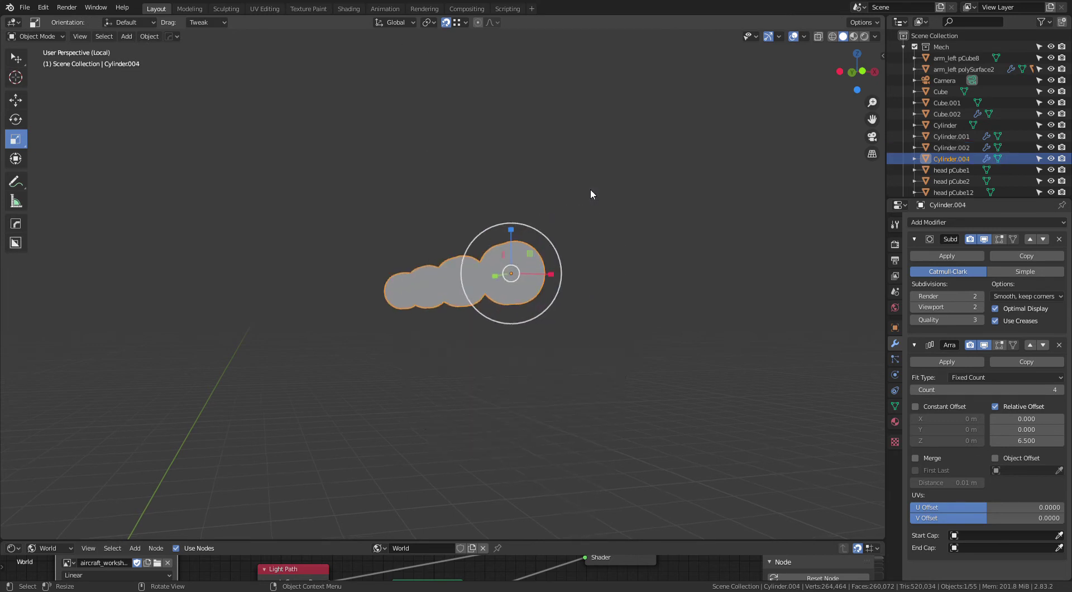
mouse_move(597, 306)
middle_mouse_down()
mouse_move(645, 318)
mouse_move(598, 280)
mouse_move(627, 302)
mouse_move(405, 304)
mouse_move(637, 346)
mouse_move(599, 303)
mouse_move(534, 299)
mouse_move(575, 299)
mouse_move(600, 272)
middle_mouse_up()
Step: Delete the right-hand cap face, leaving a single octagonal face selected
key("Tab")
key("Tab")
mouse_move(541, 318)
middle_mouse_down()
mouse_move(517, 324)
mouse_move(523, 332)
middle_mouse_up()
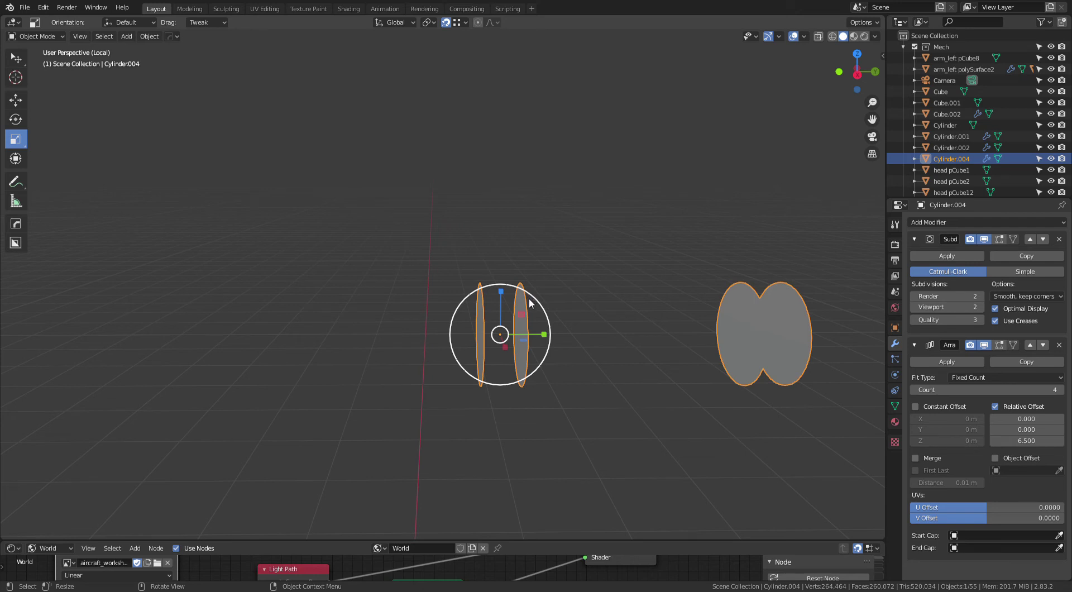
key("Tab")
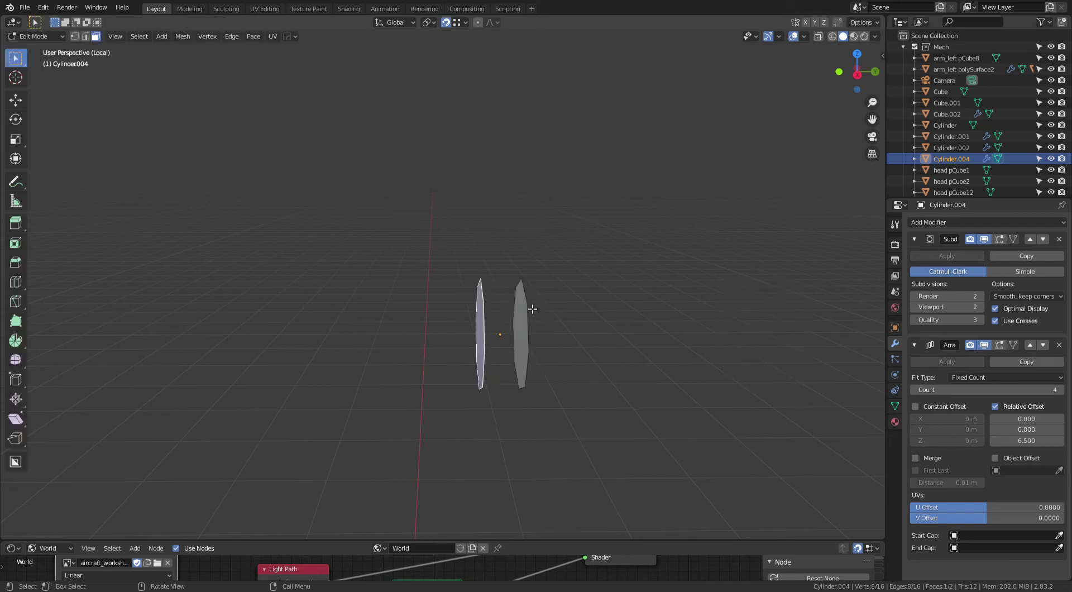
left_click_drag(504, 265, 584, 440)
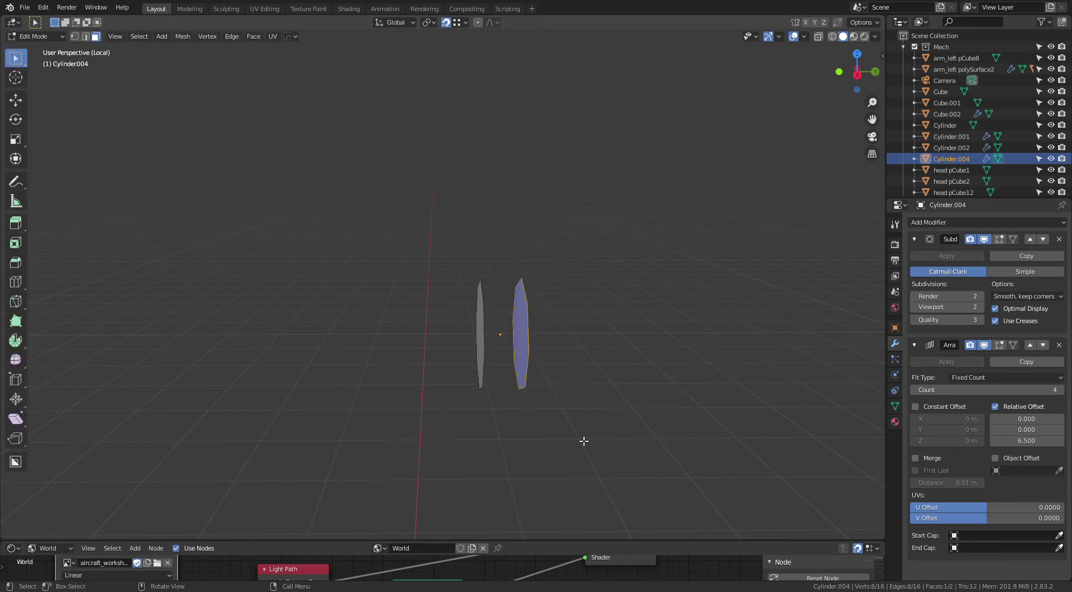
key("x")
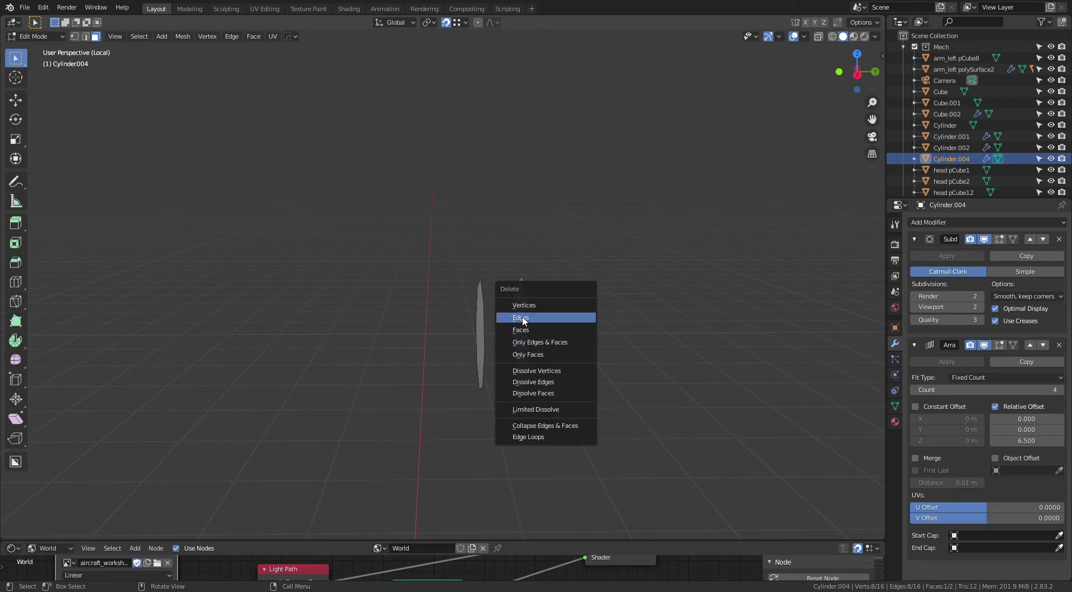
left_click(534, 314)
middle_click_drag(533, 314, 607, 301)
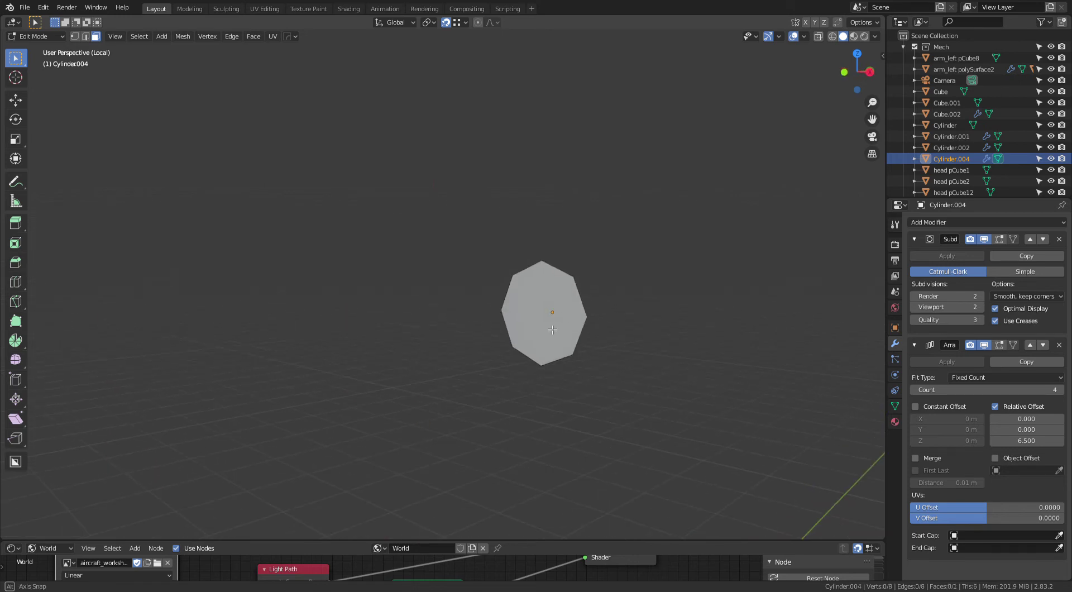
left_click(552, 330)
mouse_move(552, 330)
middle_mouse_down()
mouse_move(513, 350)
mouse_move(553, 315)
mouse_move(553, 335)
mouse_move(526, 359)
middle_mouse_up()
Step: Extrude the octagon face along Y, turn snapping off, and undo the zero-length extrusion
key("2")
left_click(531, 349)
key("3")
left_click(524, 358)
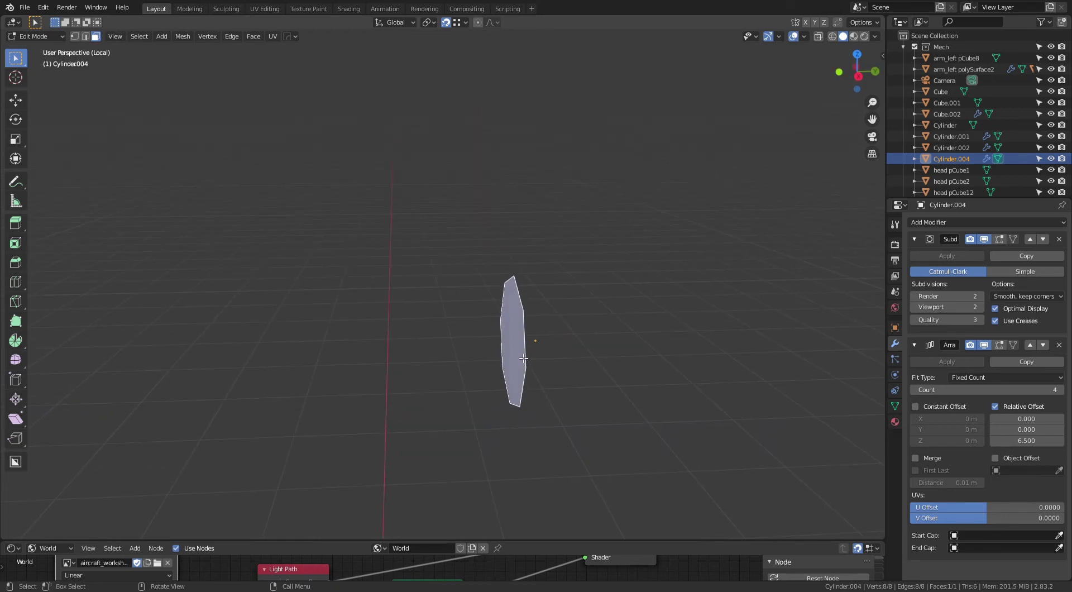
key("e")
key("y")
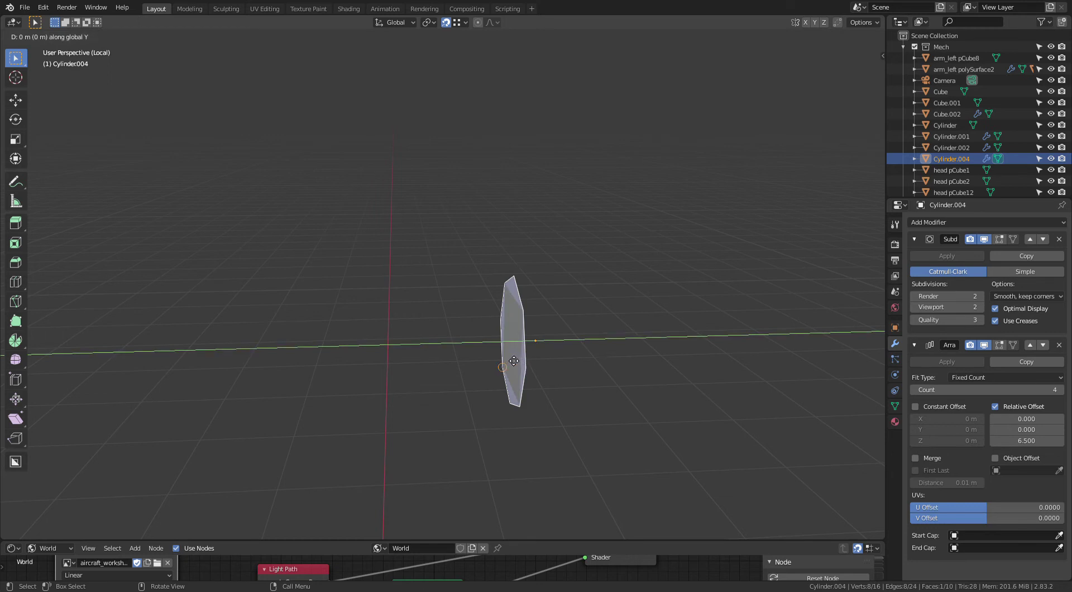
left_click(507, 357)
key("shift+Tab")
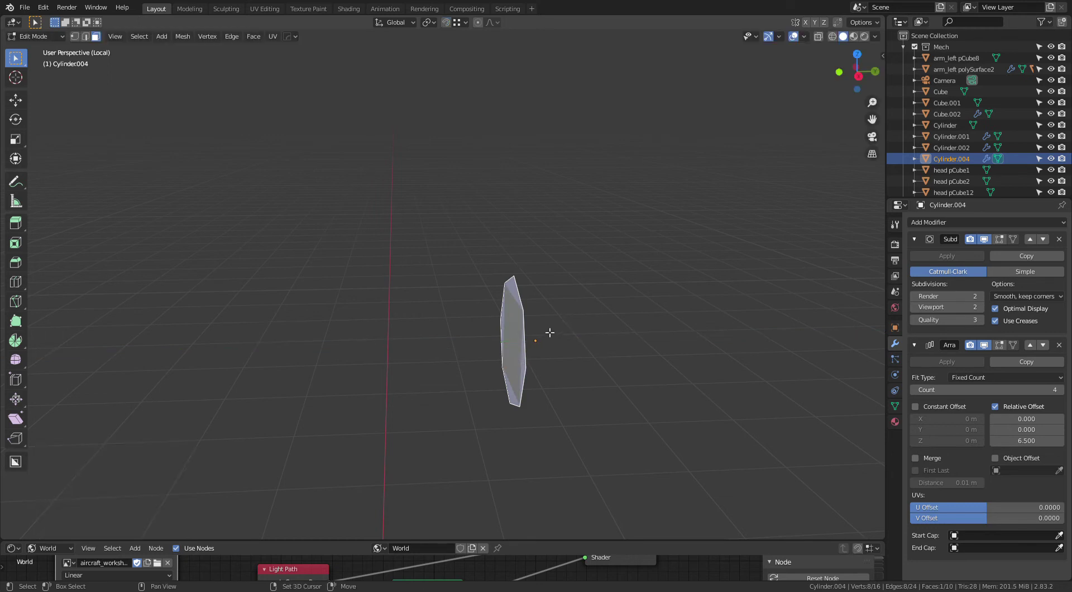
middle_click_drag(546, 335, 566, 332)
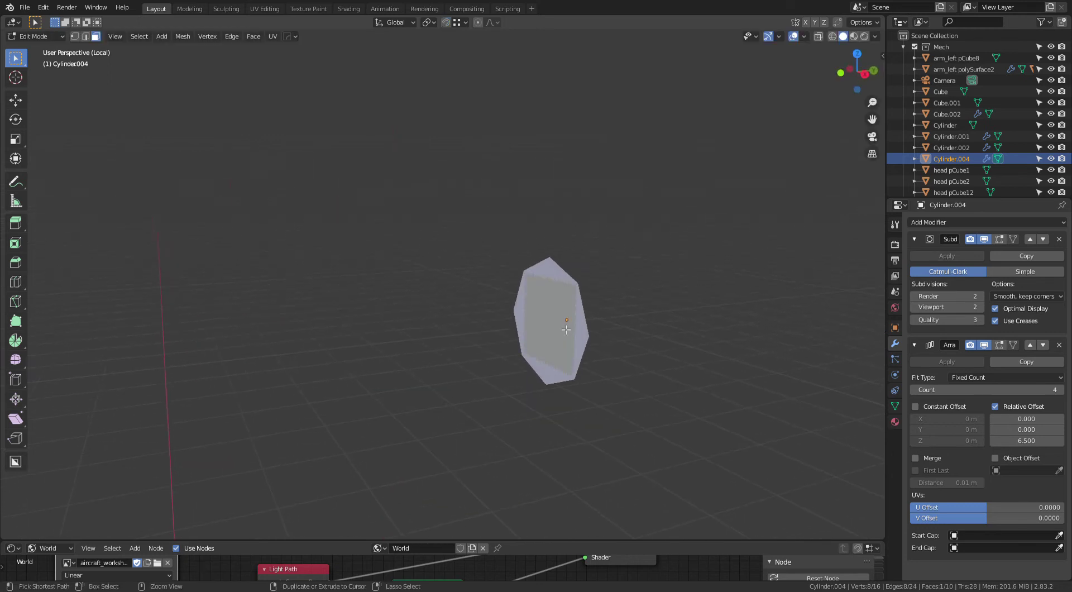
key("ctrl+z")
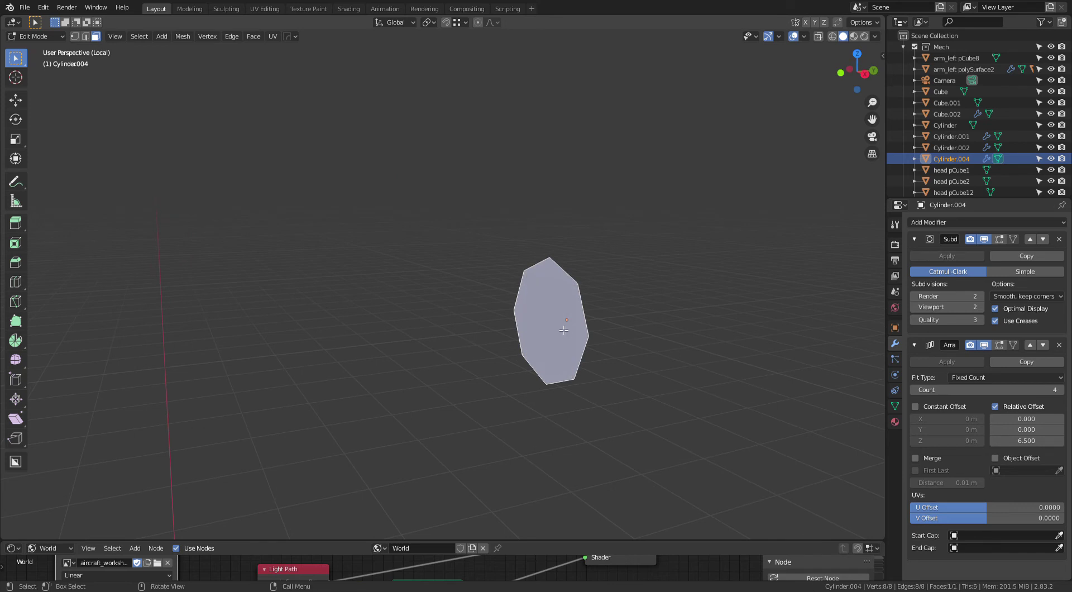
Step: Extrude the octagon face along Y again, giving the cap a -0.004164 m thickness
middle_click_drag(564, 330, 531, 347)
key("Tab")
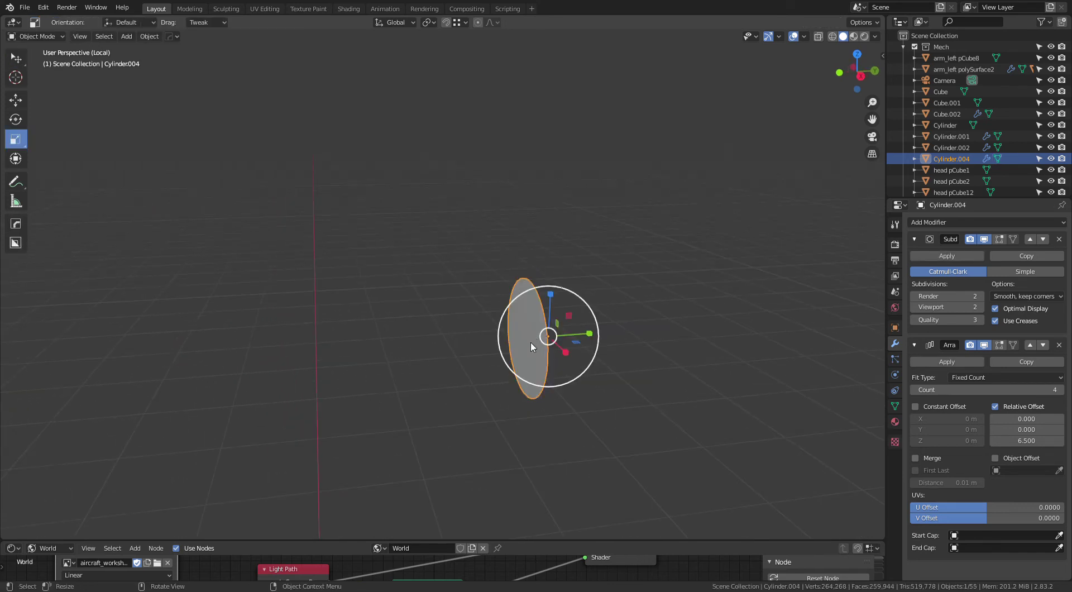
key("Tab")
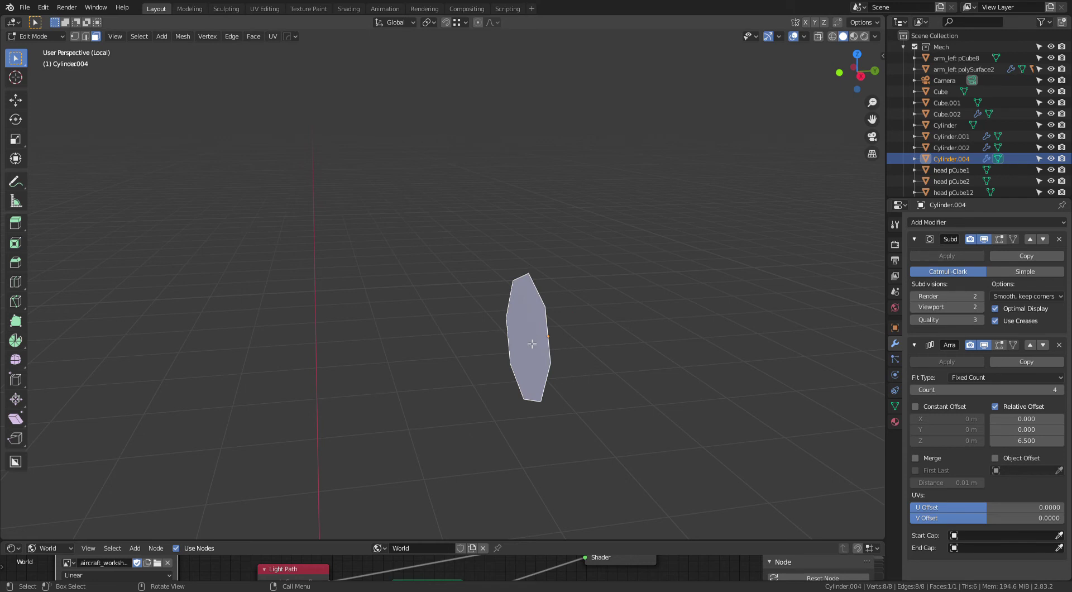
key("e")
key("y")
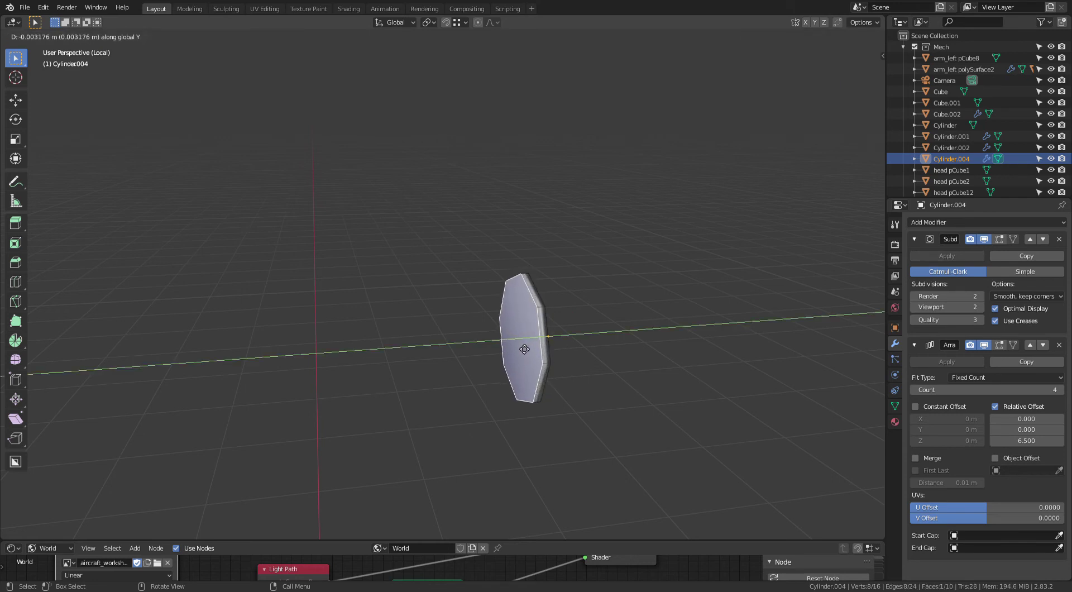
left_click(523, 350)
middle_click_drag(534, 351, 531, 322)
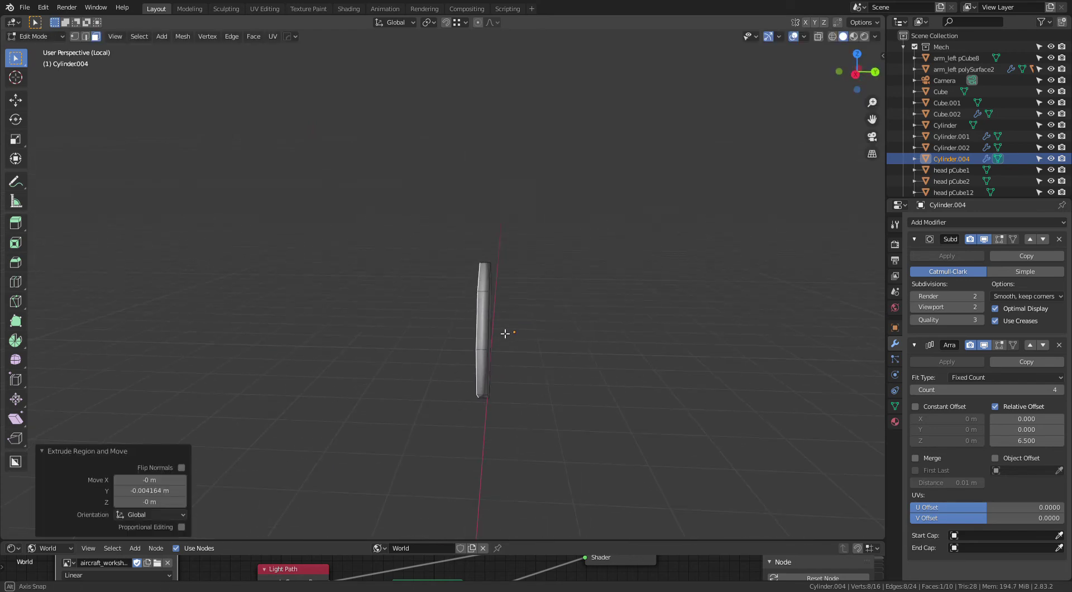
Step: Bring back the whole mech, frame the cap, and turn on X-ray to check its fit
key("KP_Divide")
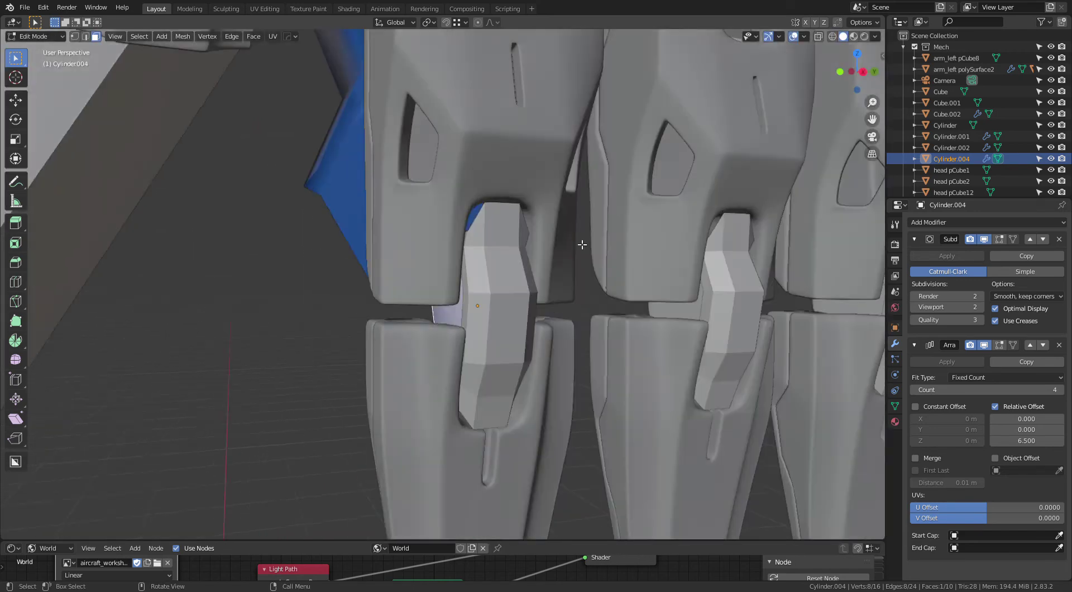
mouse_move(586, 313)
middle_mouse_down()
mouse_move(507, 318)
mouse_move(694, 300)
middle_mouse_up()
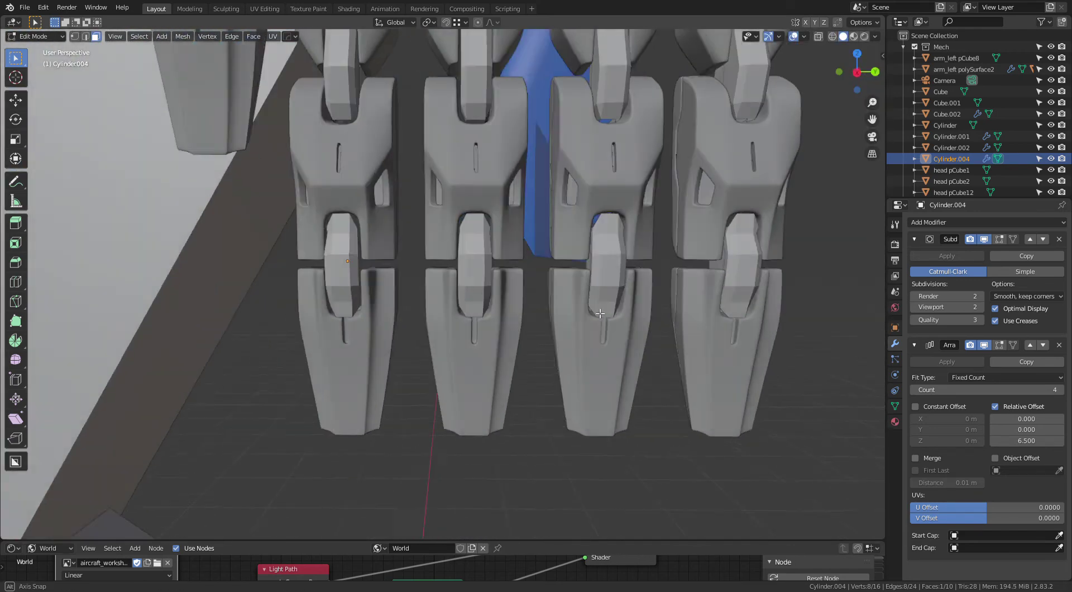
scroll(613, 273, "up", 5)
middle_click_drag(612, 272, 623, 260)
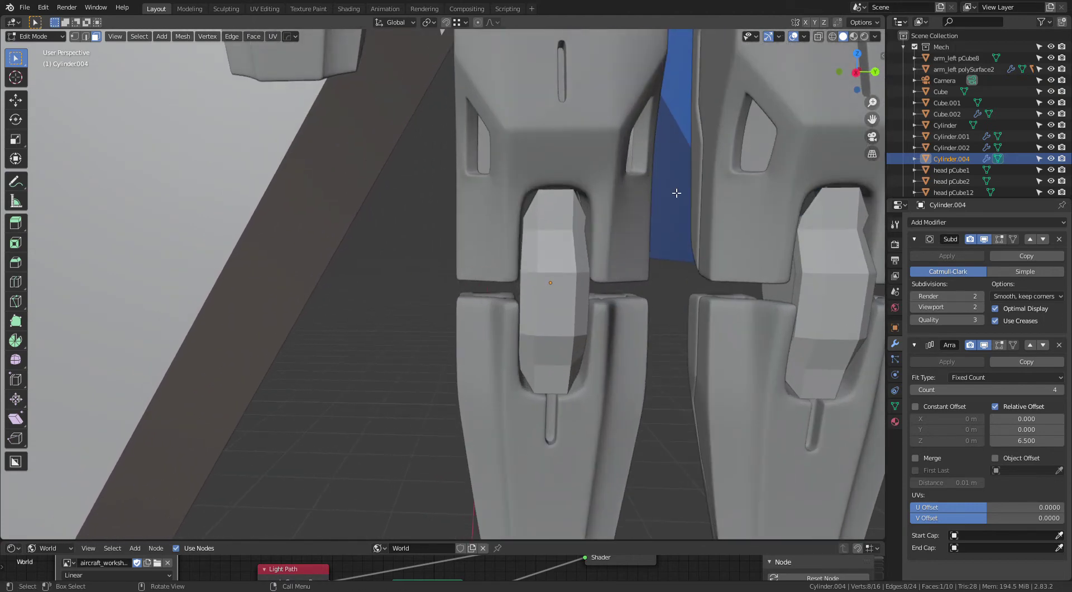
key("KP_Decimal")
mouse_move(628, 303)
middle_mouse_down()
mouse_move(581, 332)
mouse_move(602, 279)
mouse_move(569, 317)
mouse_move(759, 304)
mouse_move(816, 312)
mouse_move(799, 316)
middle_mouse_up()
key("alt+z")
key("alt+z")
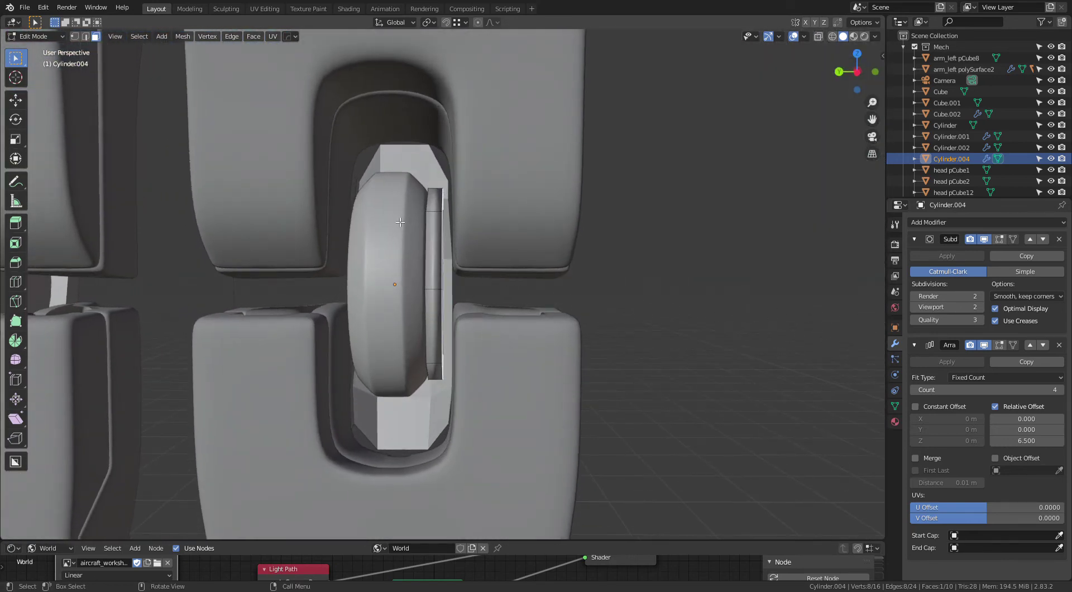
Step: Nudge the cap's octagonal face 0.000484 m along Y, then view the cap isolated from the front
middle_click_drag(376, 265, 452, 270)
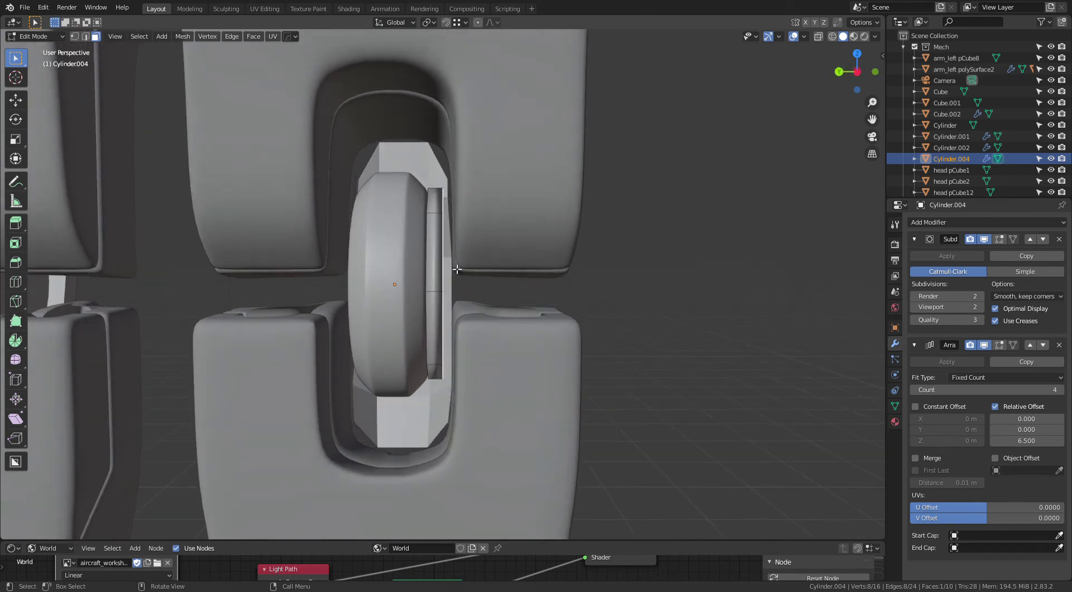
middle_click_drag(452, 270, 110, 197)
left_click(16, 100)
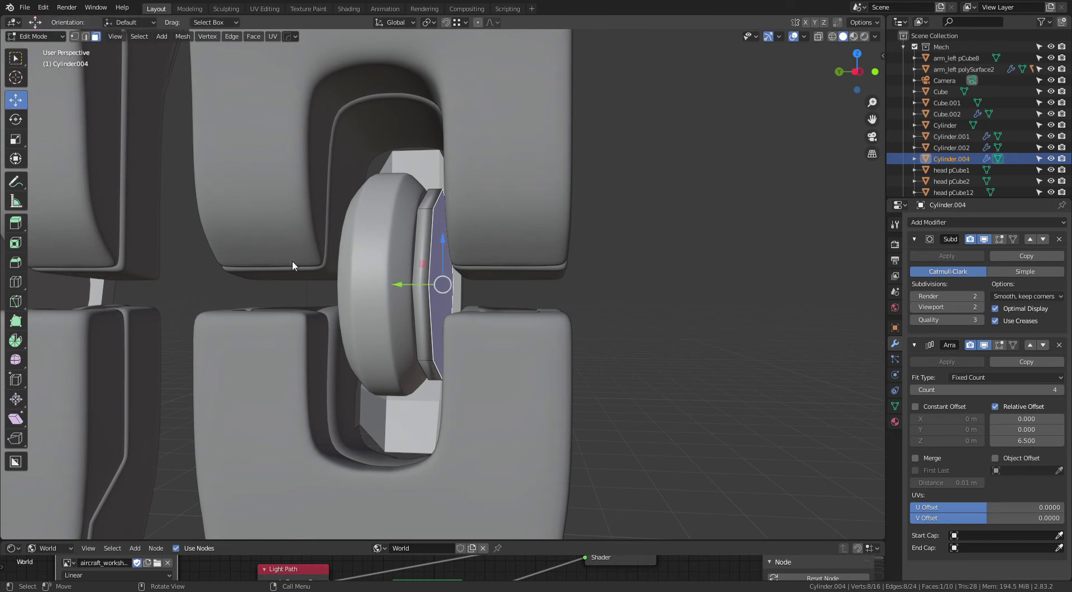
middle_click_drag(418, 294, 421, 293)
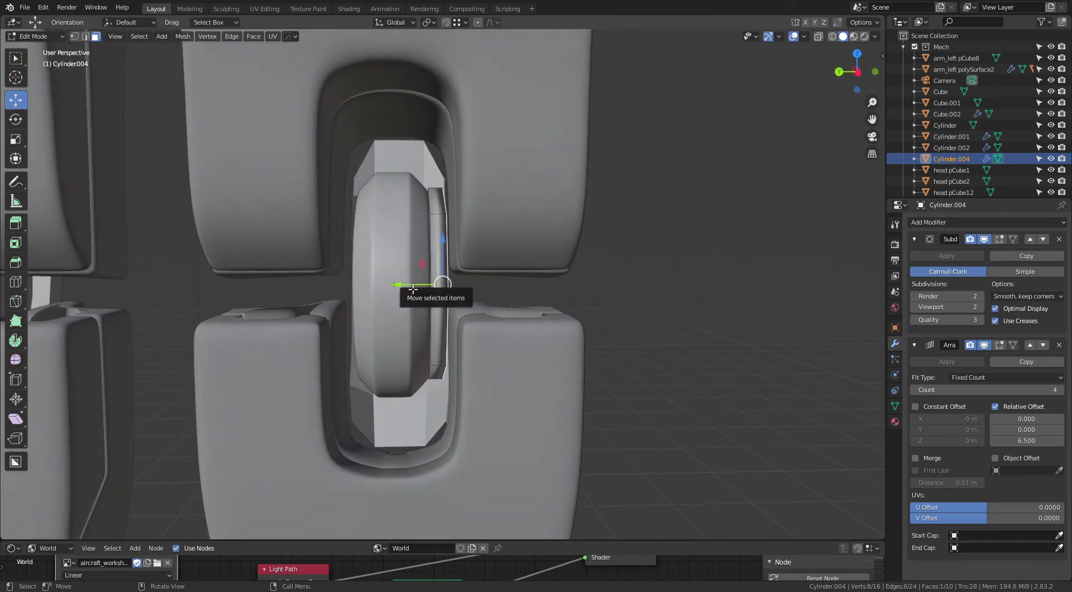
left_click_drag(413, 289, 410, 291)
mouse_move(409, 291)
middle_mouse_down()
mouse_move(464, 276)
mouse_move(521, 190)
middle_mouse_up()
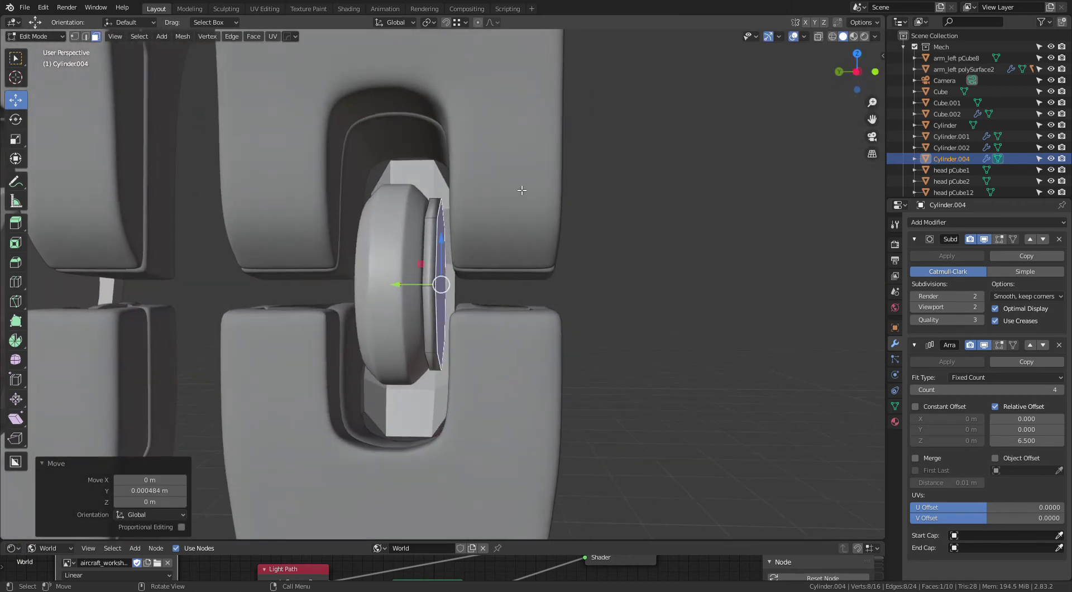
key("KP_Divide")
key("KP_1")
Step: Check the arrayed copies, then select the octagon's front face on the Cylinder.004 cap
middle_click_drag(503, 400, 491, 325)
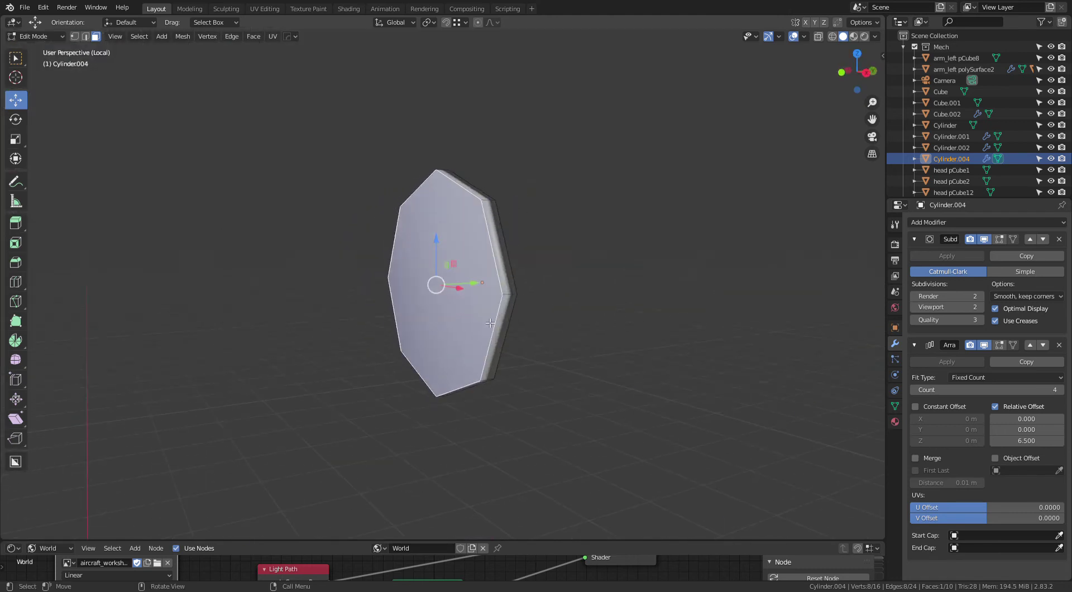
left_click(571, 325)
key("Tab")
key("r")
left_click(536, 340)
key("Tab")
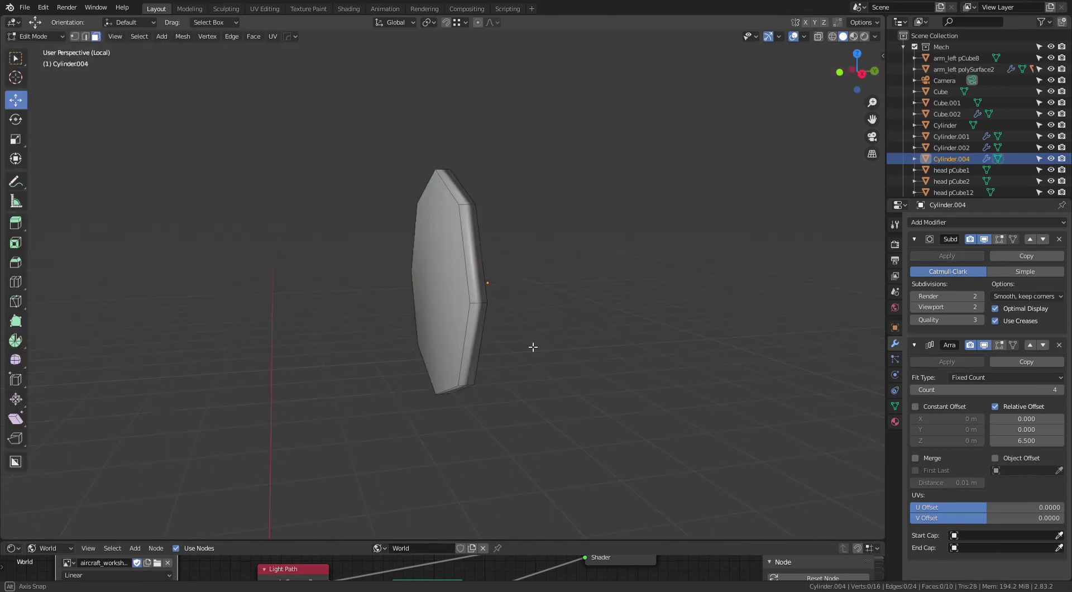
mouse_move(516, 346)
middle_mouse_down()
mouse_move(503, 332)
mouse_move(544, 299)
middle_mouse_up()
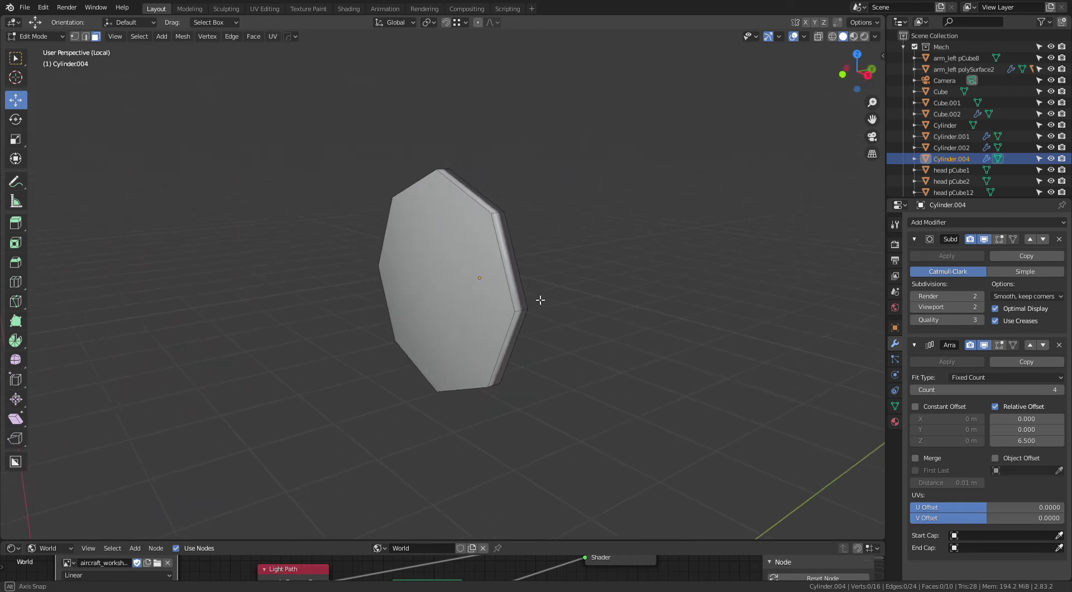
key("Tab")
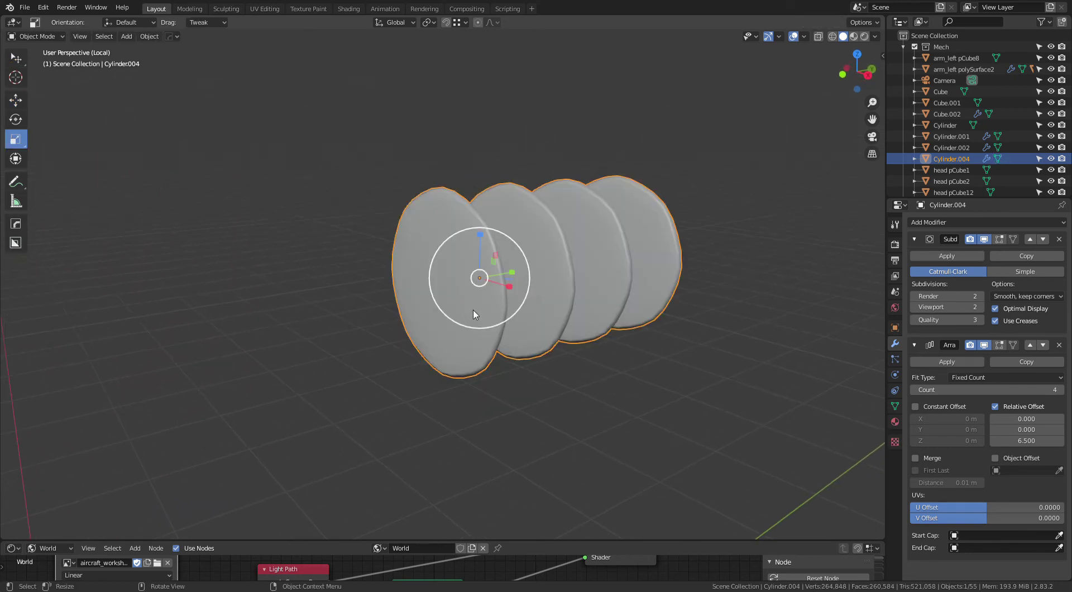
key("Tab")
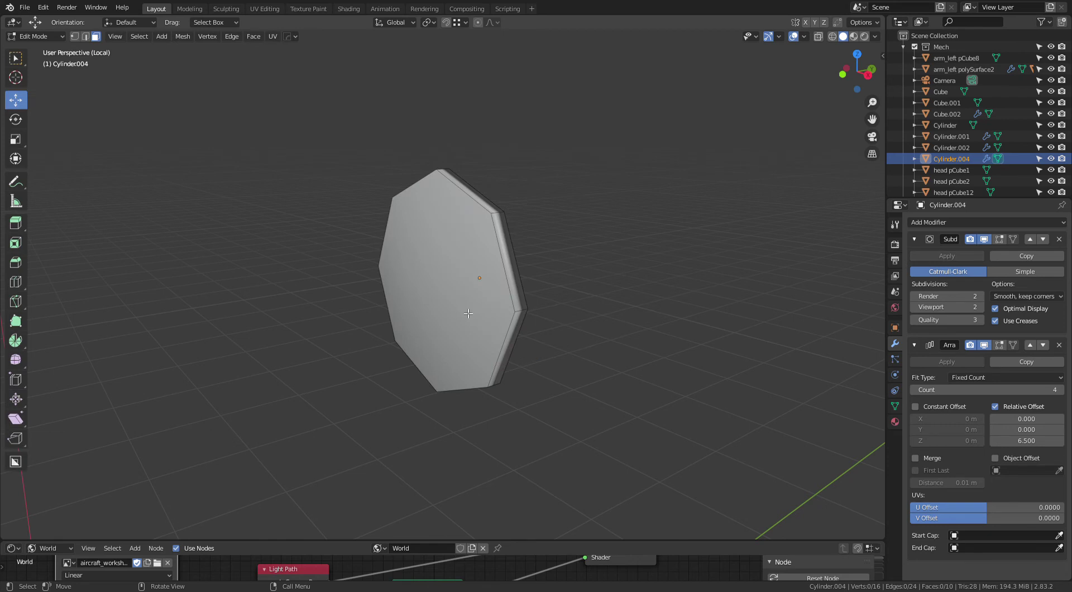
left_click(468, 314)
mouse_move(468, 314)
middle_mouse_down()
mouse_move(529, 295)
mouse_move(537, 333)
mouse_move(582, 336)
mouse_move(497, 411)
mouse_move(486, 349)
mouse_move(493, 385)
mouse_move(455, 319)
middle_mouse_up()
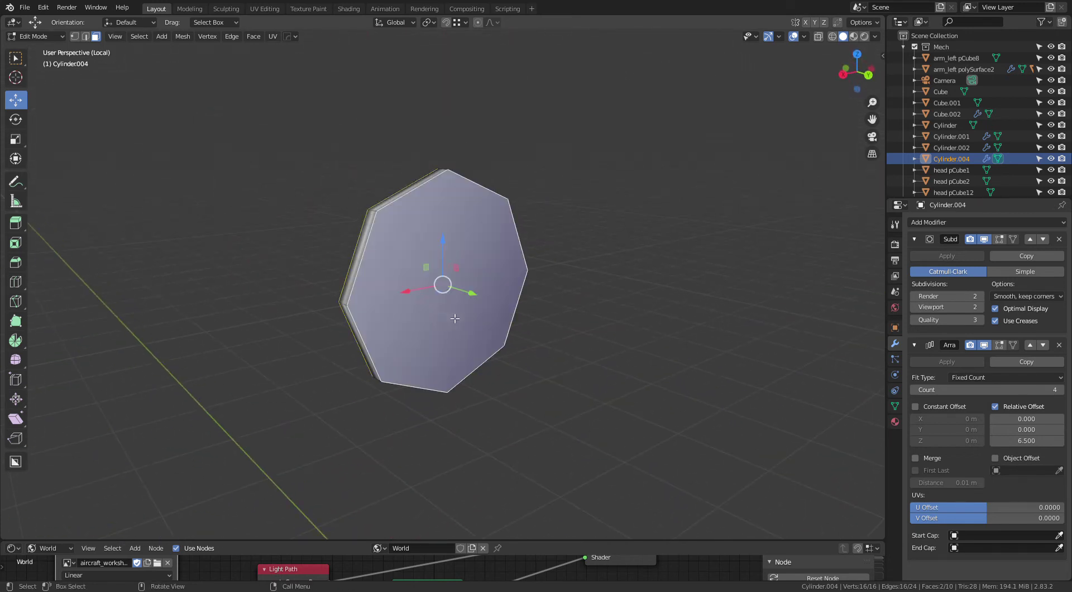
Step: Inset the octagon face with a thickness of 0.286 m, redoing the first attempt
key("i")
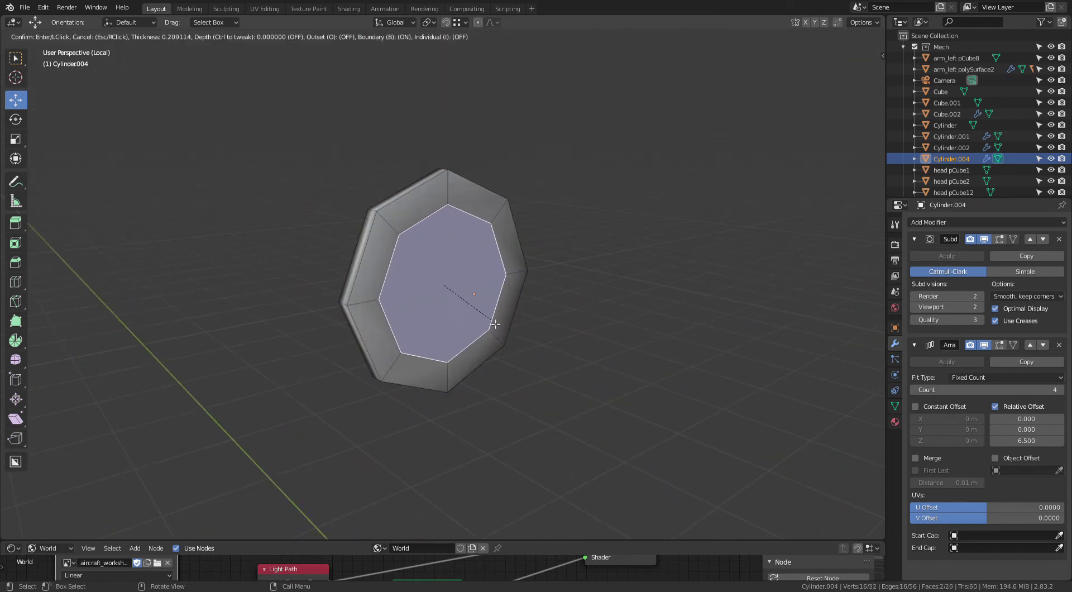
left_click(490, 324)
mouse_move(555, 319)
middle_mouse_down()
mouse_move(709, 298)
mouse_move(689, 273)
middle_mouse_up()
scroll(519, 423, "down", 4)
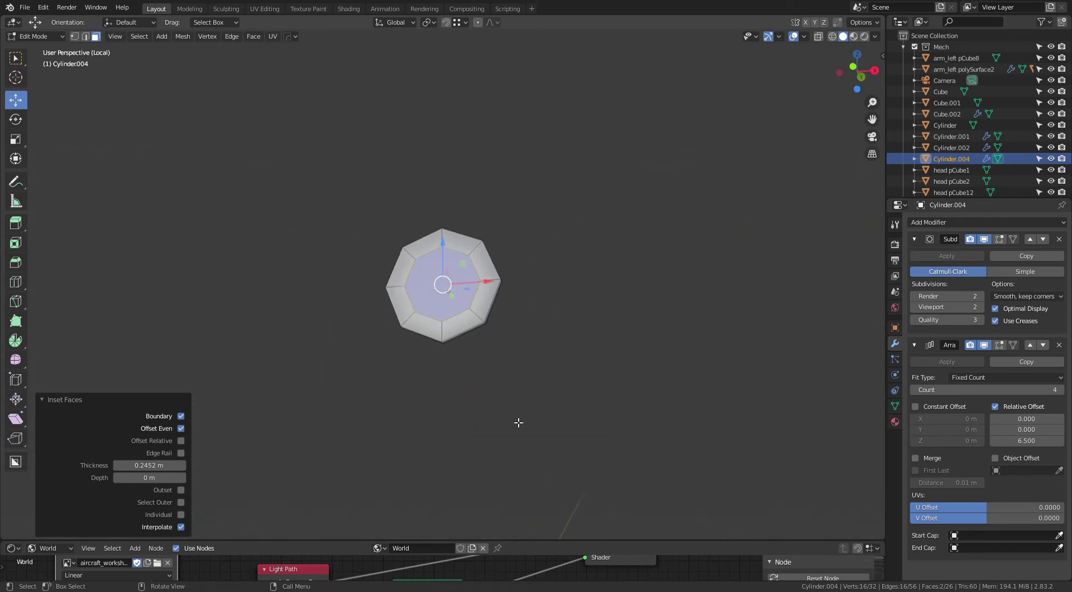
middle_click_drag(533, 390, 521, 424)
scroll(639, 302, "up", 2)
mouse_move(639, 302)
middle_mouse_down()
mouse_move(551, 307)
mouse_move(650, 313)
mouse_move(531, 315)
middle_mouse_up()
scroll(650, 314, "up", 2)
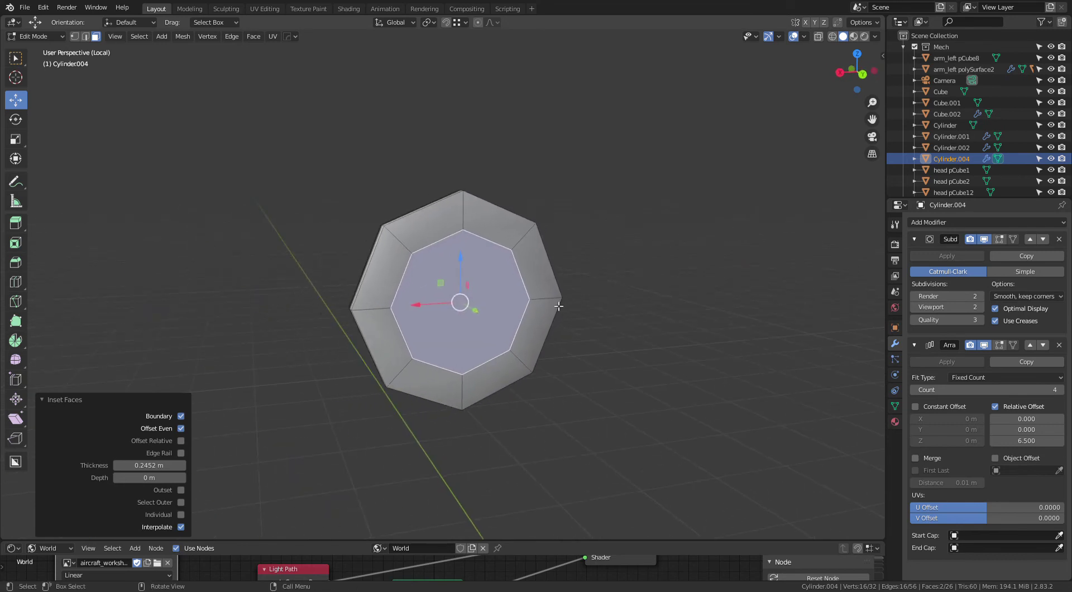
key("ctrl+z")
key("i")
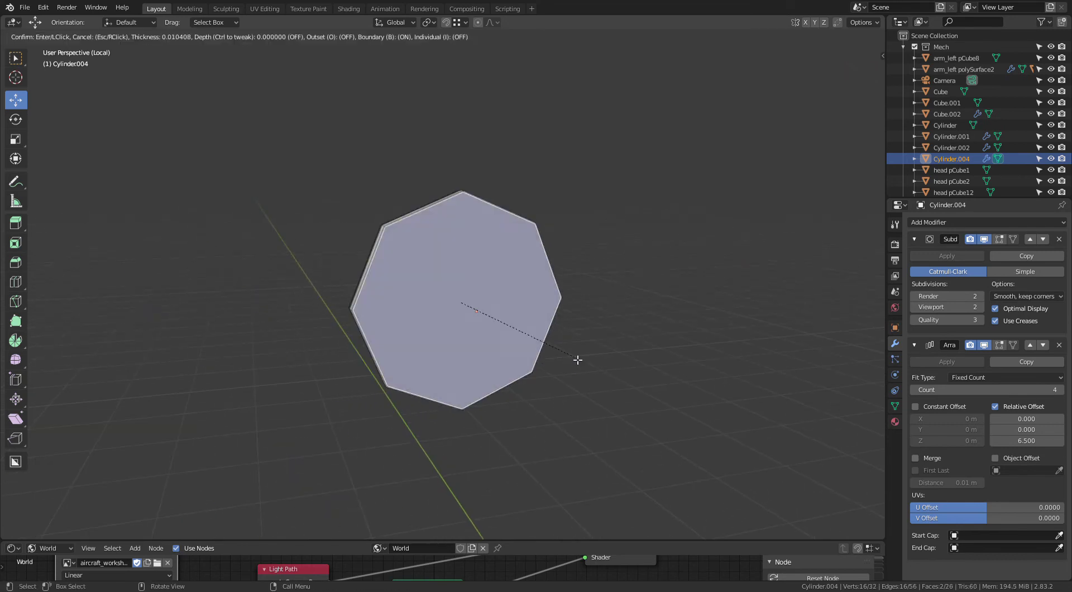
left_click(545, 351)
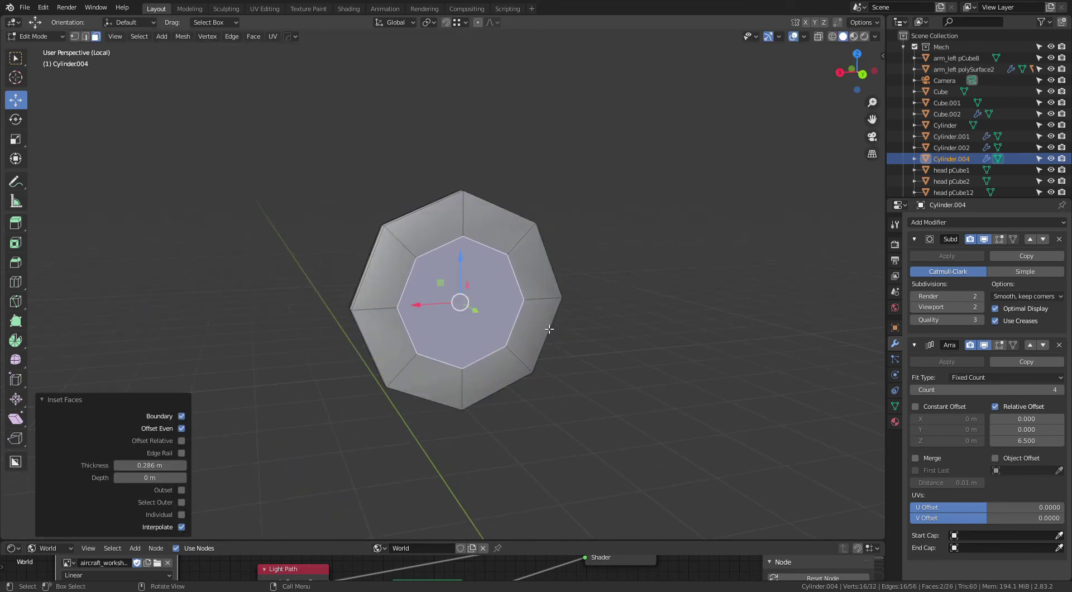
mouse_move(544, 351)
middle_mouse_down()
mouse_move(706, 314)
mouse_move(616, 261)
middle_mouse_up()
Step: Delete the inner inset face to open a hole through the octagonal ring
key("x")
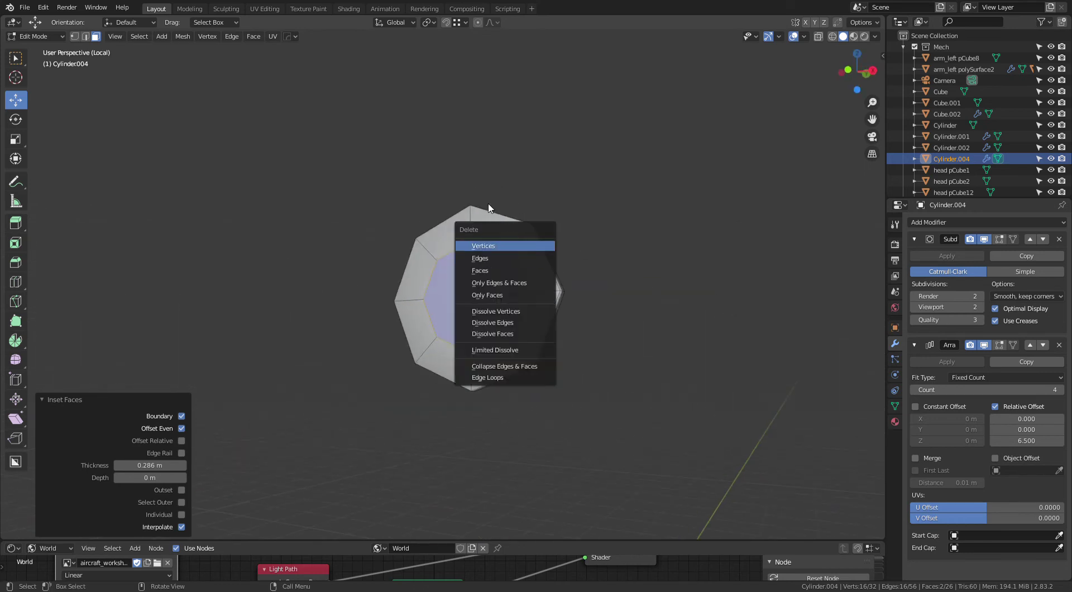
left_click(486, 279)
middle_click_drag(556, 296, 669, 255)
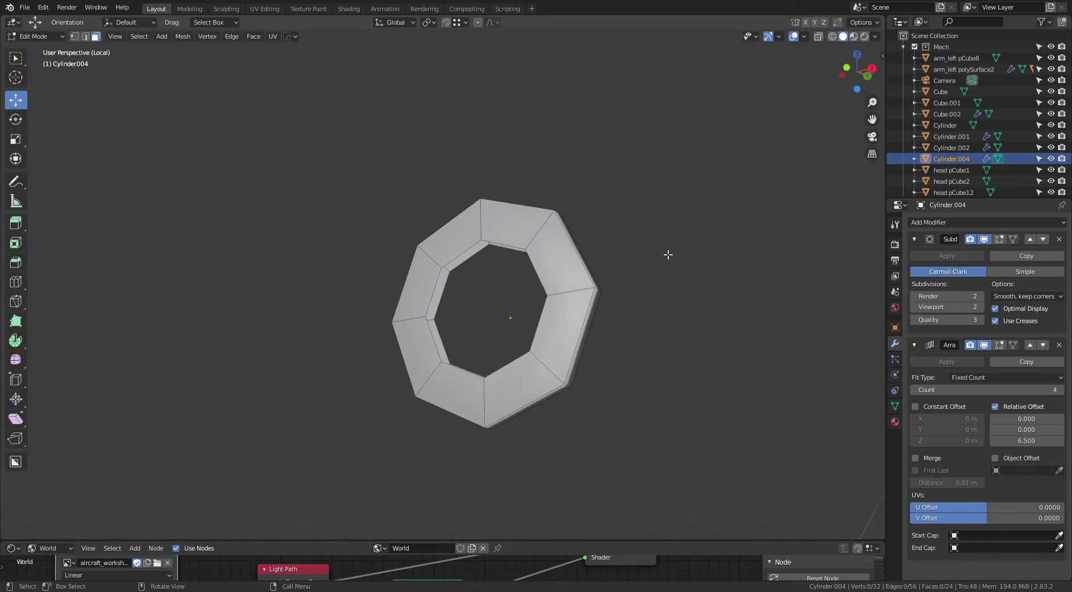
left_click(514, 246, "alt")
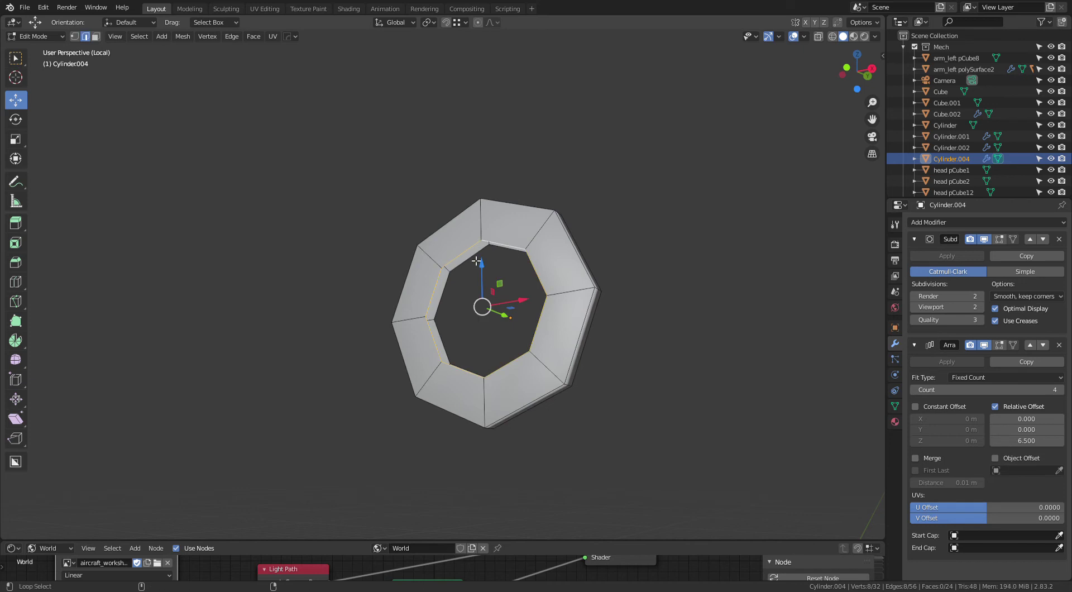
middle_click_drag(630, 288, 652, 268)
key("f")
middle_click_drag(624, 311, 569, 307)
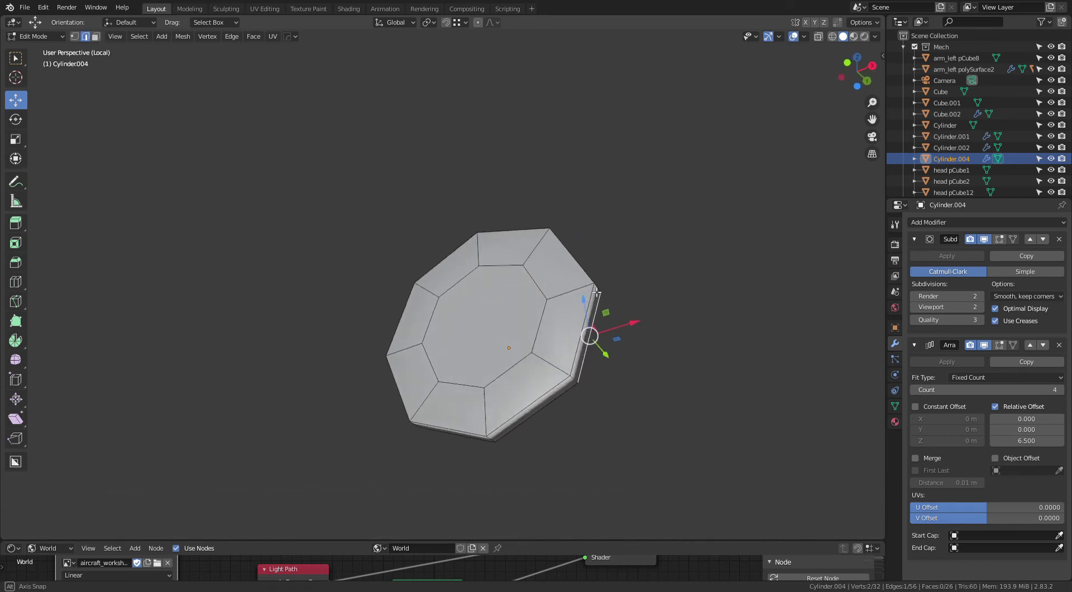
key("x")
left_click(569, 307)
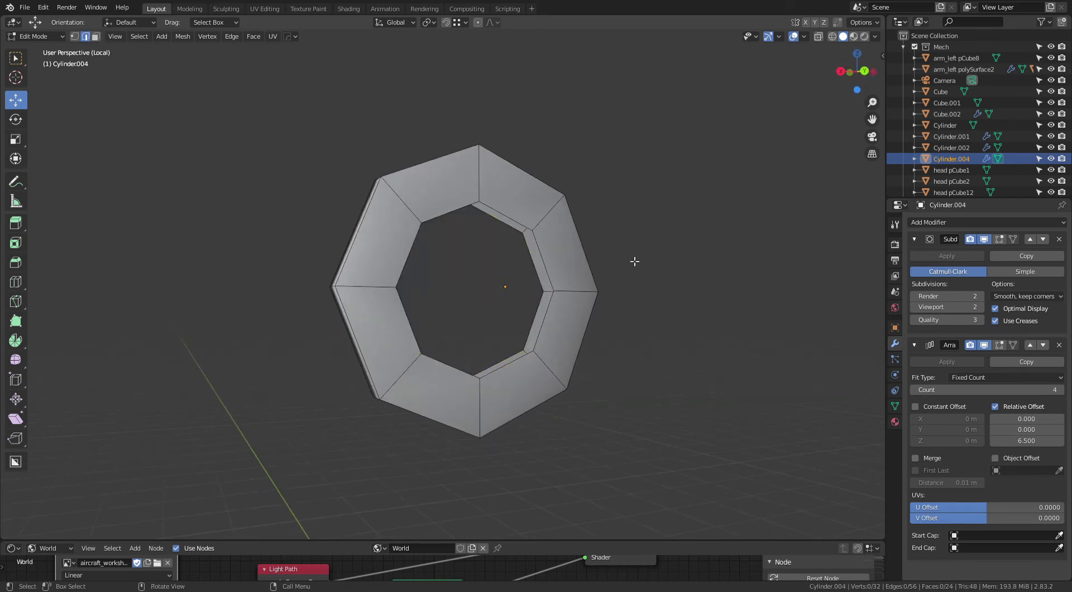
Step: Fill faces between pairs of inner rim edges around the ring's hole
middle_click_drag(634, 259, 519, 206)
left_click(499, 198, "alt")
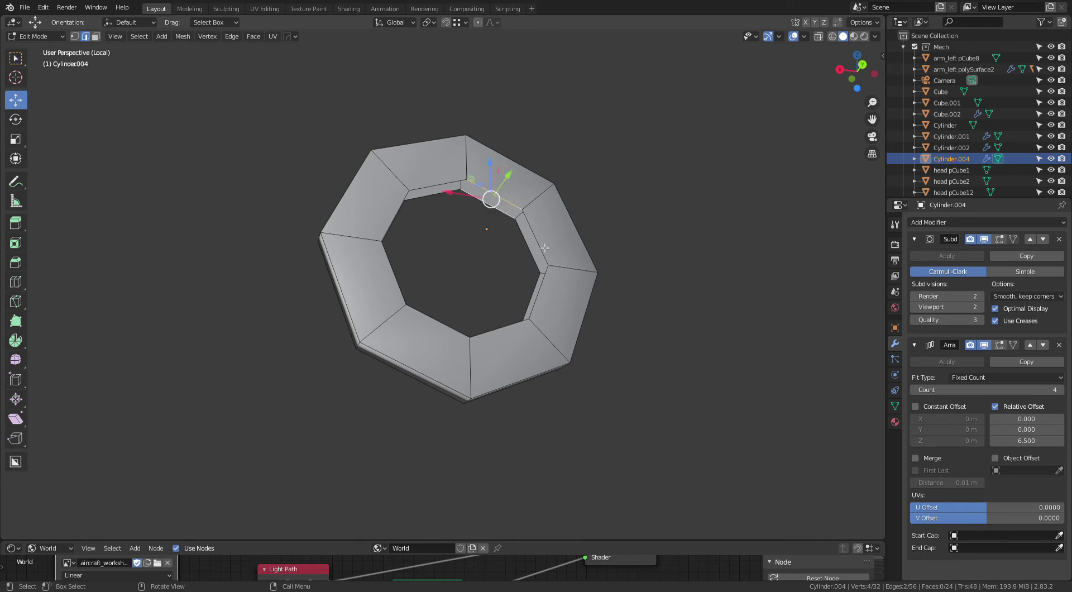
key("f")
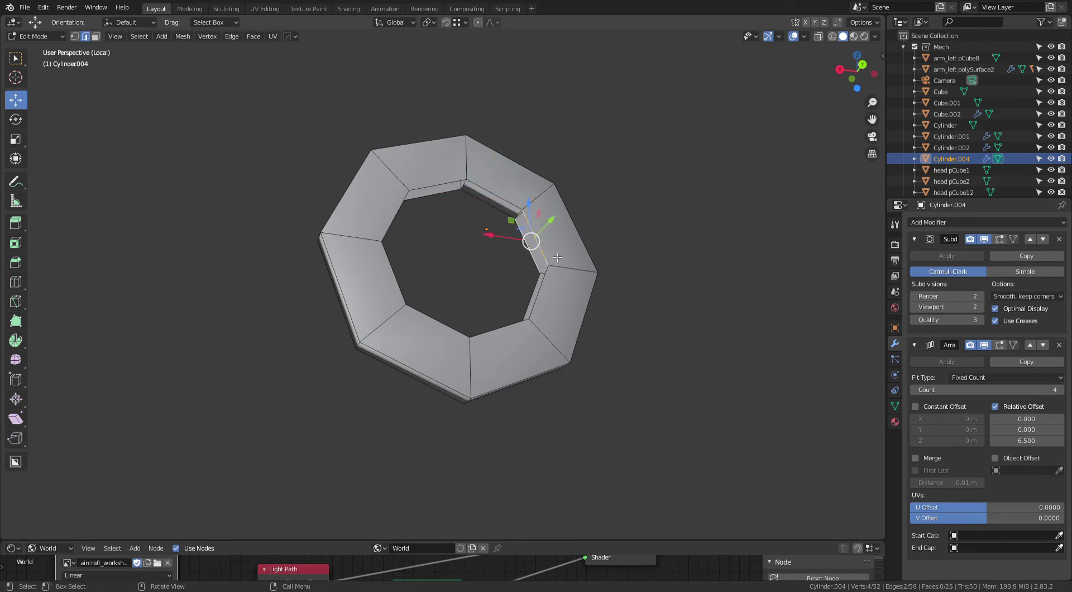
middle_click_drag(539, 252, 560, 309)
left_click(545, 315, "alt")
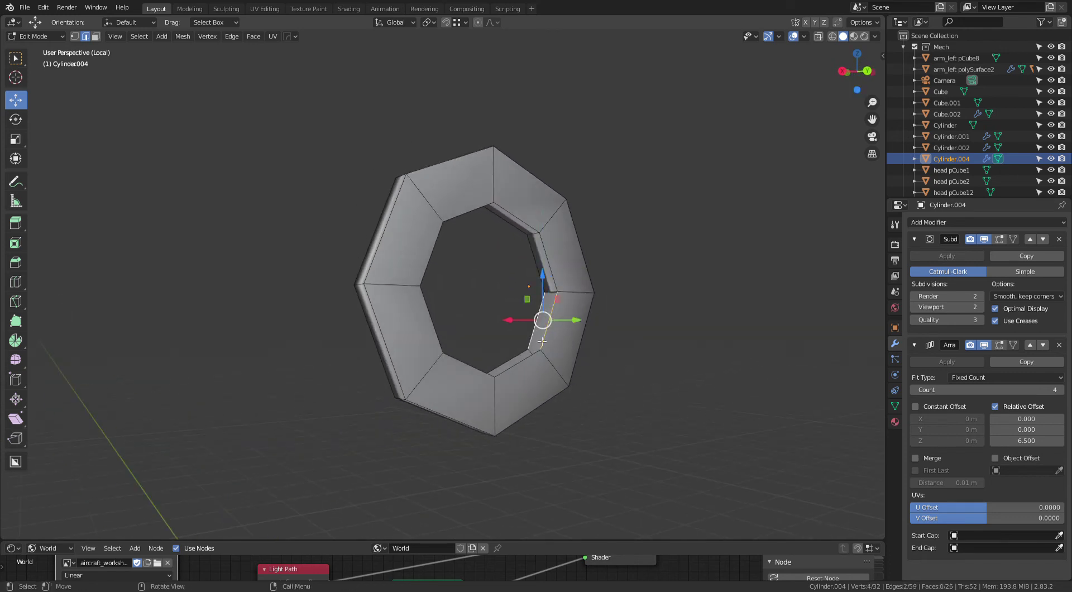
key("f")
left_click(509, 359, "alt")
key("f")
middle_click_drag(510, 359, 597, 506)
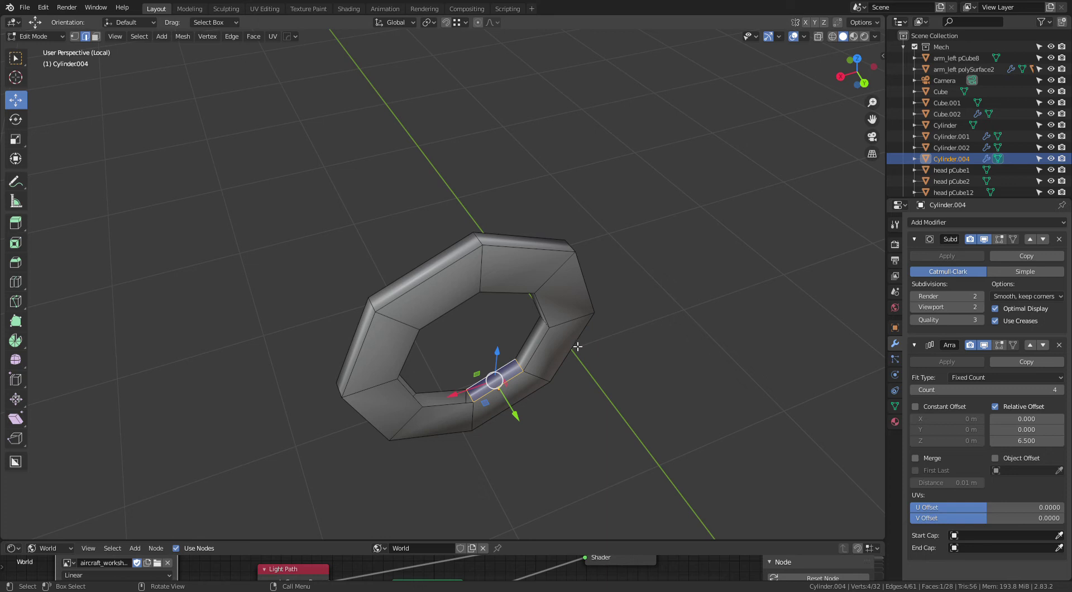
Step: Select the remaining inner-left and inner-top rim edges and fill the last face between them
mouse_move(588, 291)
middle_mouse_down()
mouse_move(565, 282)
mouse_move(466, 385)
middle_mouse_up()
left_click(455, 375)
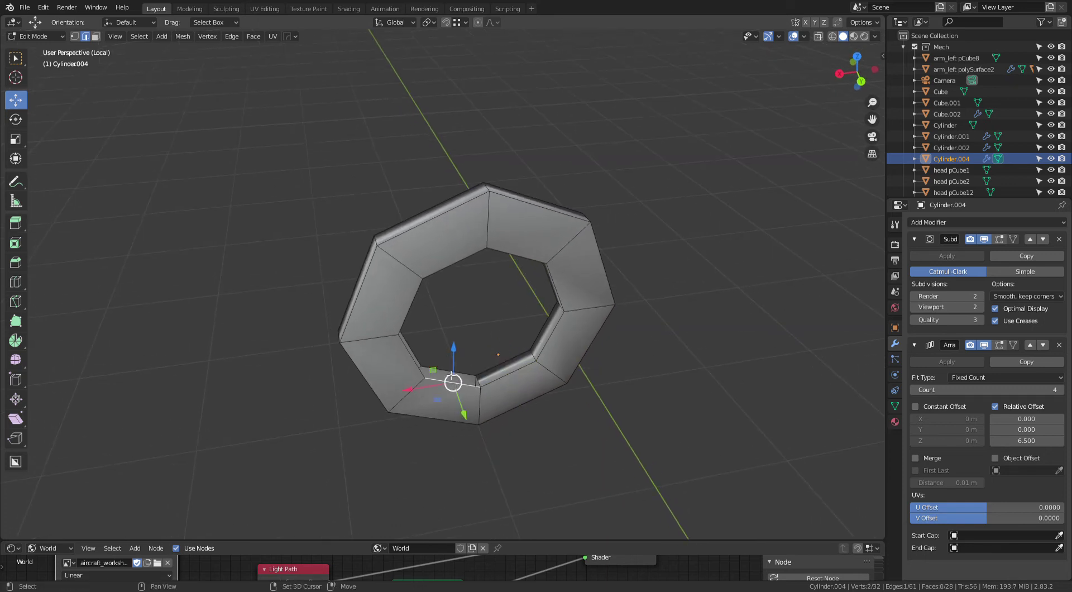
left_click(412, 356)
mouse_move(413, 356)
middle_mouse_down()
mouse_move(355, 360)
mouse_move(358, 243)
middle_mouse_up()
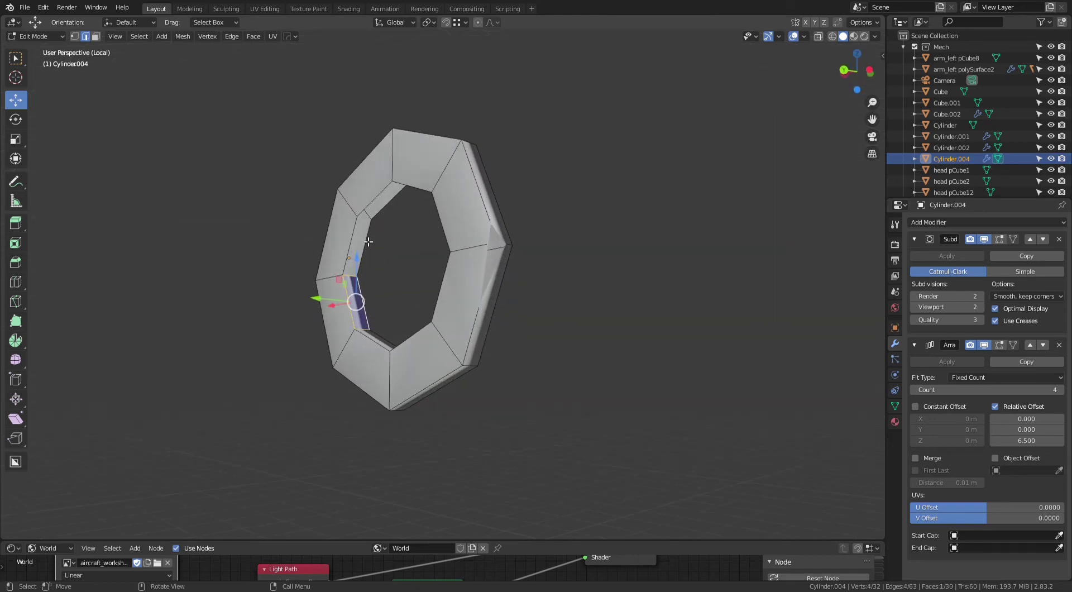
left_click(358, 243)
left_click(395, 207)
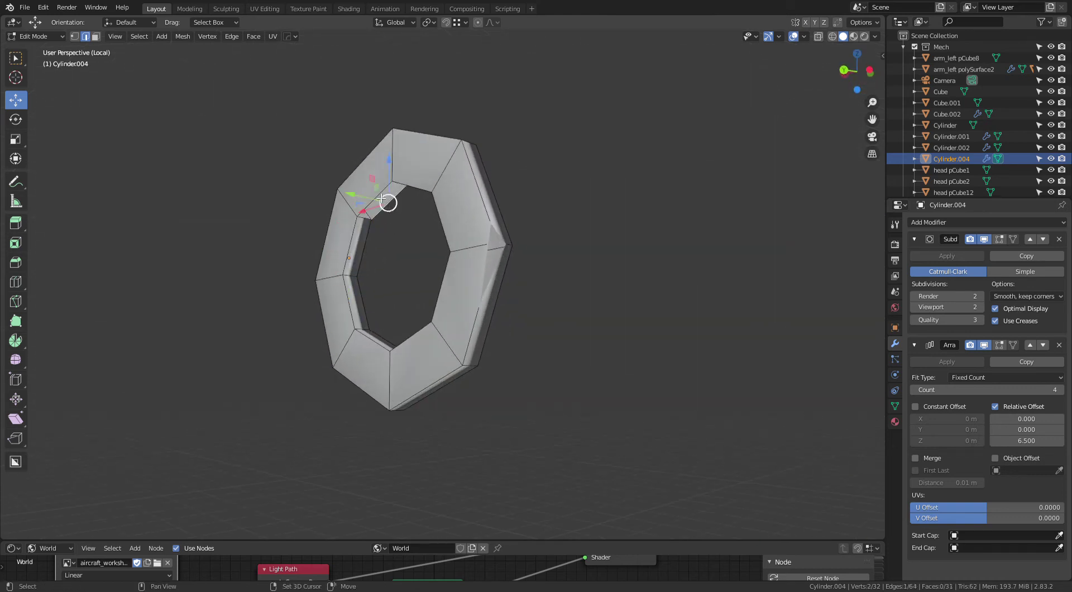
mouse_move(395, 207)
middle_mouse_down()
mouse_move(512, 234)
mouse_move(674, 153)
middle_mouse_up()
key("f")
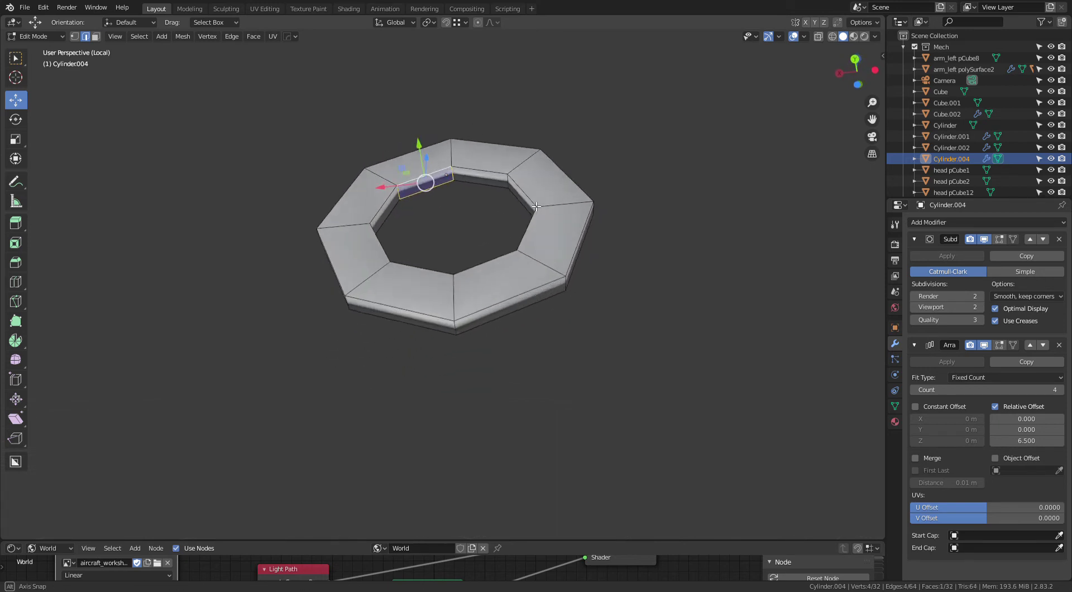
Step: Show face normals in the viewport overlays with a display size of 0.05
left_click(804, 37)
left_click(759, 429)
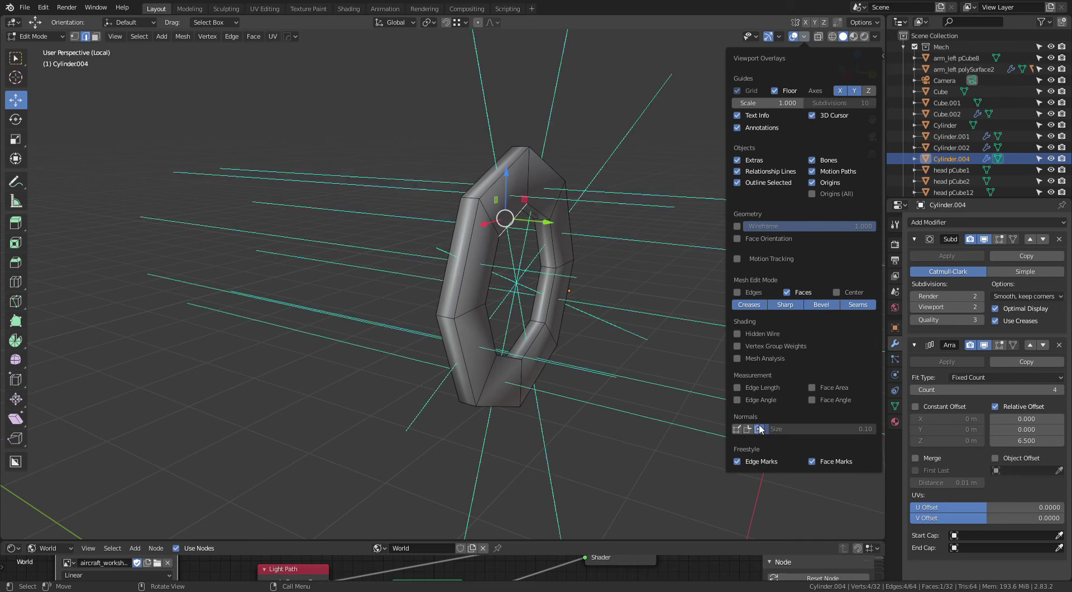
mouse_move(586, 310)
middle_mouse_down()
mouse_move(629, 345)
mouse_move(653, 333)
mouse_move(634, 234)
middle_mouse_up()
key("shift+alt+z")
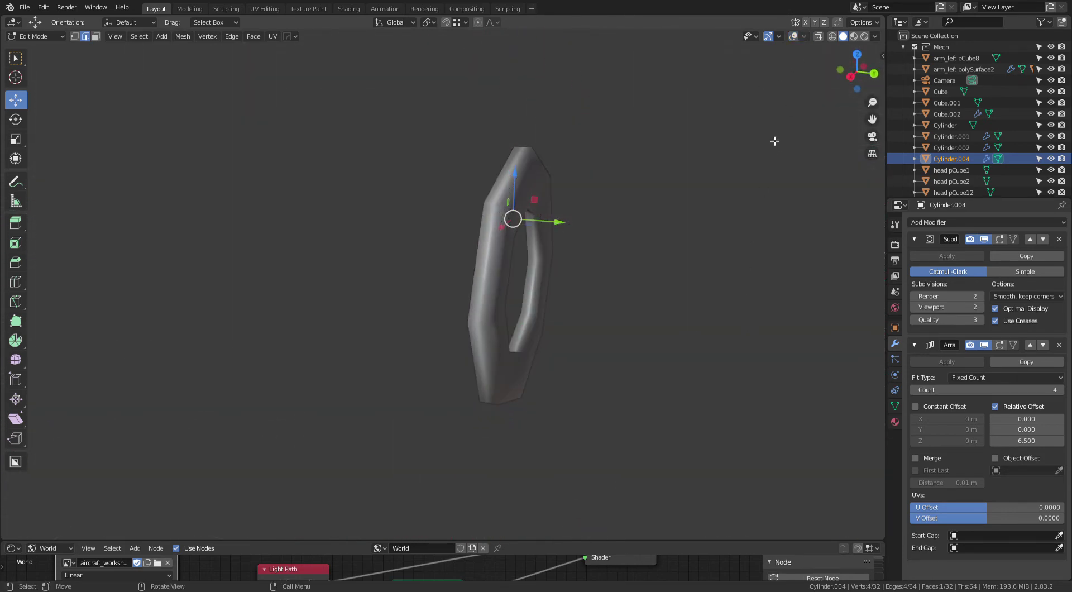
key("shift+alt+z")
left_click(804, 37)
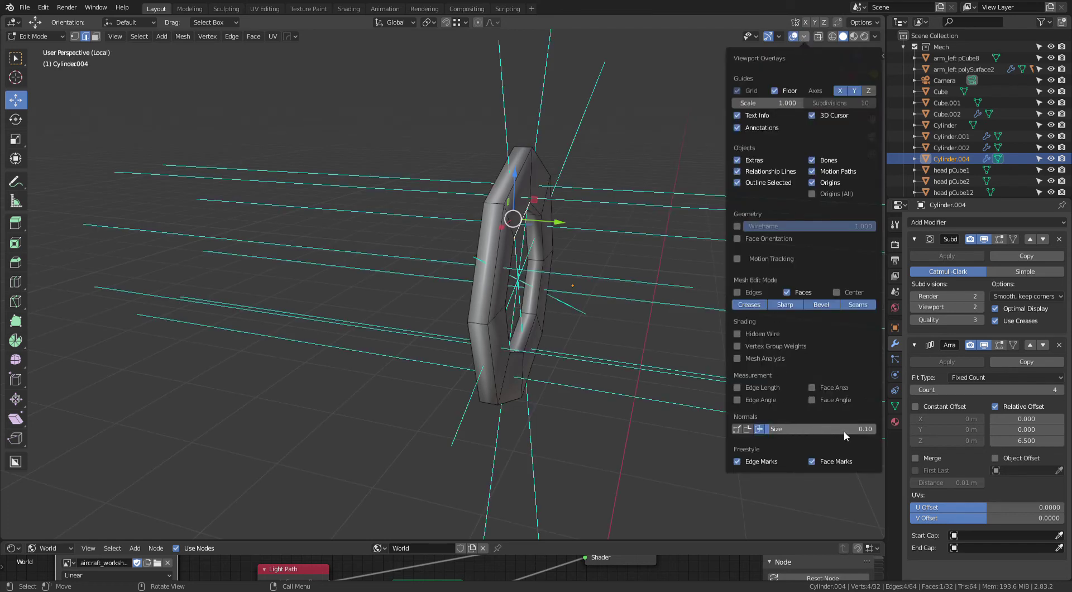
left_click(869, 431)
type("0.05")
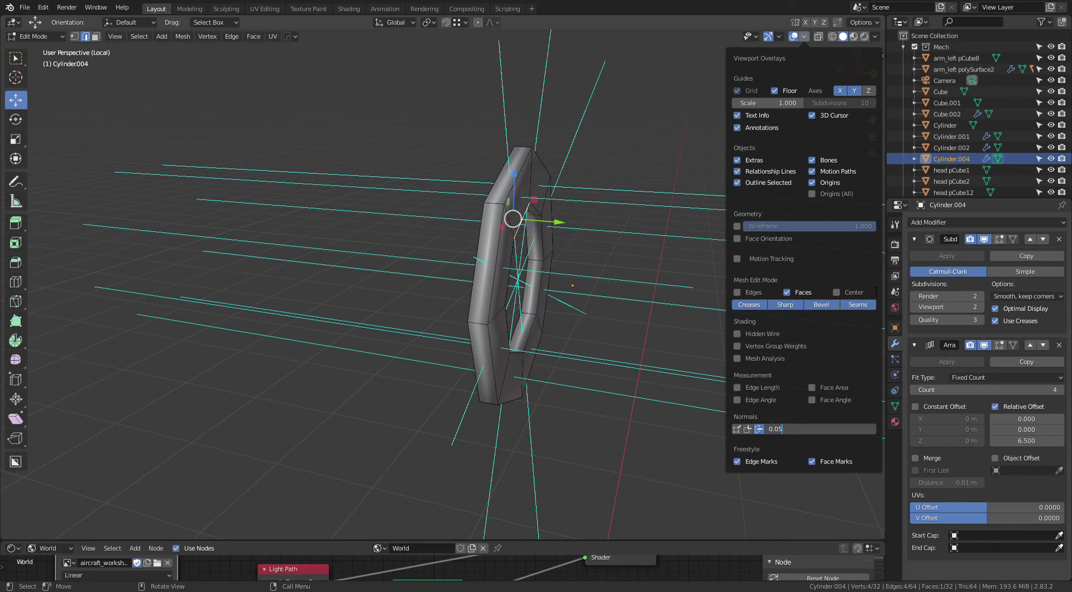
key("Return")
mouse_move(441, 401)
middle_mouse_down()
mouse_move(540, 389)
mouse_move(506, 373)
mouse_move(548, 357)
mouse_move(578, 361)
mouse_move(540, 360)
mouse_move(570, 309)
middle_mouse_up()
key("Tab")
key("Tab")
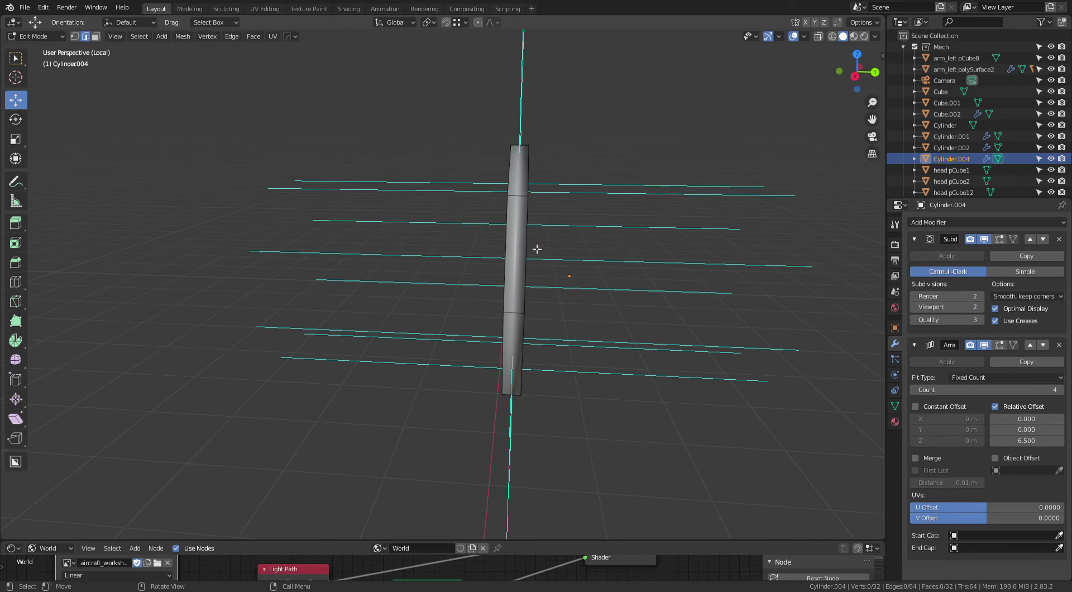
Step: Add two centred loop cuts through the ring's thickness, then hide the face normals again
key("ctrl+r")
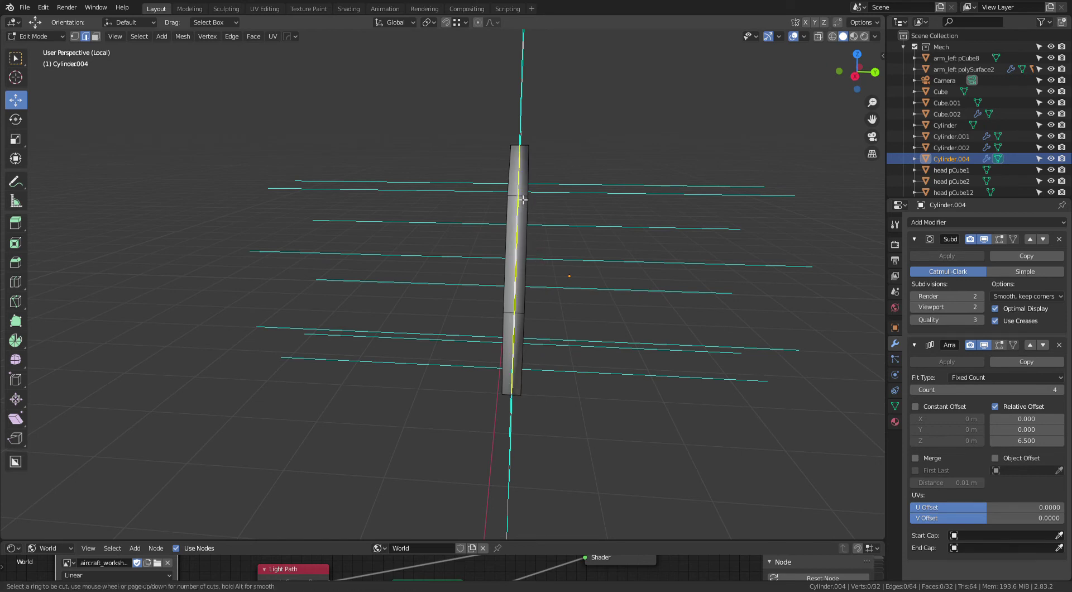
scroll(523, 199, "up", 1)
left_click(522, 198)
right_click(522, 199)
left_click(603, 153)
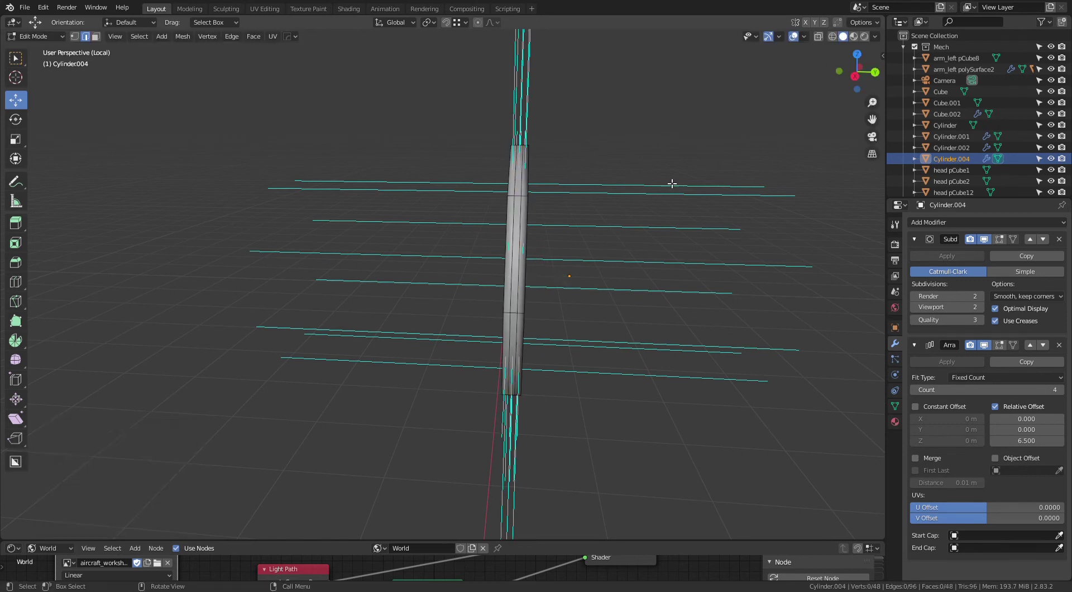
left_click(804, 36)
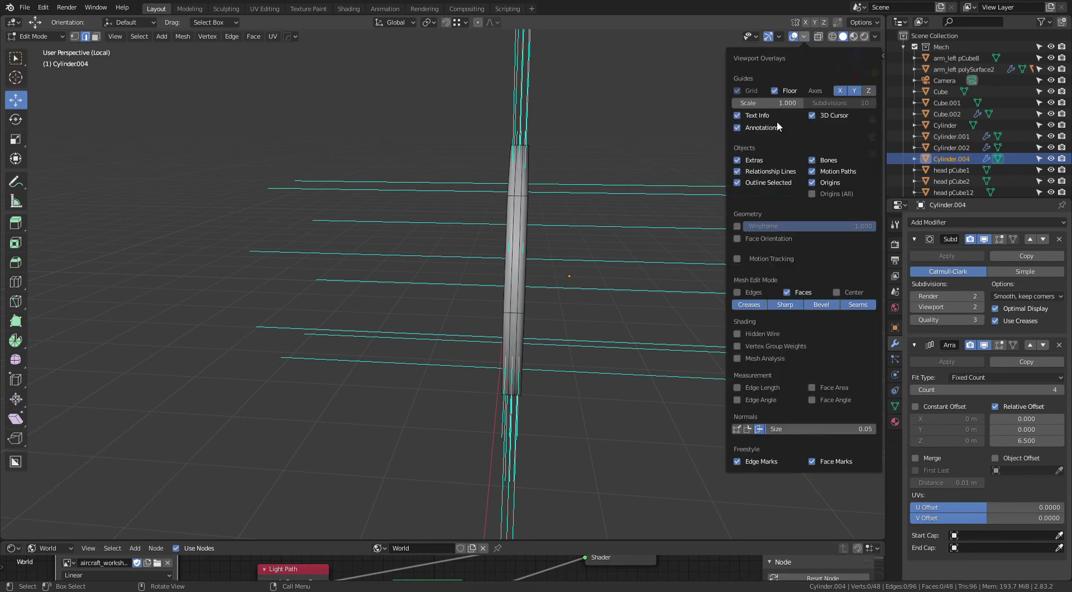
left_click(759, 429)
mouse_move(645, 386)
middle_mouse_down()
mouse_move(593, 299)
mouse_move(493, 281)
mouse_move(604, 298)
mouse_move(518, 202)
middle_mouse_up()
key("Tab")
key("Tab")
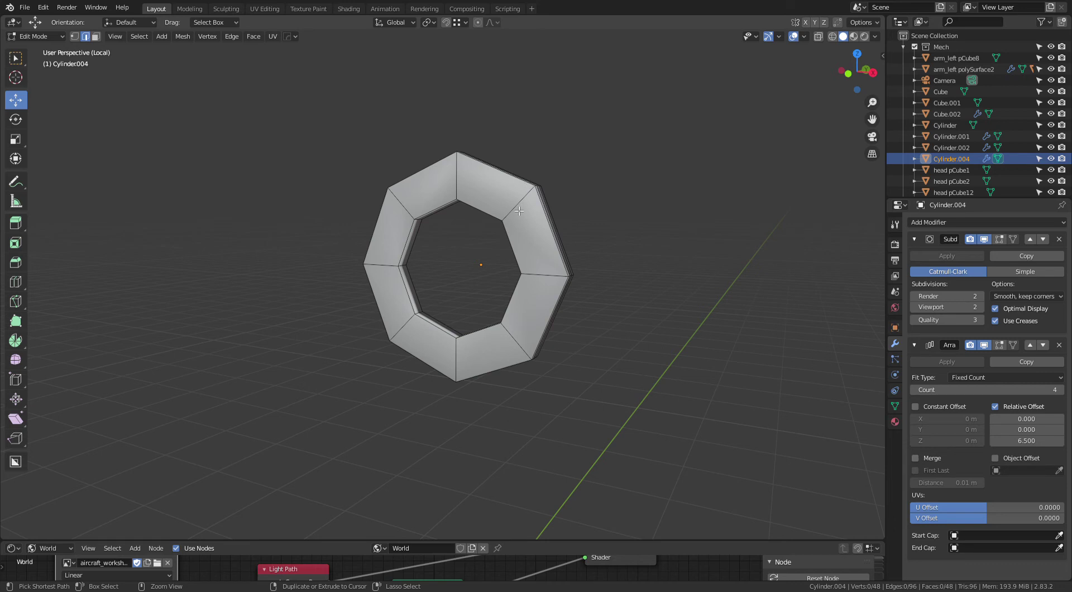
Step: Add four centred loop cuts across the ring's face
key("ctrl+r")
scroll(518, 211, "up", 1)
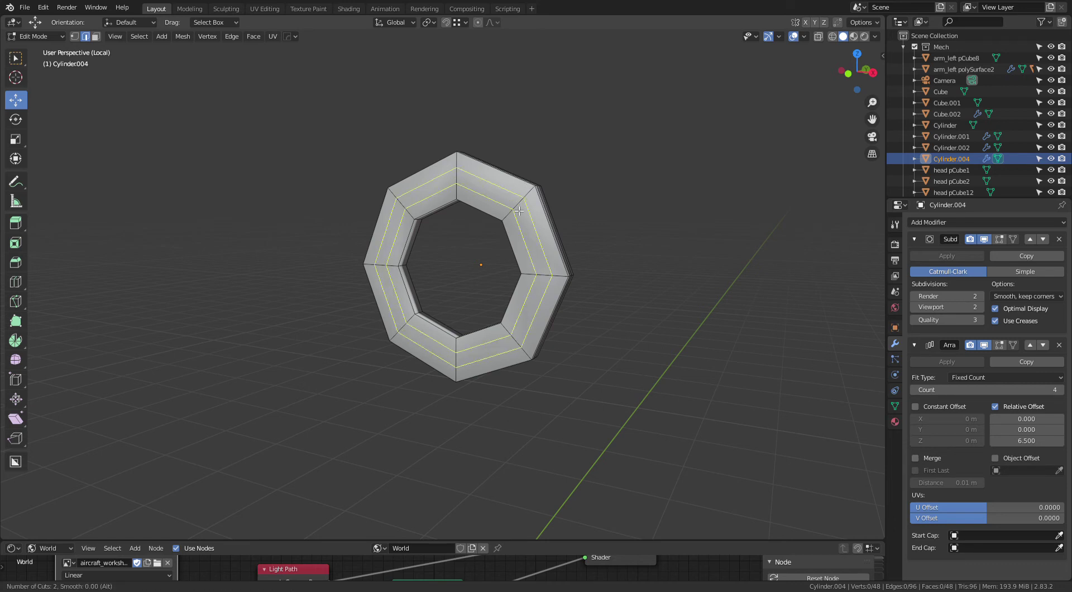
scroll(519, 211, "up", 1)
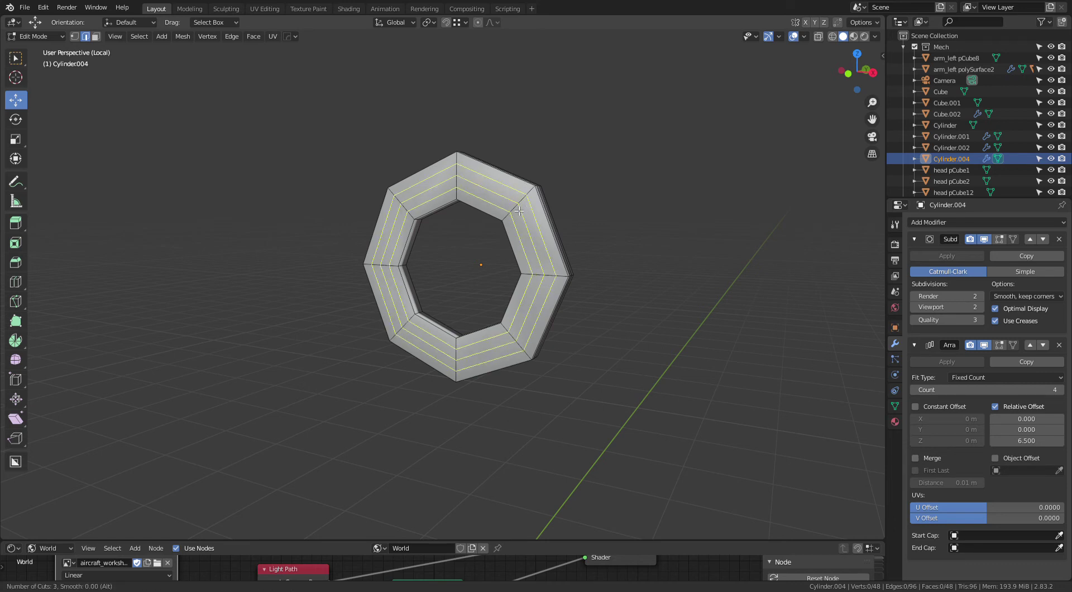
scroll(519, 210, "up", 1)
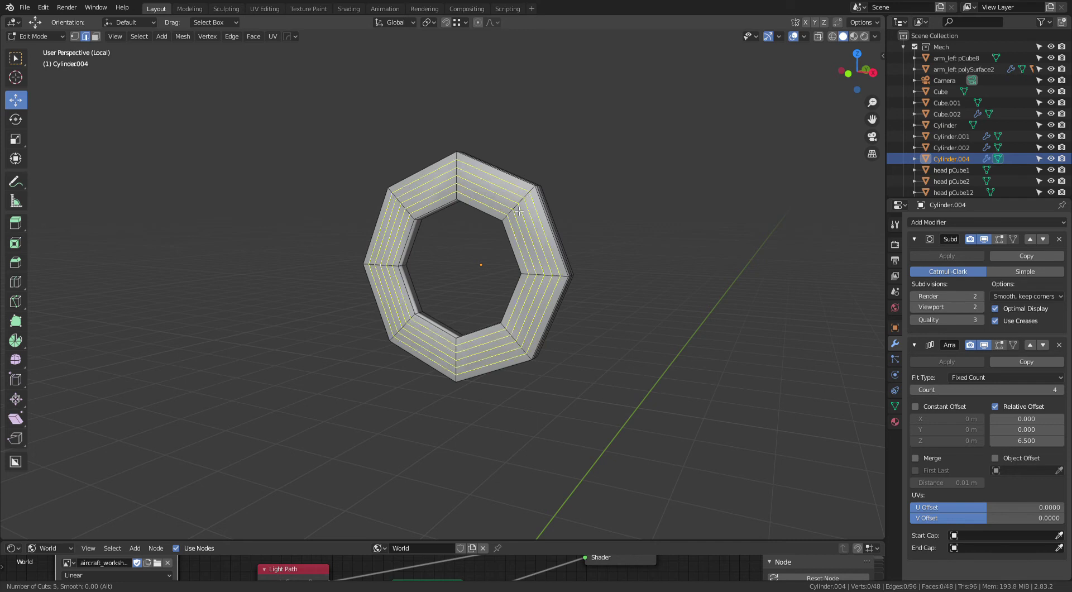
scroll(519, 210, "up", 1)
scroll(519, 211, "down", 1)
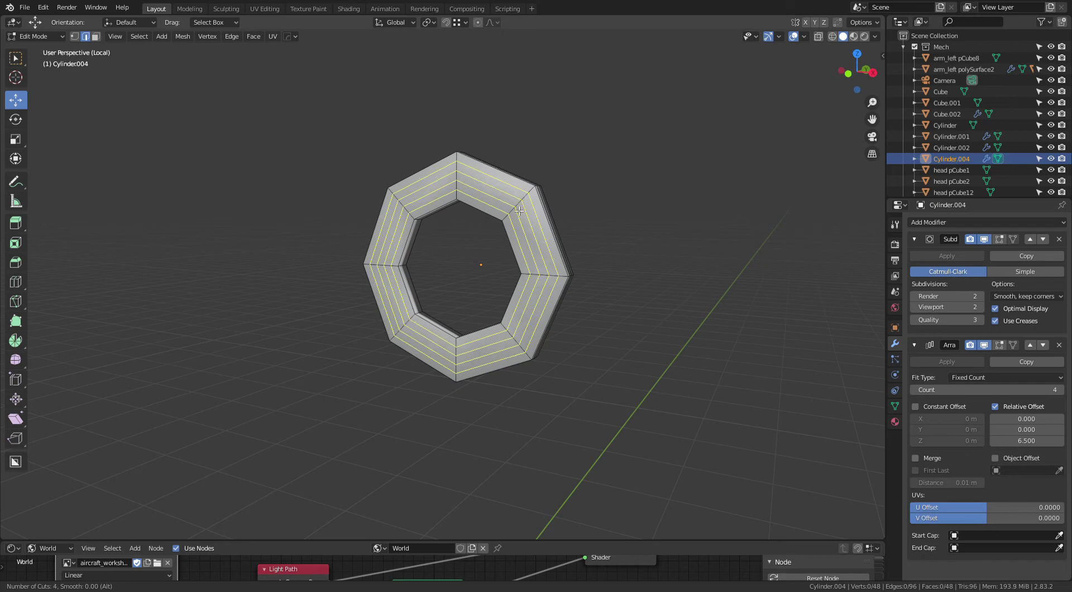
left_click(519, 210)
right_click(517, 215)
middle_click_drag(637, 184, 536, 244)
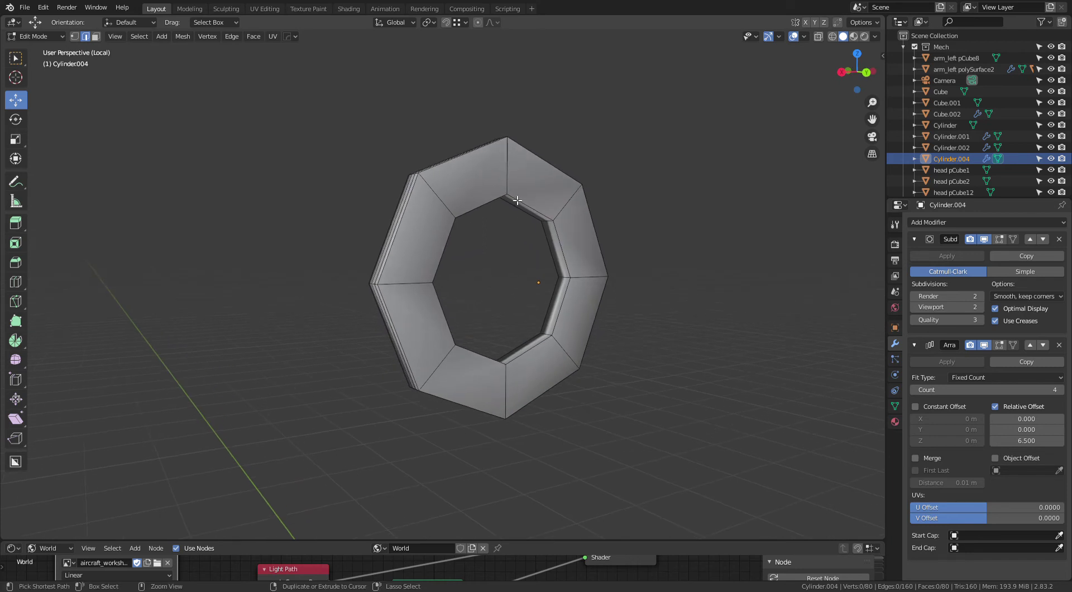
Step: Add another set of four centred loop cuts around the ring
key("ctrl+r")
scroll(510, 180, "down", 1)
scroll(510, 180, "up", 1)
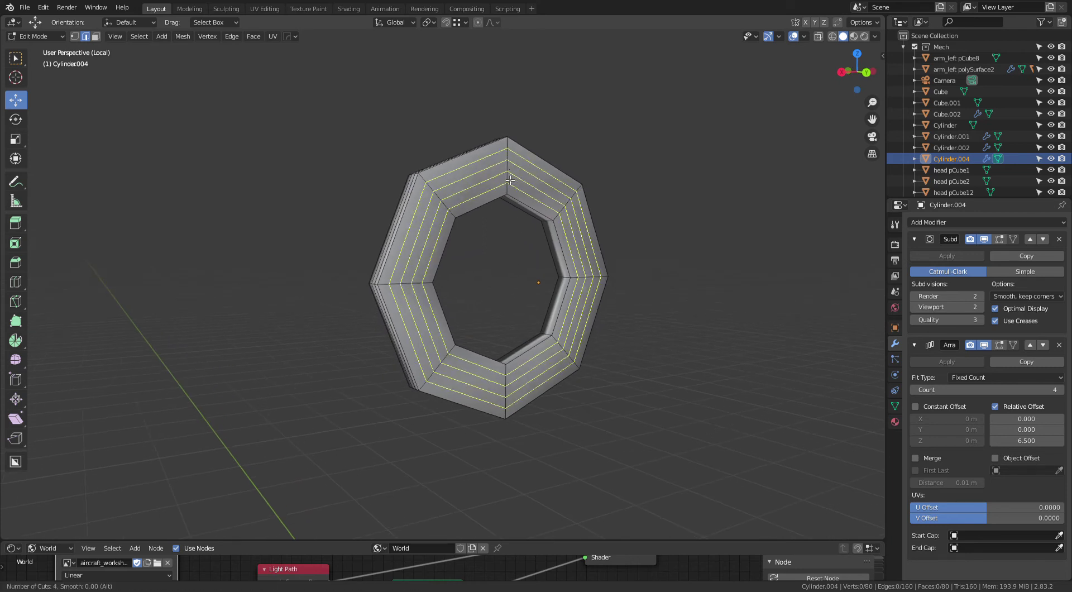
left_click(510, 180)
right_click(510, 180)
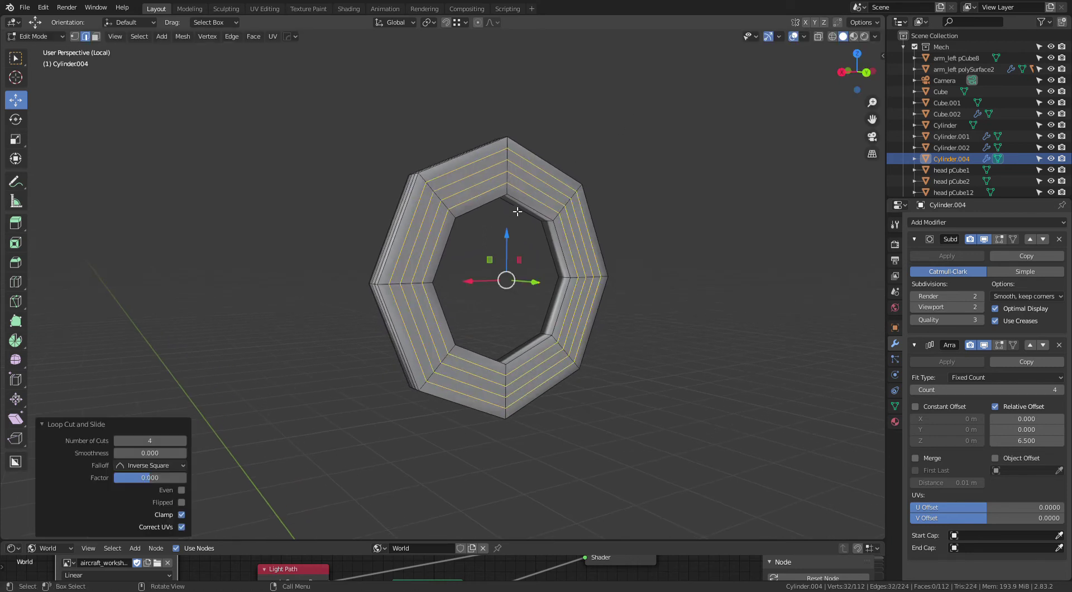
Step: Dissolve two of the new edge loops and view the four sharper arrayed rings in object mode
key("alt+a")
left_click(496, 175, "alt")
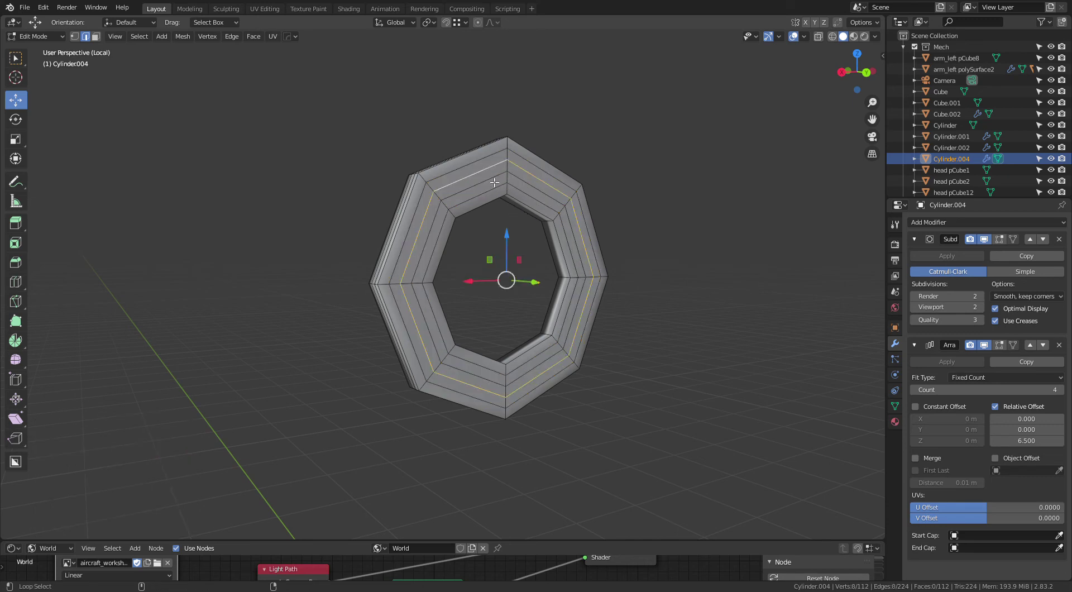
mouse_move(496, 175)
middle_mouse_down()
mouse_move(611, 220)
mouse_move(514, 183)
middle_mouse_up()
left_click(491, 197, "alt+shift")
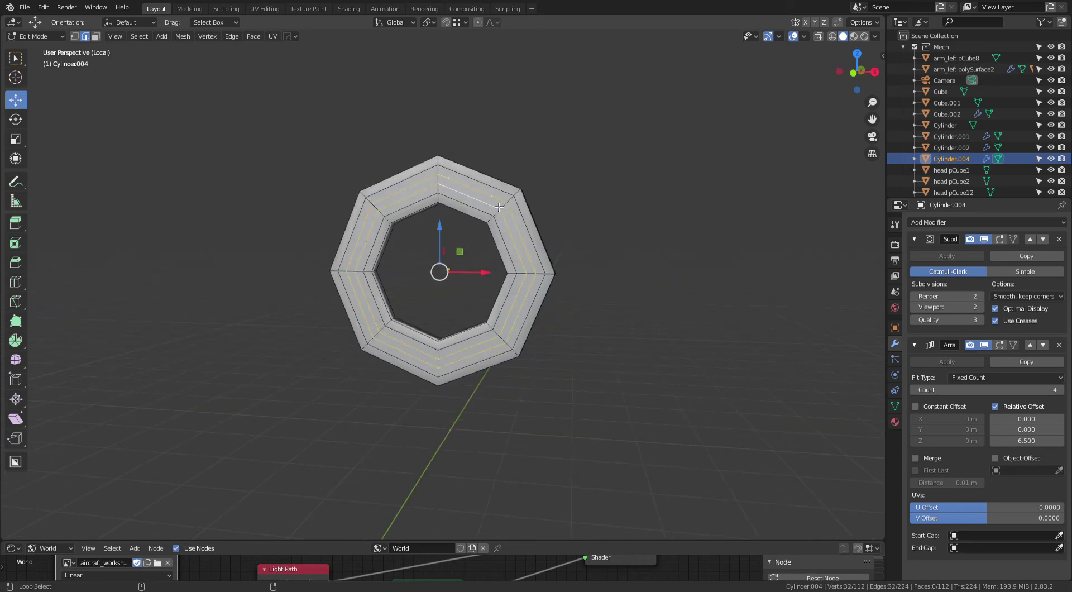
key("x")
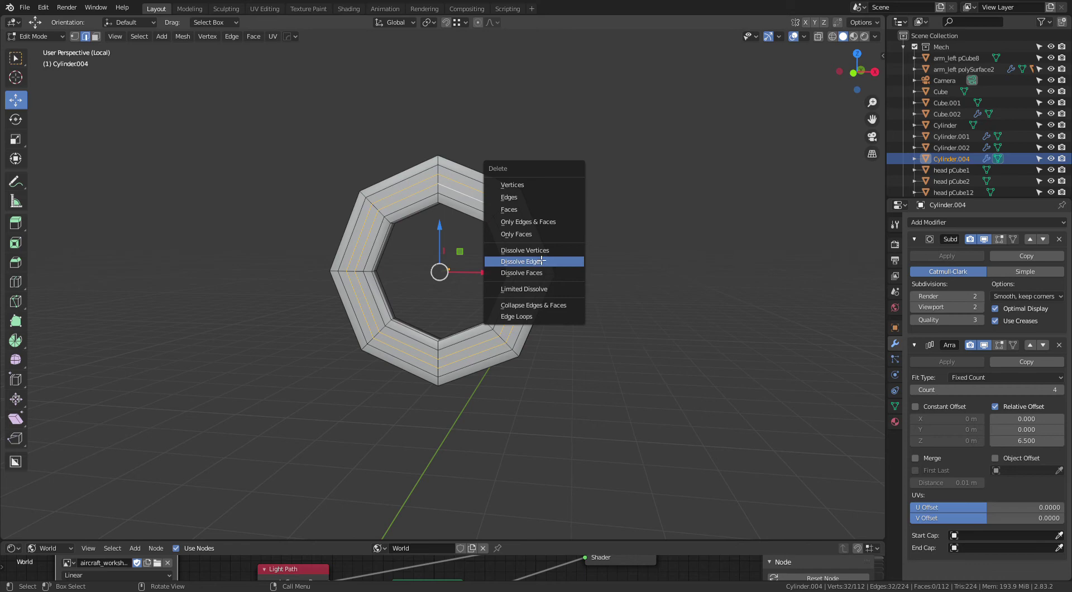
left_click(541, 260)
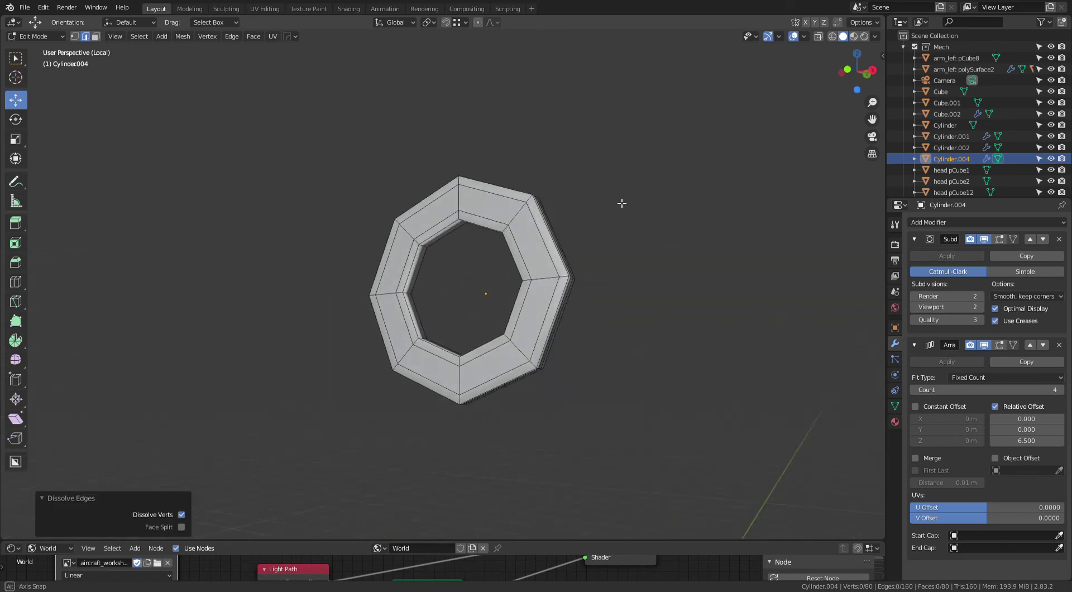
mouse_move(622, 204)
middle_mouse_down()
mouse_move(567, 282)
mouse_move(447, 239)
mouse_move(560, 217)
mouse_move(700, 234)
mouse_move(588, 222)
mouse_move(600, 239)
mouse_move(643, 215)
middle_mouse_up()
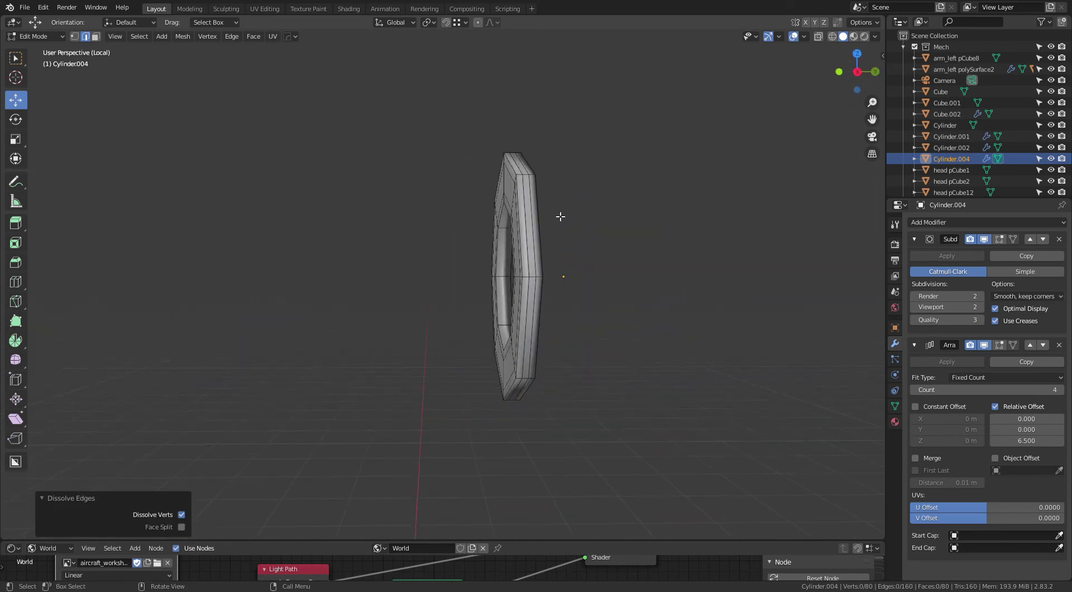
key("Tab")
key("Tab")
key("Tab")
Step: Select the Cylinder.004 ring caps, isolate them in local view, and start an Alt+X mirror
key("KP_Divide")
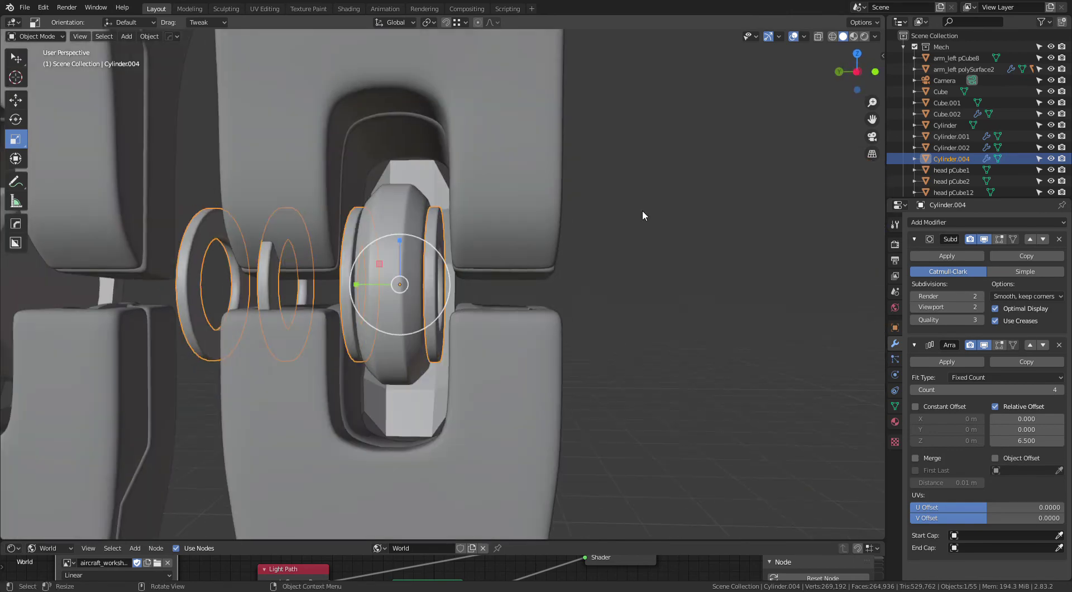
mouse_move(550, 309)
middle_mouse_down()
mouse_move(565, 310)
mouse_move(539, 304)
mouse_move(577, 293)
mouse_move(471, 350)
mouse_move(613, 297)
mouse_move(635, 304)
mouse_move(574, 300)
middle_mouse_up()
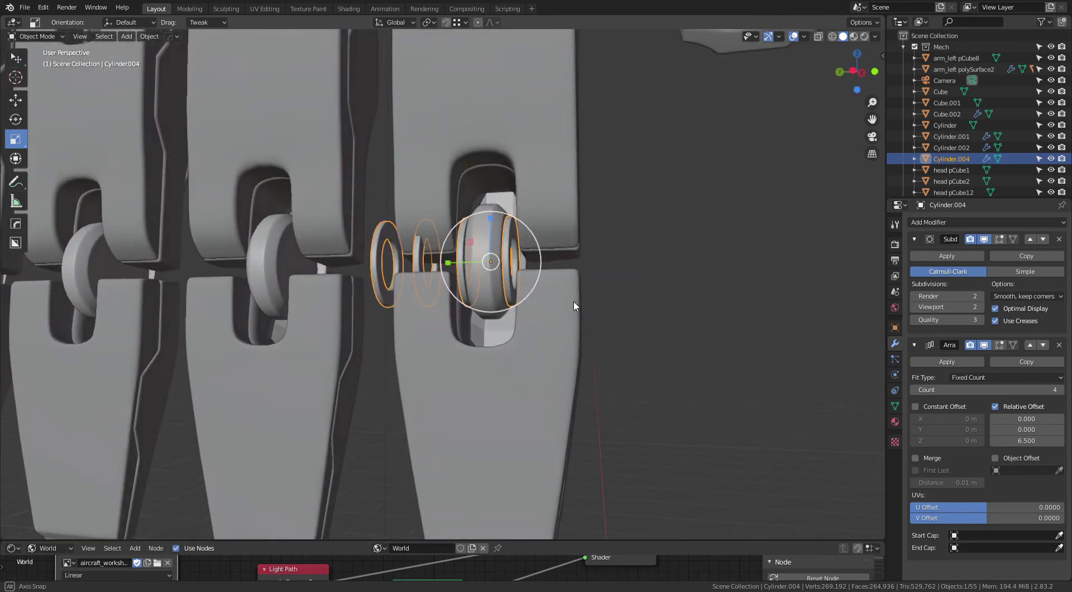
left_click(650, 302)
mouse_move(651, 302)
middle_mouse_down()
mouse_move(675, 295)
mouse_move(642, 293)
mouse_move(659, 306)
mouse_move(548, 276)
middle_mouse_up()
scroll(558, 285, "up", 2)
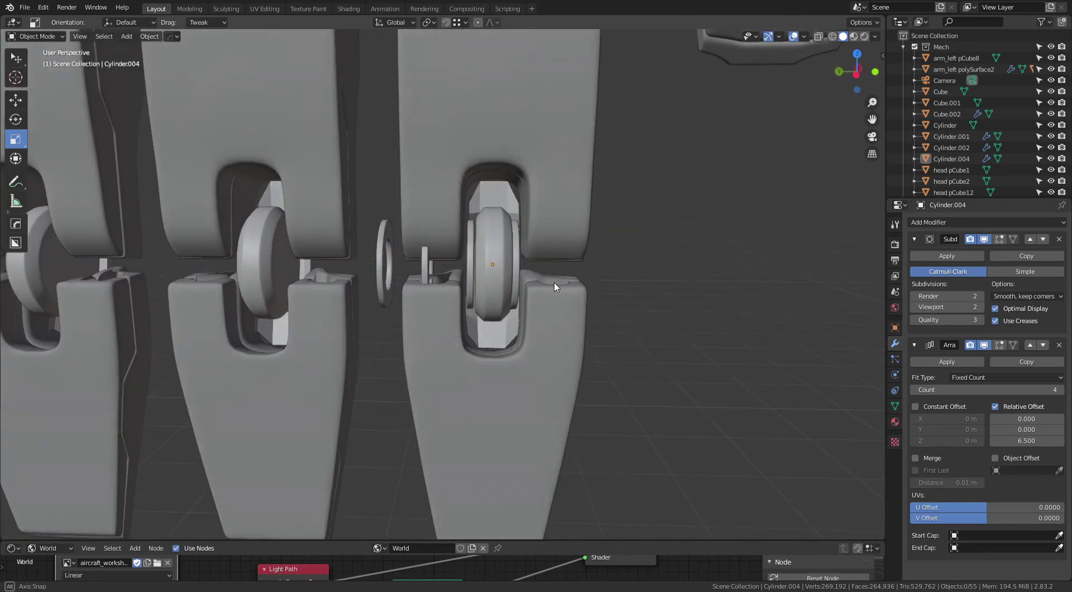
scroll(602, 230, "up", 2)
mouse_move(602, 230)
middle_mouse_down()
mouse_move(650, 212)
mouse_move(613, 215)
mouse_move(625, 239)
mouse_move(621, 225)
mouse_move(631, 224)
middle_mouse_up()
scroll(525, 283, "down", 3)
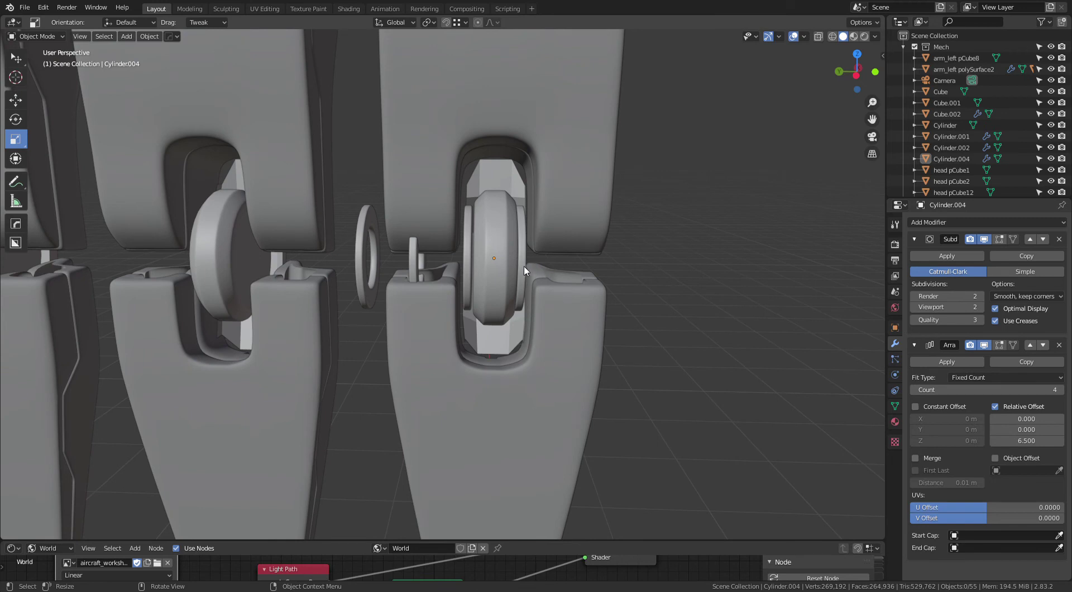
left_click(524, 266)
key("KP_Divide")
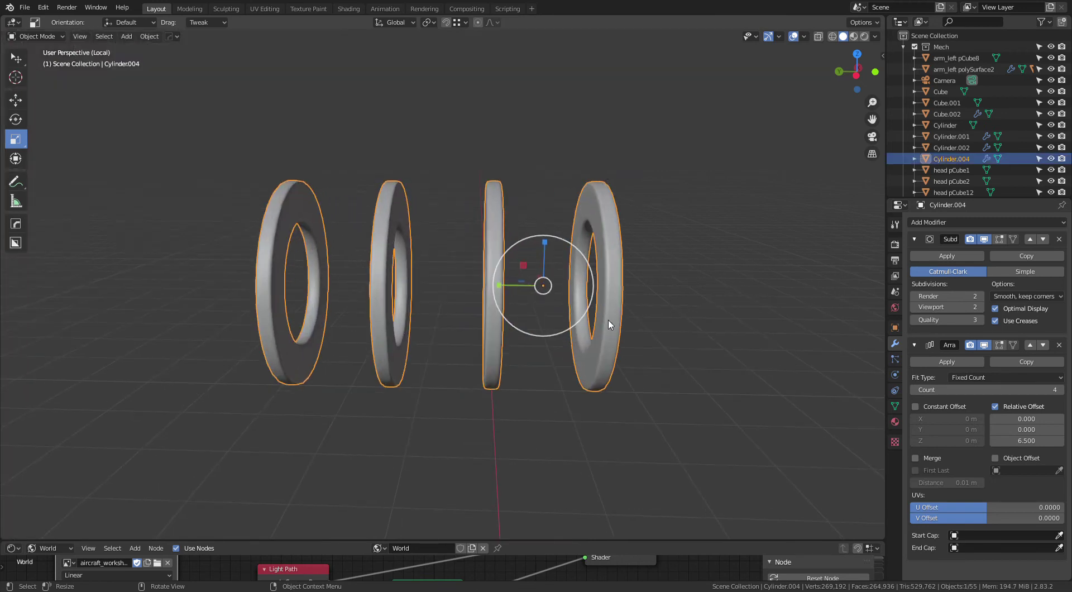
scroll(625, 291, "down", 2)
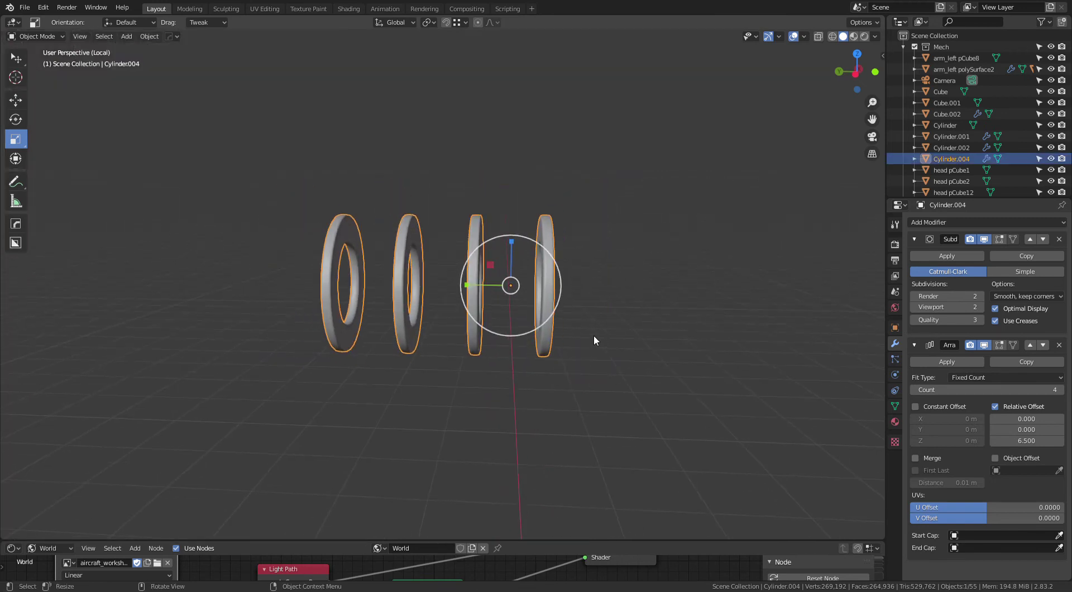
key("alt+x")
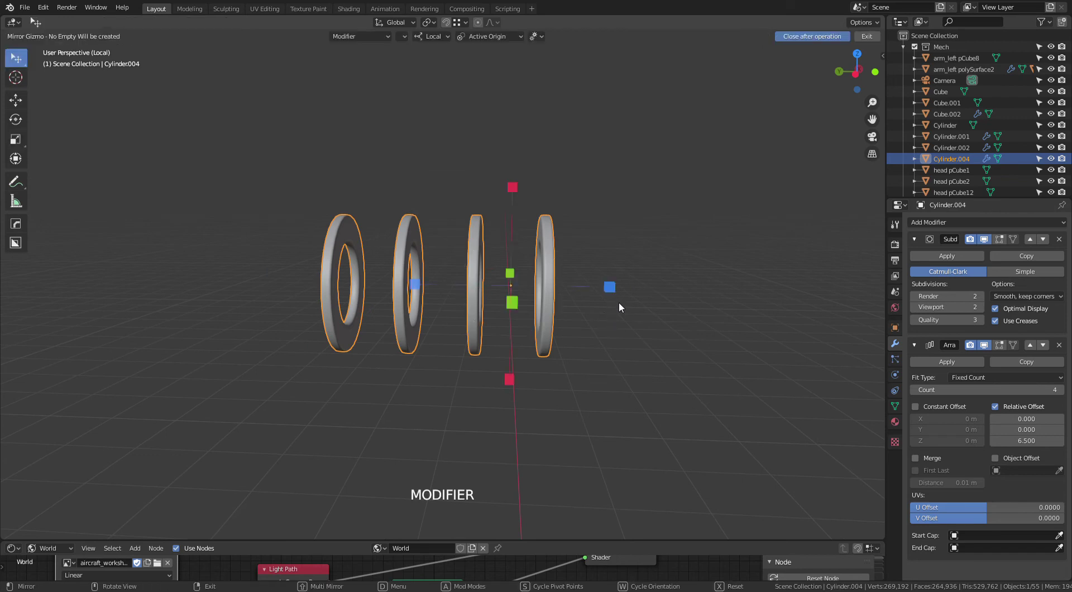
Step: Mirror the ring caps along Z, apply the Mirror modifier, and return to the full mech view
left_click(610, 287)
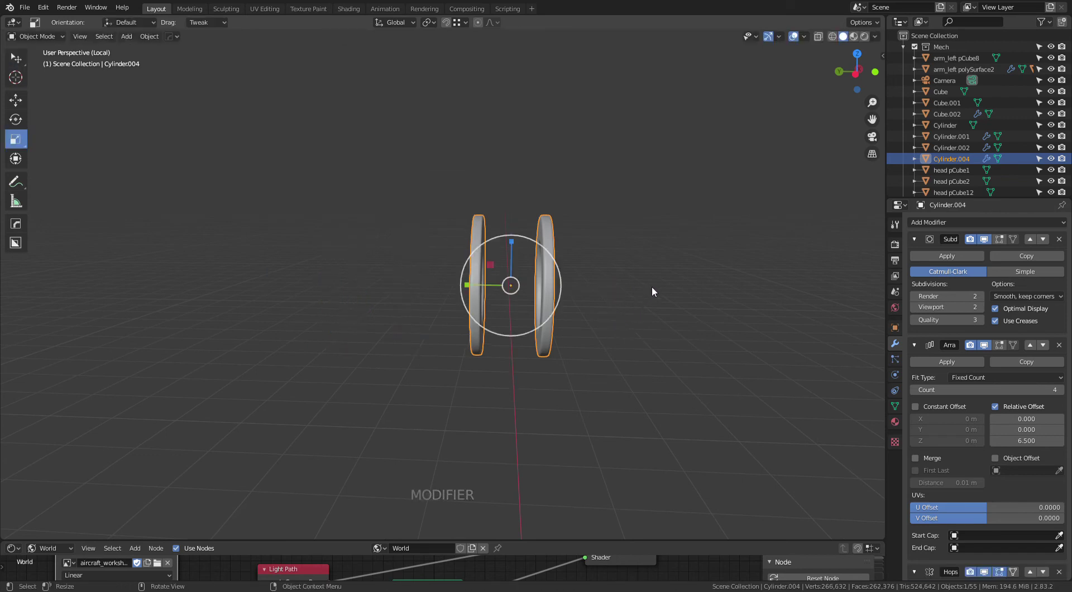
mouse_move(652, 286)
middle_mouse_down()
mouse_move(614, 338)
mouse_move(695, 210)
middle_mouse_up()
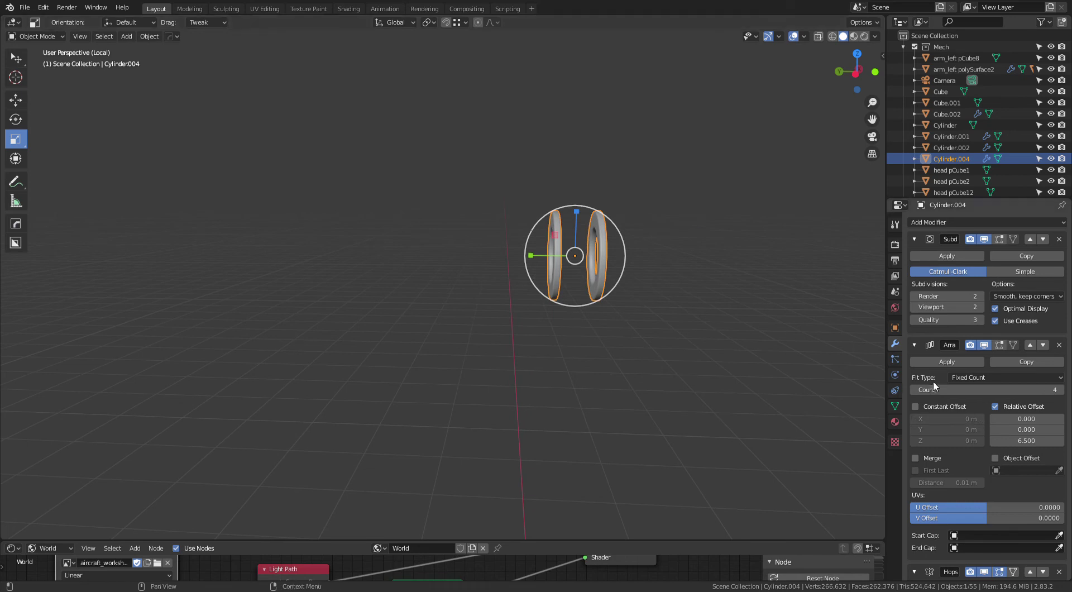
left_click(915, 345)
left_click(916, 240)
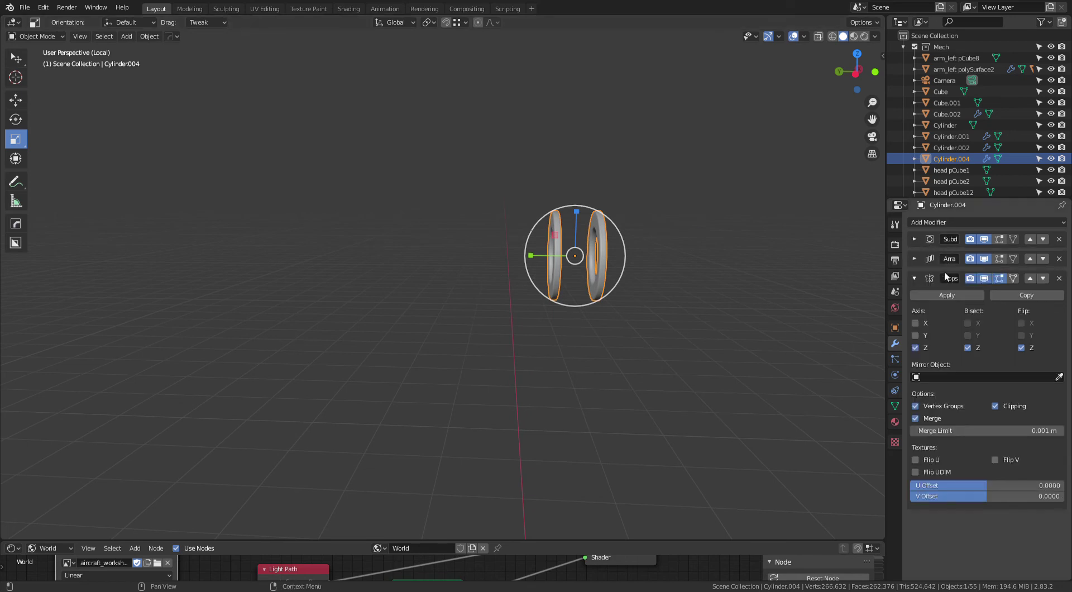
left_click(947, 296)
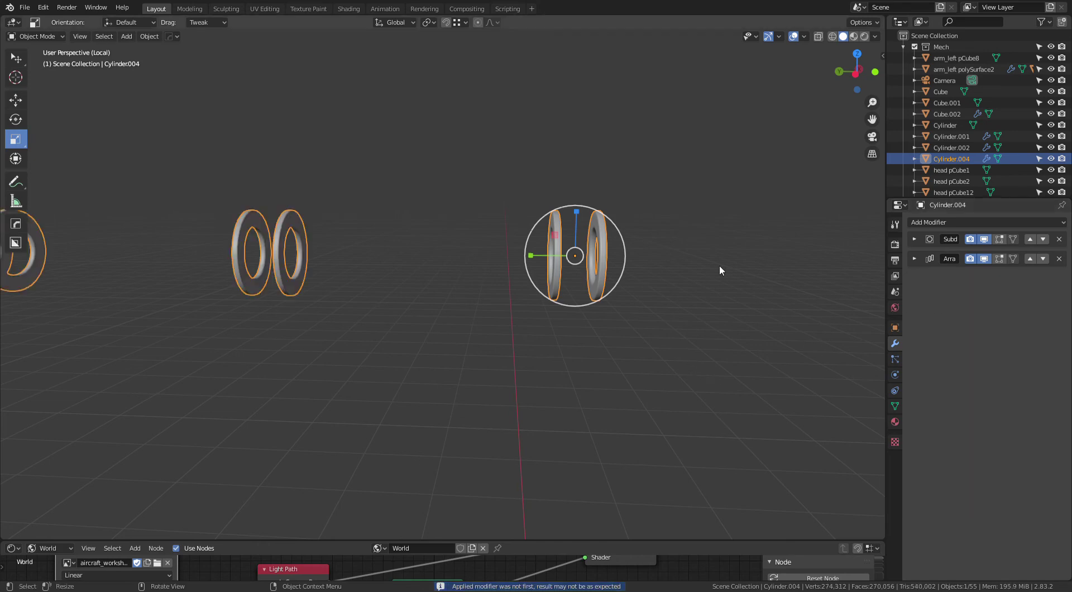
key("KP_Divide")
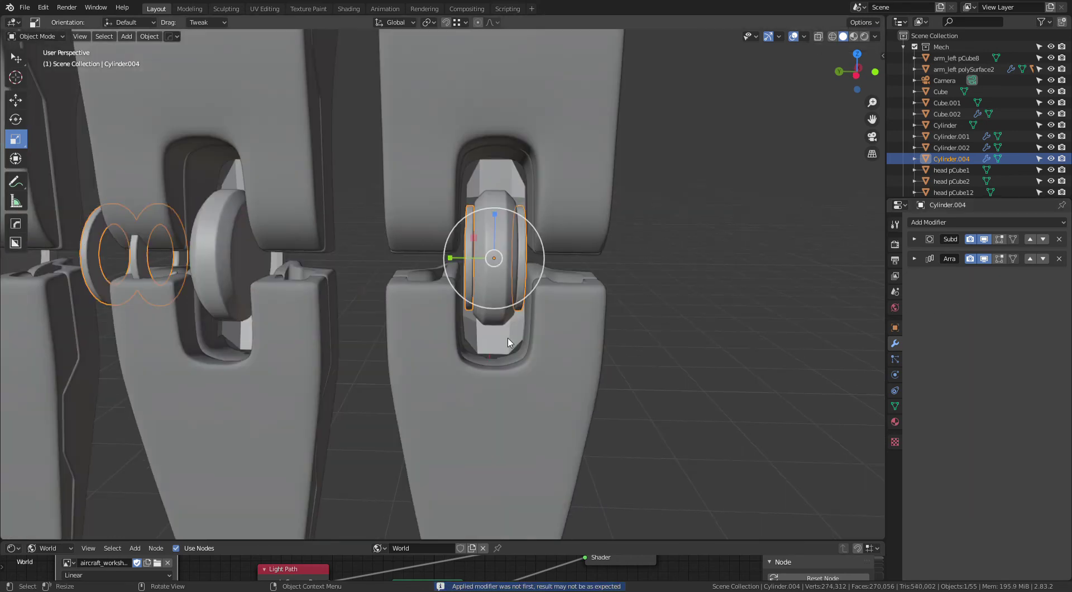
left_click(655, 296)
mouse_move(486, 370)
middle_mouse_down()
mouse_move(661, 317)
mouse_move(582, 361)
mouse_move(551, 328)
mouse_move(579, 311)
mouse_move(602, 331)
mouse_move(529, 337)
mouse_move(516, 348)
mouse_move(719, 330)
mouse_move(664, 337)
mouse_move(642, 368)
middle_mouse_up()
Step: Change the Array modifier's relative Z offset from 6.5 to 4 on Cylinder.004
scroll(551, 328, "down", 2)
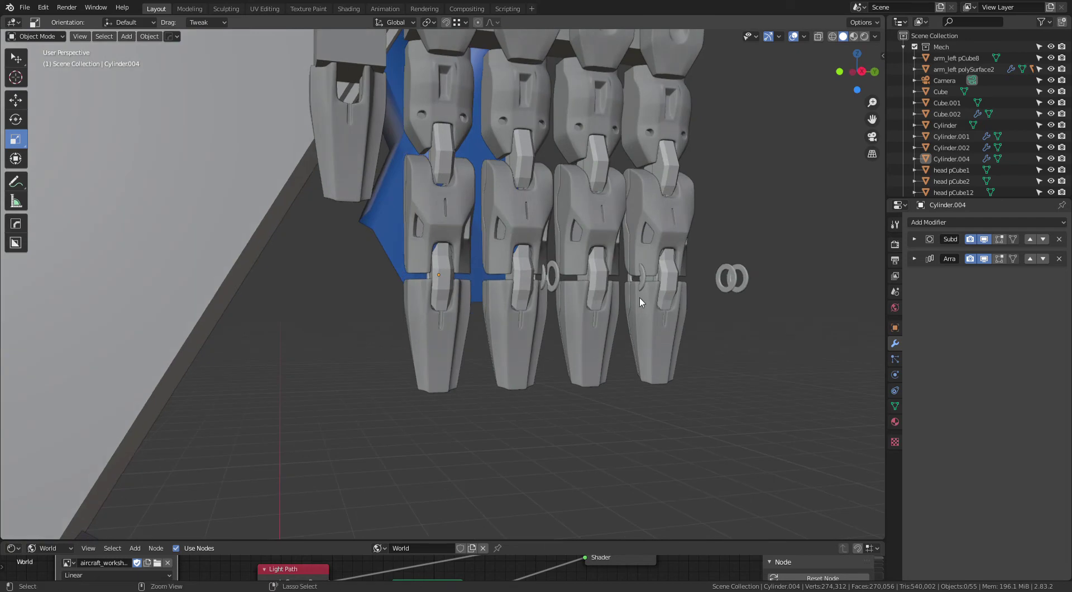
scroll(614, 358, "up", 3)
scroll(614, 291, "up", 3)
mouse_move(592, 285)
middle_mouse_down()
mouse_move(568, 290)
mouse_move(624, 293)
mouse_move(599, 354)
mouse_move(634, 355)
mouse_move(654, 285)
mouse_move(645, 271)
mouse_move(610, 343)
mouse_move(567, 375)
mouse_move(735, 321)
mouse_move(771, 326)
mouse_move(570, 309)
mouse_move(706, 302)
mouse_move(721, 282)
middle_mouse_up()
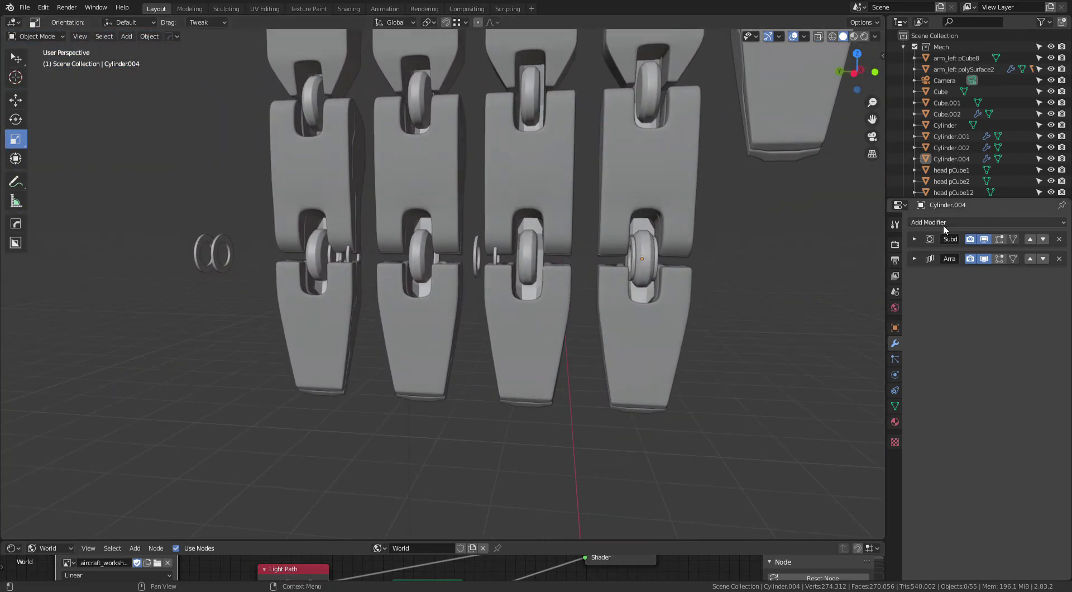
left_click(920, 260)
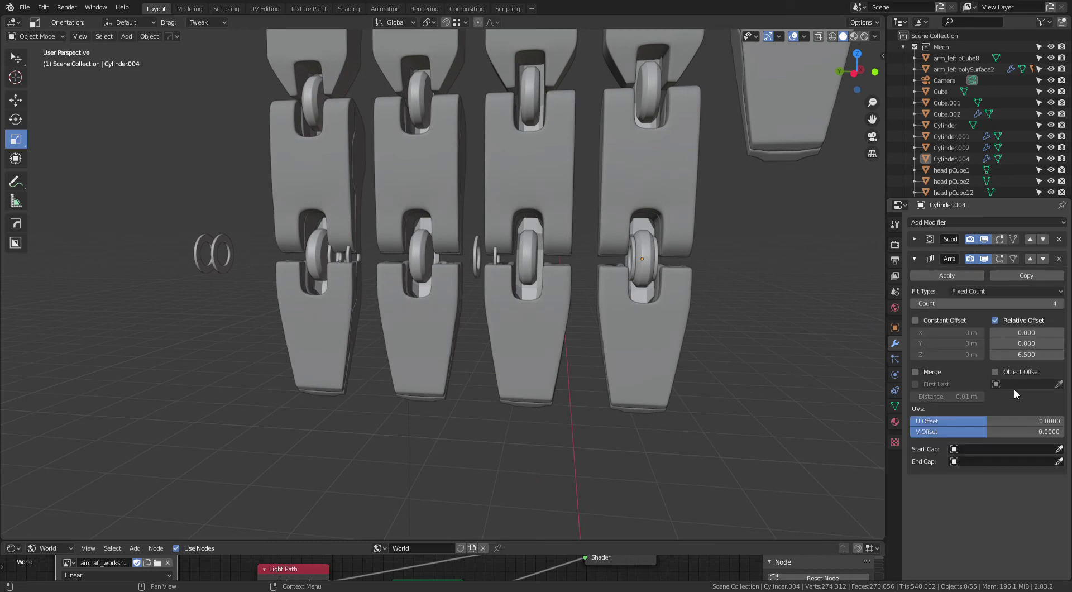
left_click(1027, 354)
type("4")
key("Return")
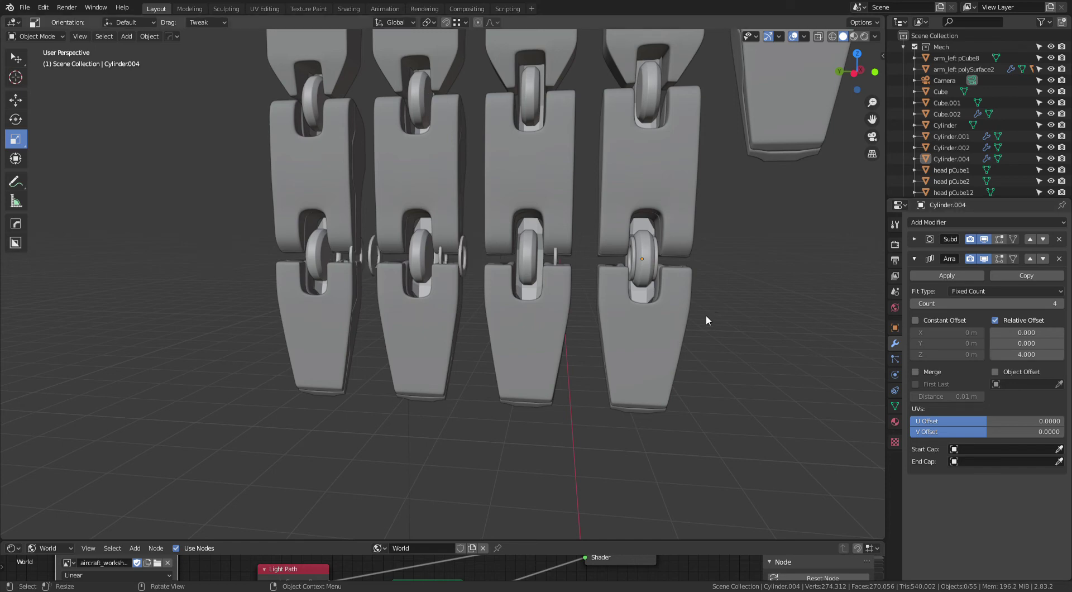
middle_click_drag(698, 306, 712, 300)
key("grave")
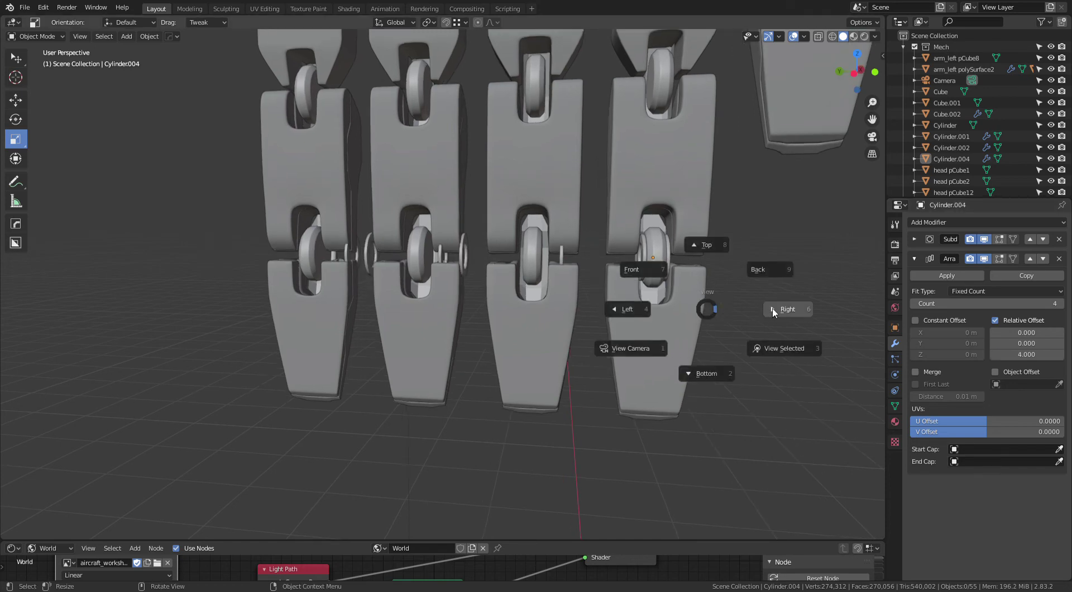
Step: Switch to the right, then the left orthographic side view, and centre the chain links
left_click(773, 313)
scroll(722, 298, "up", 2)
scroll(678, 312, "up", 2)
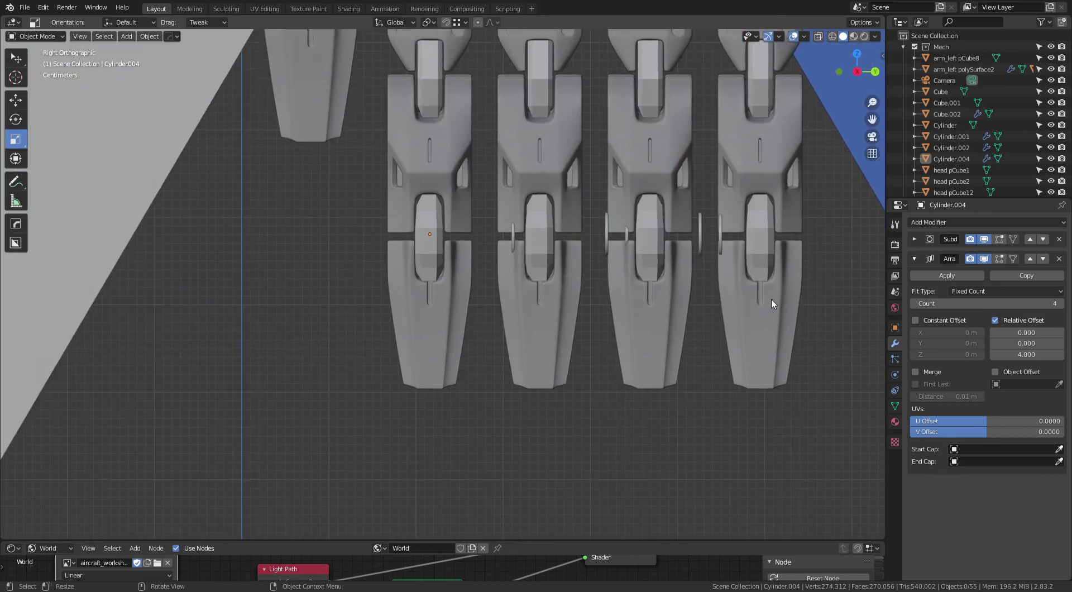
key("grave")
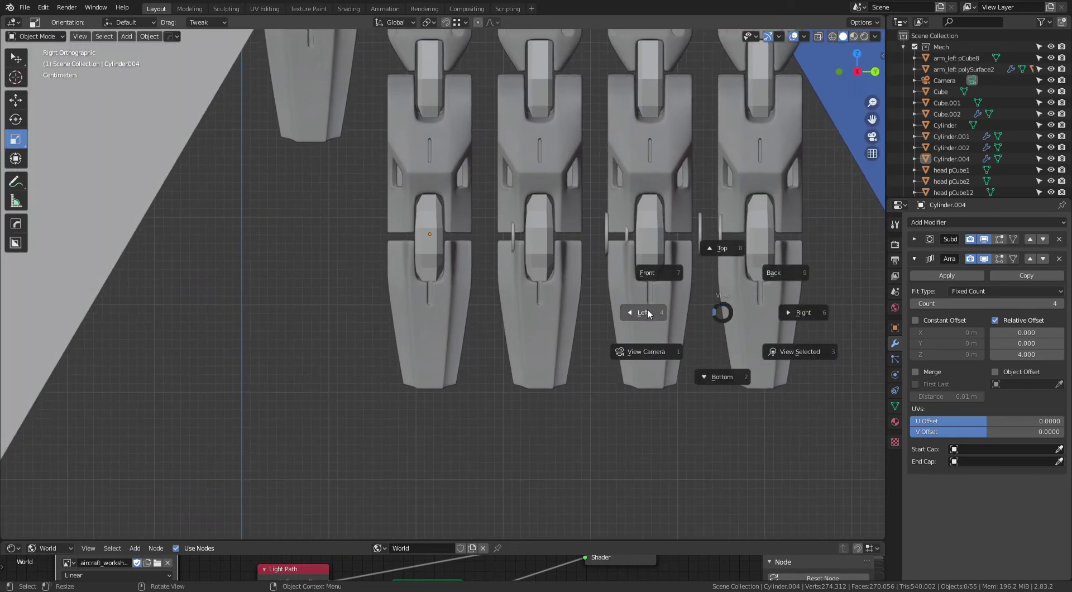
left_click(638, 312)
scroll(679, 312, "down", 1)
scroll(722, 263, "up", 2)
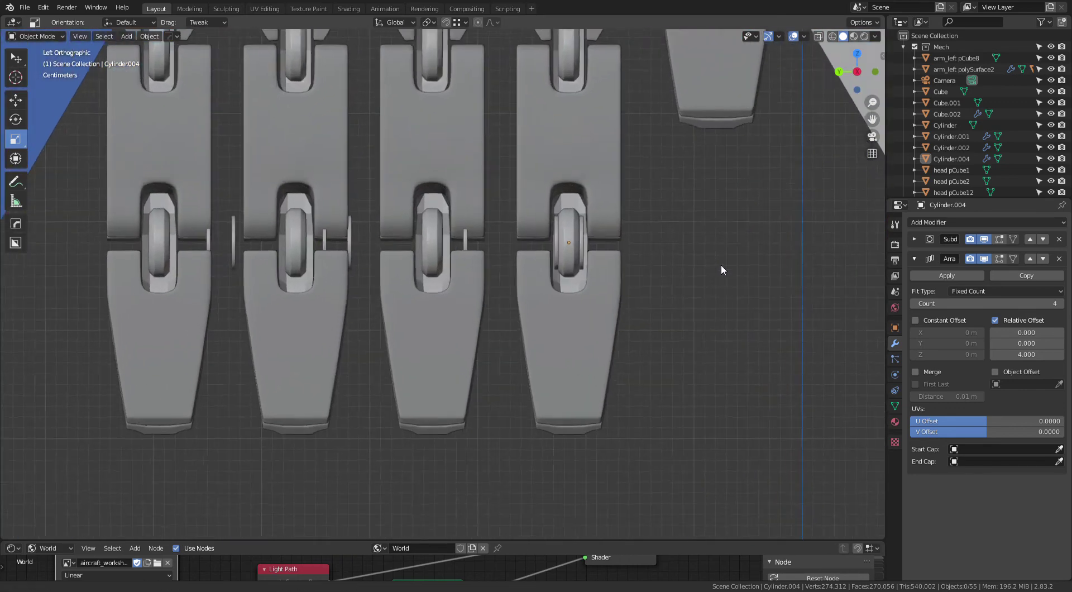
middle_click_drag(679, 260, 808, 264, "shift")
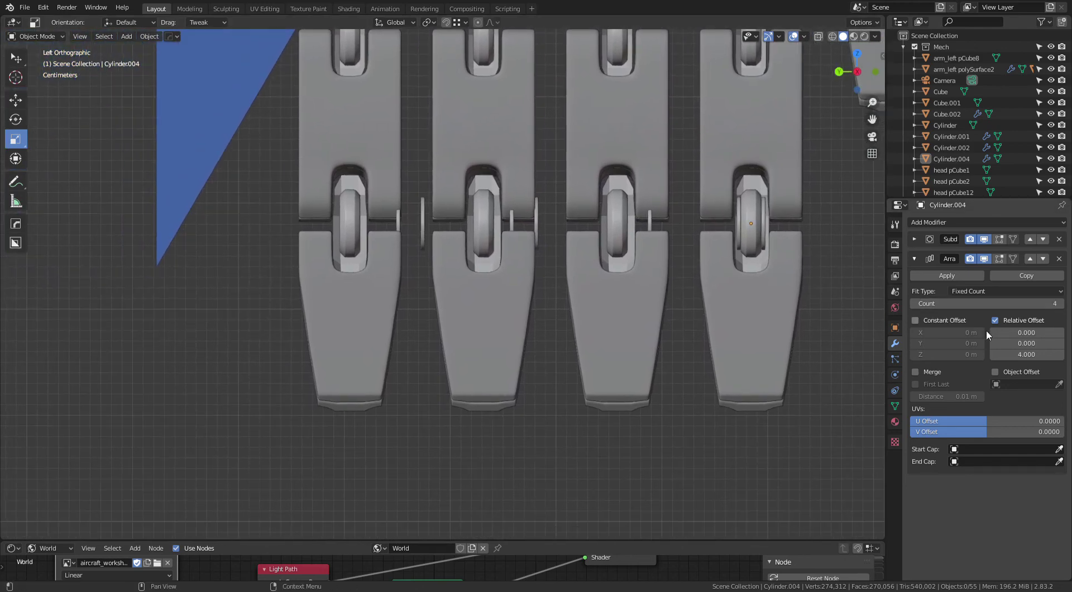
Step: Set the Array relative Z offset to 5 and check cap alignment in X-ray
left_click(1034, 358)
type("5")
key("Return")
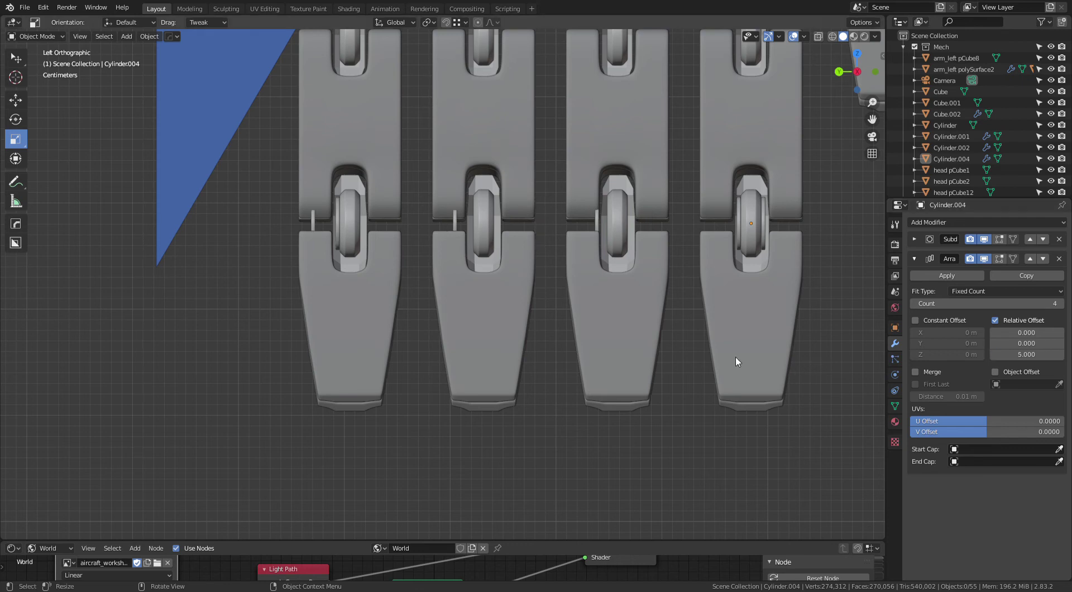
scroll(752, 324, "down", 1)
mouse_move(672, 347)
middle_mouse_down("shift")
mouse_move(752, 324)
mouse_move(733, 332)
middle_mouse_up("shift")
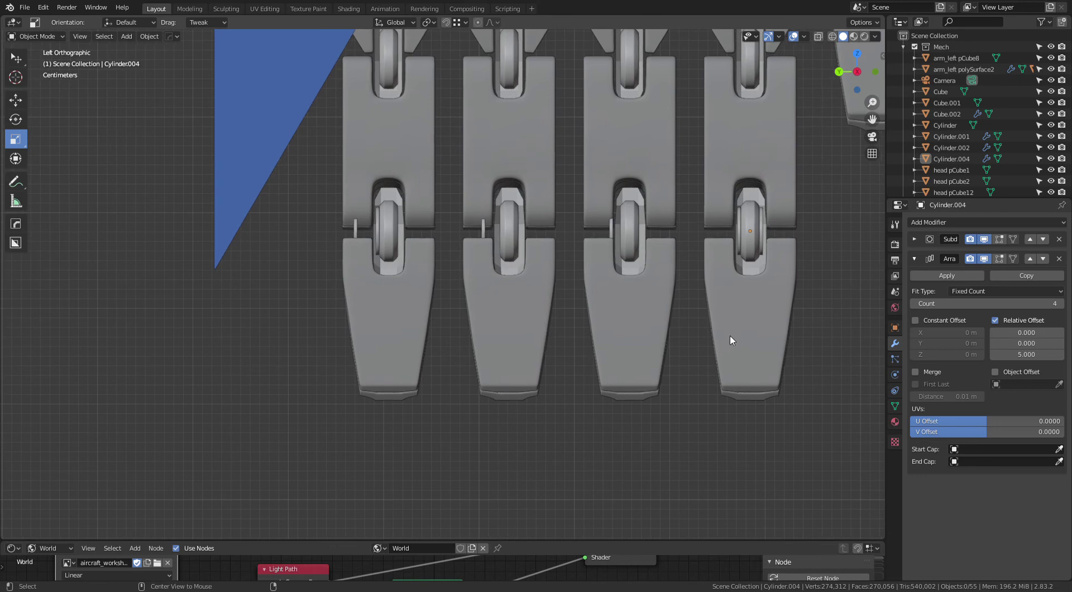
key("alt+z")
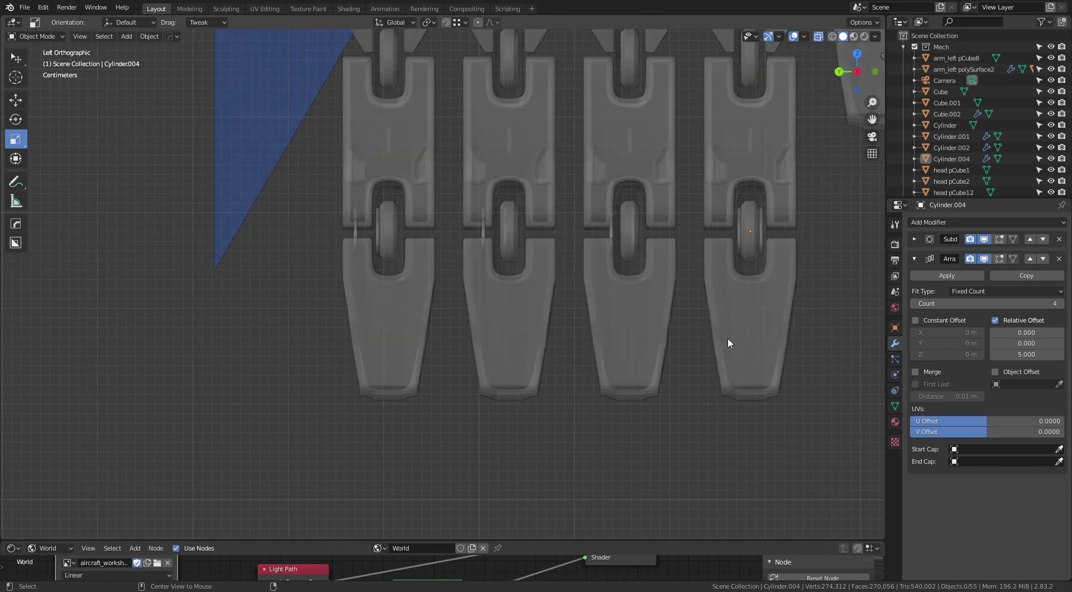
key("alt+z")
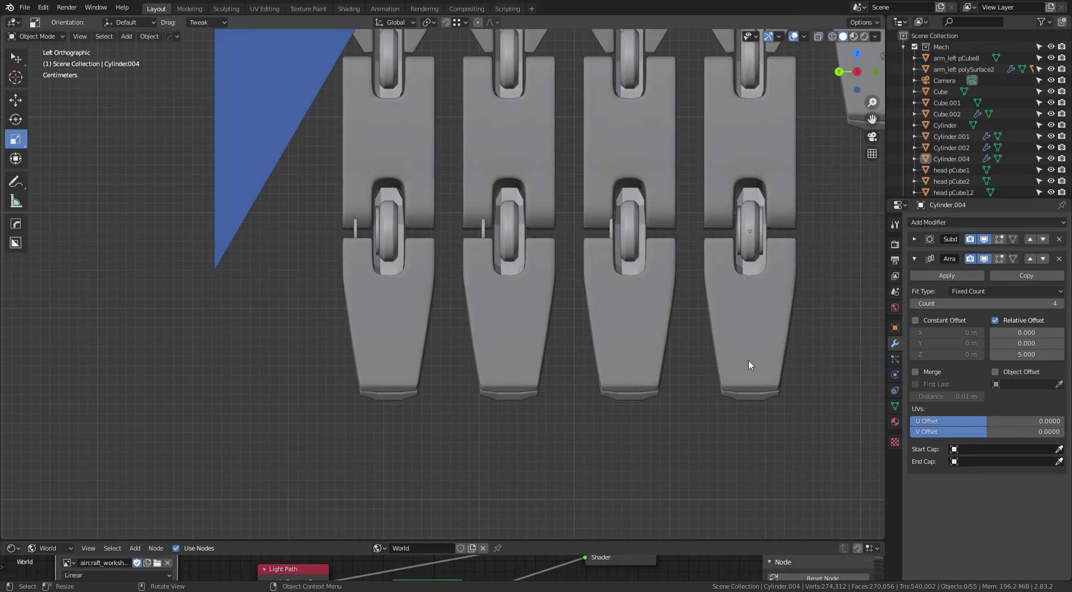
Step: Try Array Z offsets of 4 and then 4.5 against the joints
middle_click_drag(762, 357, 744, 362, "shift")
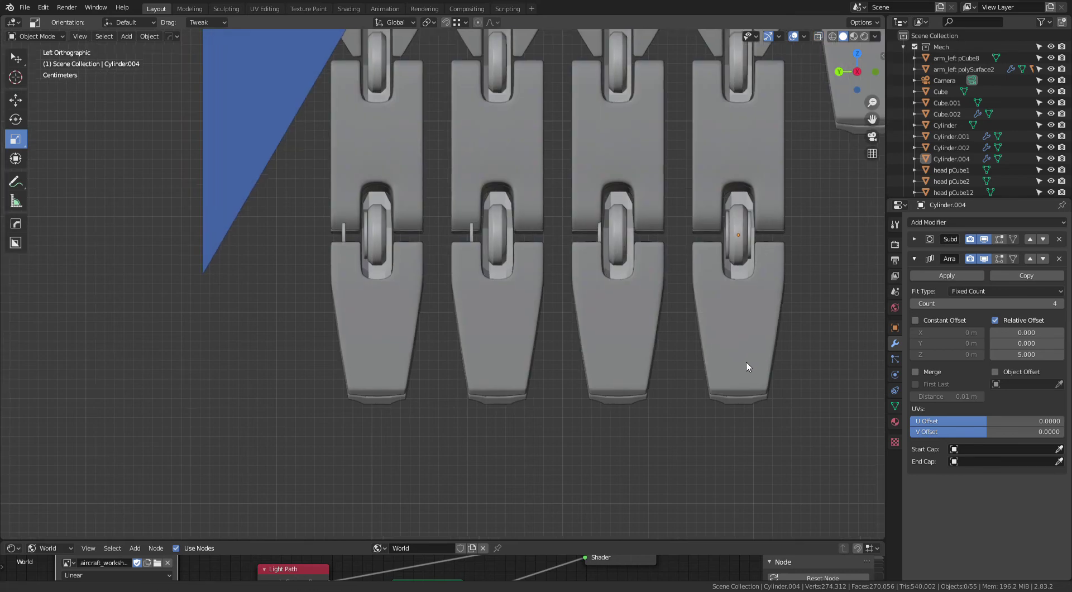
left_click(1005, 354)
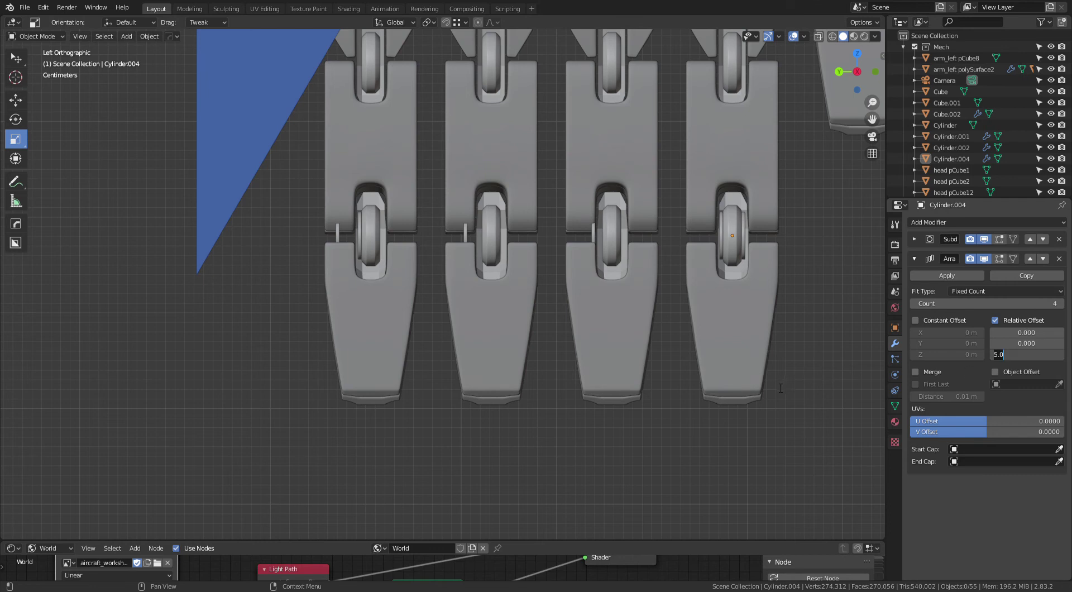
key("BackSpace")
key("BackSpace")
key("BackSpace")
type("4")
key("Return")
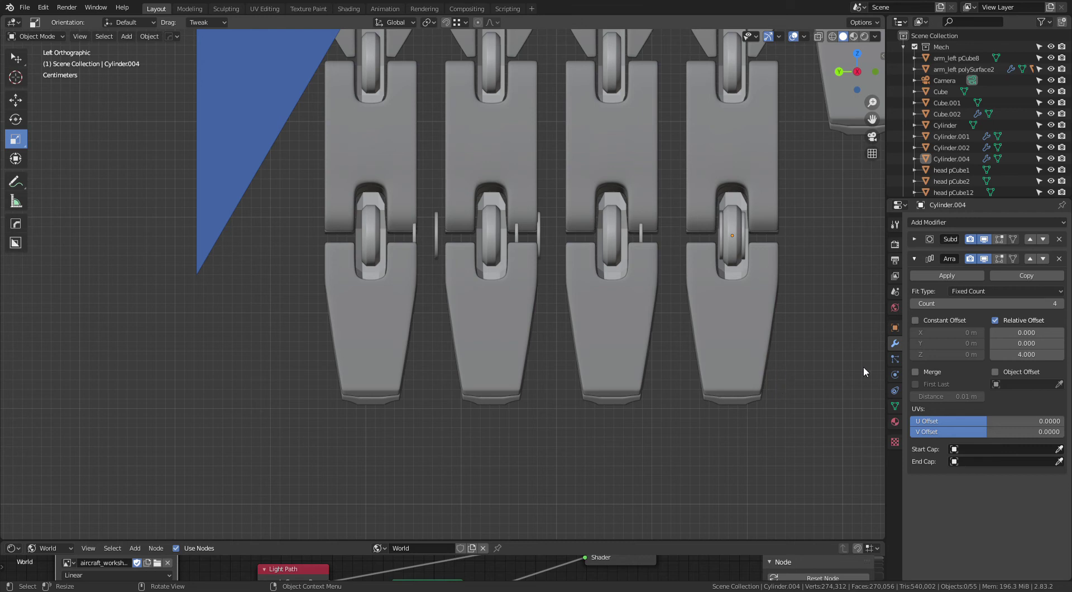
left_click(1019, 355)
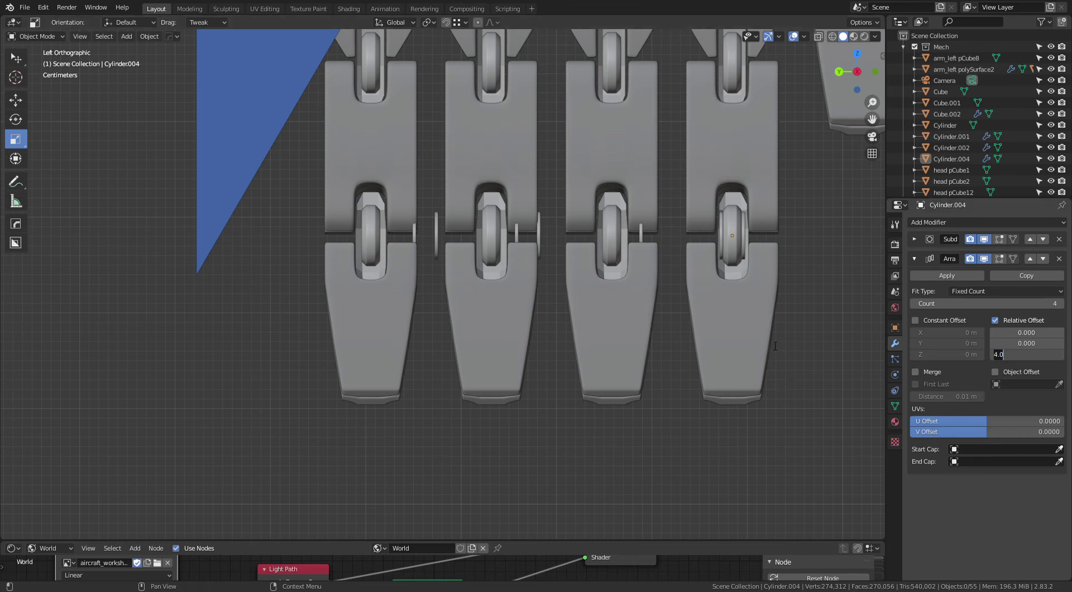
key("BackSpace")
key("BackSpace")
key("Return")
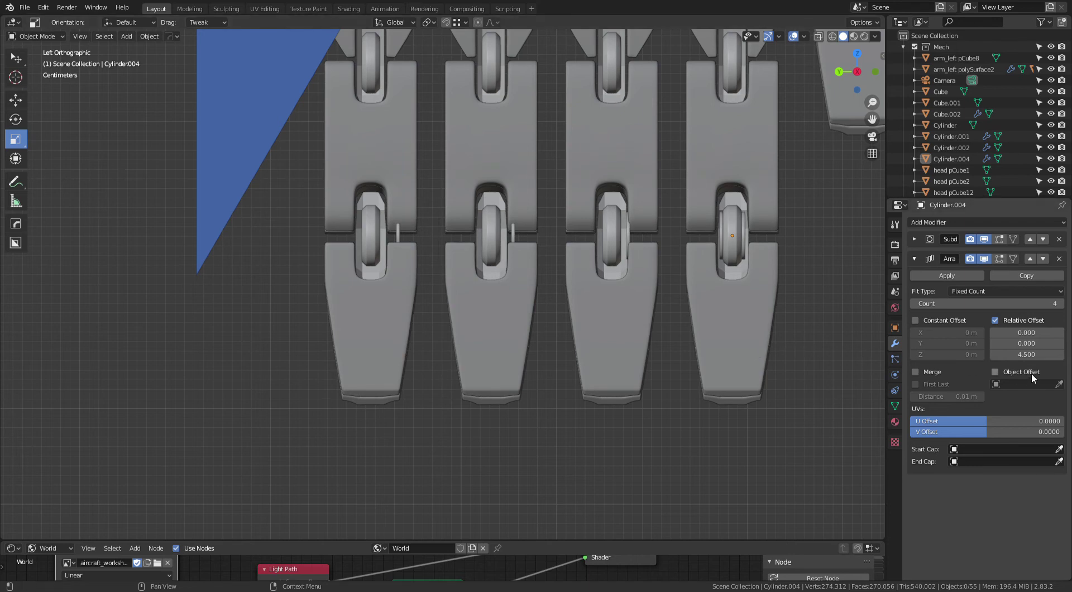
Step: Fine-tune the Array Z offset by stepping and dragging to about 4.81
left_click(994, 354)
left_click(994, 354)
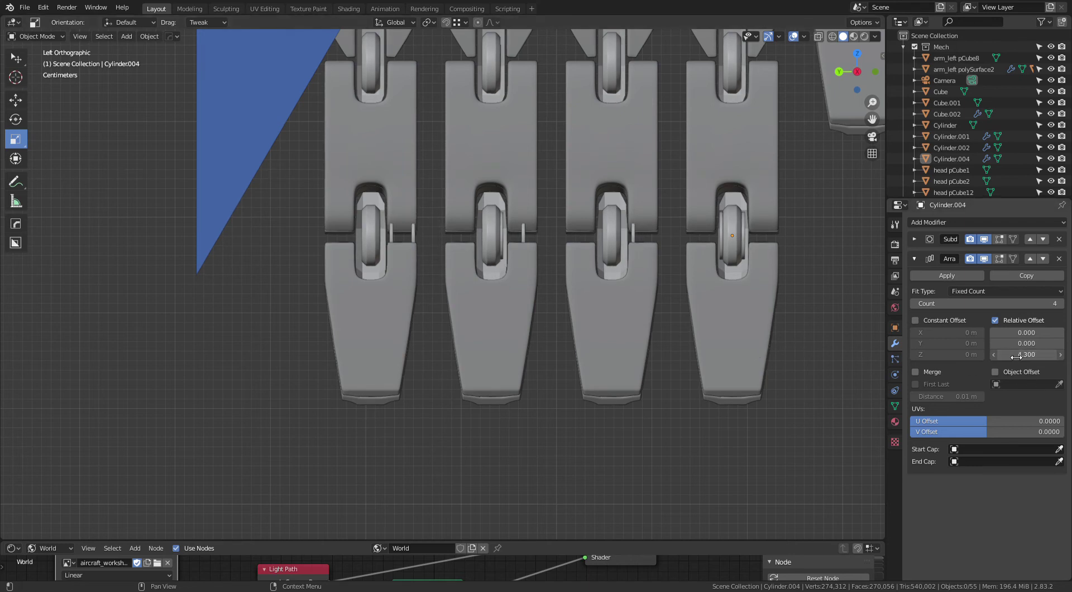
left_click_drag(1017, 356, 1016, 357)
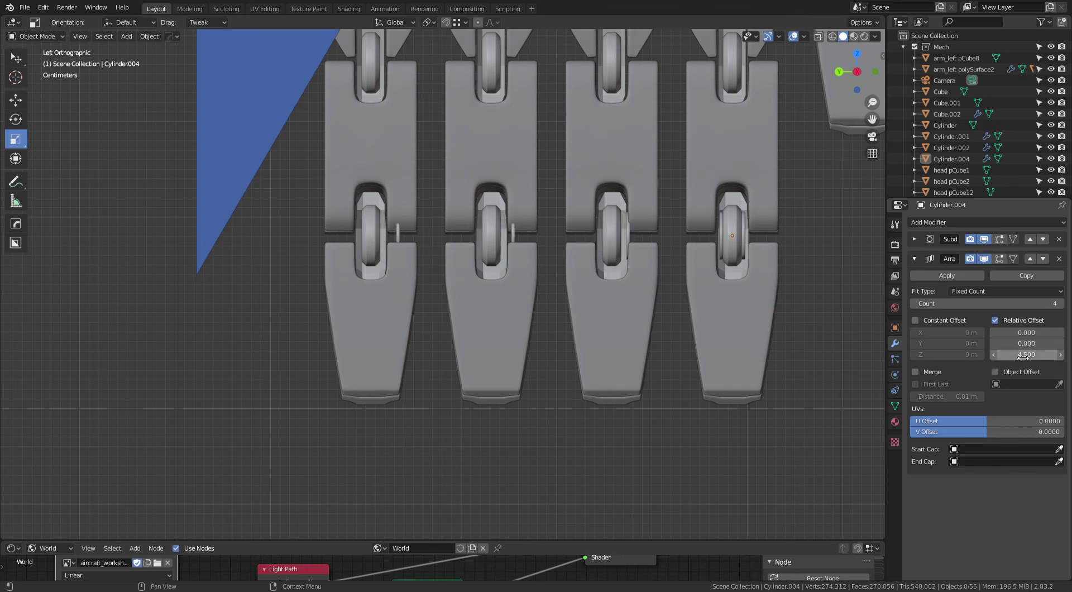
left_click_drag(1022, 357, 1027, 361)
left_click_drag(1027, 357, 1033, 357)
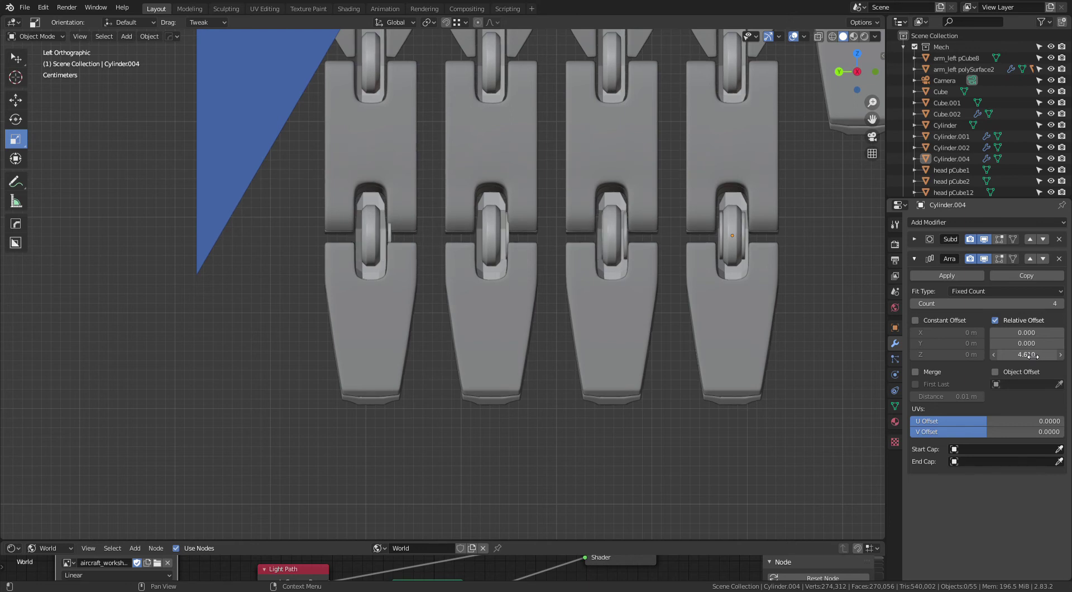
Step: Try Relative Offset Z values of 4.6, 4.7 and 4.75 on the pin array
scroll(1032, 356, "down", 1, "ctrl")
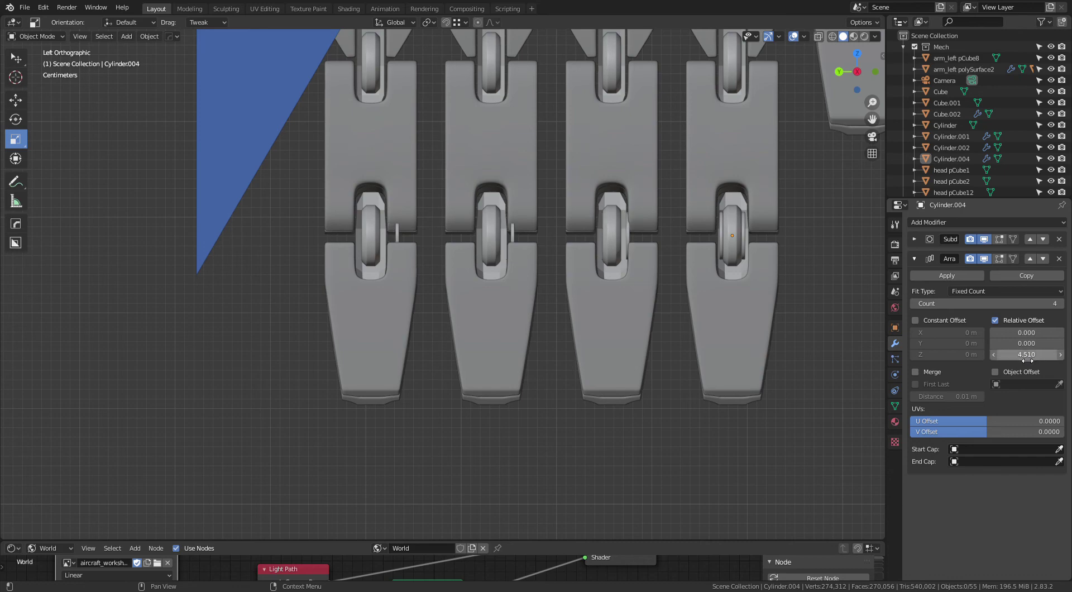
left_click(1030, 355)
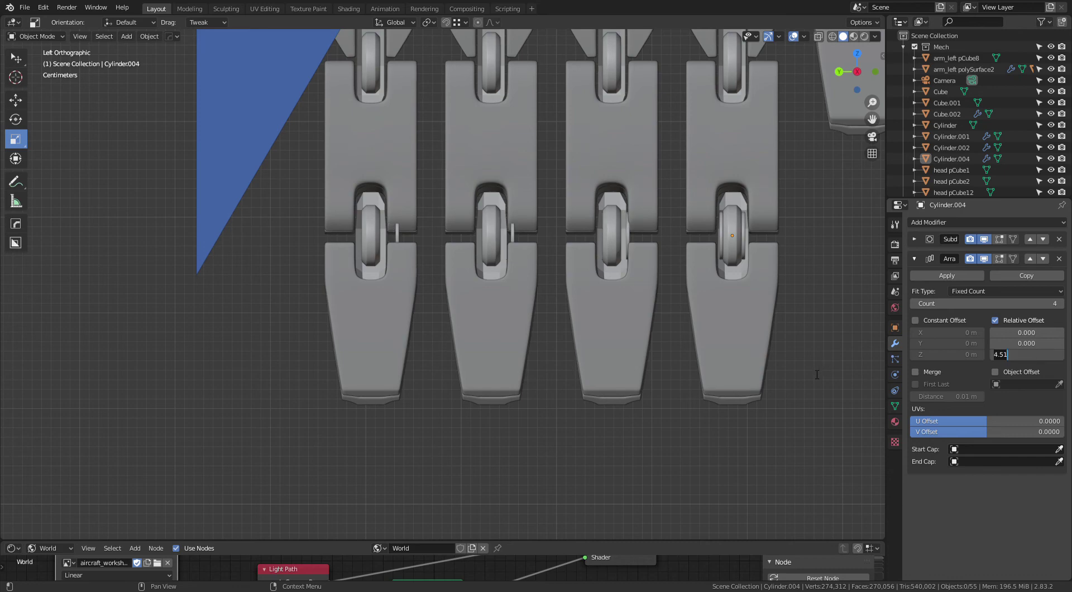
key("BackSpace")
key("BackSpace")
key("BackSpace")
type("6")
key("Return")
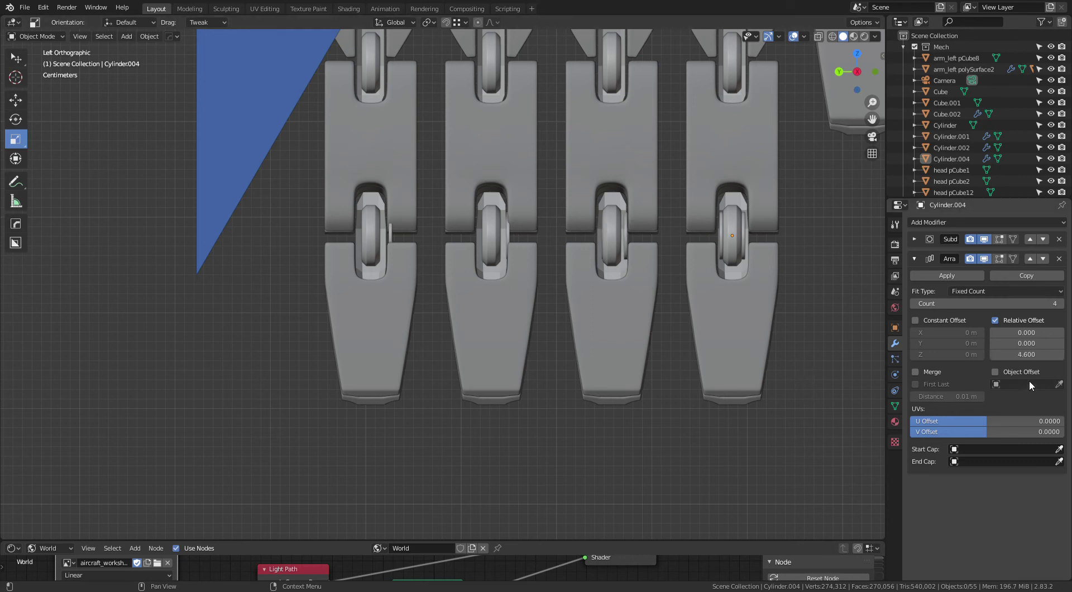
left_click(1027, 355)
key("BackSpace")
key("BackSpace")
key("Return")
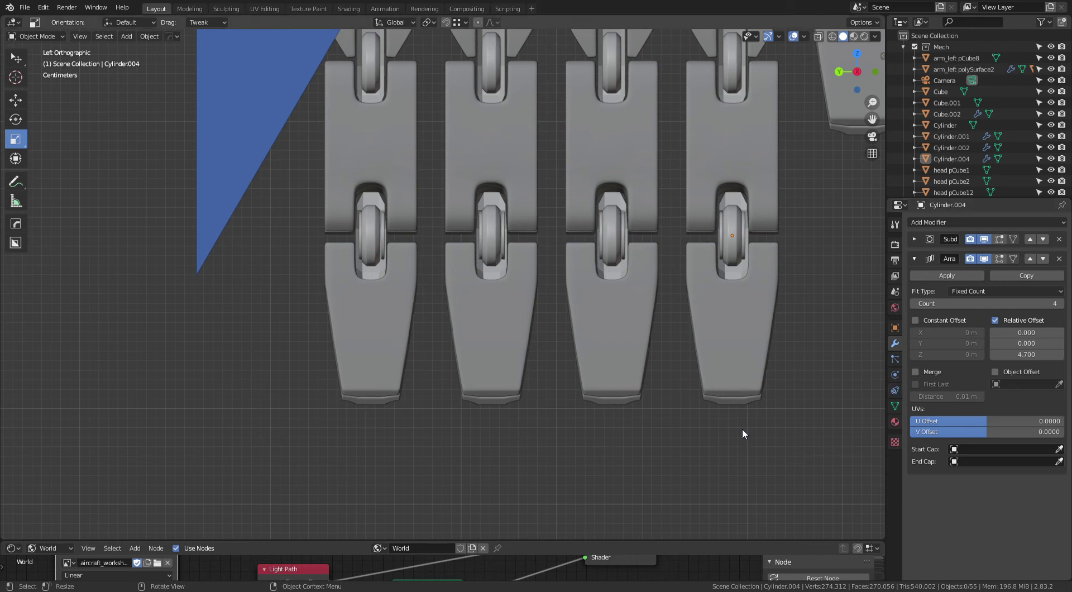
left_click(1016, 354)
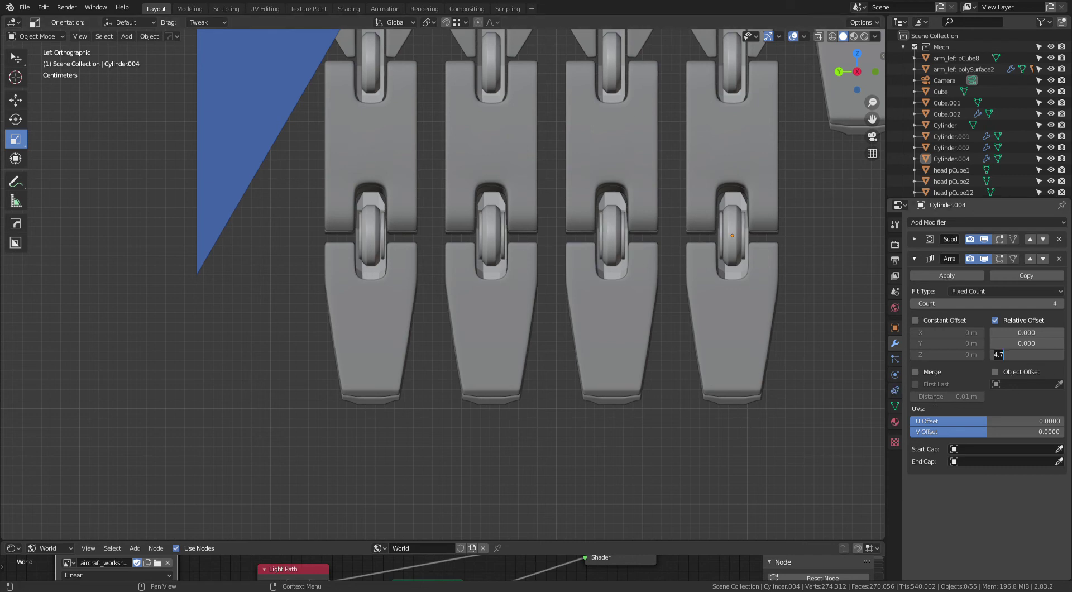
type("4")
key("Return")
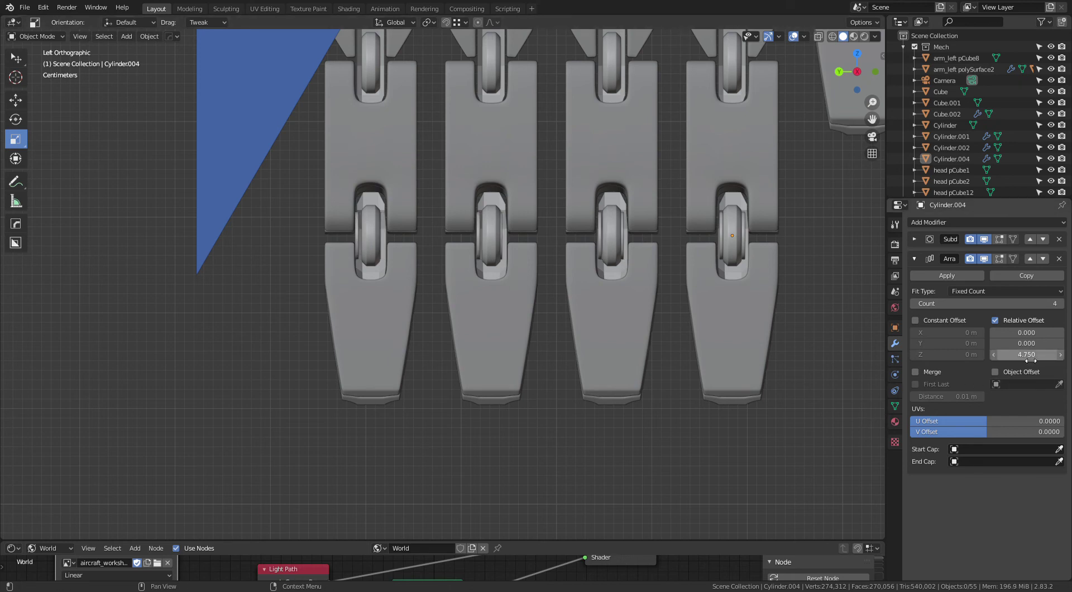
Step: Narrow the Z relative offset through 4.73 and 4.72 to 4.71, viewing in perspective
left_click_drag(1028, 354, 1015, 355)
left_click(1028, 355)
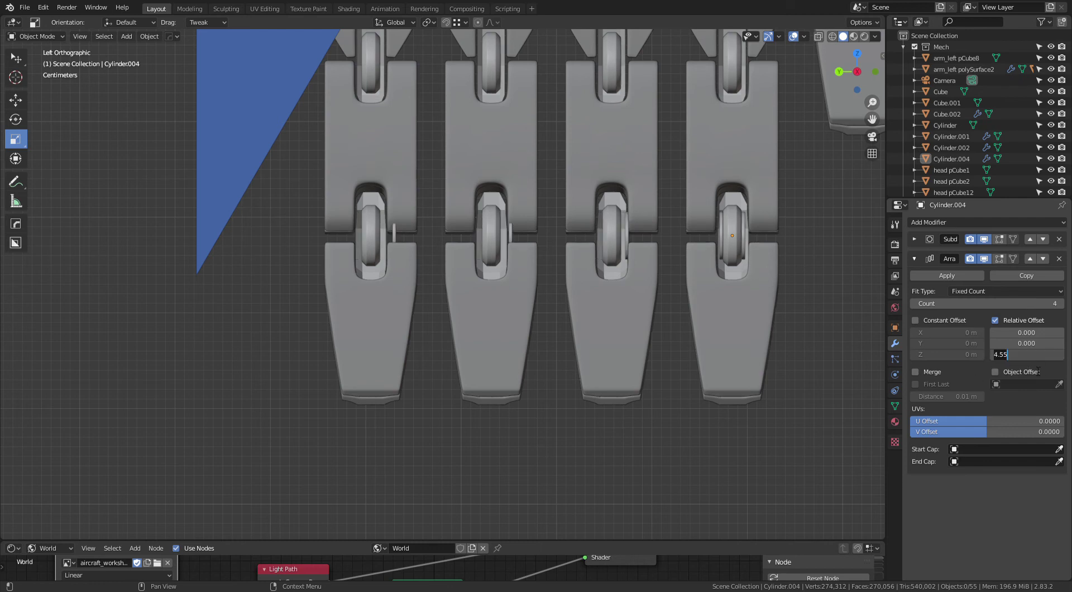
type("4")
type(".")
type("73")
key("Return")
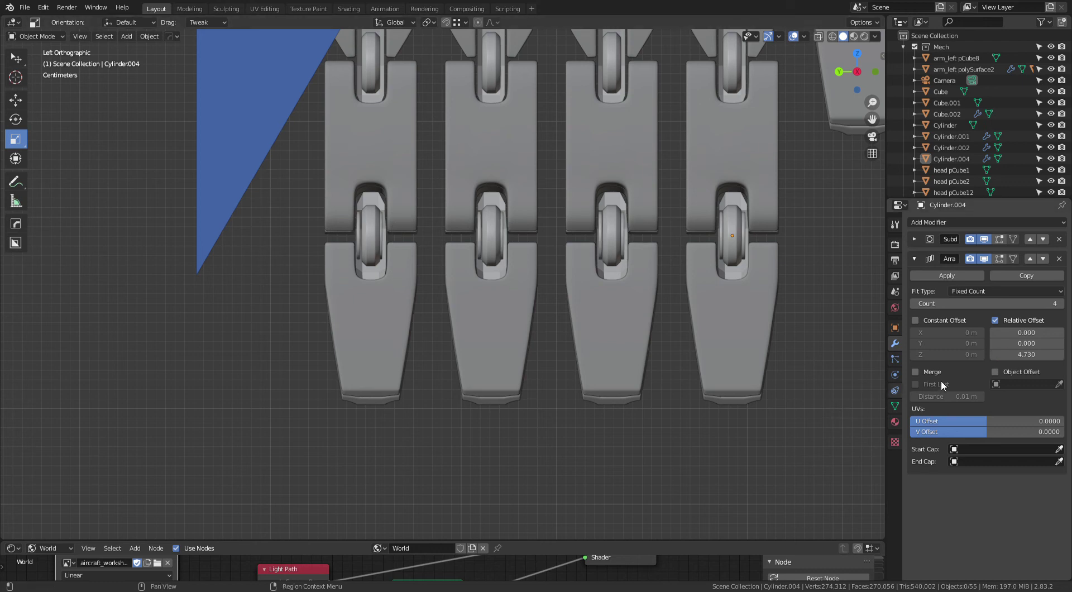
left_click(1027, 354)
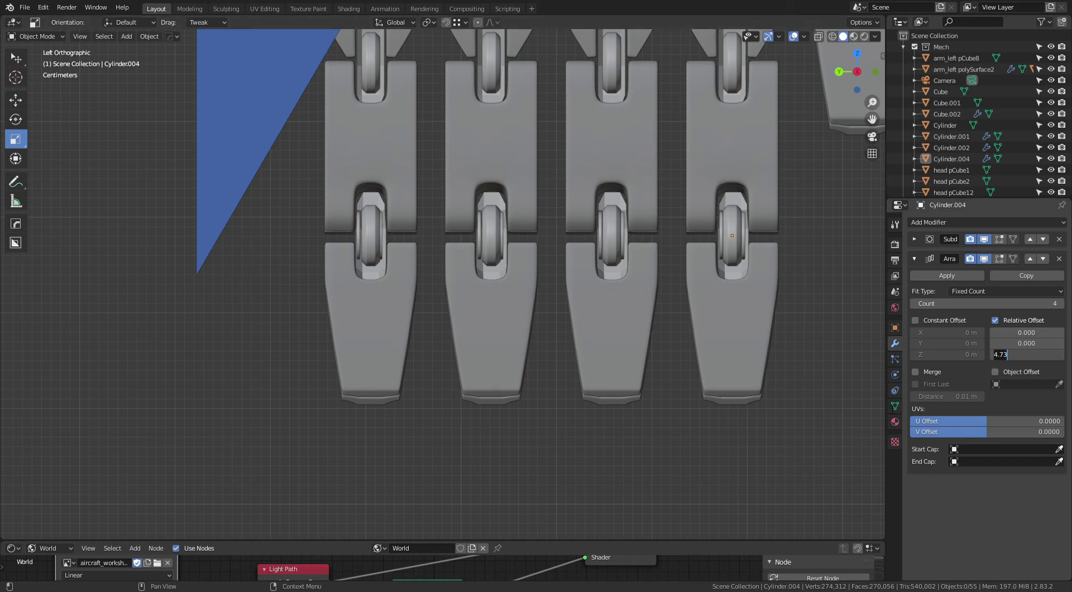
key("BackSpace")
key("BackSpace")
key("BackSpace")
type("2")
key("Return")
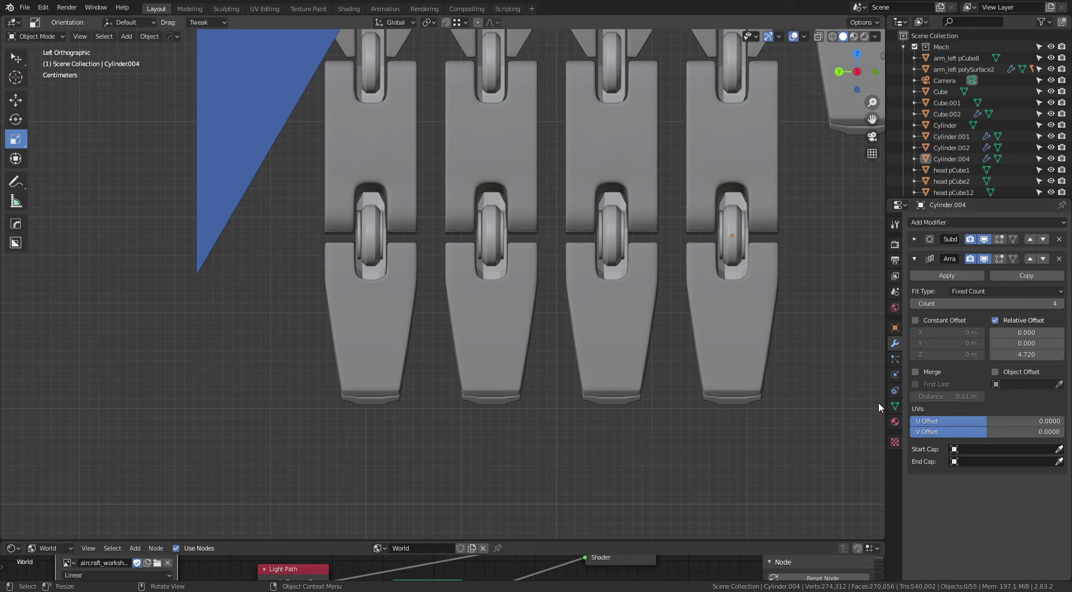
left_click(1022, 355)
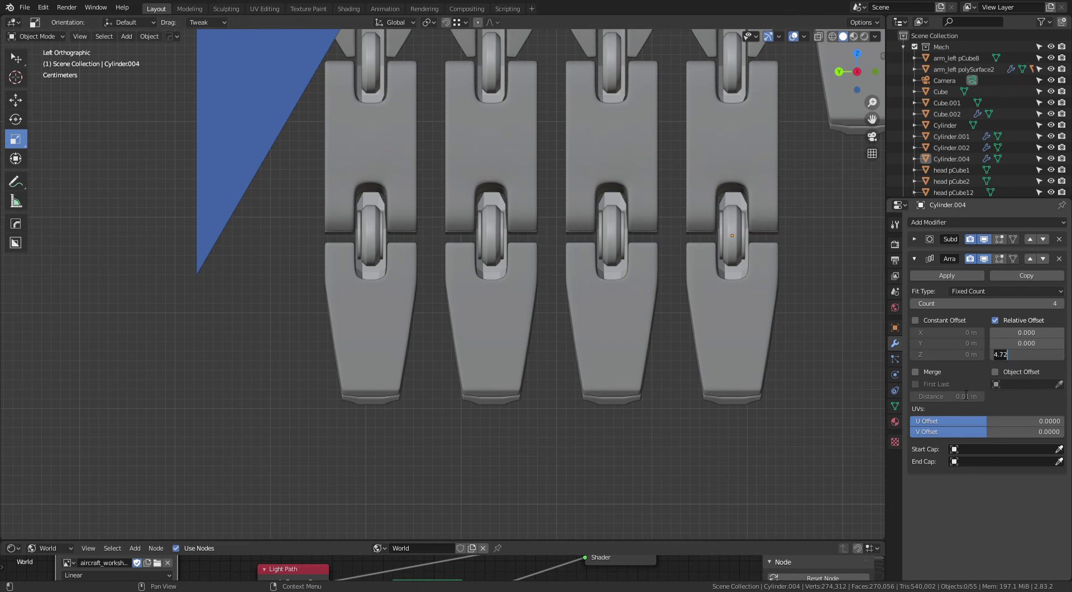
key("BackSpace")
type("10")
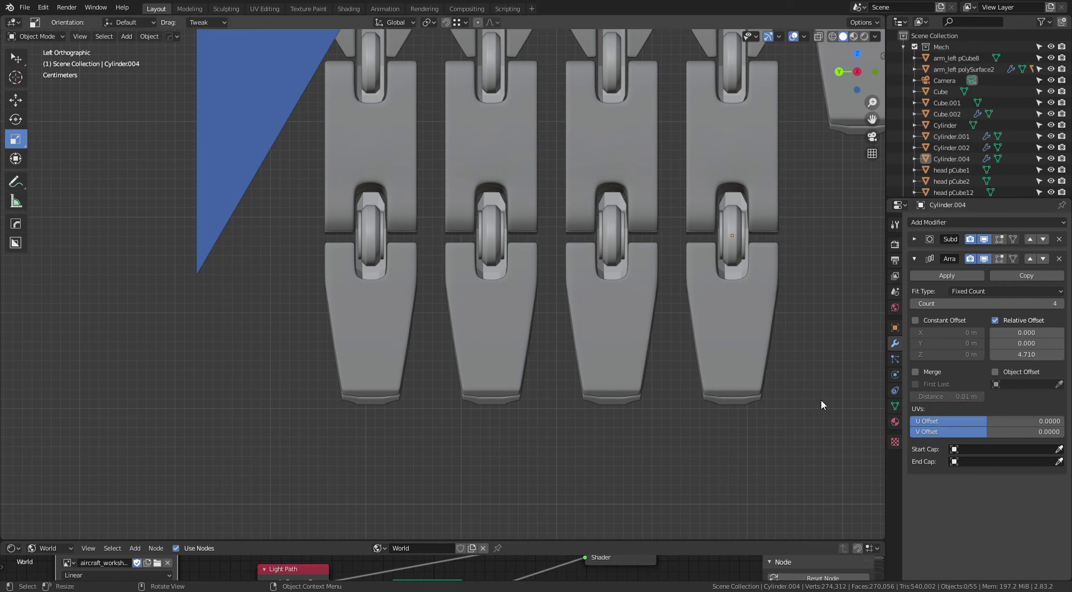
mouse_move(805, 375)
middle_mouse_down()
mouse_move(727, 351)
mouse_move(658, 367)
mouse_move(738, 251)
mouse_move(658, 300)
mouse_move(624, 301)
mouse_move(646, 306)
mouse_move(586, 268)
mouse_move(627, 273)
mouse_move(592, 270)
middle_mouse_up()
Step: Zoom into a finger joint and test Z relative offsets of 4.715 and 4.69
scroll(658, 367, "up", 3)
scroll(618, 273, "up", 2)
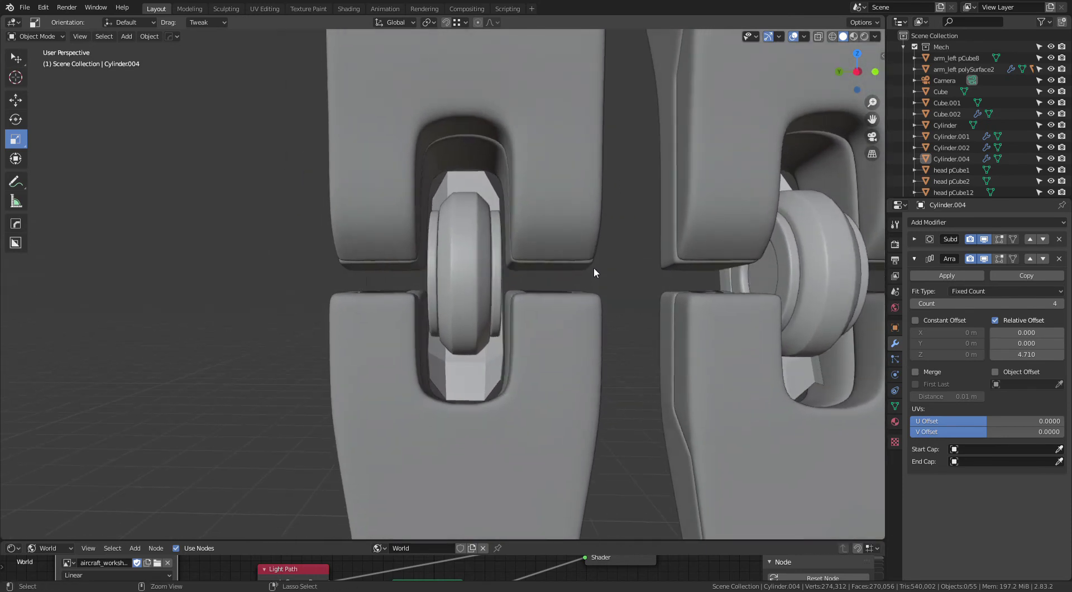
scroll(617, 234, "up", 3)
mouse_move(619, 236)
middle_mouse_down()
mouse_move(615, 246)
mouse_move(630, 256)
middle_mouse_up()
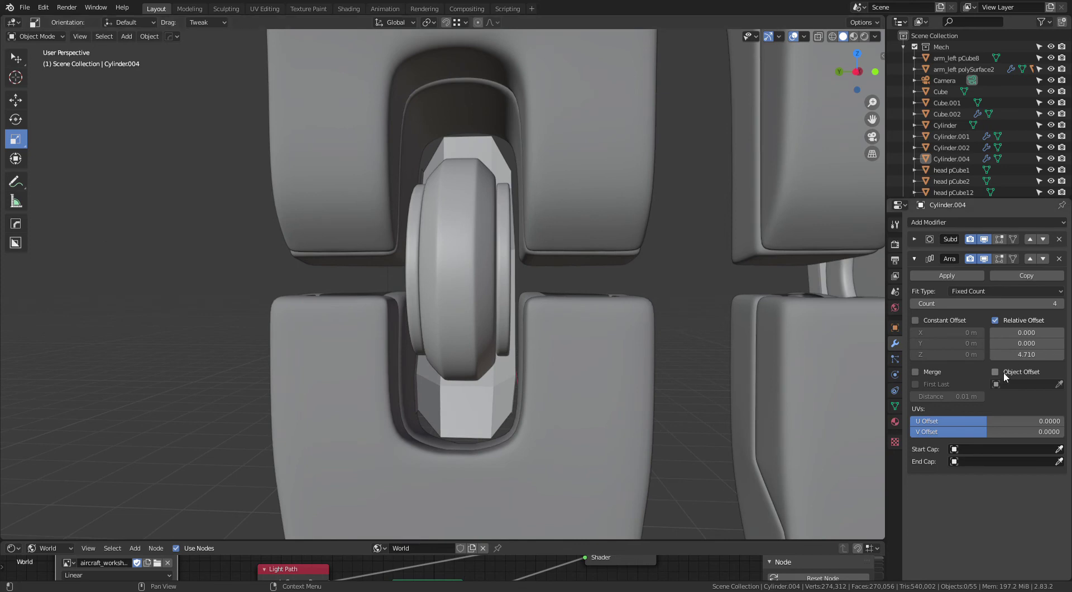
left_click(1034, 356)
type("4")
key("Return")
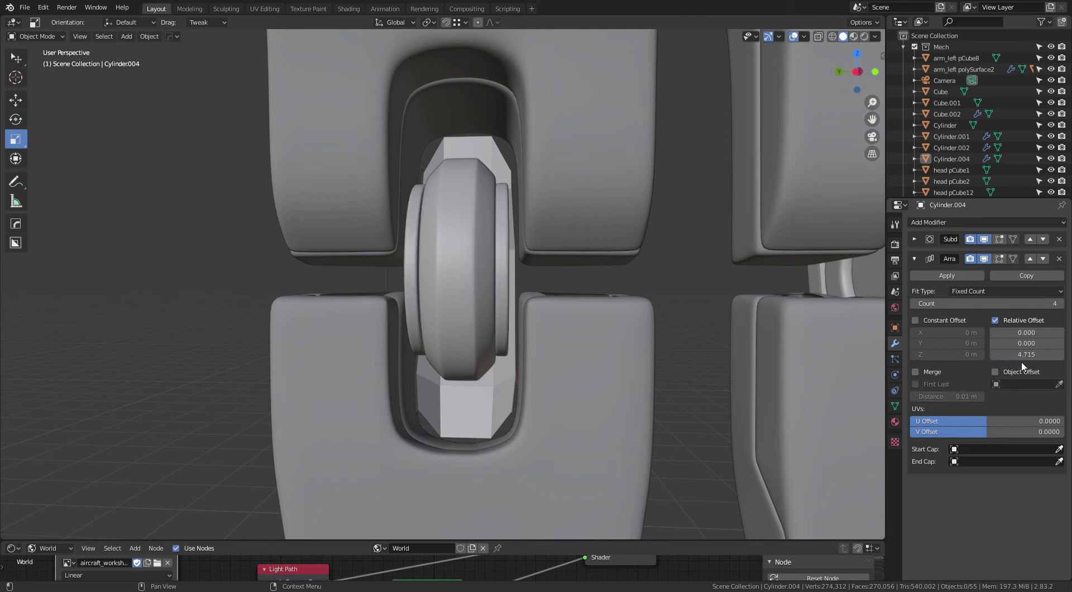
left_click(1026, 357)
key("BackSpace")
key("BackSpace")
key("BackSpace")
key("Return")
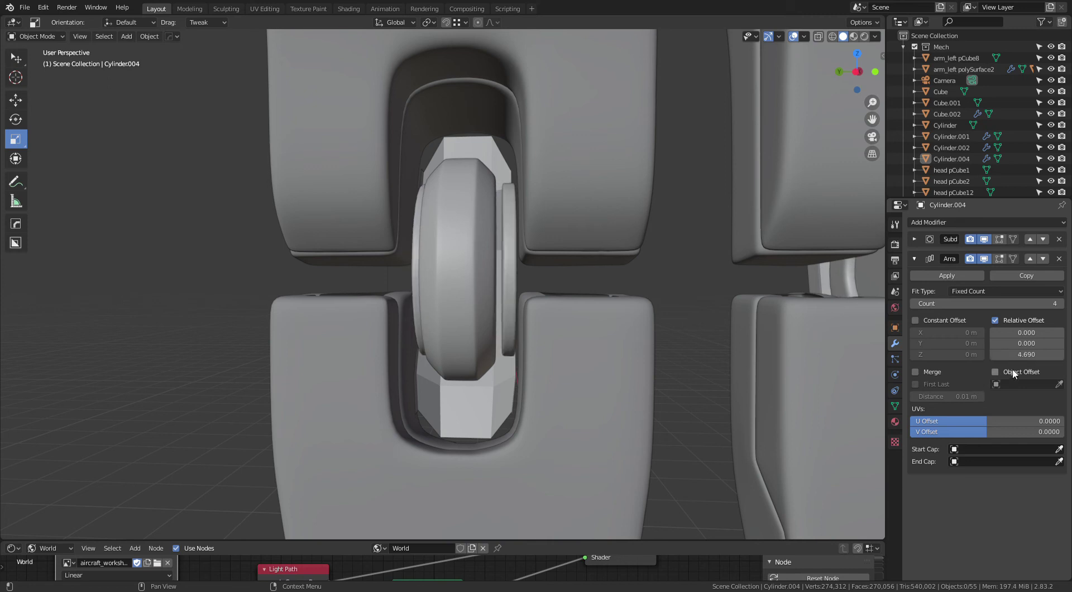
mouse_move(1025, 356)
left_mouse_down()
mouse_move(1050, 355)
mouse_move(1023, 358)
mouse_move(1037, 356)
left_mouse_up()
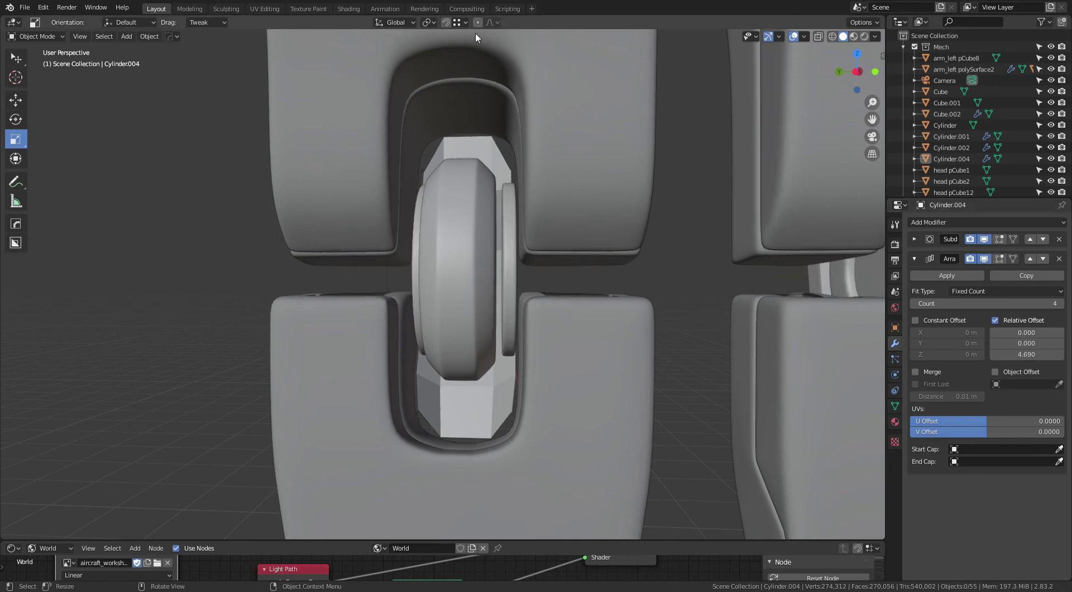
Step: Enable snapping with a chosen snap target and settle the Z offset back at 4.710
left_click(445, 22)
left_click(457, 22)
left_click(467, 62)
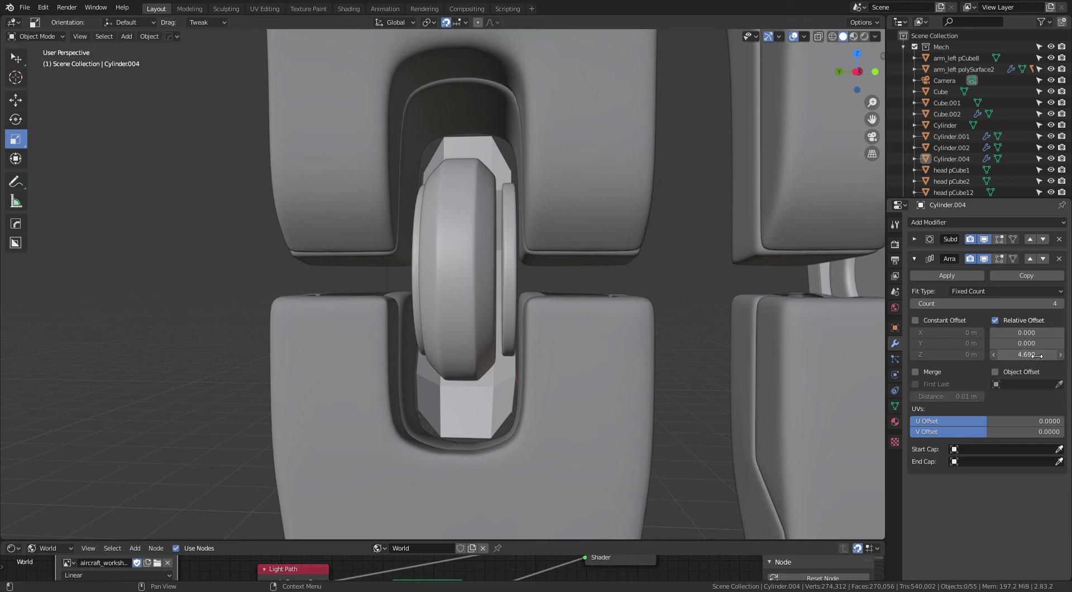
left_click_drag(1027, 355, 1037, 356)
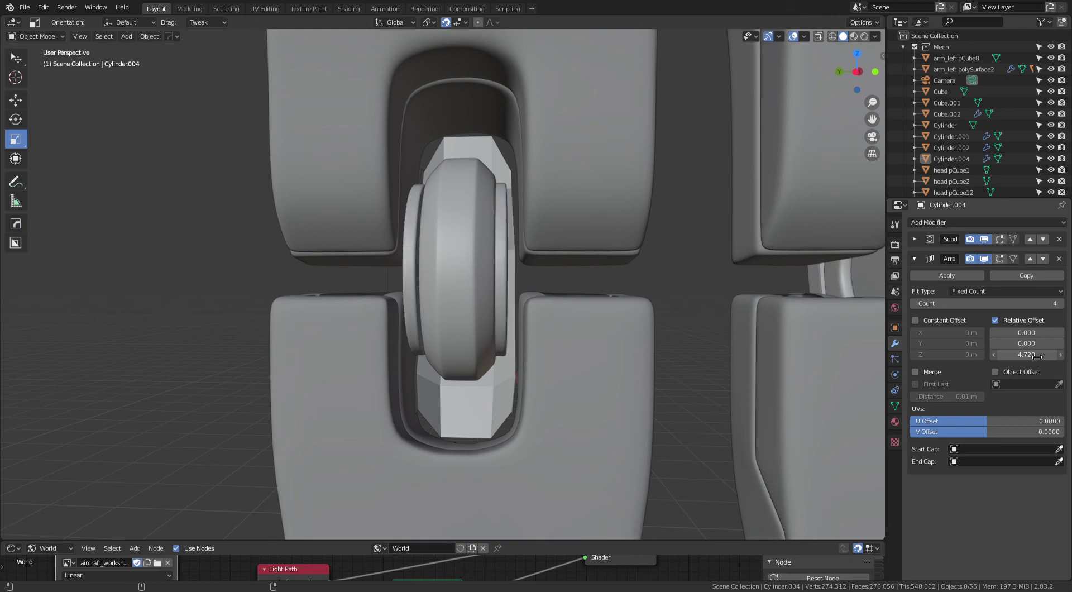
left_click_drag(1037, 355, 1036, 356)
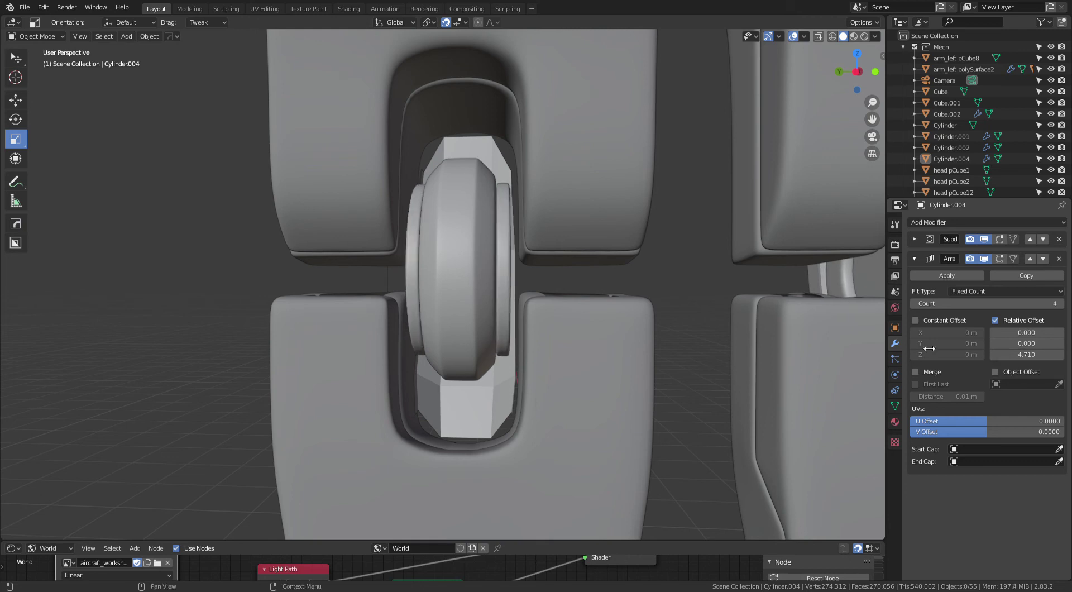
middle_click_drag(657, 309, 660, 309)
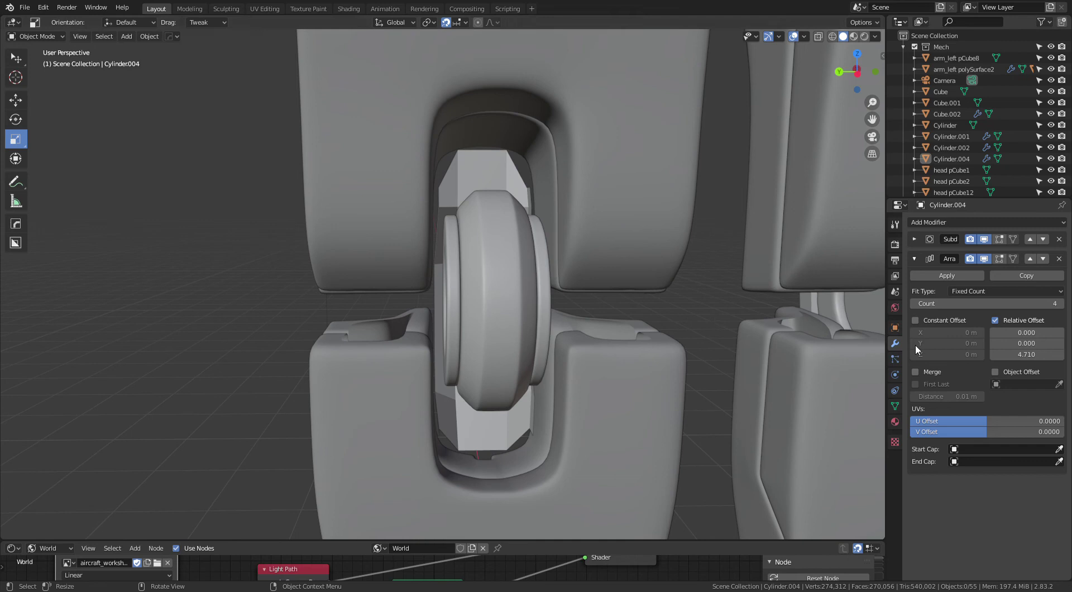
Step: Try Z relative offsets of 4.700 and 4.716 on the ring pin array
left_click(1026, 356)
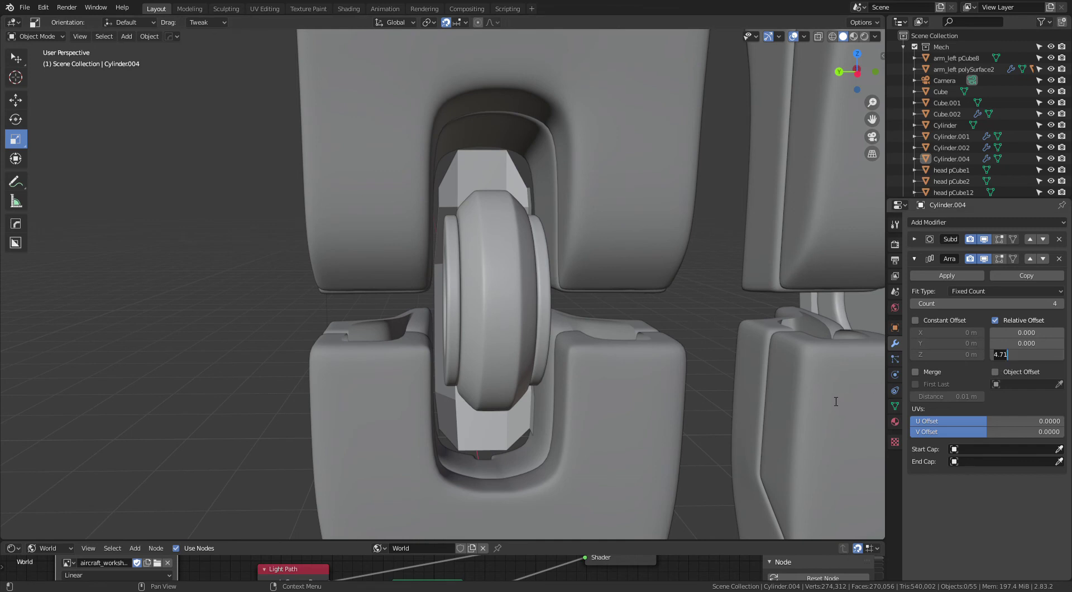
key("BackSpace")
key("BackSpace")
type("7")
key("Return")
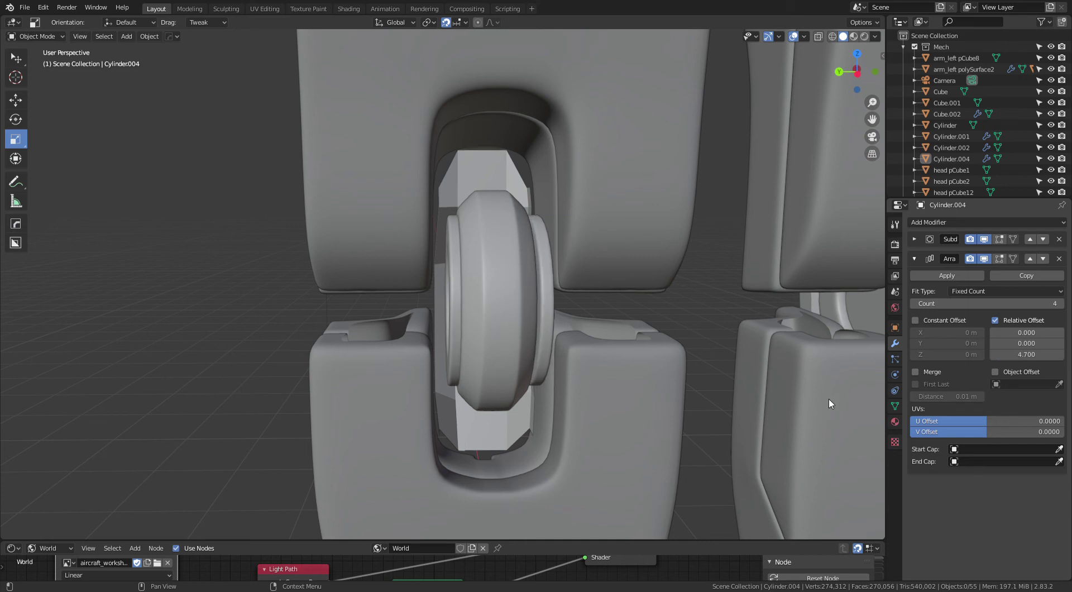
left_click(1029, 355)
key("BackSpace")
key("BackSpace")
type("7")
type("1")
key("Return")
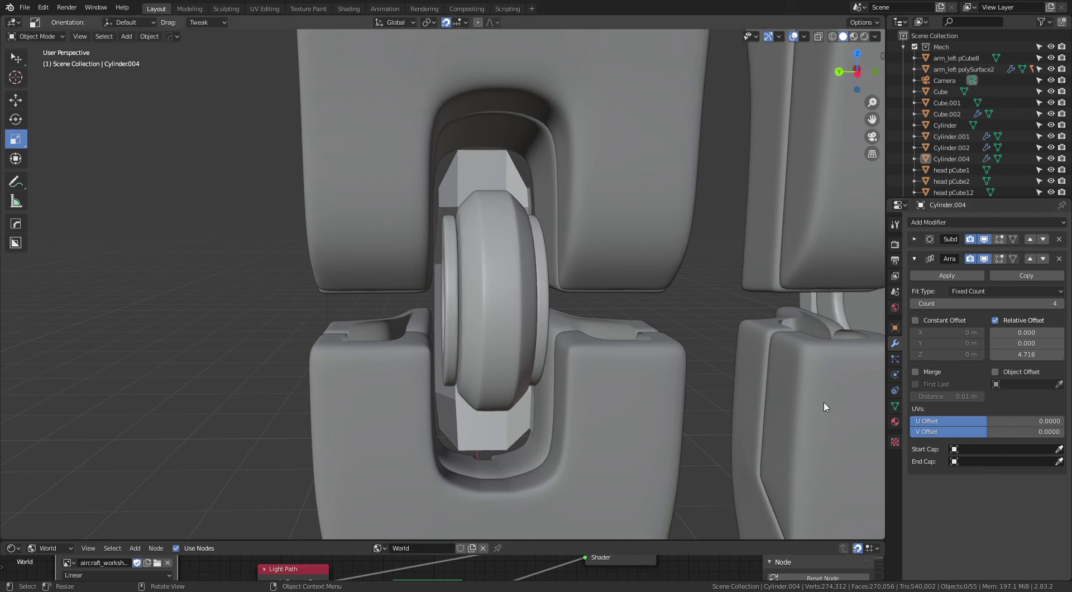
middle_click_drag(635, 438, 738, 374)
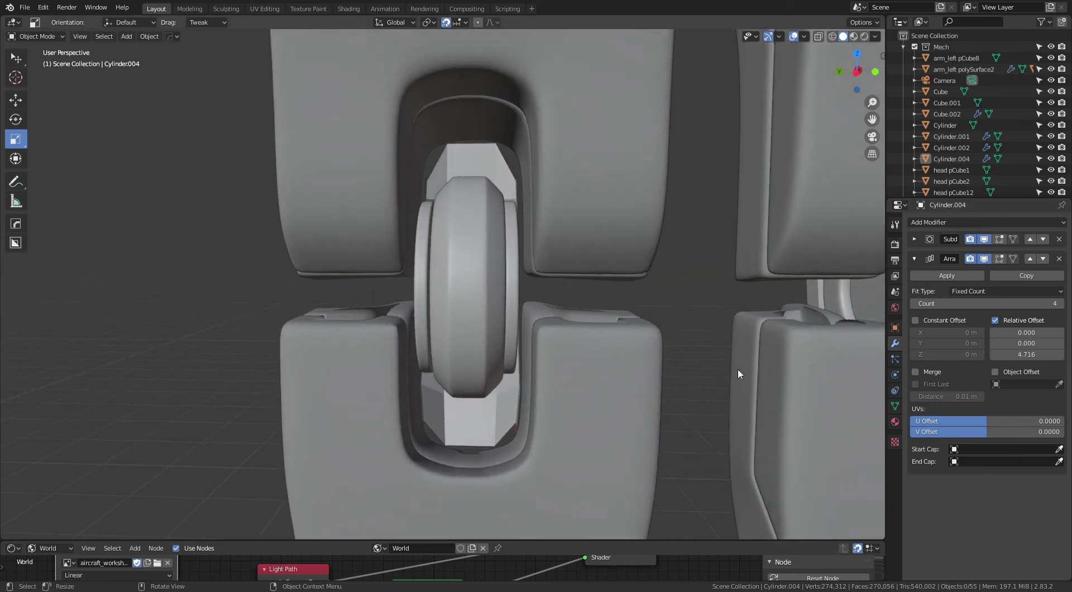
Step: Refine the Z relative offset via 4.713 to a final 4.714, checking the finger joints
left_click(1030, 355)
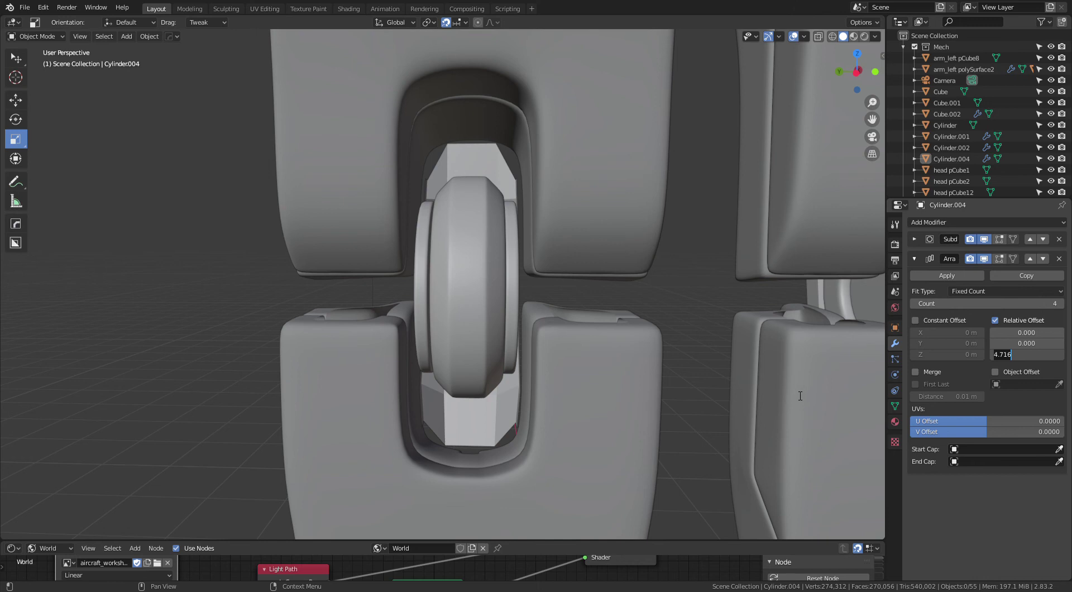
key("BackSpace")
key("BackSpace")
key("BackSpace")
type(".")
double_click(1021, 360)
key("BackSpace")
key("BackSpace")
key("BackSpace")
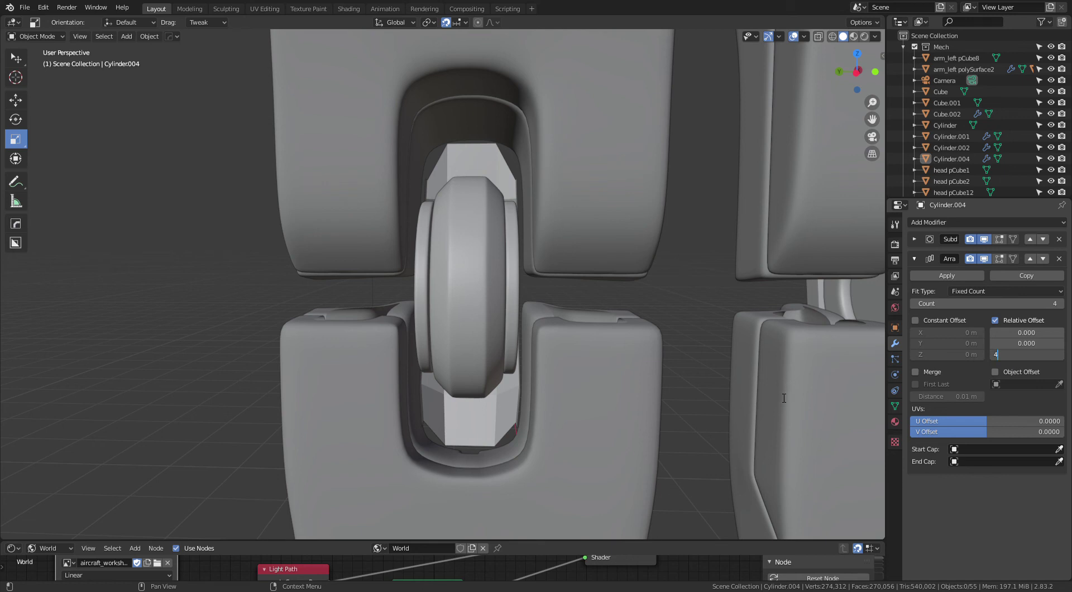
type("71")
type("3")
key("Return")
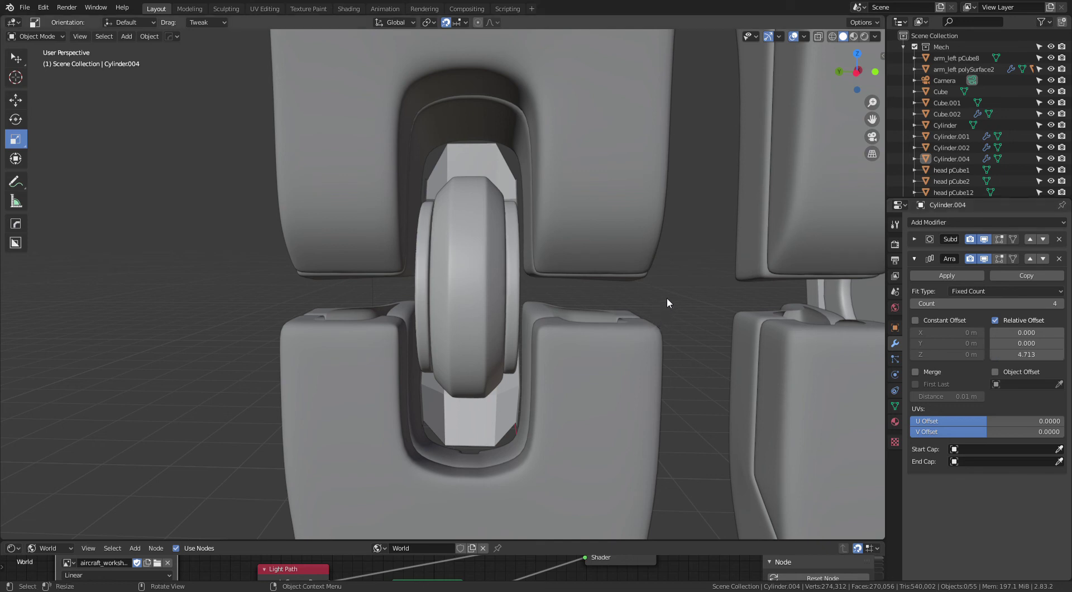
mouse_move(667, 297)
middle_mouse_down()
mouse_move(671, 276)
mouse_move(673, 306)
middle_mouse_up()
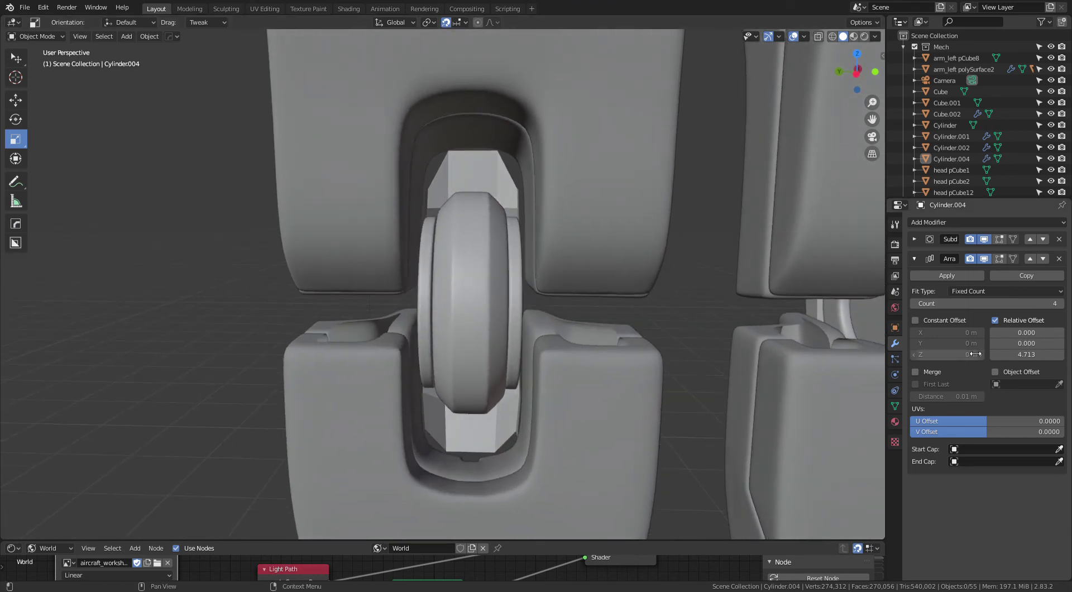
left_click(1037, 357)
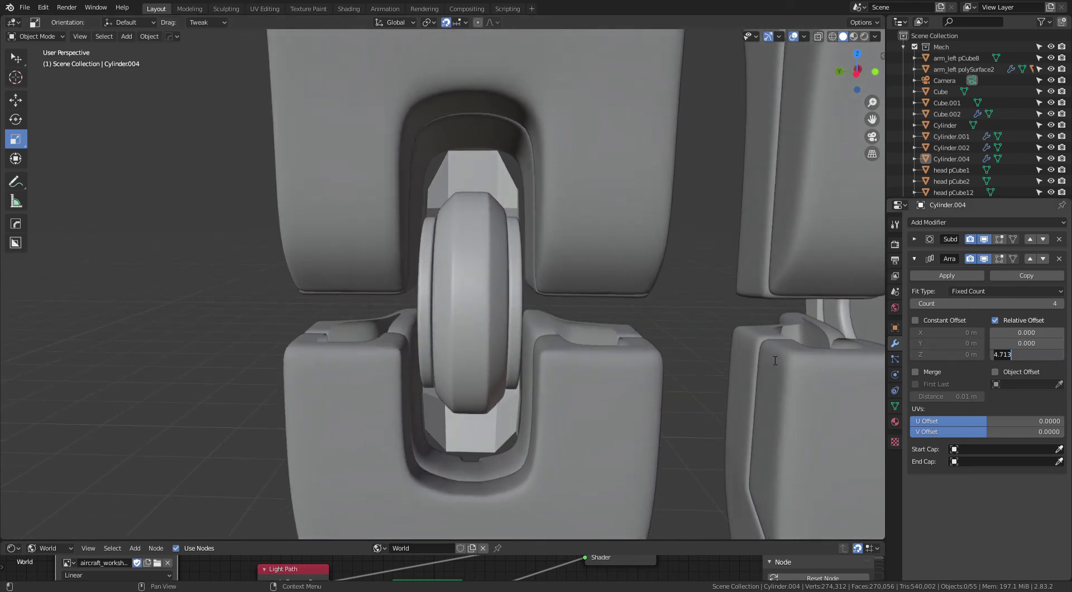
key("BackSpace")
key("BackSpace")
key("BackSpace")
key("Return")
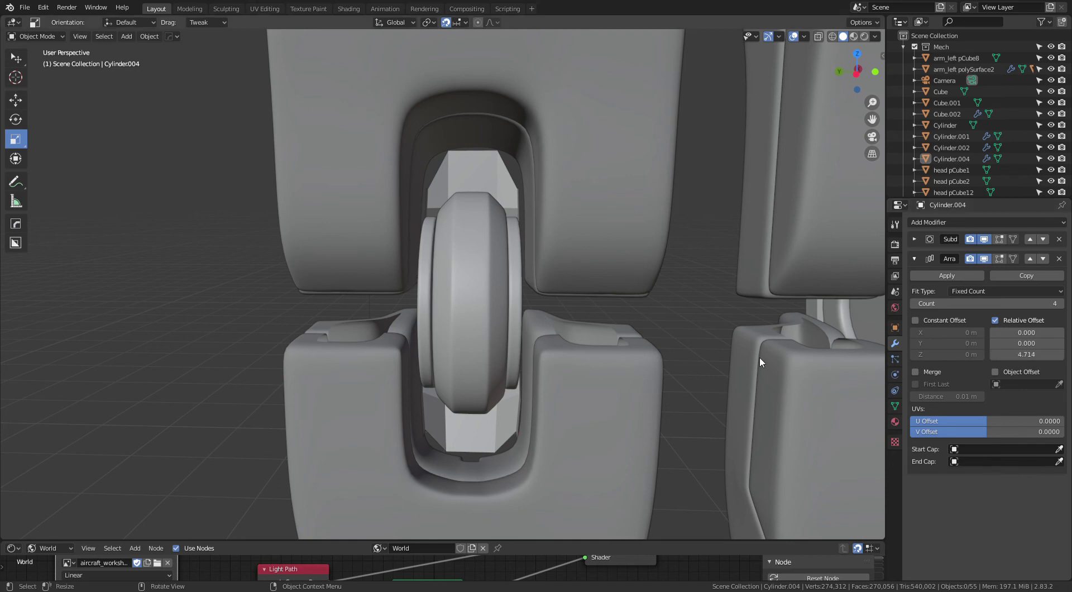
mouse_move(680, 313)
middle_mouse_down()
mouse_move(684, 289)
mouse_move(567, 376)
mouse_move(630, 326)
mouse_move(620, 346)
mouse_move(744, 381)
middle_mouse_up()
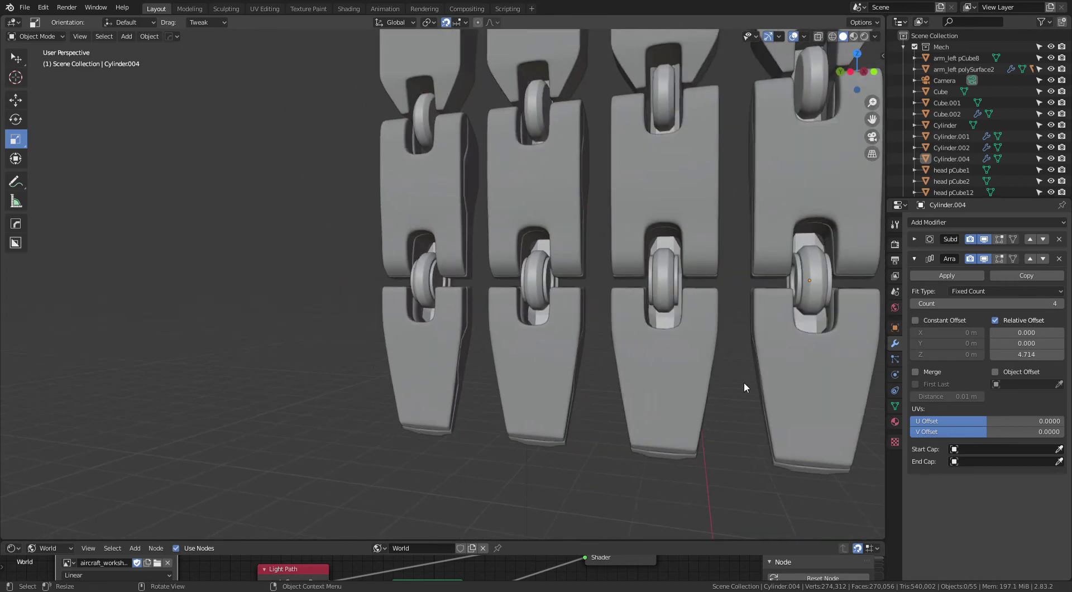
Step: Save the scene as Mech.blend
scroll(726, 402, "down", 2)
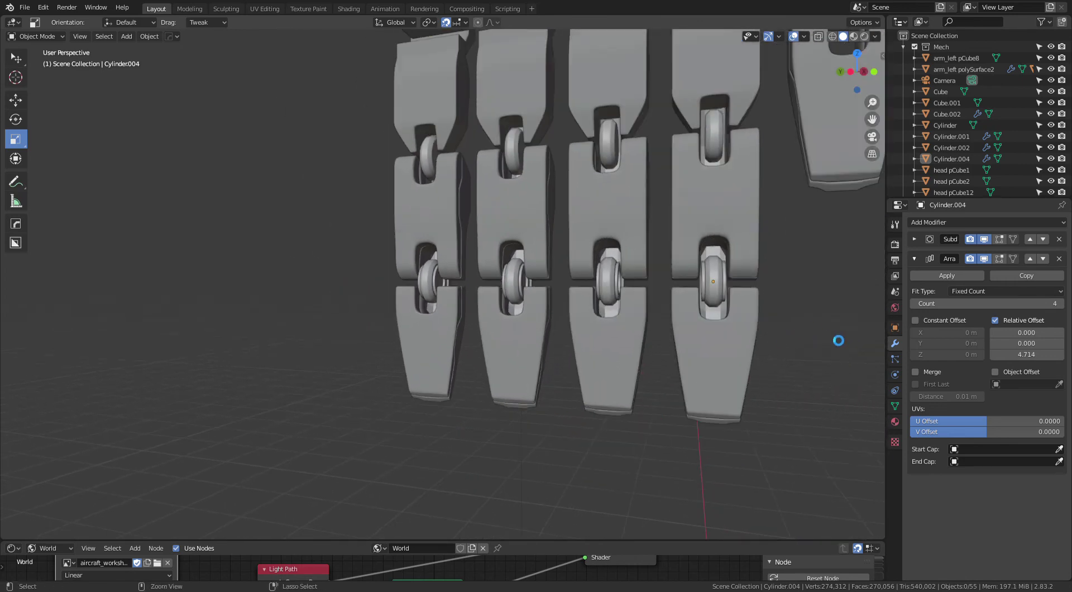
key("ctrl+s")
mouse_move(823, 335)
middle_mouse_down()
mouse_move(778, 356)
mouse_move(775, 336)
mouse_move(735, 318)
mouse_move(769, 296)
mouse_move(662, 317)
mouse_move(677, 352)
mouse_move(705, 322)
mouse_move(685, 316)
middle_mouse_up()
scroll(675, 302, "up", 3)
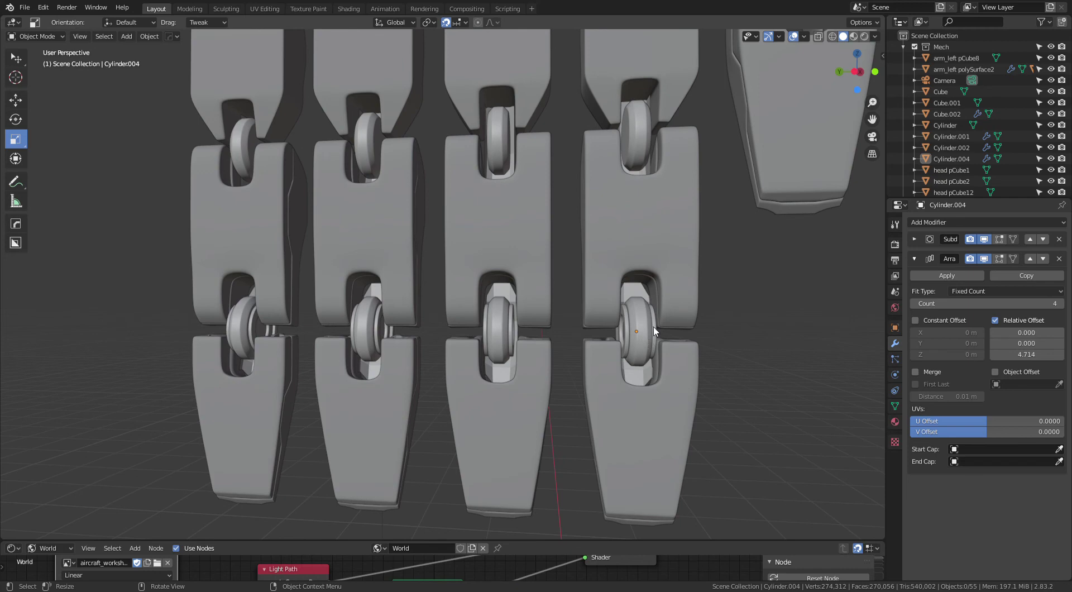
Step: Isolate Cylinder.002 in local view and select its two octagonal end faces in Edit Mode
left_click(656, 344)
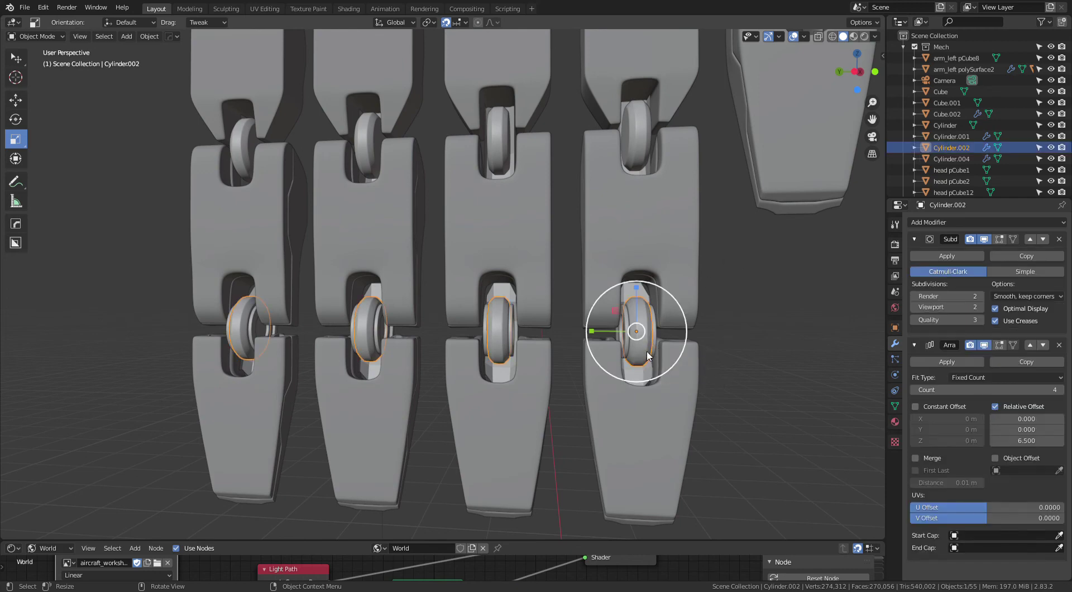
key("KP_Divide")
mouse_move(658, 338)
middle_mouse_down()
mouse_move(594, 324)
mouse_move(694, 284)
middle_mouse_up()
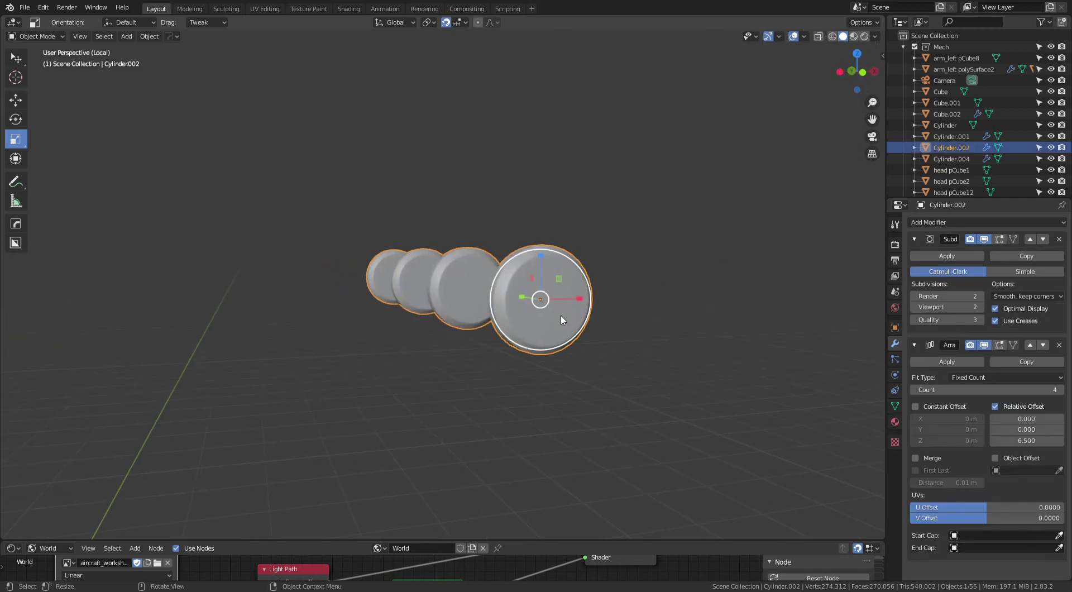
key("Tab")
middle_click_drag(577, 324, 558, 390)
scroll(589, 314, "up", 2)
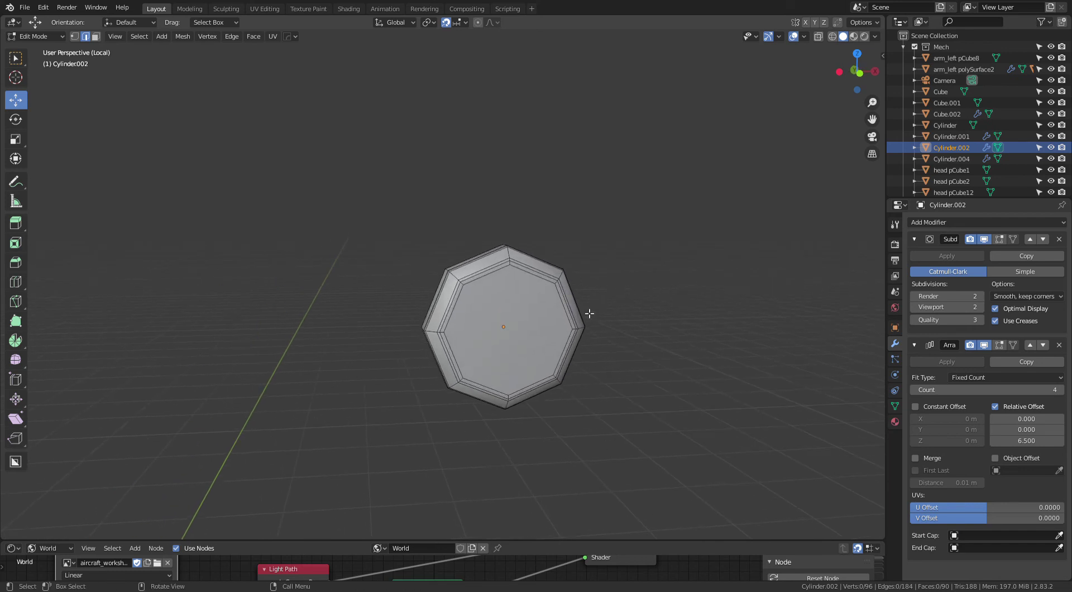
key("3")
left_click(526, 341)
mouse_move(526, 342)
middle_mouse_down()
mouse_move(713, 391)
mouse_move(584, 291)
mouse_move(684, 273)
middle_mouse_up()
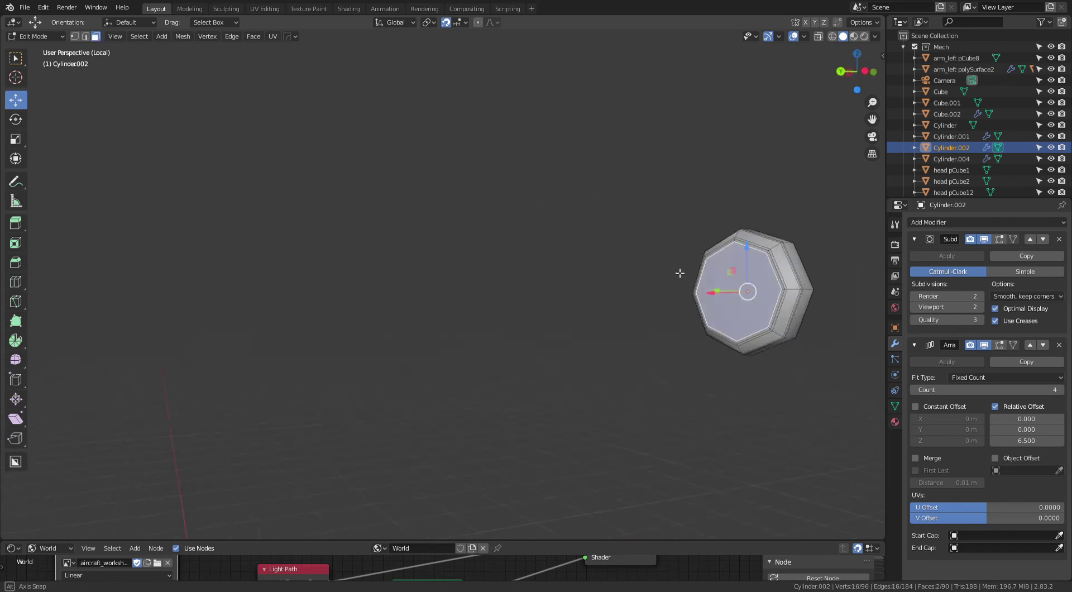
left_click(617, 256, "shift")
Step: Isolate the rollers together with the ring pins, then undo back to roller mesh editing
key("KP_Divide")
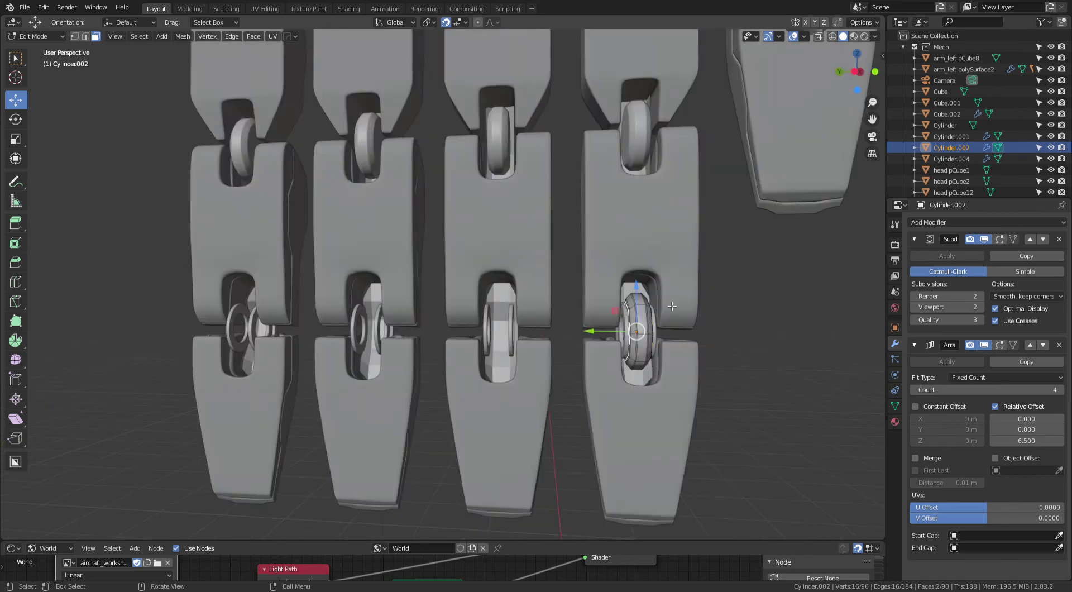
mouse_move(672, 307)
middle_mouse_down()
mouse_move(609, 314)
mouse_move(682, 278)
middle_mouse_up()
scroll(605, 327, "up", 3)
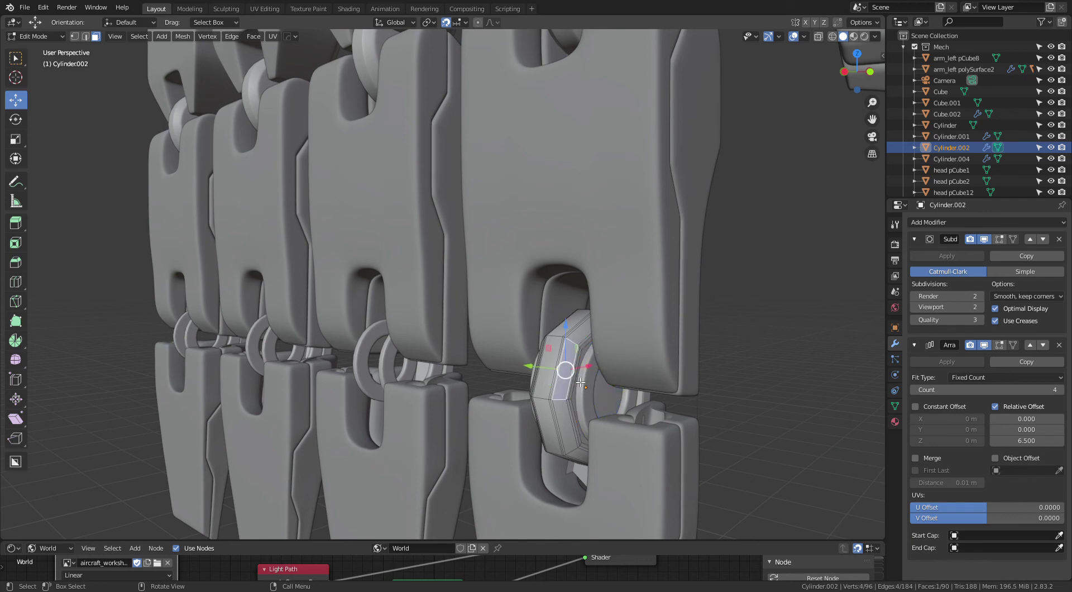
key("Tab")
left_click(590, 368, "shift")
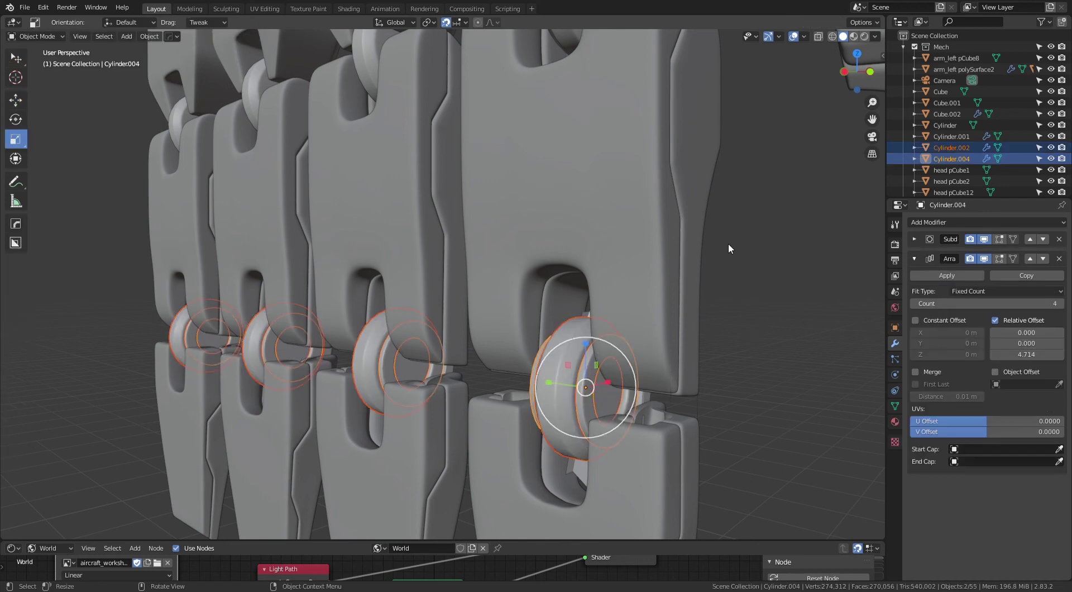
key("KP_Divide")
mouse_move(713, 269)
middle_mouse_down()
mouse_move(608, 334)
mouse_move(585, 273)
middle_mouse_up()
key("ctrl+z")
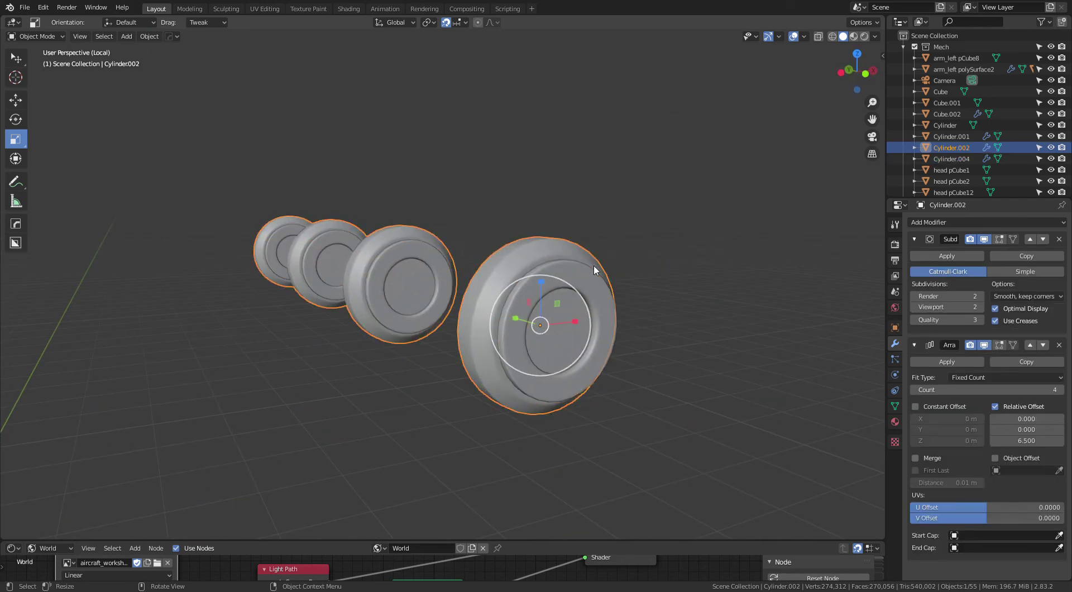
Step: Reselect both roller end faces, frame them, and view the roller from the right side
left_click(567, 341)
mouse_move(567, 341)
middle_mouse_down()
mouse_move(686, 278)
mouse_move(548, 298)
mouse_move(570, 304)
middle_mouse_up()
left_click(685, 272, "shift")
key("KP_Decimal")
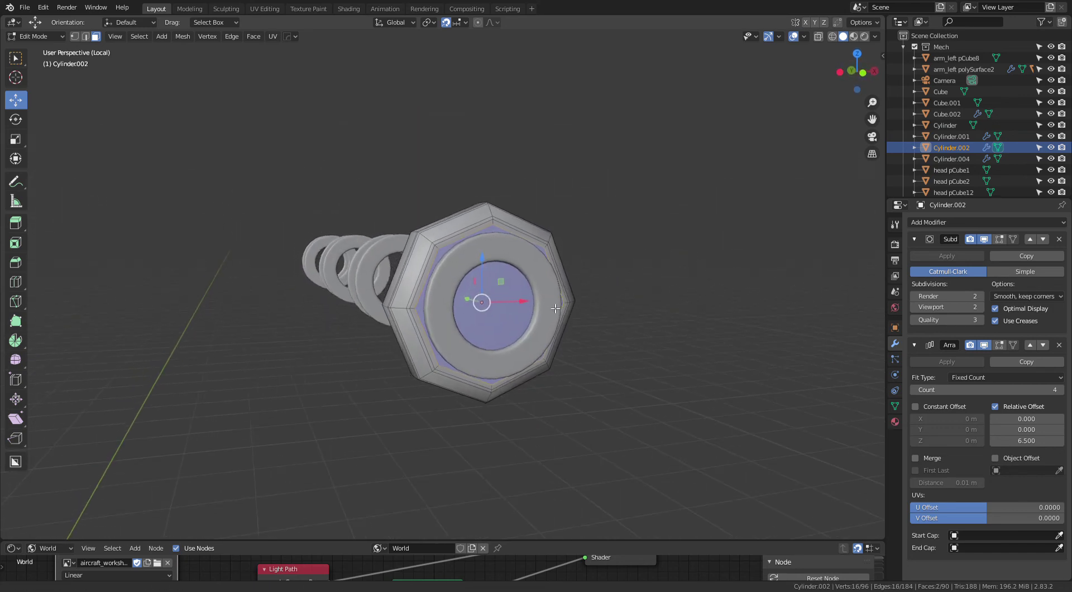
scroll(572, 304, "up", 1)
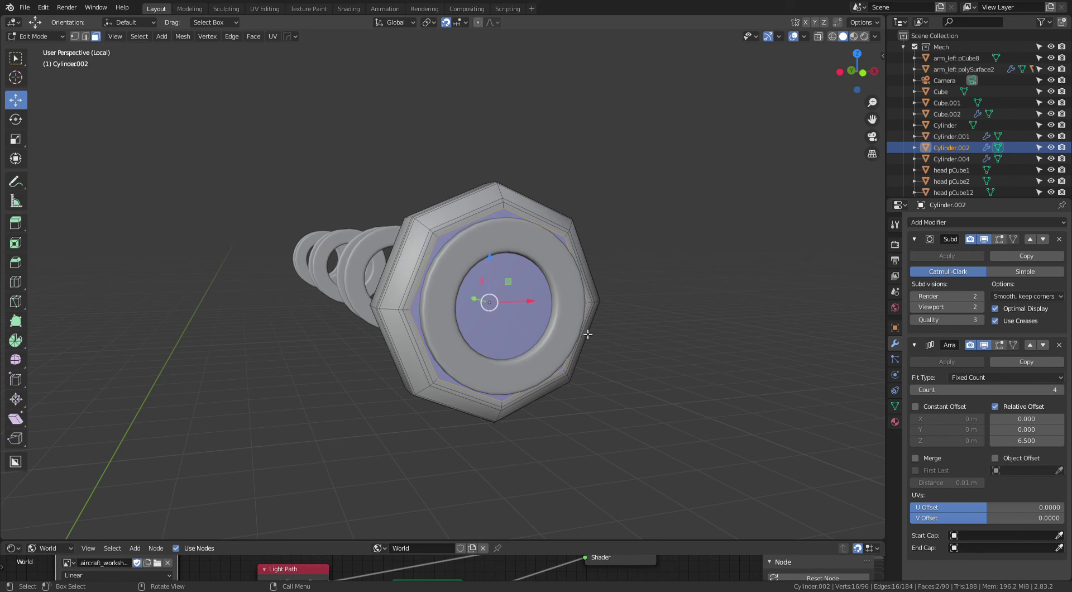
key("grave")
left_click(674, 323)
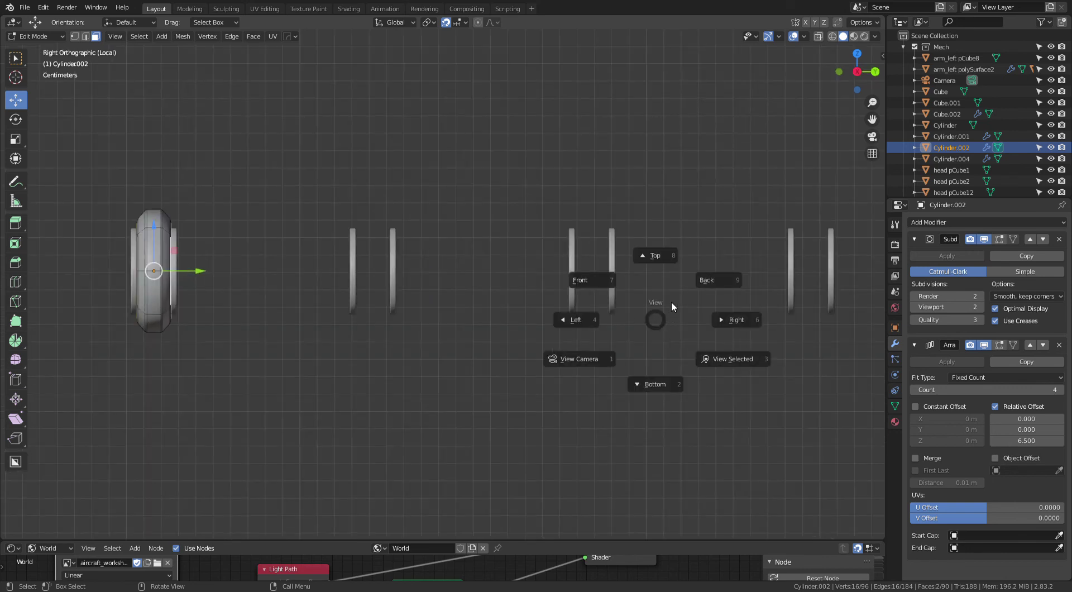
Step: In Back Orthographic view with X-ray on, inset the roller's selected end faces
left_click(715, 282)
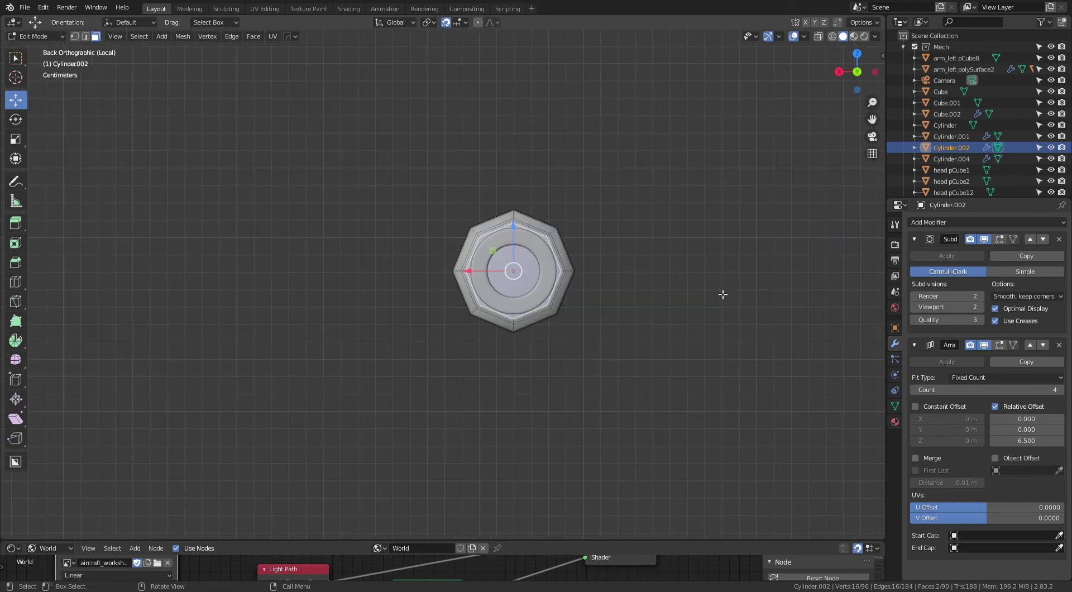
scroll(614, 310, "up", 1)
scroll(631, 296, "up", 1)
scroll(631, 296, "up", 1)
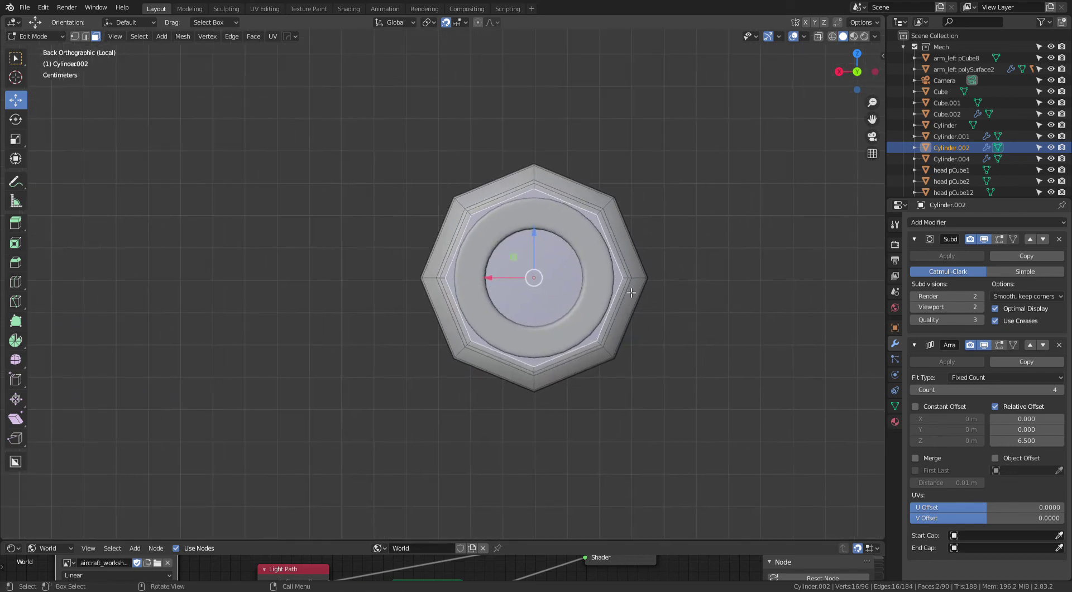
key("alt+z")
scroll(624, 308, "up", 1)
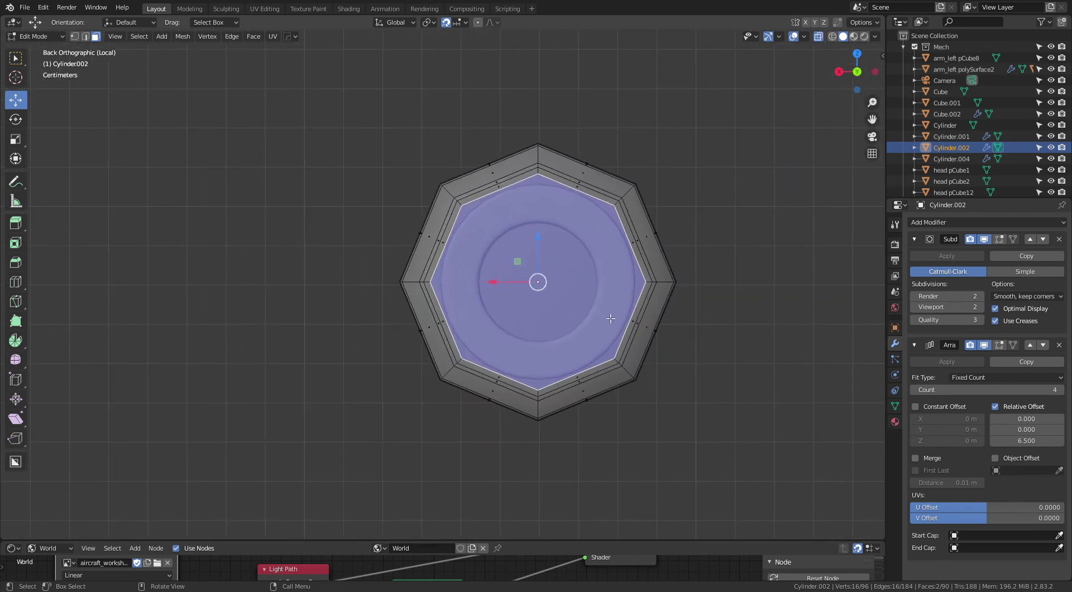
key("i")
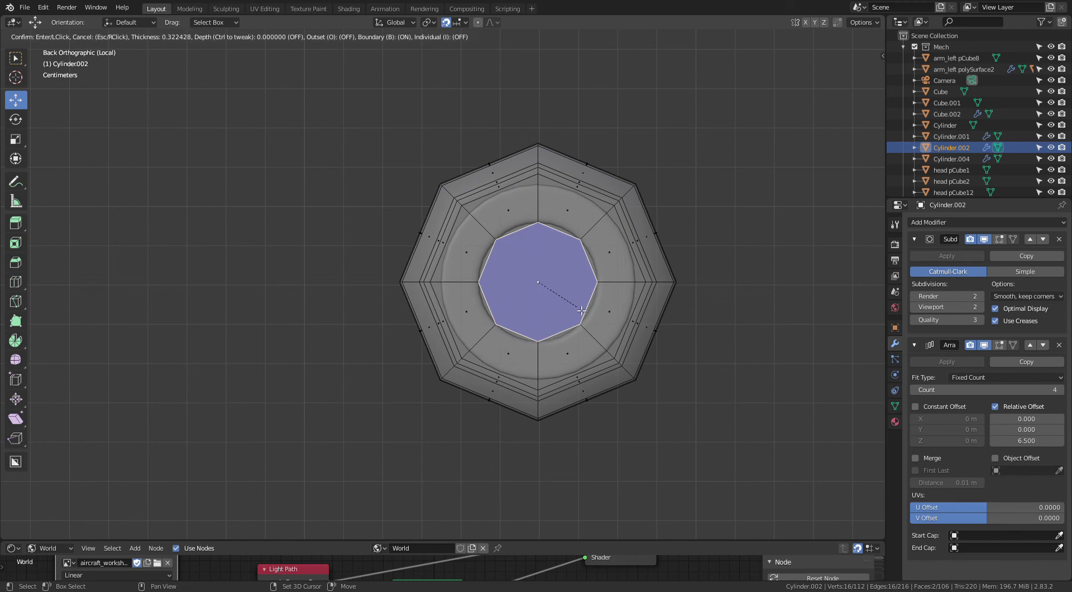
left_click(581, 311)
key("Tab")
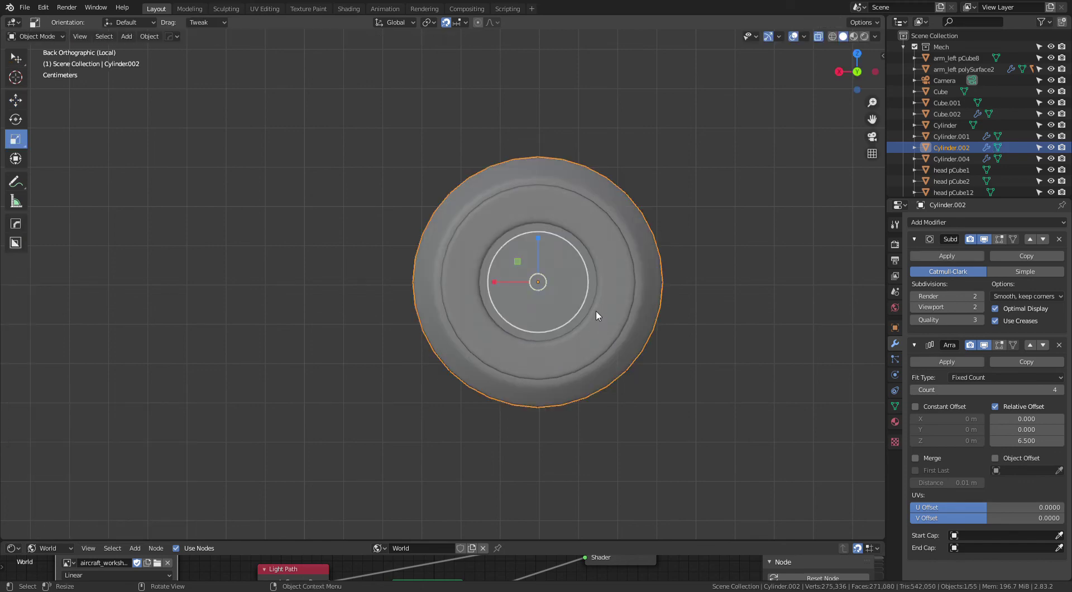
key("Tab")
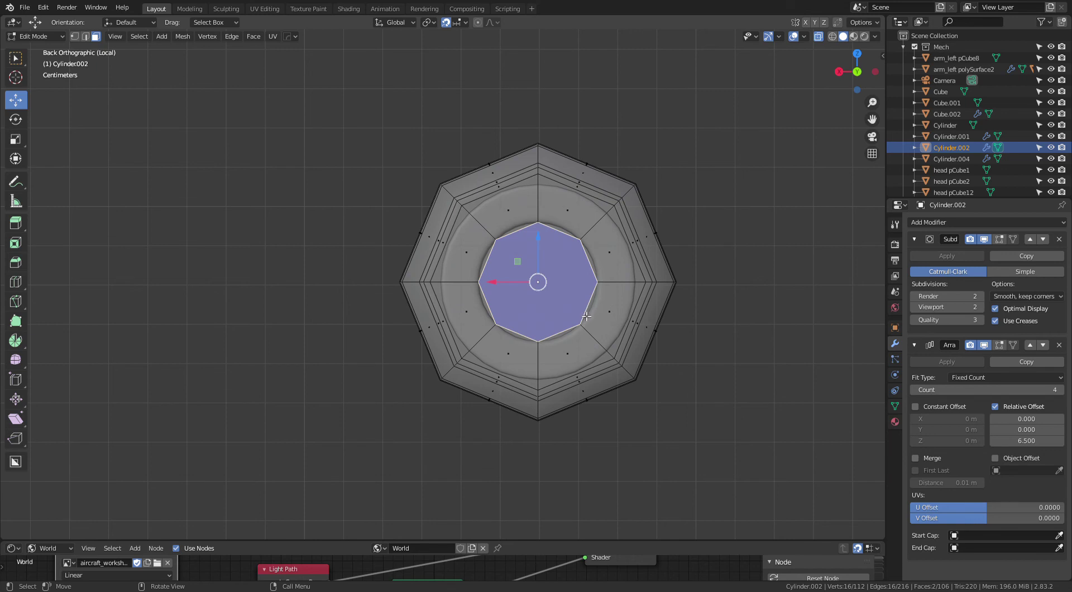
Step: Scale the inset inner face slightly up then down, finishing in Object Mode
left_click(18, 140)
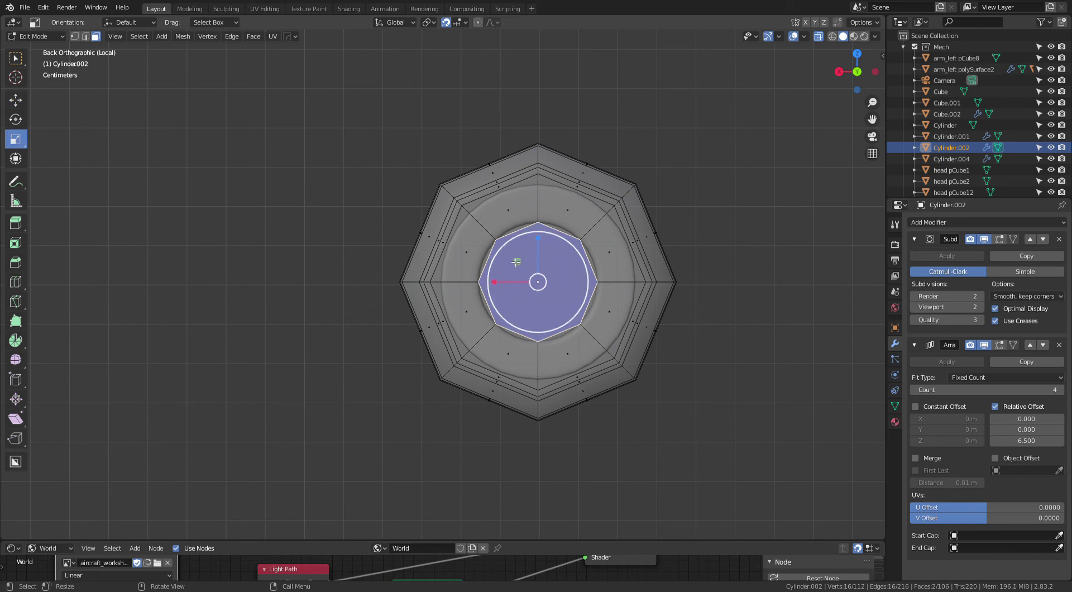
left_click_drag(516, 262, 566, 269)
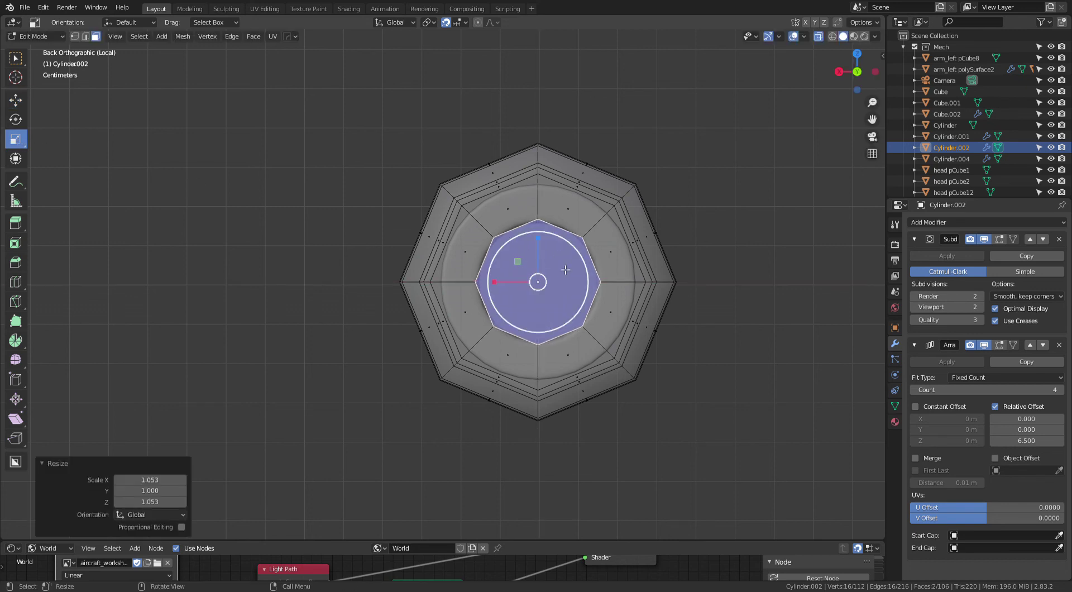
key("Tab")
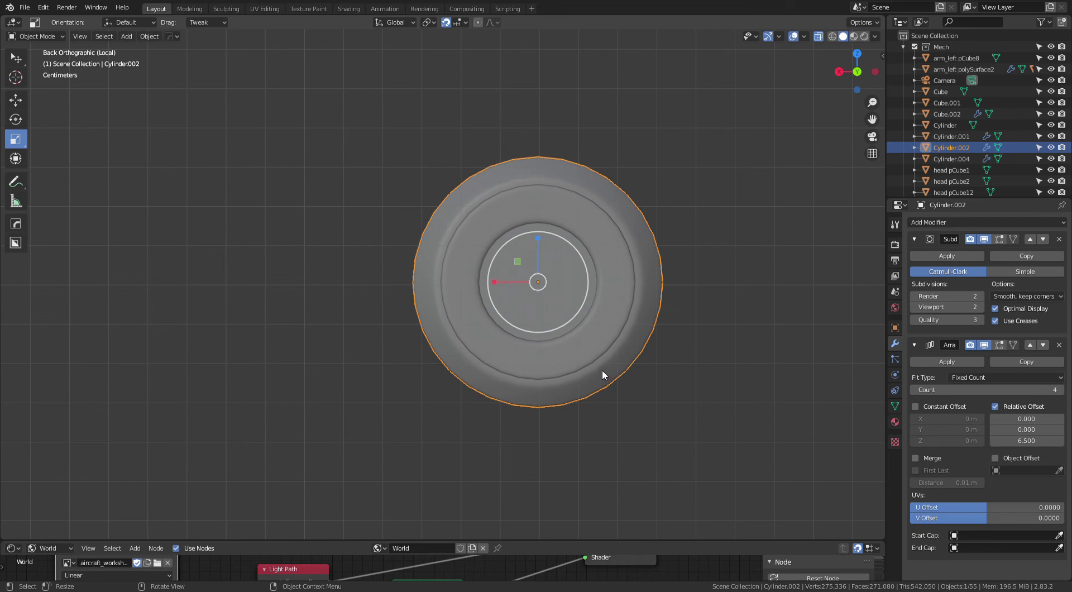
key("Tab")
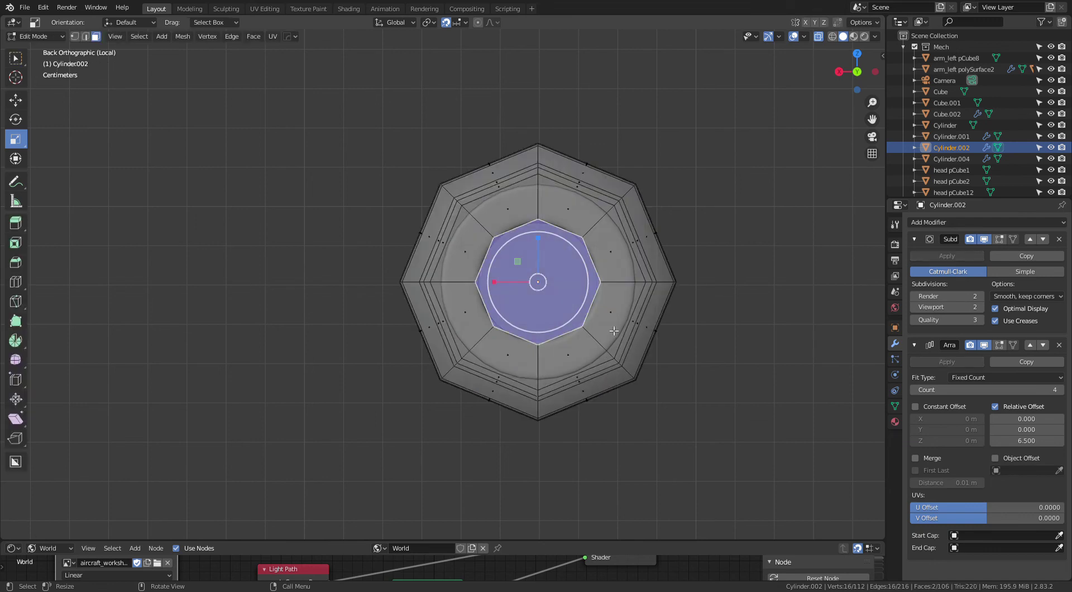
left_click_drag(526, 269, 514, 263)
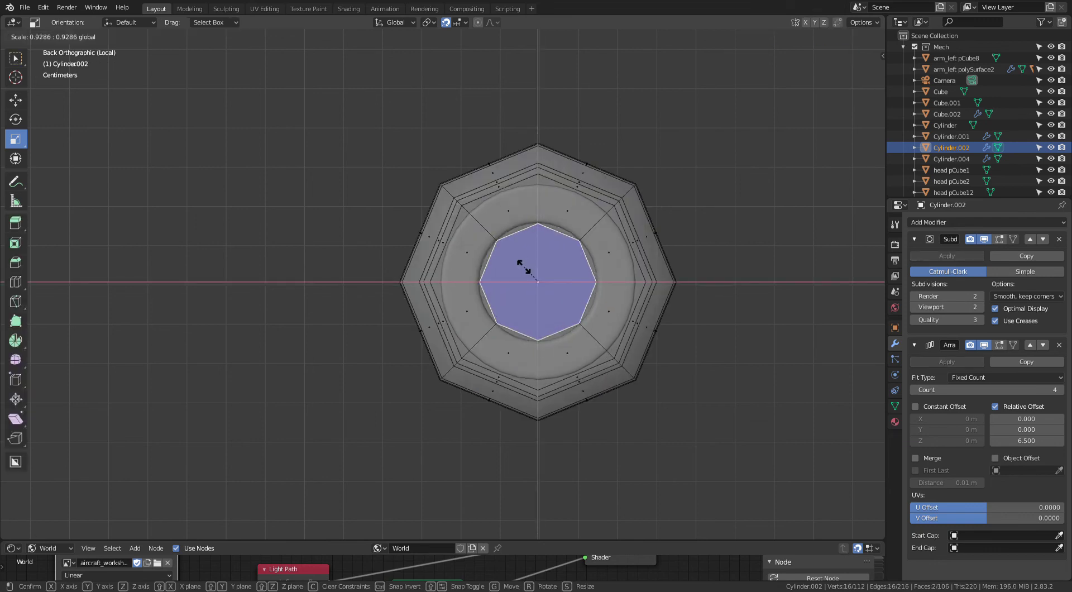
key("Tab")
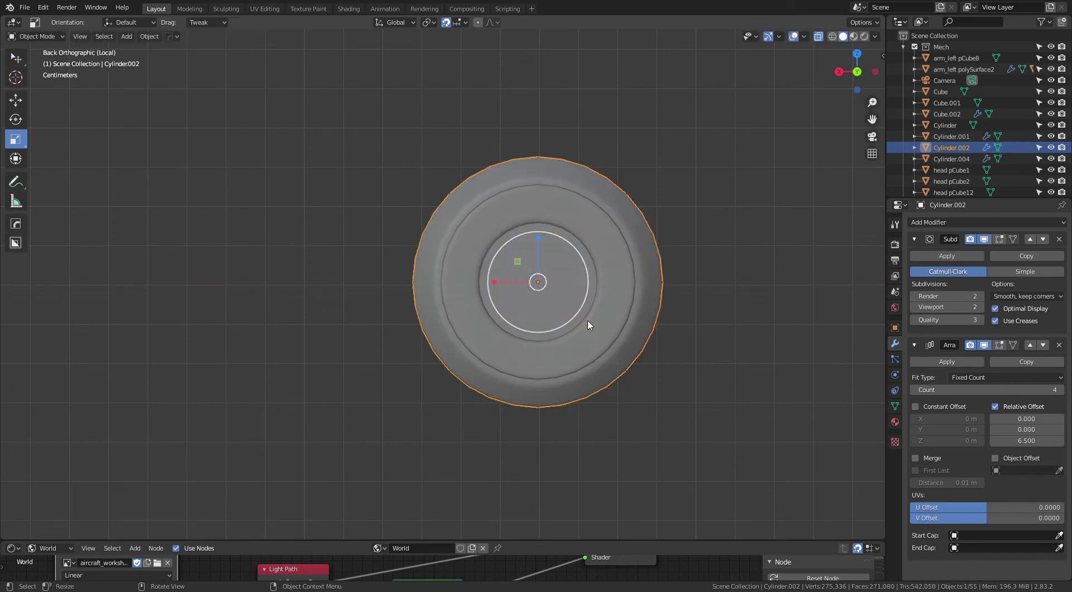
mouse_move(588, 319)
middle_mouse_down()
mouse_move(610, 360)
mouse_move(627, 362)
middle_mouse_up()
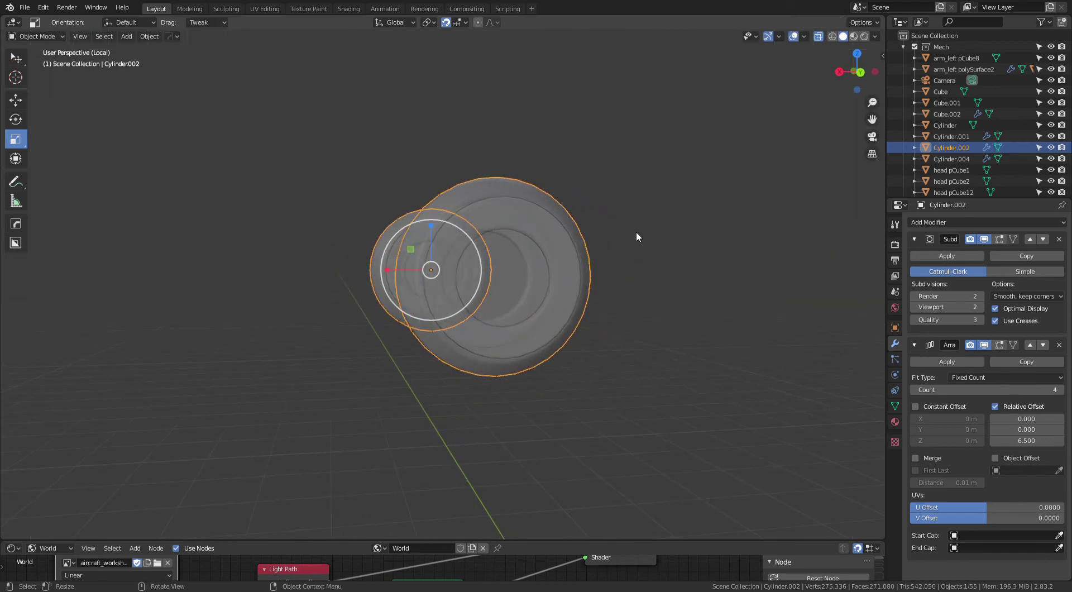
Step: Isolate the ring discs and delete the selected cap faces using Only Faces
key("KP_Divide")
scroll(628, 338, "up", 2)
mouse_move(627, 363)
middle_mouse_down()
mouse_move(609, 343)
mouse_move(672, 258)
middle_mouse_up()
key("KP_Divide")
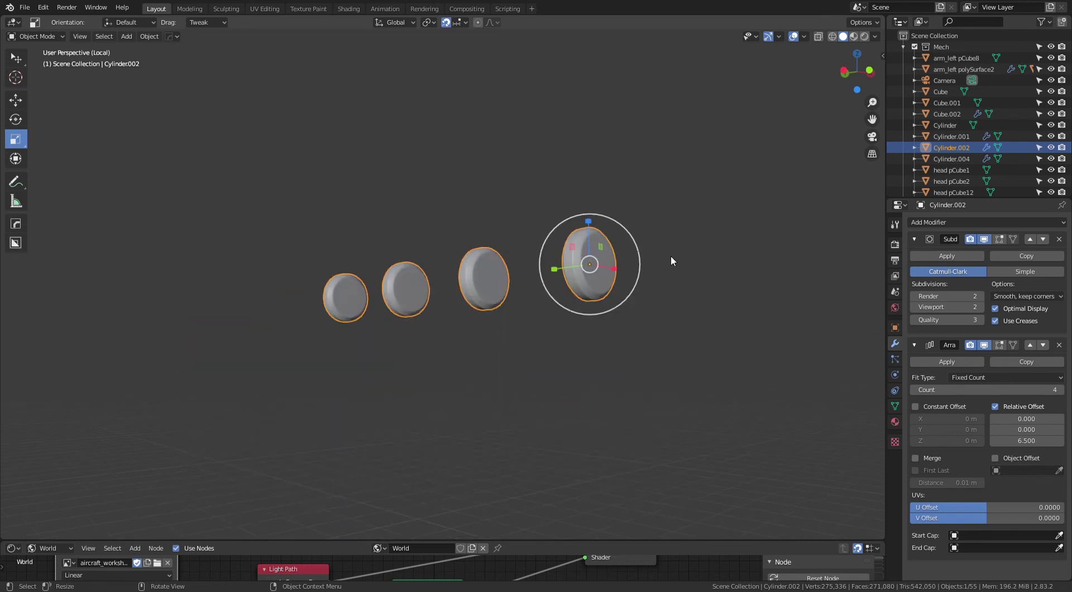
mouse_move(639, 293)
middle_mouse_down()
mouse_move(603, 292)
mouse_move(821, 286)
mouse_move(556, 352)
mouse_move(493, 356)
mouse_move(644, 259)
middle_mouse_up()
key("Tab")
key("x")
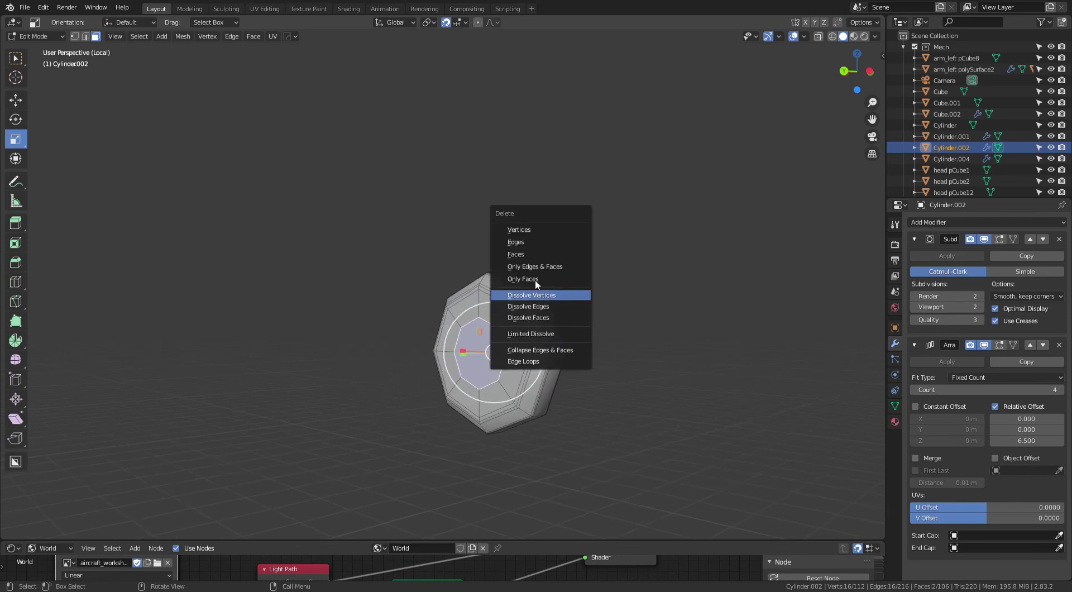
left_click(521, 255)
mouse_move(609, 332)
middle_mouse_down()
mouse_move(649, 319)
mouse_move(469, 330)
mouse_move(579, 351)
middle_mouse_up()
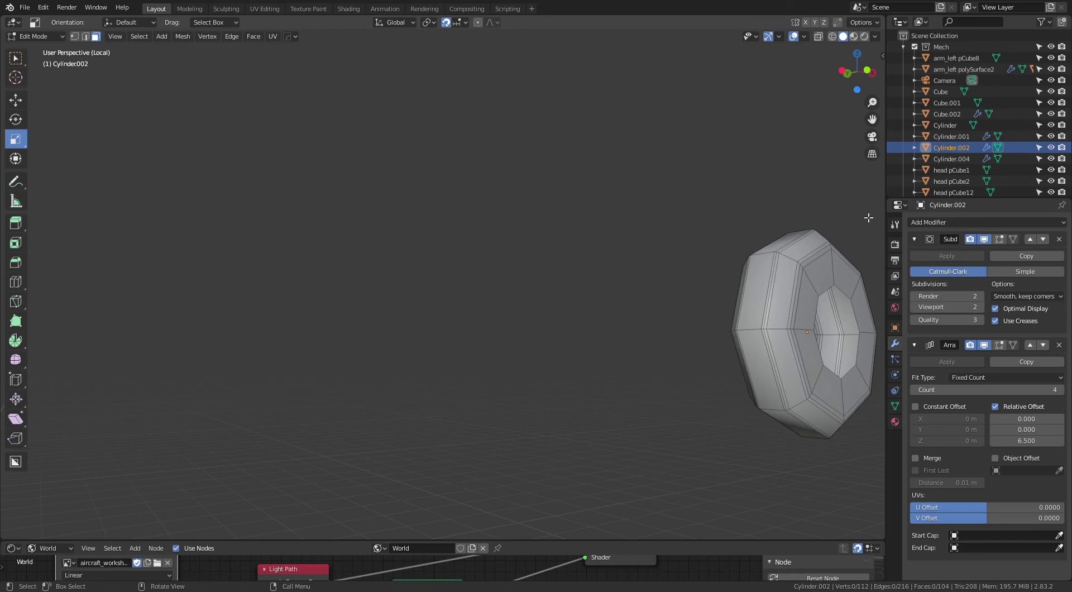
Step: Fill new faces between opposite edge pairs across the gaps in the hole's inner wall
left_click(787, 359)
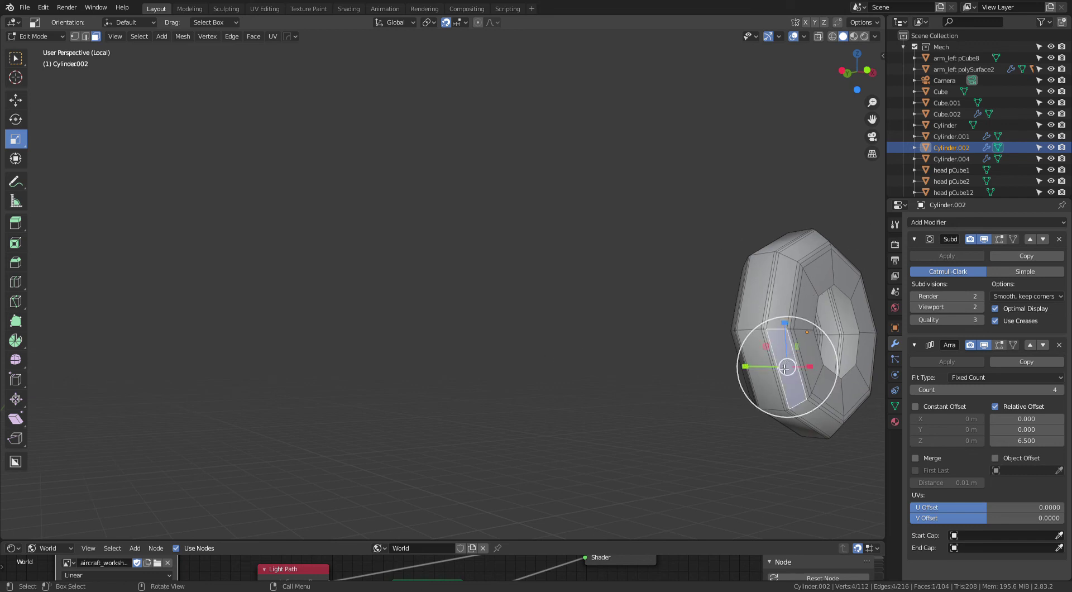
middle_click(785, 369, "alt")
middle_click_drag(613, 322, 583, 342)
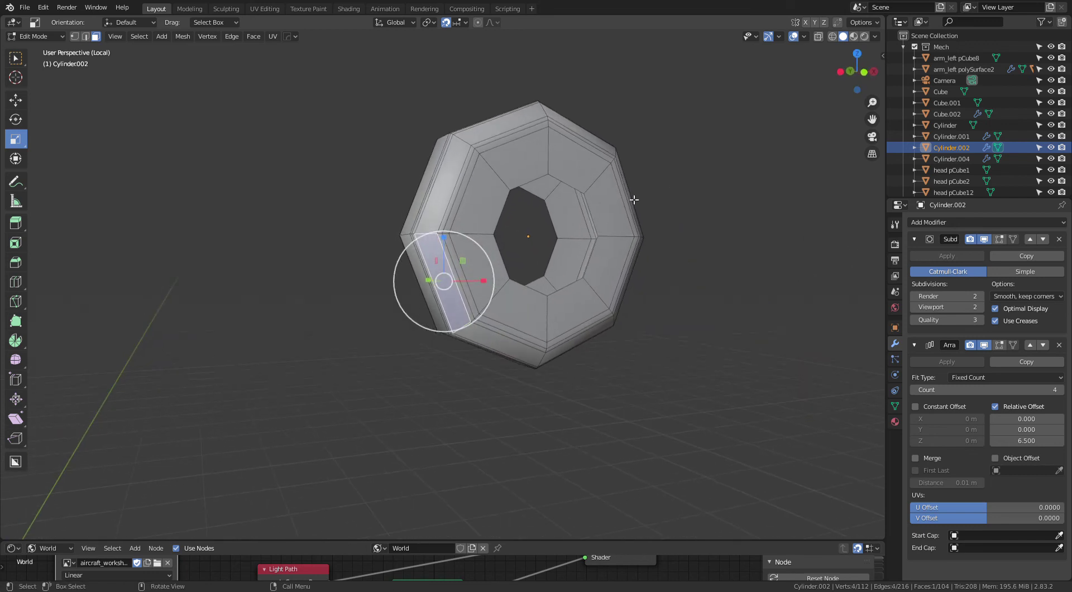
key("2")
left_click(602, 214)
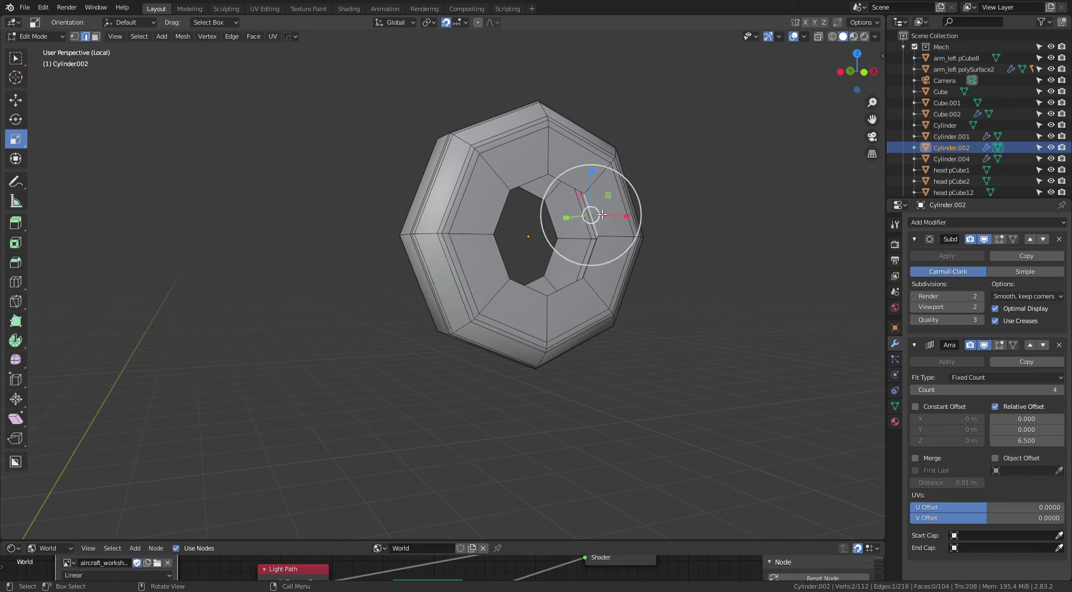
left_click(573, 239, "shift")
key("f")
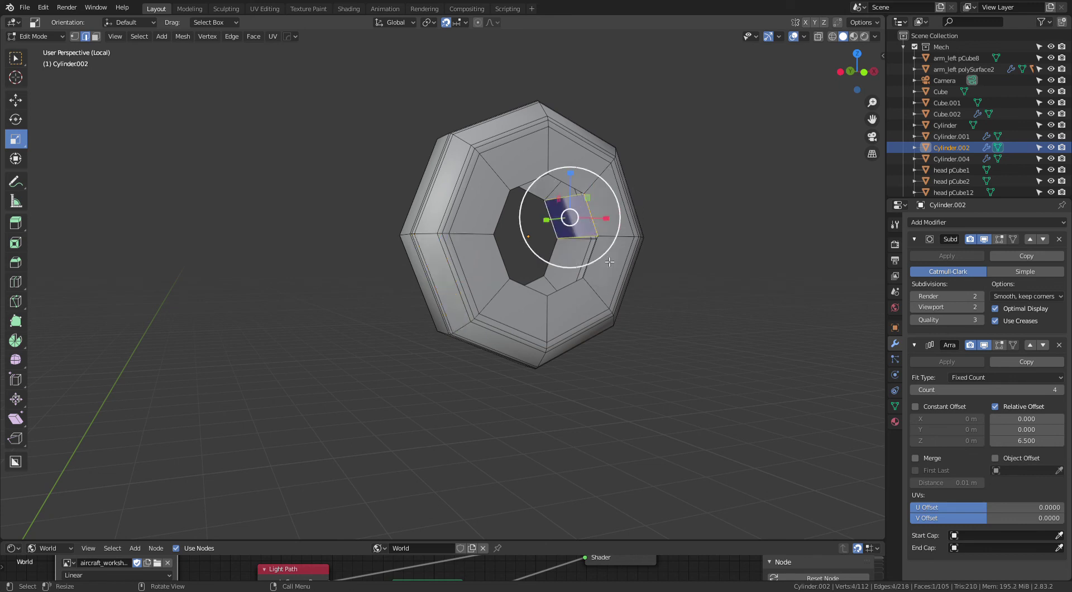
left_click(593, 267)
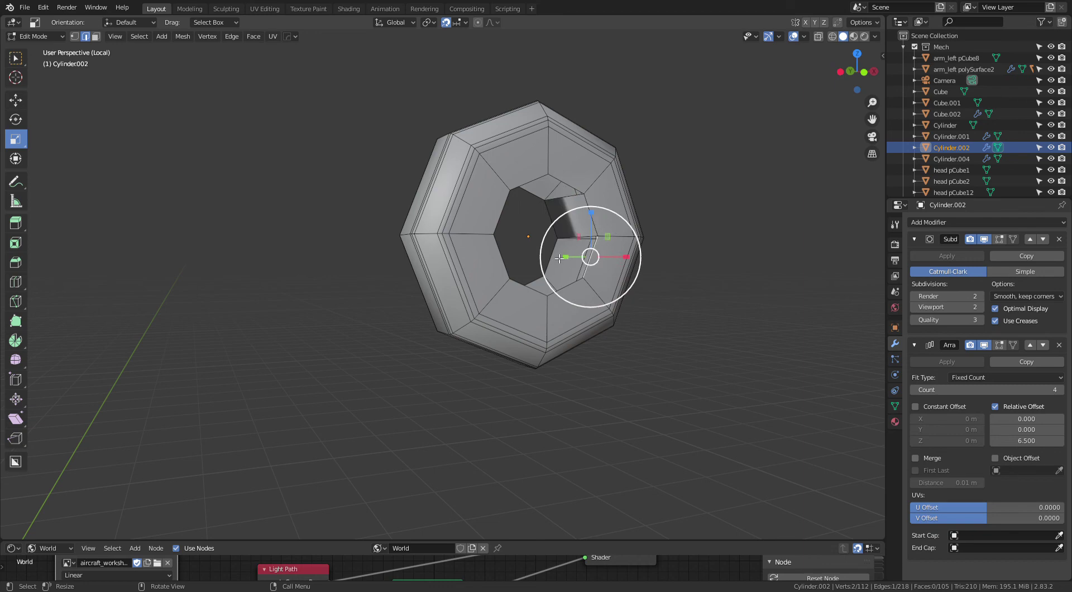
left_click(569, 229, "shift")
mouse_move(570, 229)
middle_mouse_down()
mouse_move(604, 288)
mouse_move(585, 262)
mouse_move(524, 311)
mouse_move(481, 273)
mouse_move(547, 245)
mouse_move(526, 213)
mouse_move(517, 163)
middle_mouse_up()
key("f")
key("f")
Step: Fill the first two gaps in the ring's inner wall with faces between edge pairs
left_click(524, 312, "shift")
key("f")
left_click(481, 273, "shift")
key("f")
left_click(526, 213)
left_click(481, 208, "shift")
Step: Fill the remaining two gaps so the ring's inner wall is fully closed
key("f")
left_click(516, 163)
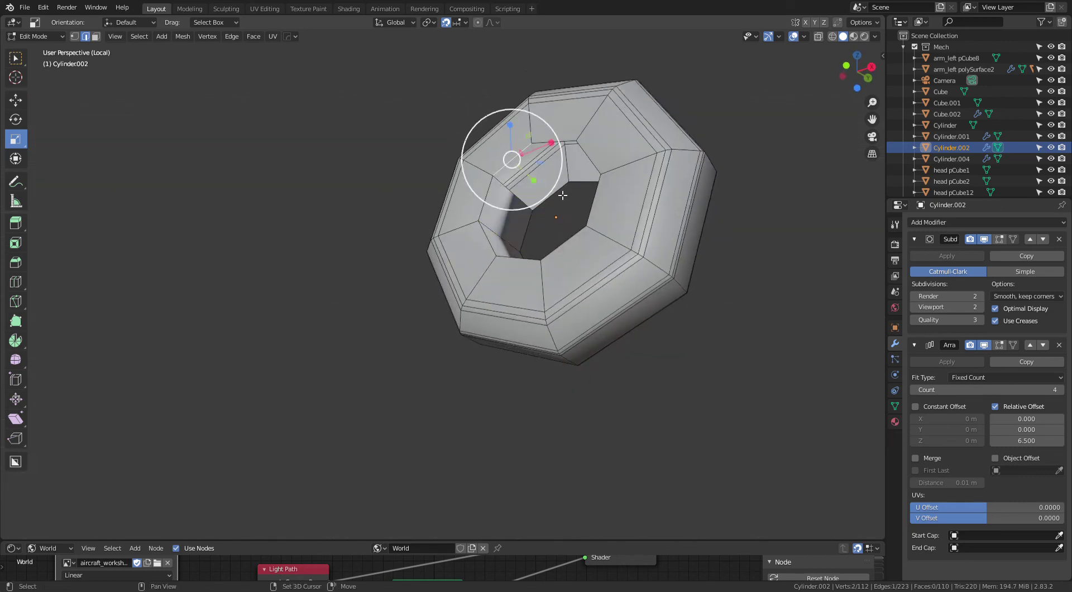
left_click(562, 195, "shift")
key("f")
middle_click_drag(562, 195, 581, 186)
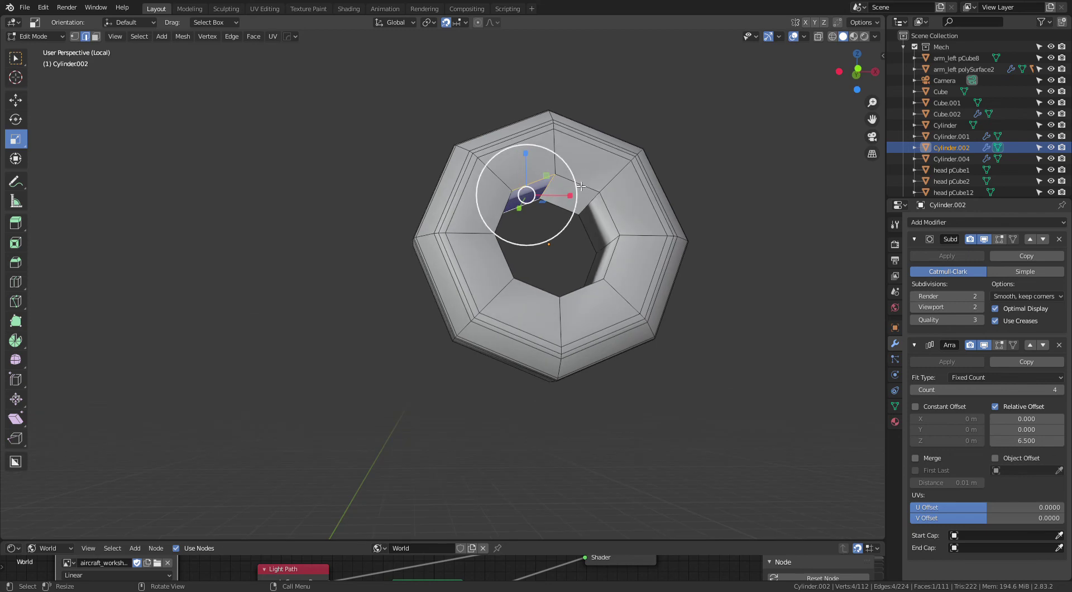
left_click(564, 208)
key("f")
mouse_move(622, 223)
middle_mouse_down()
mouse_move(593, 222)
mouse_move(663, 211)
middle_mouse_up()
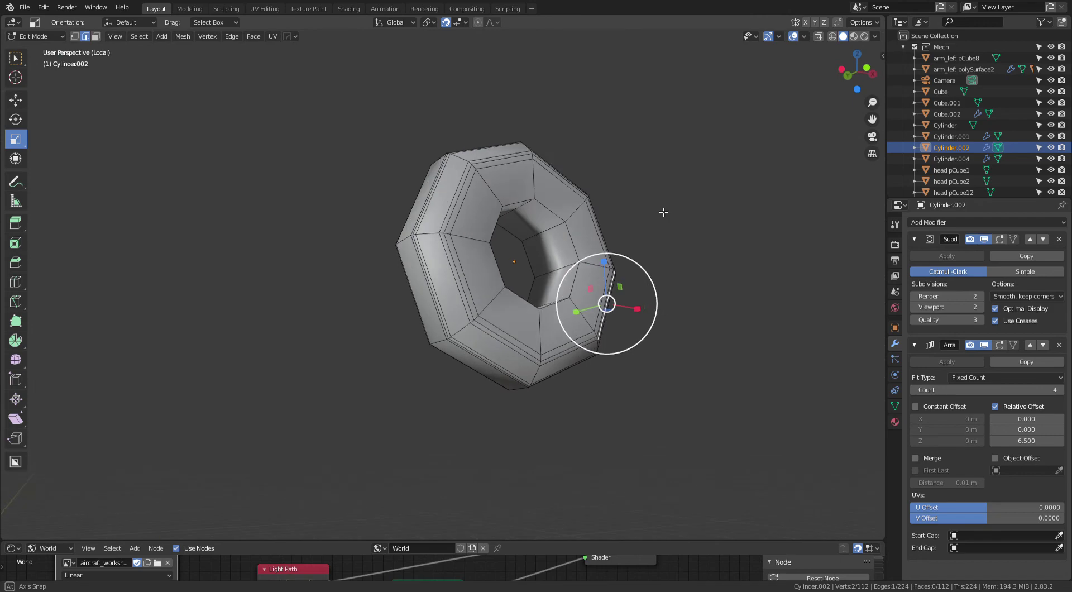
Step: Enable Auto Smooth at 30° in Cylinder.002's mesh Normals settings
left_click(897, 405)
left_click(927, 427)
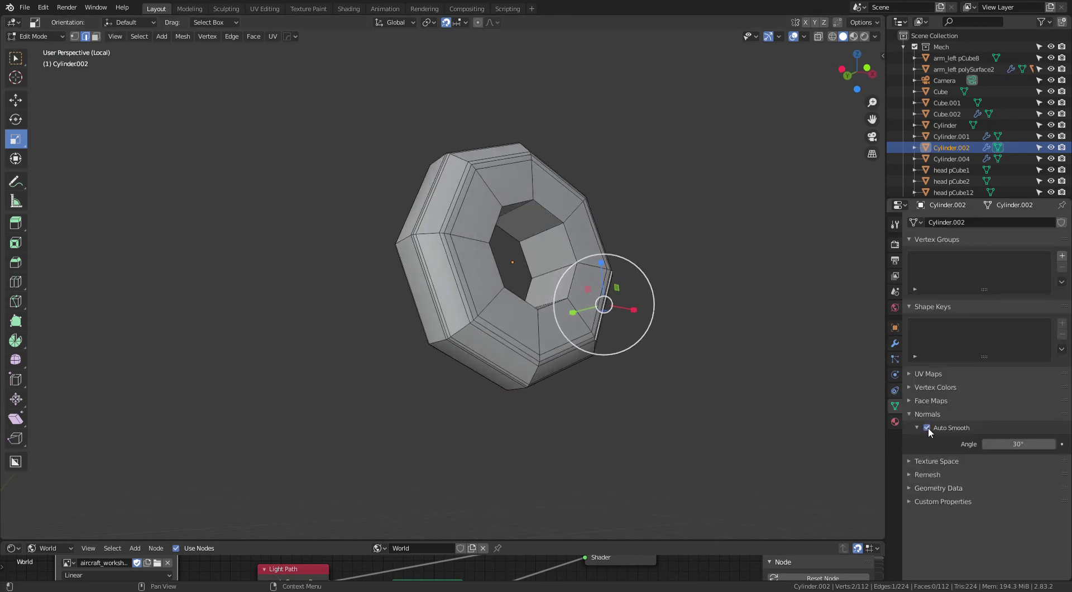
left_click(670, 390)
mouse_move(670, 390)
middle_mouse_down()
mouse_move(603, 367)
mouse_move(512, 510)
mouse_move(575, 316)
mouse_move(529, 395)
mouse_move(531, 426)
mouse_move(629, 405)
mouse_move(584, 386)
mouse_move(510, 414)
mouse_move(664, 381)
mouse_move(787, 376)
mouse_move(608, 383)
middle_mouse_up()
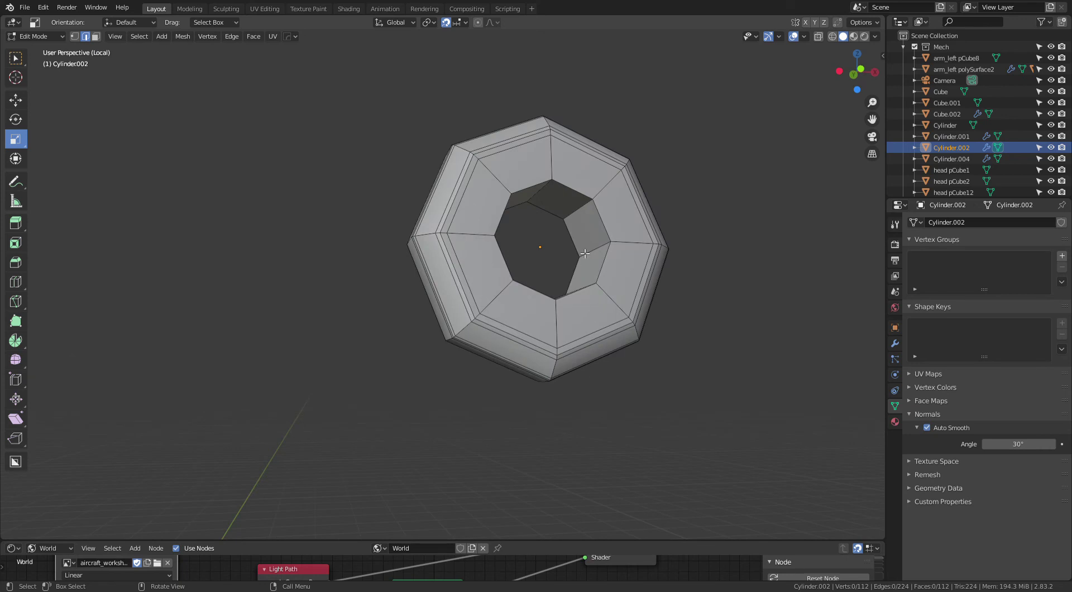
Step: Bevel the hole's inner edge loop at 0.0785 m with 2 segments, then exit local view in Object Mode
left_click(607, 224, "alt")
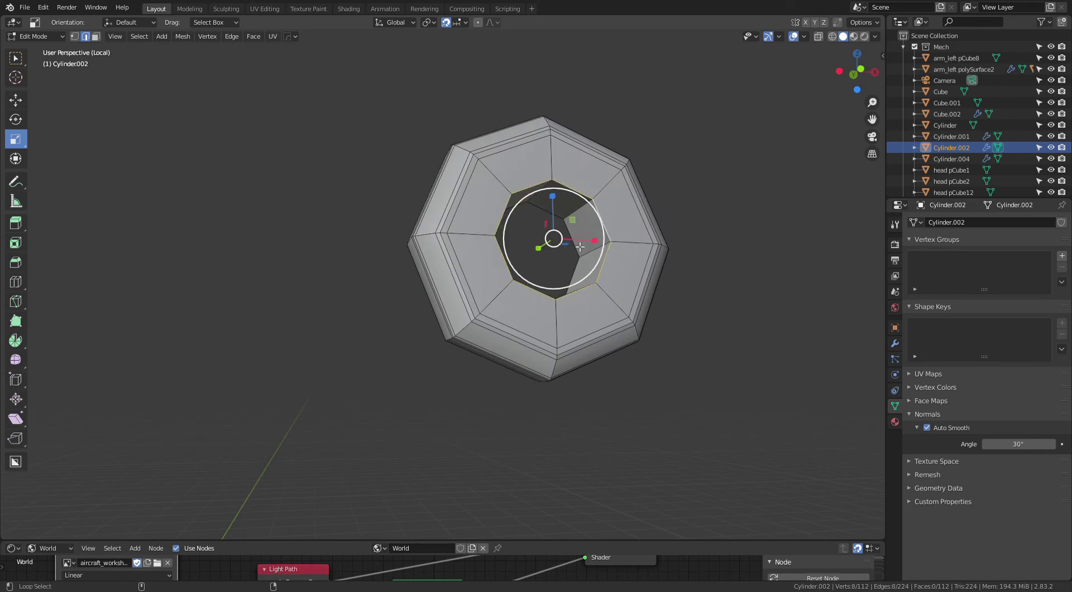
middle_click_drag(609, 254, 637, 335)
key("ctrl+b")
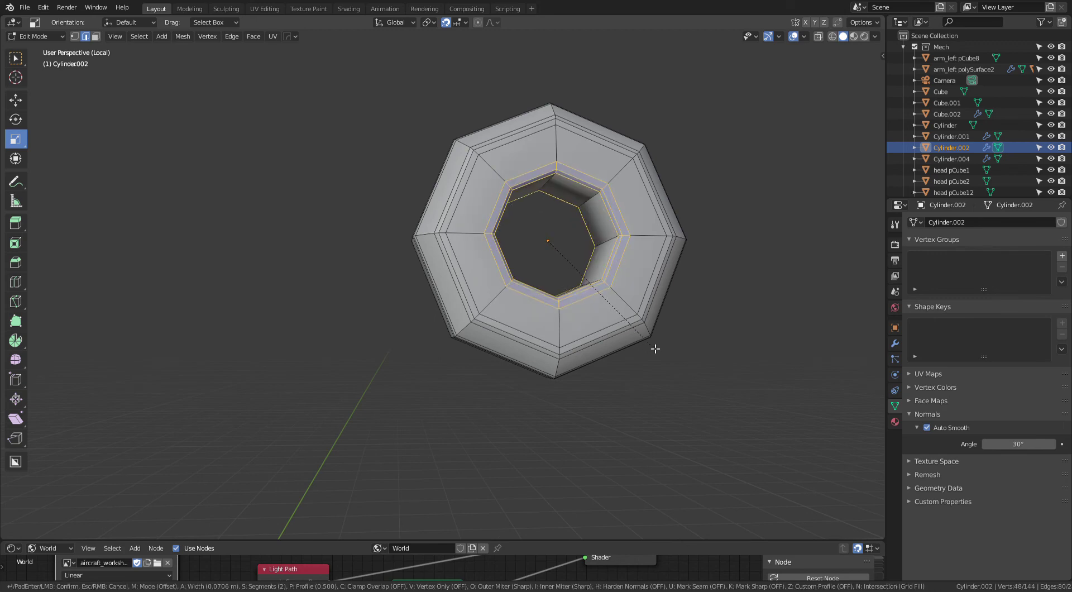
left_click(655, 350)
mouse_move(649, 352)
middle_mouse_down()
mouse_move(590, 326)
mouse_move(702, 343)
mouse_move(588, 373)
mouse_move(726, 334)
mouse_move(703, 343)
mouse_move(670, 265)
middle_mouse_up()
key("Tab")
key("KP_Divide")
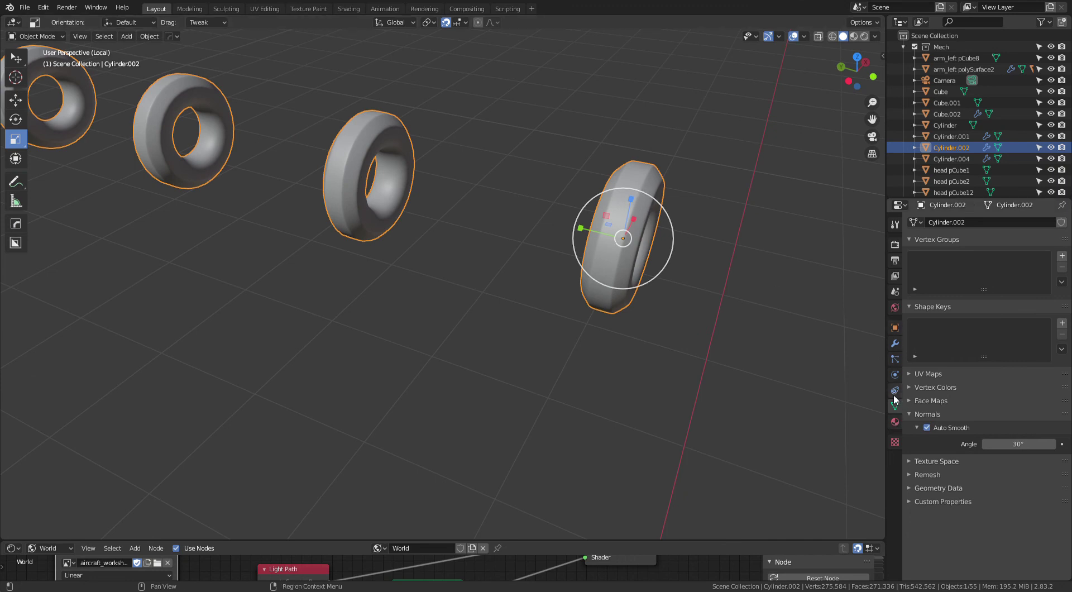
Step: Delete Cylinder.002's Array modifier, leaving only Subdivision Surface on the single ring
left_click(895, 343)
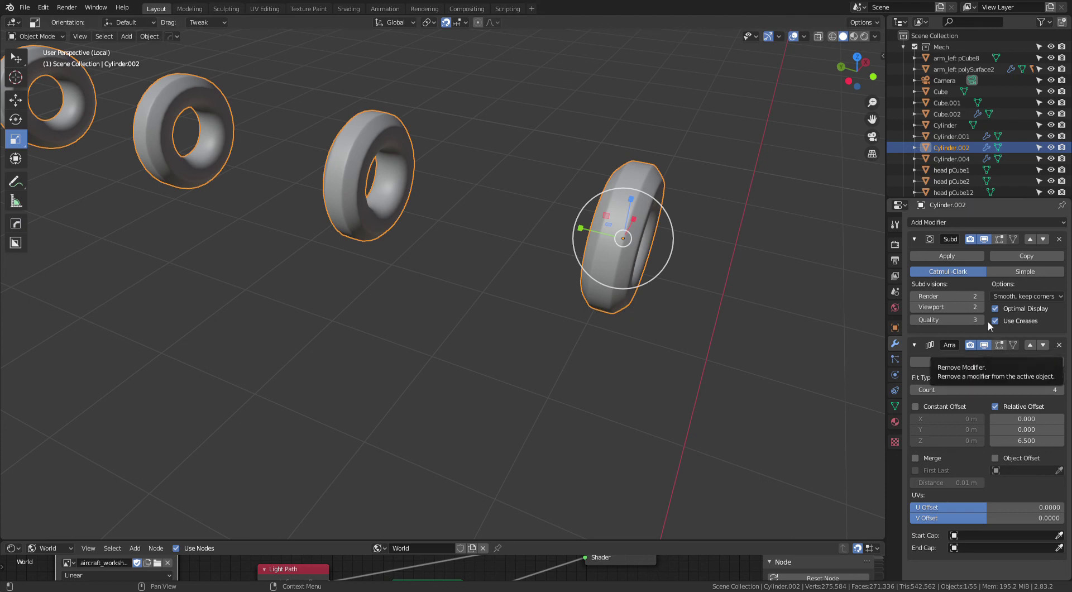
scroll(635, 218, "down", 2)
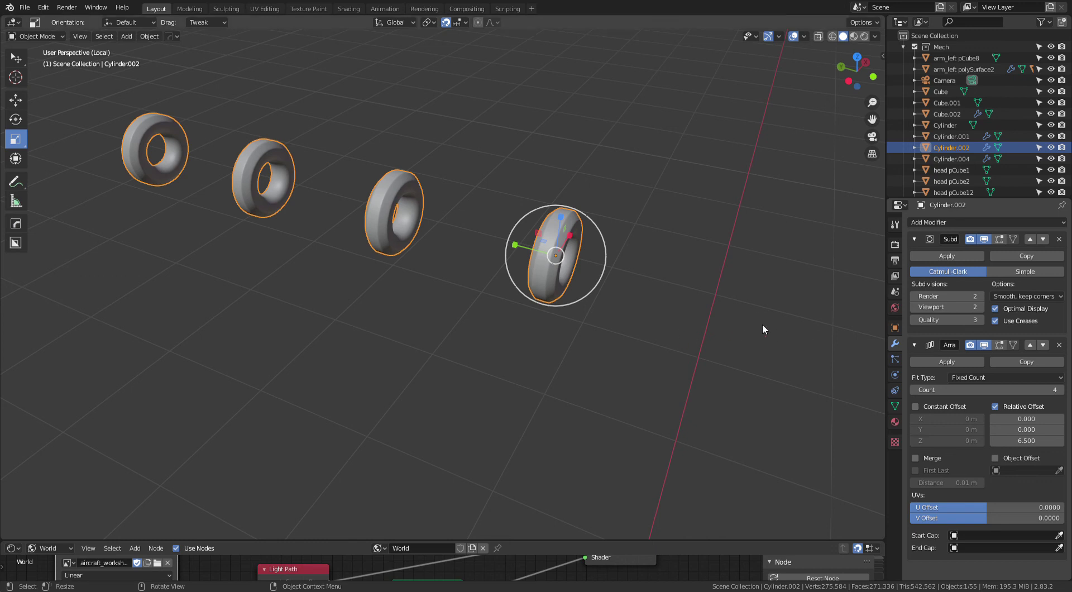
left_click(1060, 345)
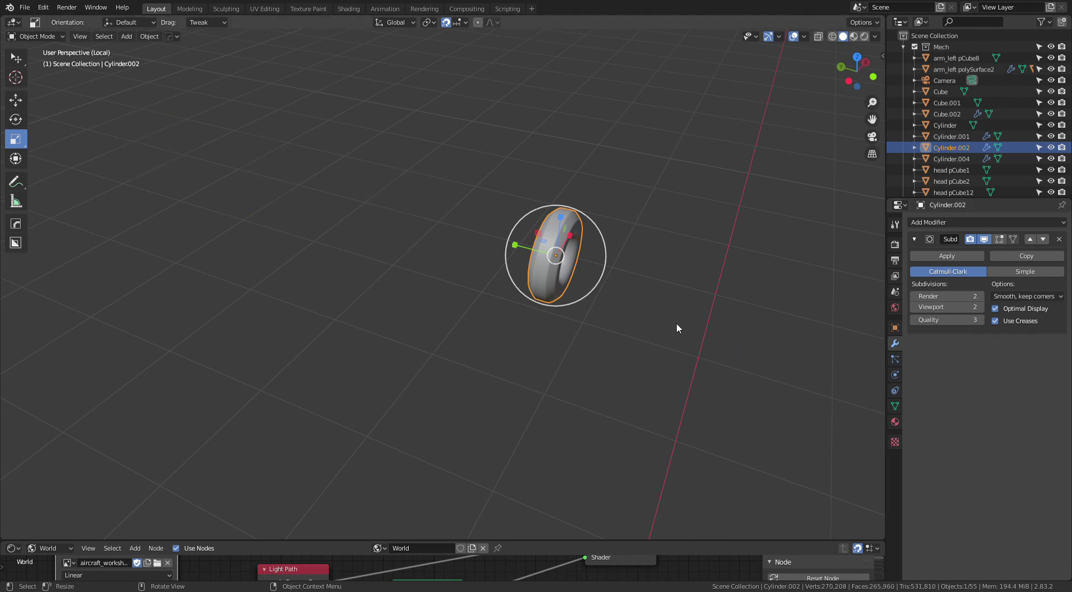
middle_click_drag(662, 302, 763, 256)
scroll(676, 267, "up", 3)
Step: Apply rotation and scale to the ring
middle_click_drag(675, 267, 628, 310, "shift")
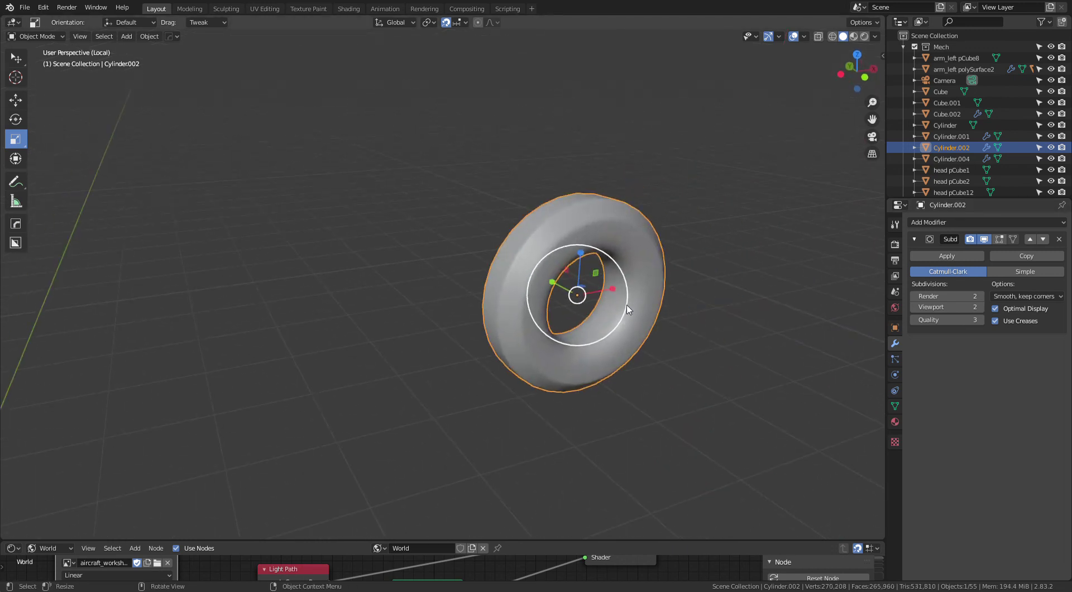
key("ctrl+a")
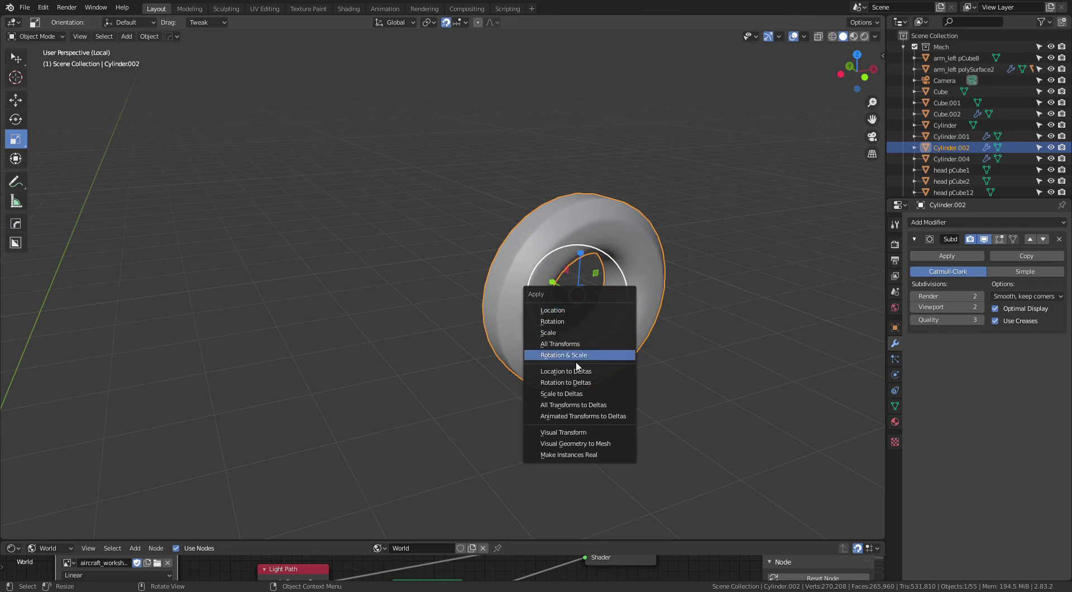
left_click(578, 355)
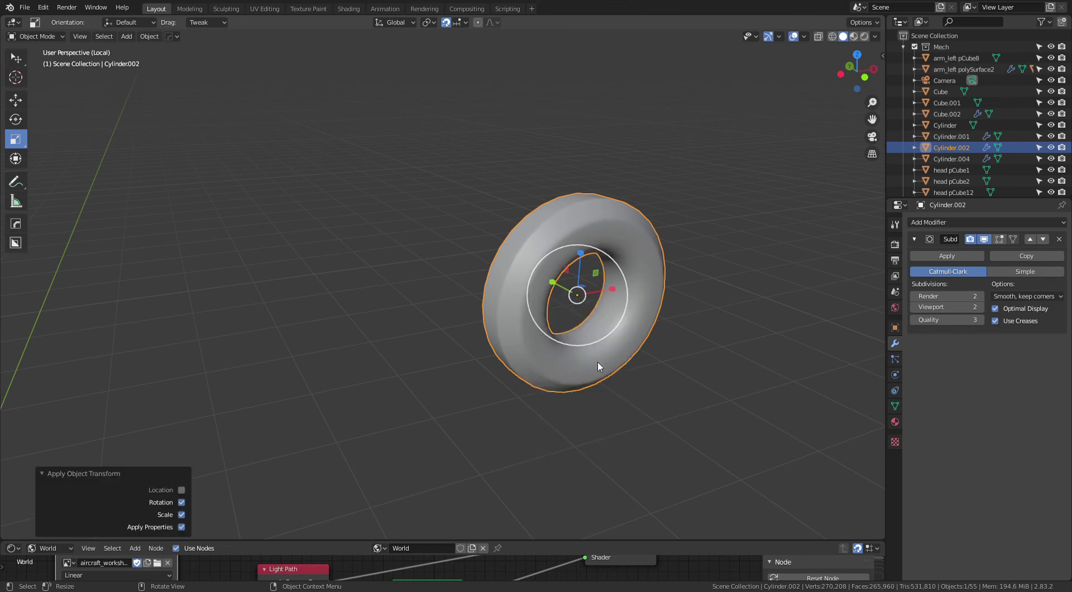
Step: Add a tighter bevel to the hole's inner edge loop and return to Object Mode
key("Tab")
middle_click_drag(677, 364, 600, 277)
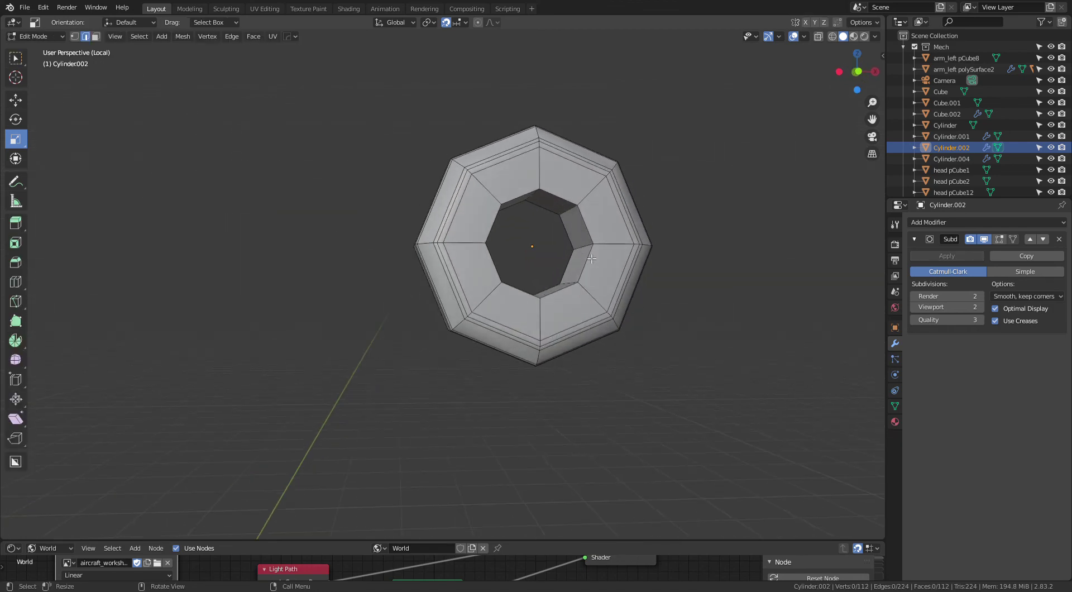
left_click(594, 235, "alt")
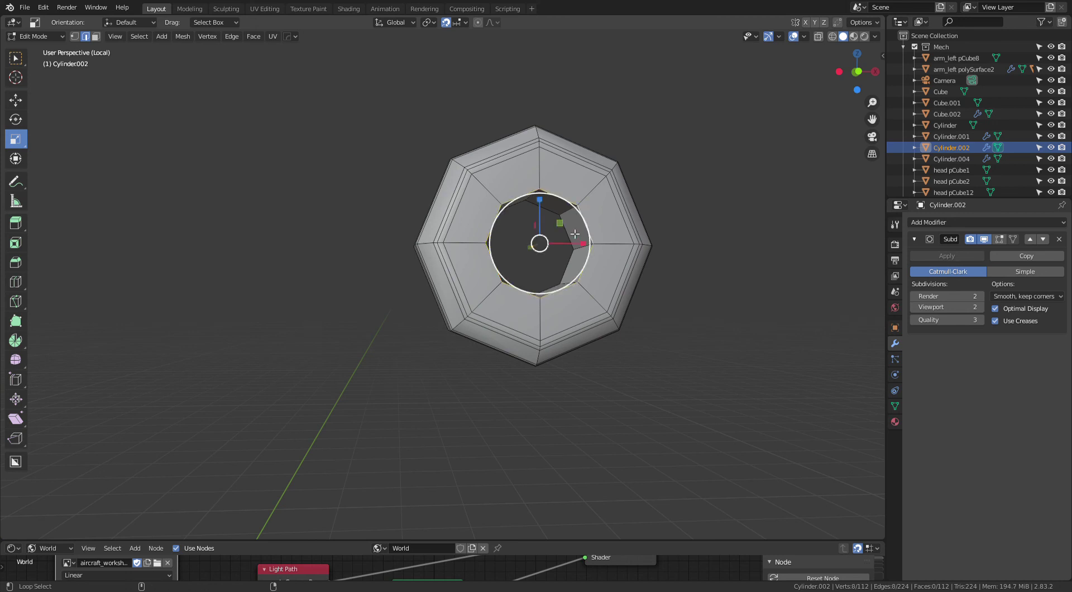
key("ctrl+b")
left_click(599, 300)
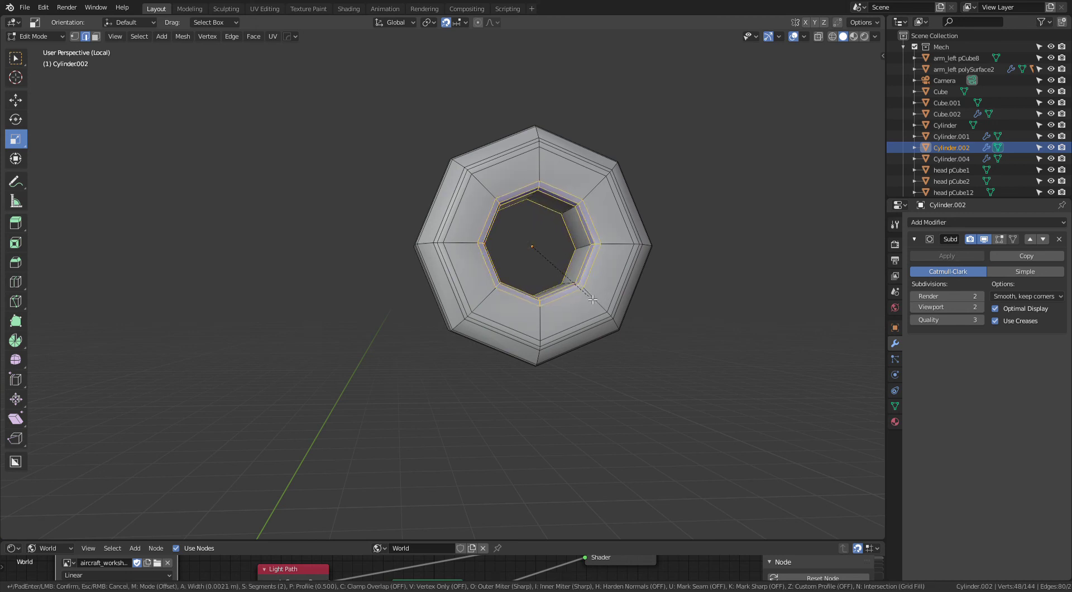
mouse_move(598, 300)
middle_mouse_down()
mouse_move(694, 292)
mouse_move(608, 279)
mouse_move(608, 306)
mouse_move(627, 301)
middle_mouse_up()
key("Tab")
key("Tab")
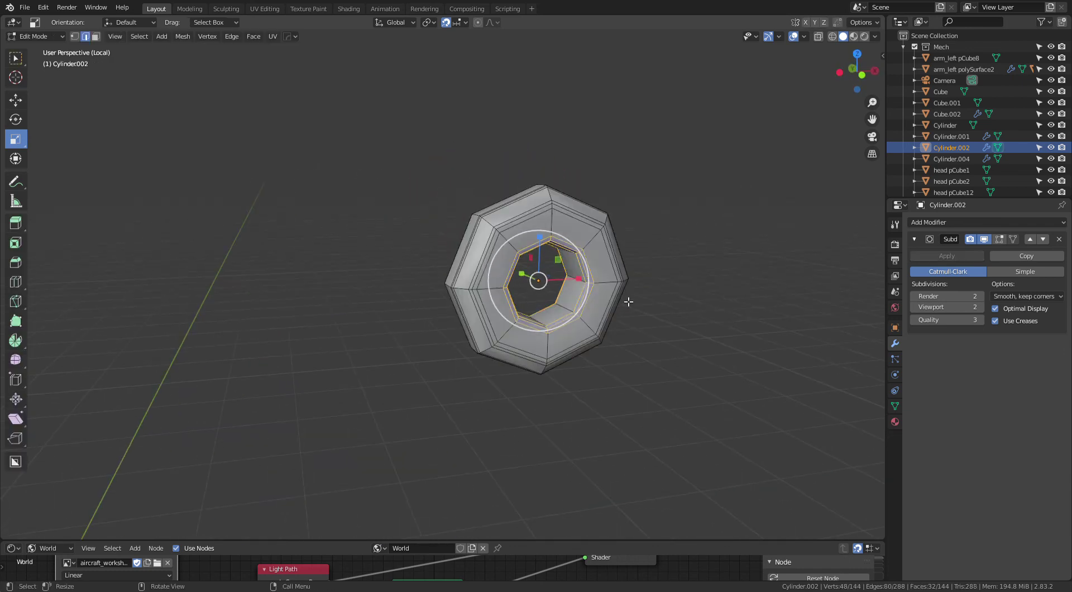
key("Tab")
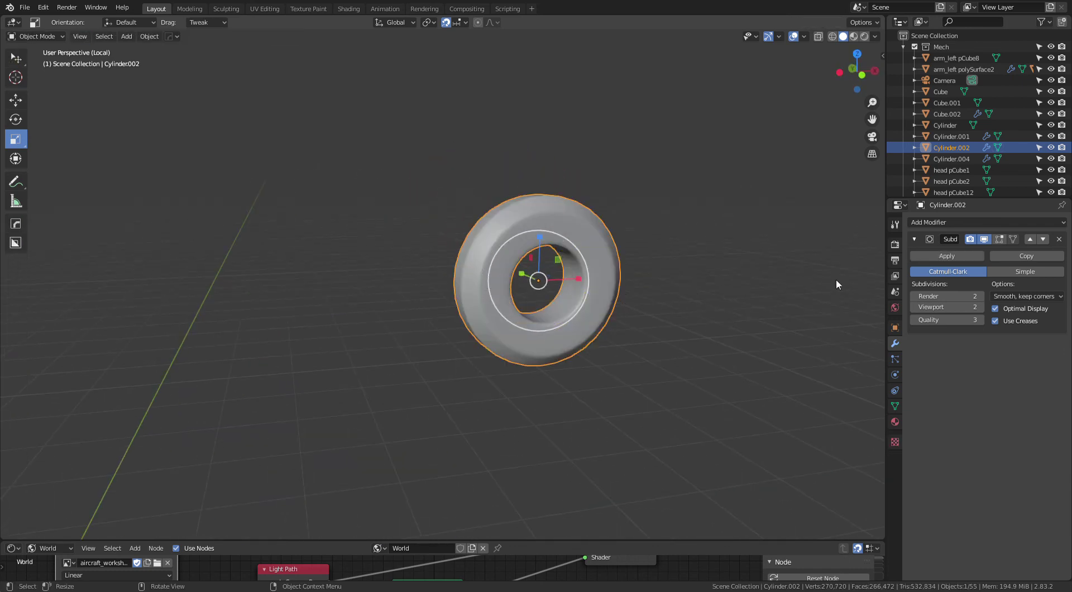
Step: Add an Array modifier with X offset 0 and relative Z offset 6.5, then exit local view
left_click(923, 223)
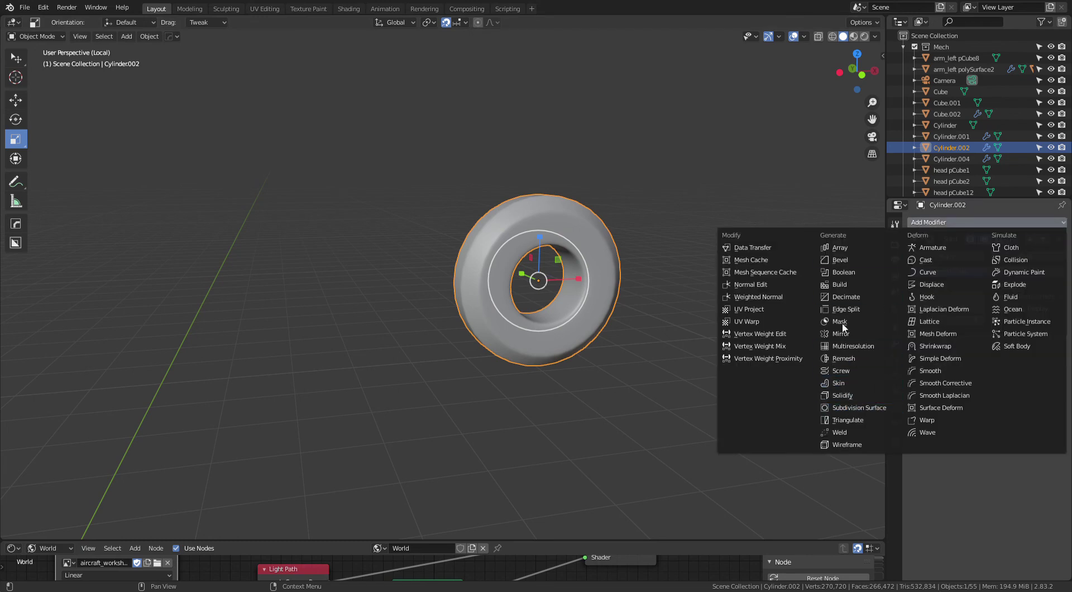
left_click(841, 248)
type("0")
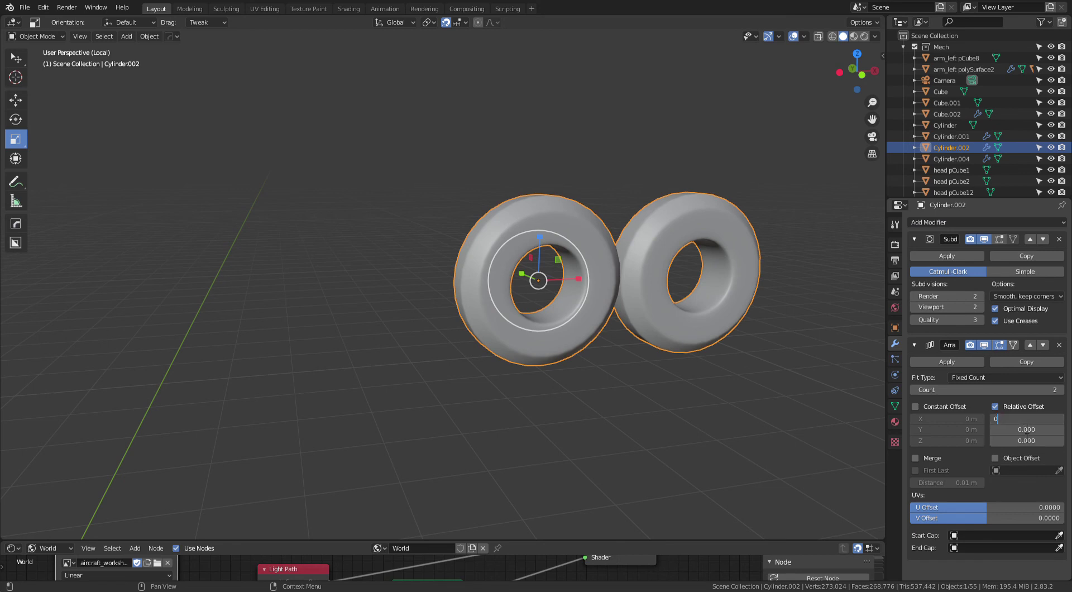
key("Return")
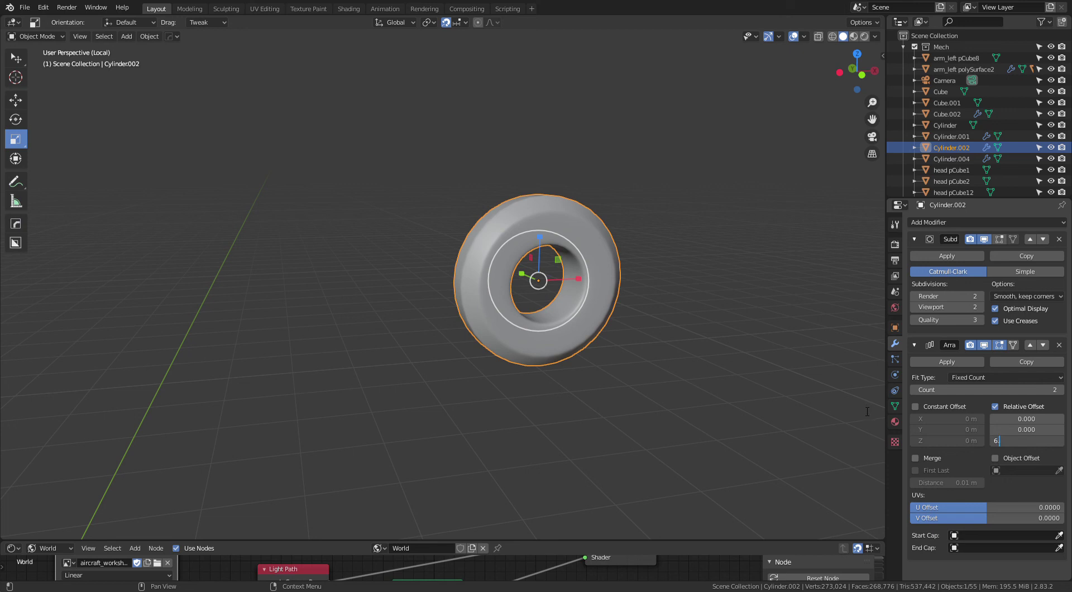
key("Return")
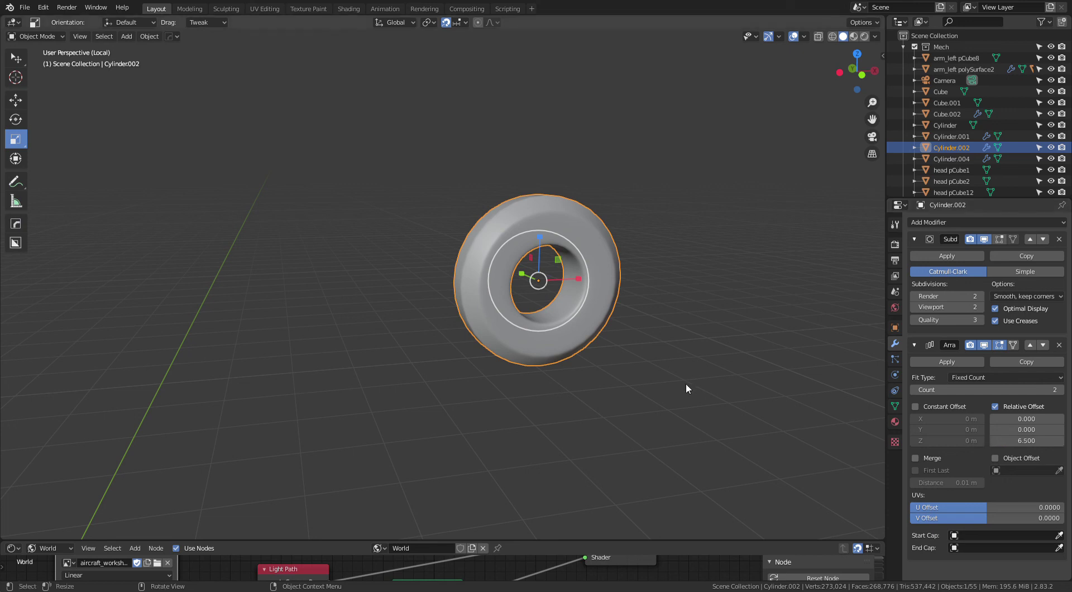
mouse_move(672, 372)
middle_mouse_down()
mouse_move(718, 349)
mouse_move(648, 314)
mouse_move(667, 313)
mouse_move(532, 397)
mouse_move(652, 339)
mouse_move(795, 347)
mouse_move(672, 358)
mouse_move(691, 284)
mouse_move(793, 335)
middle_mouse_up()
key("KP_Divide")
scroll(585, 353, "down", 4)
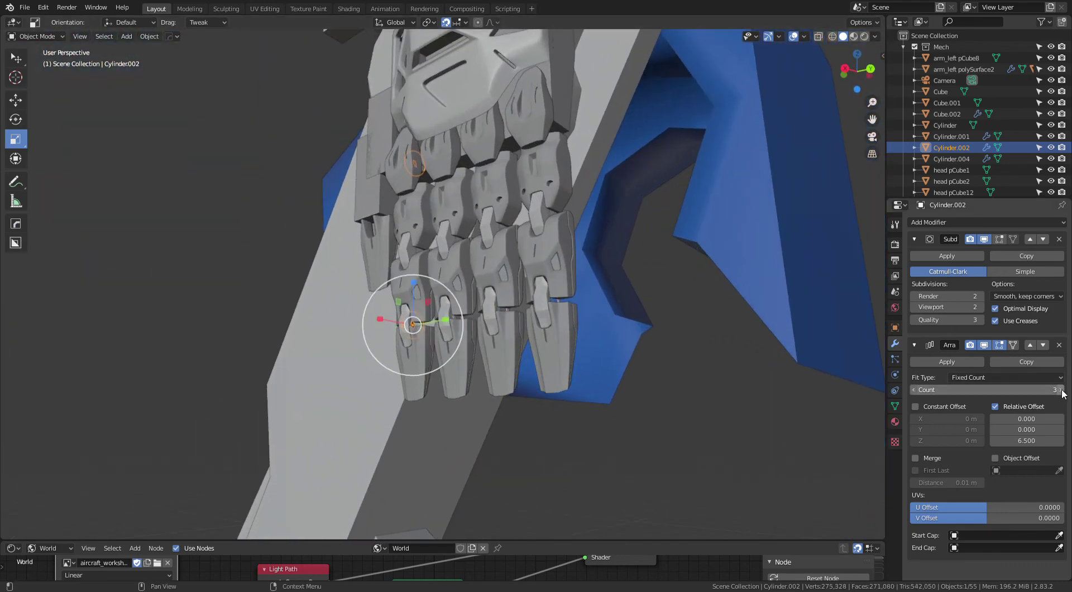
Step: Set the array's relative Y offset to 6.5 so a ring sits in each finger's lower joint
mouse_move(588, 375)
middle_mouse_down()
mouse_move(625, 381)
mouse_move(434, 370)
mouse_move(397, 383)
mouse_move(685, 334)
mouse_move(653, 329)
middle_mouse_up()
scroll(655, 341, "up", 2)
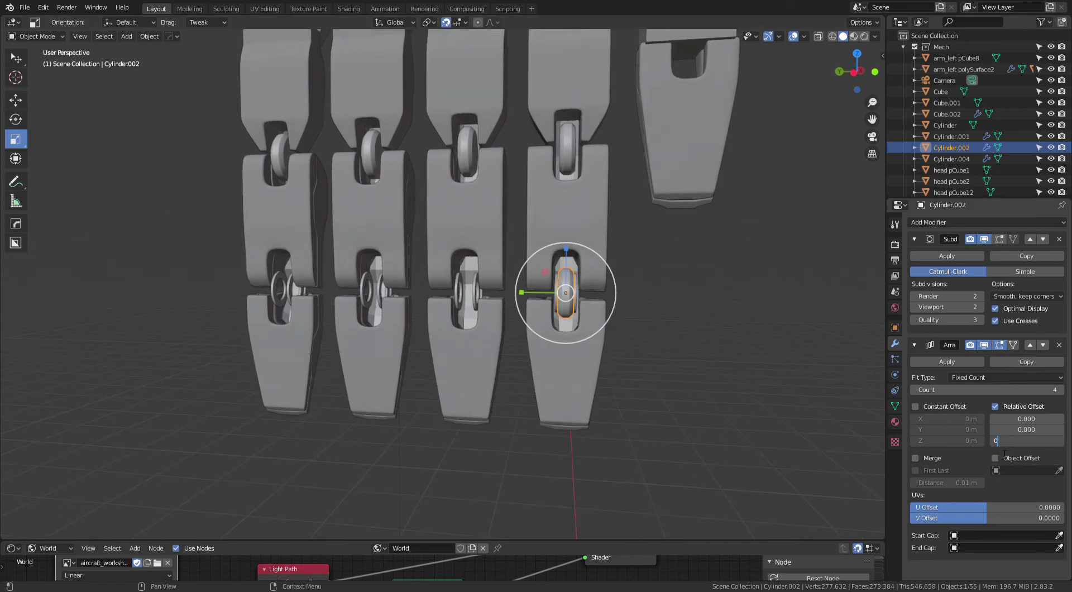
left_click(1026, 429)
type("6.500")
key("Return")
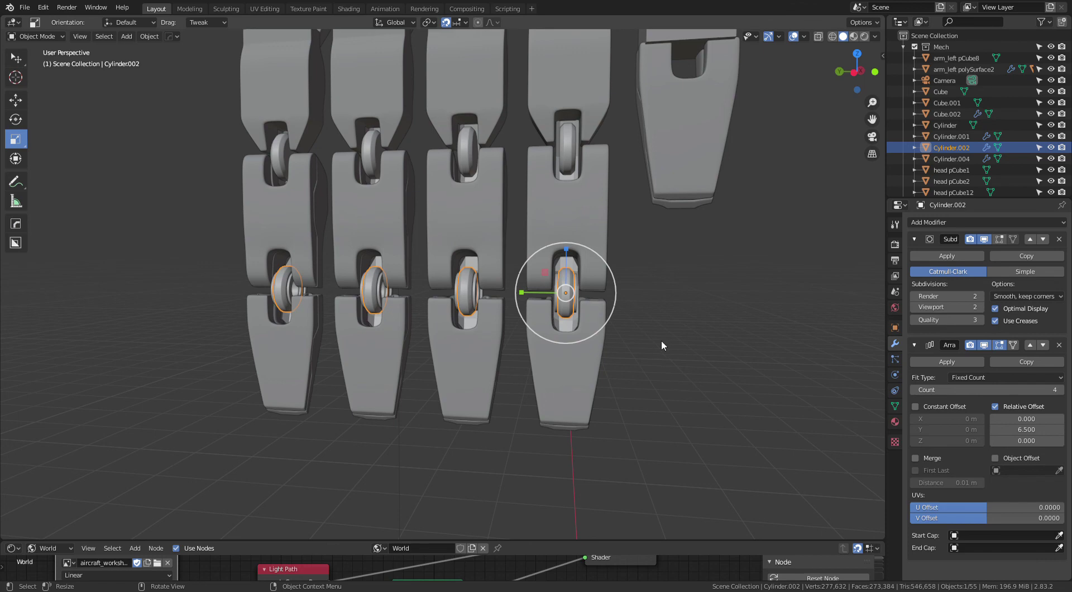
Step: Inspect the rings in all four finger joints and save Mech.blend
left_click(664, 343)
mouse_move(669, 344)
middle_mouse_down()
mouse_move(674, 328)
mouse_move(746, 306)
mouse_move(633, 318)
mouse_move(625, 313)
mouse_move(687, 280)
mouse_move(601, 287)
mouse_move(746, 259)
mouse_move(694, 304)
mouse_move(799, 298)
middle_mouse_up()
scroll(745, 306, "up", 3)
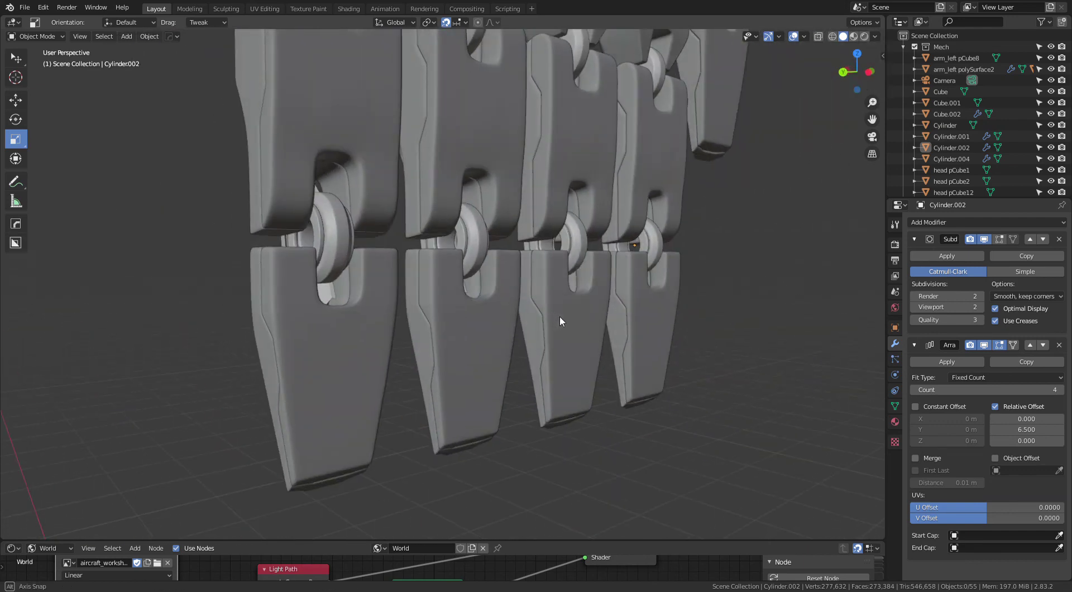
middle_click_drag(560, 320, 330, 387)
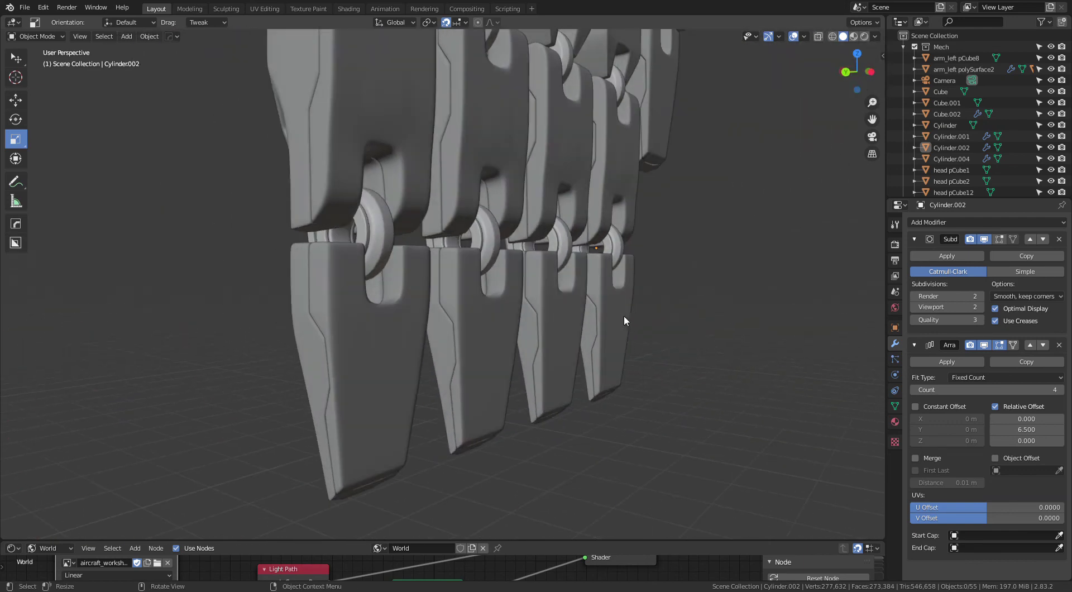
mouse_move(625, 315)
middle_mouse_down()
mouse_move(518, 367)
mouse_move(528, 384)
mouse_move(572, 387)
mouse_move(620, 366)
mouse_move(711, 388)
mouse_move(615, 359)
mouse_move(469, 376)
mouse_move(467, 359)
mouse_move(477, 344)
mouse_move(527, 367)
mouse_move(580, 353)
middle_mouse_up()
key("ctrl+s")
Step: Delete the old upper-joint pins (Cylinder.001)
left_click(401, 208)
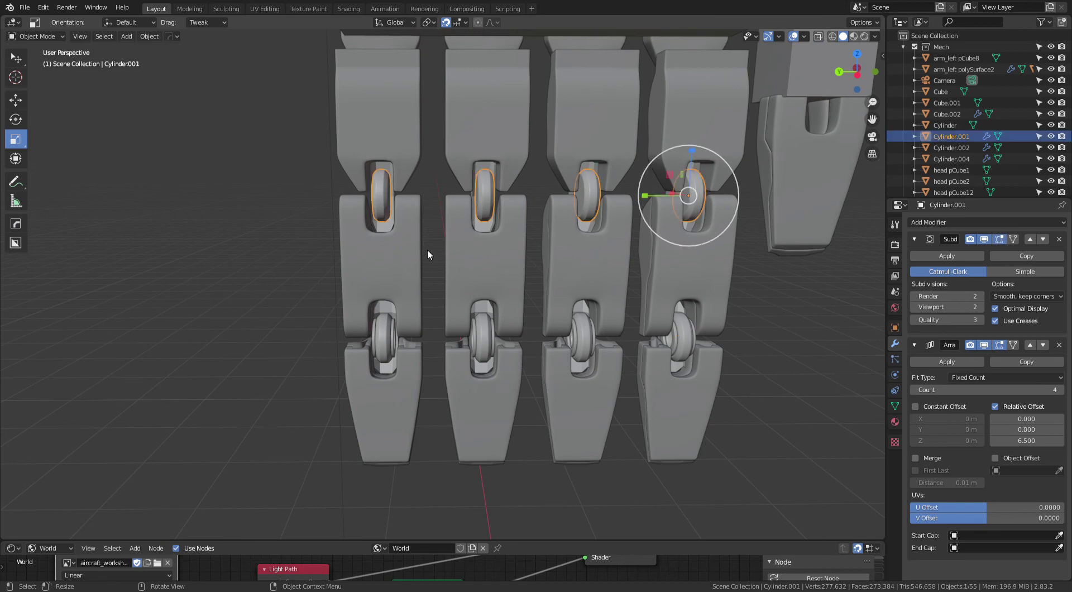
key("x")
left_click(399, 254)
middle_click_drag(404, 253, 411, 315)
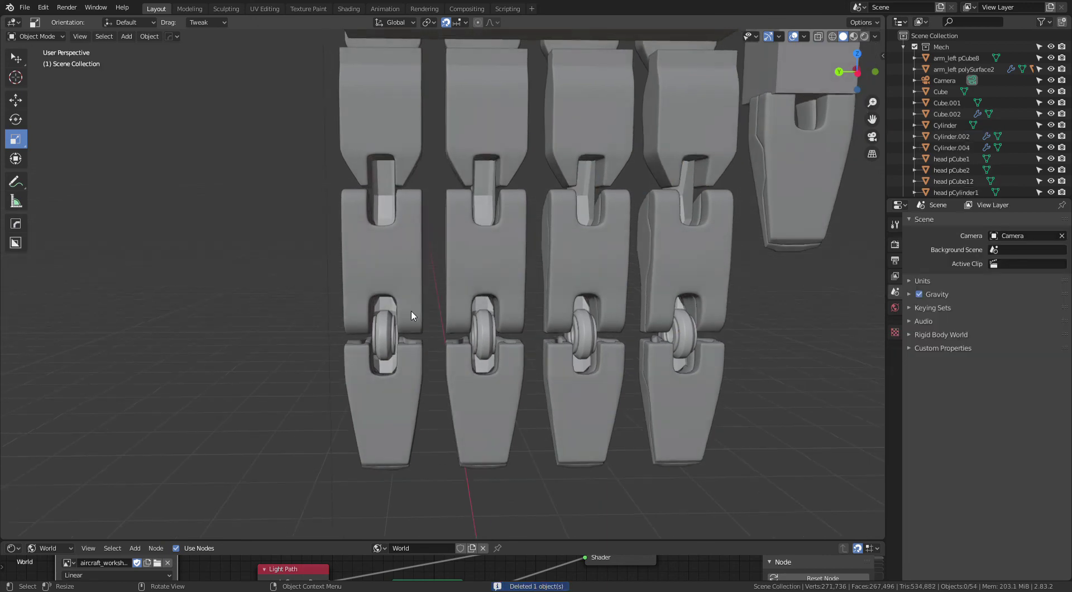
Step: Select the lower ring pins and switch to a left orthographic view
left_click(384, 338)
scroll(425, 287, "up", 3)
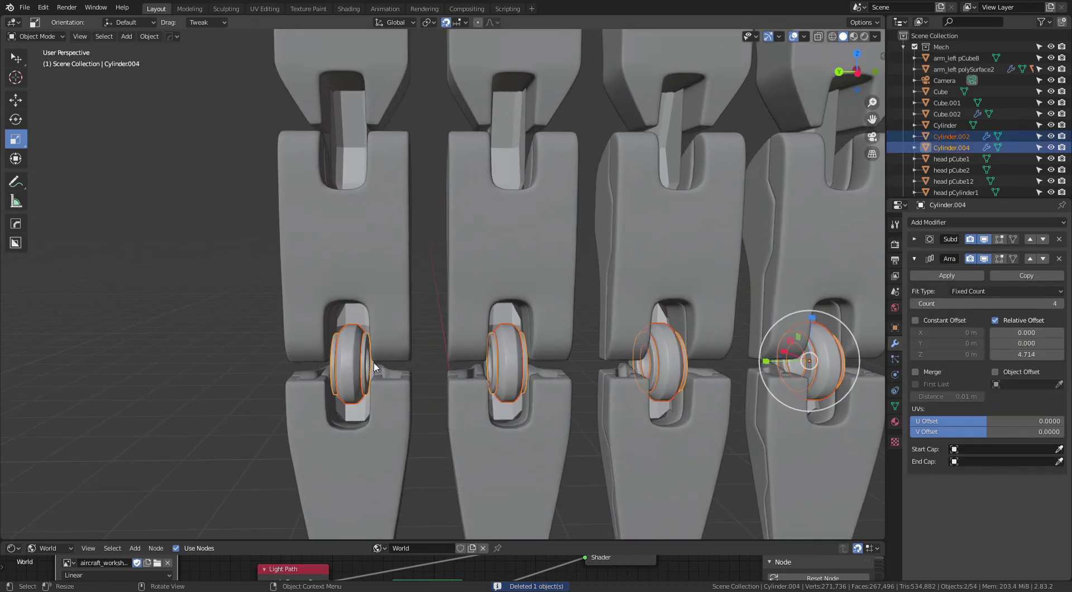
middle_click_drag(374, 361, 485, 318)
key("grave")
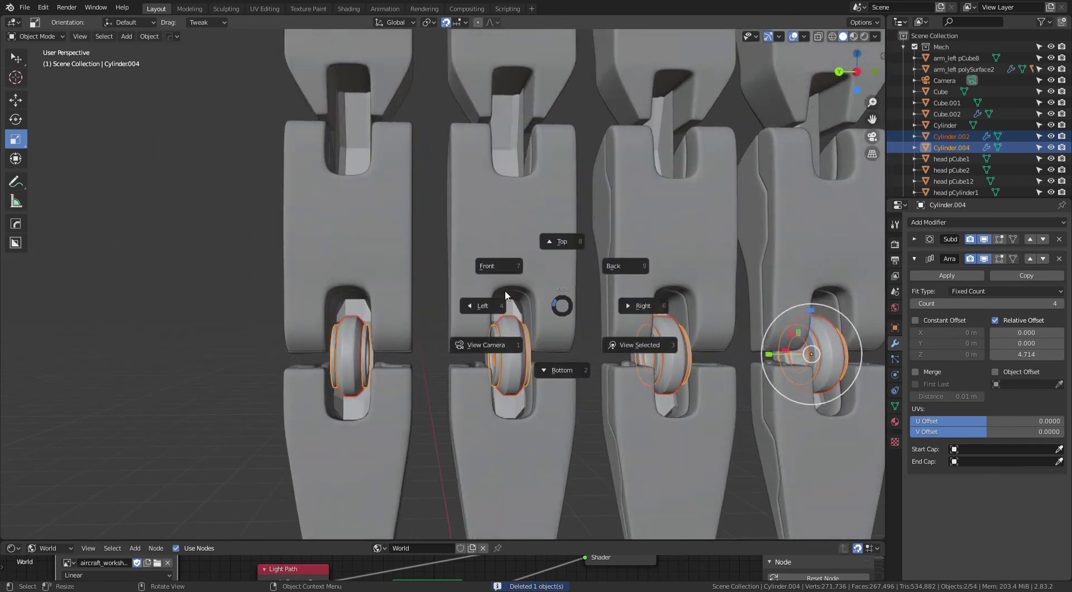
left_click(505, 295)
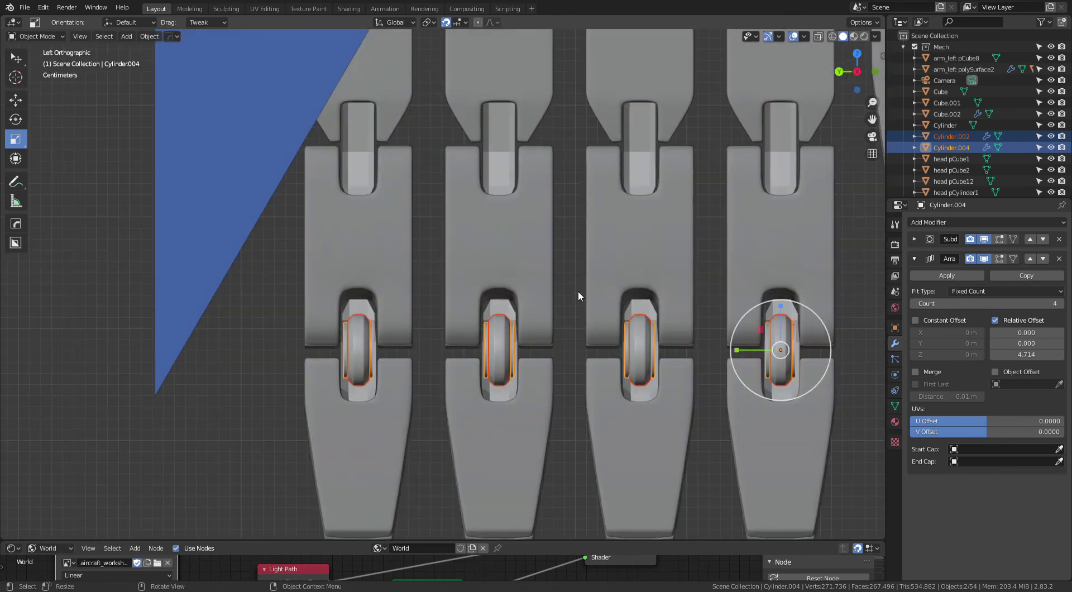
Step: Duplicate the lower ring pins and raise the copies about 0.18 m along Z into the upper joints
key("shift+d")
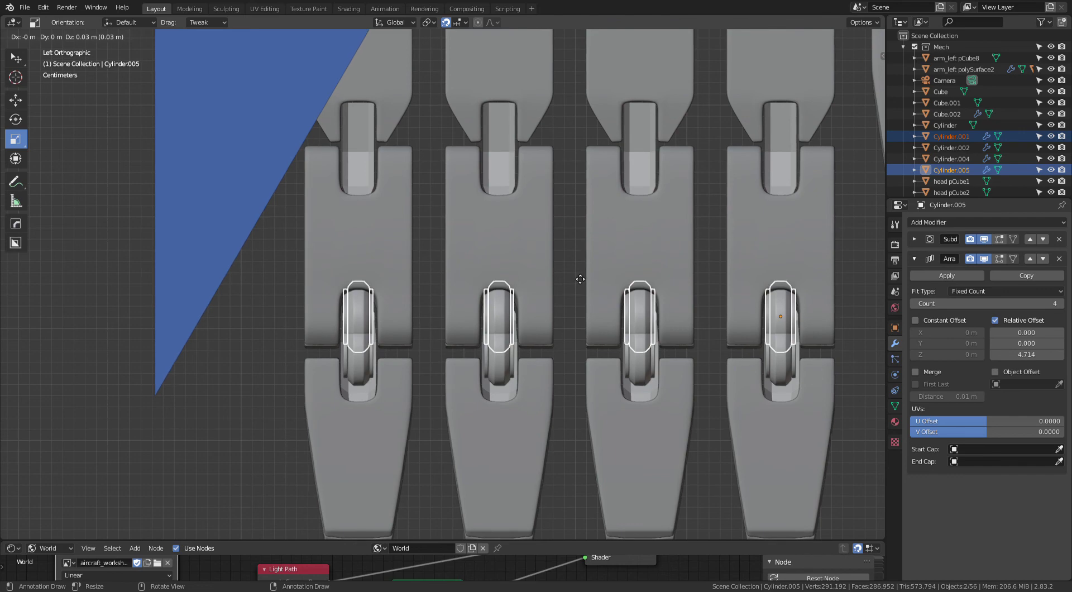
key("Escape")
key("shift+Tab")
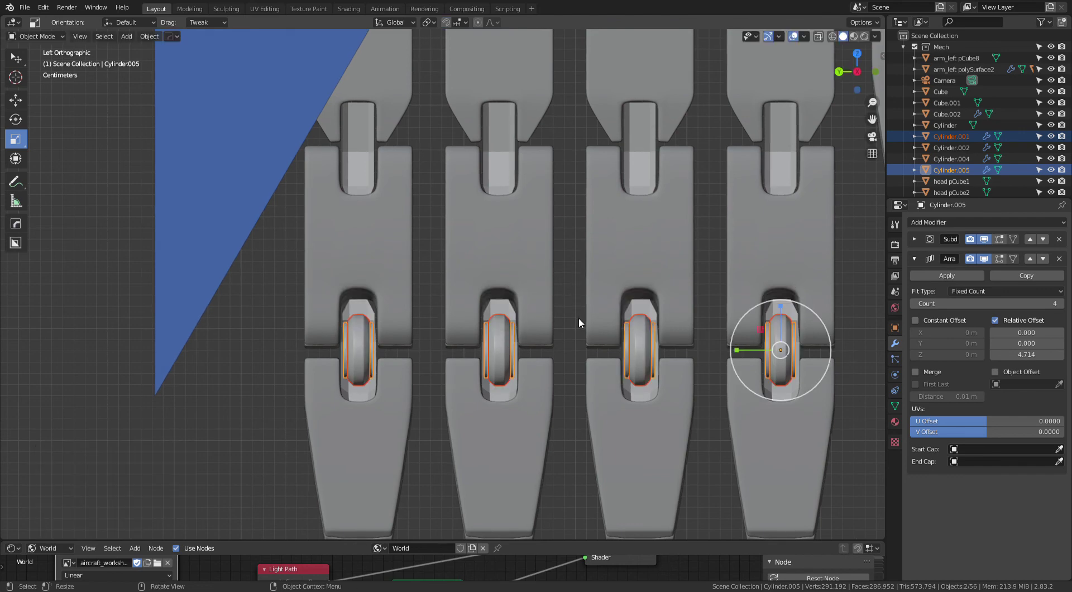
key("g")
key("z")
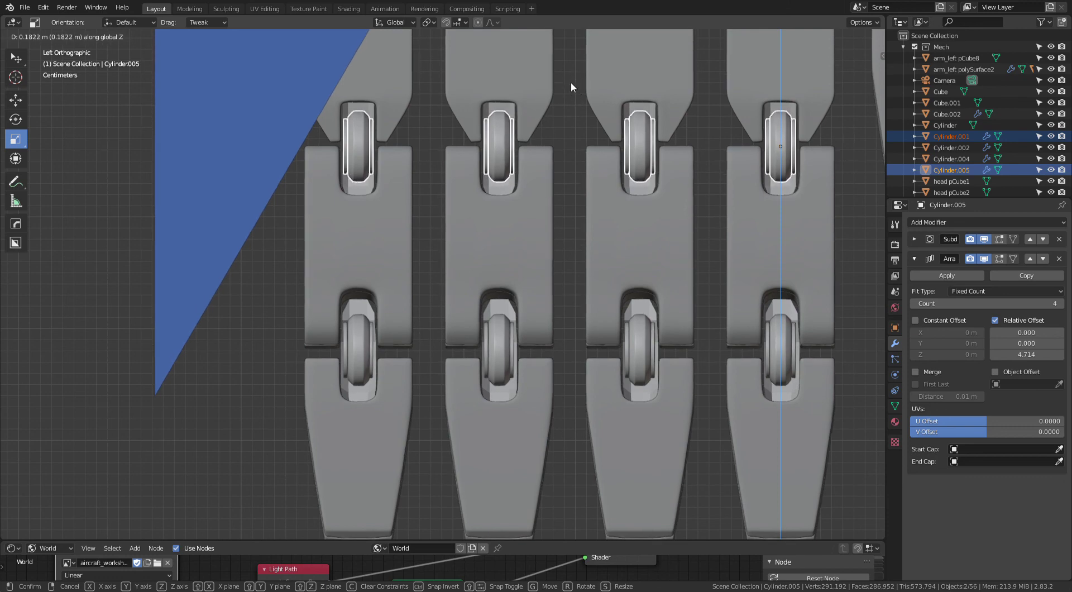
left_click(571, 83)
Step: Clear the selection and save Mech.blend
key("alt+a")
middle_click_drag(508, 305, 472, 320)
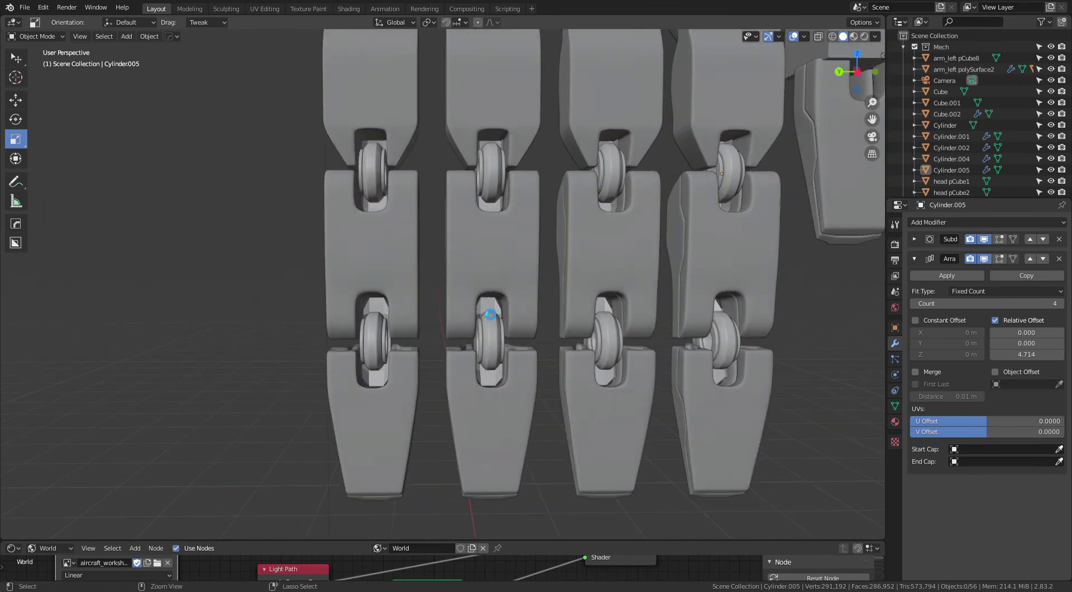
key("ctrl+s")
scroll(488, 302, "down", 2)
Step: Switch the viewport lighting to MatCap
scroll(450, 355, "down", 4)
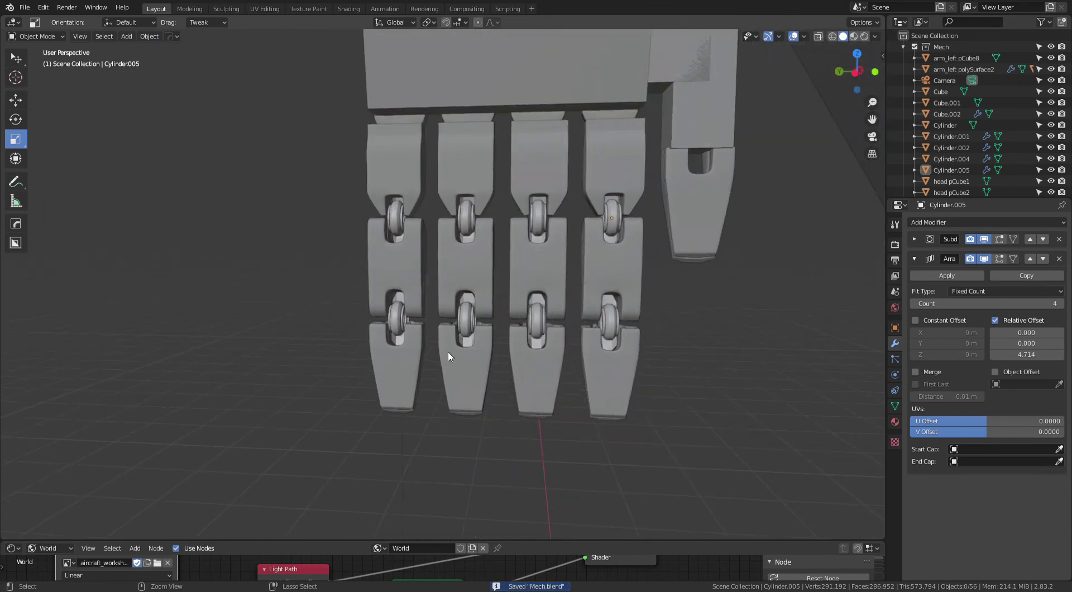
mouse_move(450, 355)
middle_mouse_down()
mouse_move(504, 341)
mouse_move(500, 327)
middle_mouse_up()
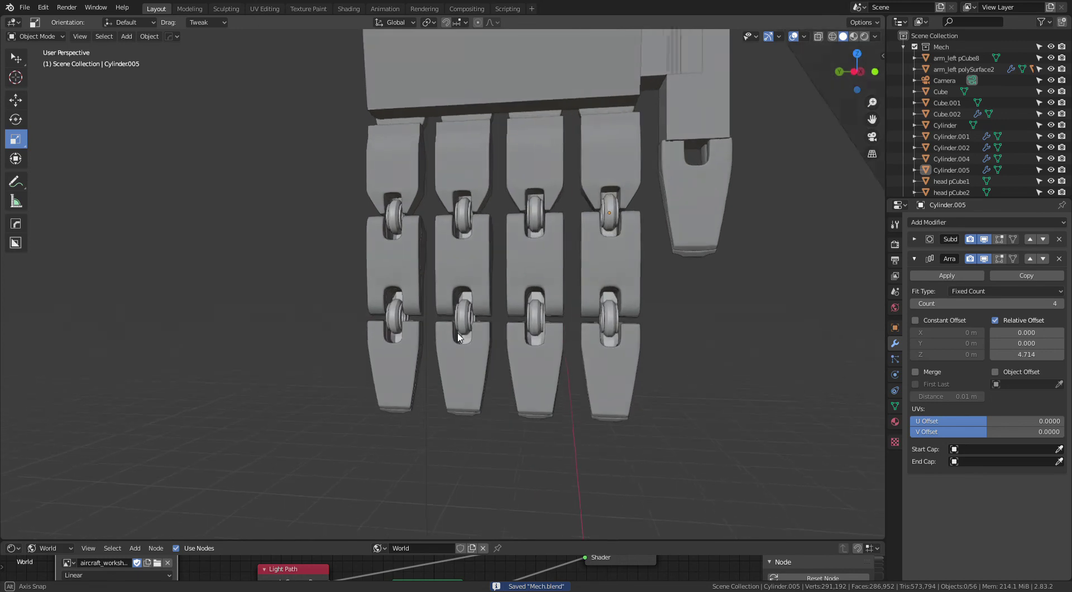
mouse_move(465, 329)
middle_mouse_down()
mouse_move(508, 343)
mouse_move(665, 333)
mouse_move(610, 340)
middle_mouse_up()
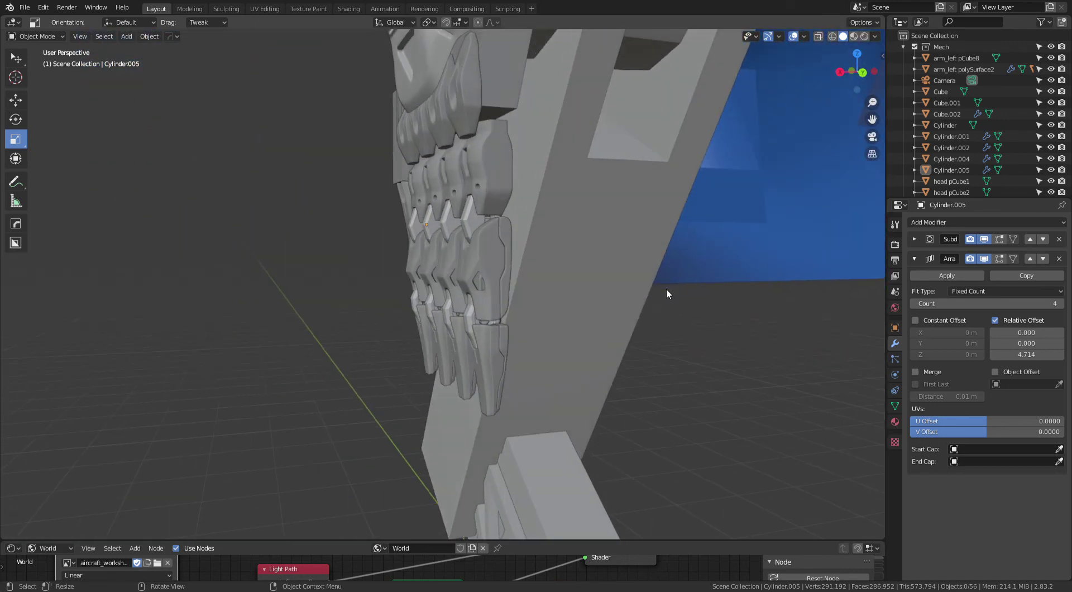
left_click(552, 279)
mouse_move(552, 279)
middle_mouse_down()
mouse_move(494, 280)
mouse_move(635, 263)
mouse_move(598, 277)
mouse_move(538, 253)
mouse_move(588, 240)
mouse_move(544, 275)
mouse_move(715, 150)
middle_mouse_up()
left_click(875, 36)
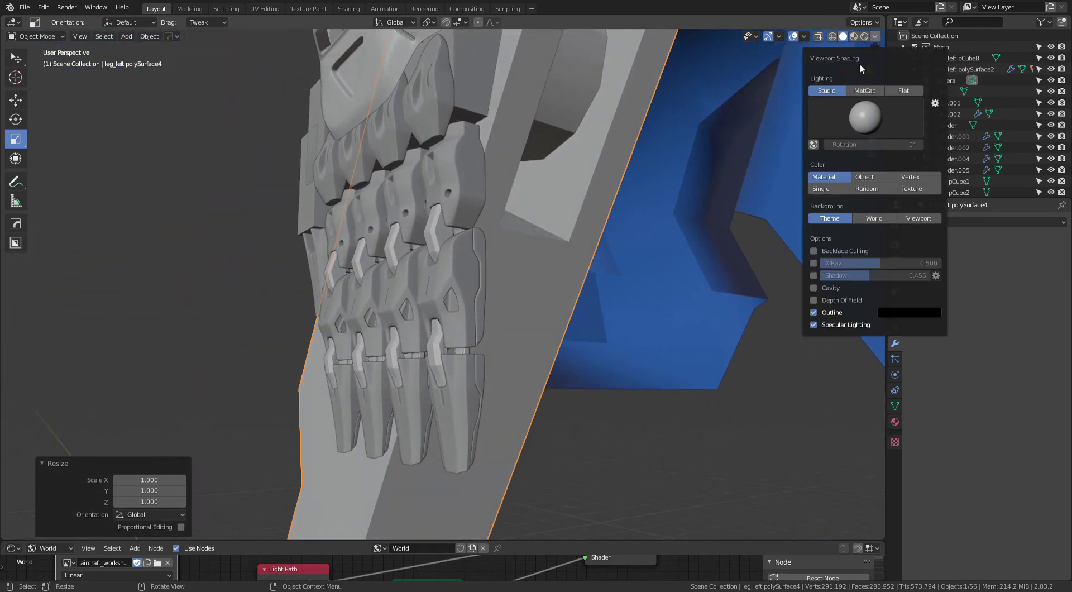
left_click(867, 92)
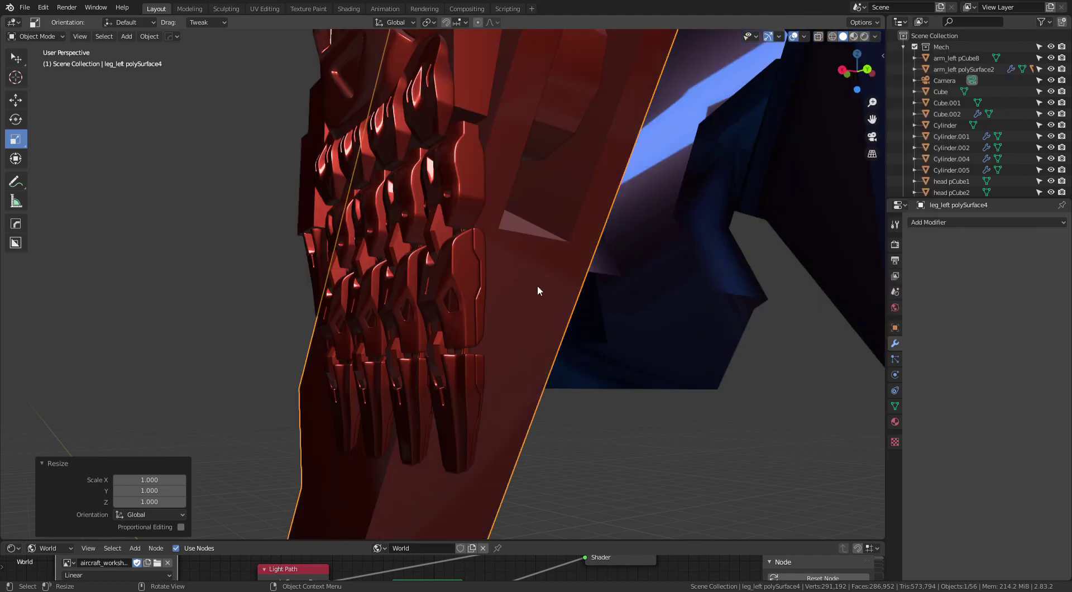
Step: Replace the red matcap with a grey one and turn on cavity edge highlights
mouse_move(537, 285)
middle_mouse_down()
mouse_move(614, 278)
mouse_move(505, 322)
mouse_move(503, 307)
mouse_move(527, 313)
mouse_move(495, 314)
mouse_move(522, 301)
mouse_move(467, 313)
mouse_move(536, 304)
middle_mouse_up()
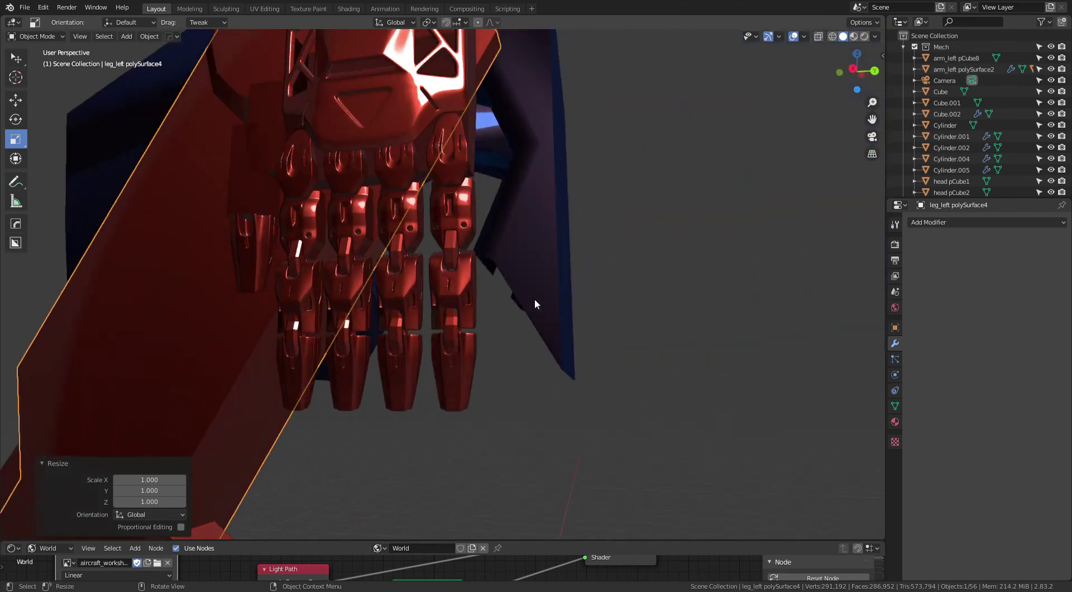
left_click(874, 38)
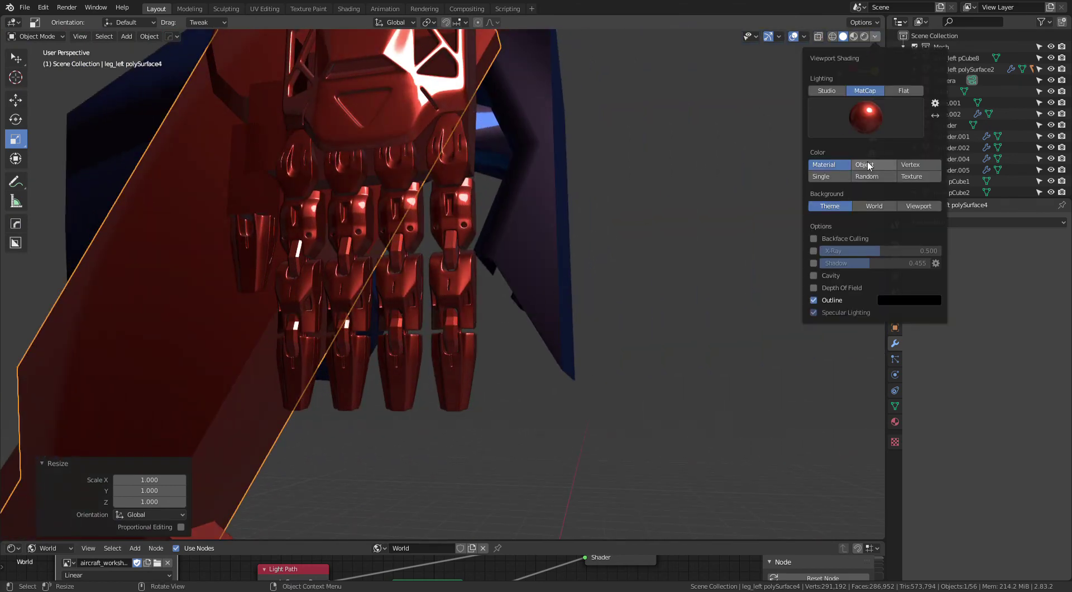
left_click(866, 116)
left_click(869, 226)
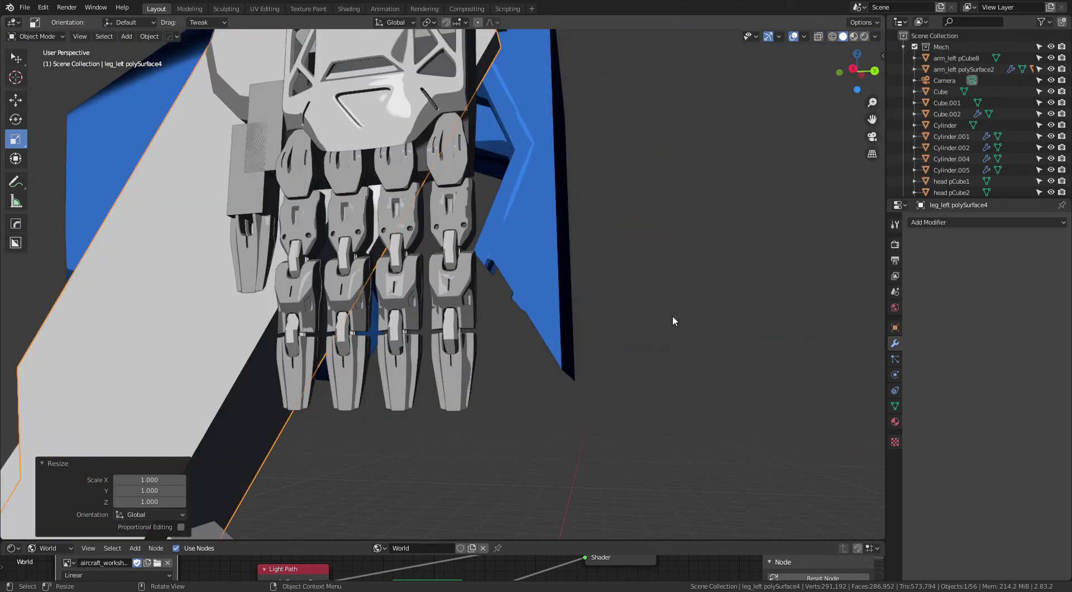
mouse_move(585, 312)
middle_mouse_down()
mouse_move(555, 306)
mouse_move(623, 300)
middle_mouse_up()
left_click(875, 37)
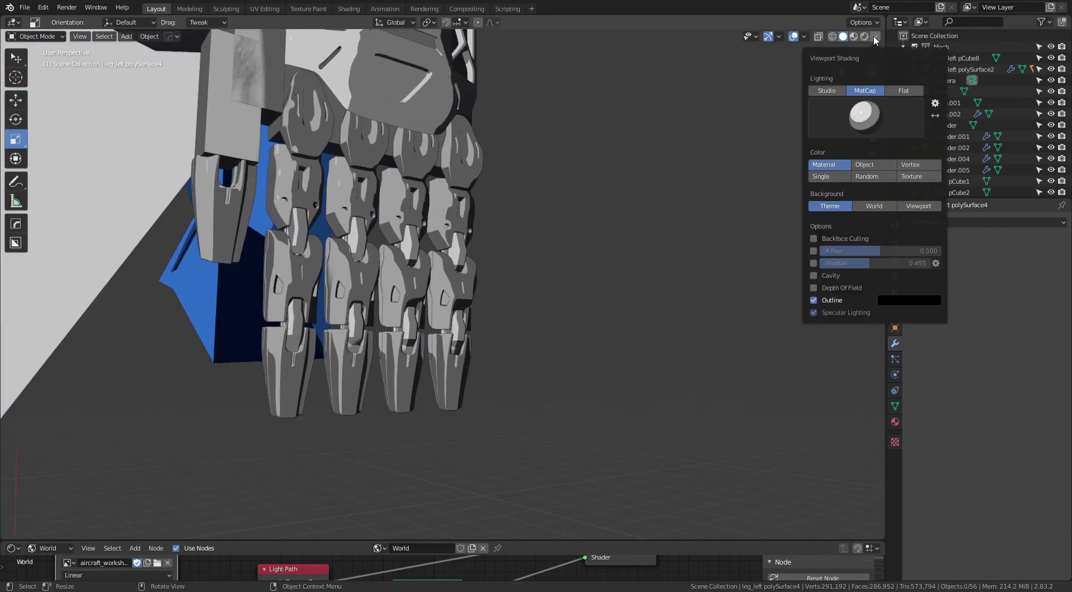
left_click(813, 275)
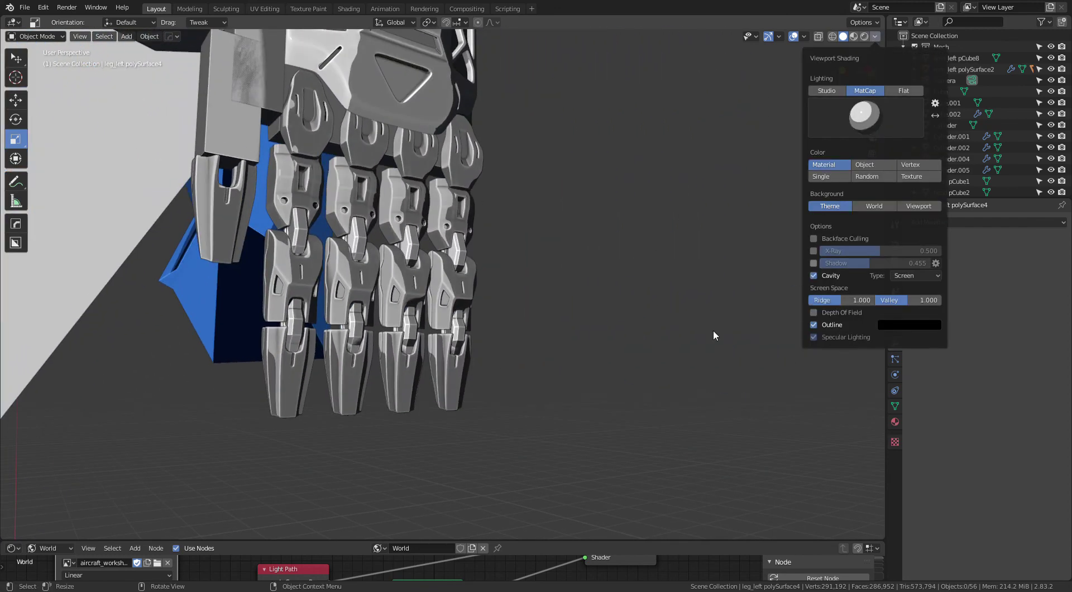
Step: Change the viewport lighting to Studio
mouse_move(634, 337)
middle_mouse_down()
mouse_move(557, 340)
mouse_move(598, 296)
mouse_move(584, 287)
mouse_move(574, 297)
middle_mouse_up()
mouse_move(548, 263)
middle_mouse_down()
mouse_move(502, 277)
mouse_move(550, 235)
mouse_move(582, 228)
mouse_move(525, 275)
mouse_move(409, 268)
mouse_move(347, 287)
mouse_move(314, 283)
mouse_move(310, 255)
mouse_move(412, 267)
mouse_move(458, 297)
mouse_move(506, 290)
mouse_move(538, 255)
middle_mouse_up()
left_click(876, 36)
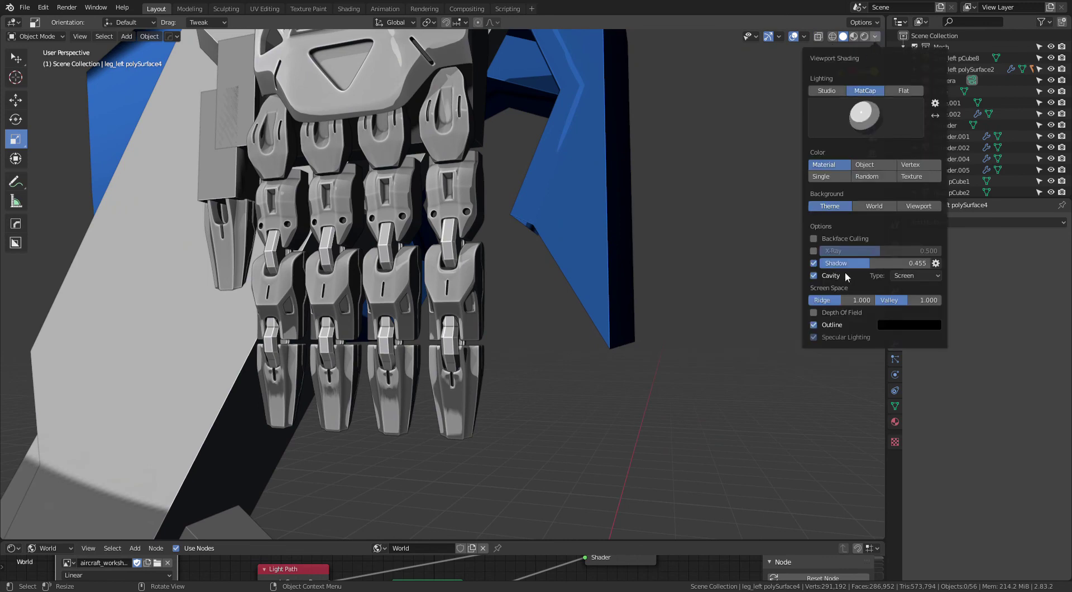
left_click(828, 91)
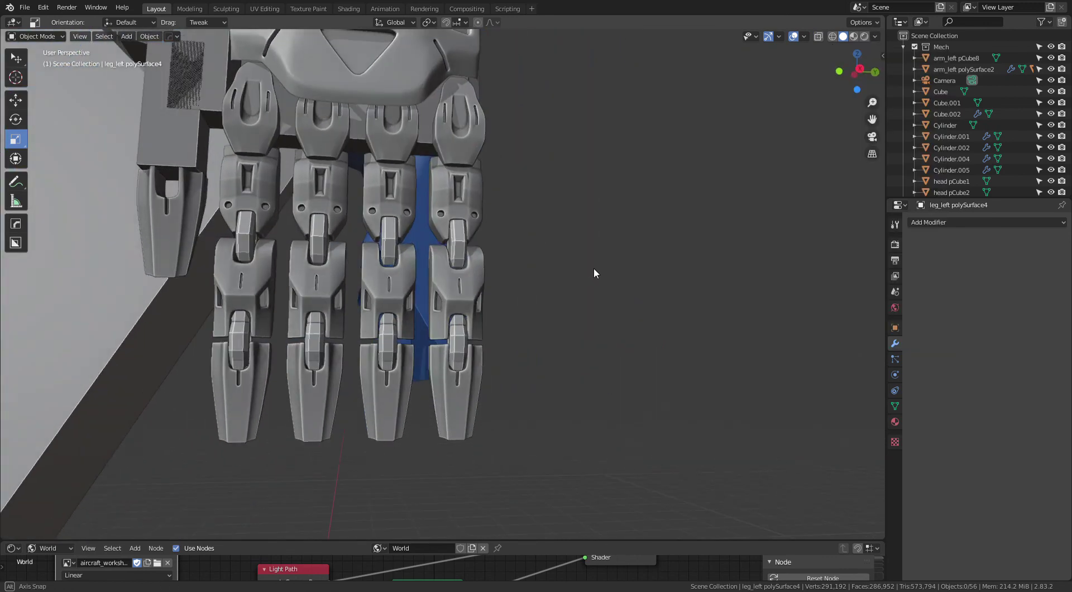